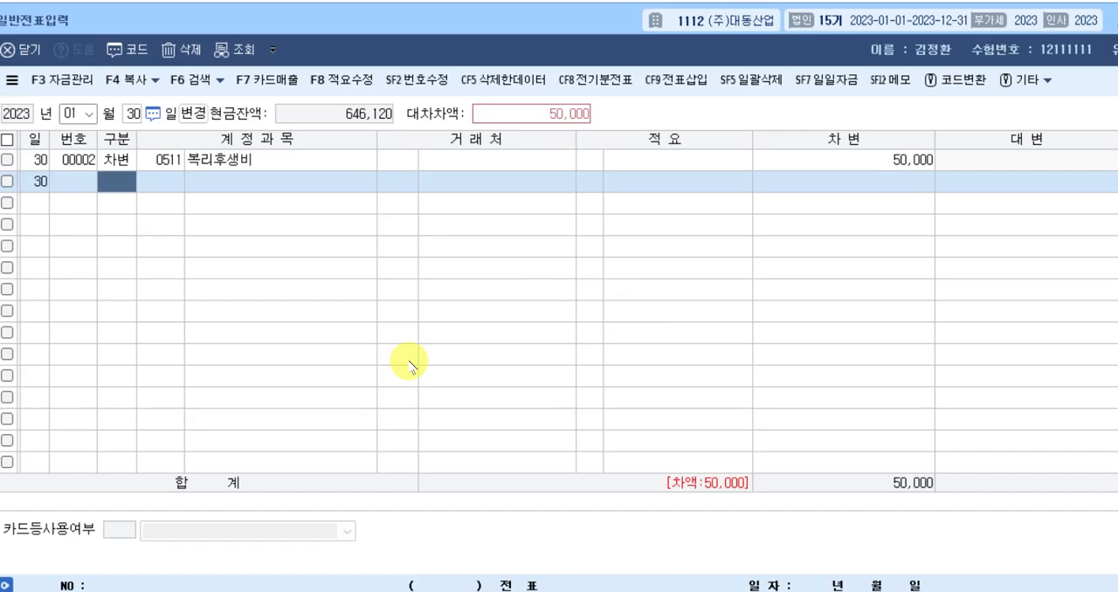
# Add a credit line (대변) for account 0150 제품 with amount 50,000 to the January 30 voucher.
pyautogui.write('4')
pyautogui.press('Return')
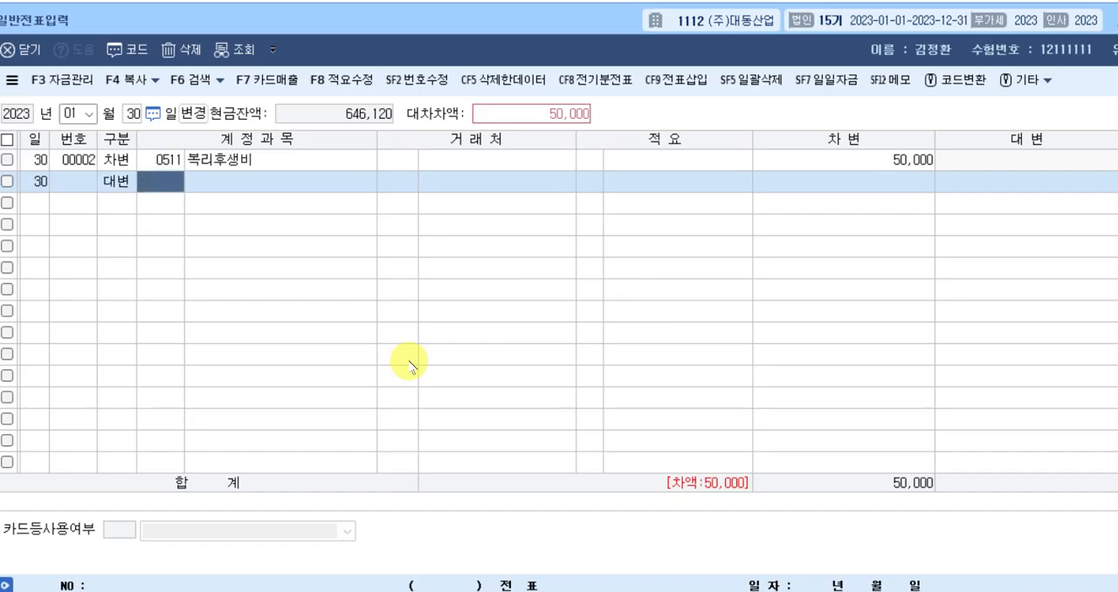
pyautogui.write('제품')
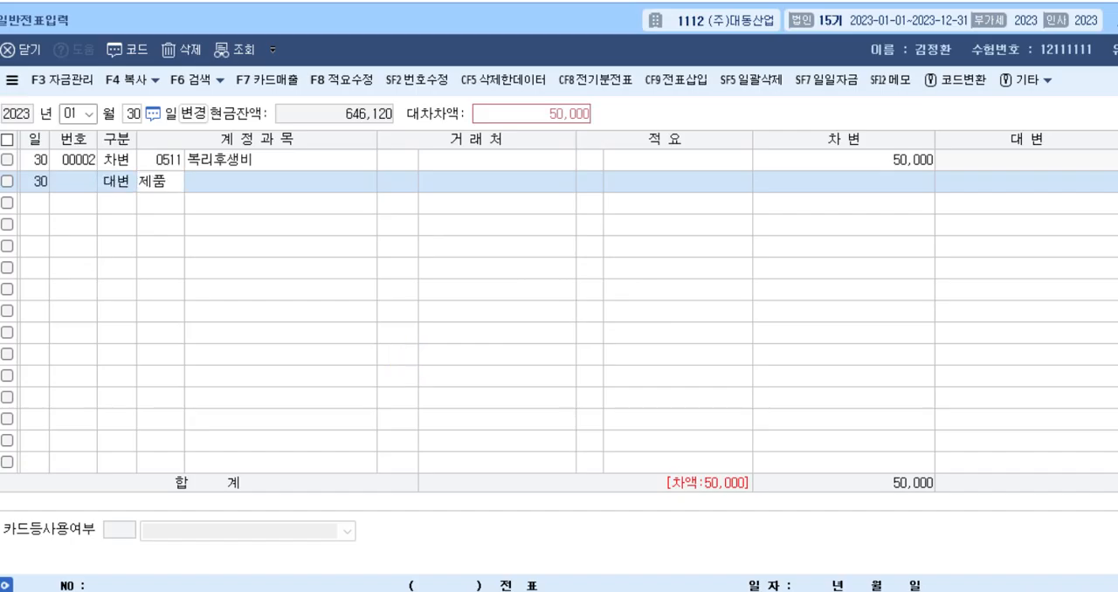
pyautogui.press('Return')
pyautogui.press('Return')
pyautogui.press('Return')
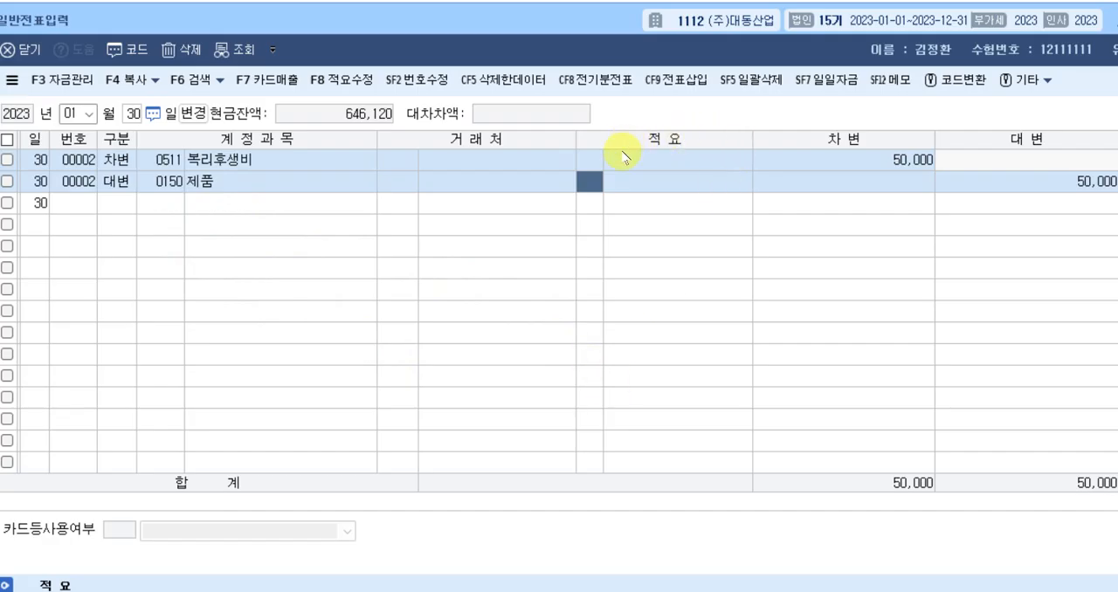
# Assign summary (적요) code 8, 타계정으로 대체액, to the 제품 credit line.
pyautogui.write('6')
pyautogui.press('Return')
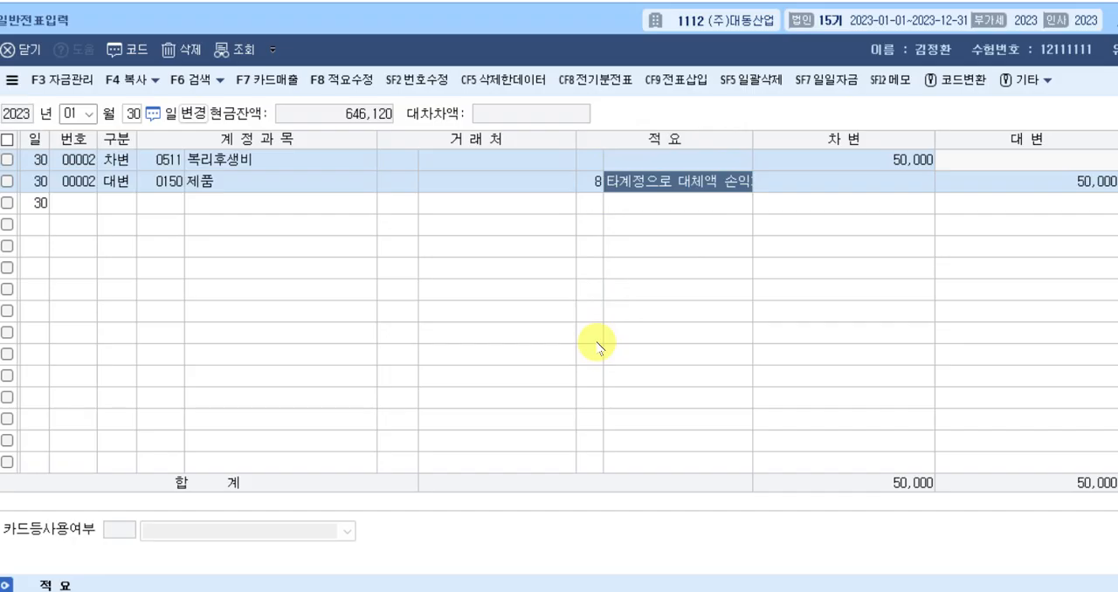
pyautogui.press('Return')
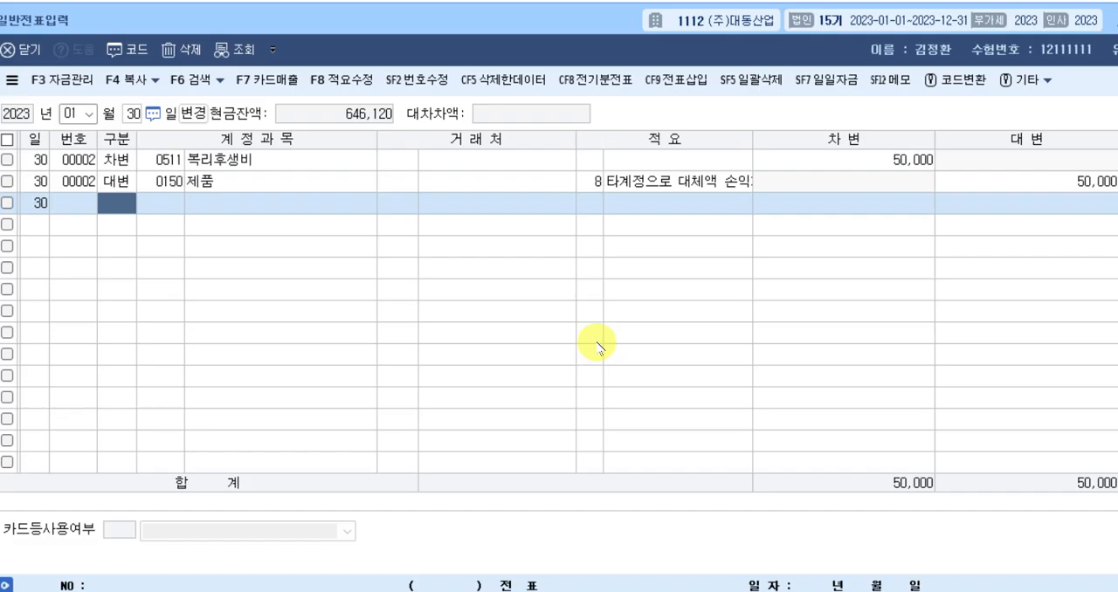
# Switch the voucher date to April 1, 2023 and start its first line as a debit (차변).
pyautogui.press('Escape')
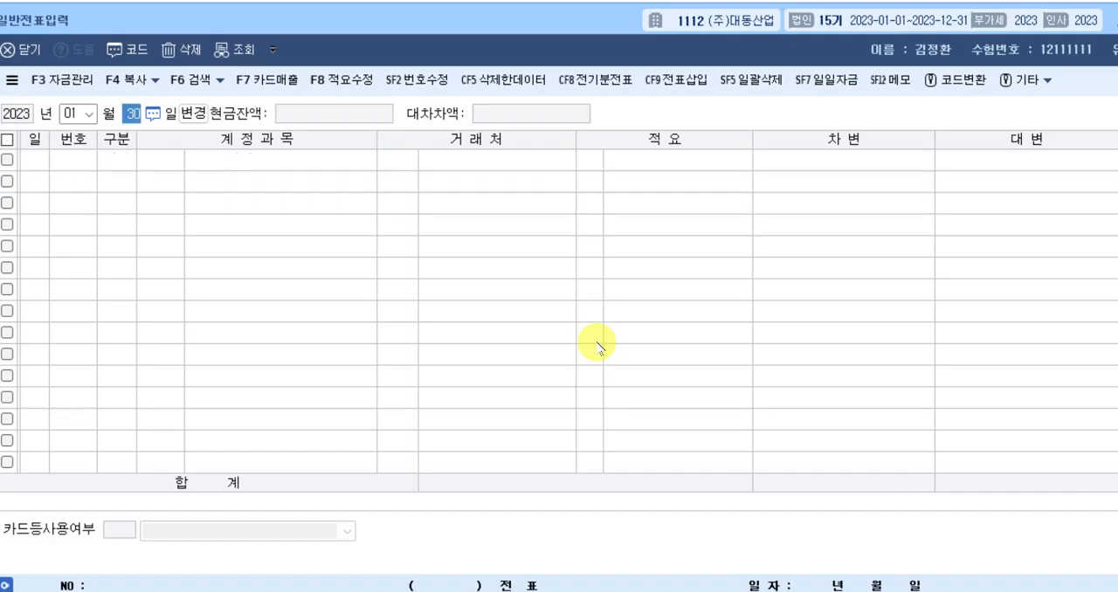
pyautogui.hotkey('shift', 'Tab')
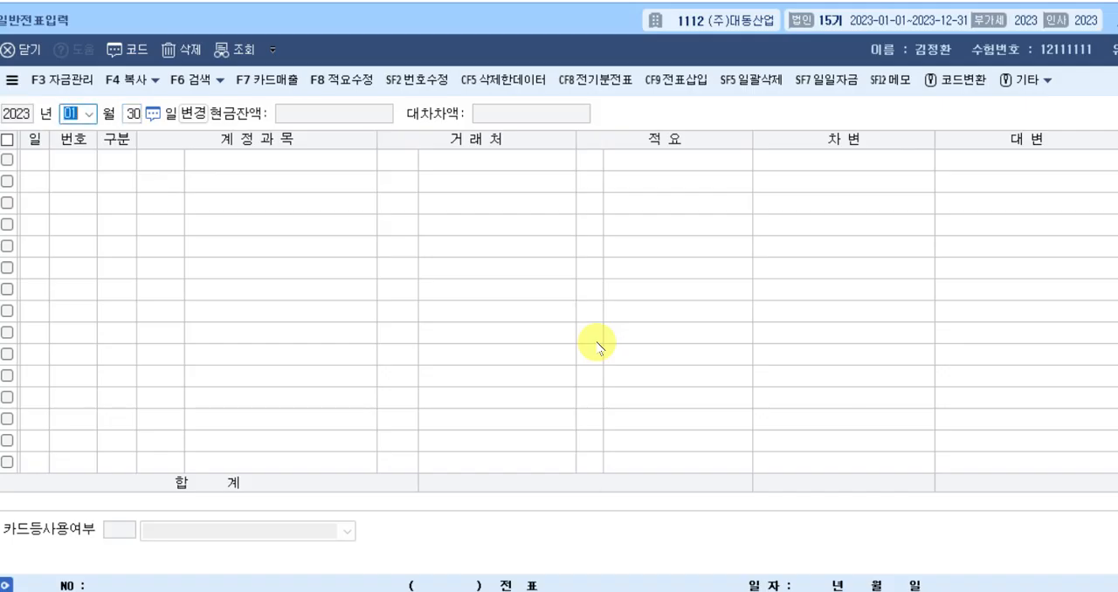
pyautogui.write('041')
pyautogui.press('Return')
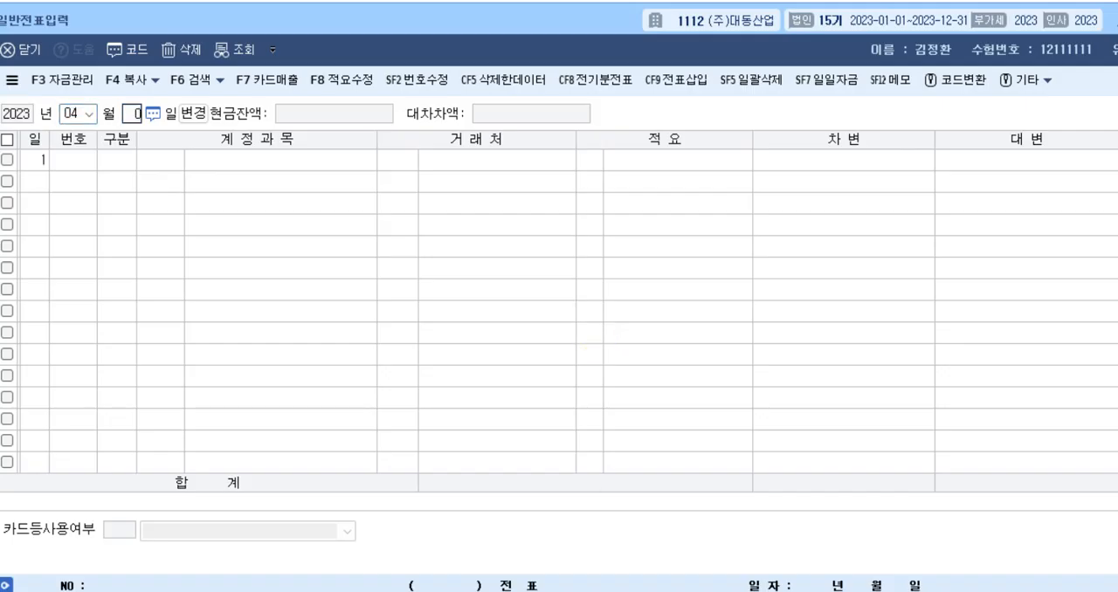
pyautogui.write('305 ')
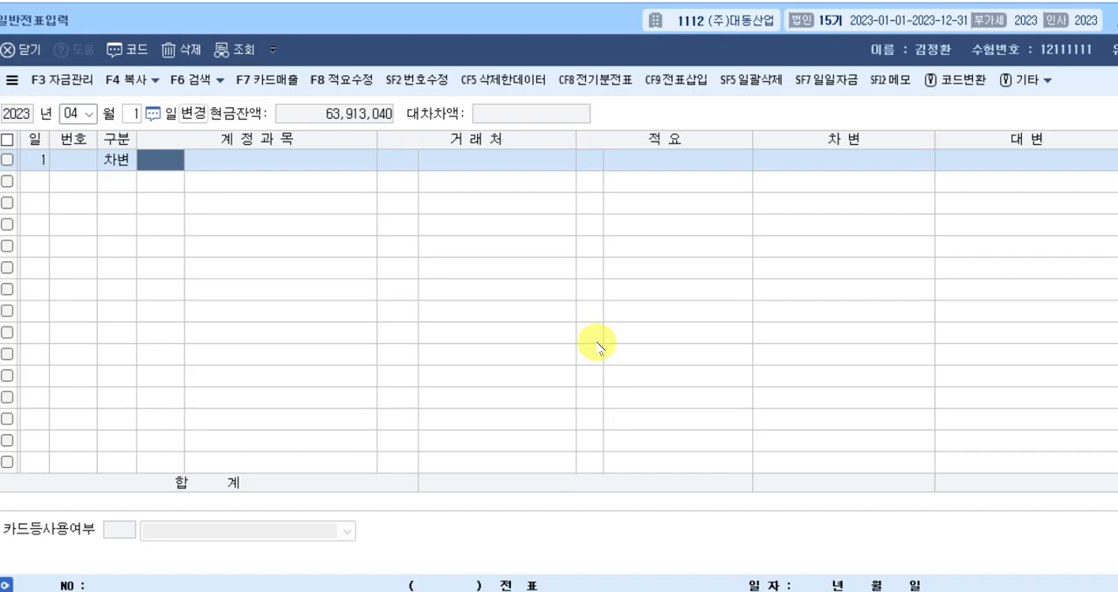
pyautogui.write('외화')
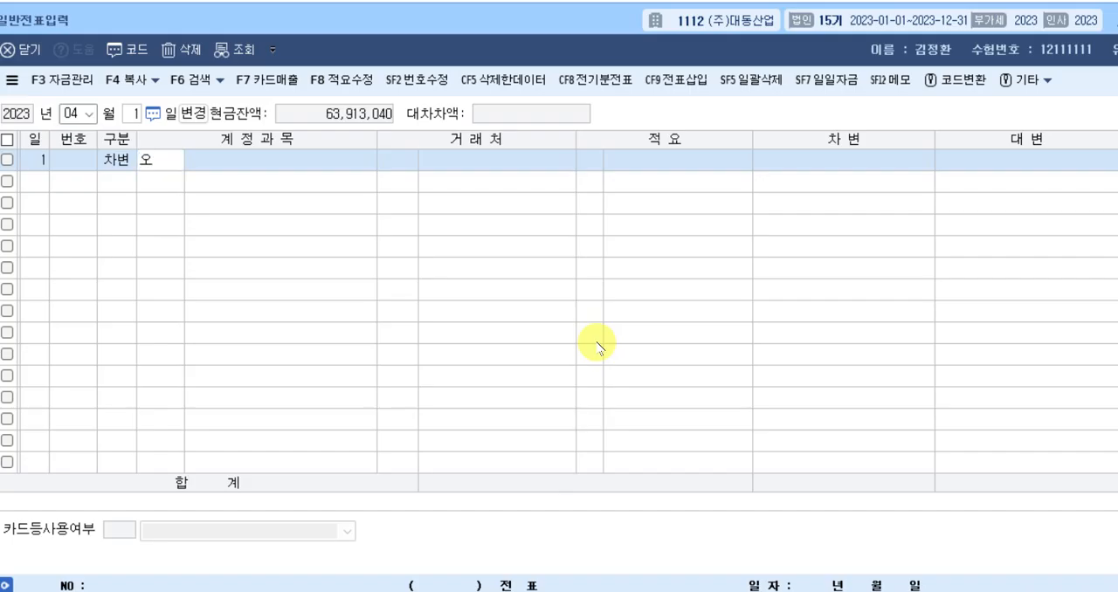
pyautogui.write('장')
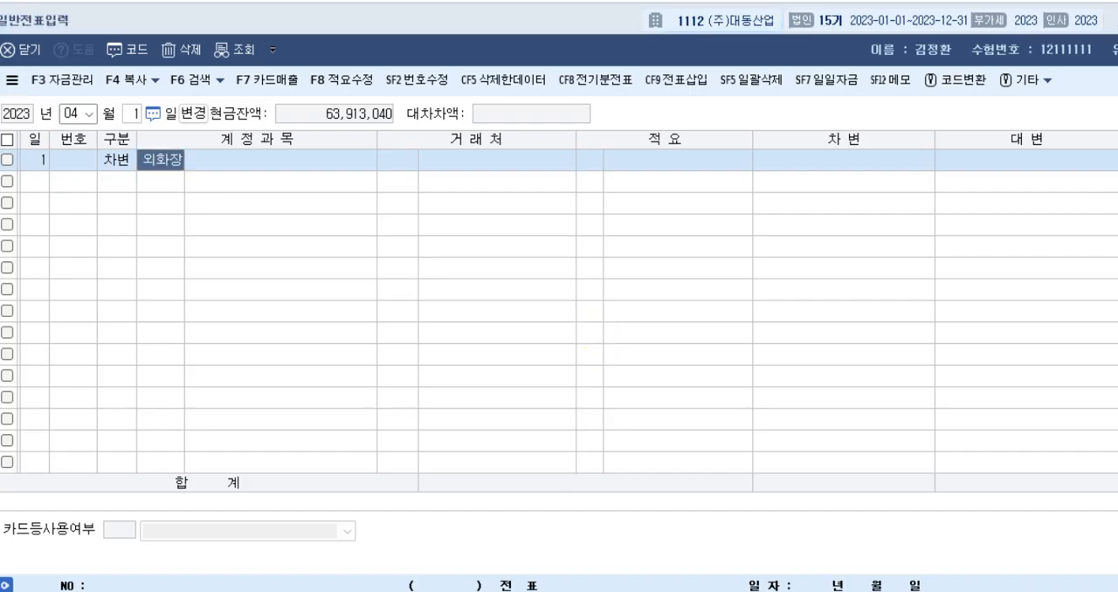
# Complete the debit line with account 0305 외화장기차입금, trading partner 00154 미국 LA은행 and amount 26,000,000.
pyautogui.press('Return')
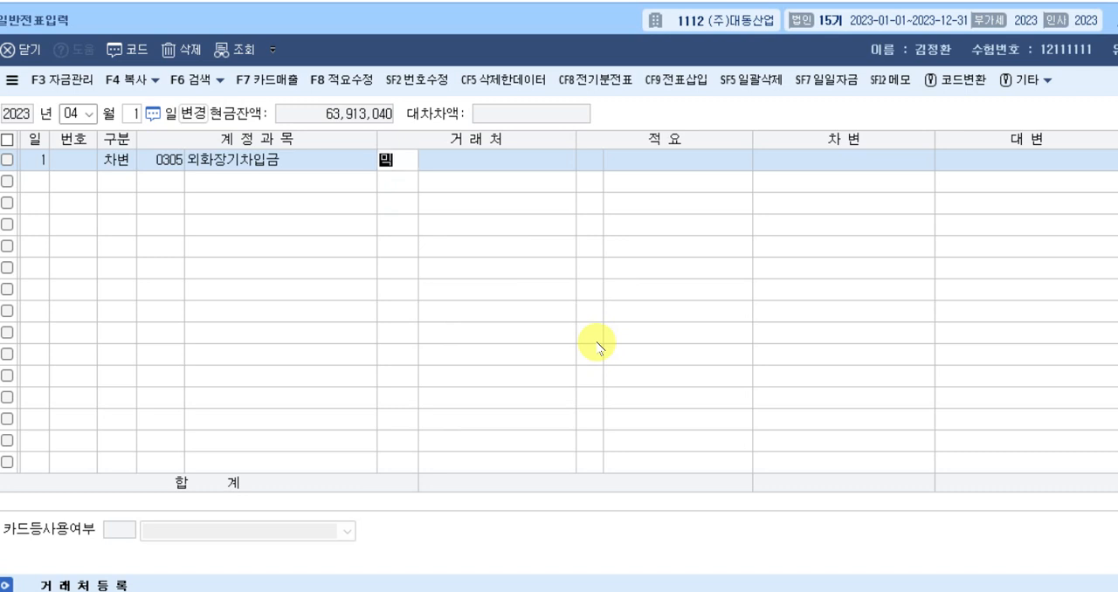
pyautogui.write('미국')
pyautogui.press('Return')
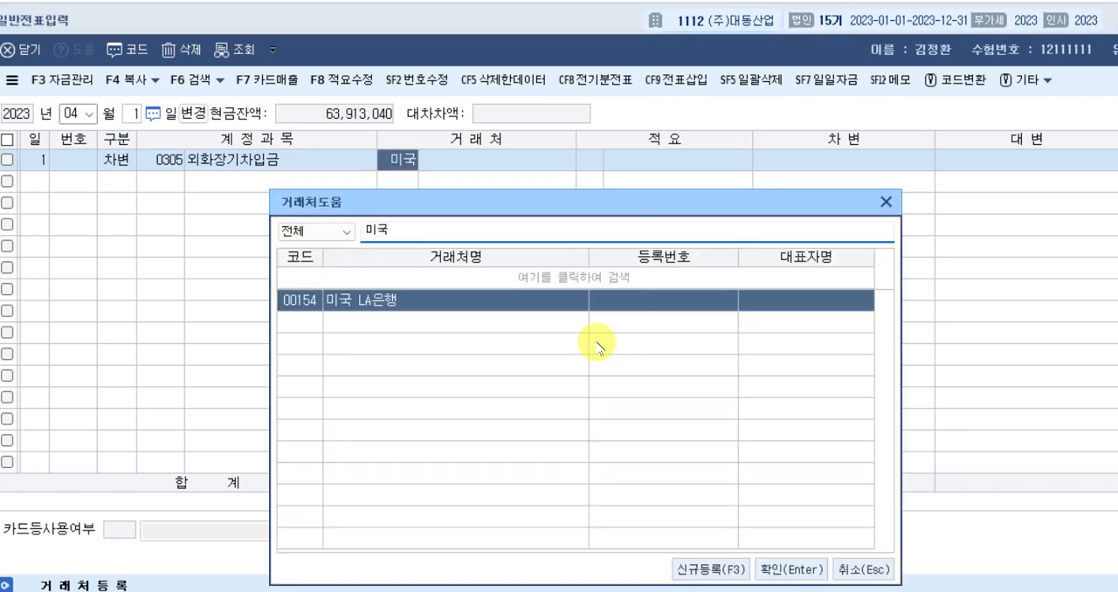
pyautogui.press('Return')
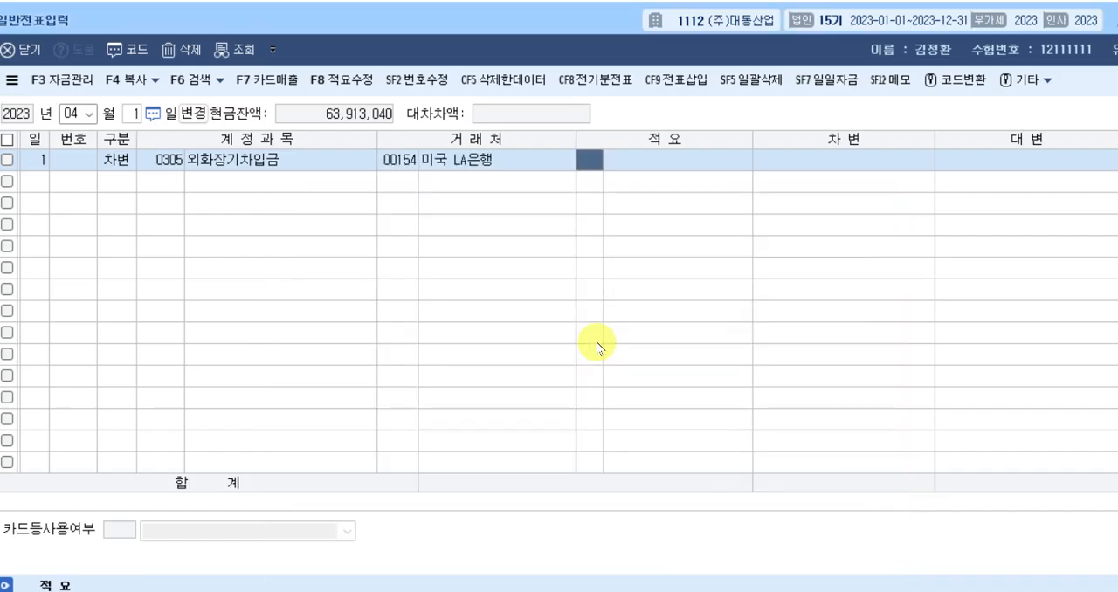
pyautogui.press('Return')
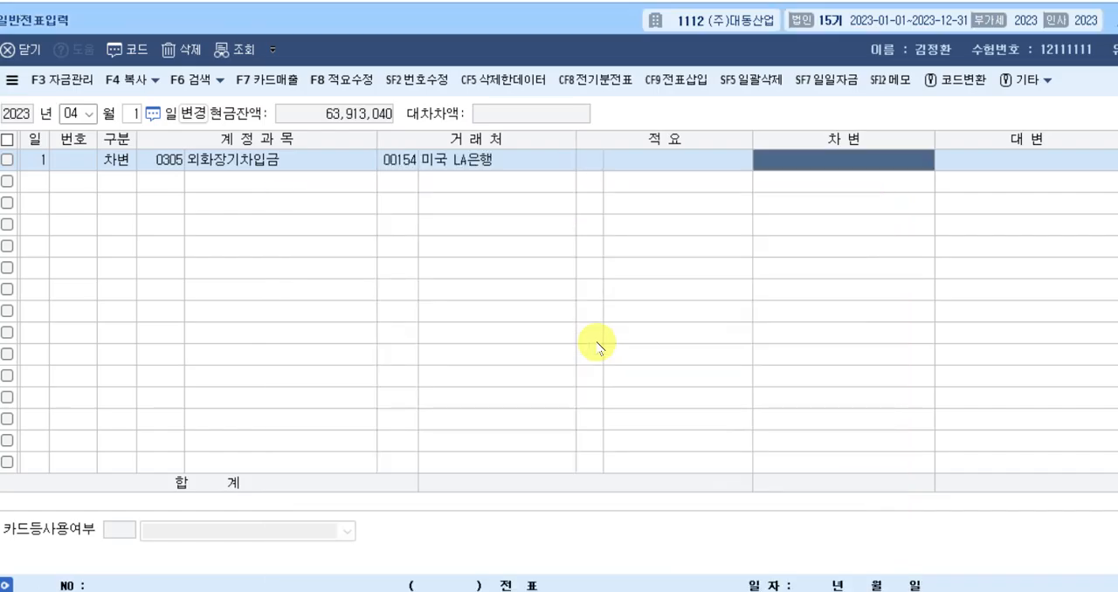
pyautogui.write('26,000')
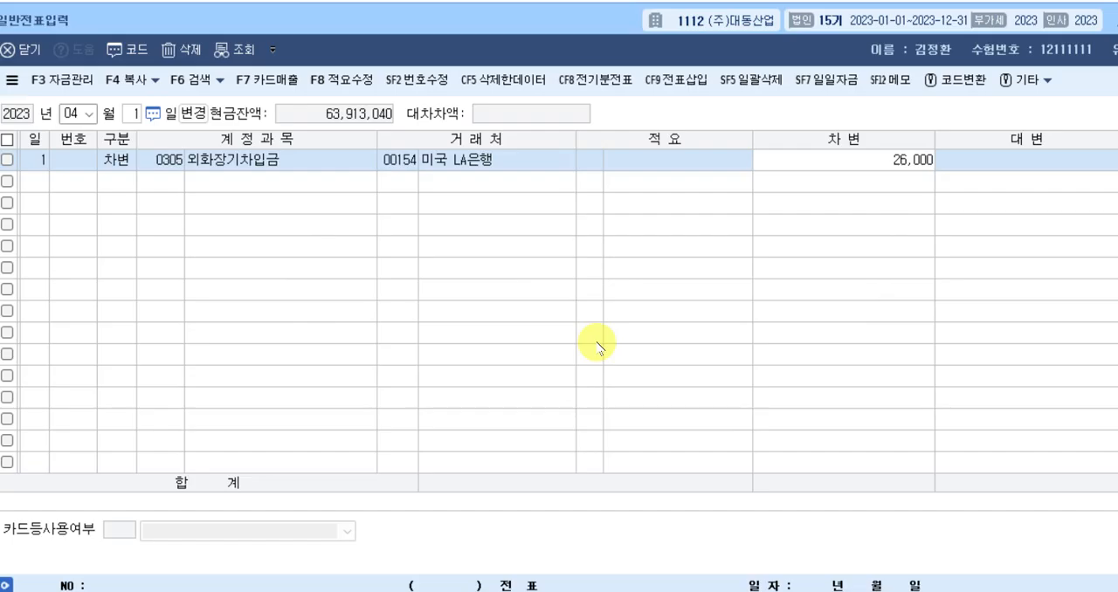
pyautogui.write(',000')
pyautogui.press('Return')
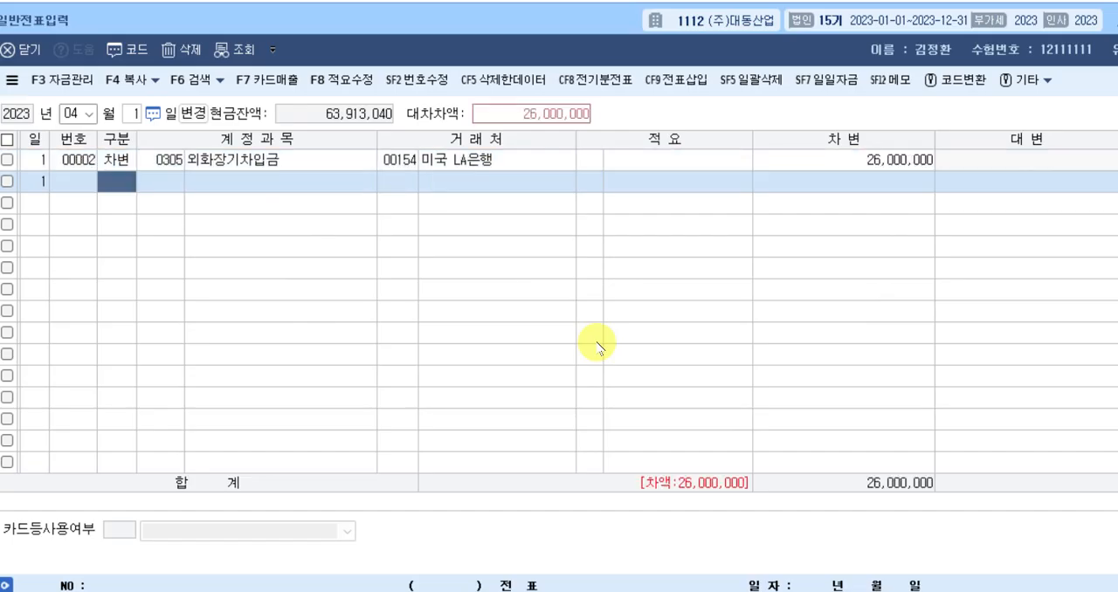
# Add a second debit line for account 0951 이자비용 with amount 1,120,000 and no trading partner.
pyautogui.write('3')
pyautogui.press('Return')
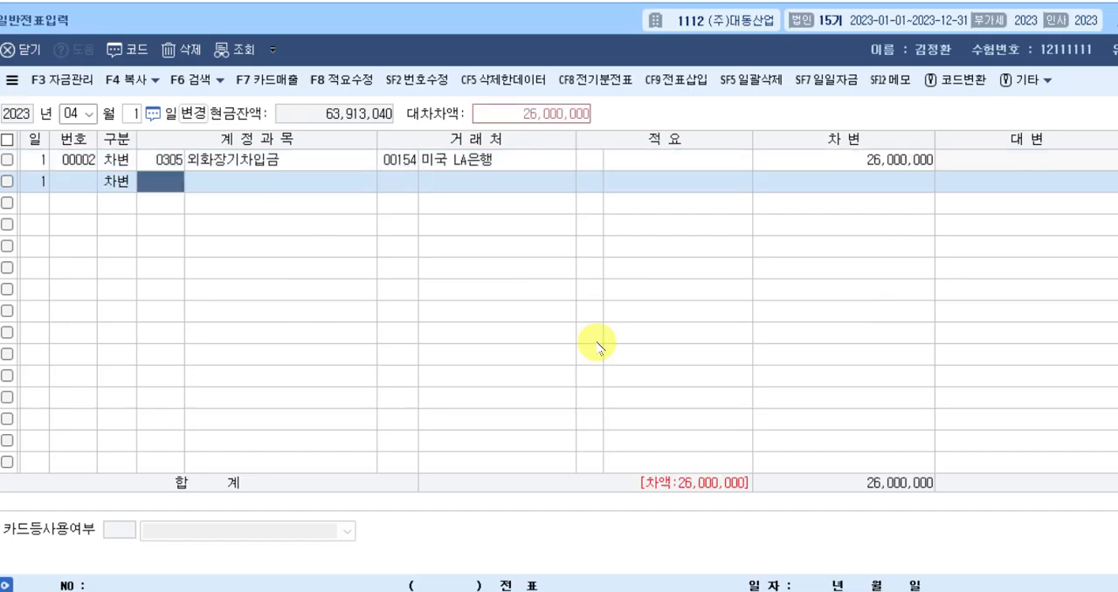
pyautogui.write('이자')
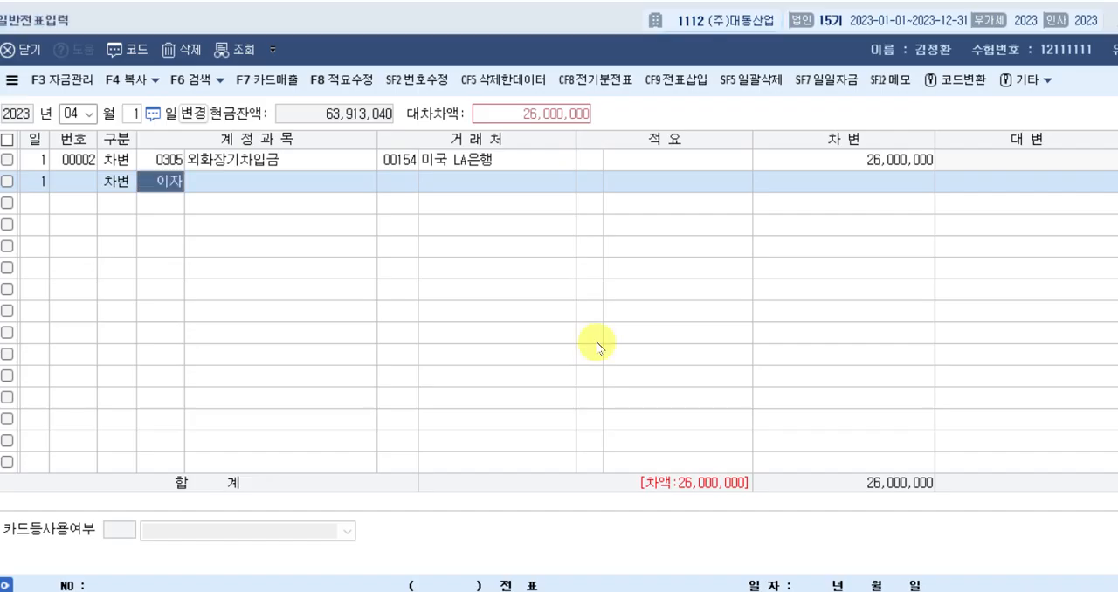
pyautogui.press('Return')
pyautogui.press('Down')
pyautogui.press('Down')
pyautogui.press('Down')
pyautogui.press('Down')
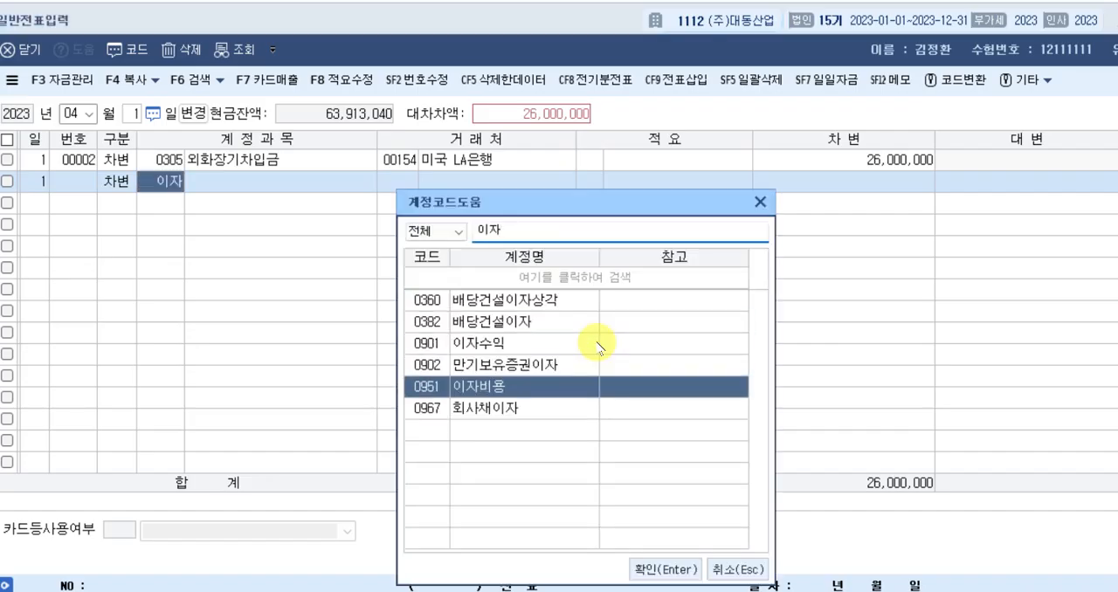
pyautogui.press('Return')
pyautogui.press('Return')
pyautogui.press('Return')
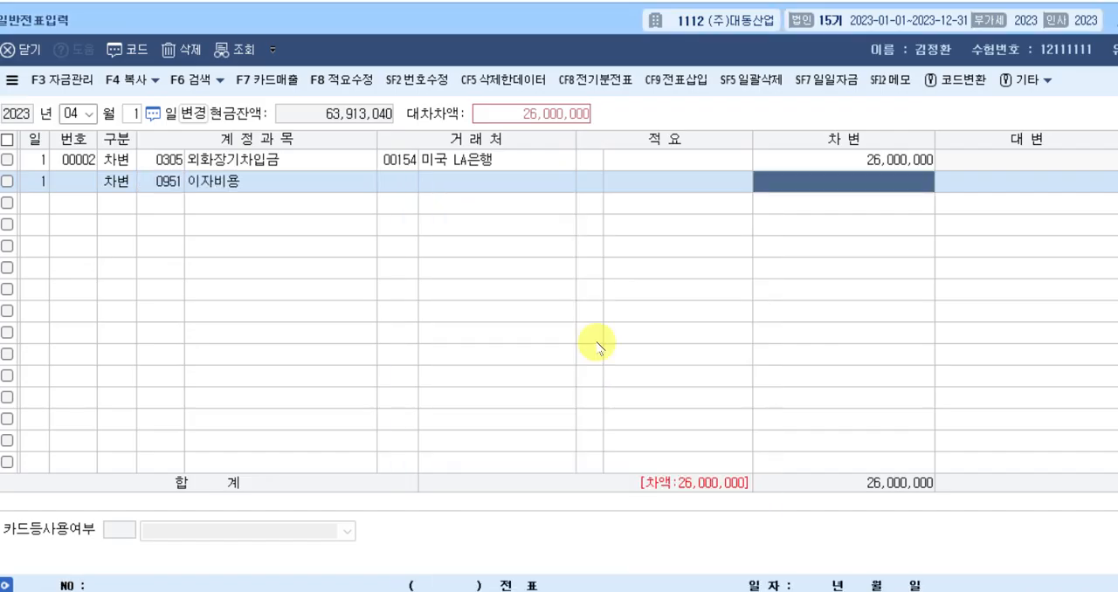
pyautogui.write('1120000')
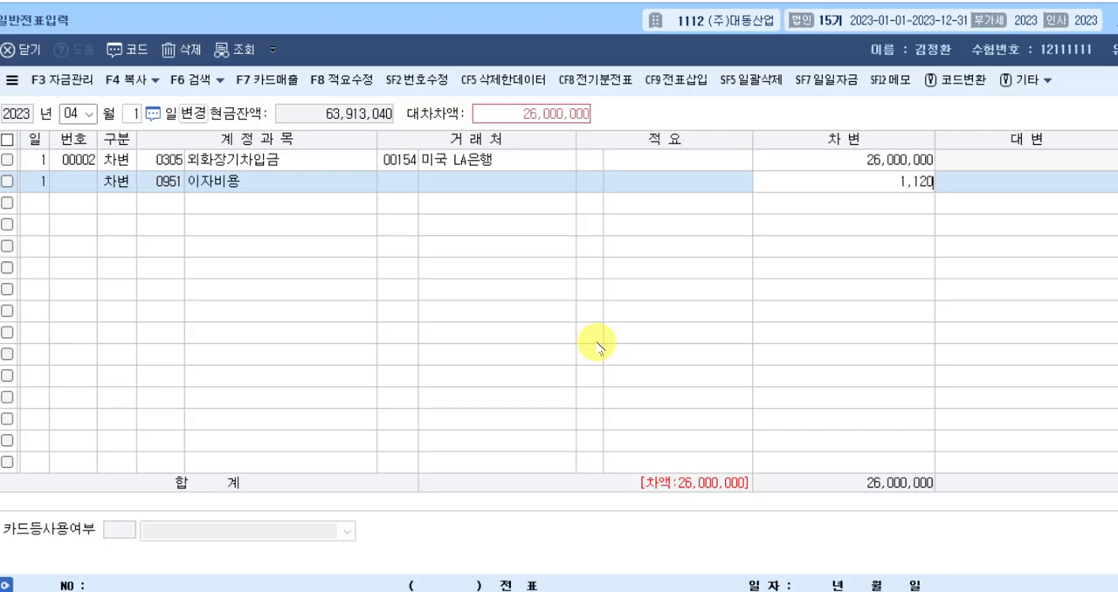
pyautogui.press('Return')
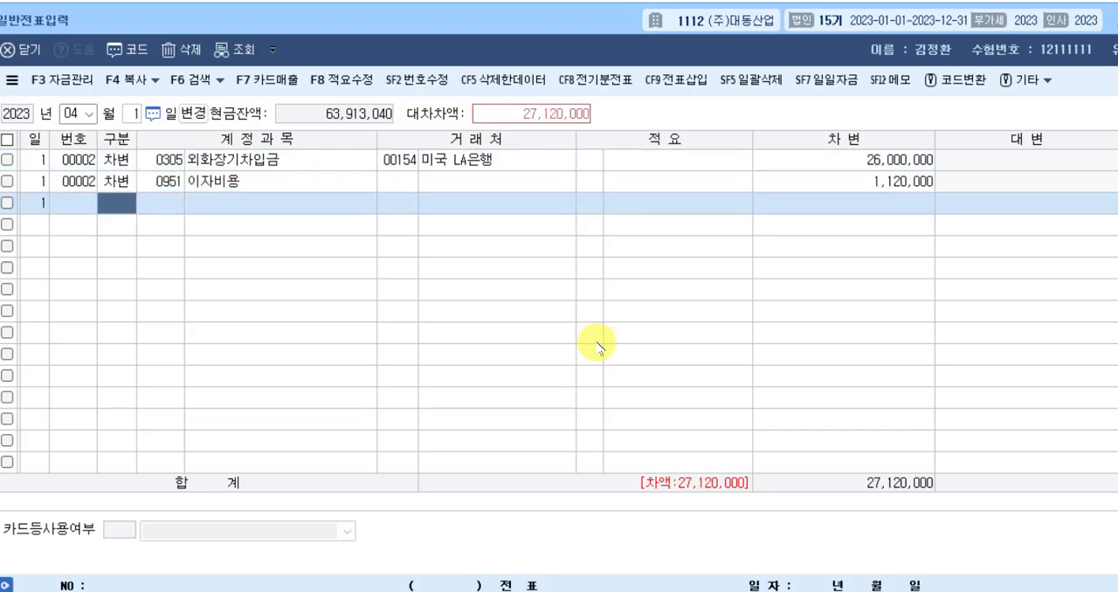
# Add a third debit line for account 0952 외환차손 with amount 2,000,000 and no trading partner.
pyautogui.press('3')
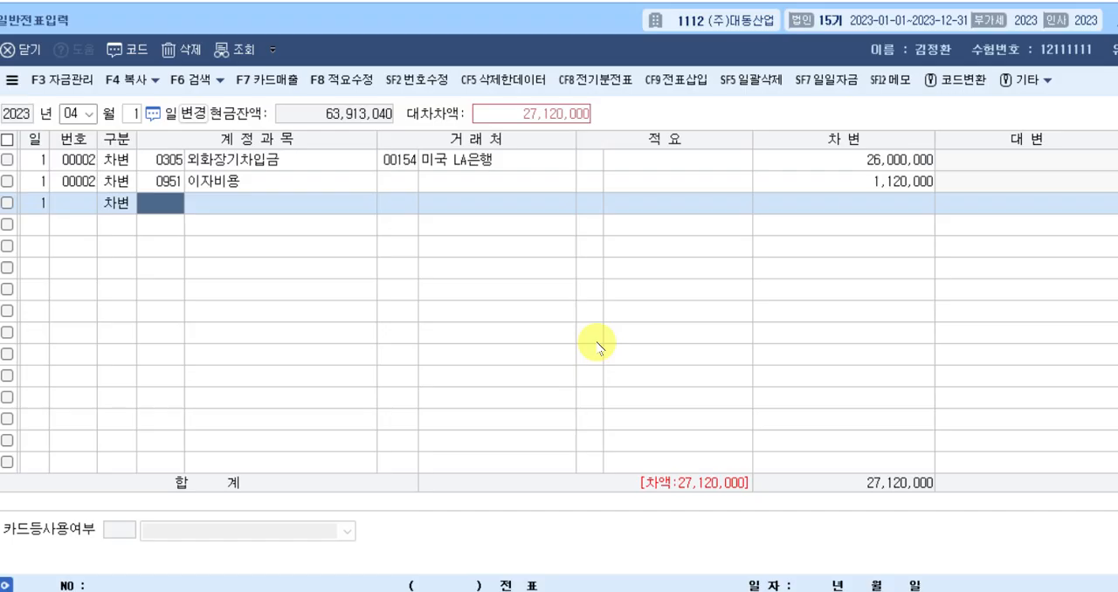
pyautogui.write('외환')
pyautogui.press('Return')
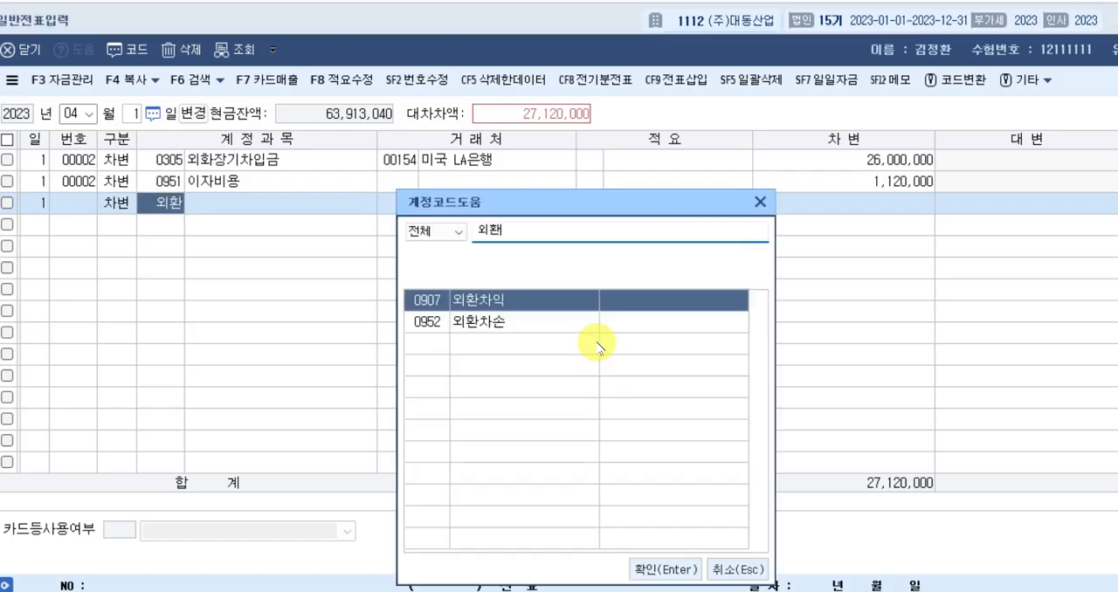
pyautogui.press('Down')
pyautogui.press('Return')
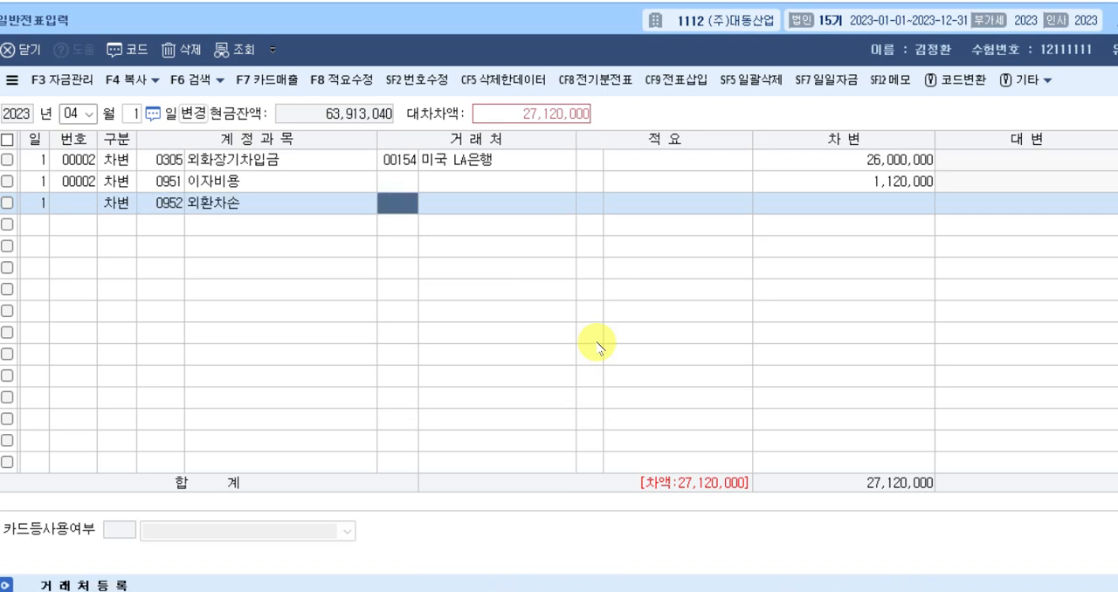
pyautogui.press('Return')
pyautogui.press('Return')
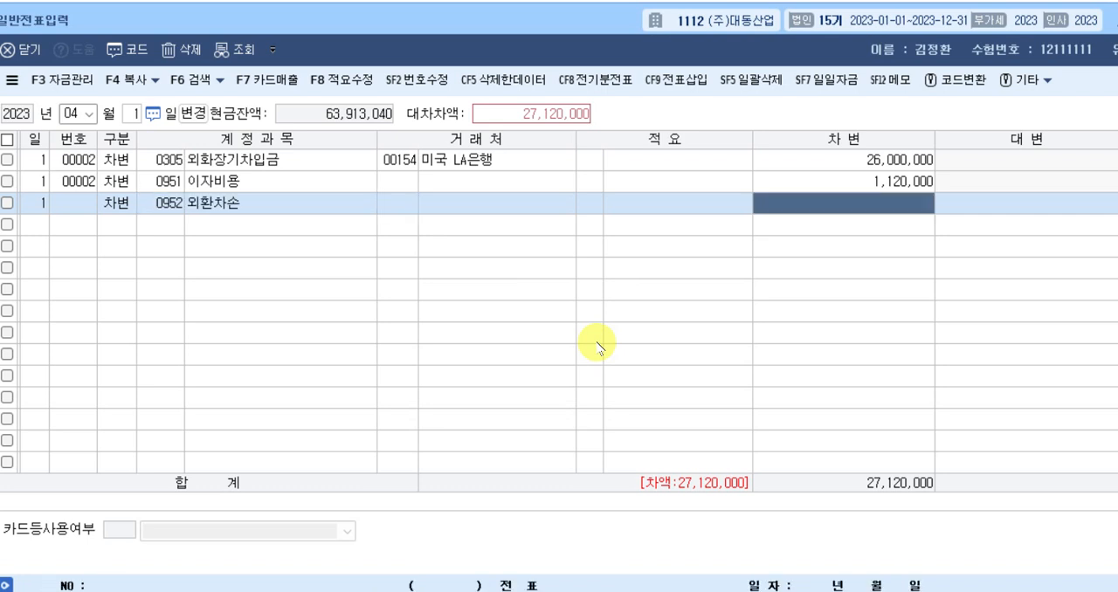
pyautogui.write('2++')
pyautogui.press('Return')
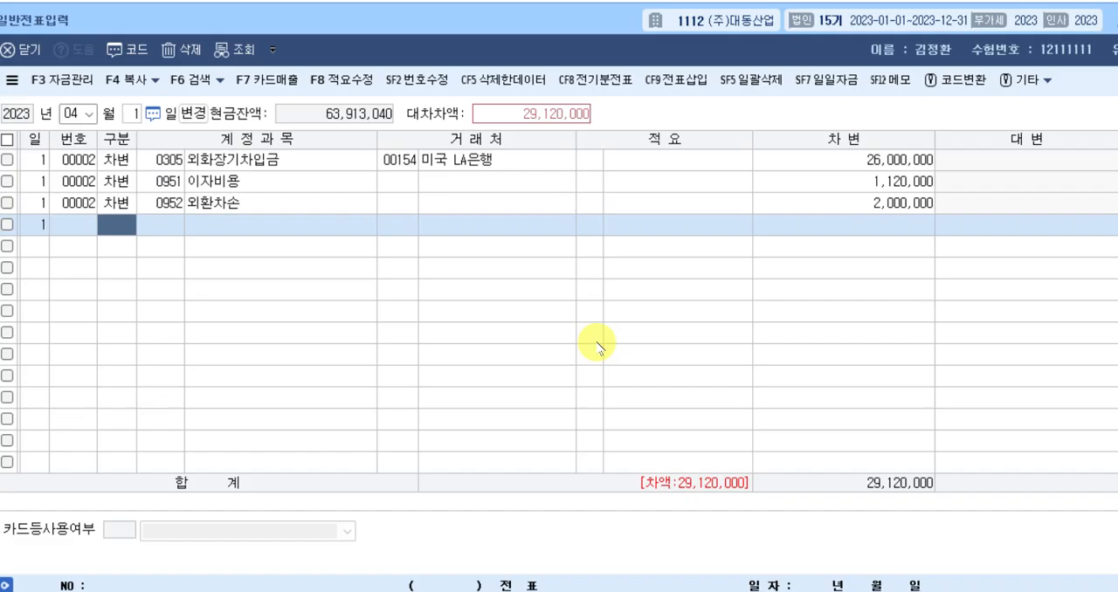
# Balance the April 1 voucher with a credit line for account 0103 보통예금 of 29,120,000, leaving the trading partner blank.
pyautogui.write('4')
pyautogui.press('Return')
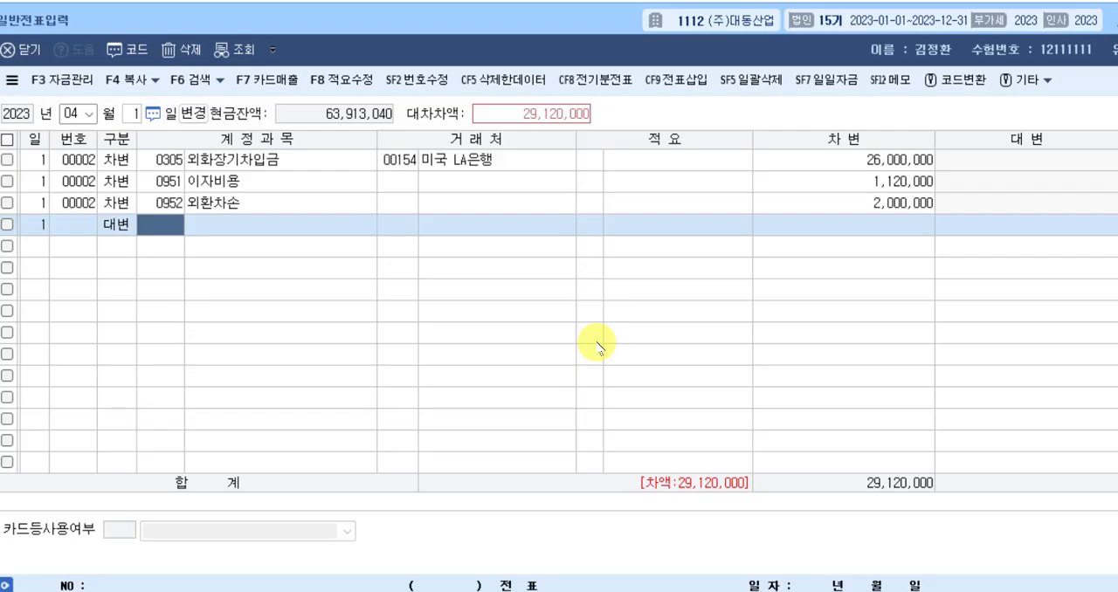
pyautogui.write('103')
pyautogui.press('Return')
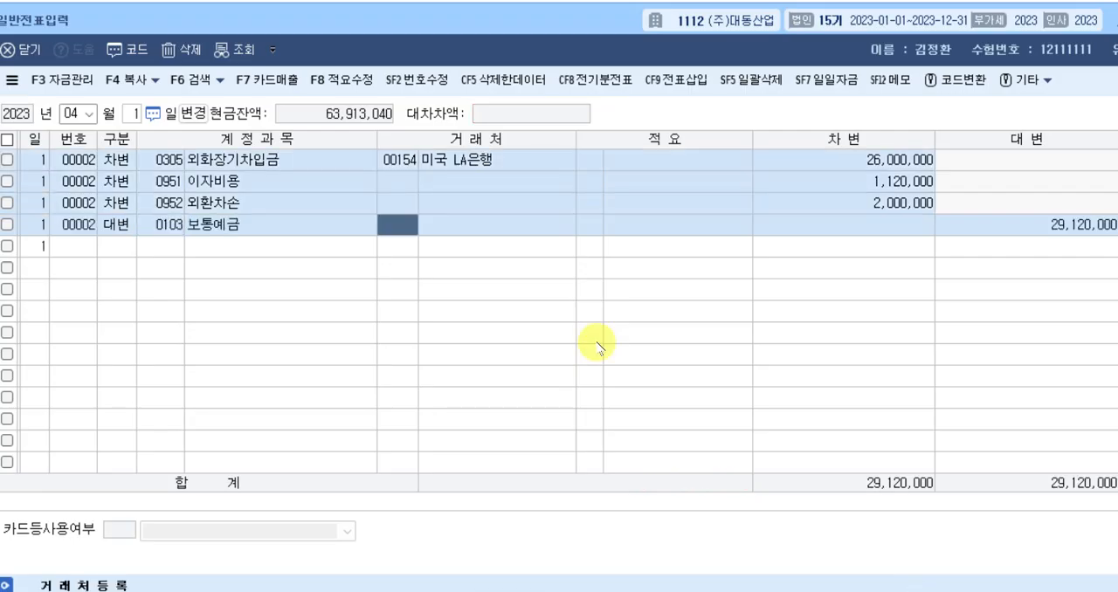
pyautogui.press('Return')
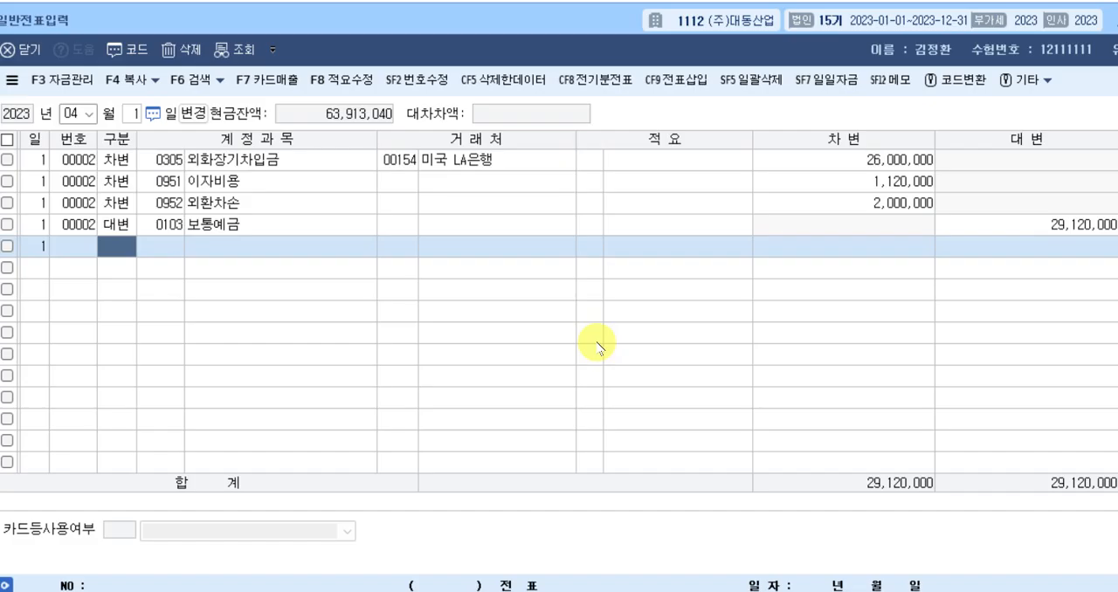
# Switch the voucher date to May 6, 2023.
pyautogui.press('Escape')
pyautogui.press('Escape')
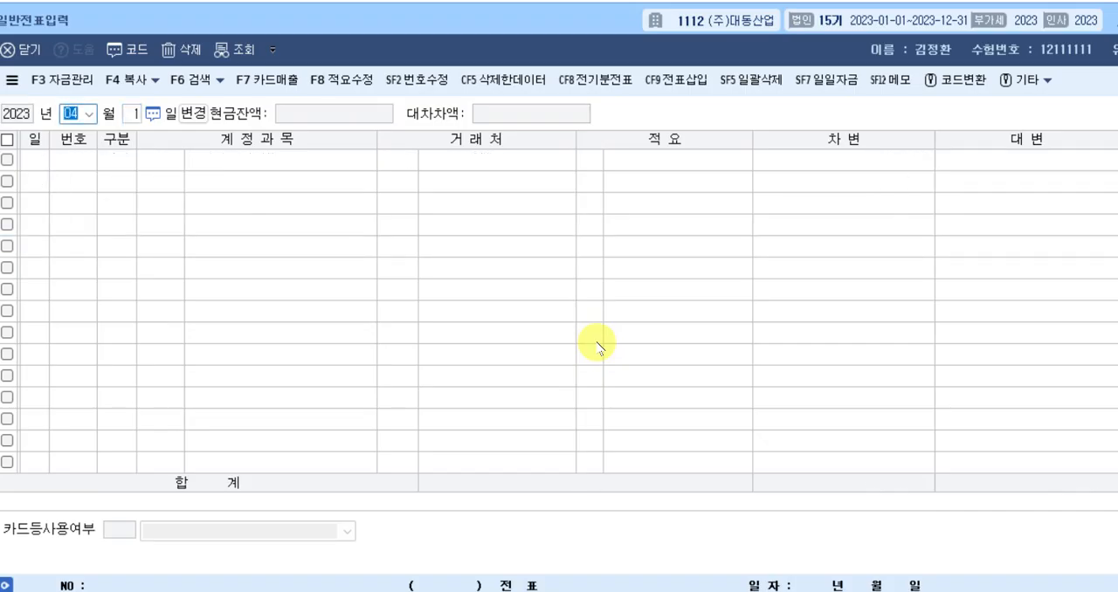
pyautogui.write('05')
pyautogui.press('Return')
pyautogui.write('6')
pyautogui.press('Return')
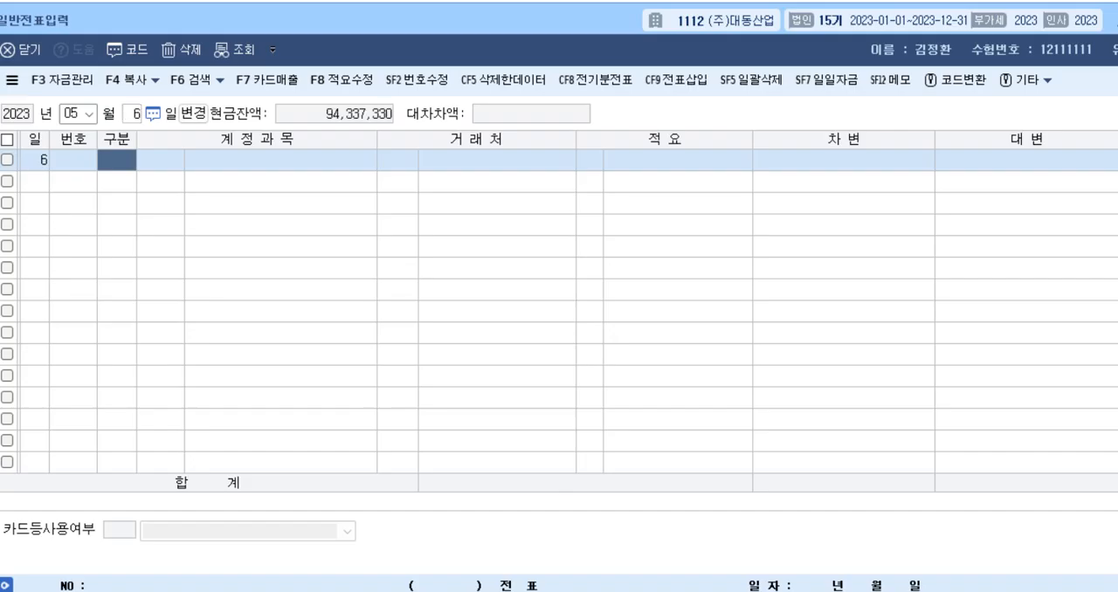
# Enter a debit line for account 0232 임차보증금 with trading partner 00155 (주)명당 and amount 20,000,000.
pyautogui.write('3')
pyautogui.press('Return')
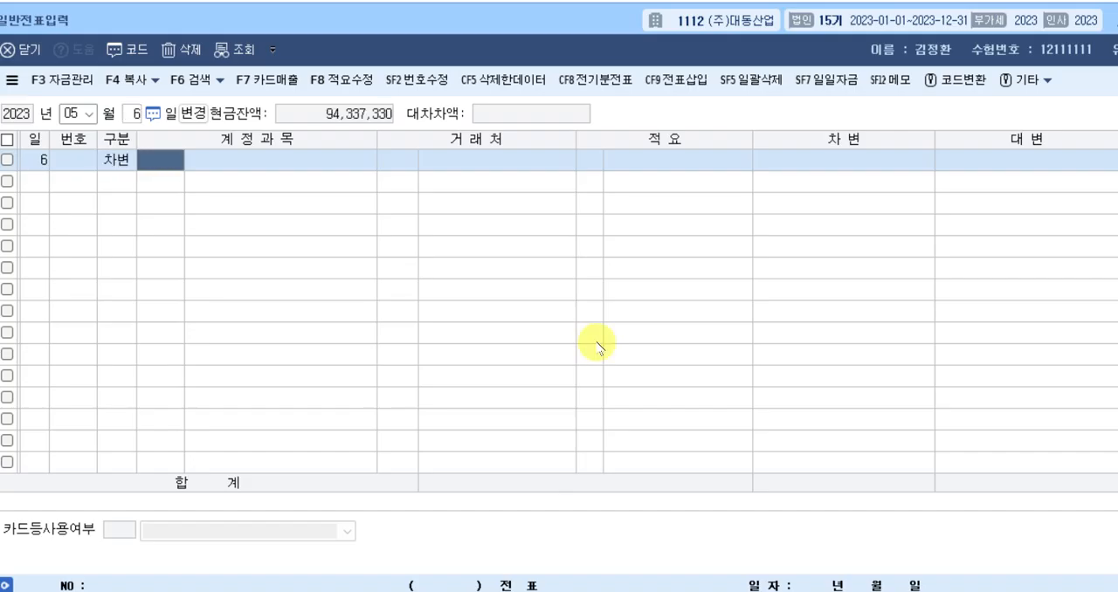
pyautogui.write('임차')
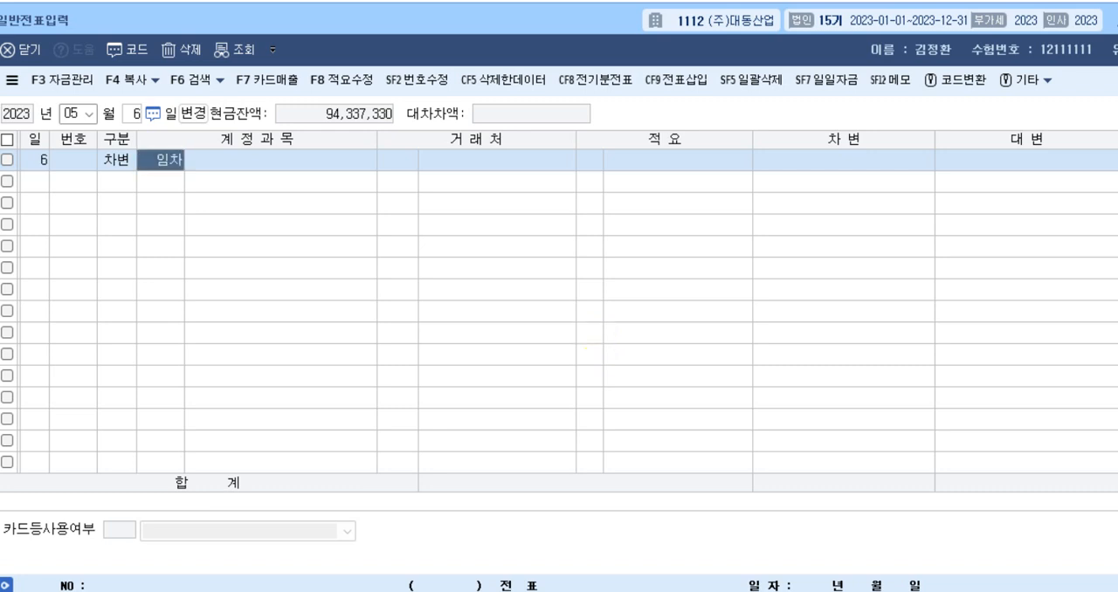
pyautogui.press('Return')
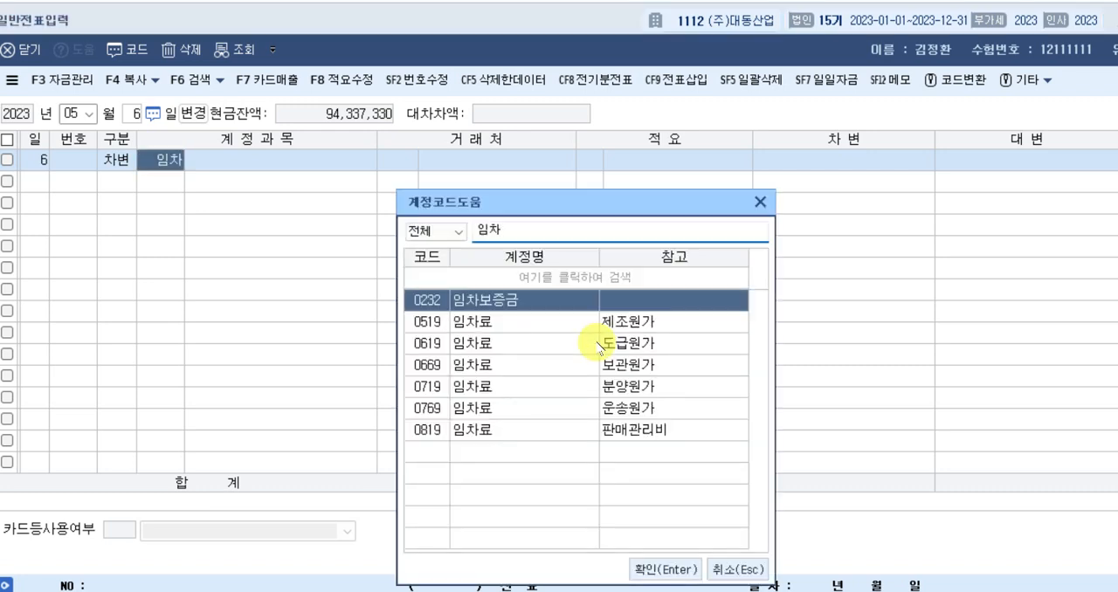
pyautogui.press('Return')
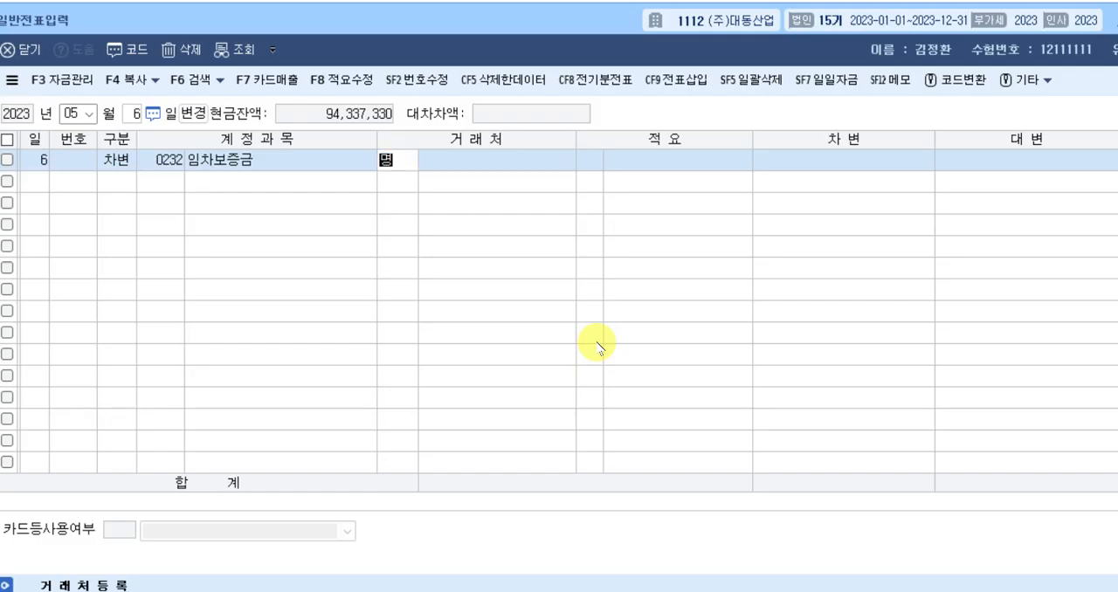
pyautogui.write('명랑')
pyautogui.press('Return')
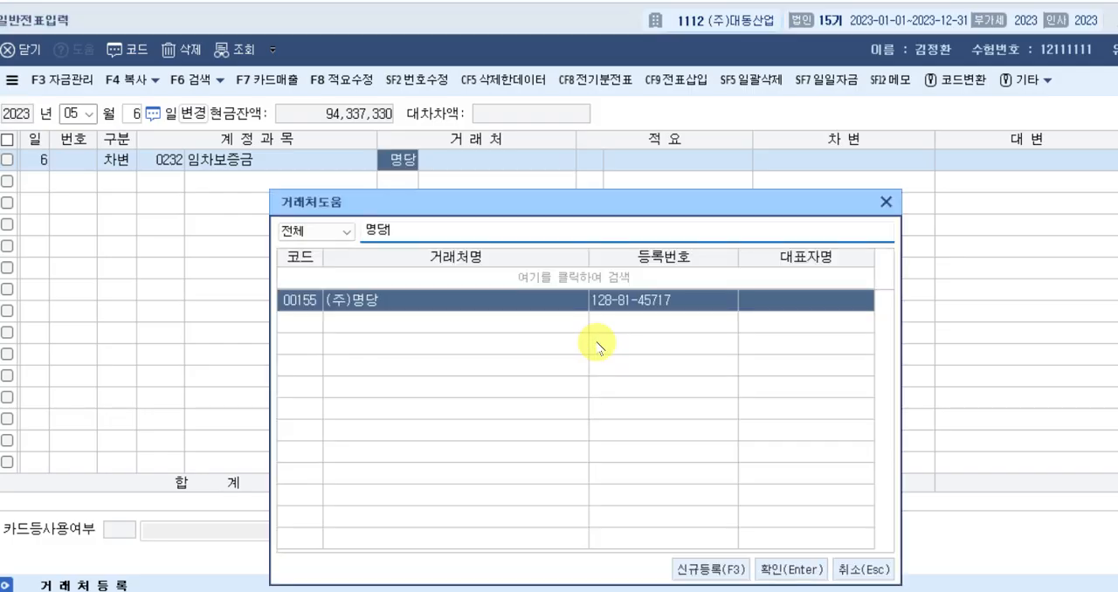
pyautogui.press('Return')
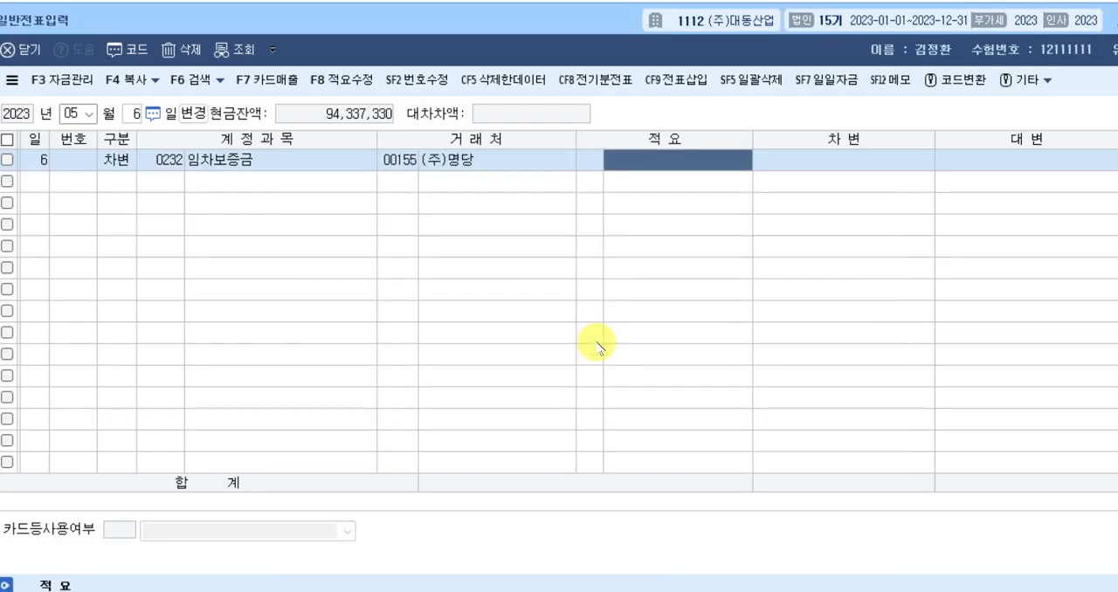
pyautogui.press('Return')
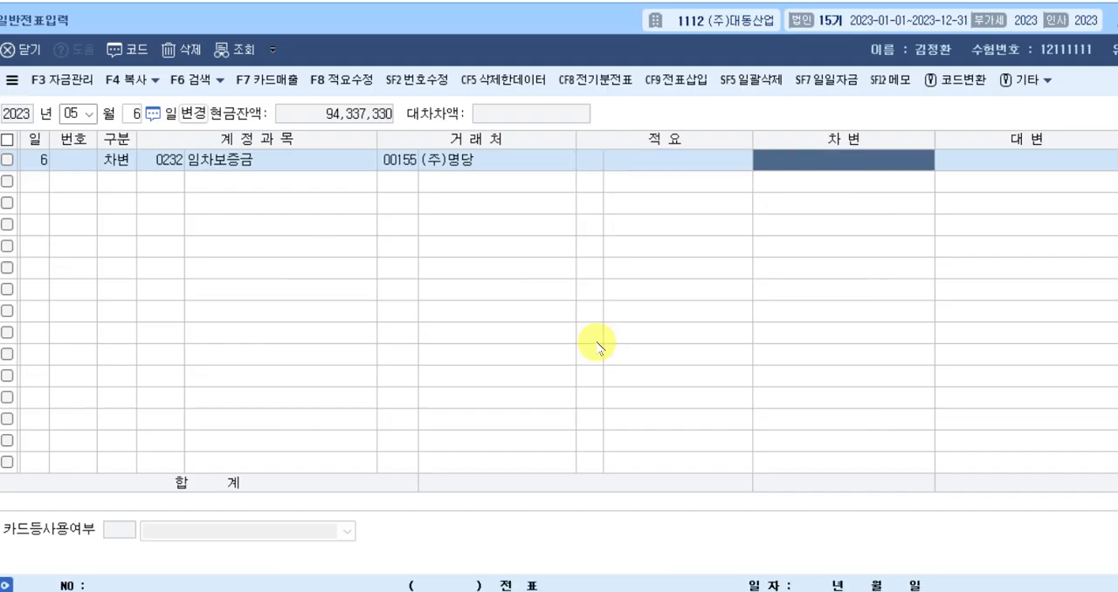
pyautogui.write('20000000')
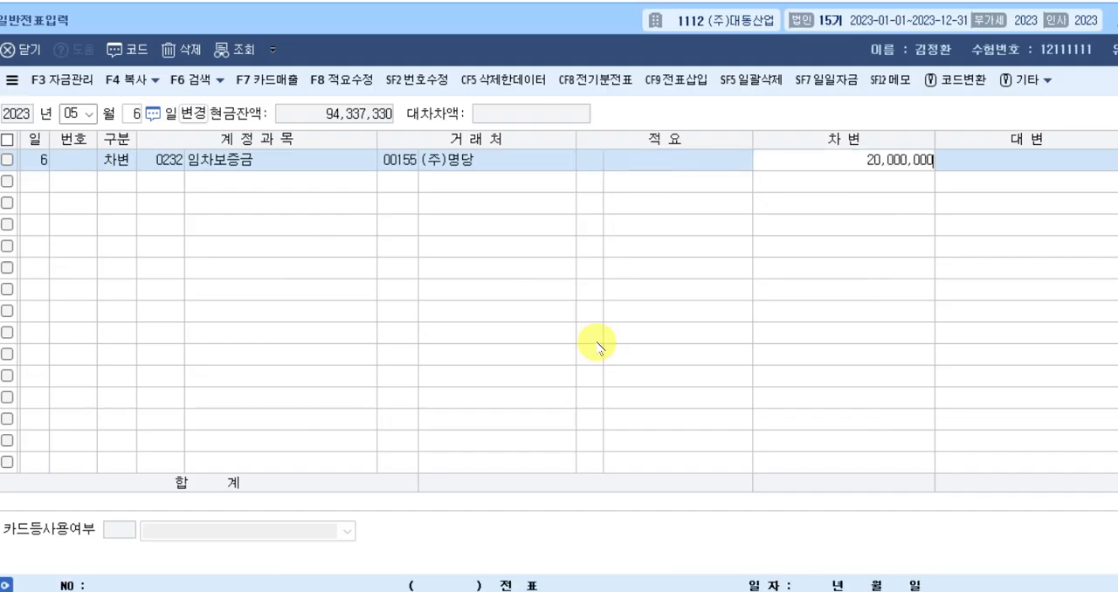
pyautogui.press('Return')
# Add a credit line for account 0131 선급금 with trading partner 00155 (주)명당 and amount 2,000,000.
pyautogui.write('4')
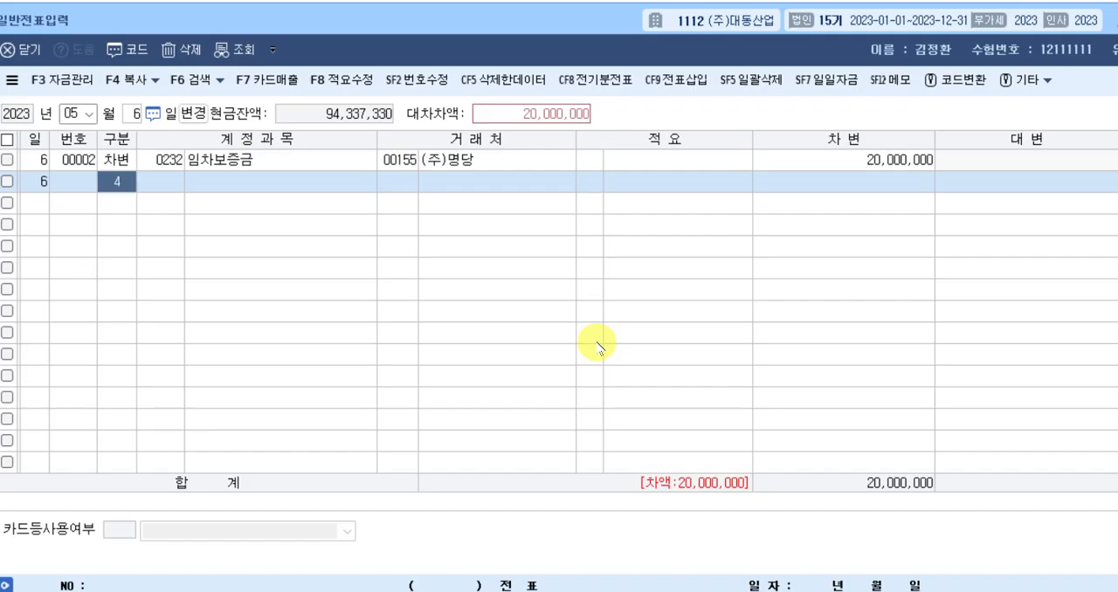
pyautogui.press('Return')
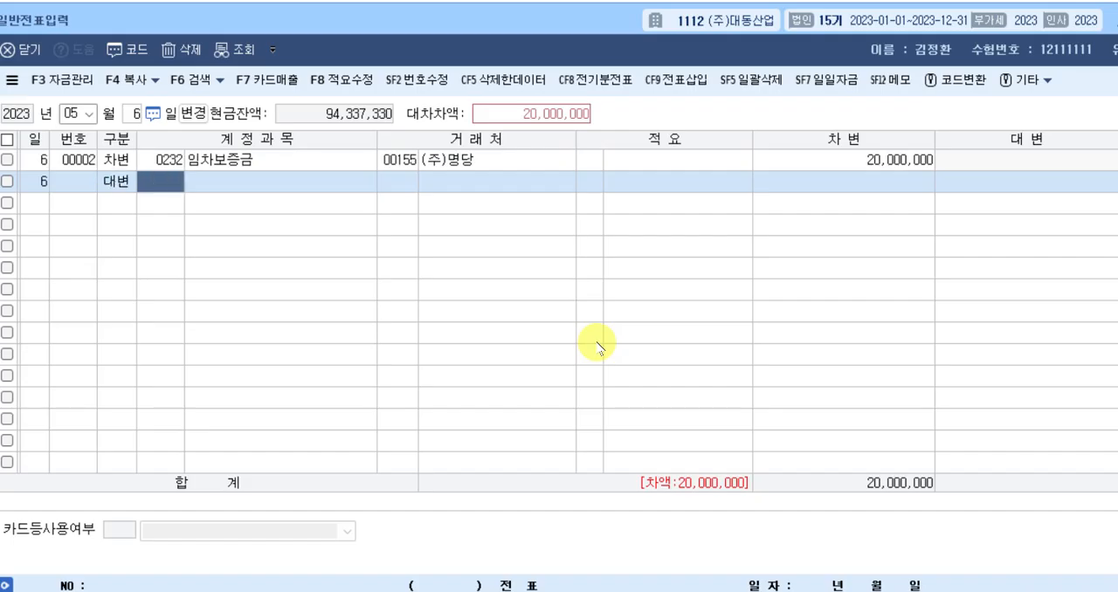
pyautogui.write('선급')
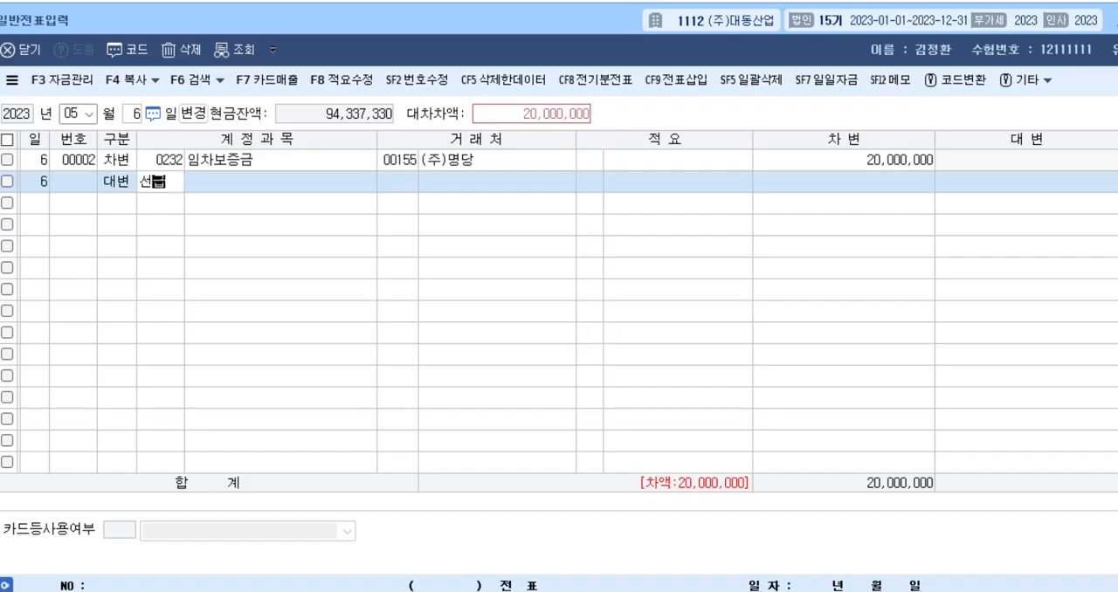
pyautogui.press('Return')
pyautogui.press('Return')
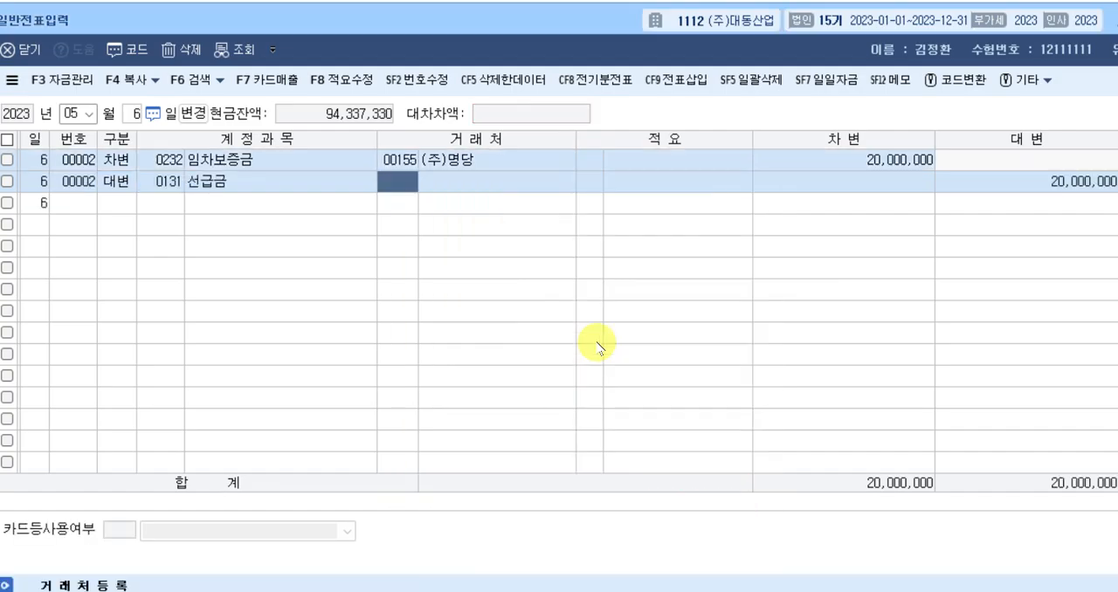
pyautogui.write('명당')
pyautogui.press('Return')
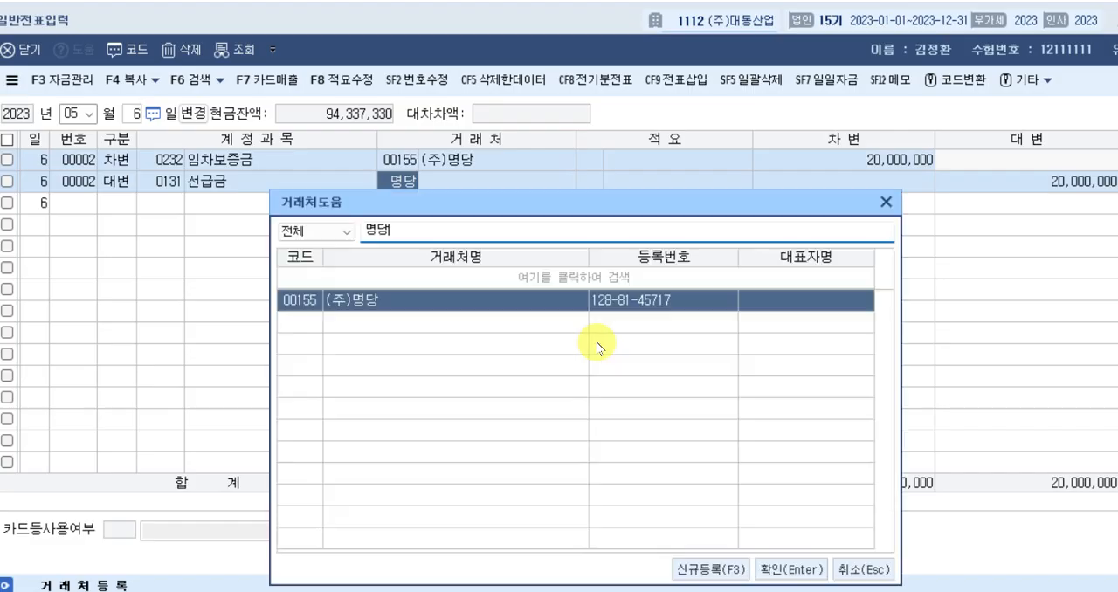
pyautogui.press('Return')
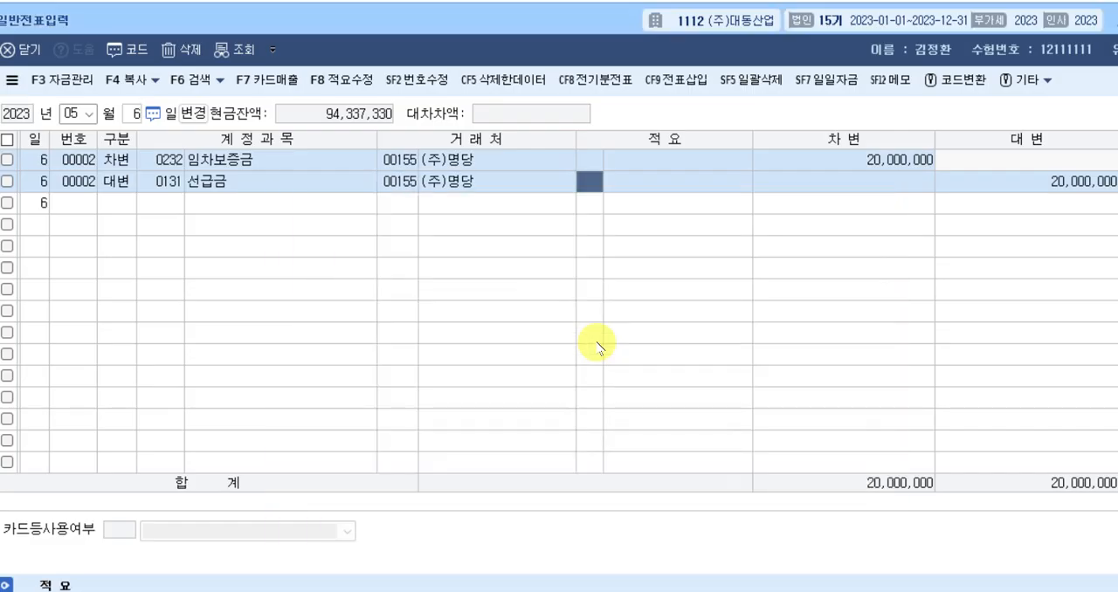
pyautogui.press('Return')
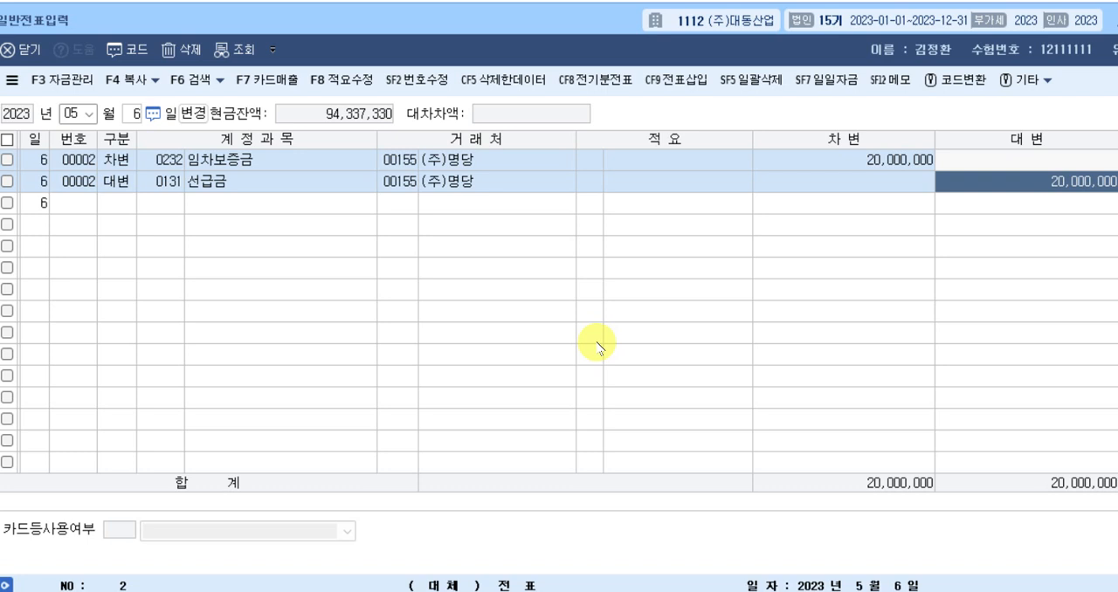
pyautogui.write('2000000')
pyautogui.press('Return')
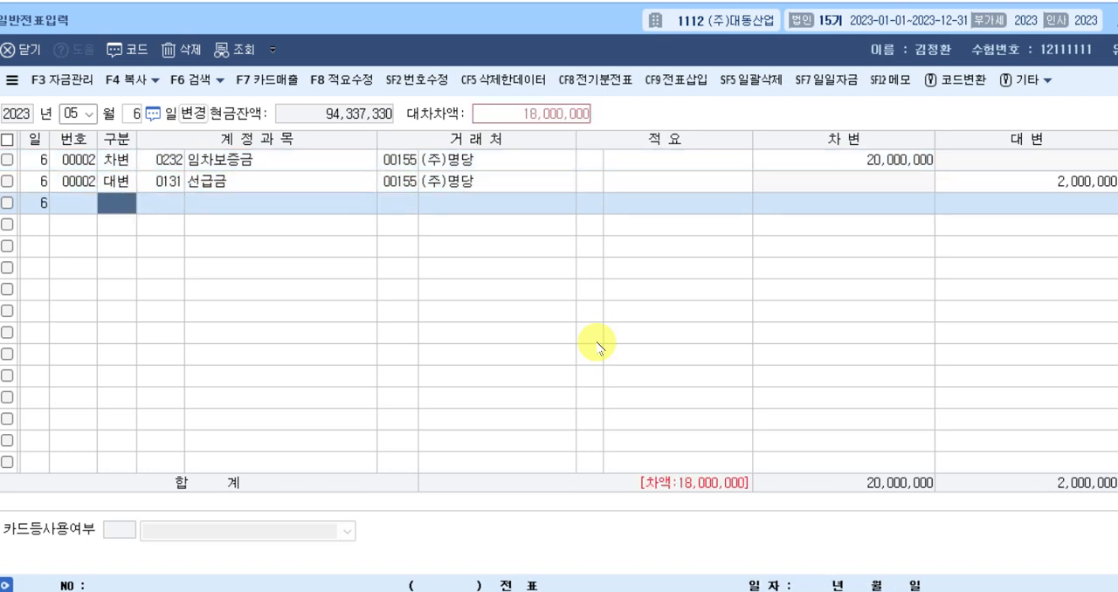
# Balance the May 6 voucher with a credit line for account 0103 보통예금 of 18,000,000, leaving the trading partner blank.
pyautogui.write('4')
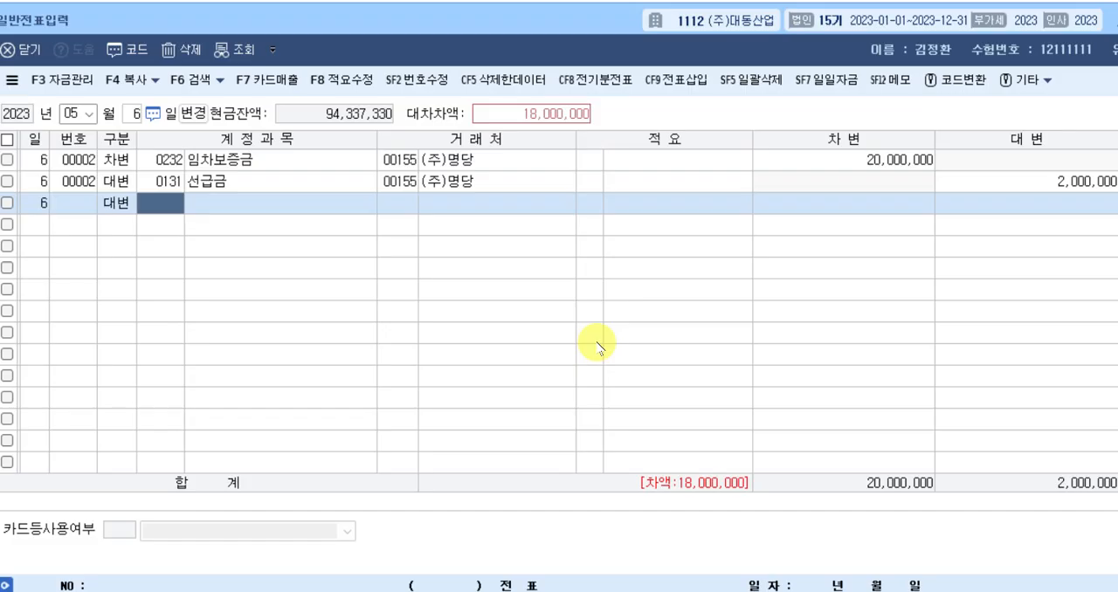
pyautogui.write('103')
pyautogui.press('Return')
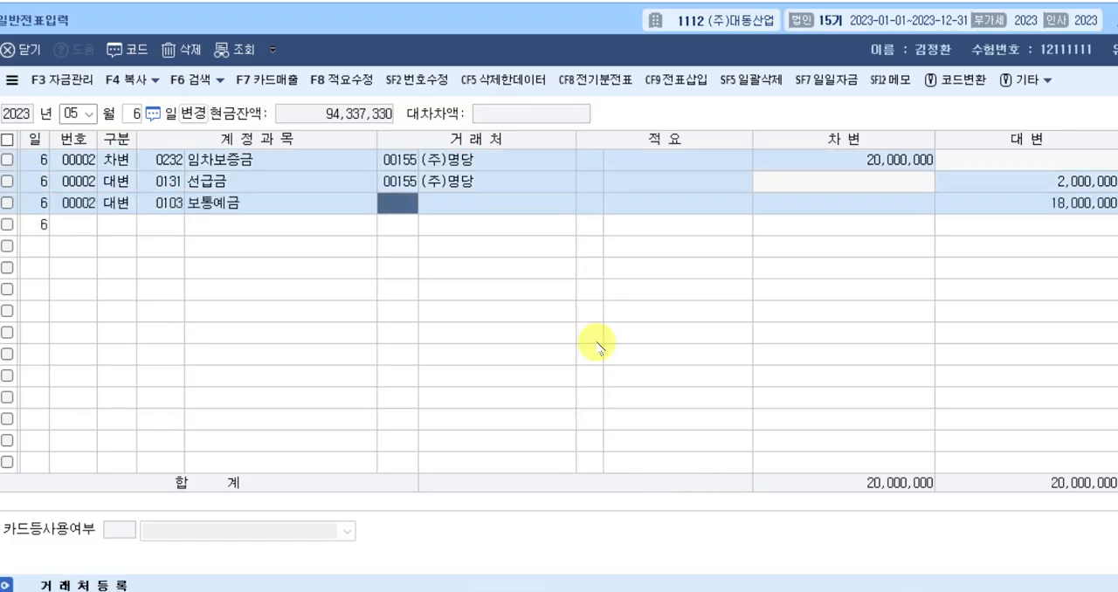
pyautogui.press('Return')
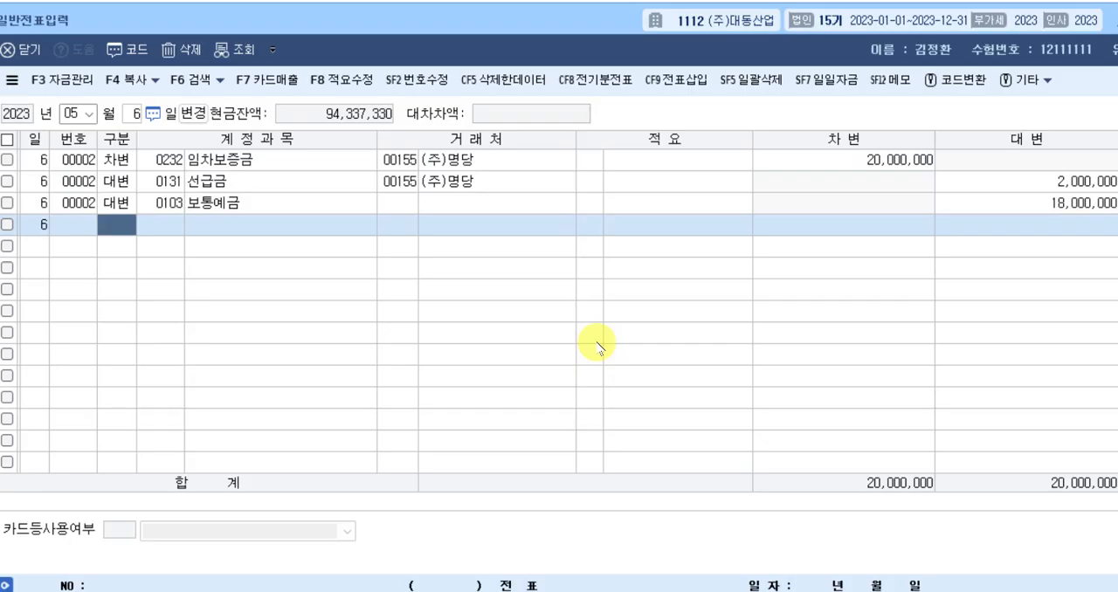
# Switch the voucher date to August 20, 2023.
pyautogui.press('Escape')
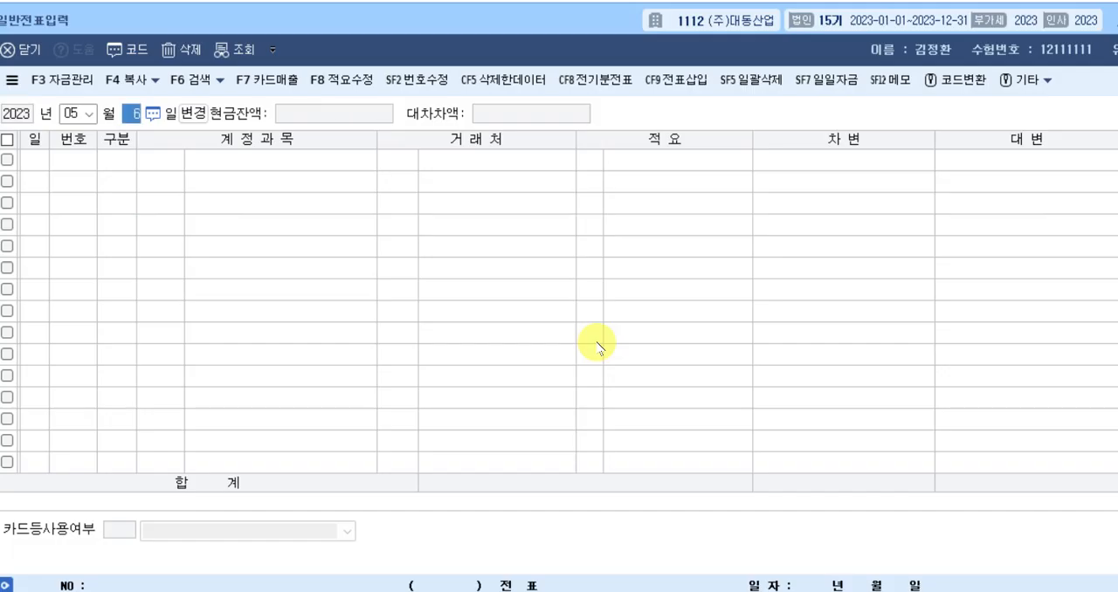
pyautogui.hotkey('shift', 'Tab')
pyautogui.write('8')
pyautogui.press('Return')
pyautogui.write('92')
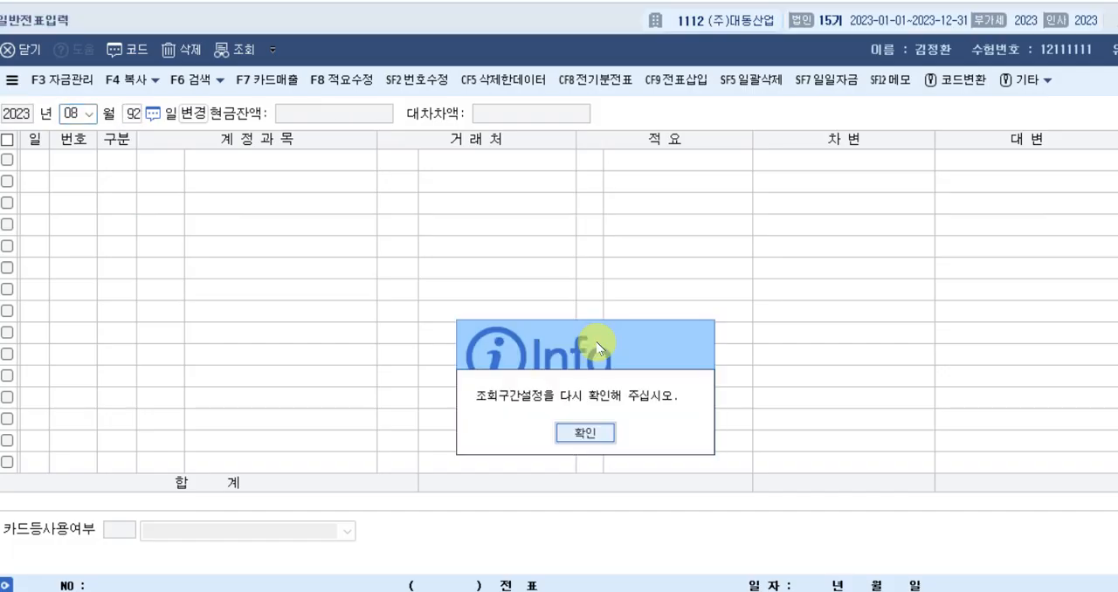
pyautogui.click(585, 432)
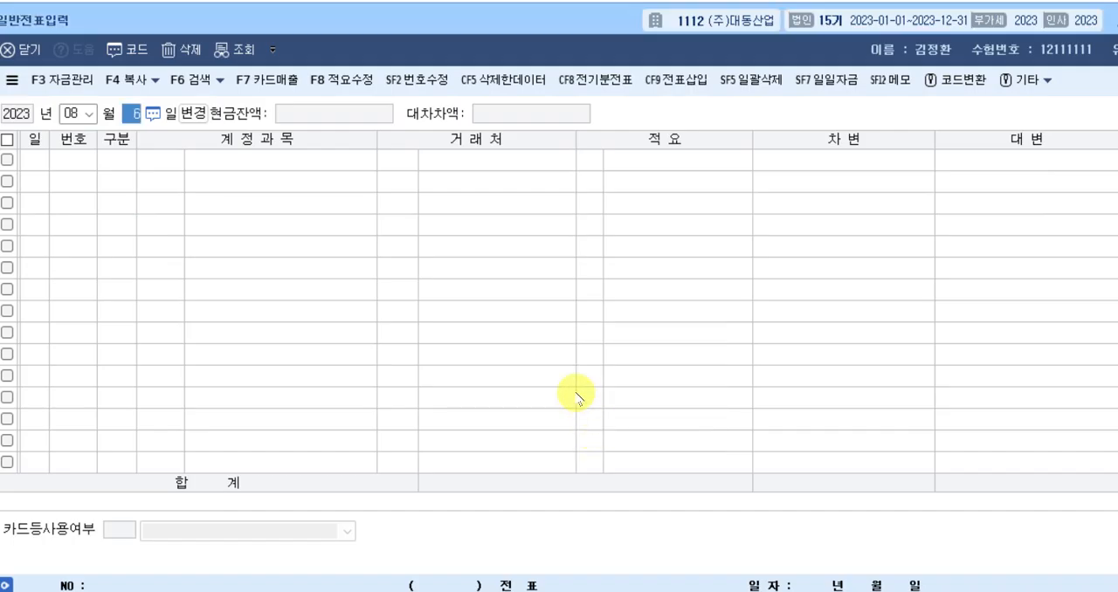
pyautogui.write('20')
pyautogui.press('Return')
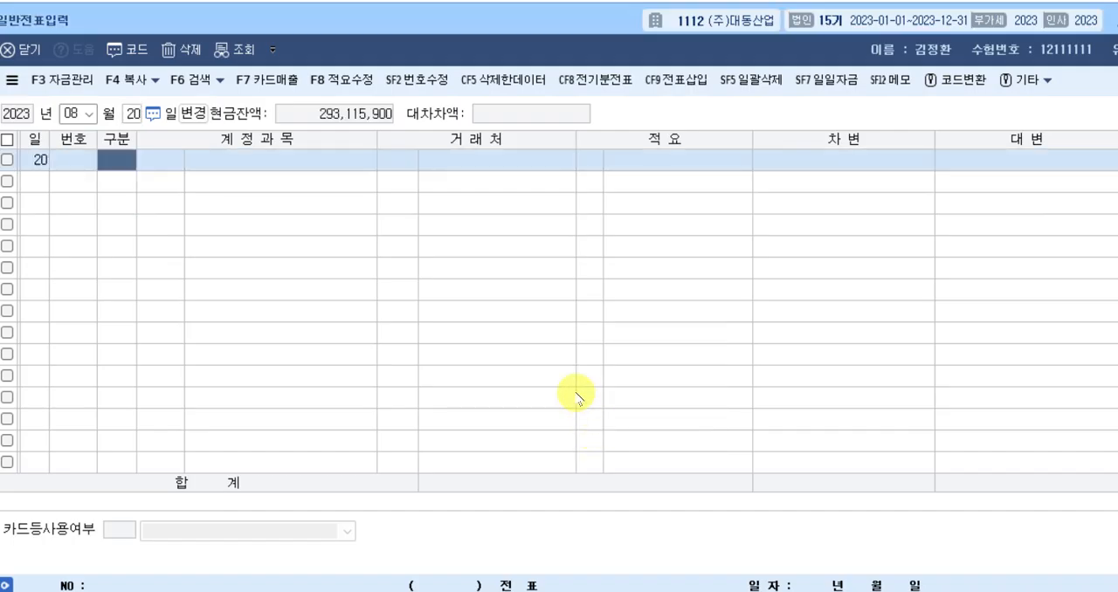
# Enter a debit line for account 0103 보통예금 with amount 2,750,000 and no trading partner.
pyautogui.write('3')
pyautogui.press('Return')
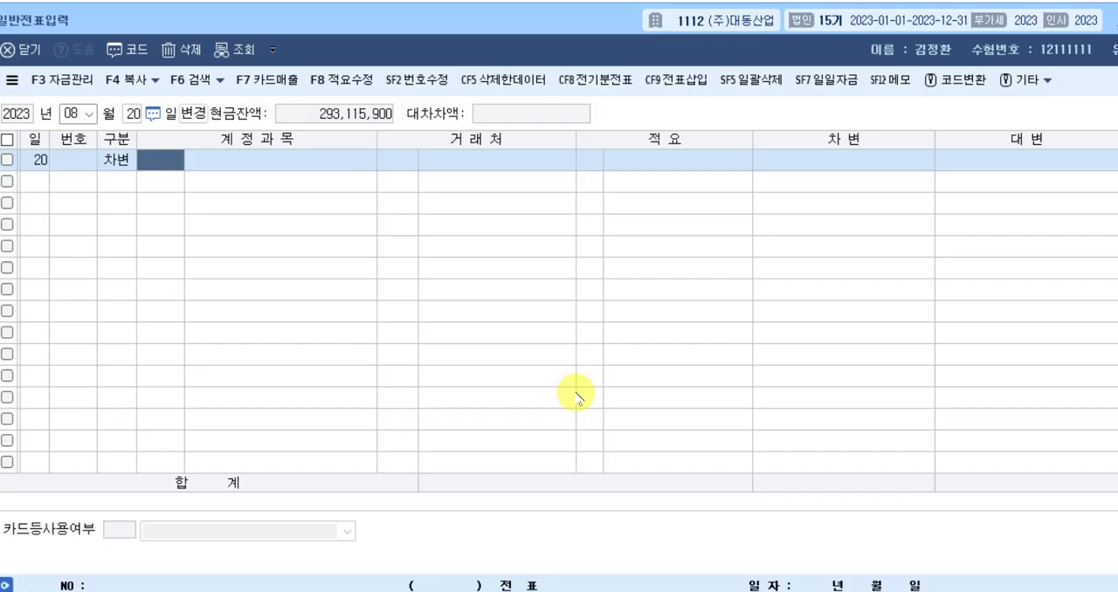
pyautogui.write('103')
pyautogui.press('Return')
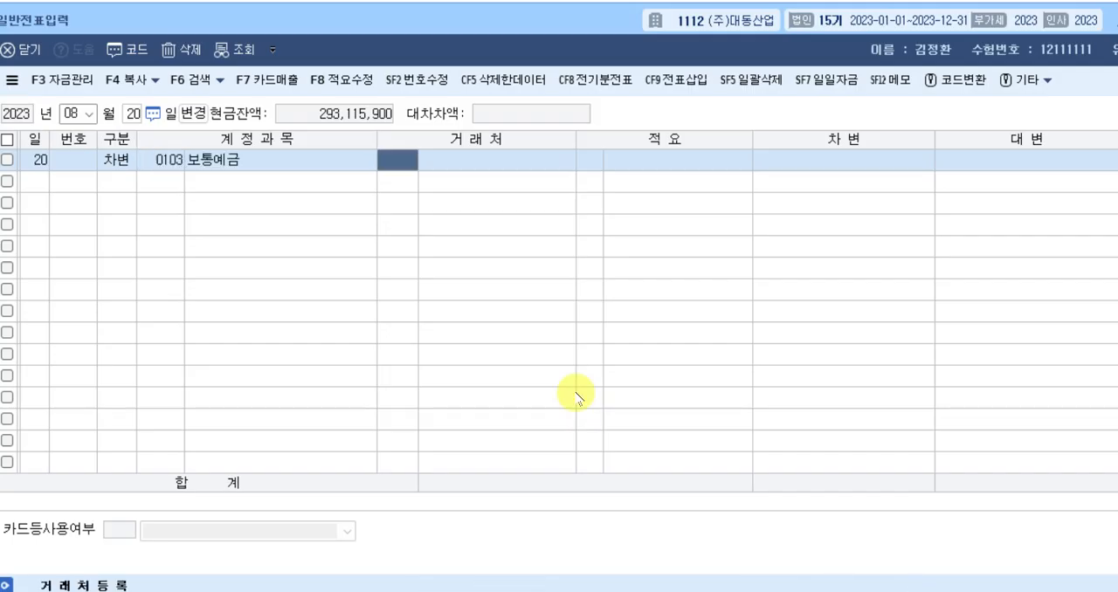
pyautogui.press('Return')
pyautogui.press('Return')
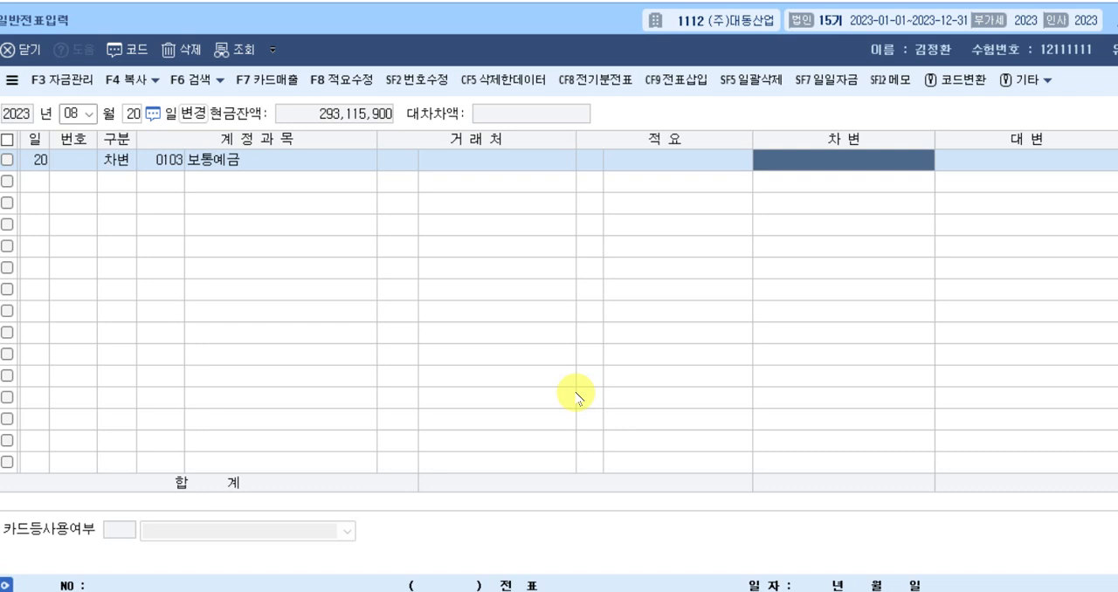
pyautogui.write('2750000')
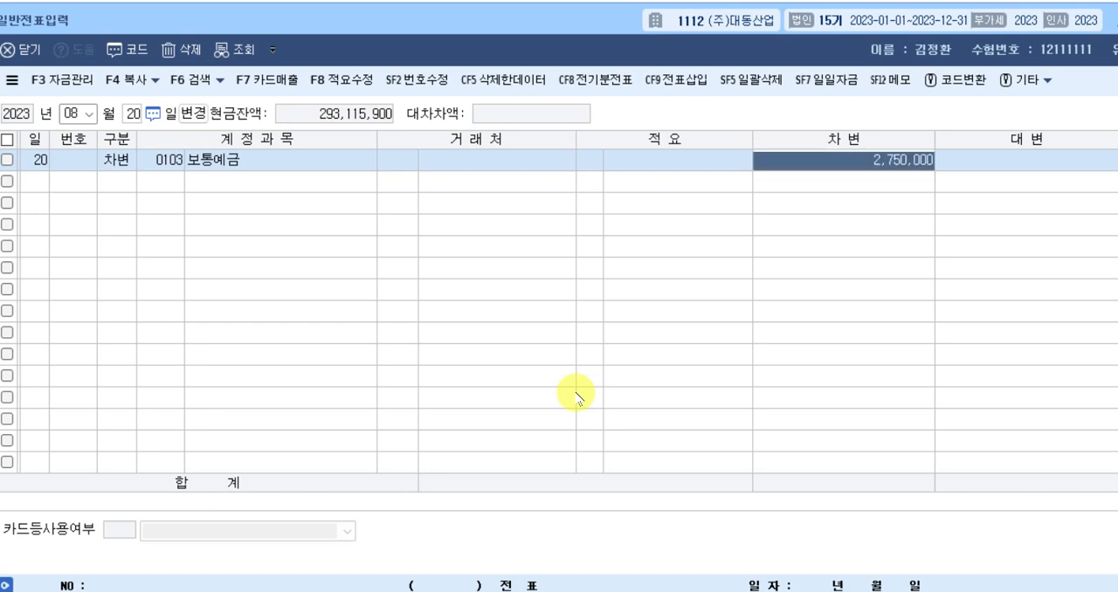
pyautogui.press('Return')
# Add a credit line for account 0109 대손충당금 (외상매출금) with amount 2,500,000 and no trading partner.
pyautogui.write('4')
pyautogui.press('Return')
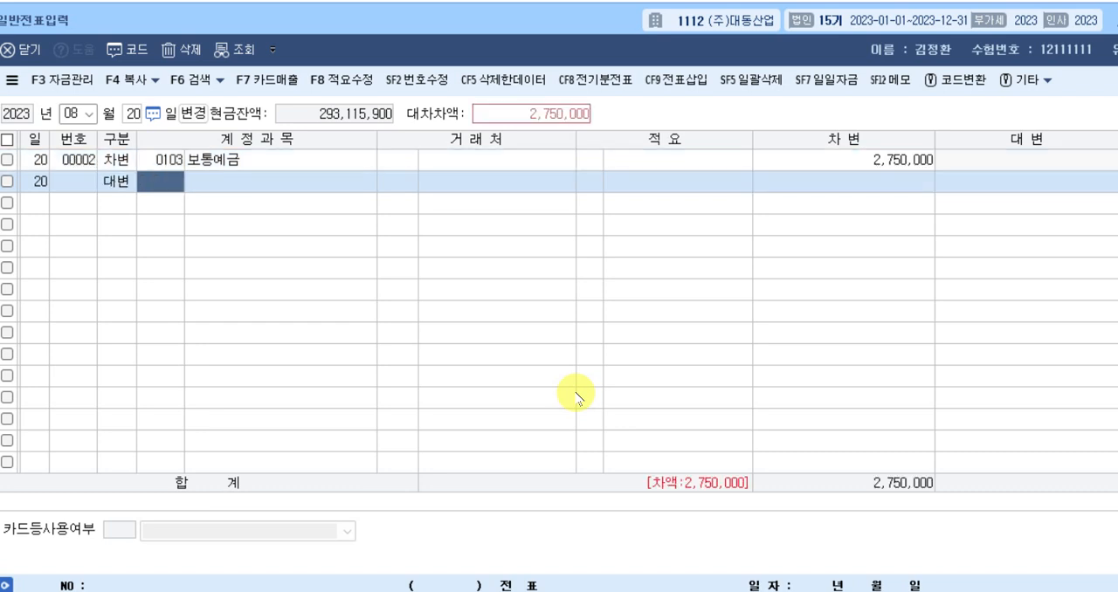
pyautogui.write('대손')
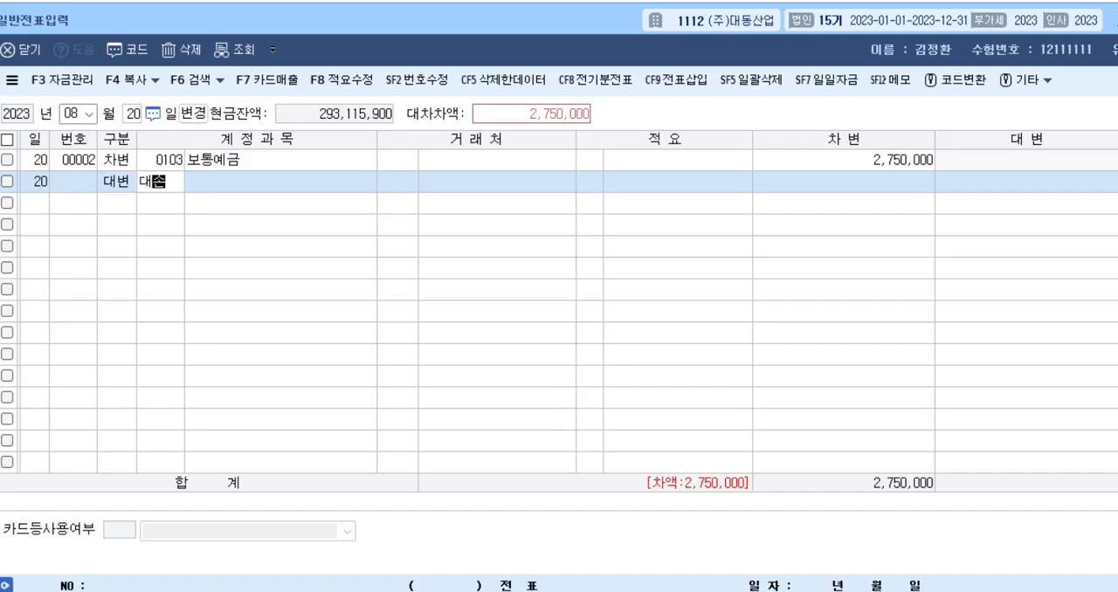
pyautogui.press('Return')
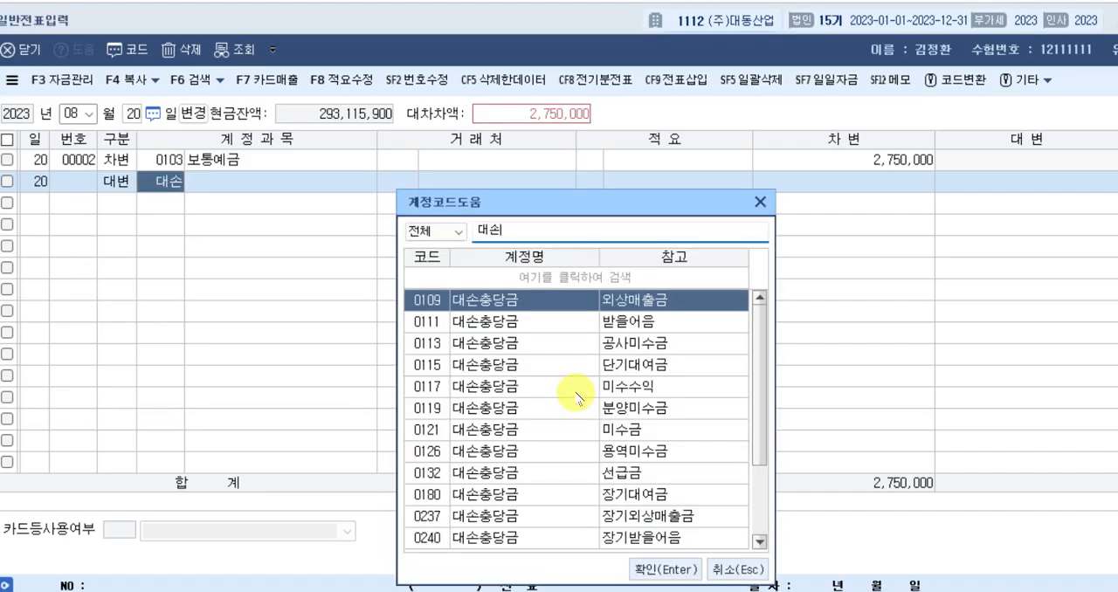
pyautogui.doubleClick(642, 301)
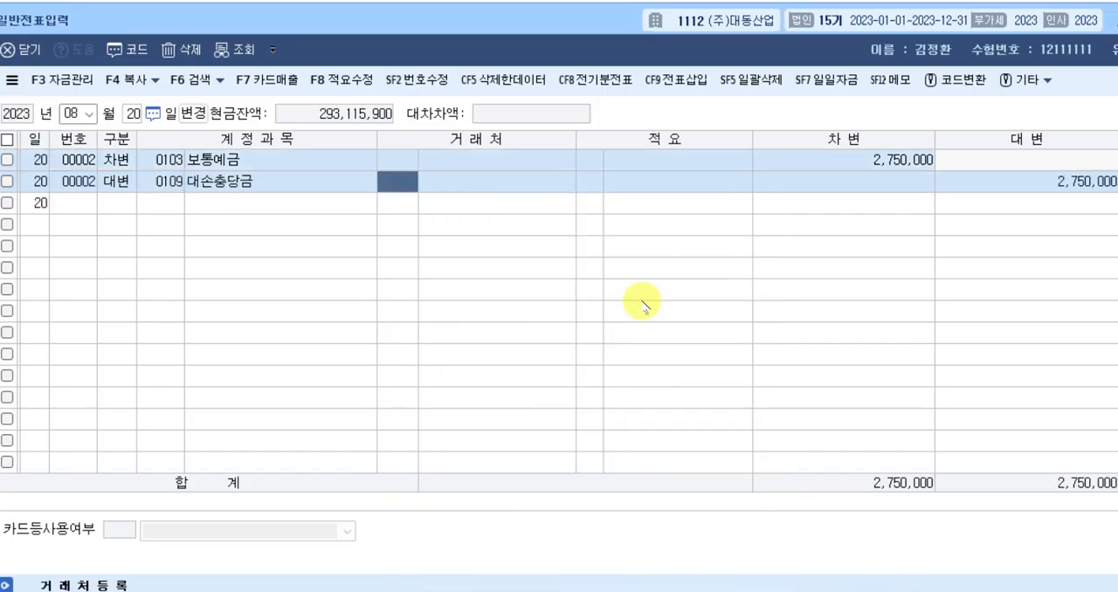
pyautogui.press('Return')
pyautogui.press('Return')
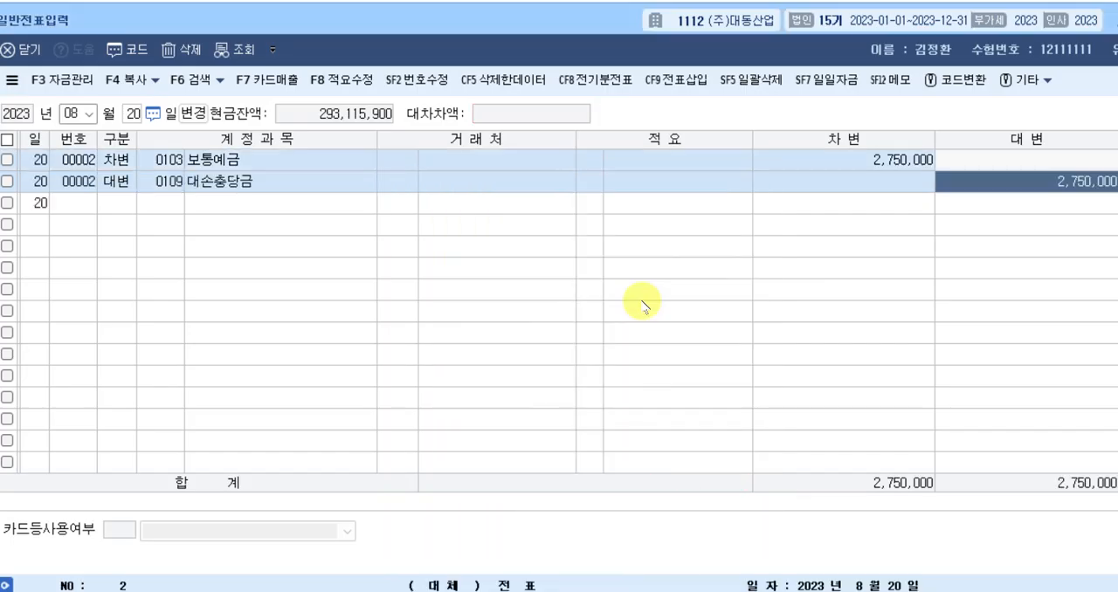
pyautogui.write('2500000')
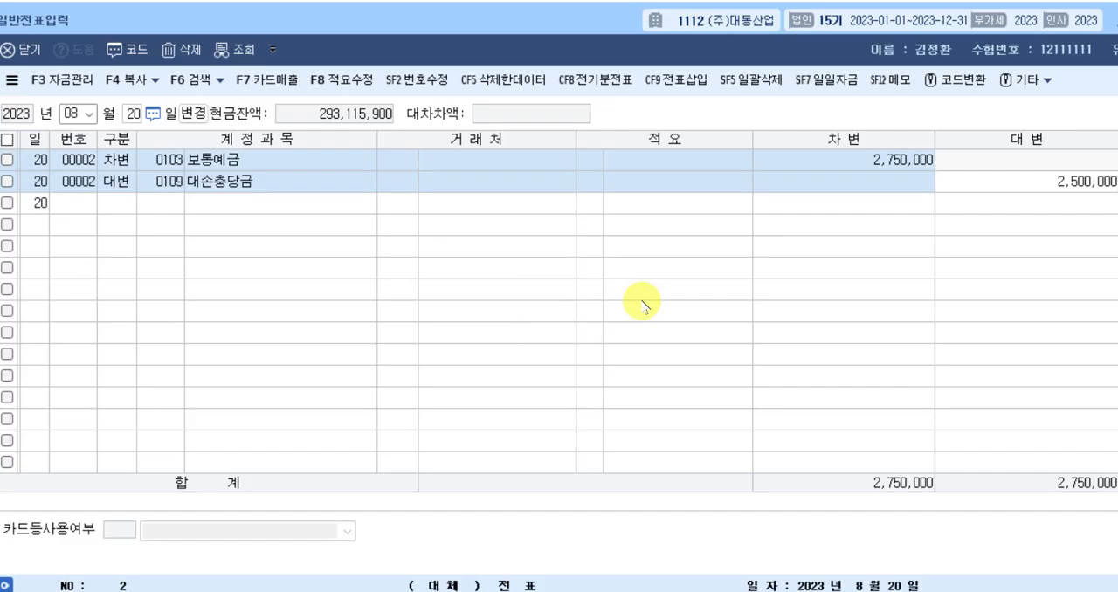
pyautogui.press('Return')
# Balance the August 20 voucher with a credit line for account 0255 부가세예수금 of 250,000, leaving the trading partner blank.
pyautogui.write('4')
pyautogui.press('Return')
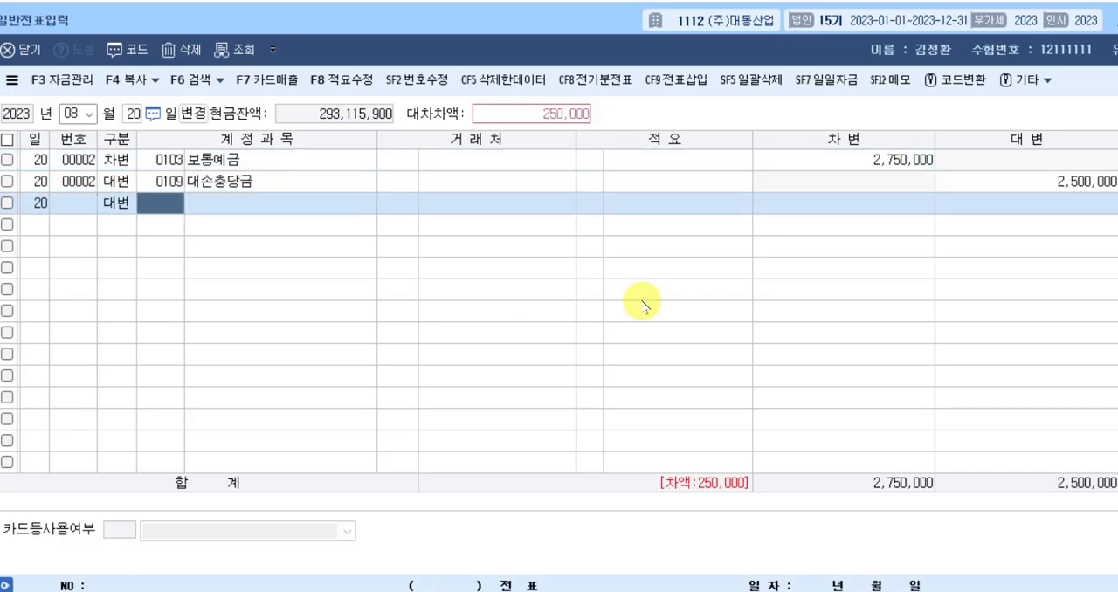
pyautogui.write('부가')
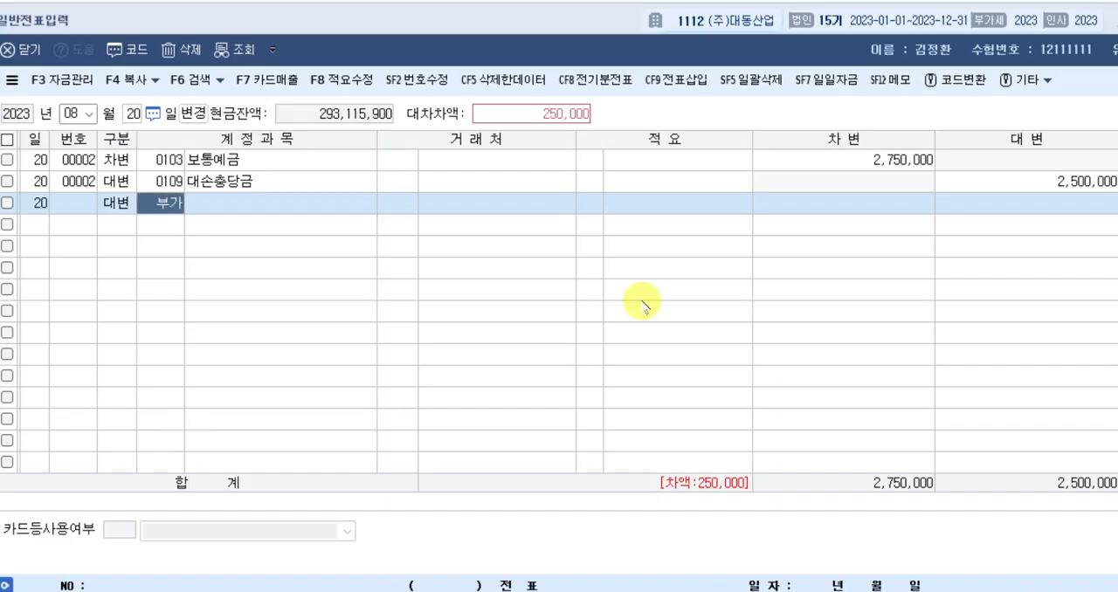
pyautogui.press('Return')
pyautogui.press('Down')
pyautogui.press('Return')
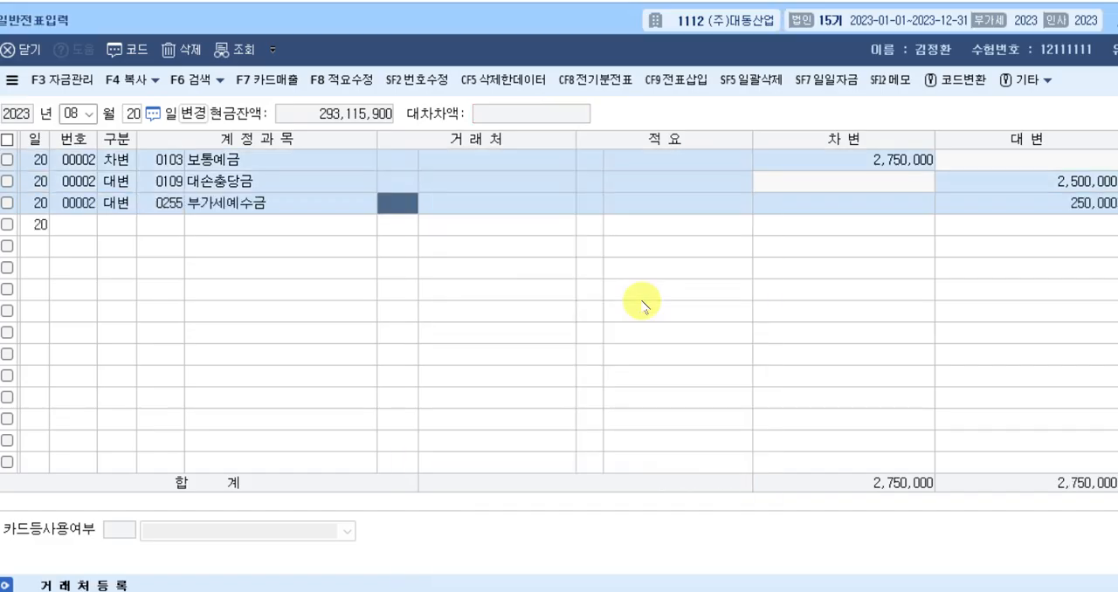
pyautogui.press('Return')
pyautogui.press('Return')
pyautogui.press('Return')
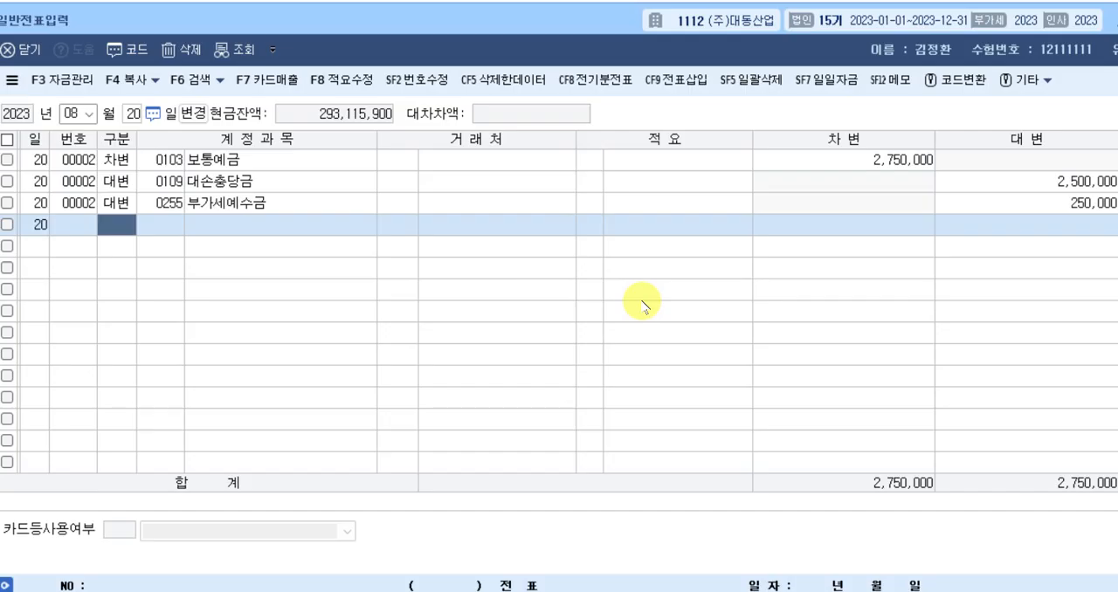
# Switch the voucher date to September 19, 2023.
pyautogui.press('Escape')
pyautogui.press('Escape')
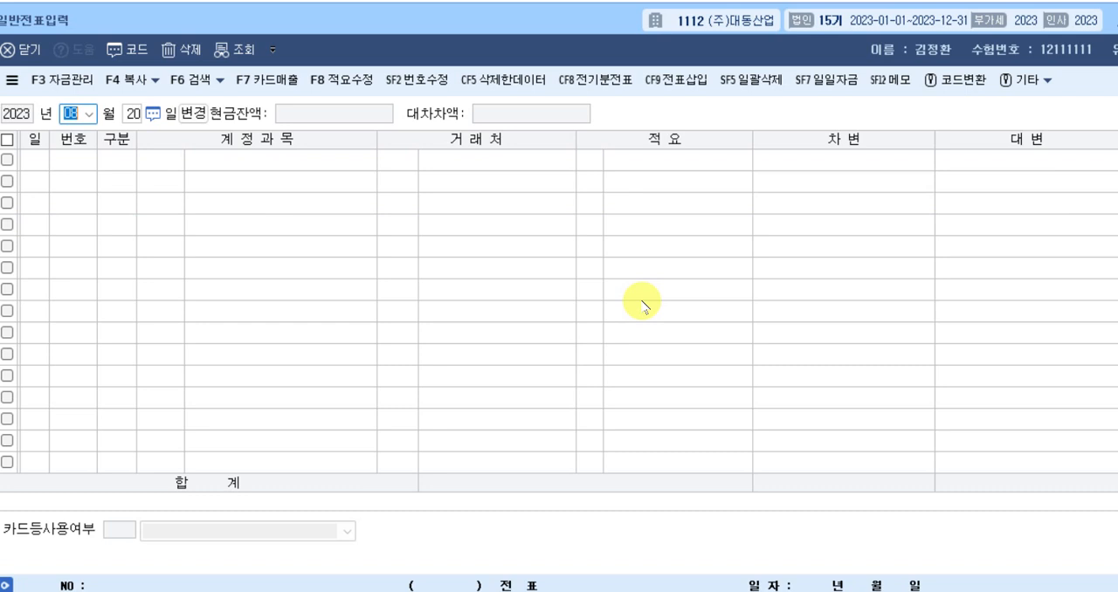
pyautogui.write('09')
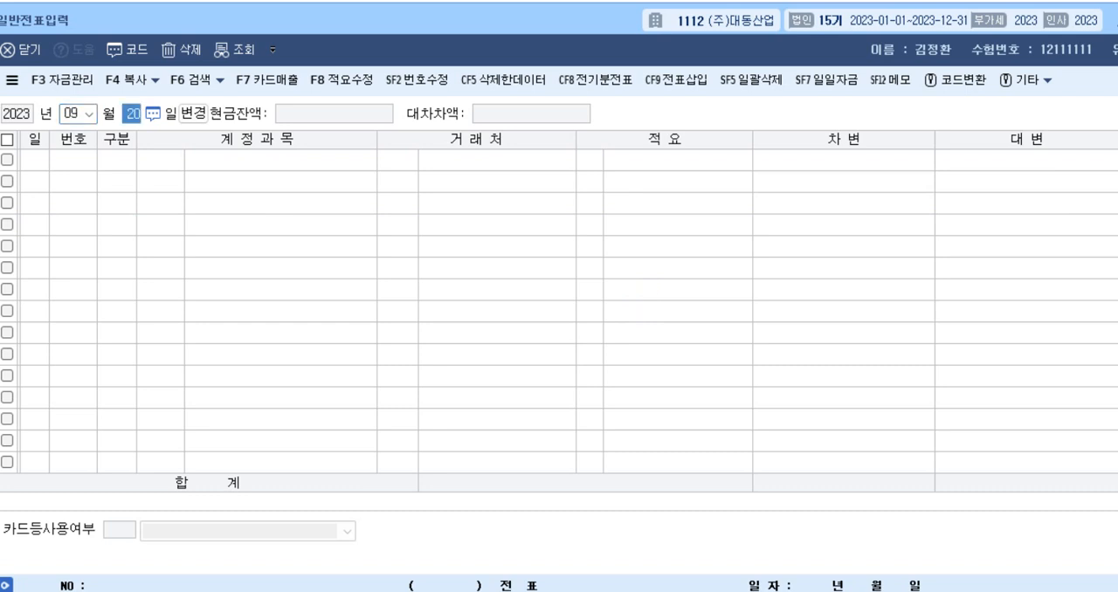
pyautogui.write('19')
pyautogui.press('Return')
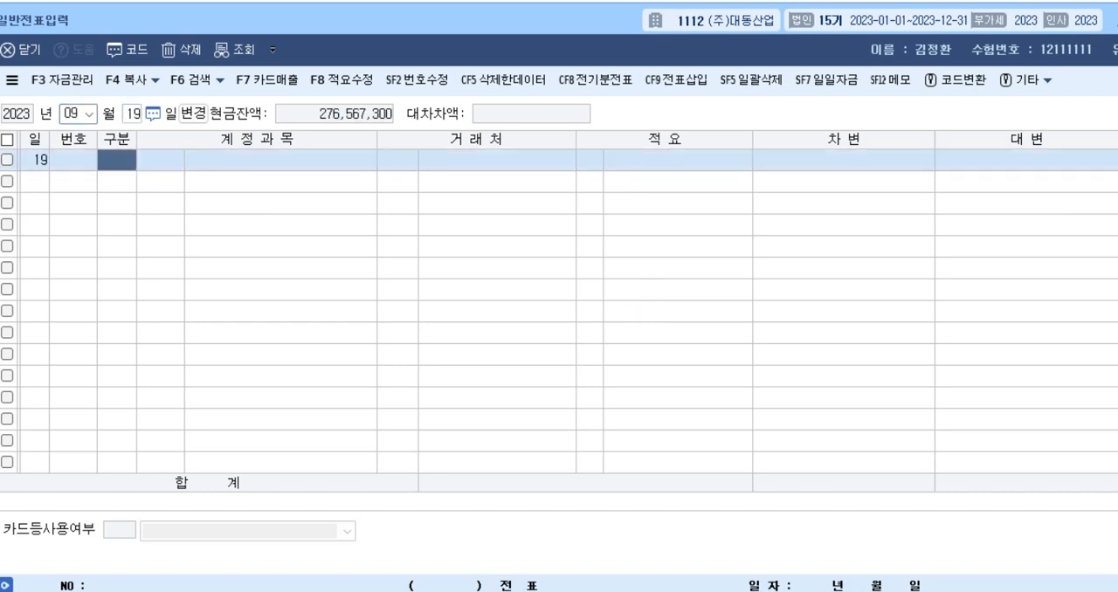
# Enter a debit line for account 0208 차량운반구 with amount 1,250,000 and no trading partner.
pyautogui.write('3')
pyautogui.press('Return')
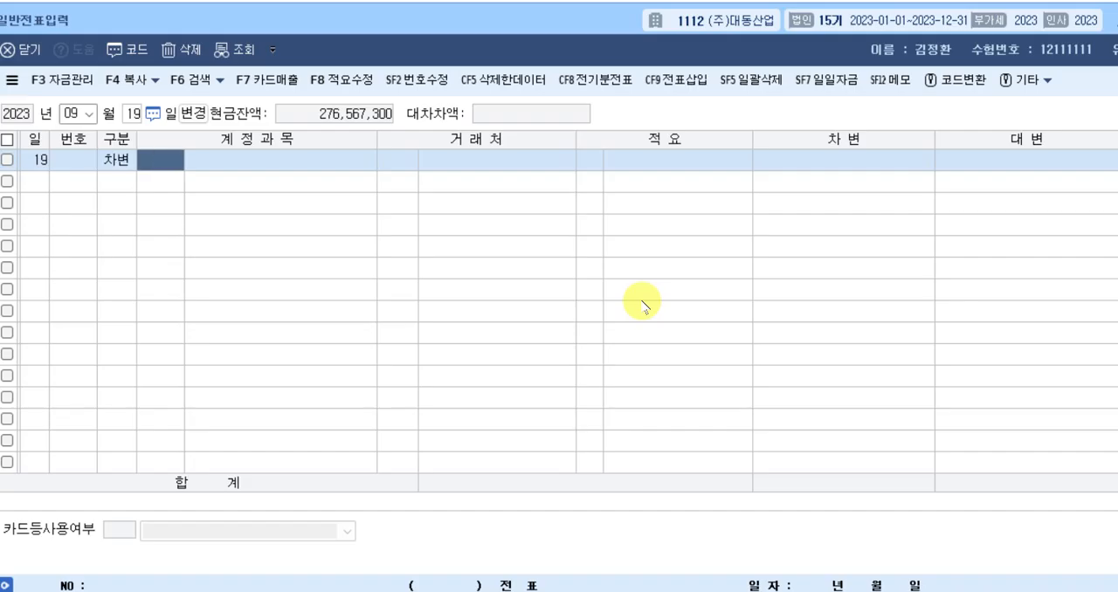
pyautogui.write('차량')
pyautogui.press('Return')
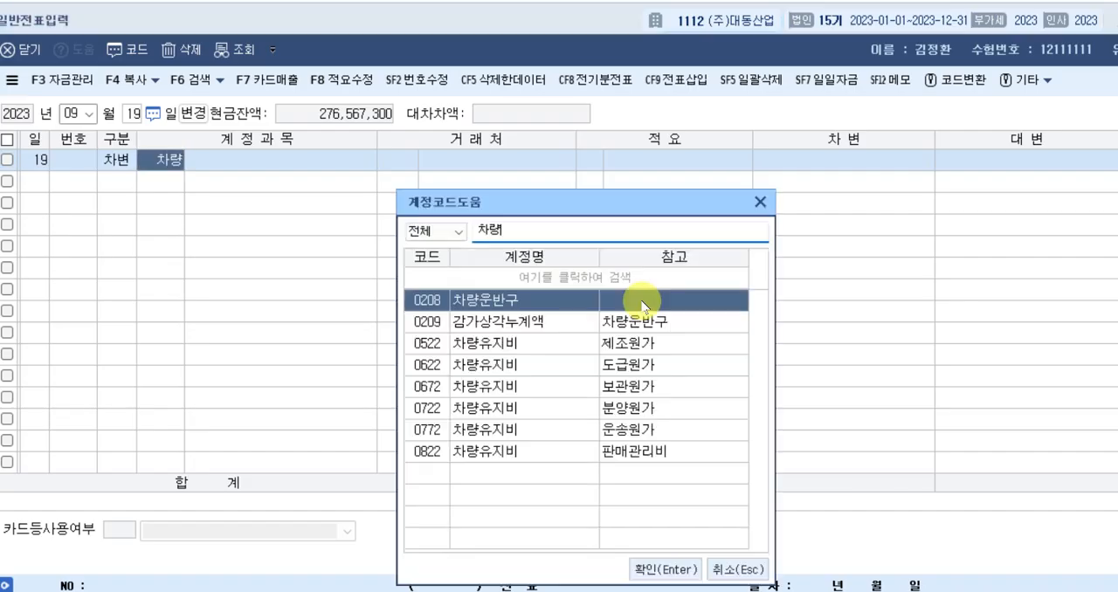
pyautogui.press('Return')
pyautogui.press('Return')
pyautogui.press('Return')
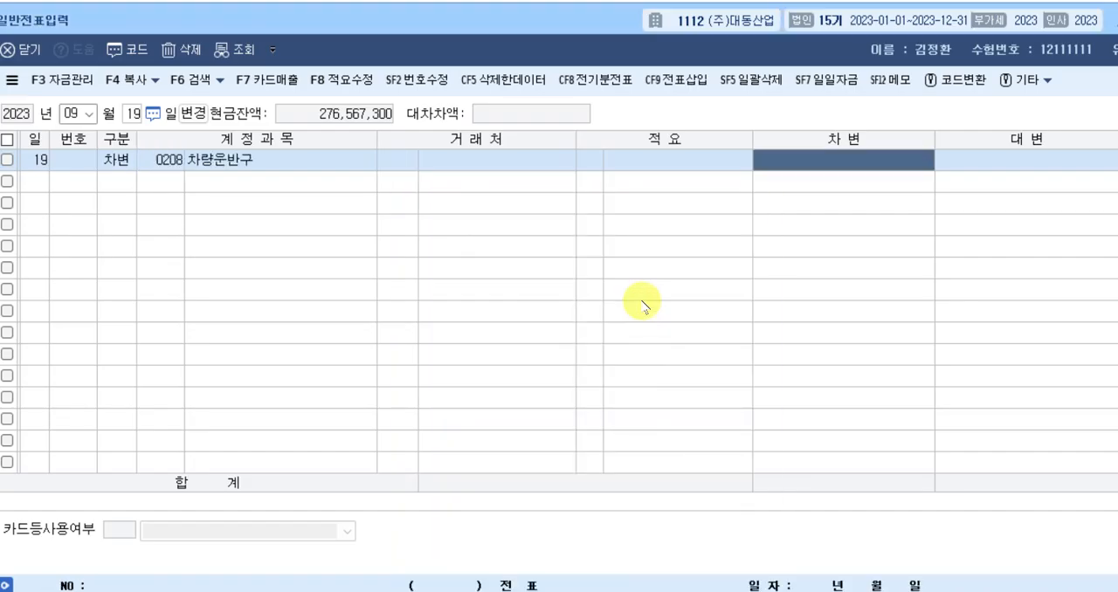
pyautogui.write('1250000')
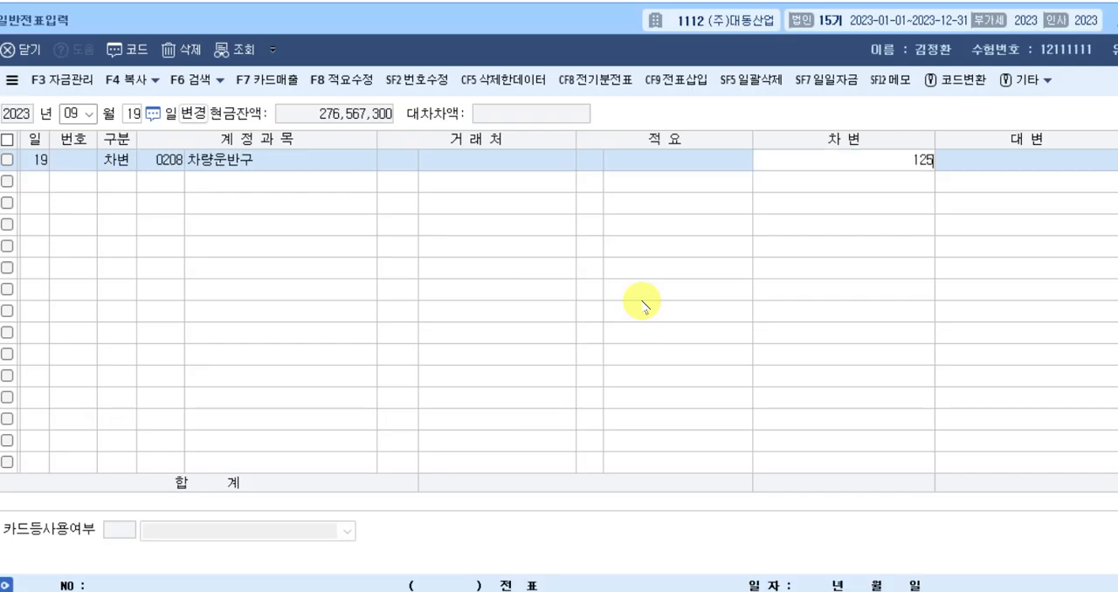
pyautogui.press('Return')
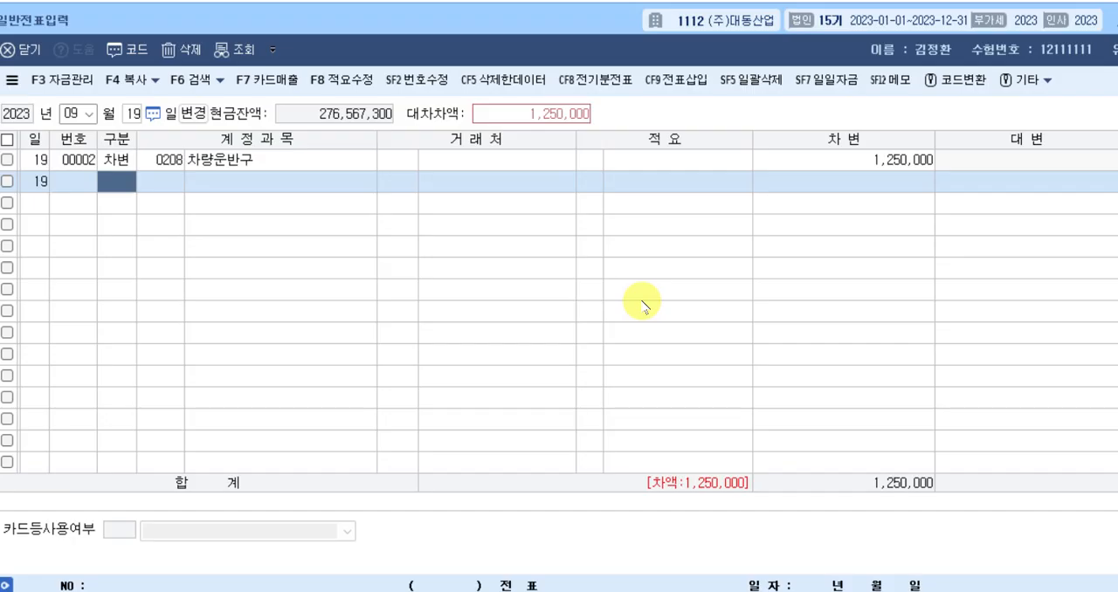
# Balance the September 19 voucher with a credit line for account 0103 보통예금 of 1,250,000 and no trading partner.
pyautogui.write('4')
pyautogui.press('Return')
pyautogui.write('103')
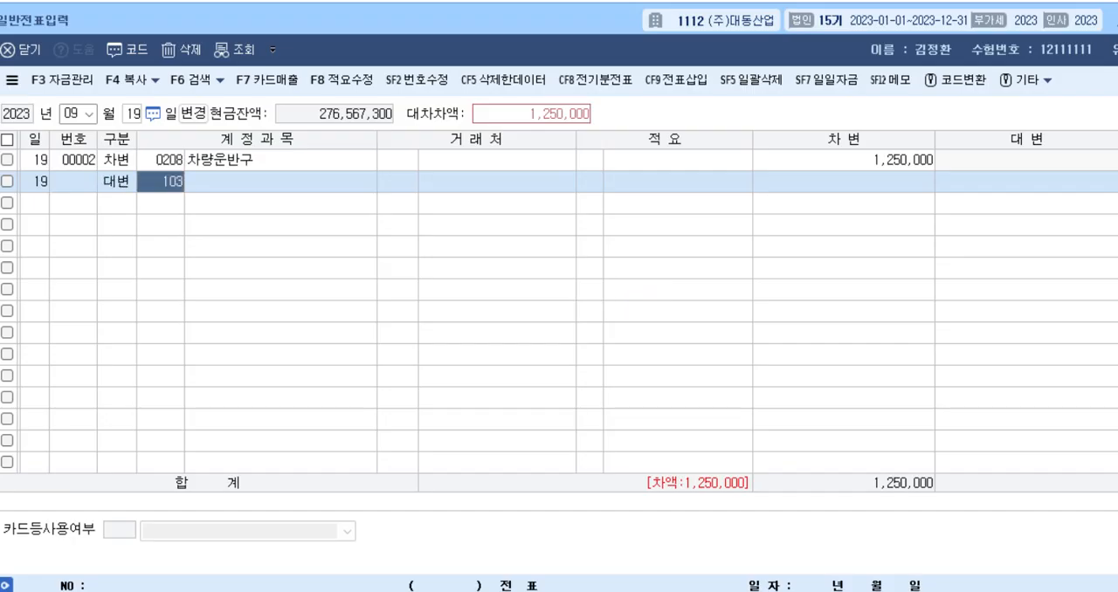
pyautogui.press('Return')
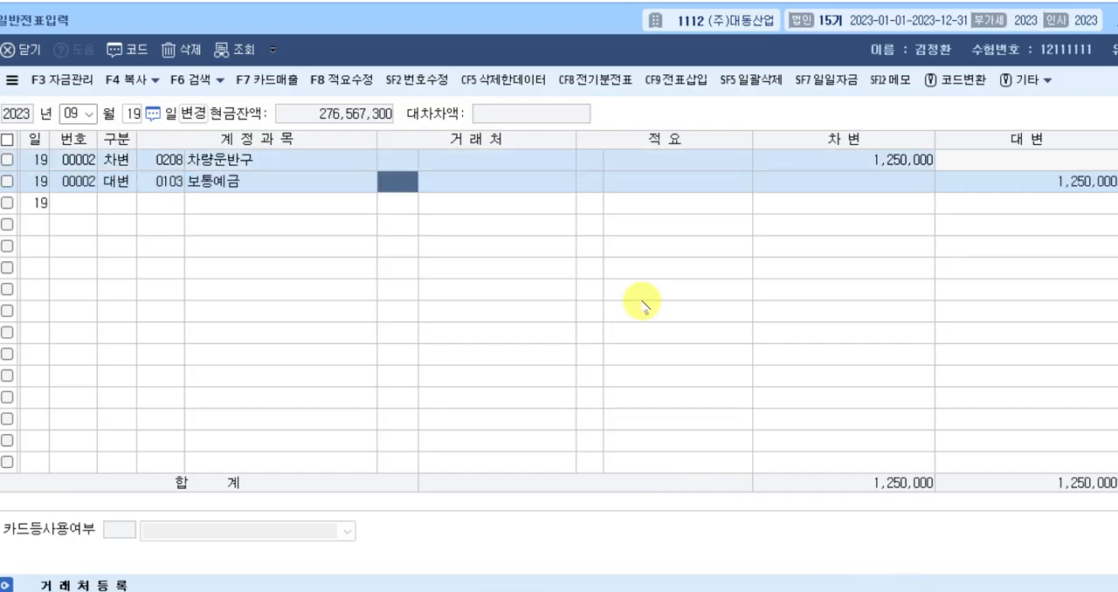
pyautogui.press('Return')
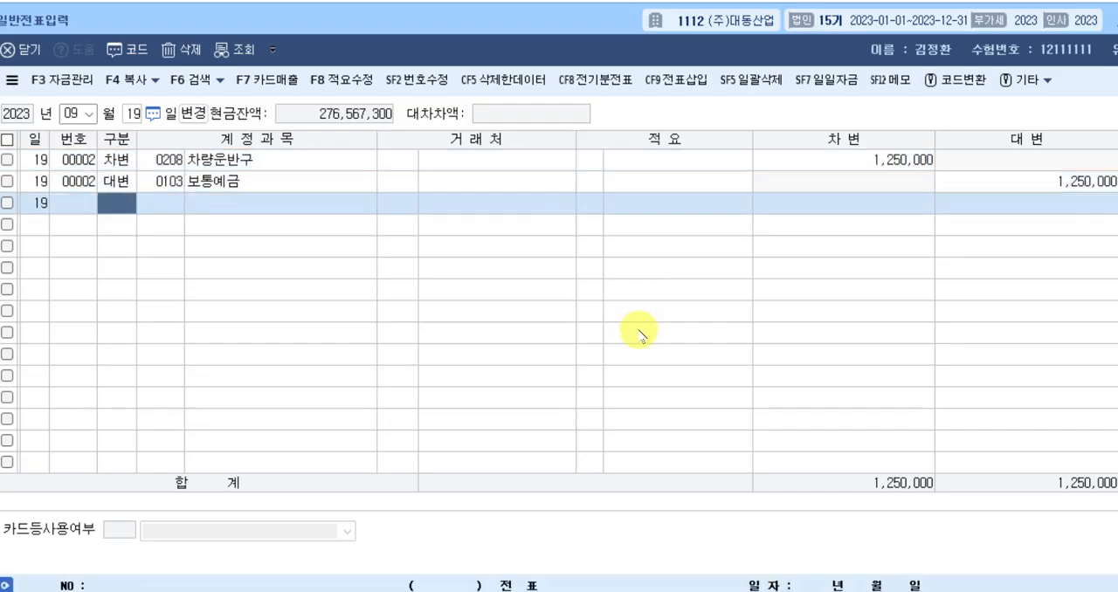
# Close 일반전표입력 and switch to the exam document at the April 2 매입매출전표입력 question.
pyautogui.press('Escape')
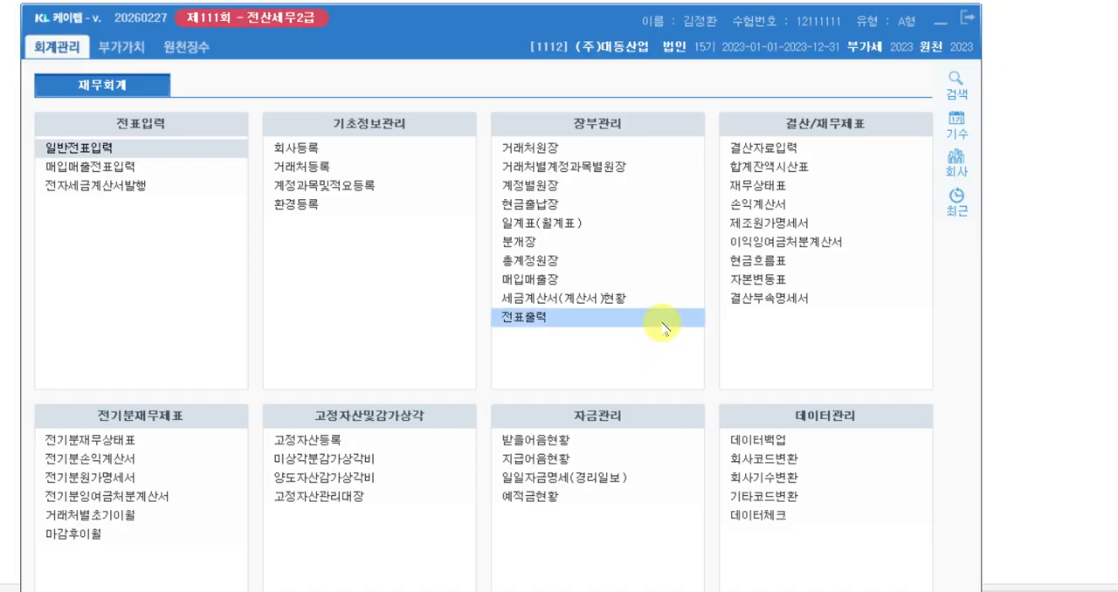
pyautogui.click(1047, 254)
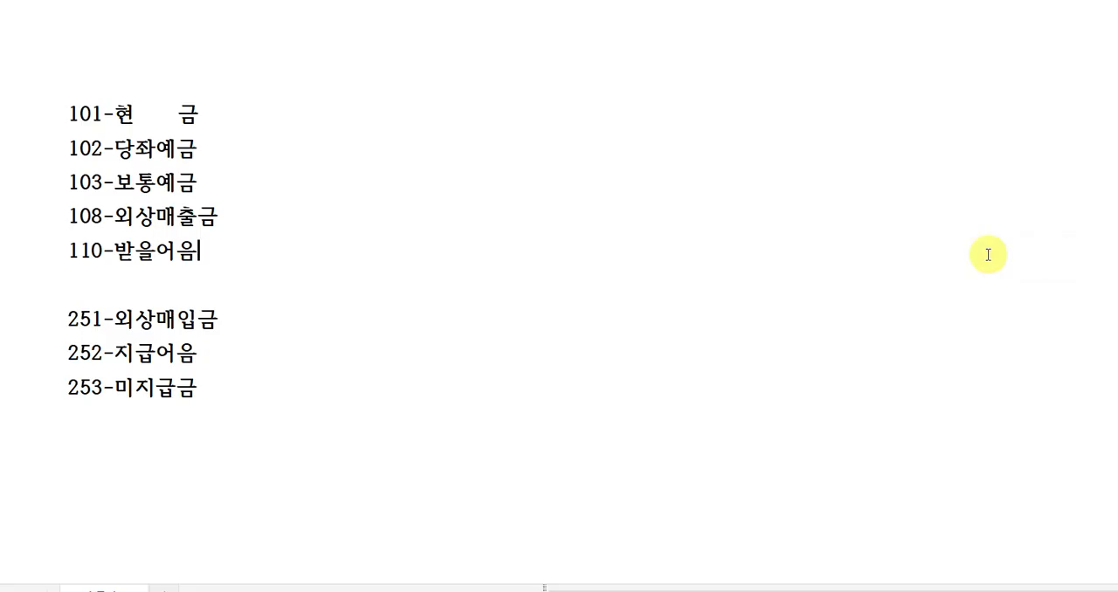
pyautogui.click(805, 591)
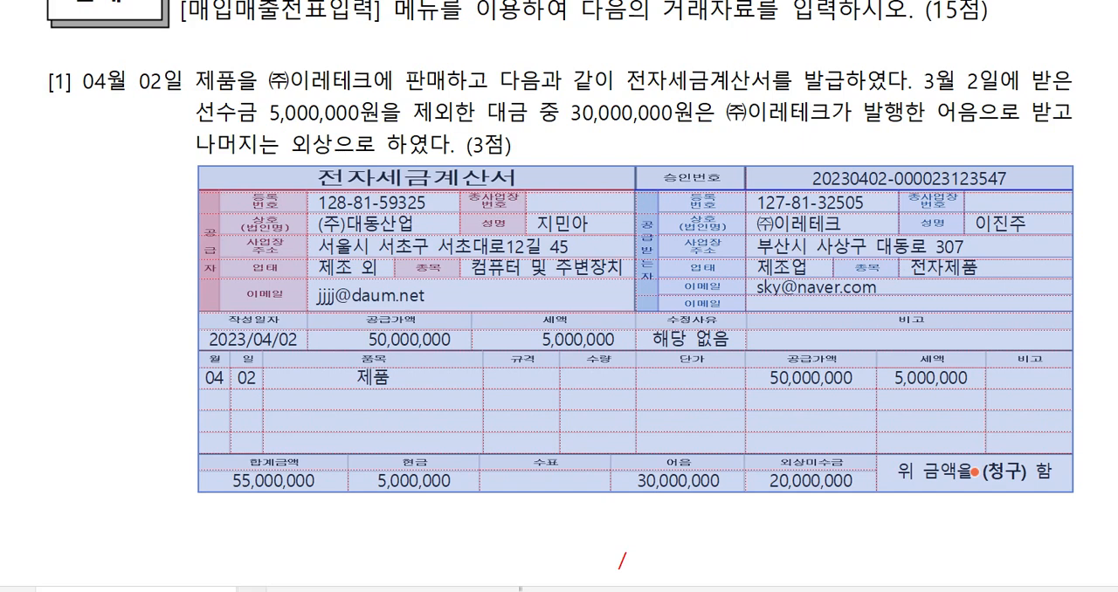
pyautogui.click(790, 541)
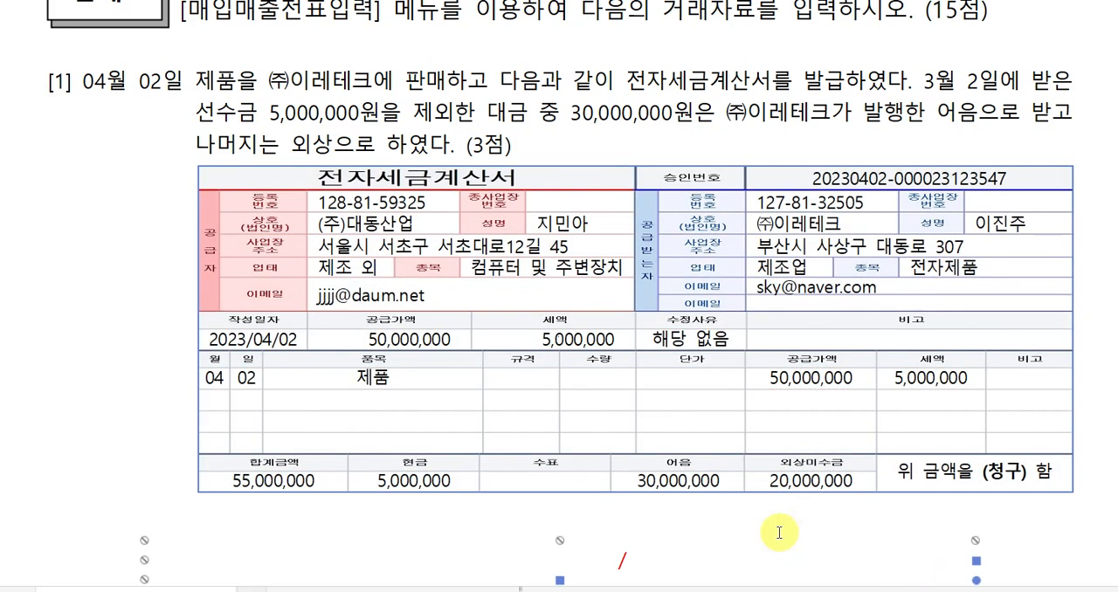
# Color the phrase 전자세금계산서 red in the April 2 question text.
pyautogui.click(127, 332)
pyautogui.click(218, 155)
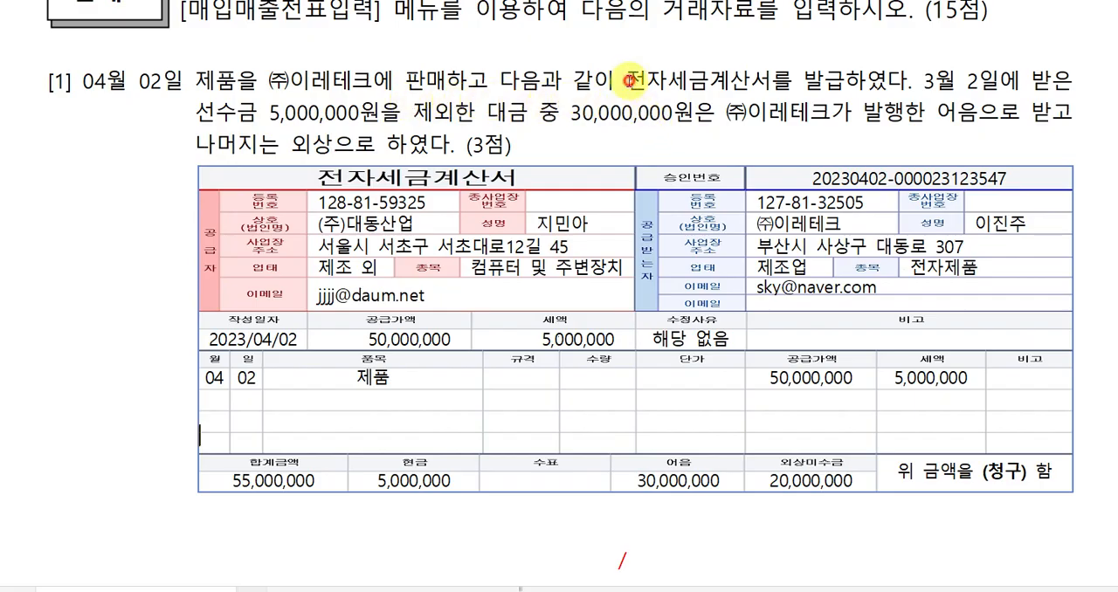
pyautogui.moveTo(628, 81); pyautogui.dragTo(772, 81)
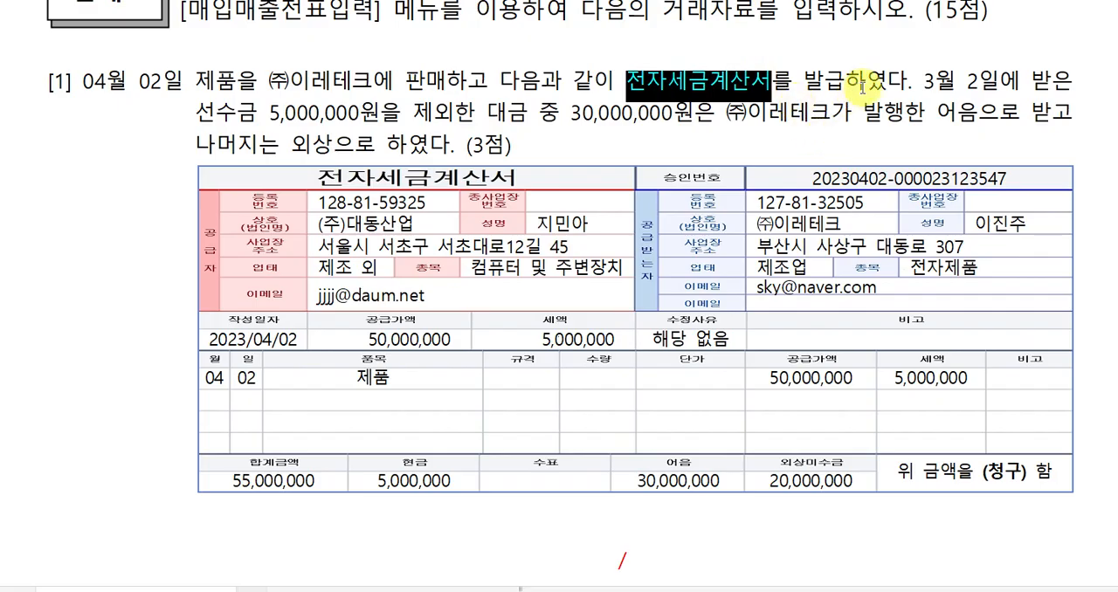
pyautogui.click(926, 113)
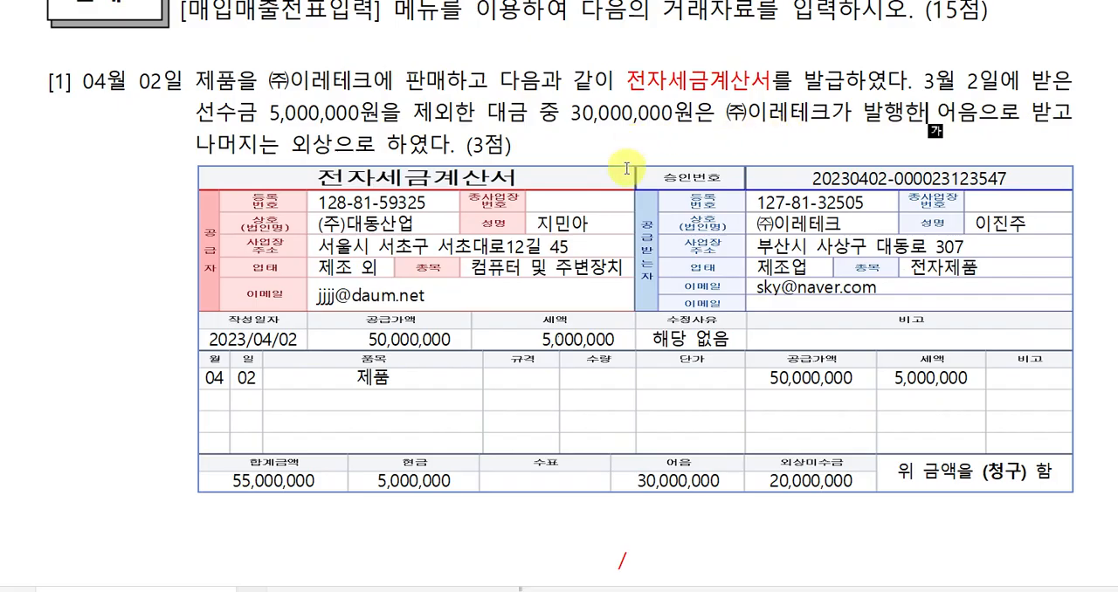
# Fill the credit side of the journal table below the invoice with 제품매출 and amount 50,000,000.
pyautogui.scroll(-2, 624, 452)
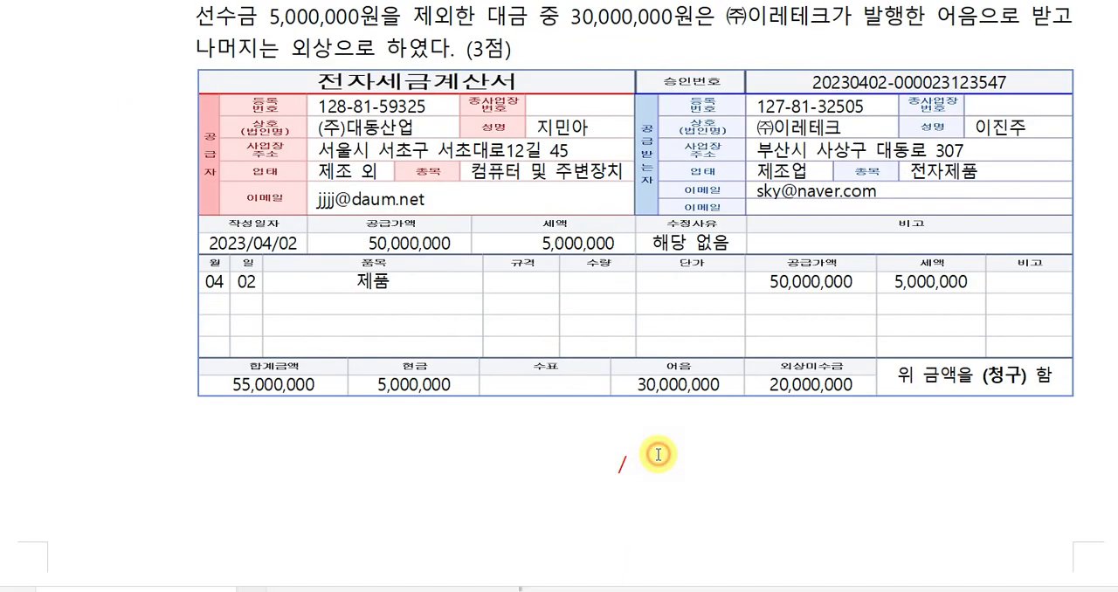
pyautogui.click(658, 456)
pyautogui.scroll(2, 734, 461)
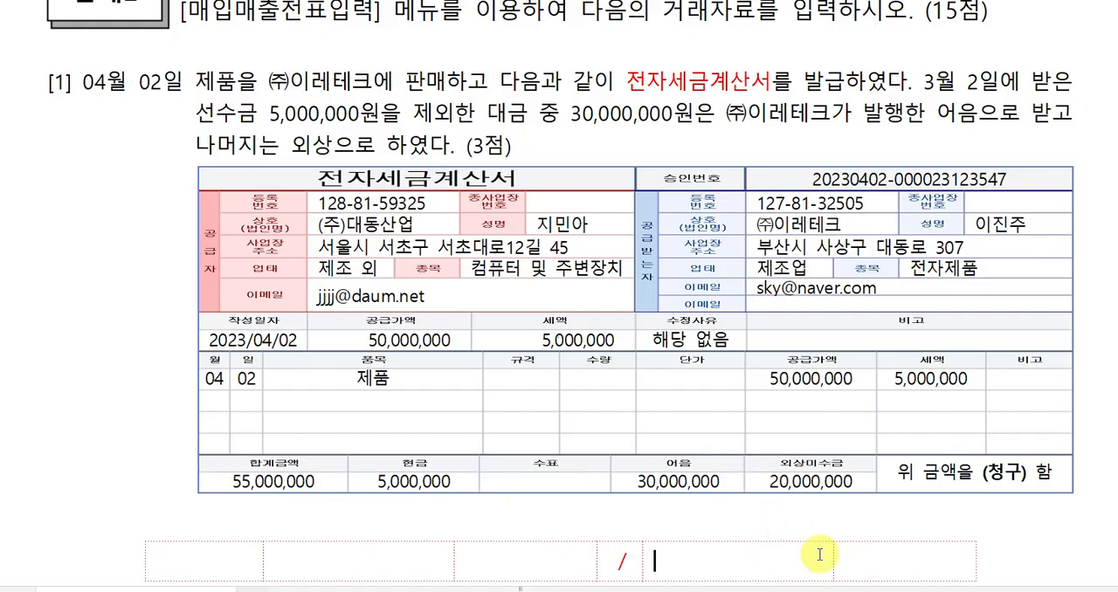
pyautogui.write('제품매추')
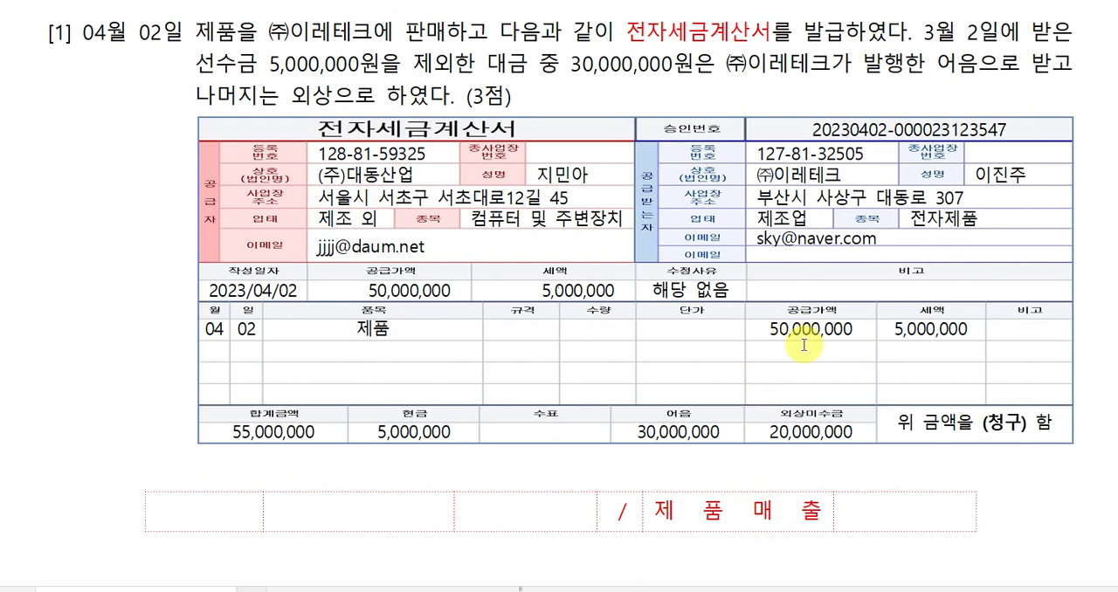
pyautogui.click(911, 524)
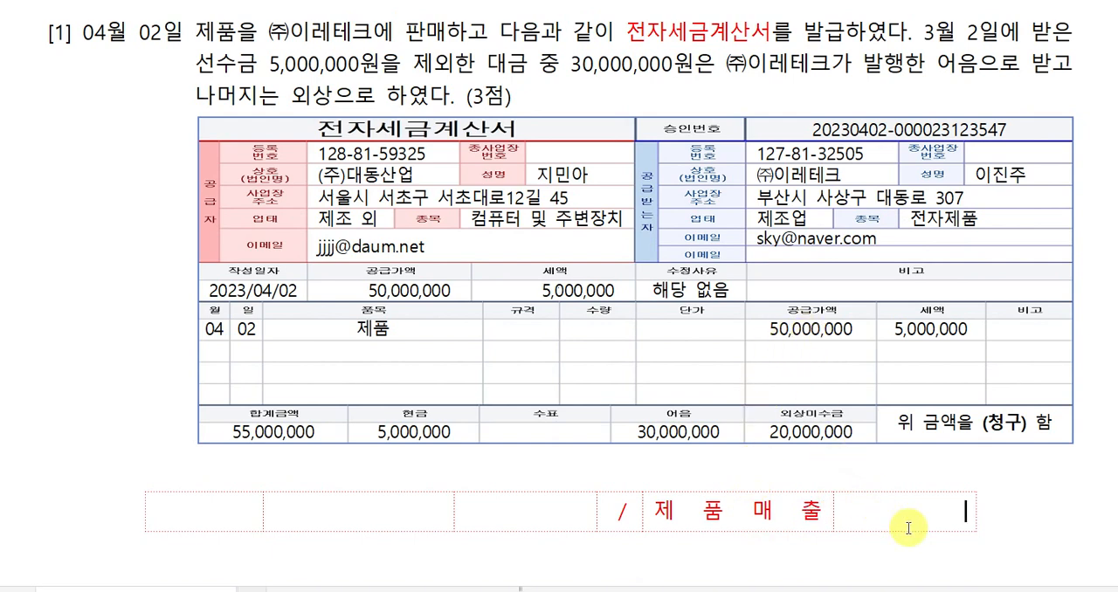
pyautogui.write('50,000')
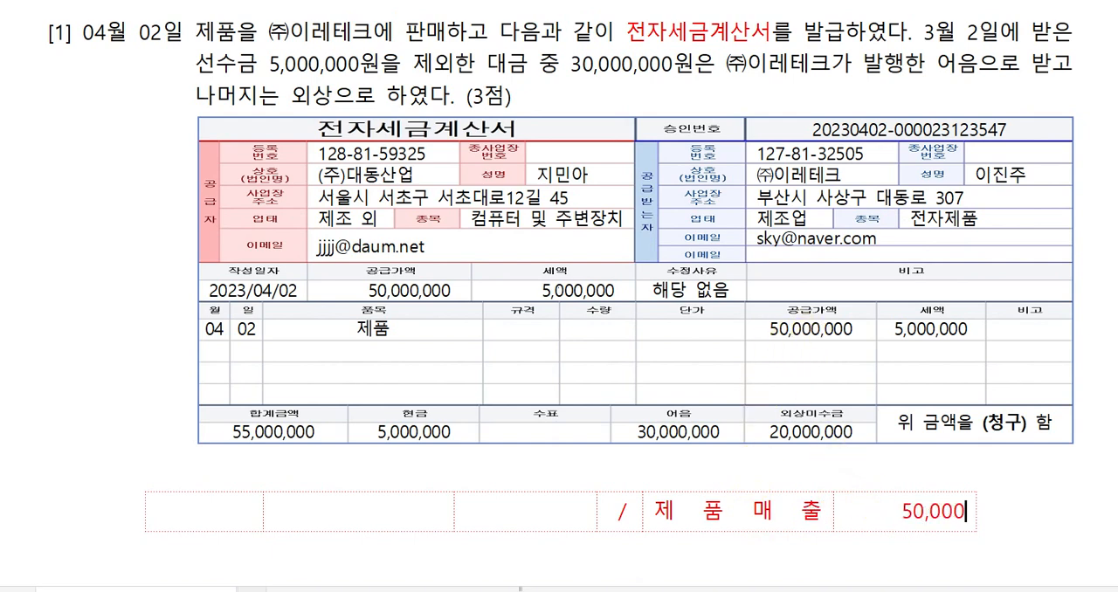
pyautogui.write(',000')
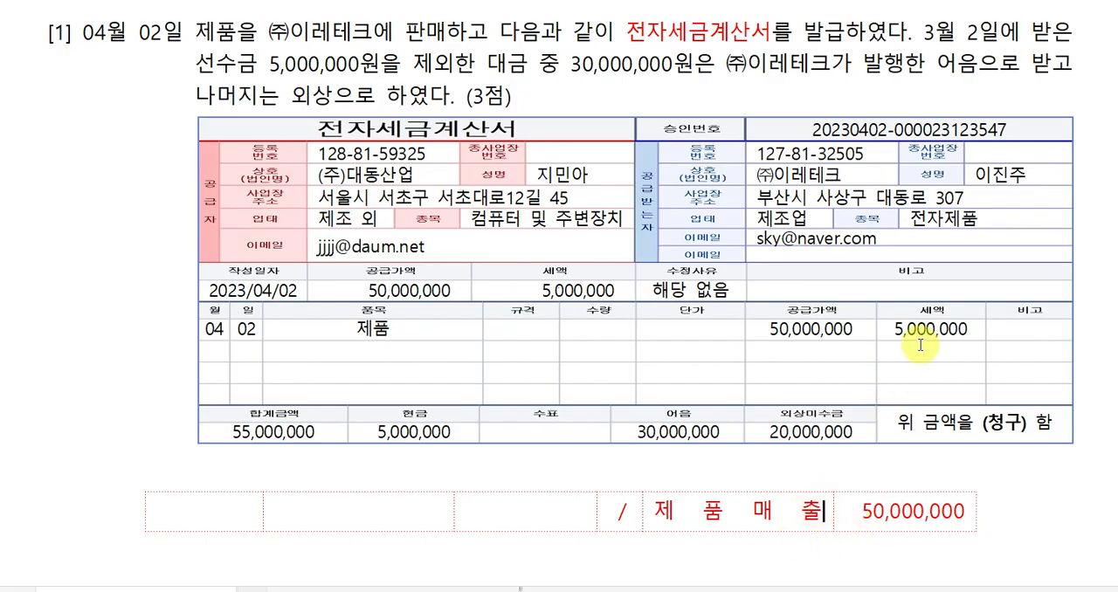
# Add a second credit line to the journal table for 부가세예수금 with amount 5,000,000.
pyautogui.press('Return')
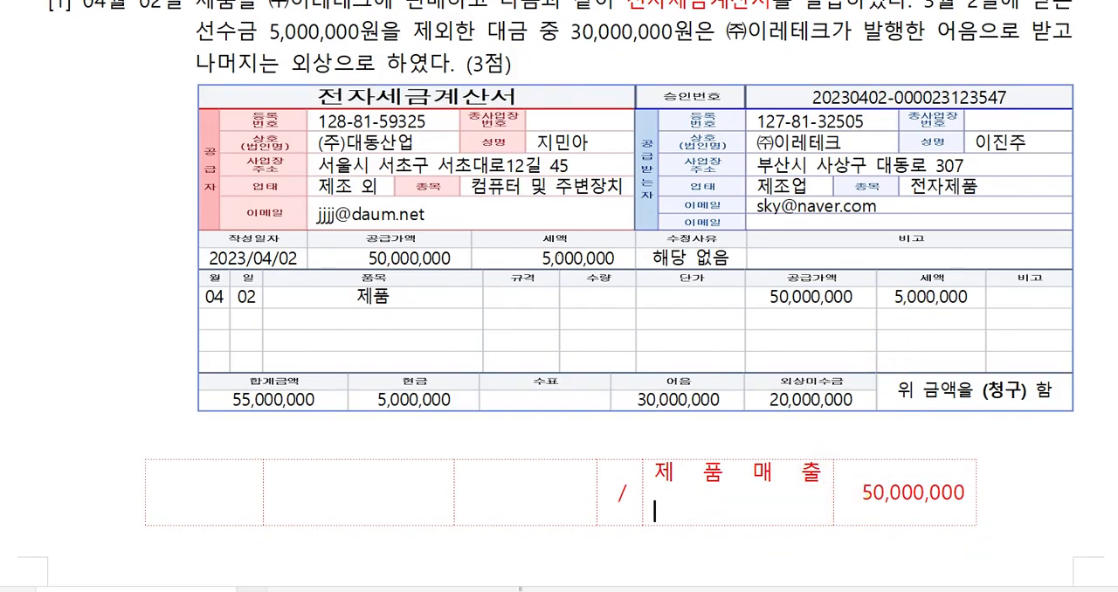
pyautogui.write('부가세')
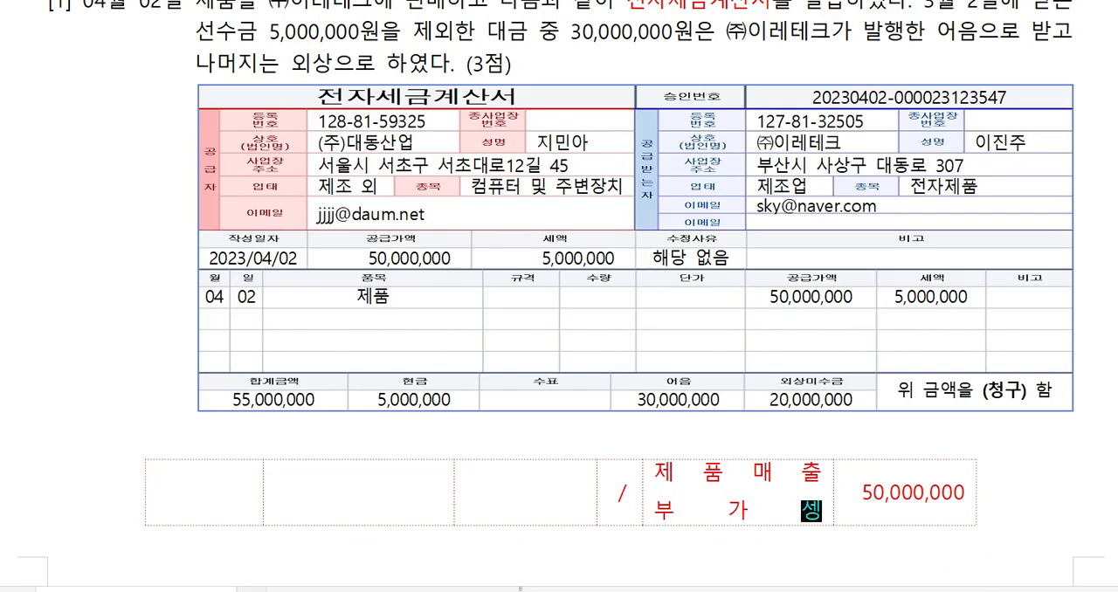
pyautogui.write('예수금')
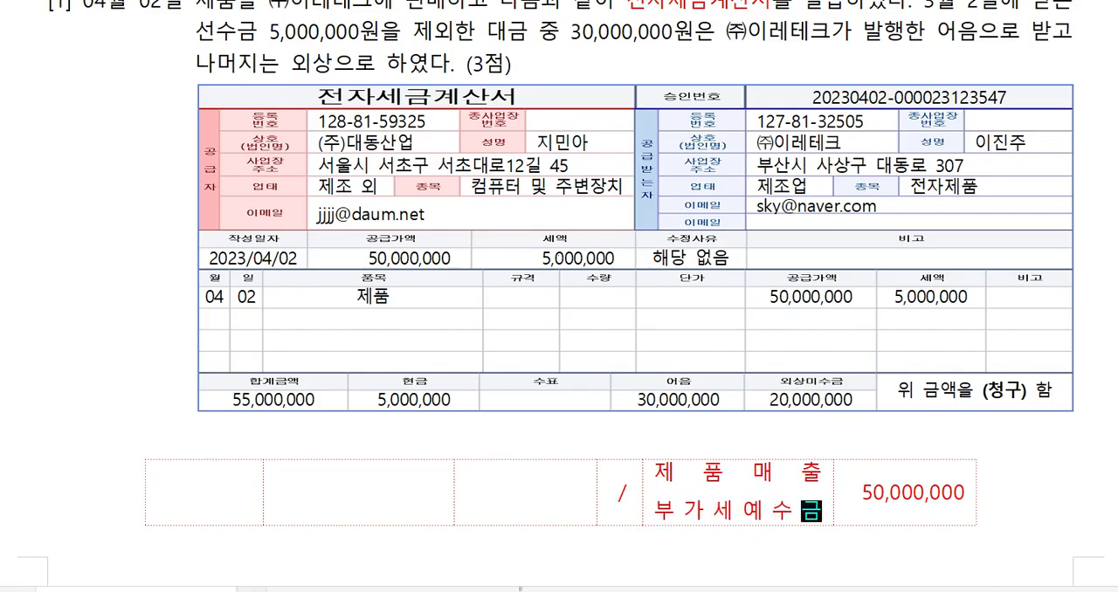
pyautogui.press('Tab')
pyautogui.press('Return')
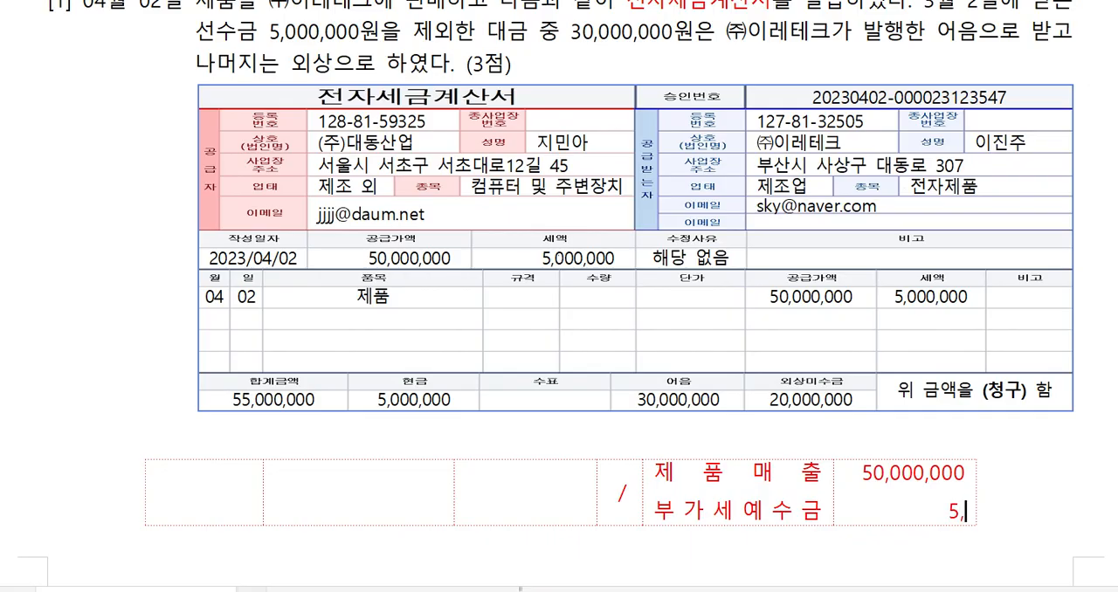
pyautogui.write('5,000,000')
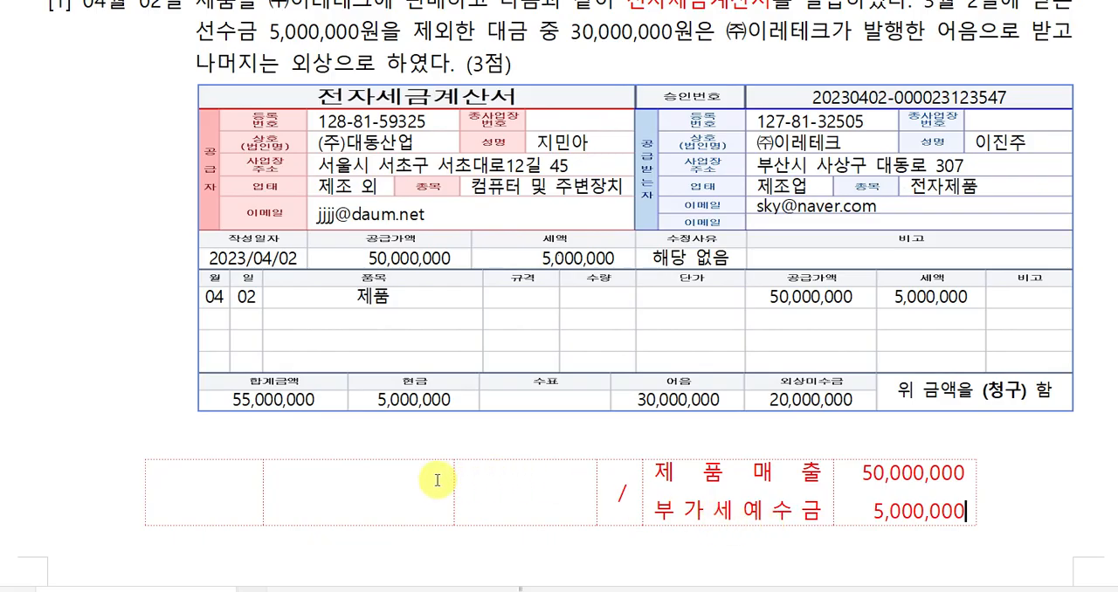
# Enter 선수금 with amount 5,000,000 on the debit side of the April 2 journal table.
pyautogui.click(343, 480)
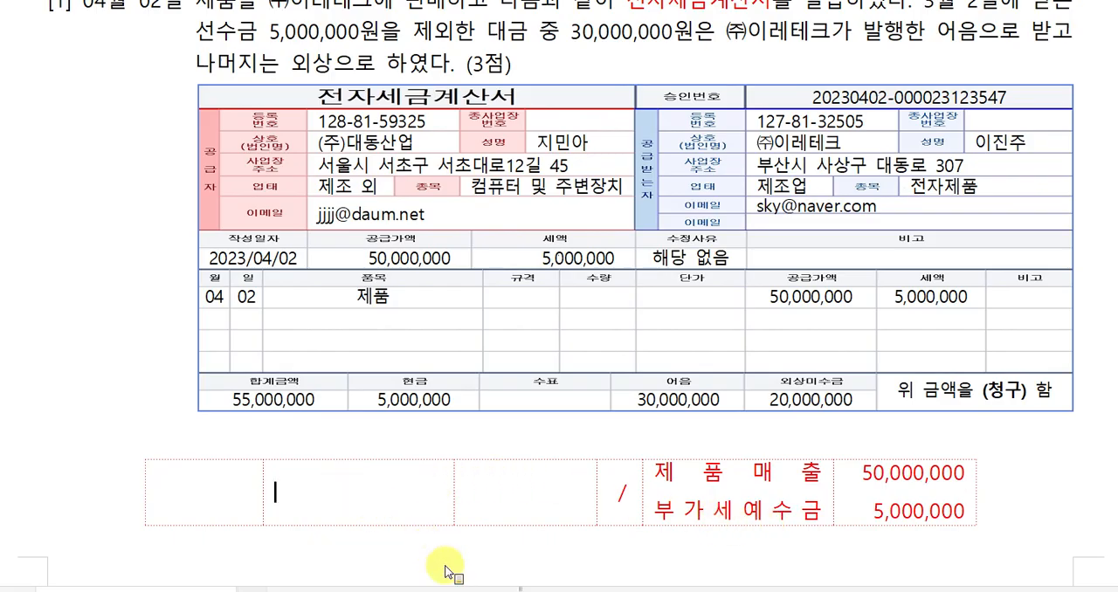
pyautogui.write('선수ㄱ')
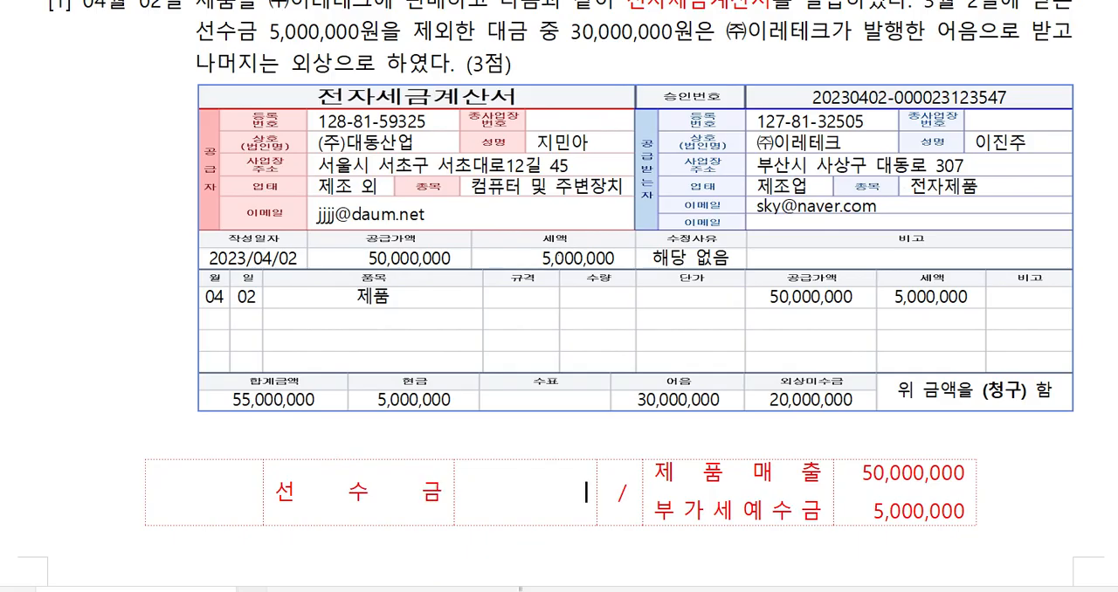
pyautogui.write('5,000,000')
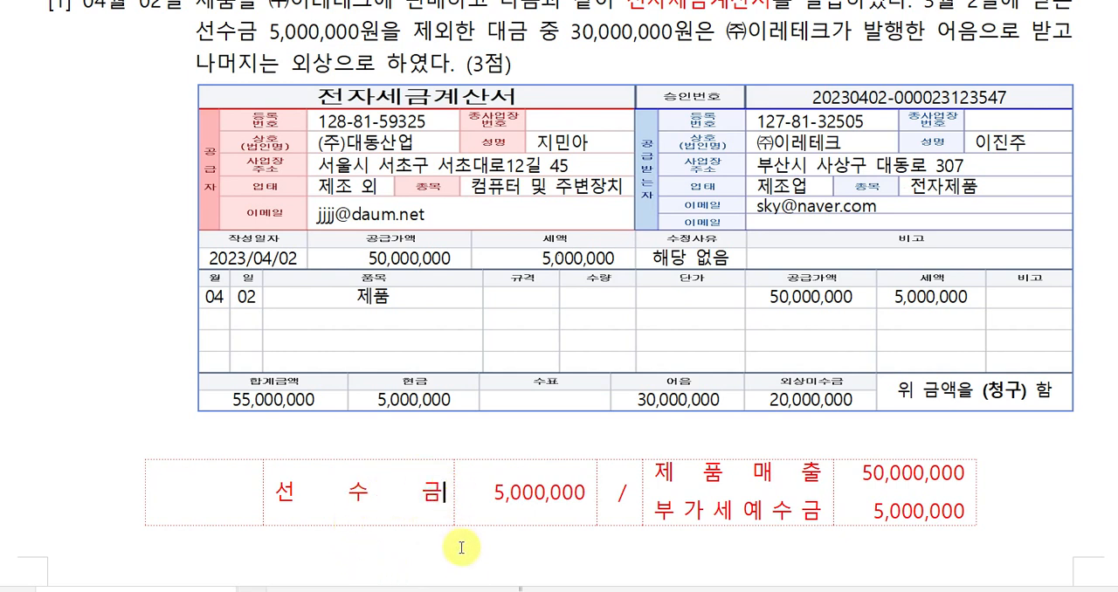
# Add a second debit line to the April 2 journal table for 받을어음 with amount 30,000,000.
pyautogui.press('Return')
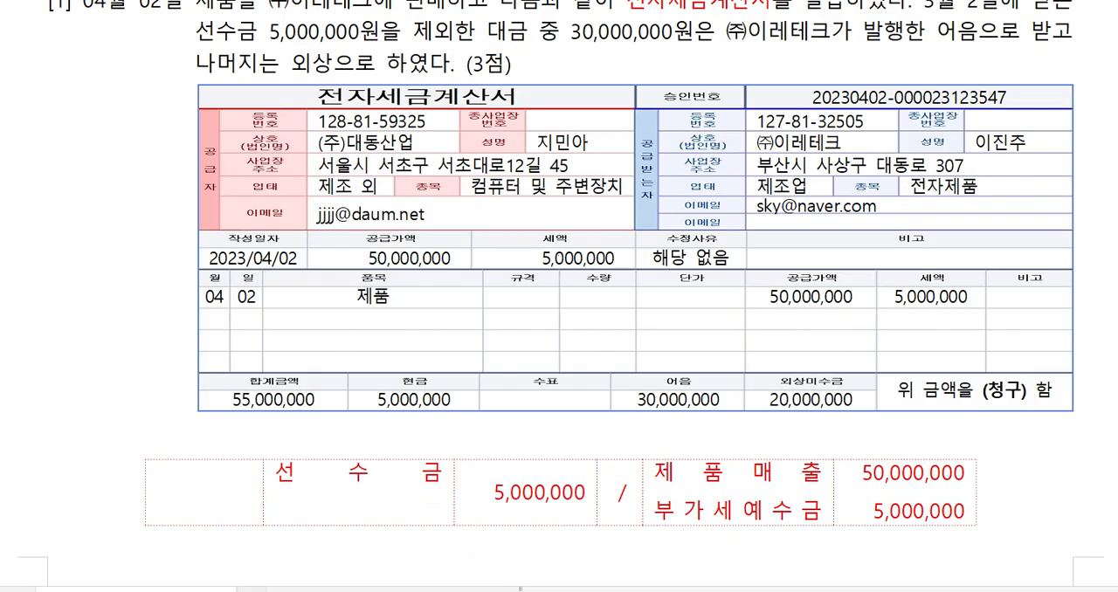
pyautogui.write('받을엉')
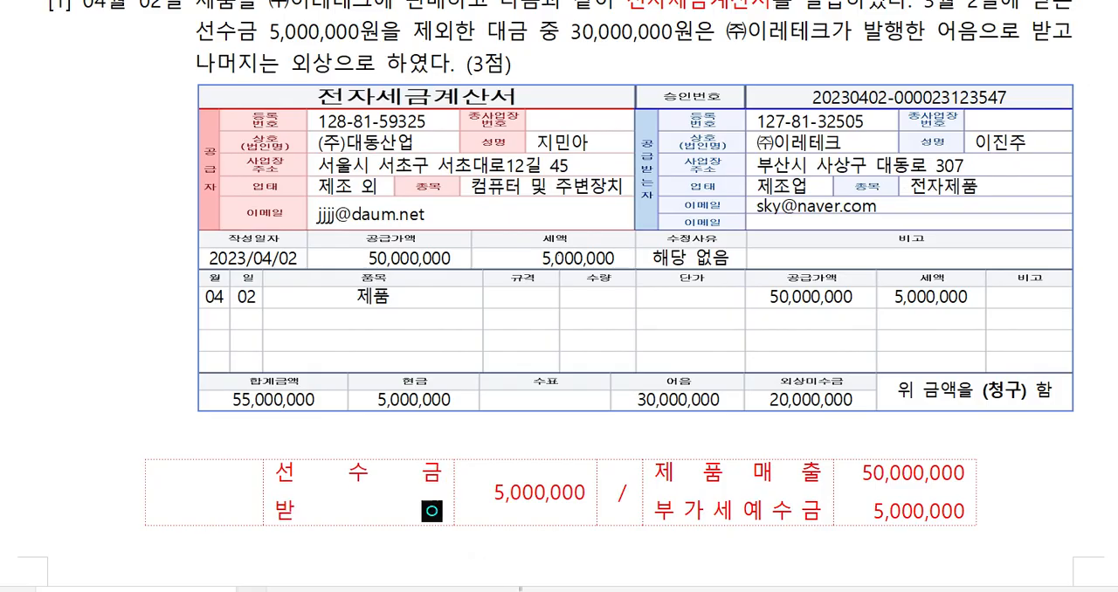
pyautogui.write('음')
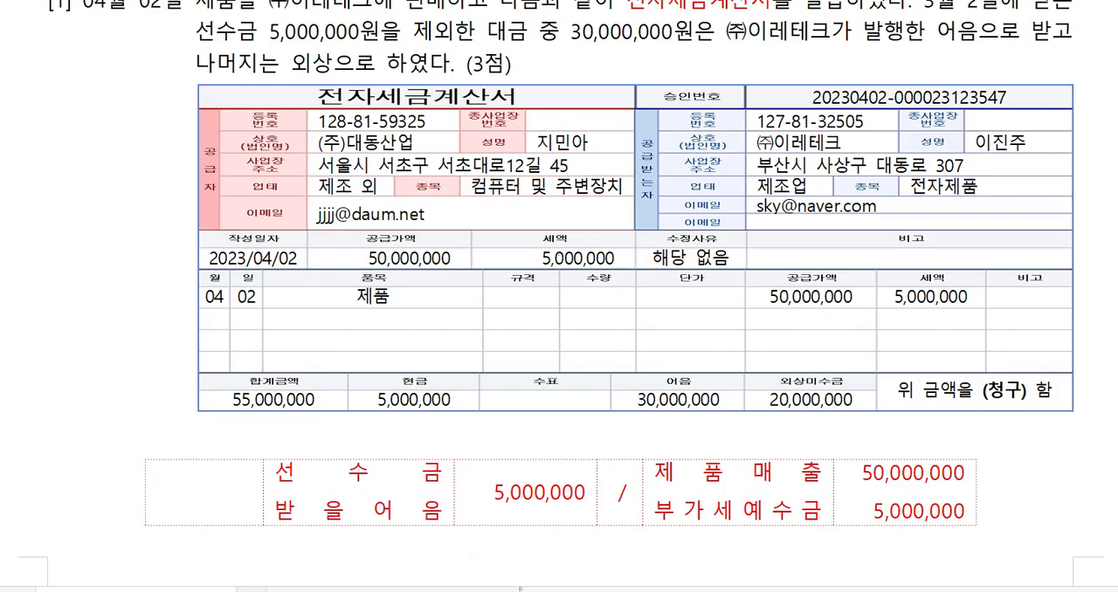
pyautogui.press('Return')
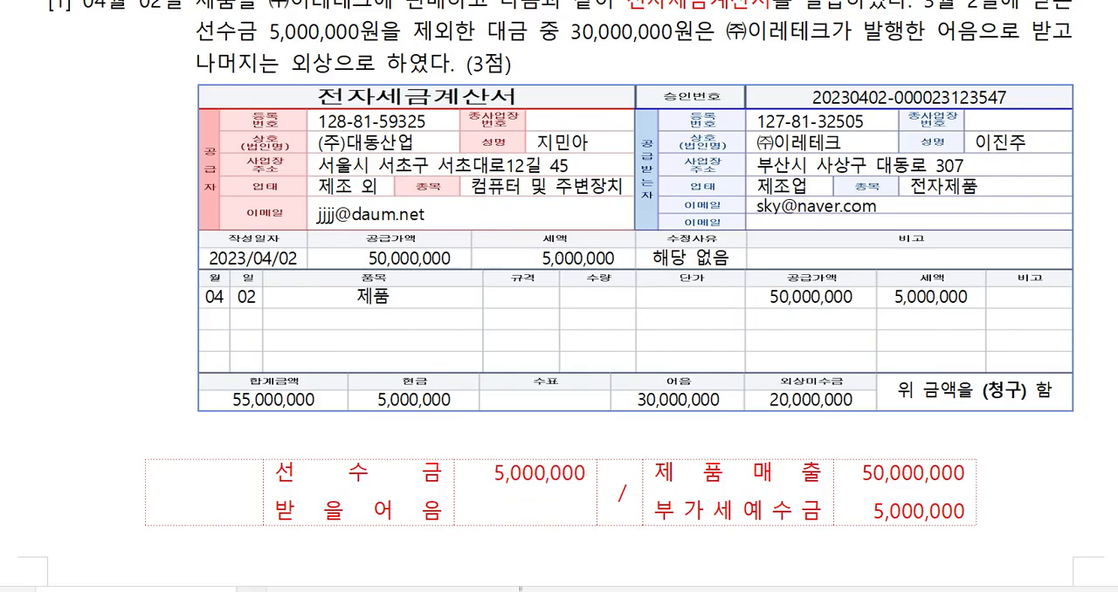
pyautogui.write('300,000,00')
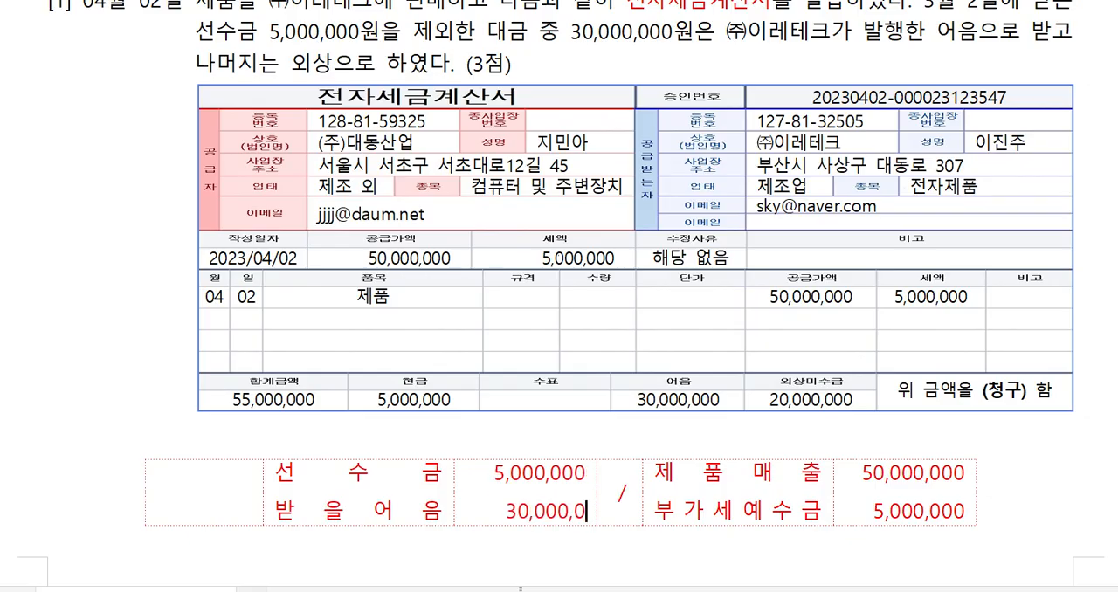
pyautogui.write('00')
# Add a third debit line to the April 2 journal table for 외상매출금 with amount 20,000,000.
pyautogui.click(444, 511)
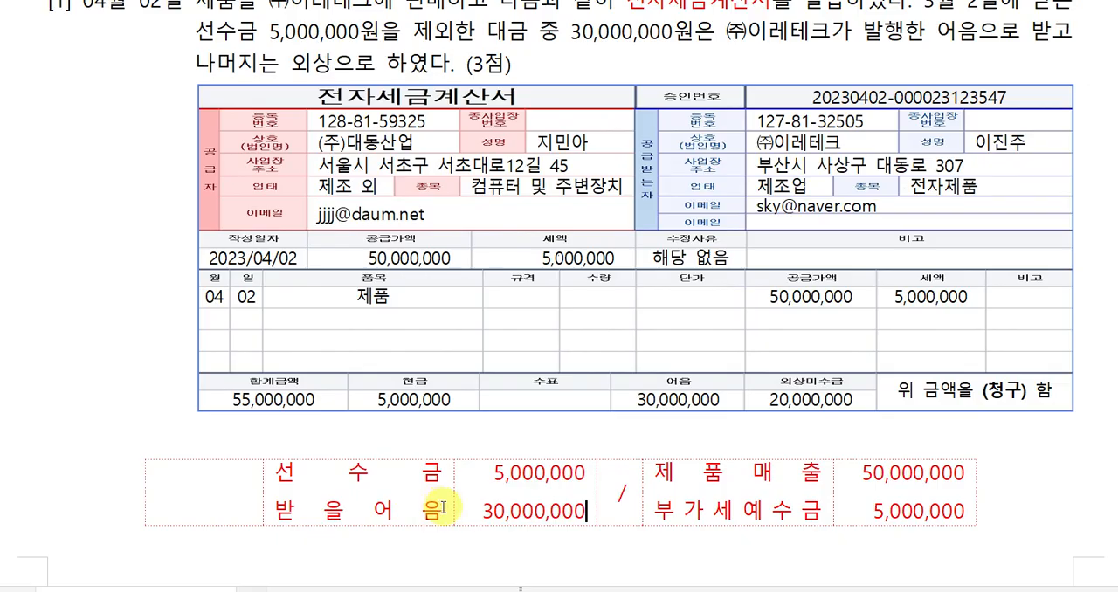
pyautogui.press('Return')
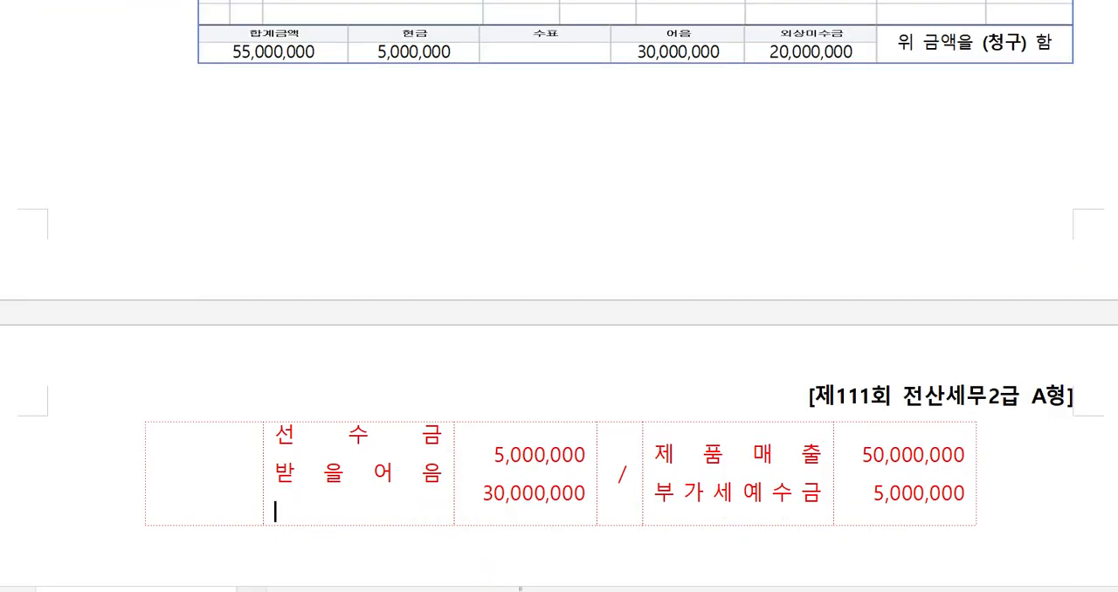
pyautogui.write('ㅇ')
pyautogui.write('상맻')
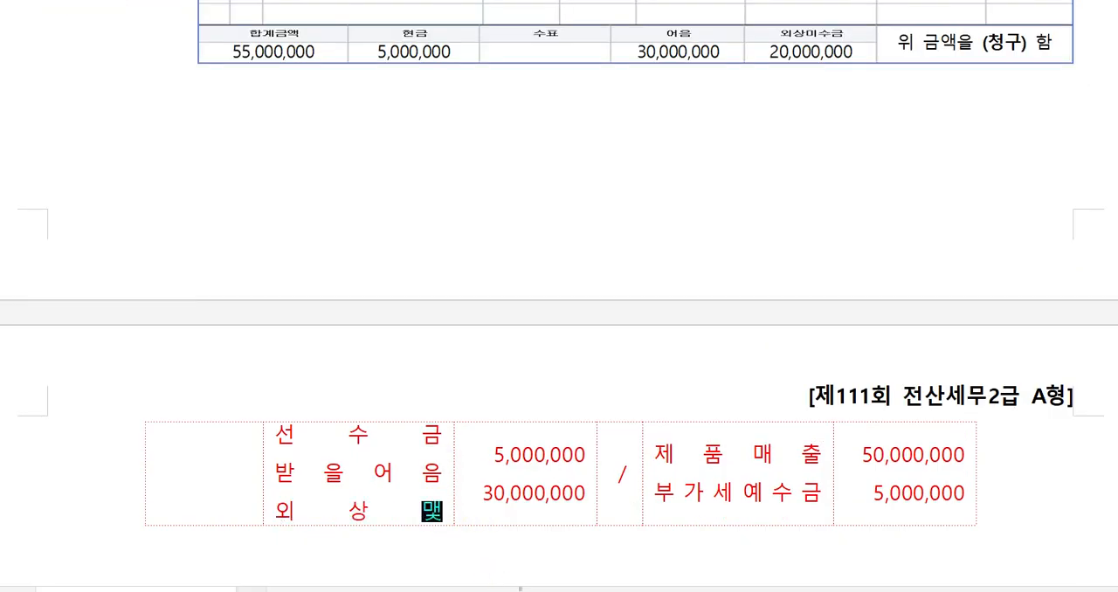
pyautogui.write('추')
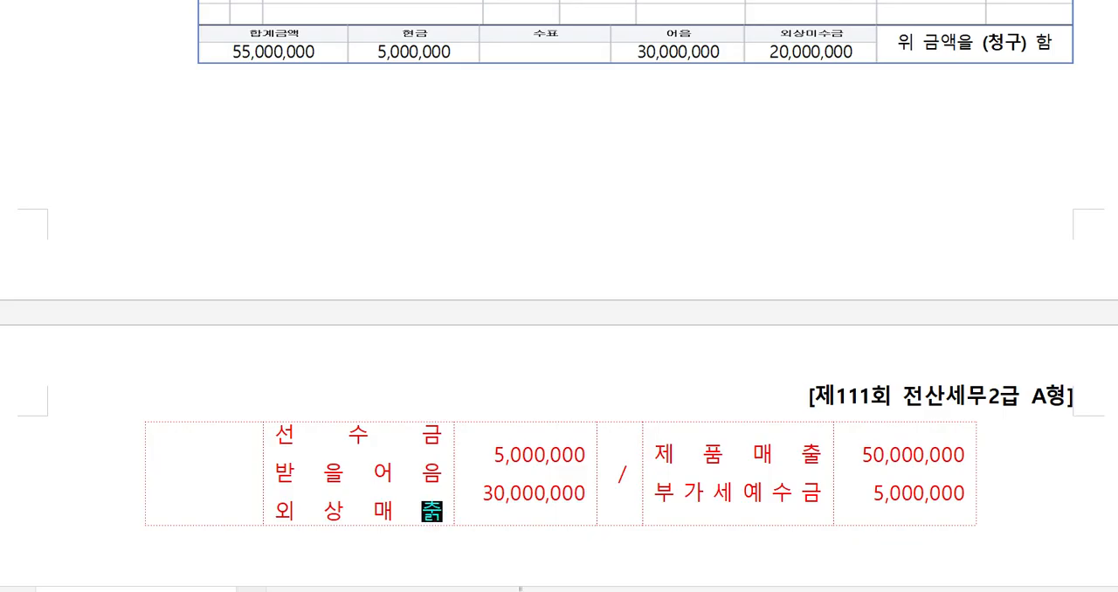
pyautogui.write('금')
pyautogui.press('Tab')
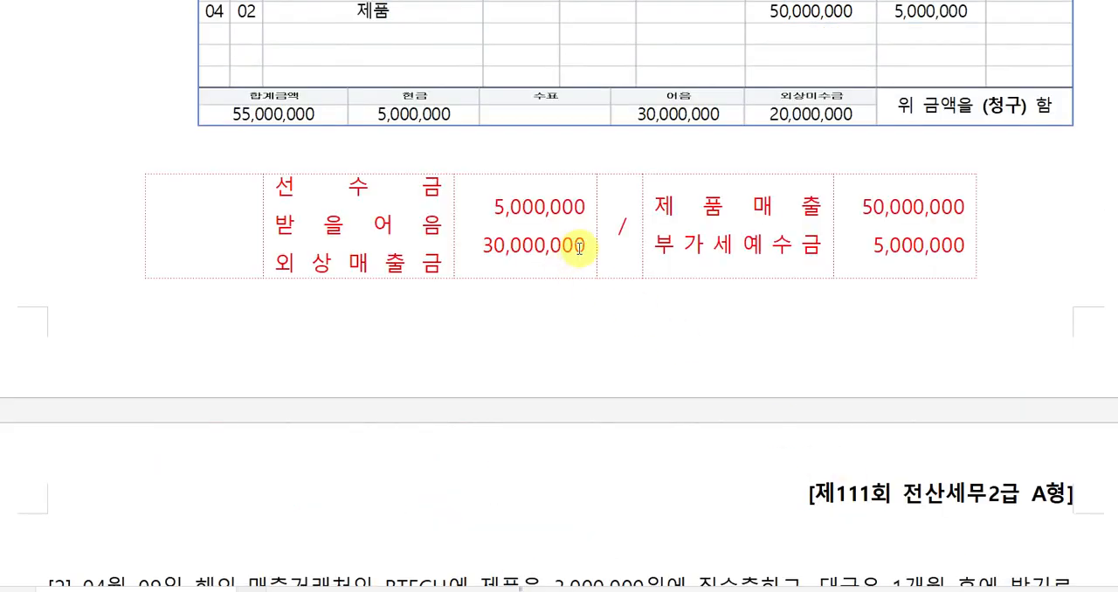
pyautogui.click(583, 247)
pyautogui.press('Return')
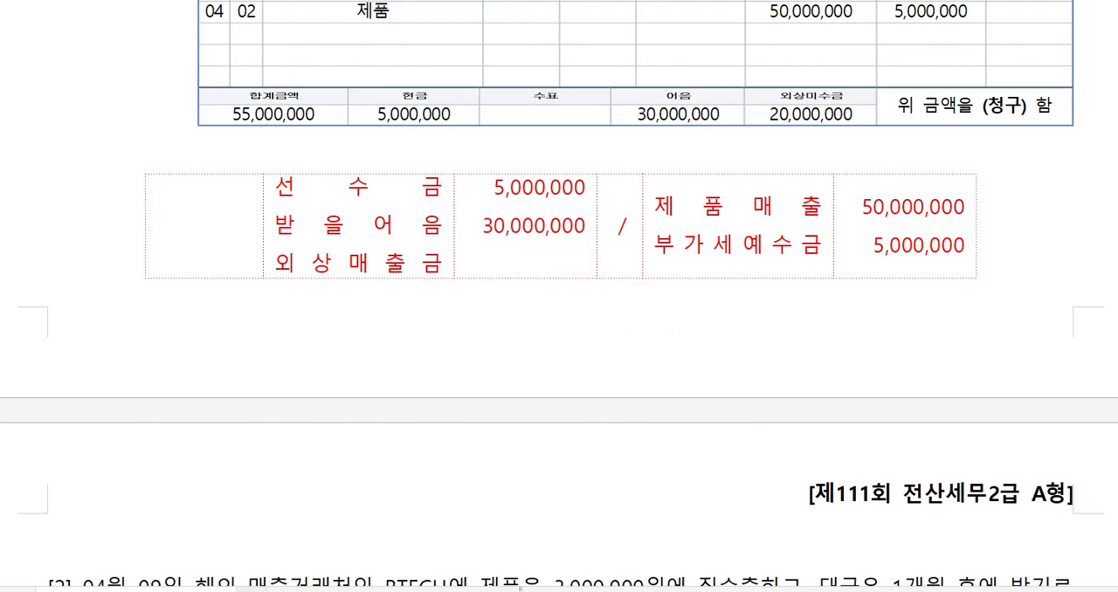
pyautogui.write('20,000,000')
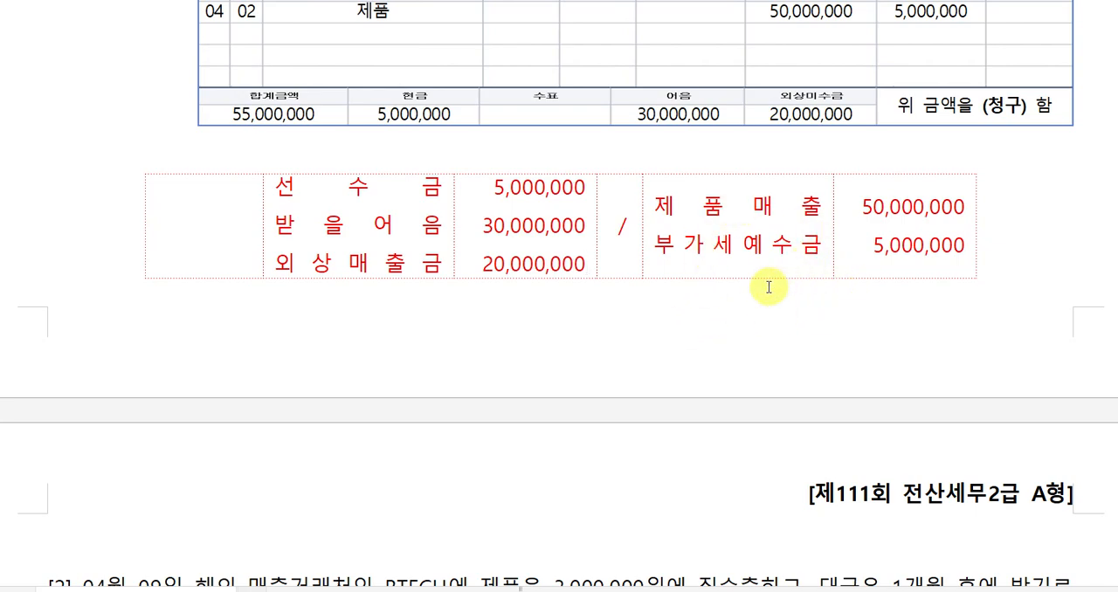
# Label the April 2 journal table's transaction type as 11-과세 in its empty first cell.
pyautogui.scroll(5, 706, 279)
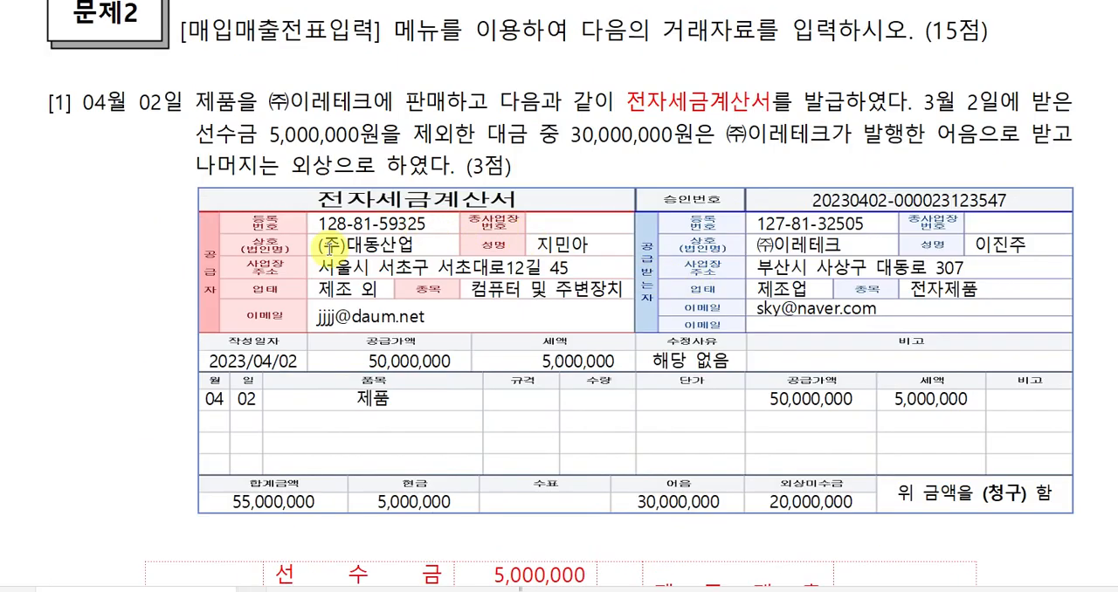
pyautogui.scroll(-3, 390, 225)
pyautogui.click(196, 407)
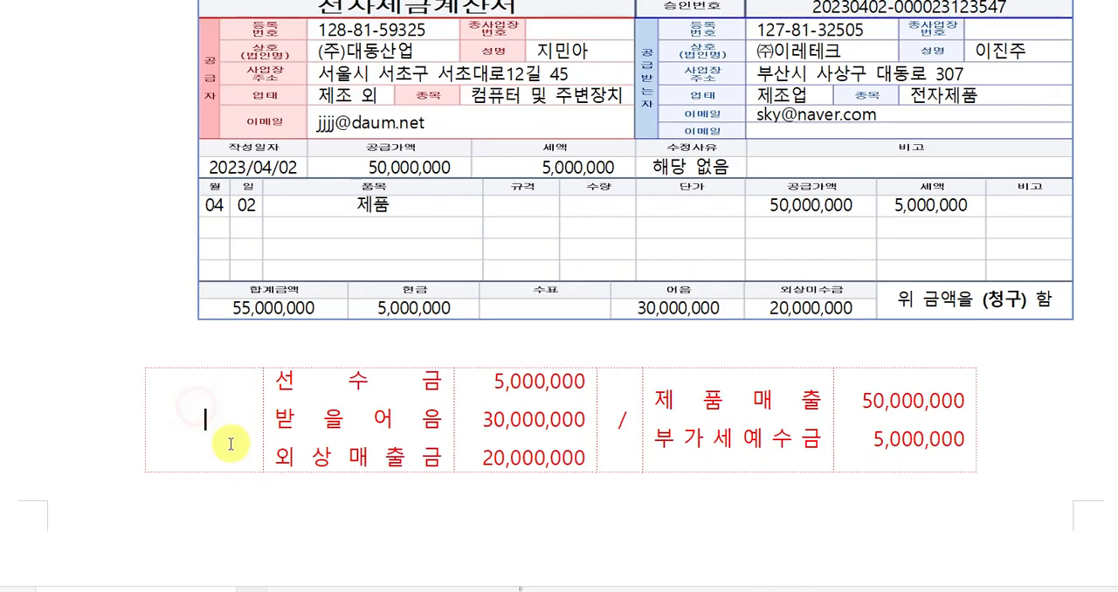
pyautogui.write('11-')
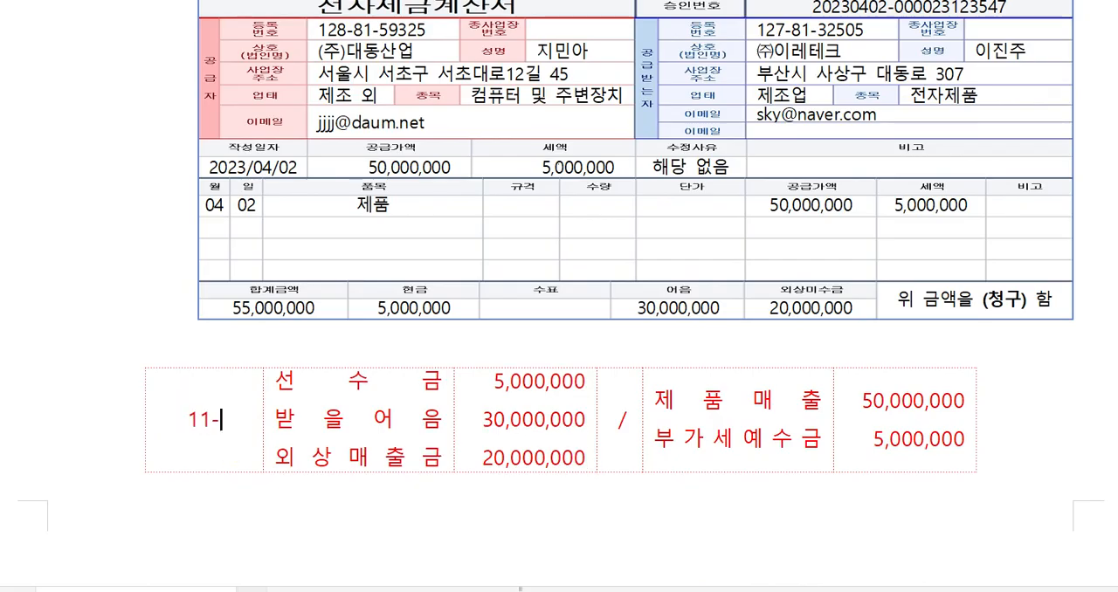
pyautogui.write('과세')
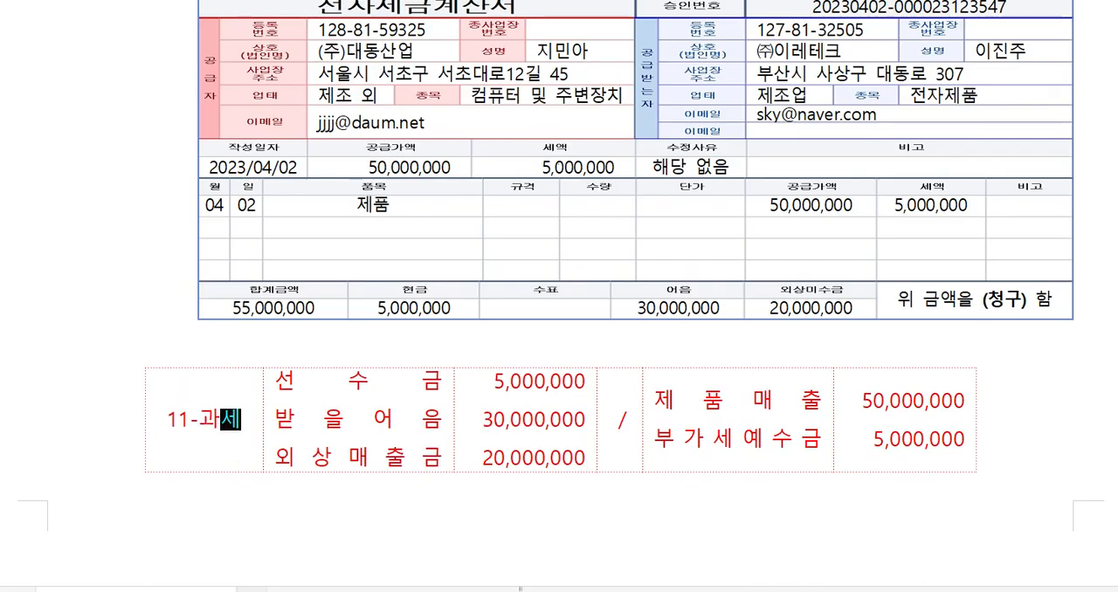
# Color the word 직수출 red in the April 9 BTECH export question.
pyautogui.scroll(-8, 499, 457)
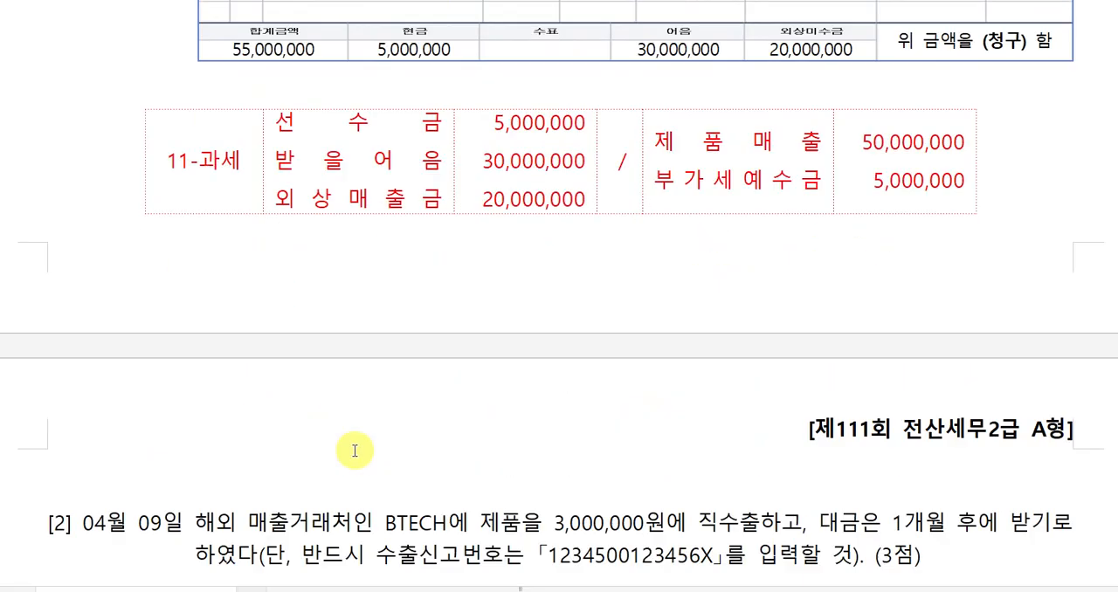
pyautogui.scroll(-2, 357, 455)
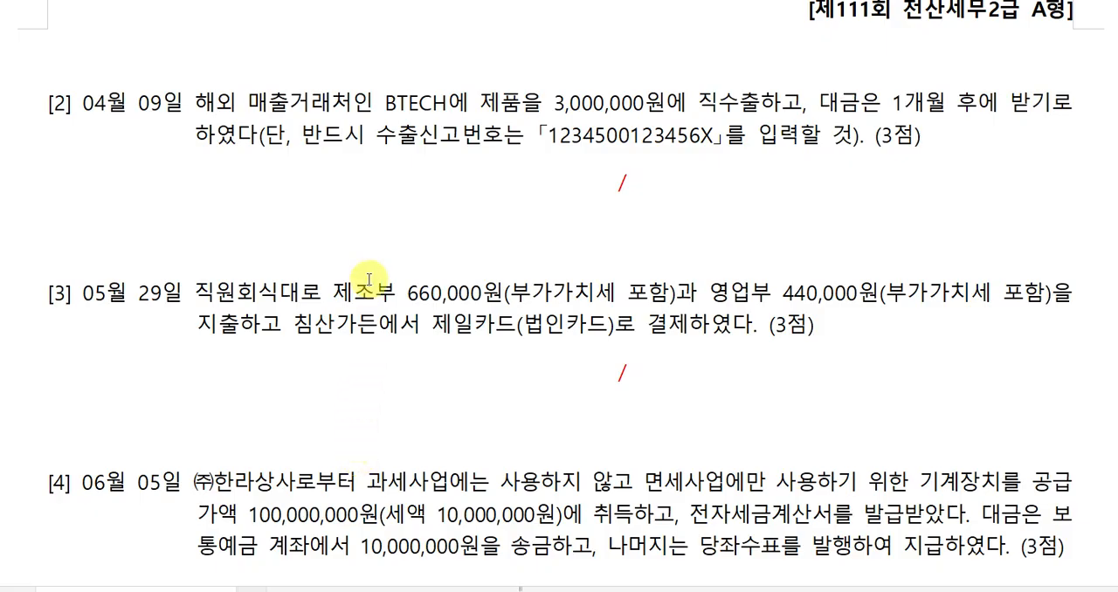
pyautogui.moveTo(697, 103); pyautogui.dragTo(760, 103)
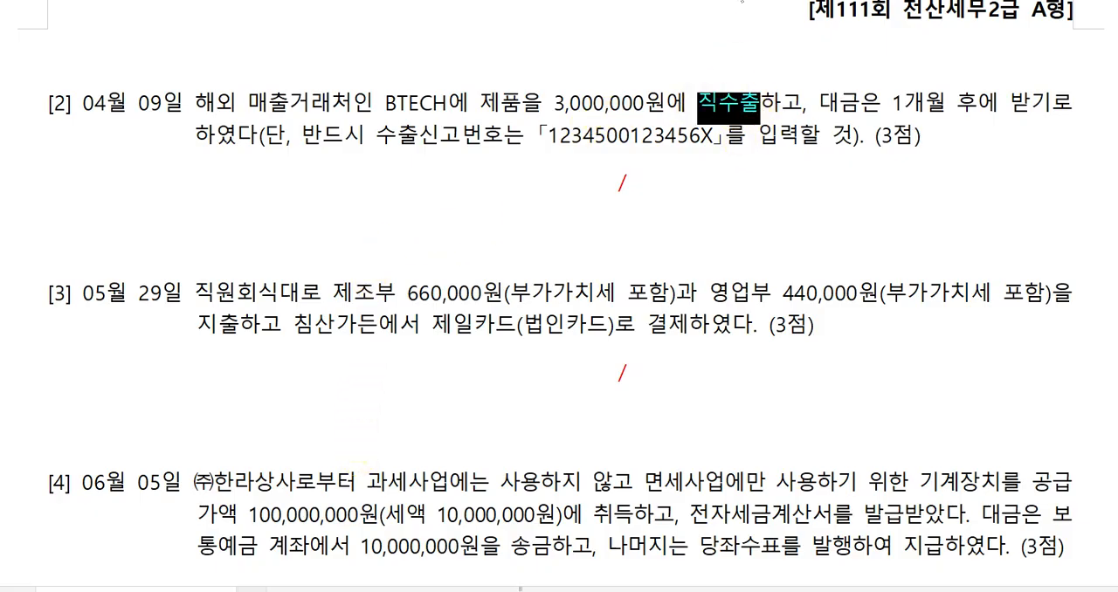
pyautogui.click(830, 235)
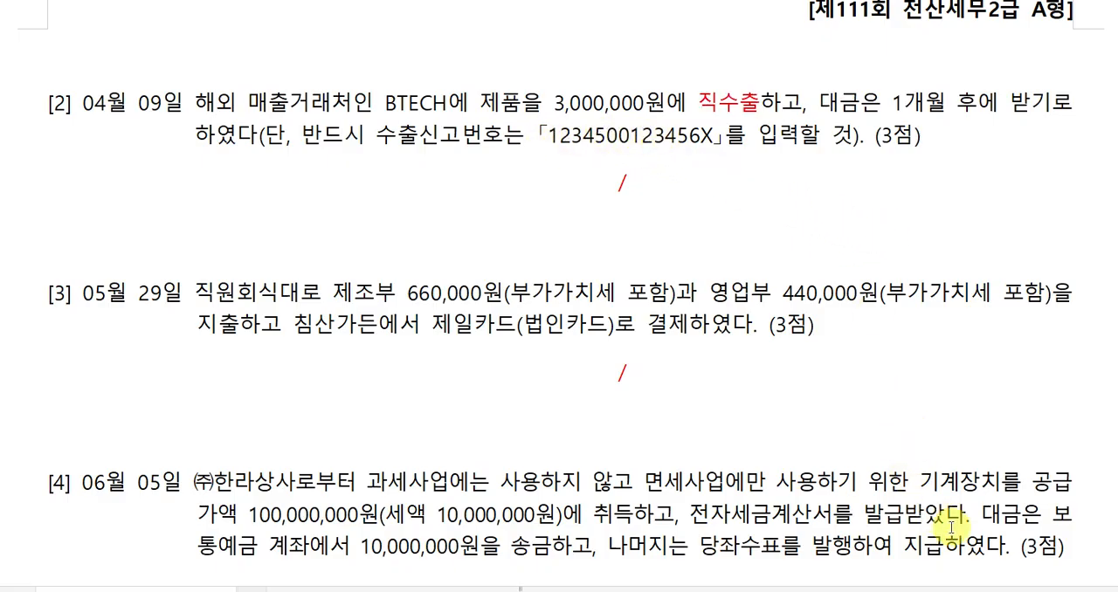
# Fill the credit side of the April 9 journal table with 제품매출 and amount 3,000,000.
pyautogui.click(695, 180)
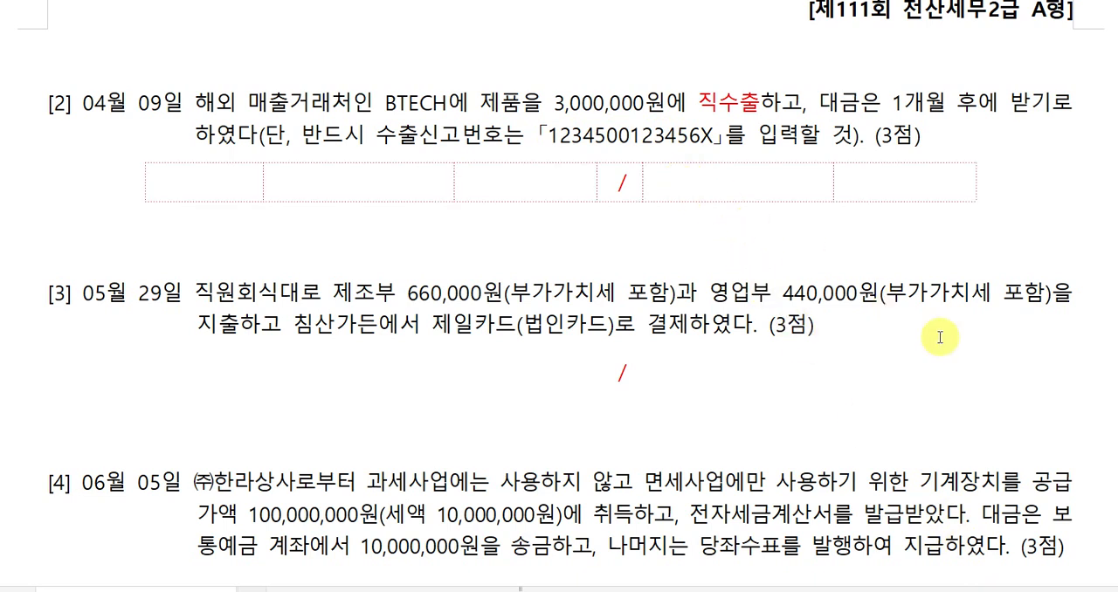
pyautogui.write('제품맺')
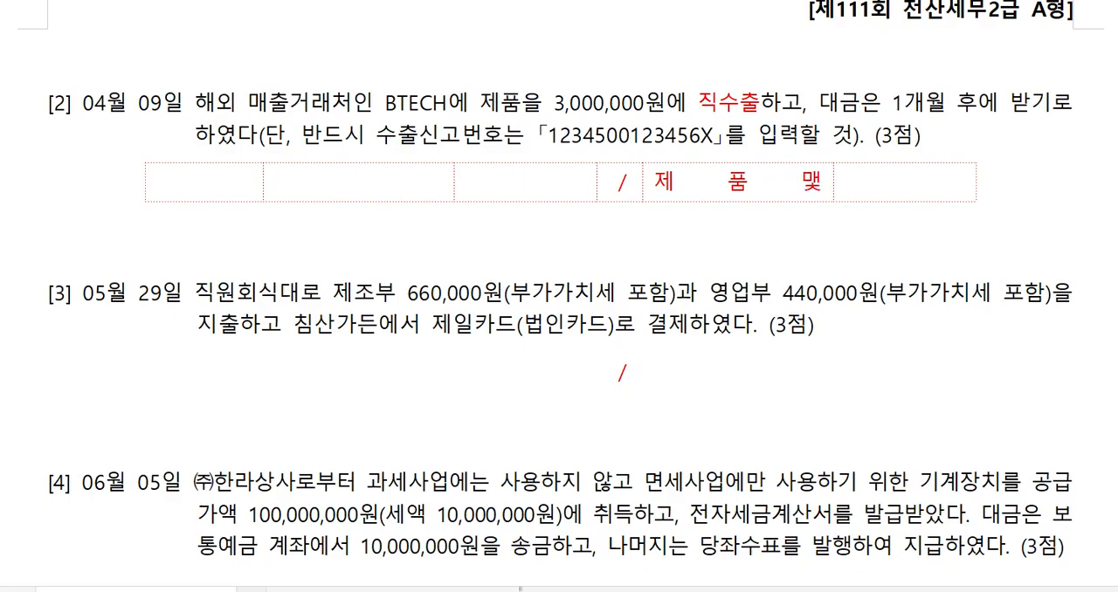
pyautogui.write('출')
pyautogui.press('Tab')
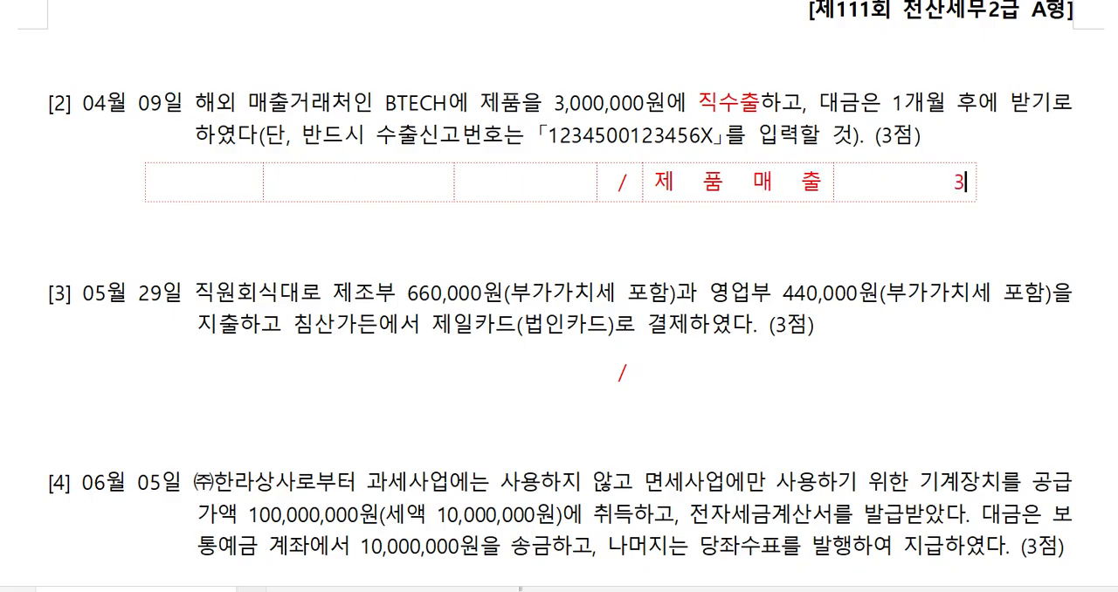
pyautogui.write('3,000,000')
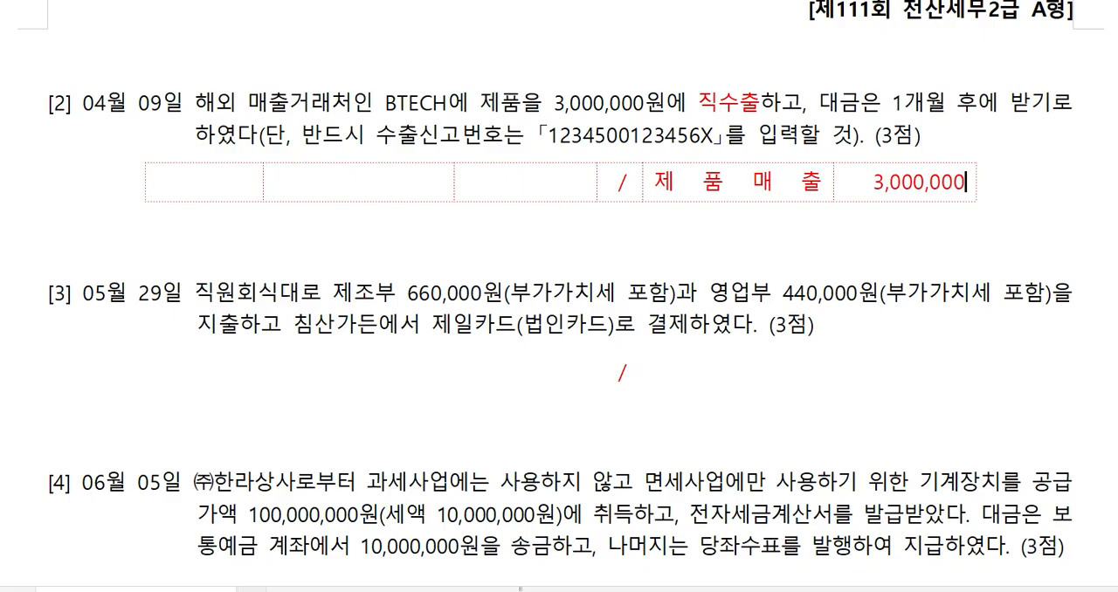
# Fill the debit side of the April 9 journal table with 외상매출금 and amount 3,000,000.
pyautogui.click(395, 179)
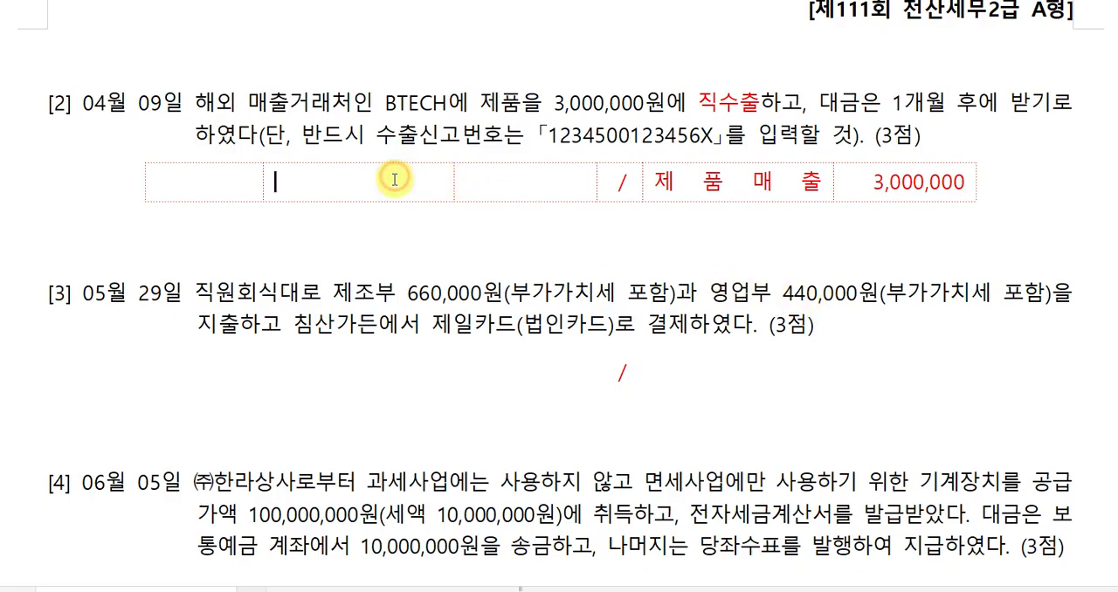
pyautogui.write('ㅇ')
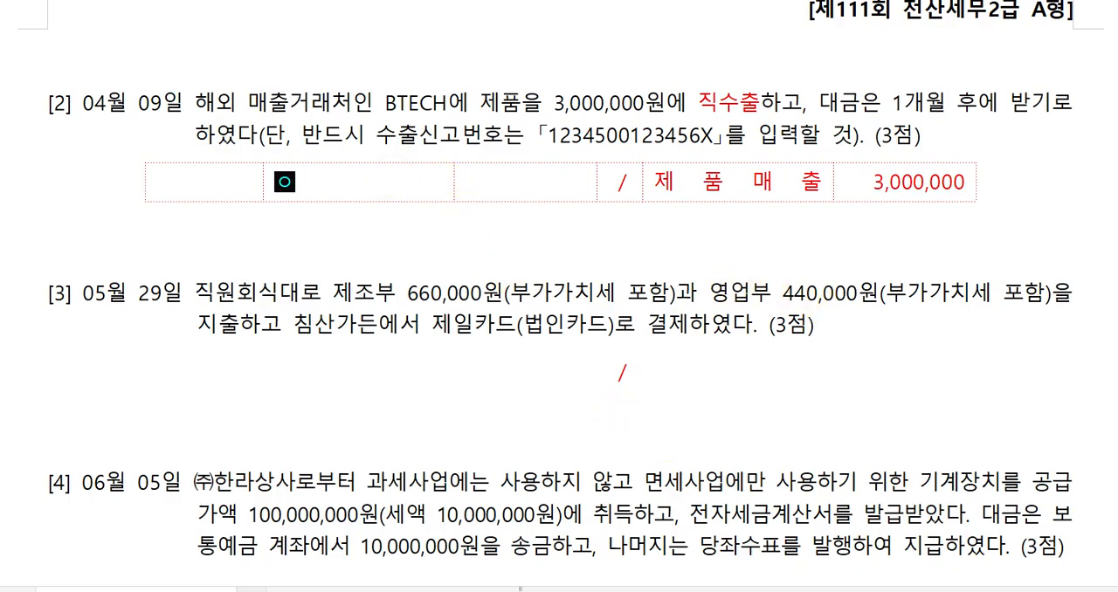
pyautogui.write('ㅗㅣㅅㅏㅇㅁㅐㅊㅜㄹㄱ')
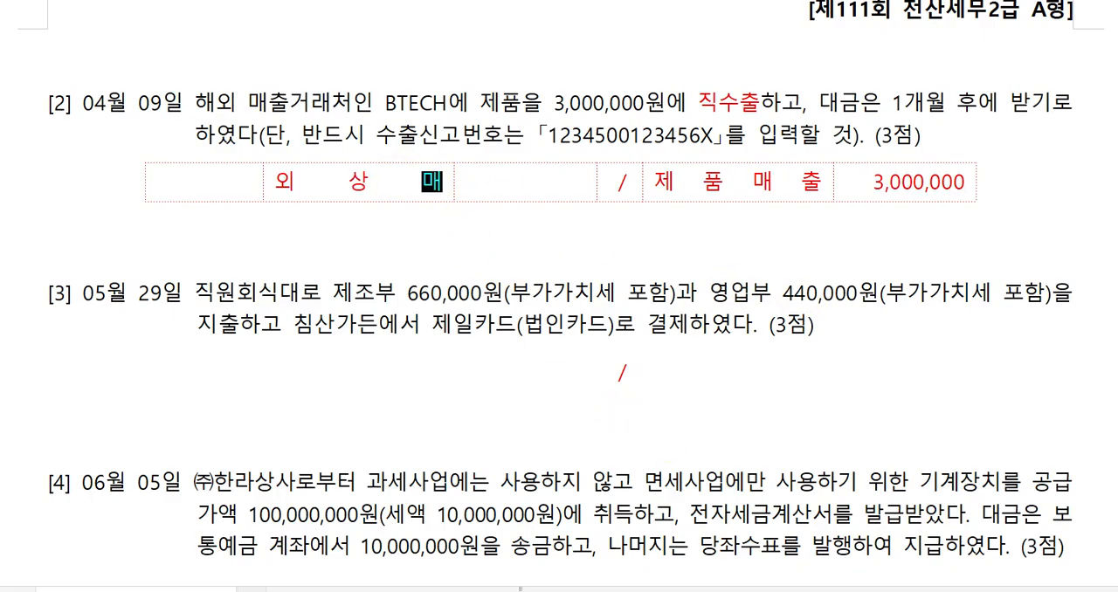
pyautogui.write('ㅡㅁ')
pyautogui.press('Tab')
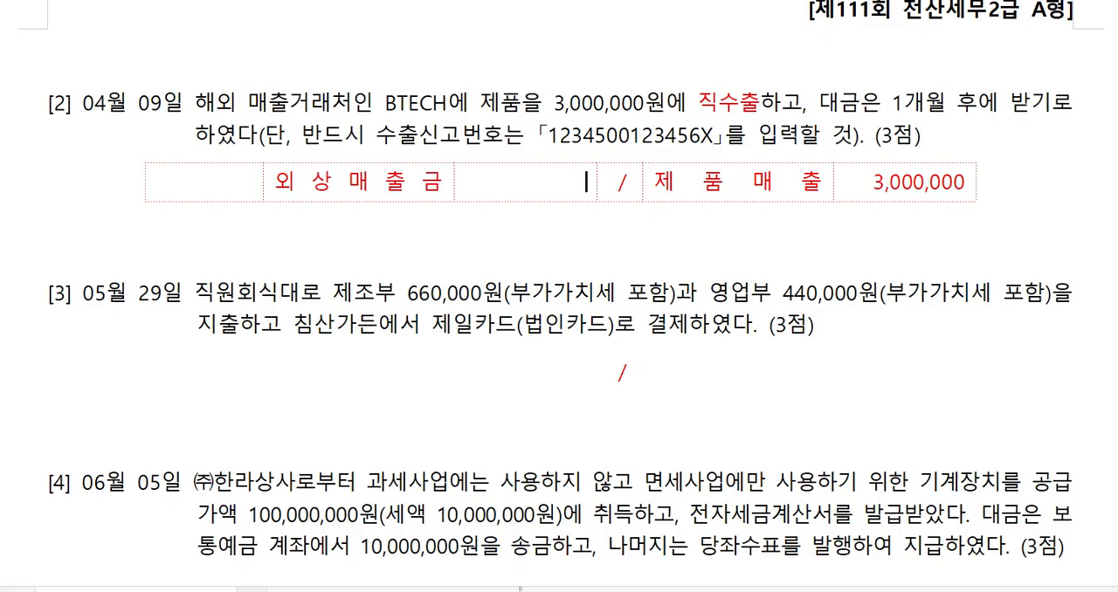
pyautogui.write('3,000,000')
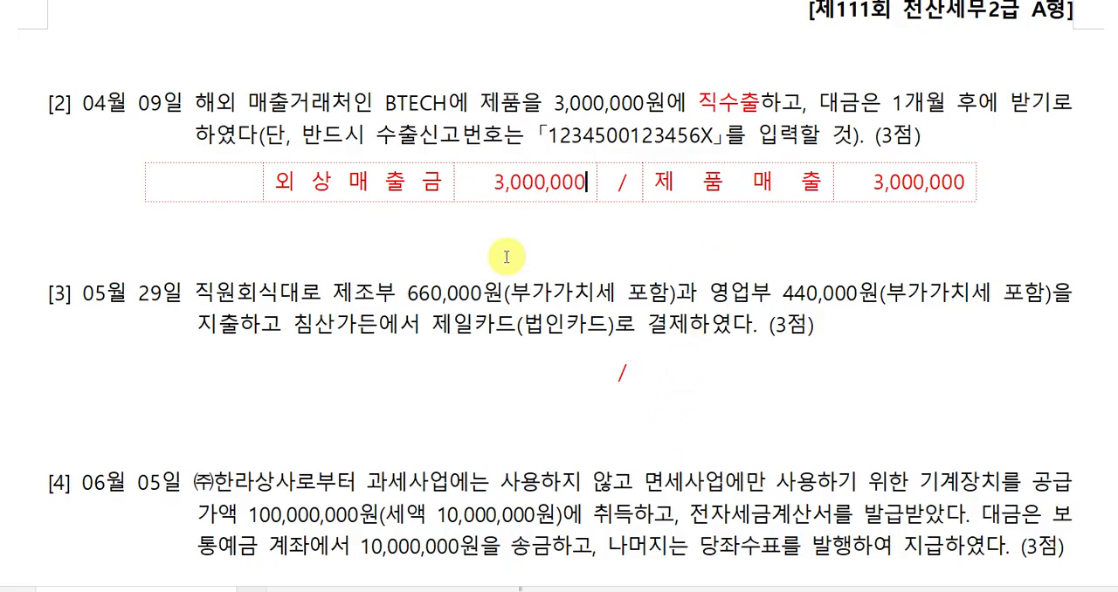
# Label the April 9 journal table's transaction type as 16-수출 in its empty first cell.
pyautogui.click(185, 179)
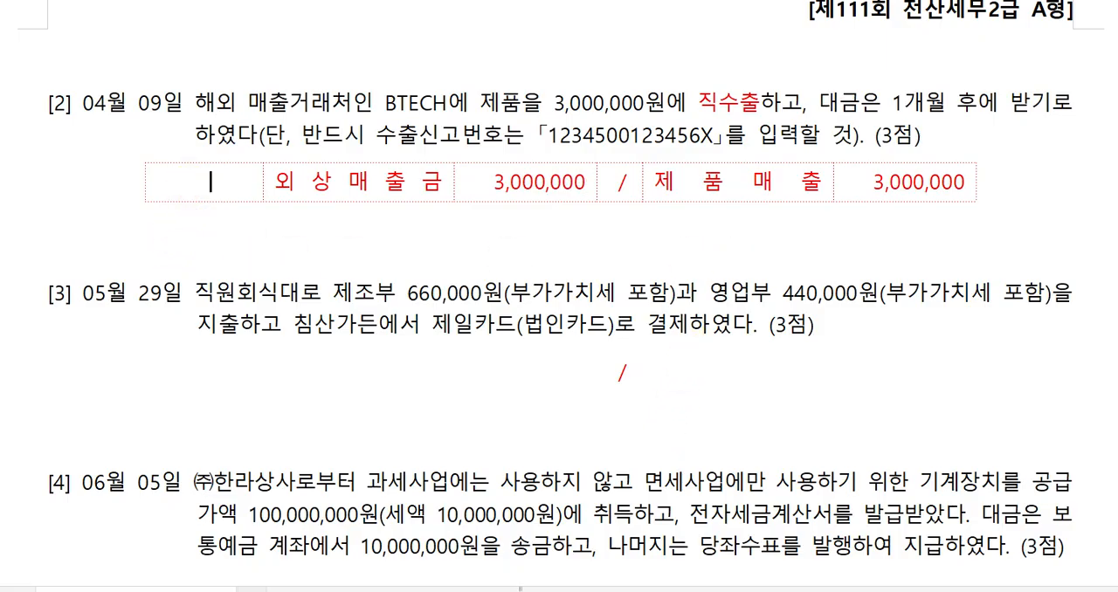
pyautogui.write('16-수출')
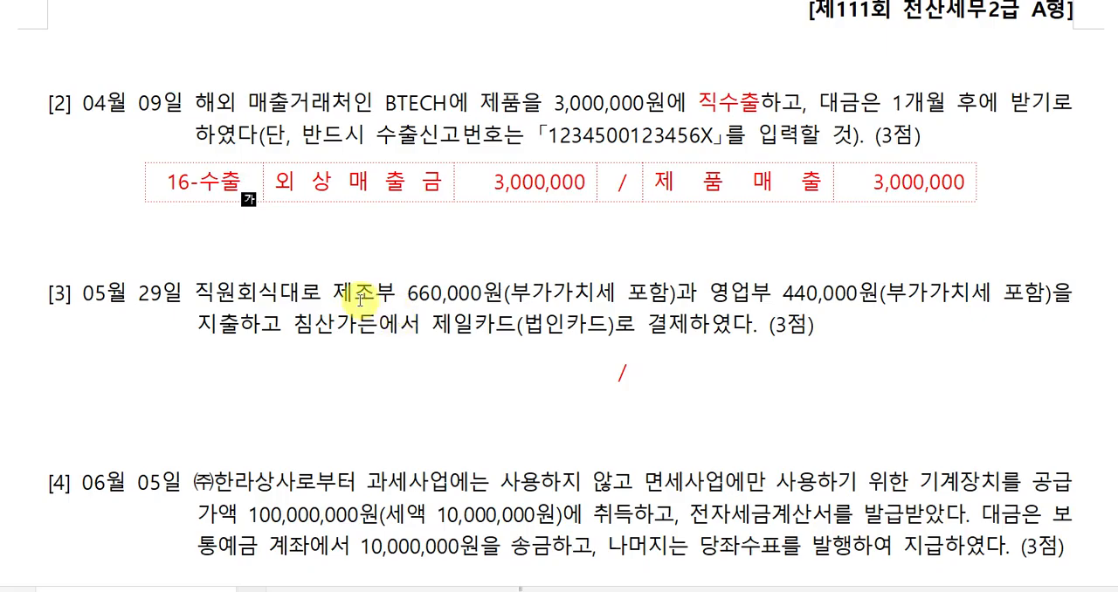
# Enter the May 29 journal table's first debit line as 복리후생비(제) with amount 600,000.
pyautogui.doubleClick(389, 296)
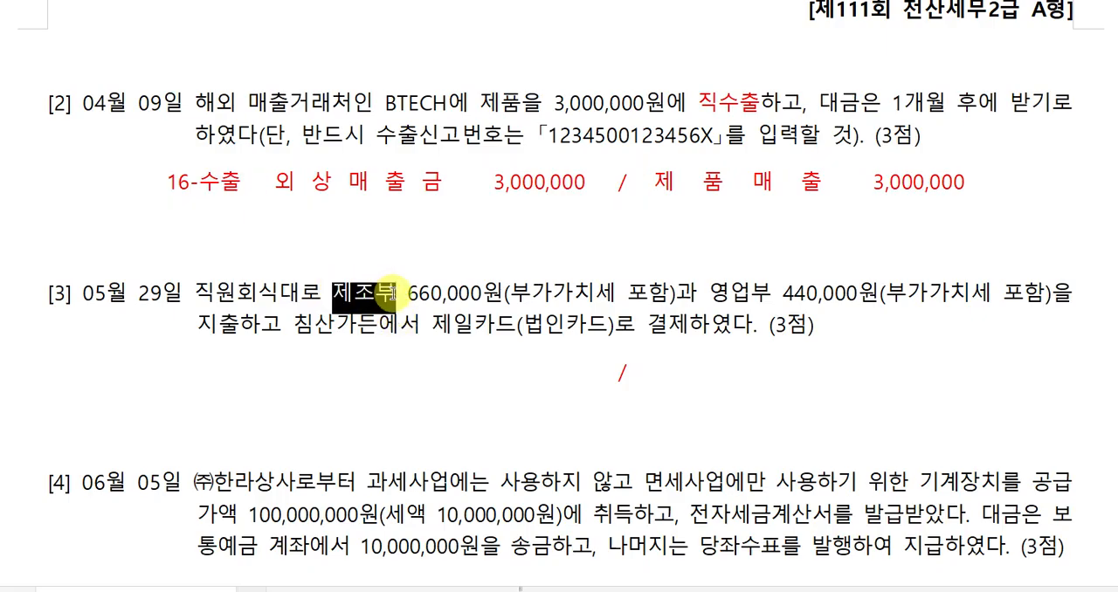
pyautogui.click(435, 369)
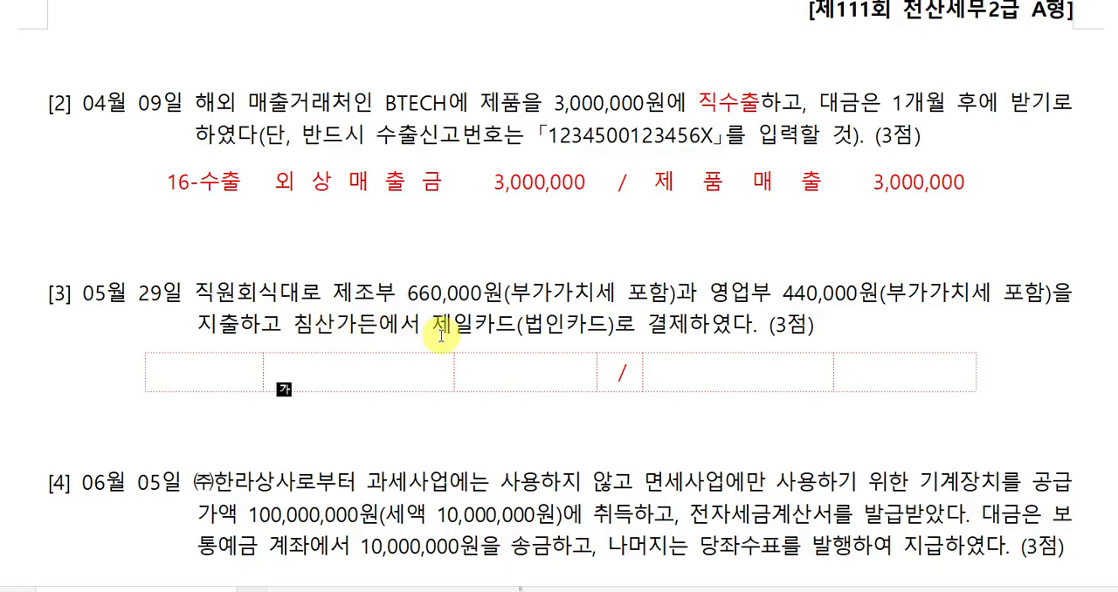
pyautogui.click(322, 359)
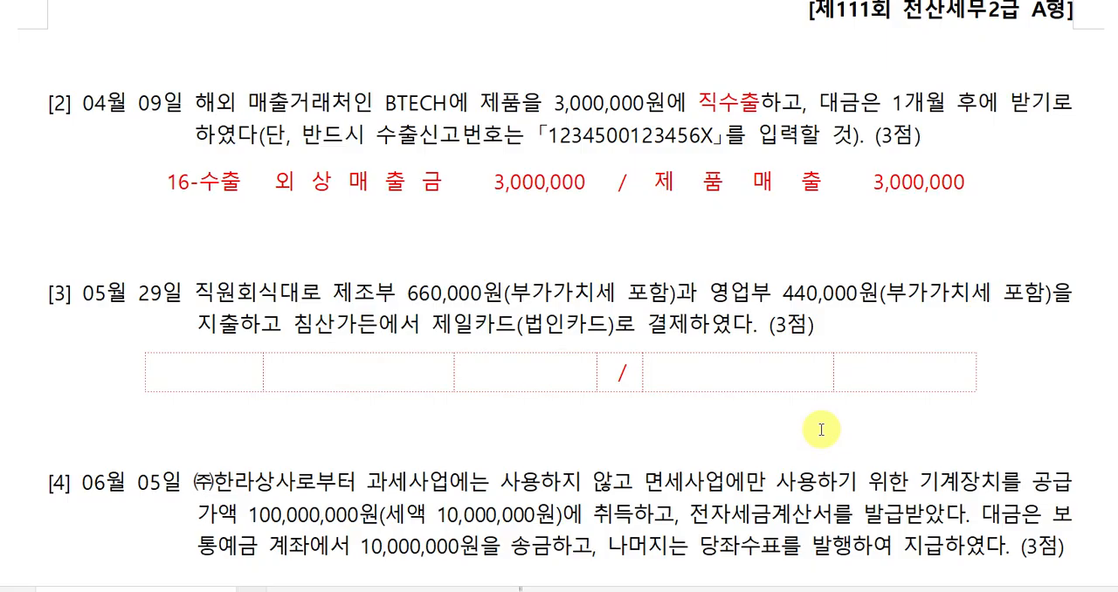
pyautogui.write('복')
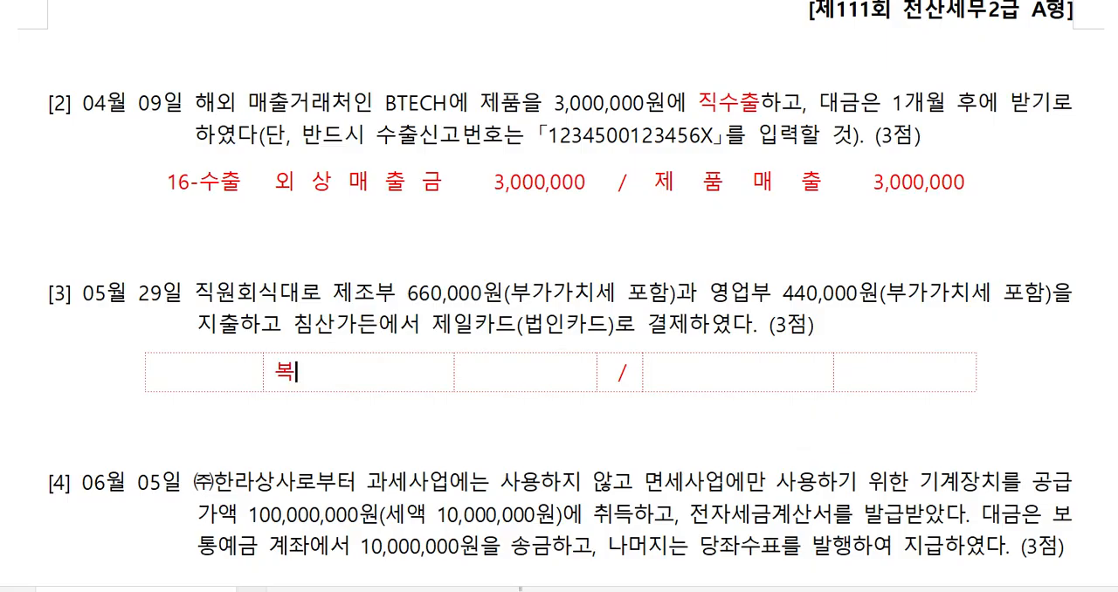
pyautogui.write('리후생비(')
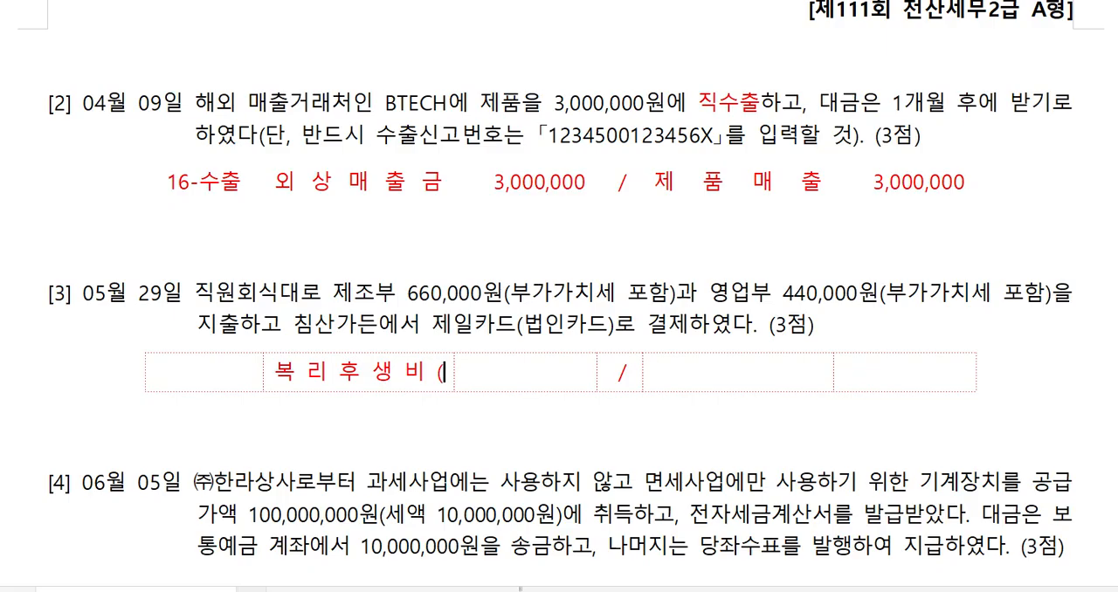
pyautogui.write('제)')
pyautogui.press('Tab')
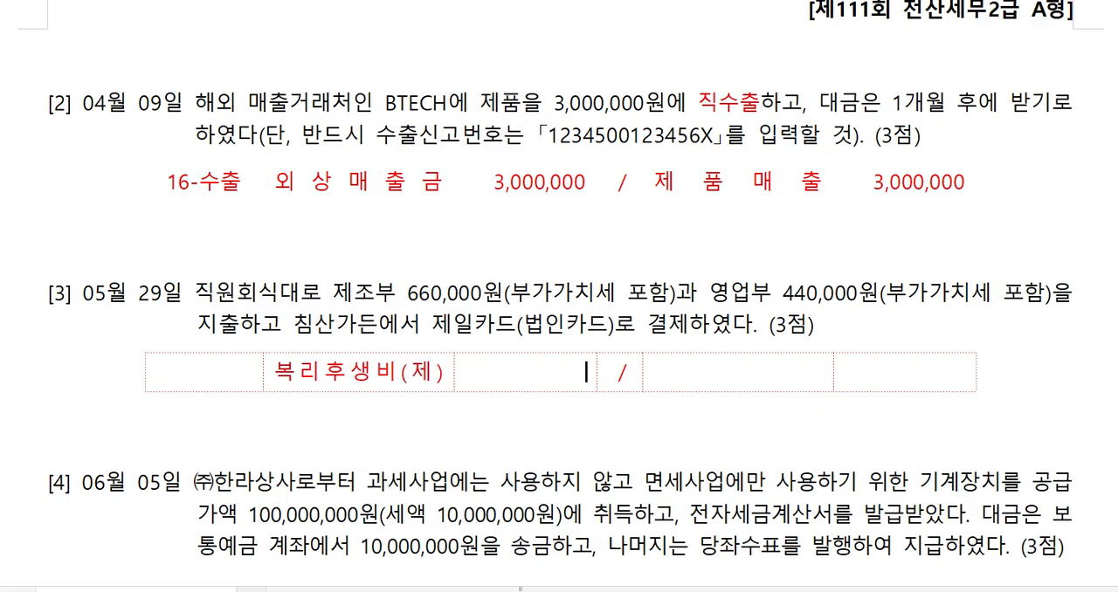
pyautogui.write('600,000')
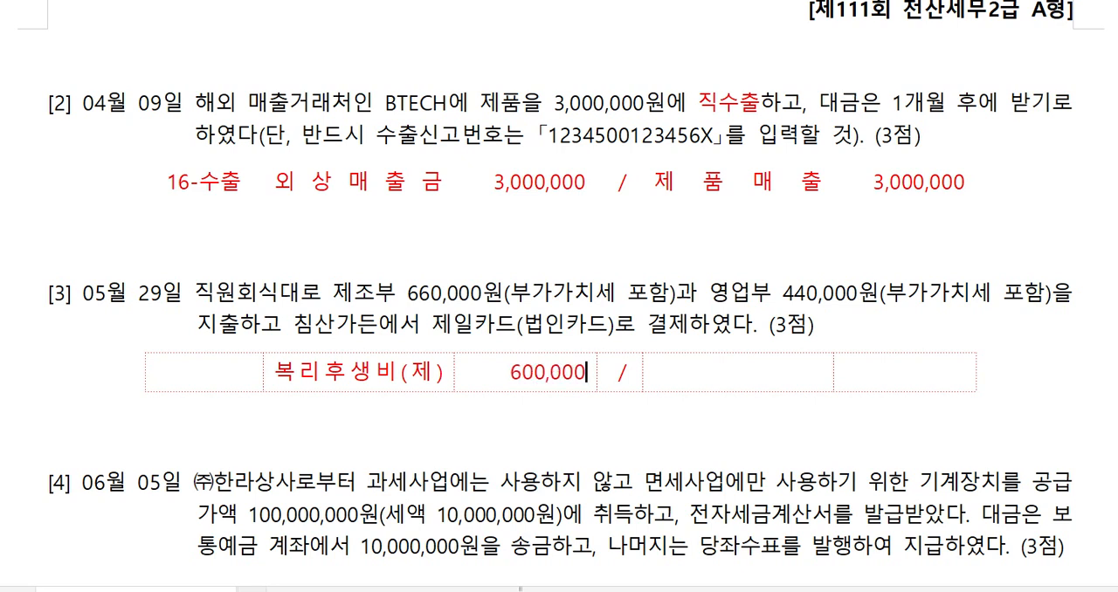
# Add a second debit line to the May 29 journal table with 복리후생비 and amount 400,000.
pyautogui.click(443, 370)
pyautogui.press('Return')
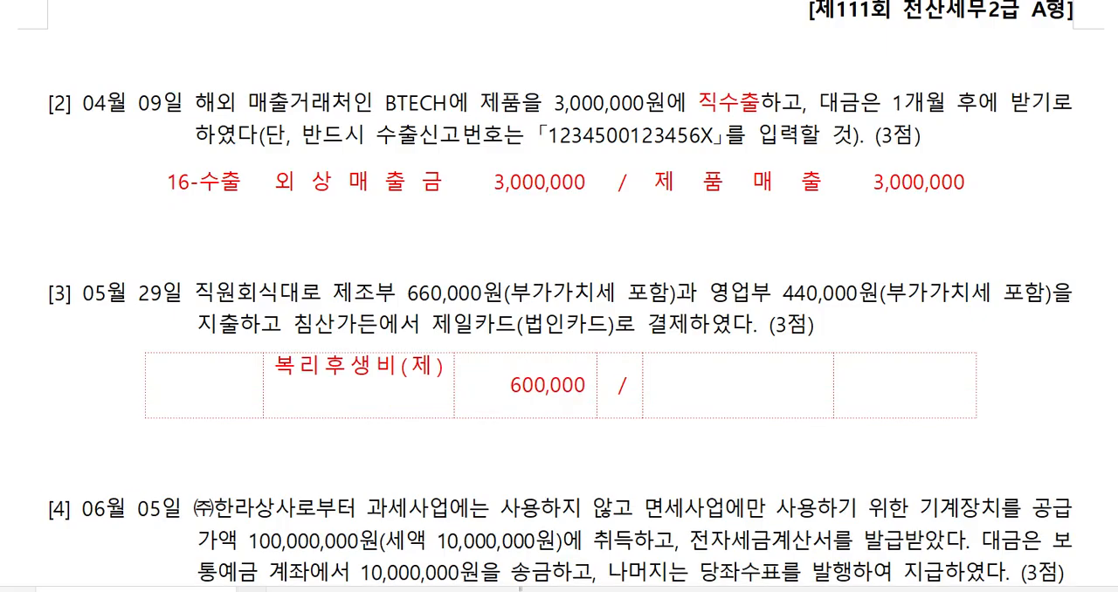
pyautogui.write('복리후새')
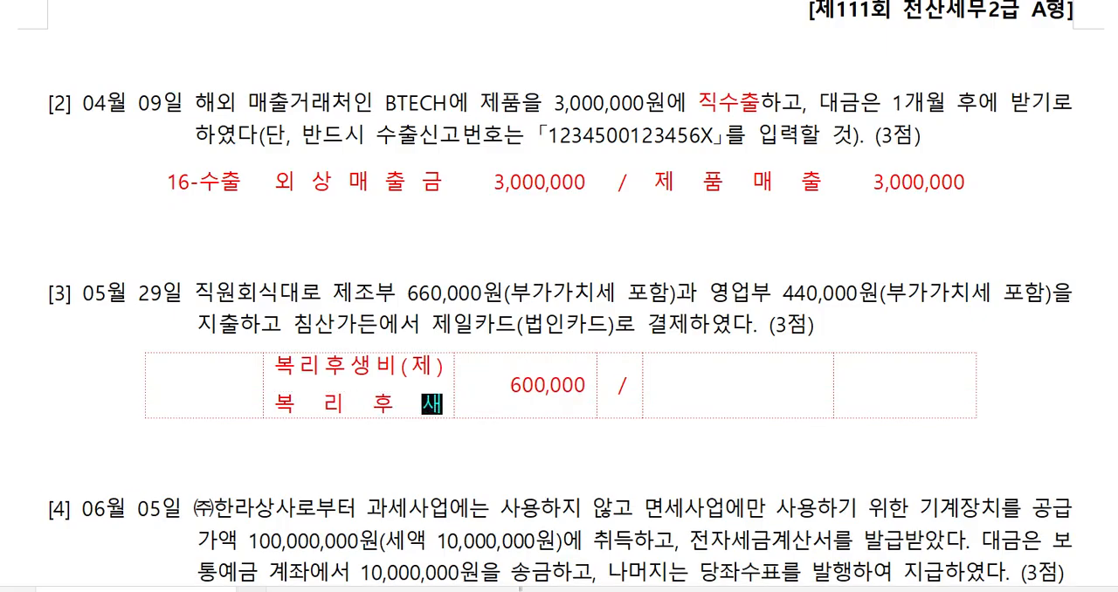
pyautogui.write('ㅇㅂㅣ')
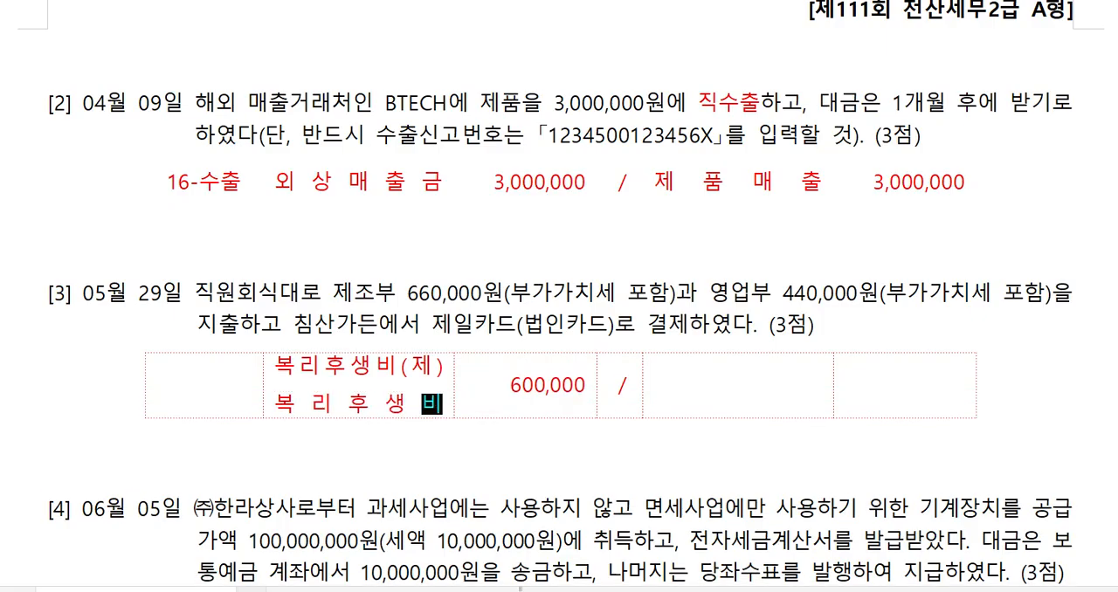
pyautogui.press('Tab')
pyautogui.press('Return')
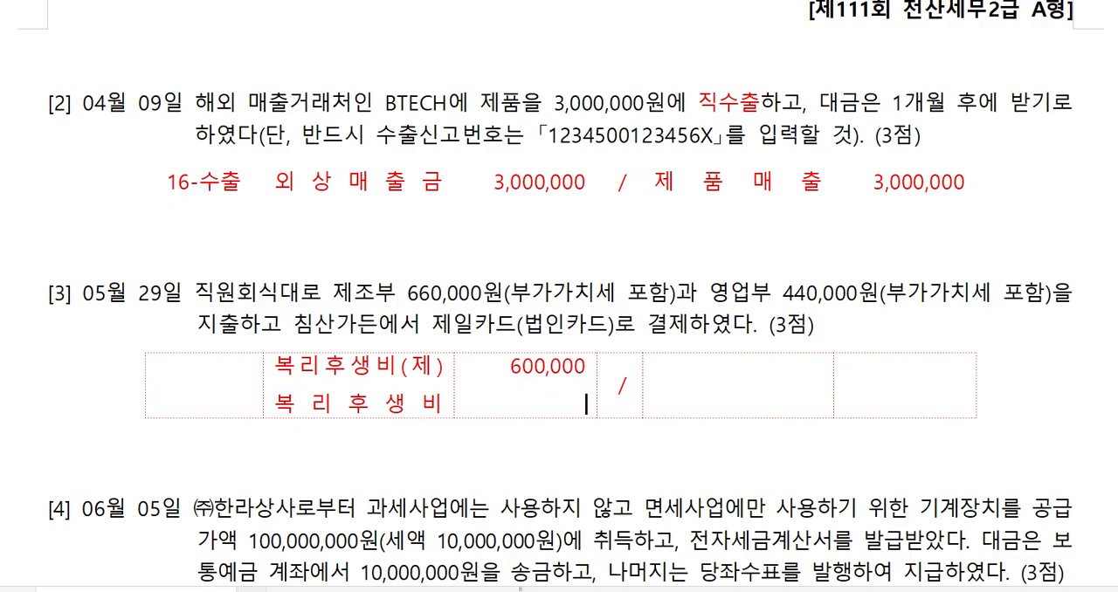
pyautogui.write('400,000')
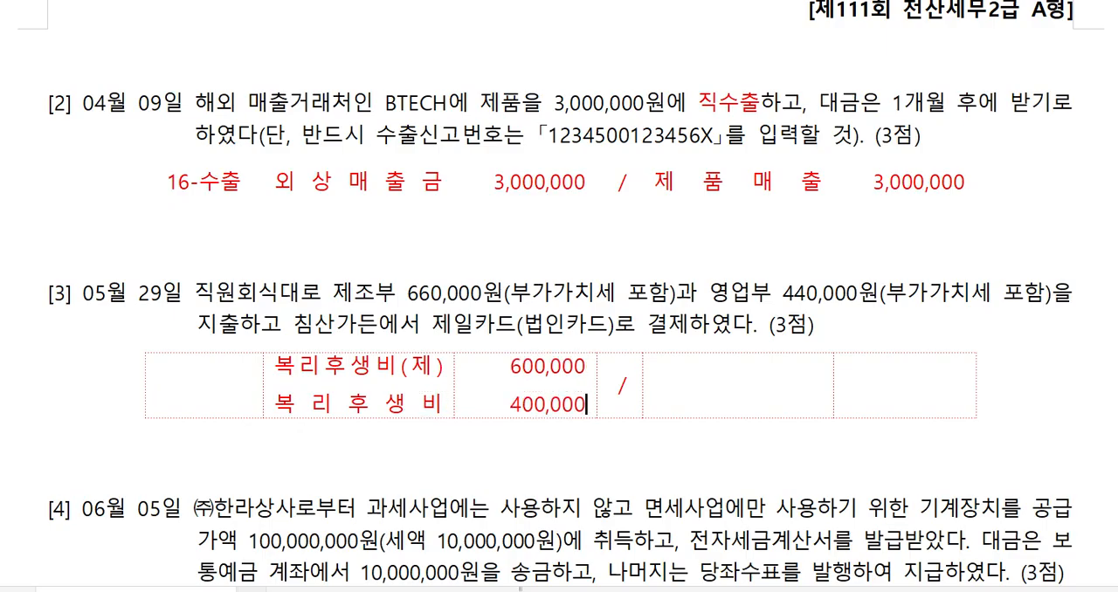
# Add a third debit line to the May 29 journal table with 부가세대급금 and amount 100,000.
pyautogui.click(442, 404)
pyautogui.press('Return')
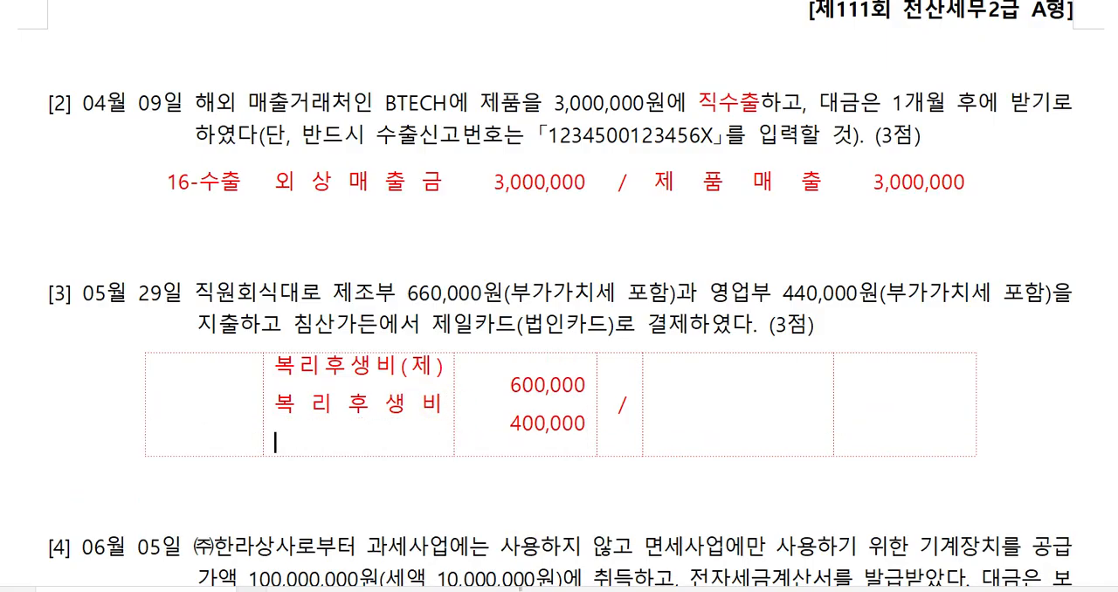
pyautogui.write('부가셍')
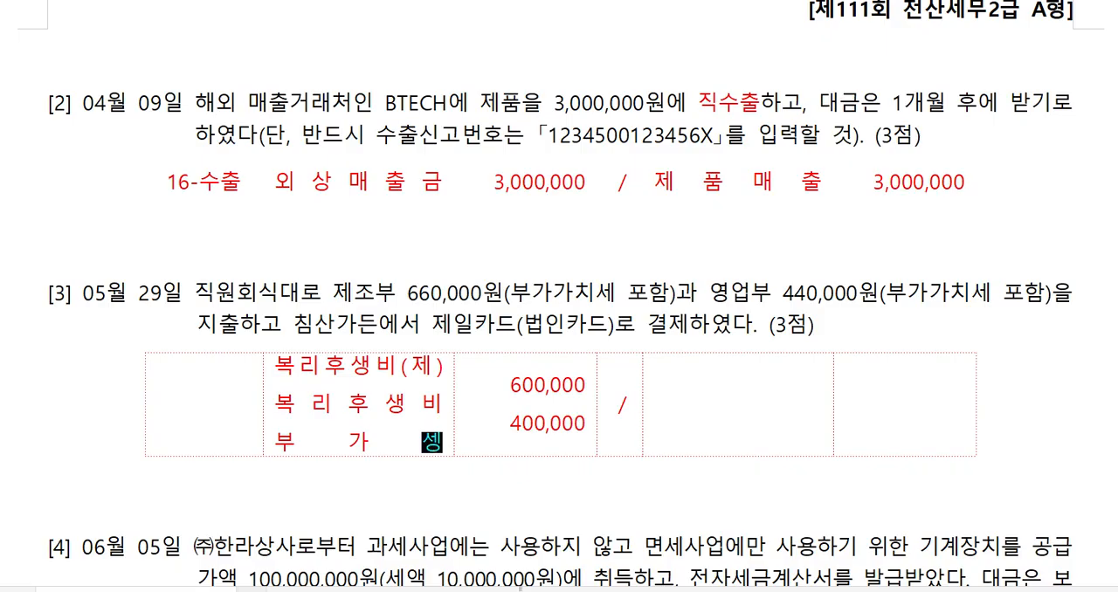
pyautogui.press('BackSpace')
pyautogui.write('대급')
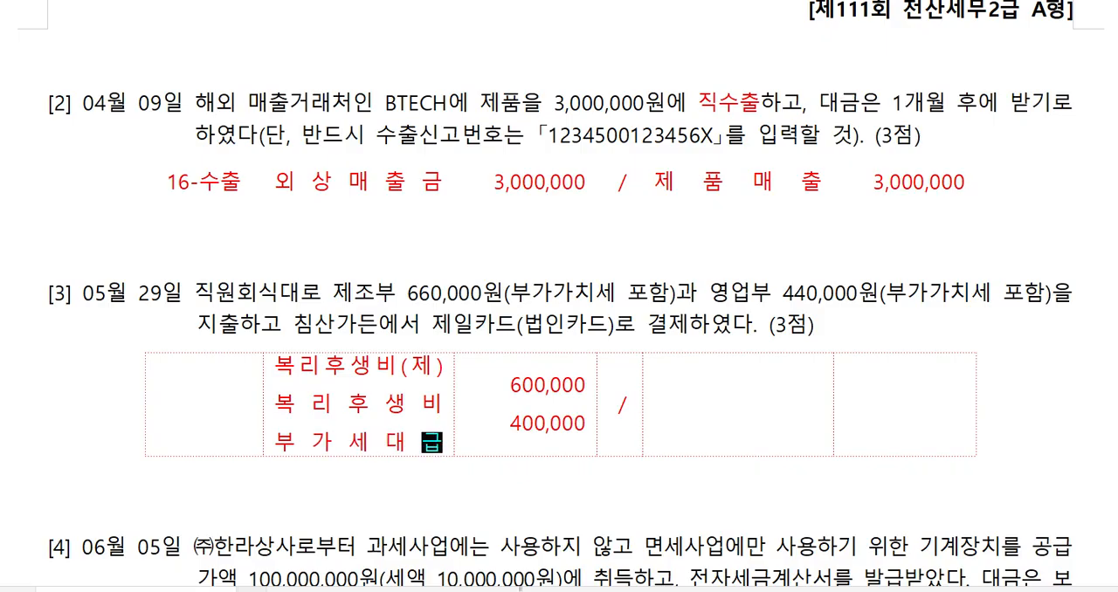
pyautogui.write('금')
pyautogui.press('Tab')
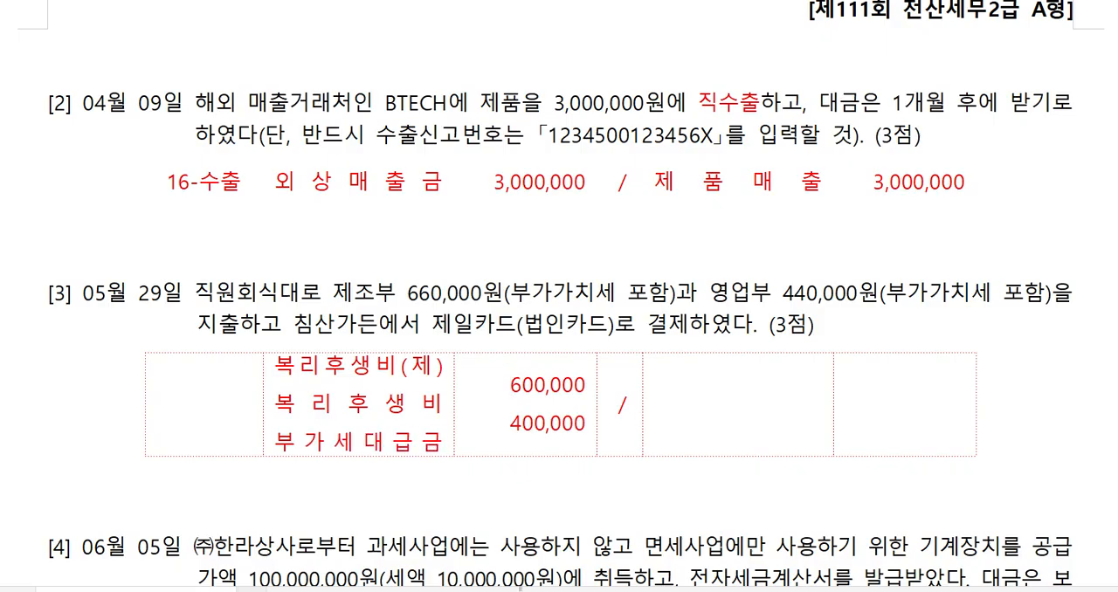
pyautogui.press('End')
pyautogui.press('Return')
pyautogui.write('100,000')
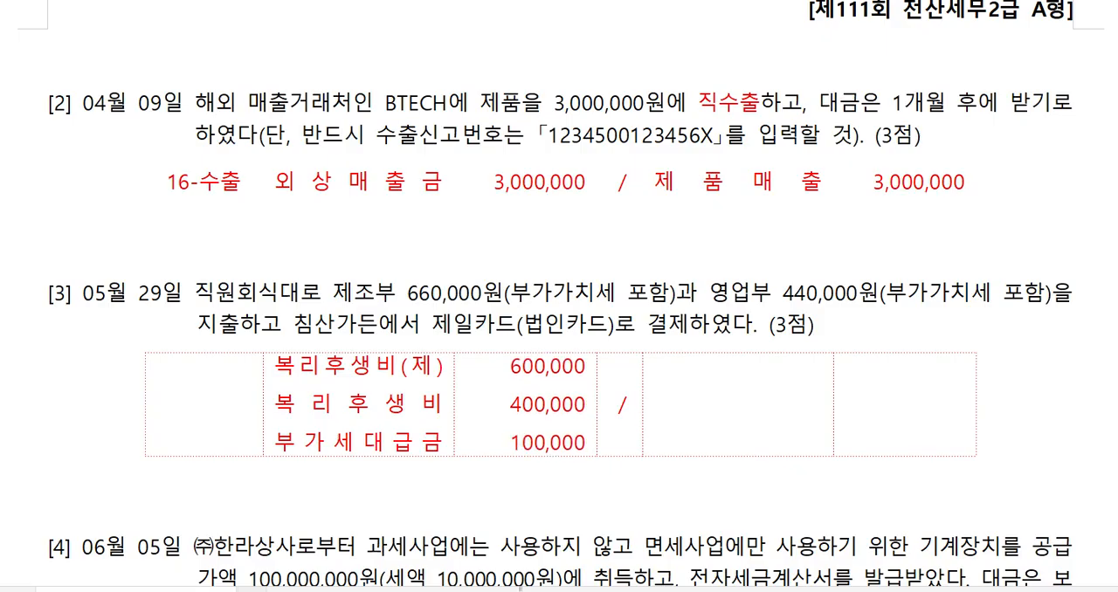
# Fill the credit side of the May 29 journal table with 미지급금 and amount 1,100,000.
pyautogui.click(684, 406)
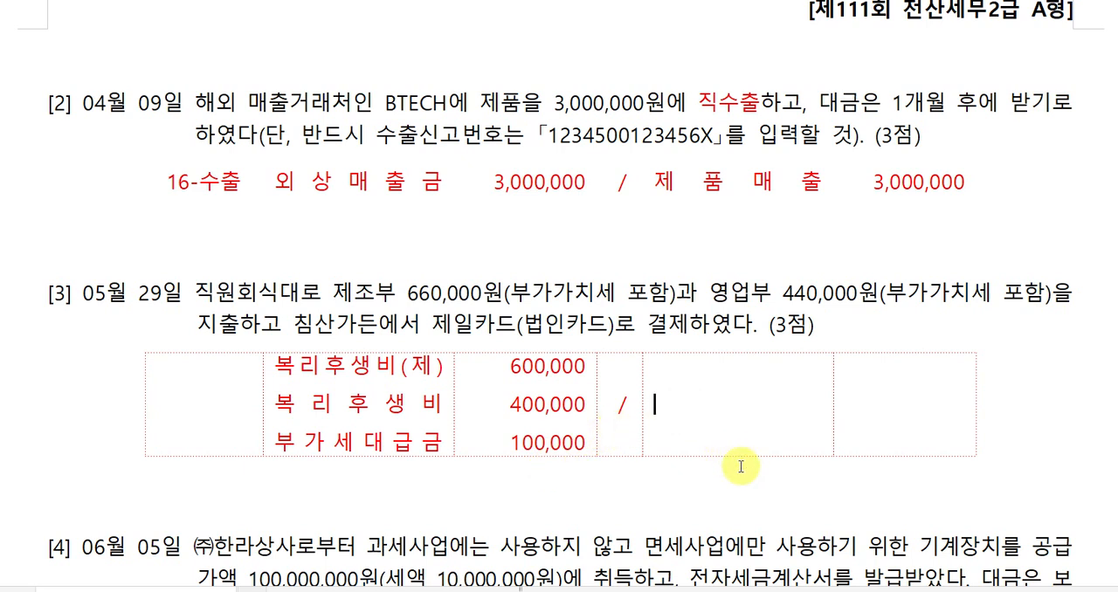
pyautogui.write('미지급ㄱ')
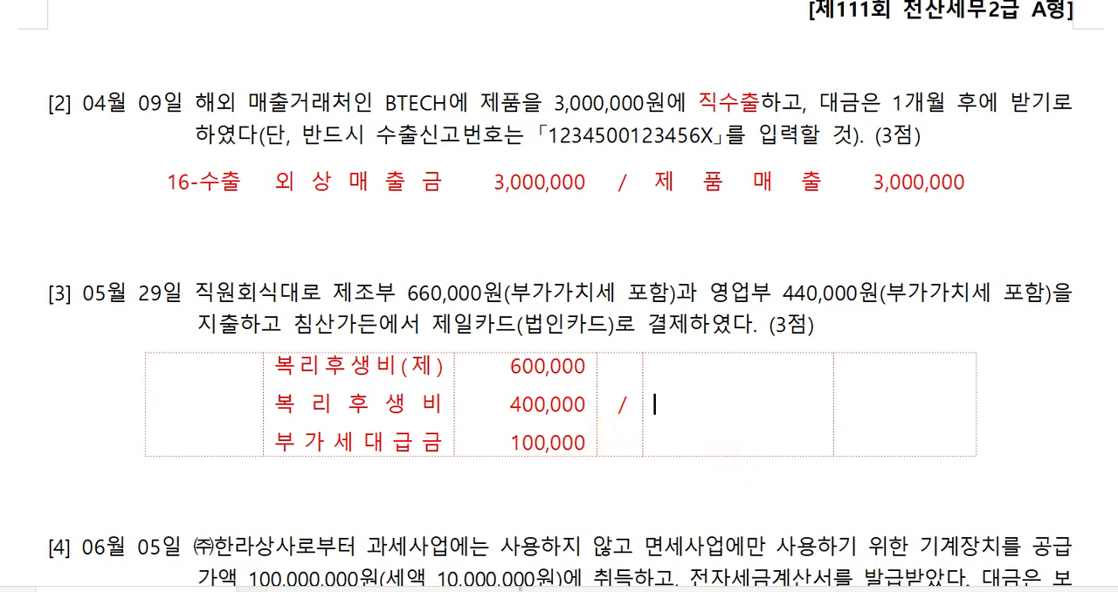
pyautogui.write('ㅡㅁ')
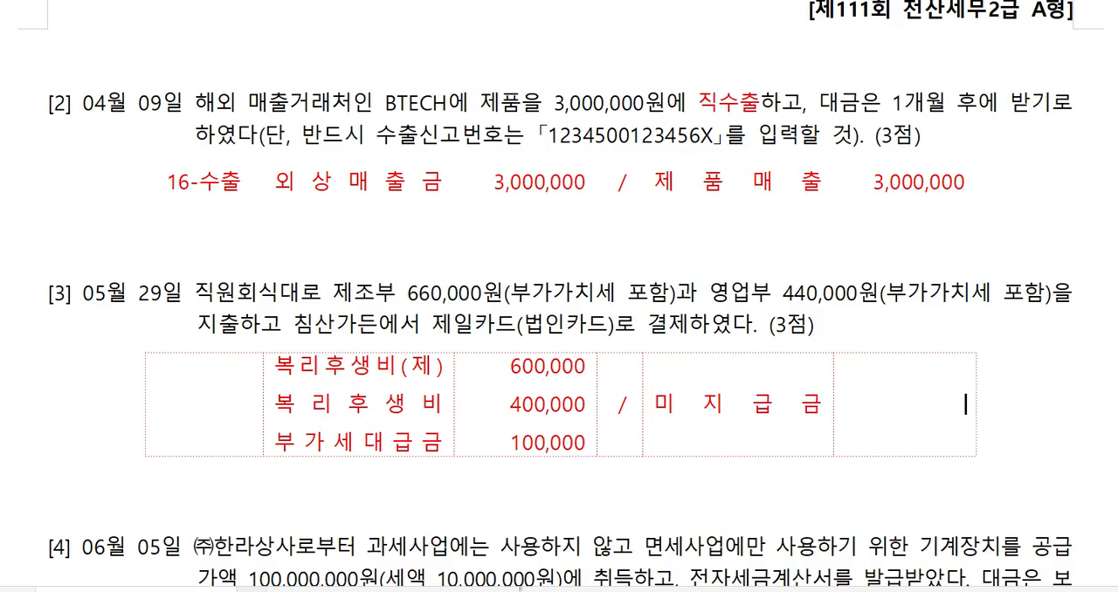
pyautogui.write('1,100,000')
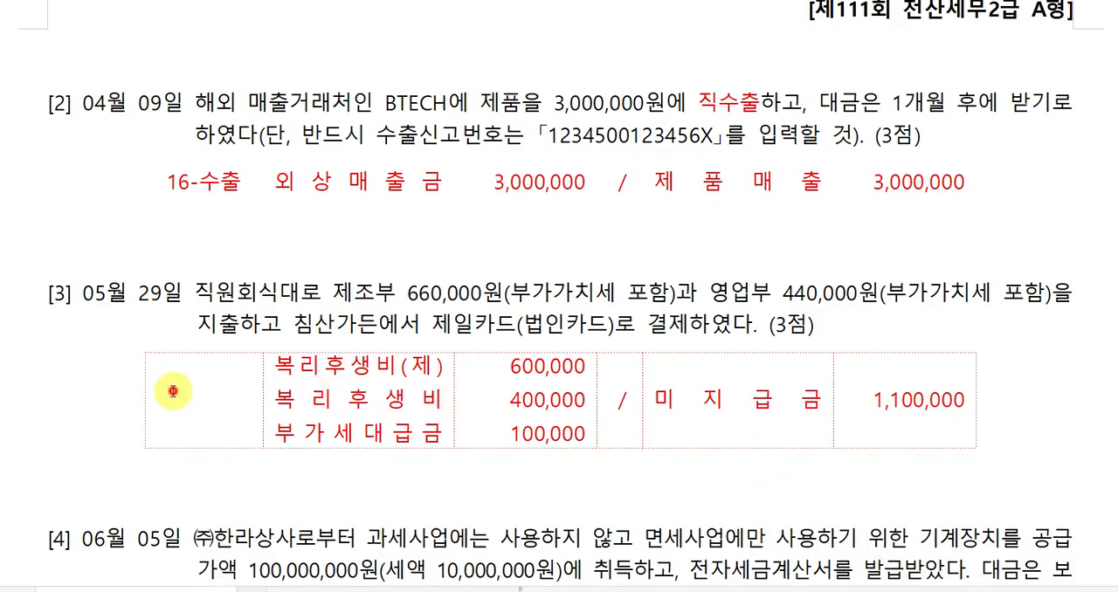
# Label the May 29 journal table's transaction type as 57-카과 in its empty first cell.
pyautogui.click(196, 409)
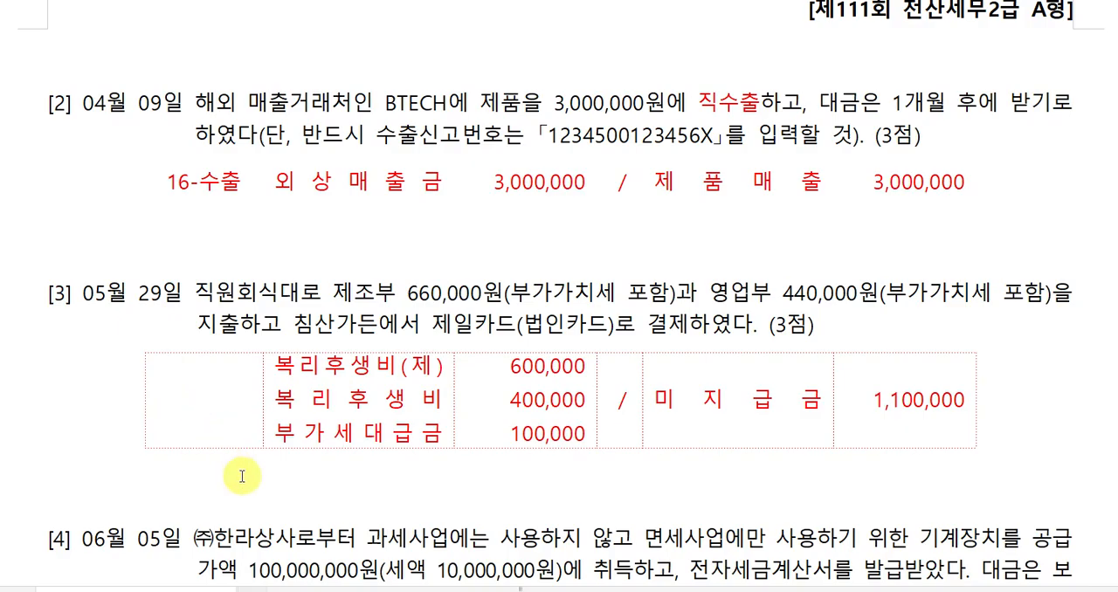
pyautogui.write('57-')
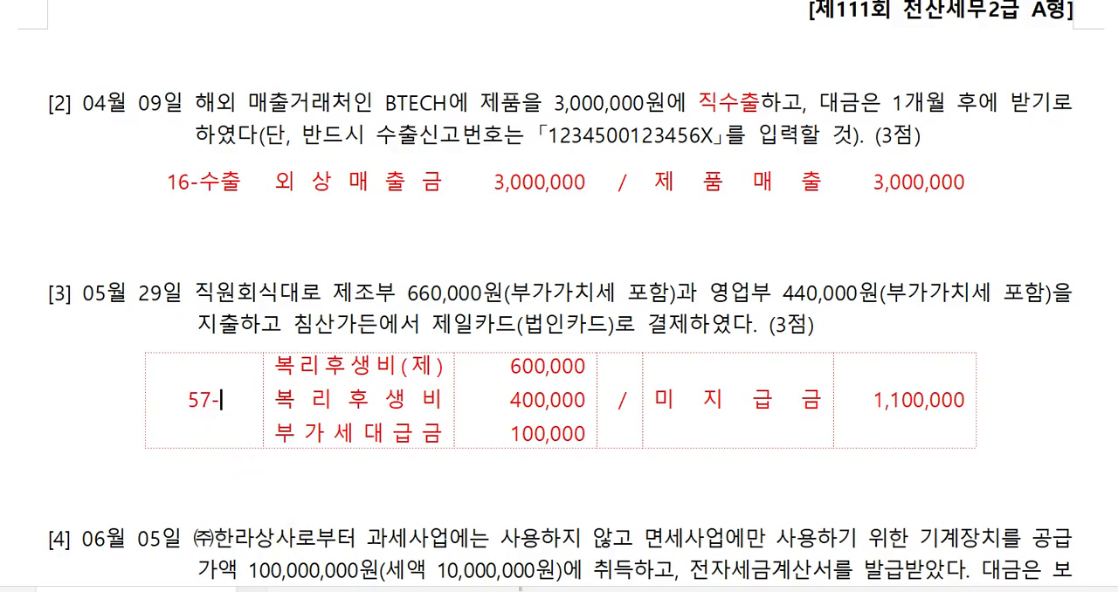
pyautogui.write('카과')
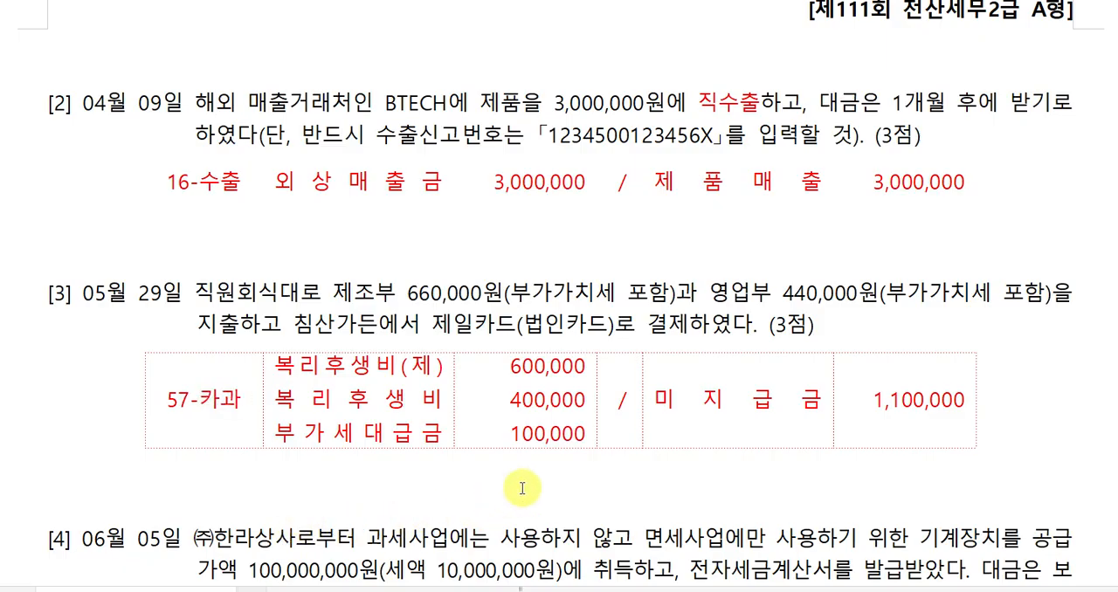
# Label the June 5 machinery purchase's journal table with transaction type 54-불공 in its first cell.
pyautogui.scroll(-3, 651, 456)
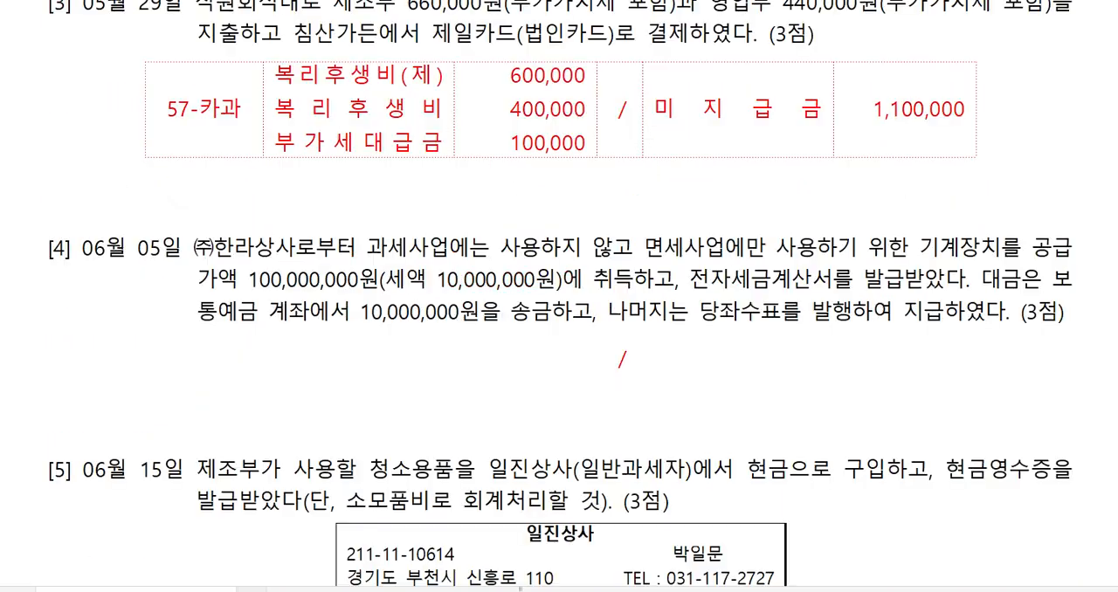
pyautogui.click(583, 365)
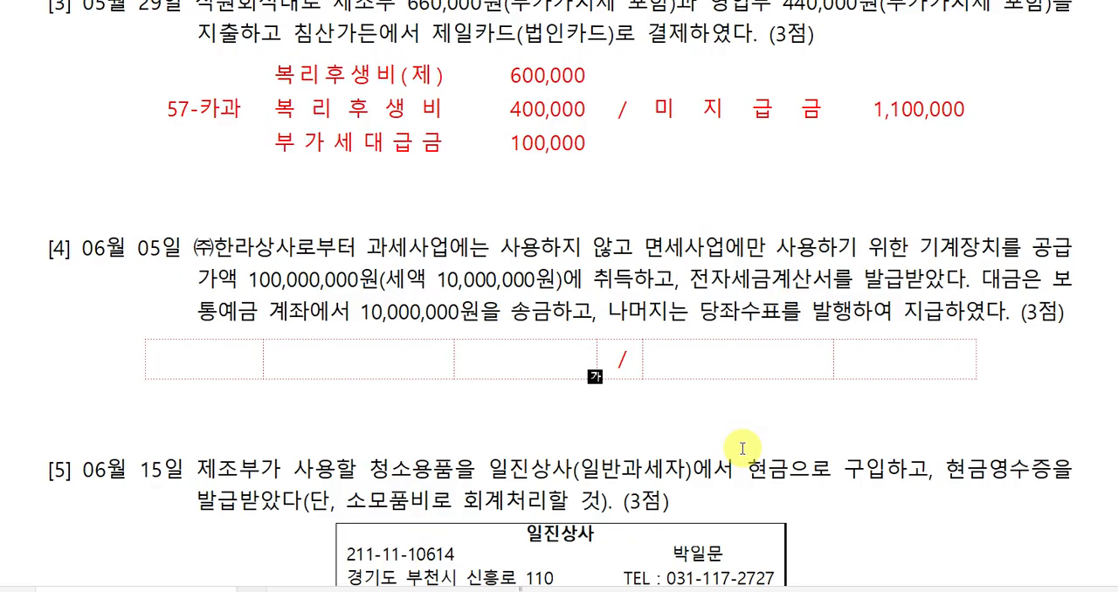
pyautogui.click(215, 360)
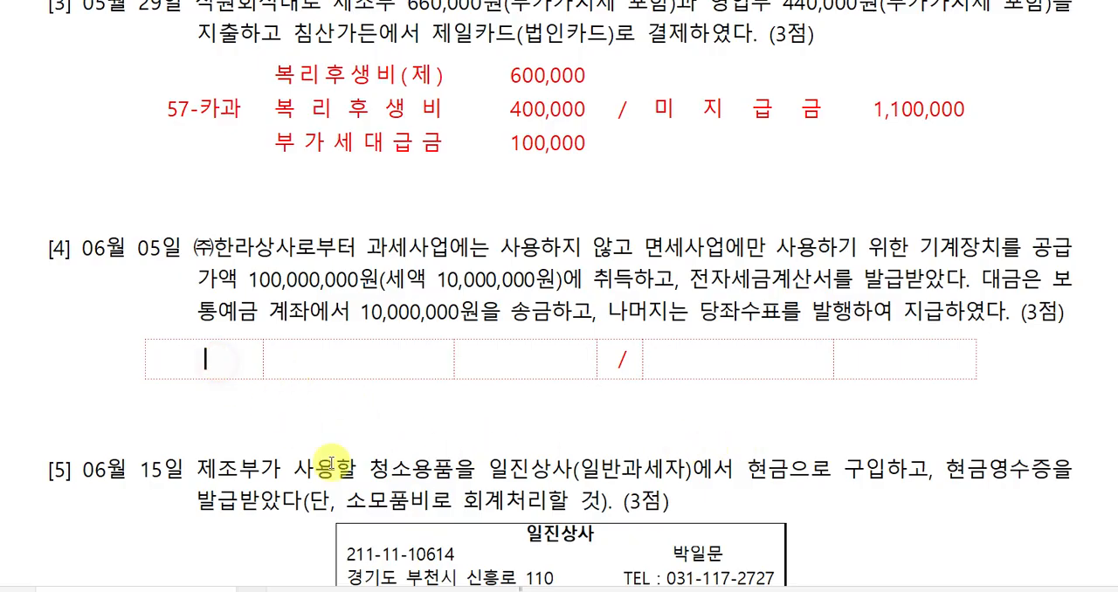
pyautogui.write('54-')
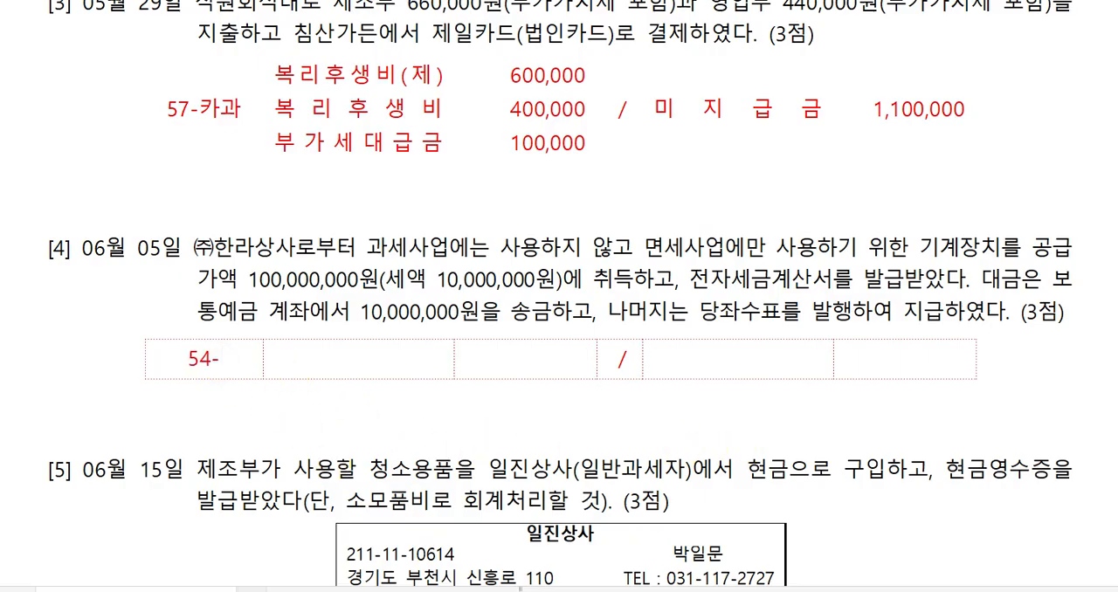
pyautogui.write('불공 ')
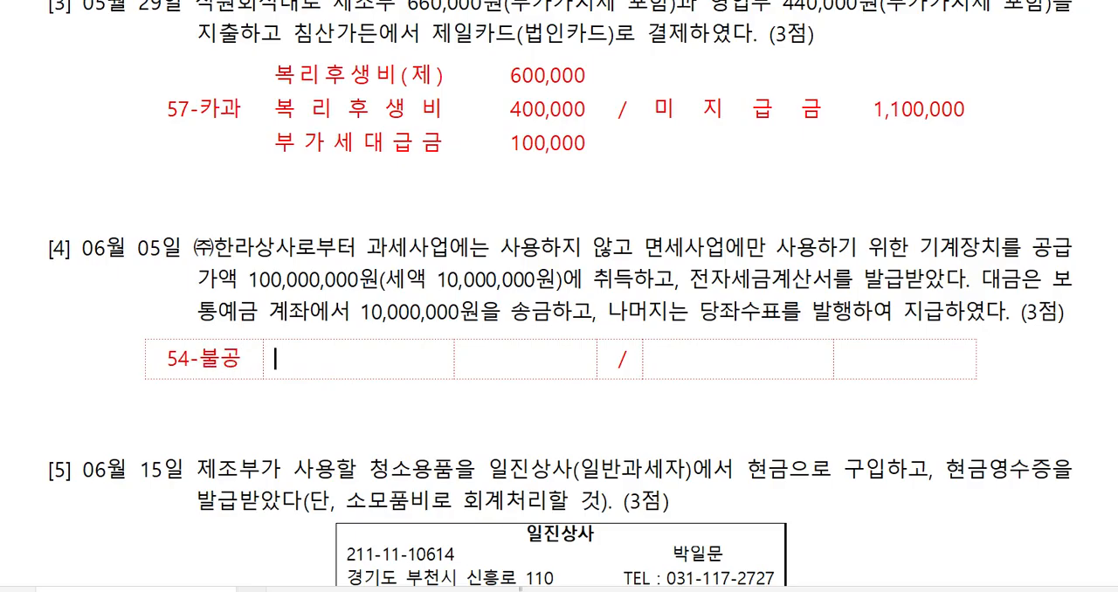
pyautogui.write('기 계 장 치')
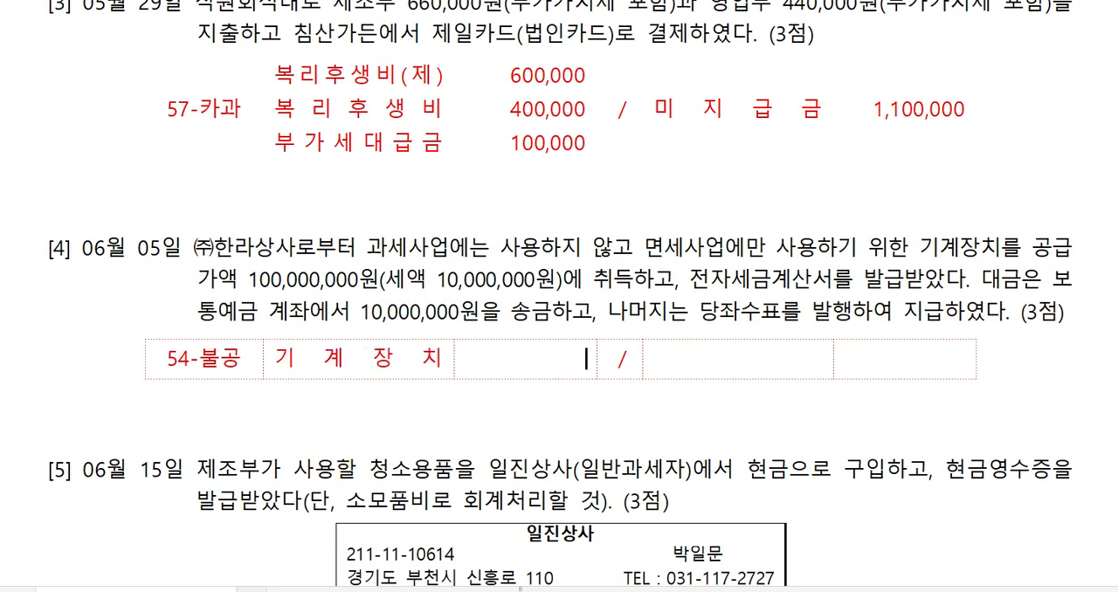
# Fill the debit side of the June 5 journal table with 기계장치 and amount 110,000,000.
pyautogui.click(259, 285)
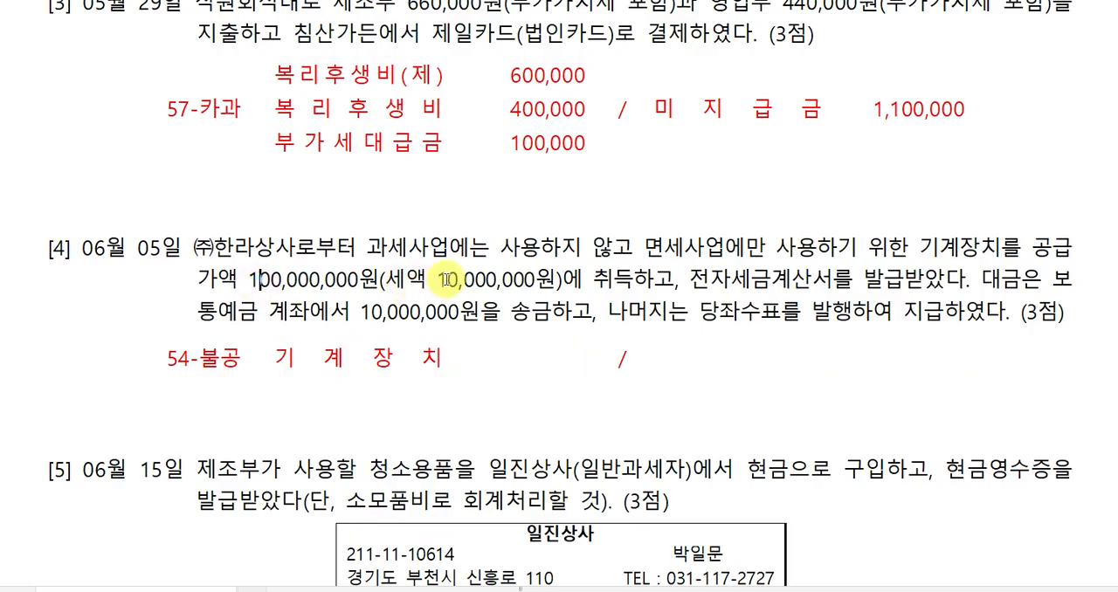
pyautogui.click(447, 279)
pyautogui.click(511, 367)
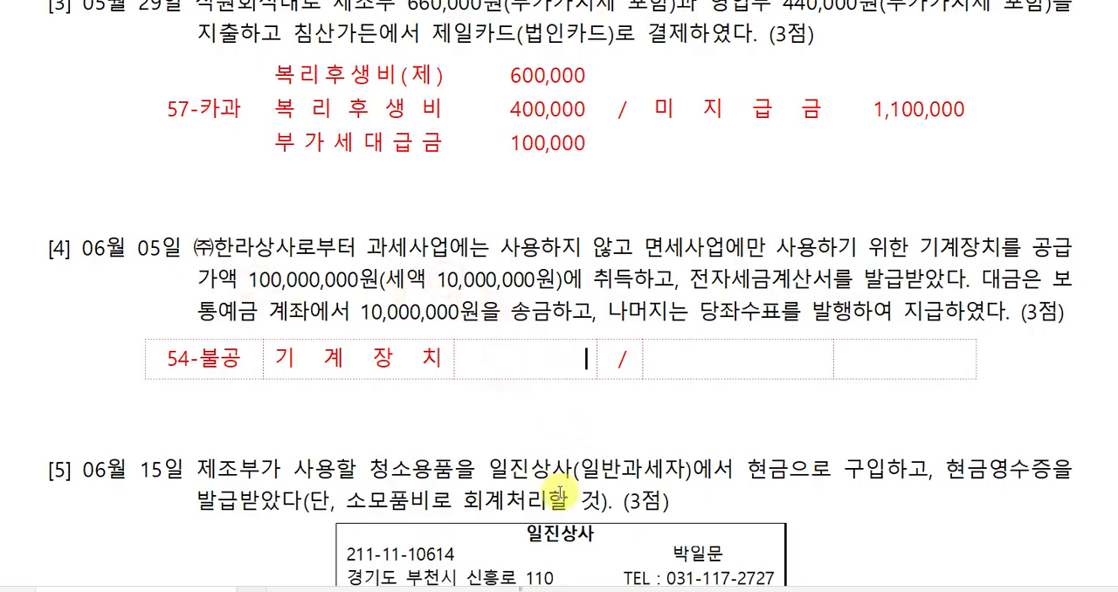
pyautogui.write('1')
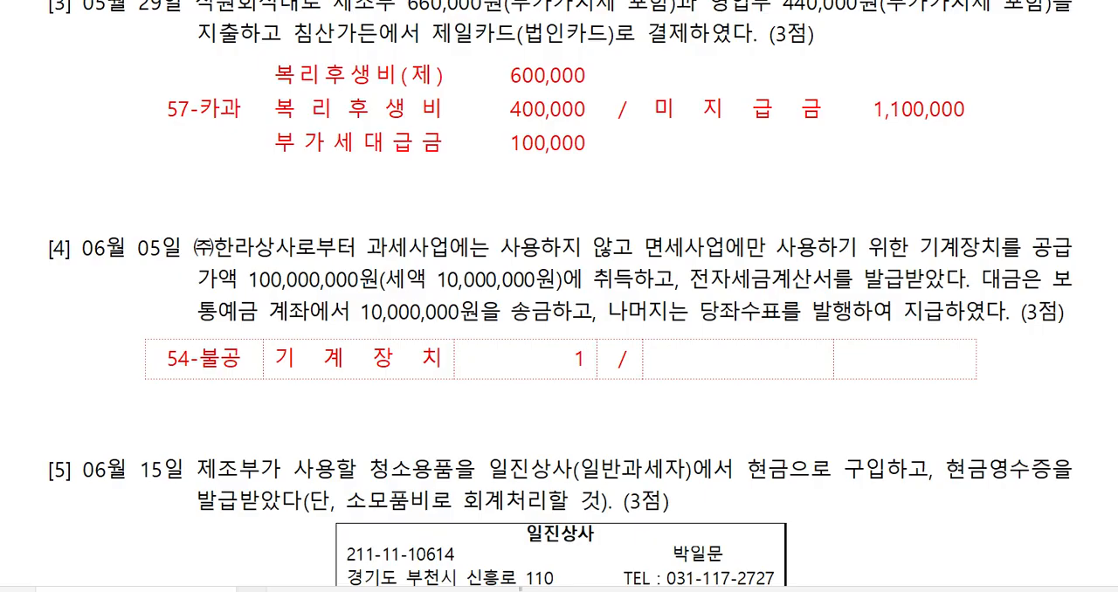
pyautogui.write('10,000,000')
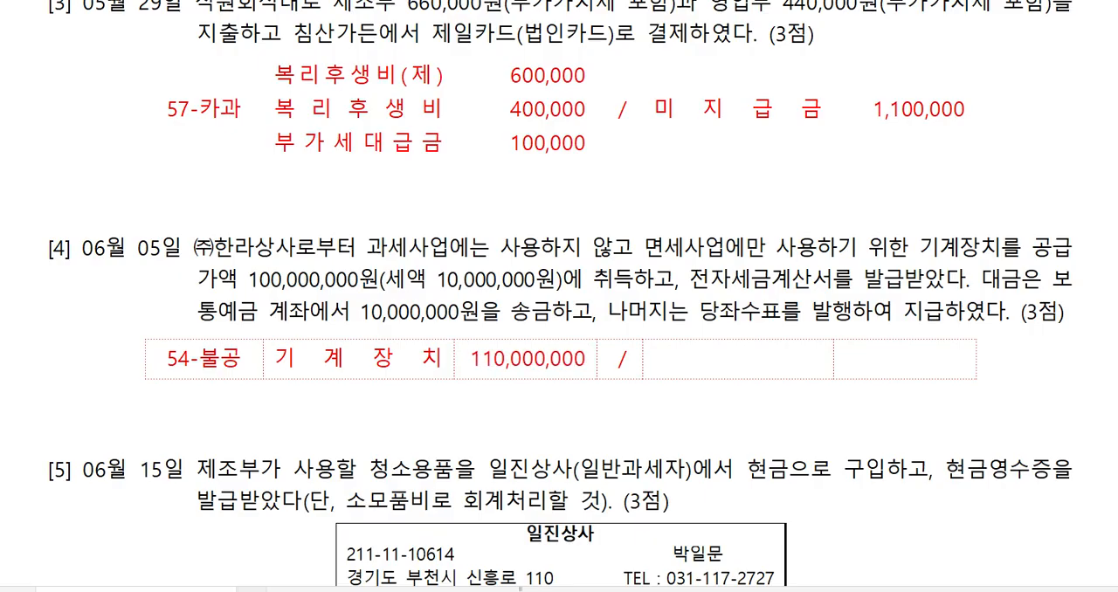
# Fill the credit side of the June 5 journal table with 보통예금 and amount 10,000,000.
pyautogui.press('Tab')
pyautogui.write('보통예')
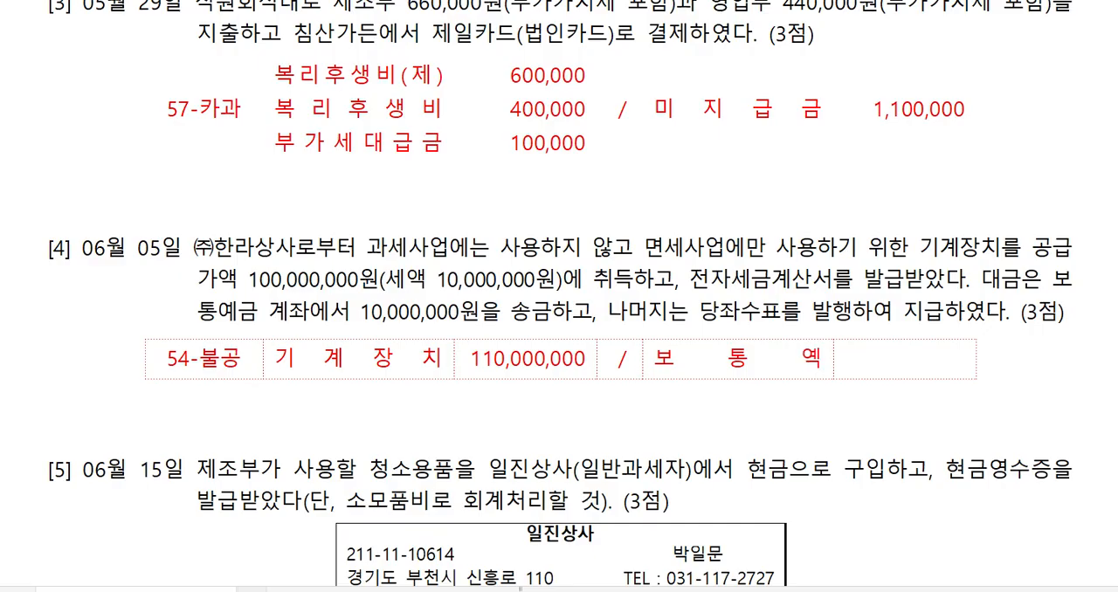
pyautogui.write('금')
pyautogui.press('Tab')
pyautogui.write('10')
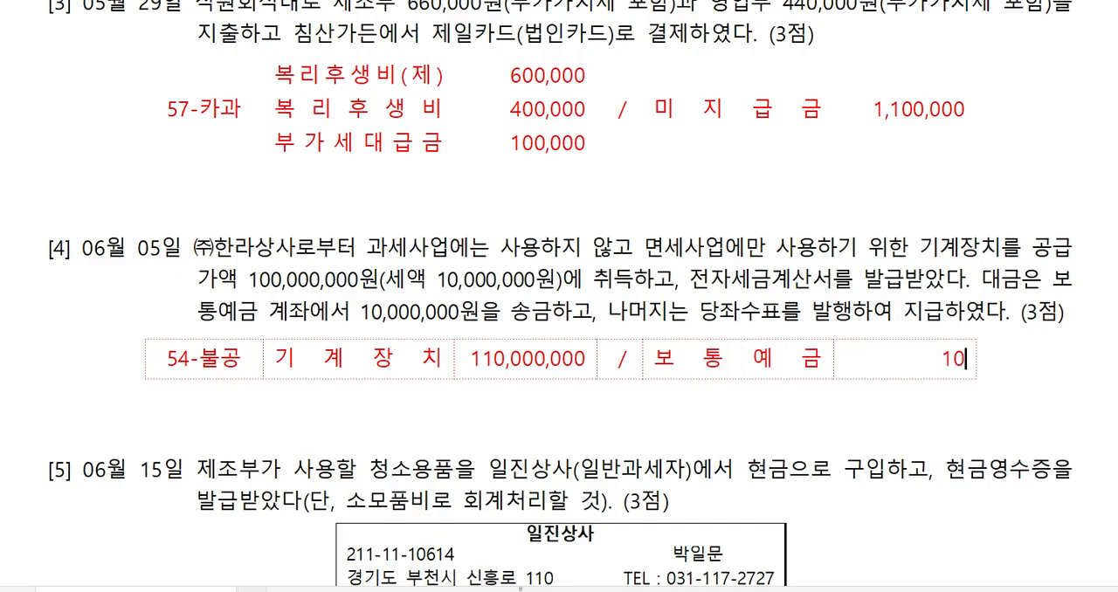
pyautogui.write(',000,000')
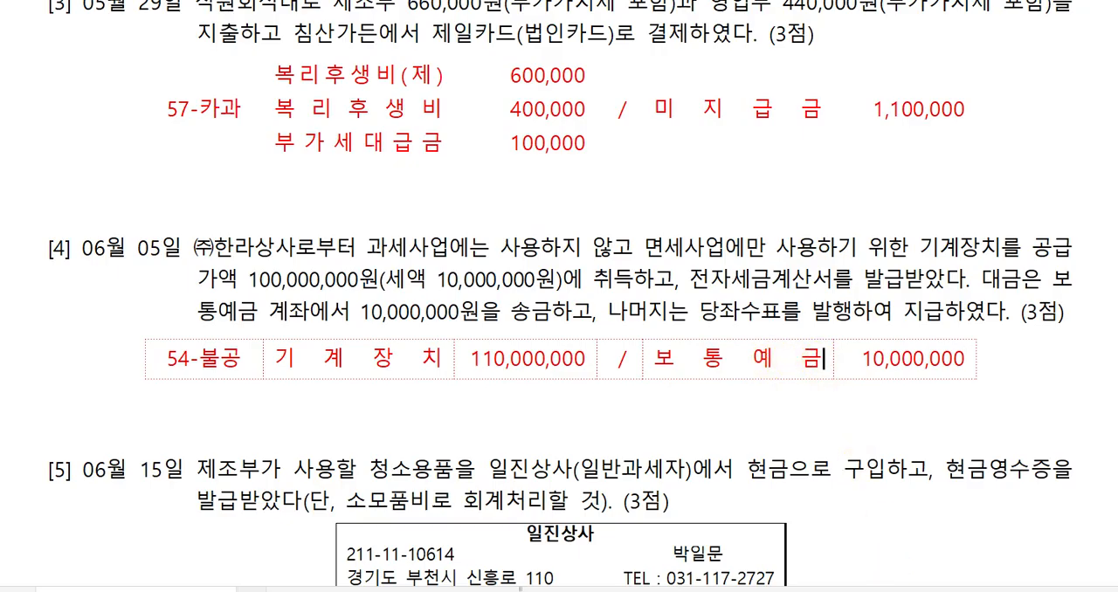
# Add a second credit line to the June 5 journal table with 당좌예금 and amount 100,000,000.
pyautogui.press('Return')
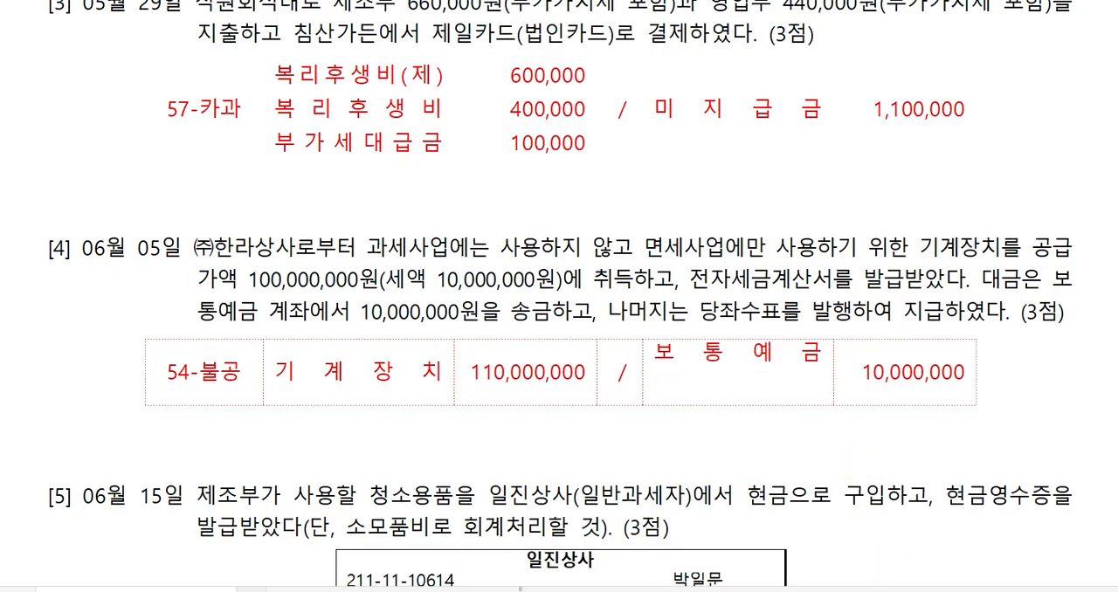
pyautogui.write('당좌예금')
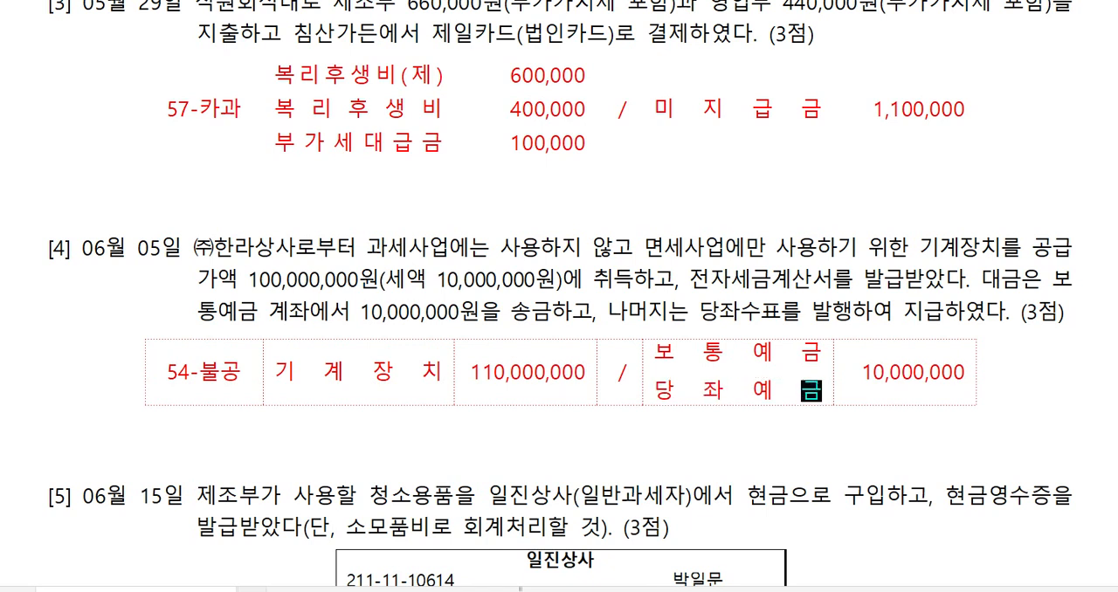
pyautogui.press('End')
pyautogui.press('Return')
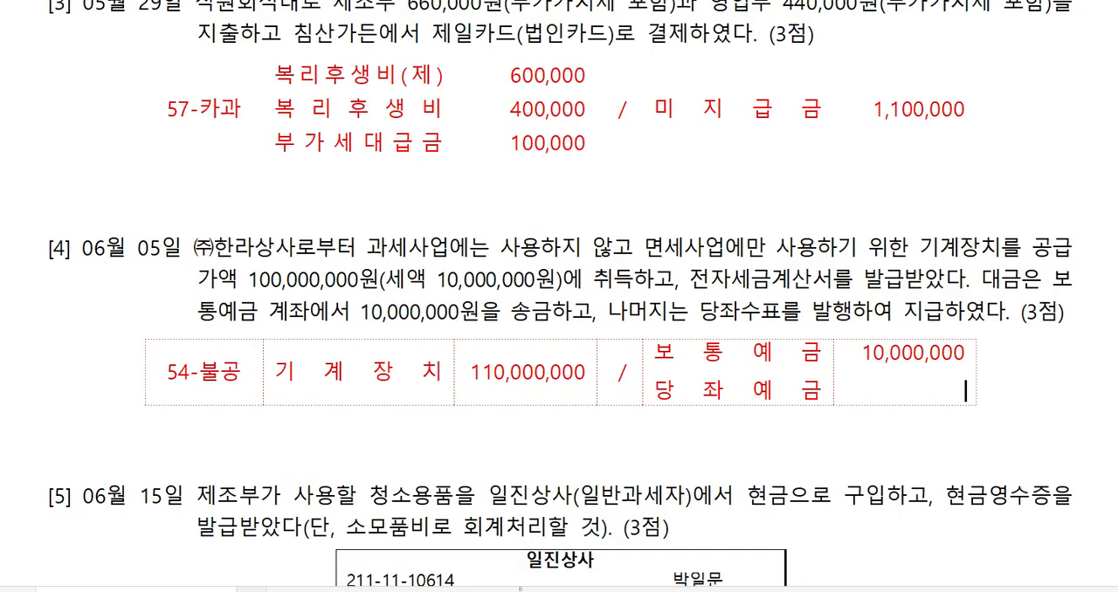
pyautogui.write('100,000,000')
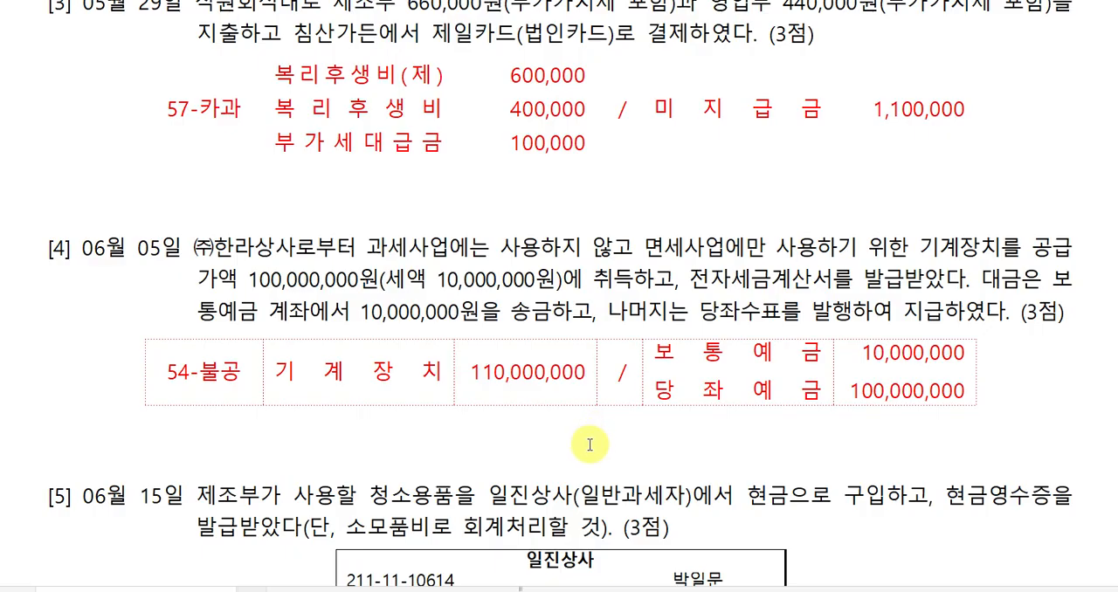
# Fill the debit side of the June 15 cleaning supplies journal table with 소모품비(제) and amount 200,000.
pyautogui.scroll(-3, 663, 434)
pyautogui.scroll(-3, 665, 434)
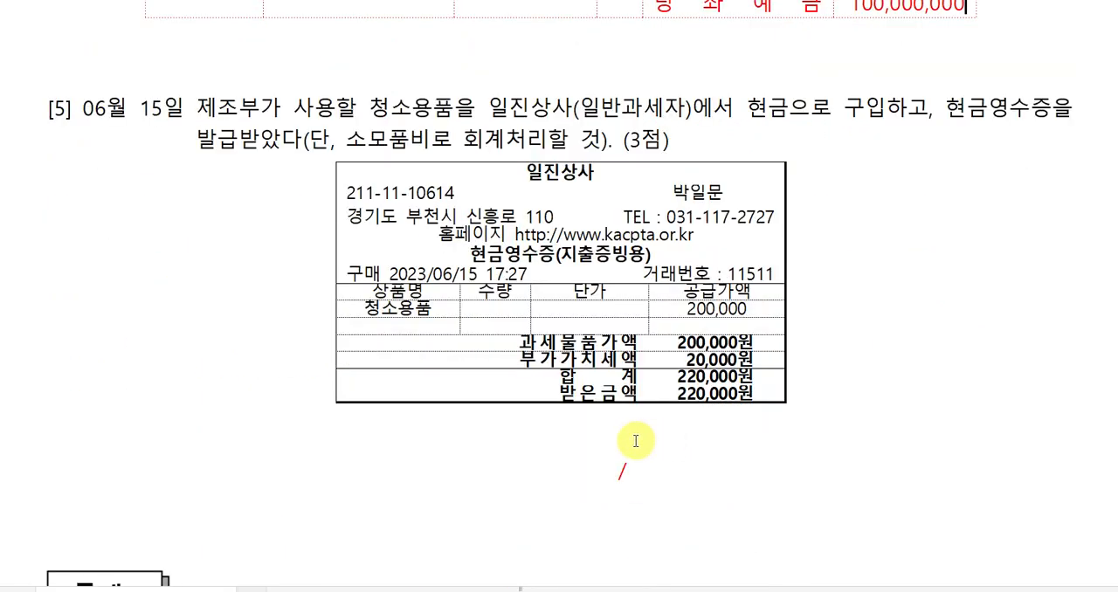
pyautogui.click(584, 469)
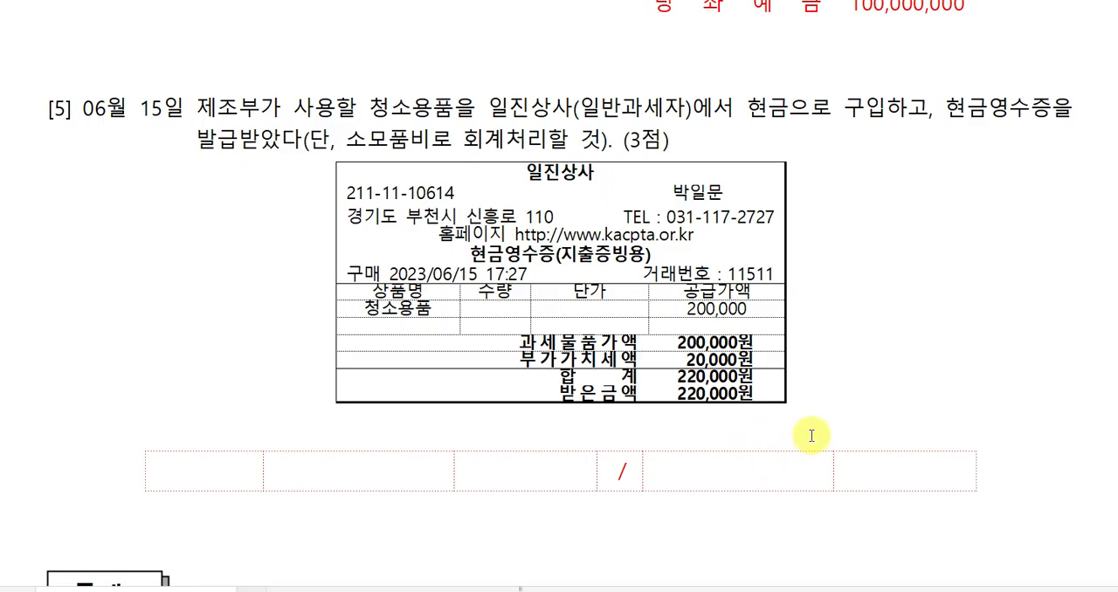
pyautogui.press('Hangul')
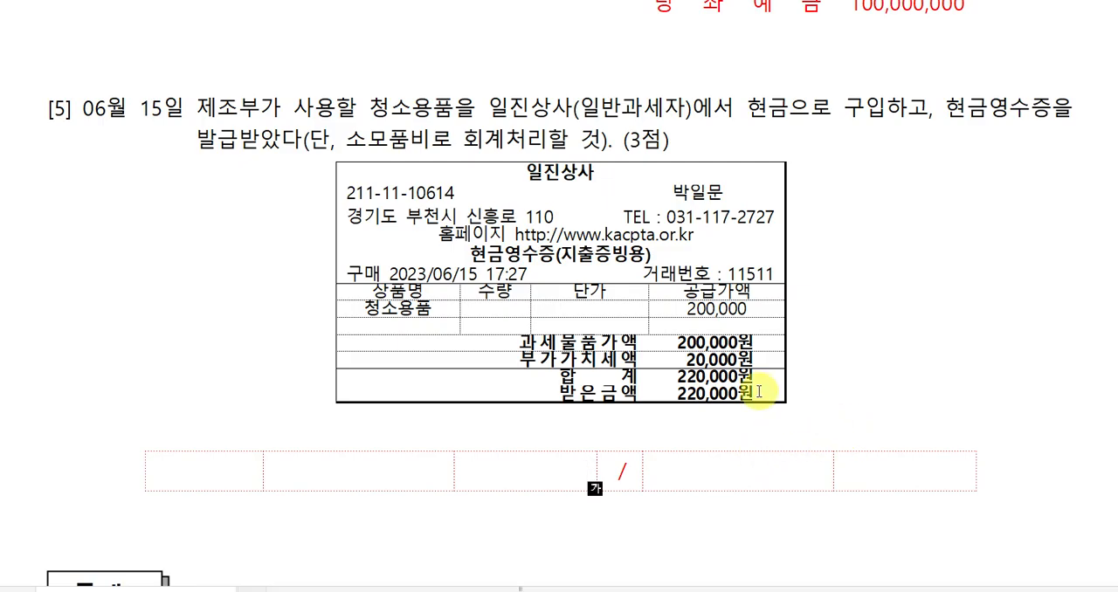
pyautogui.click(387, 465)
pyautogui.write('솜')
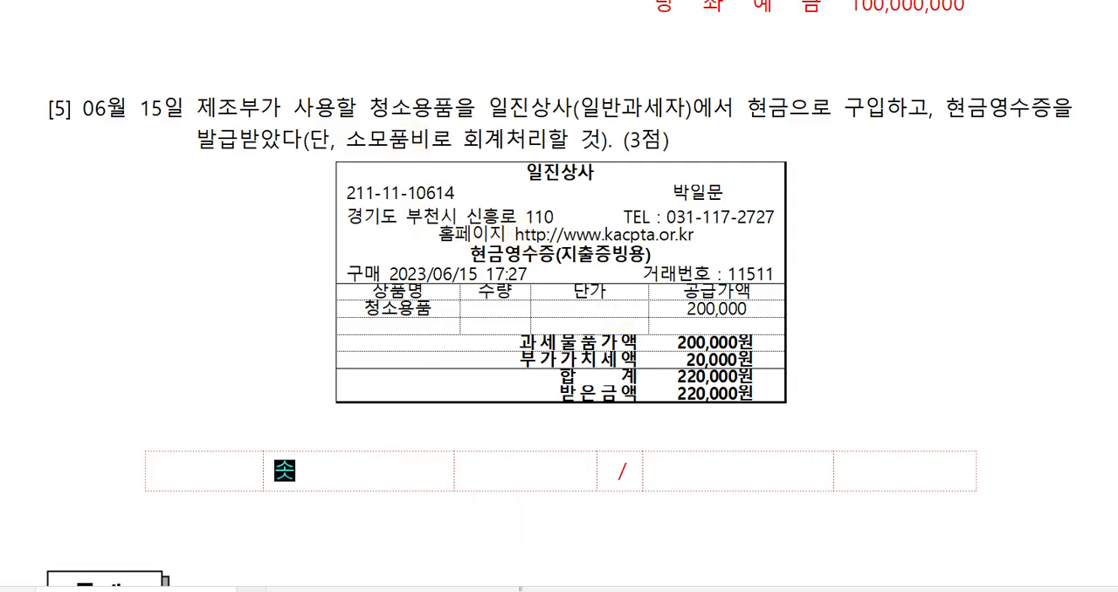
pyautogui.write('모품')
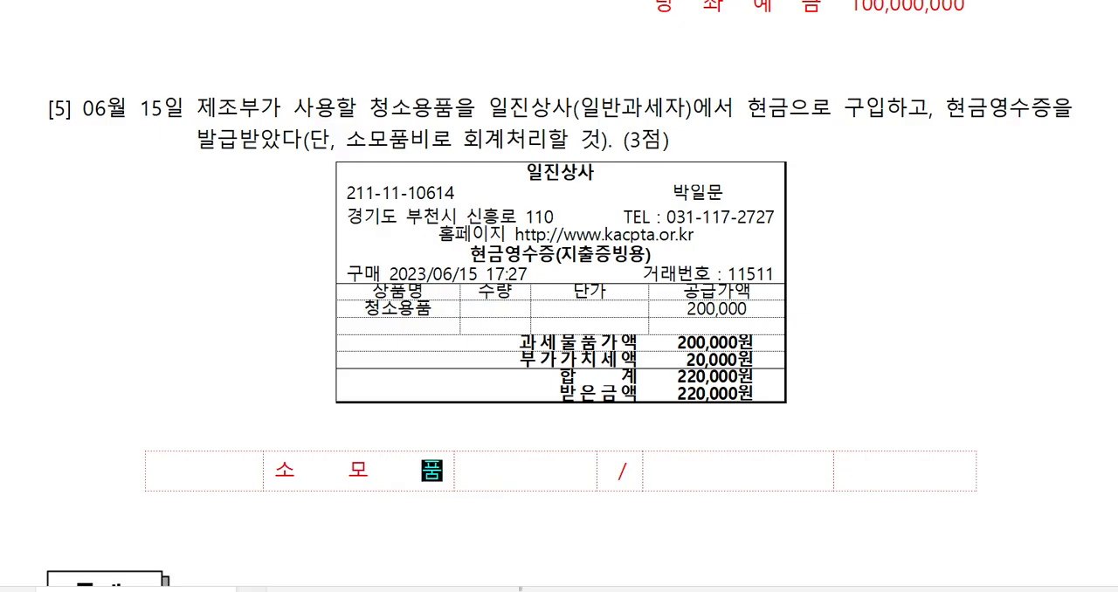
pyautogui.write('비(')
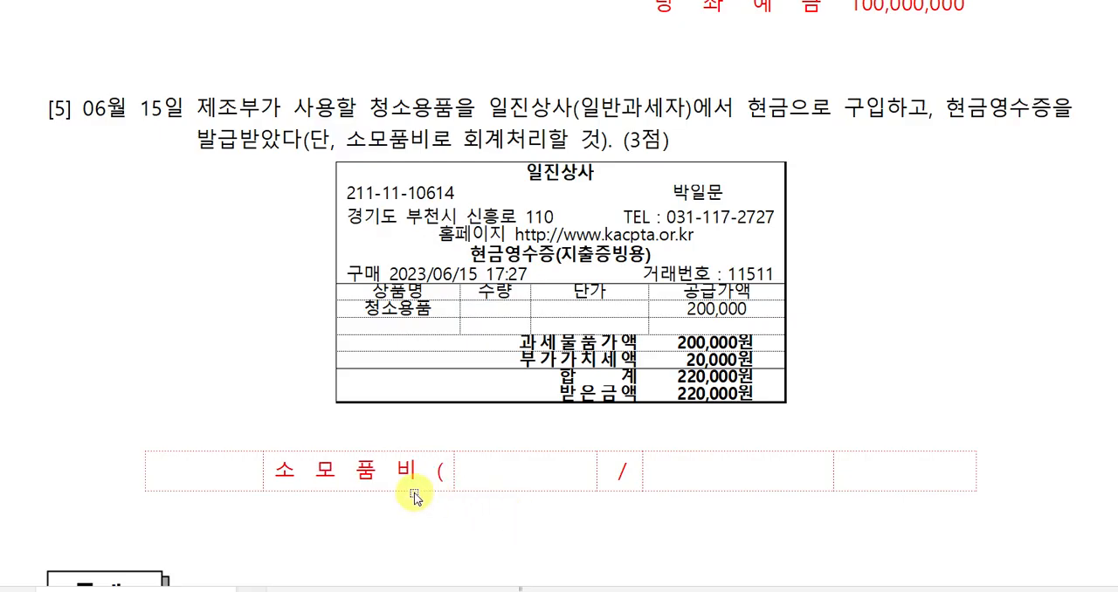
pyautogui.moveTo(193, 110); pyautogui.dragTo(260, 109)
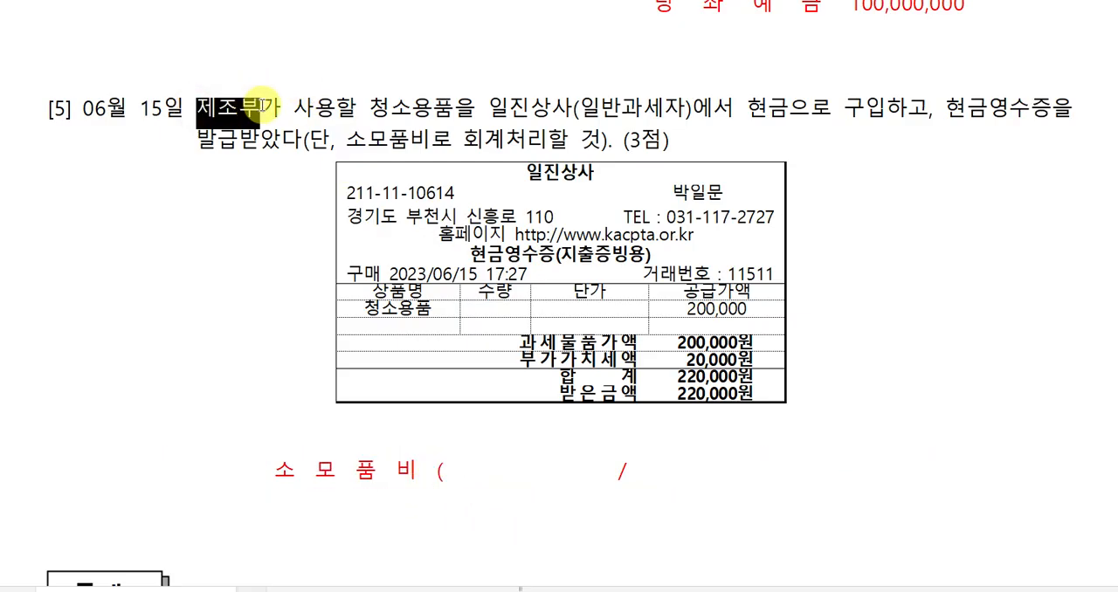
pyautogui.click(428, 472)
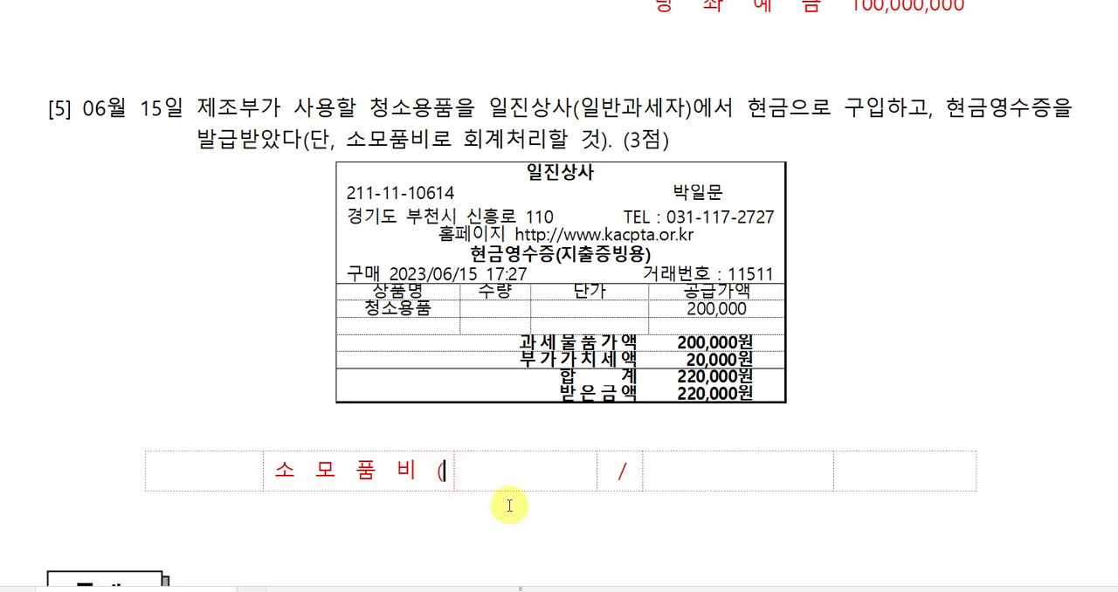
pyautogui.write('제)')
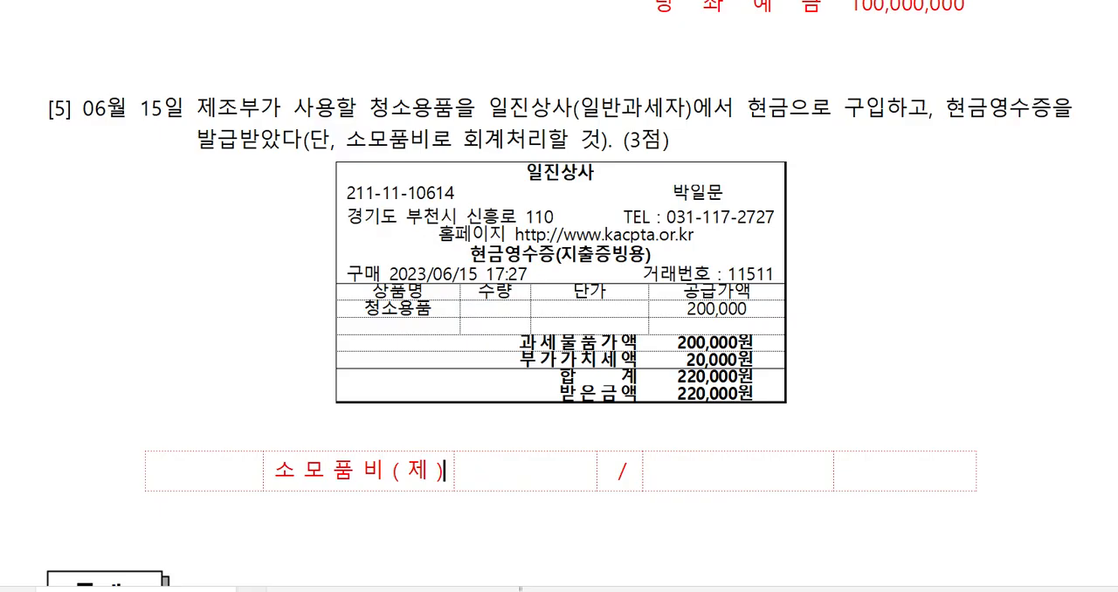
pyautogui.press('Tab')
pyautogui.write('200,000')
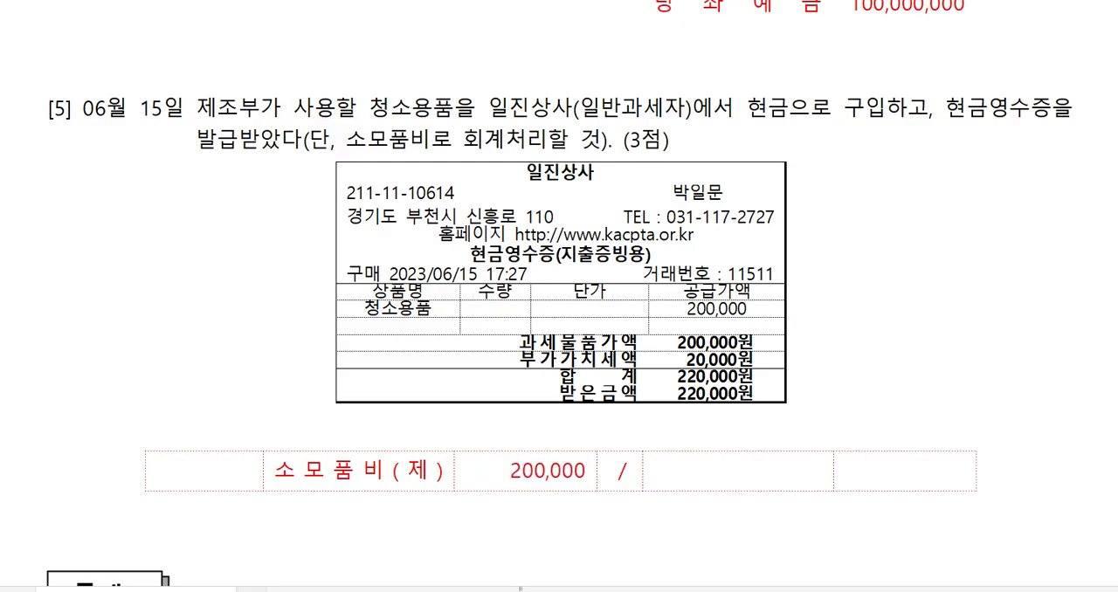
# Add a second debit line to the June 15 journal table with 부가세대급금 and amount 20,000.
pyautogui.click(443, 468)
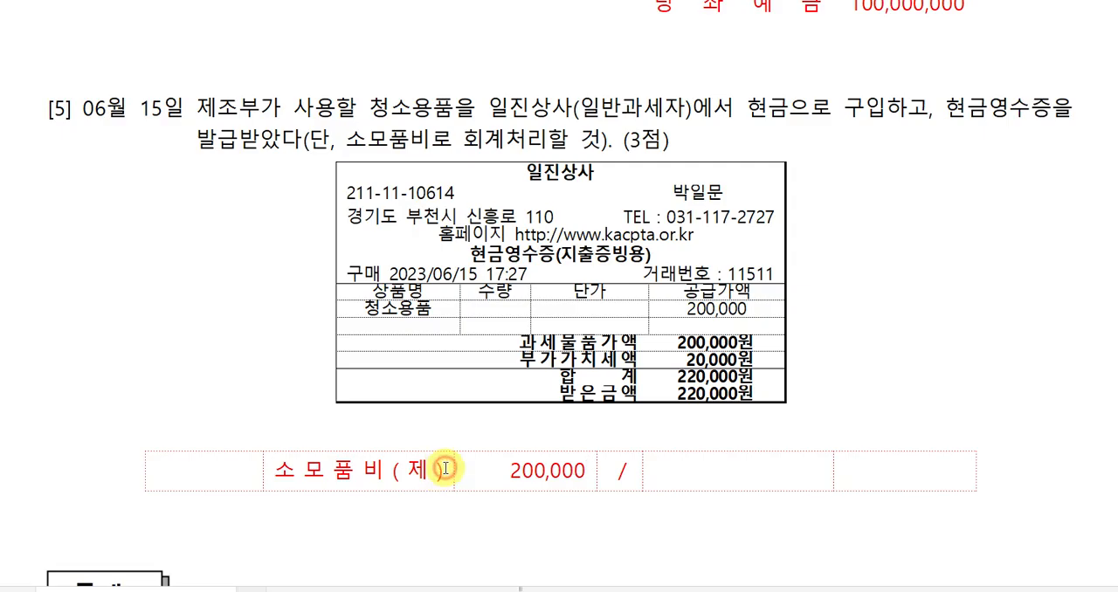
pyautogui.press('Return')
pyautogui.write('부')
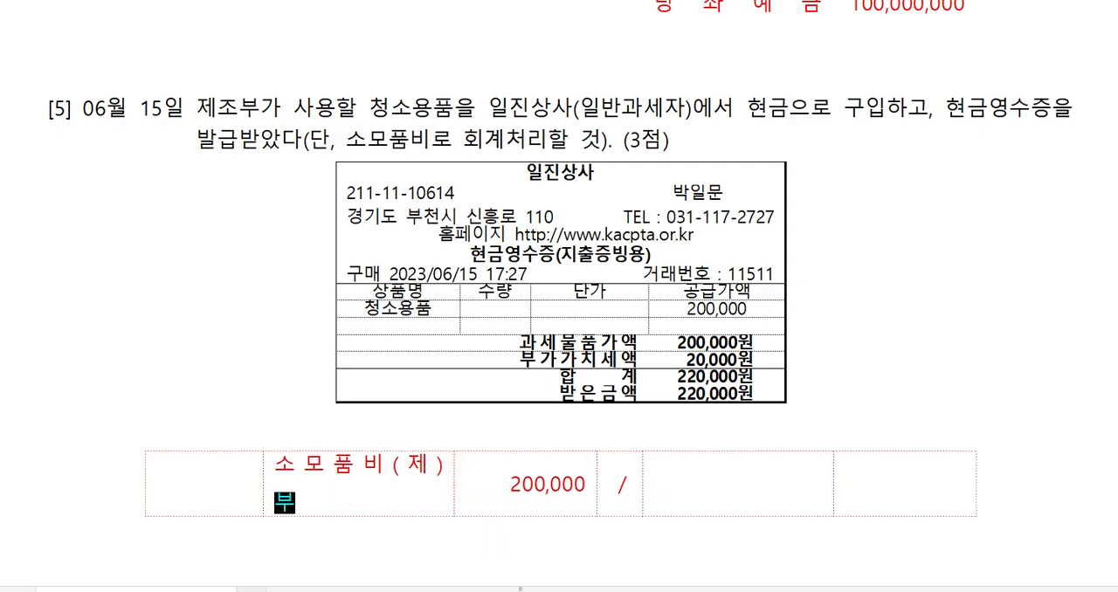
pyautogui.write('가섿대급그')
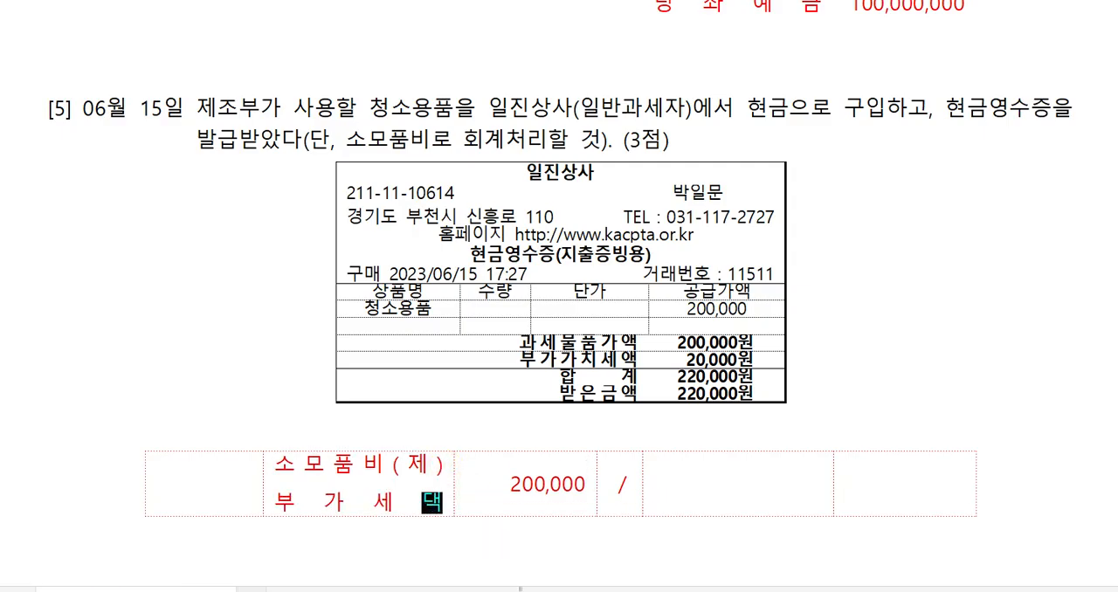
pyautogui.press('Tab')
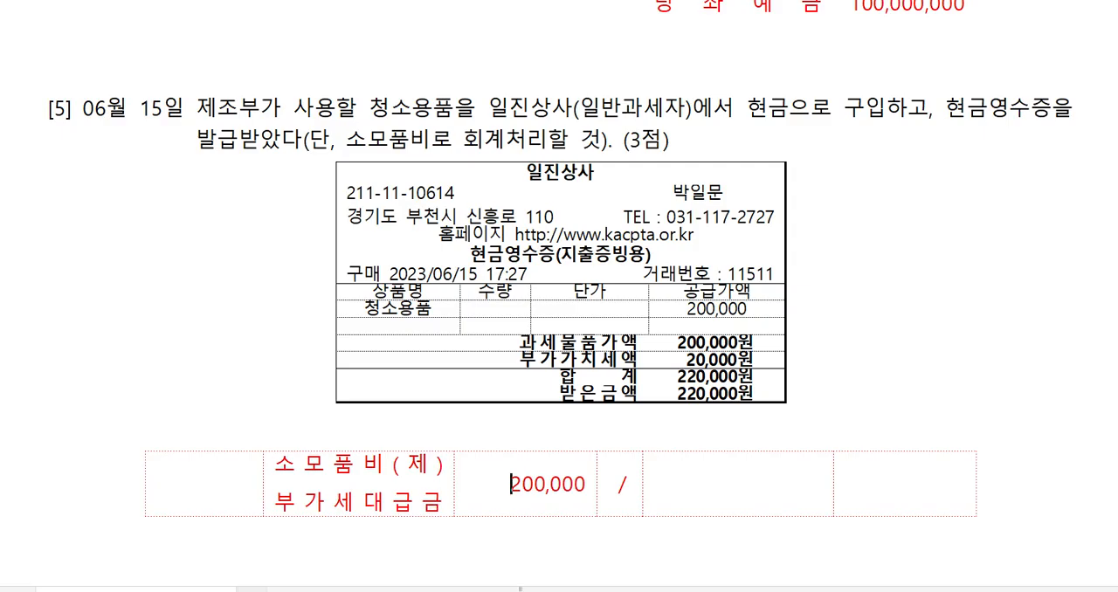
pyautogui.press('End')
pyautogui.press('Return')
pyautogui.write('20,000')
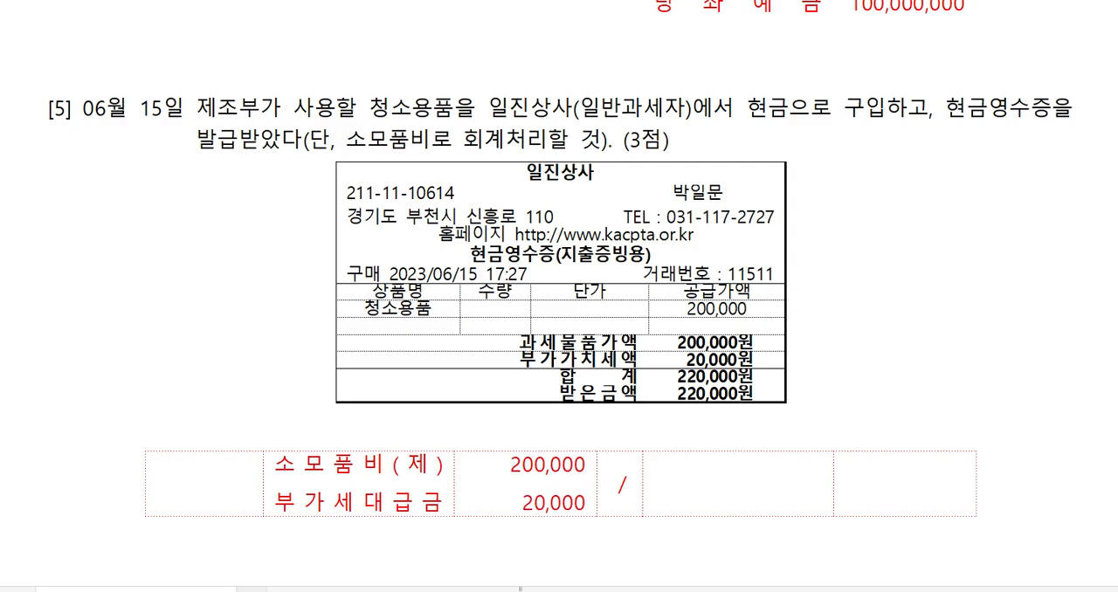
# Fill the credit side of the June 15 journal table with 현금 and amount 220,000.
pyautogui.click(678, 484)
pyautogui.write('현금')
pyautogui.press('Tab')
pyautogui.write('220,000')
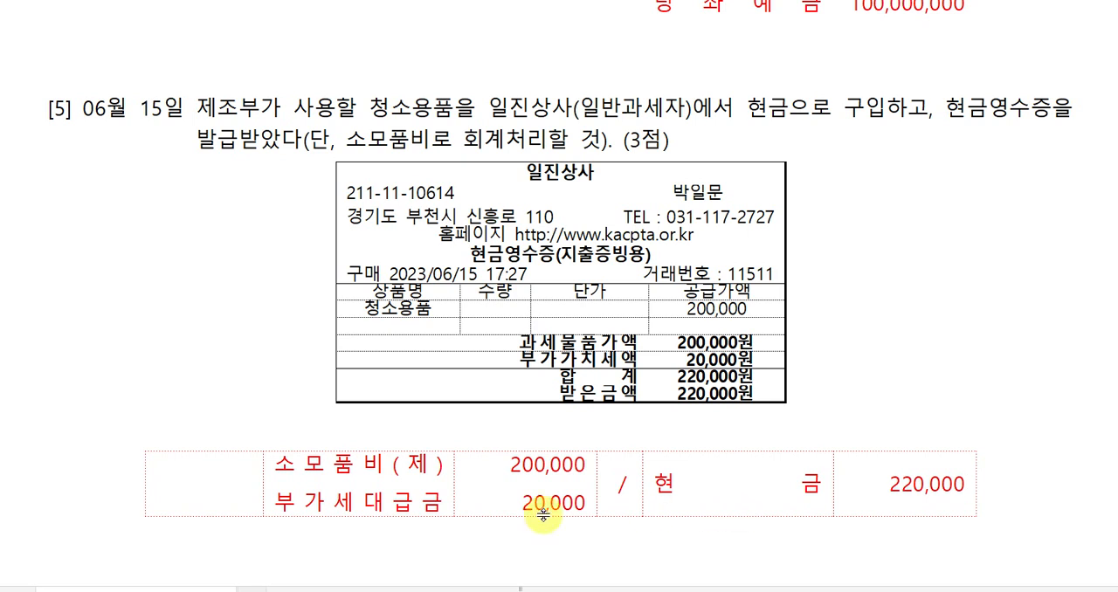
# Label the June 15 journal table's transaction type as 61-현과 in its empty first cell.
pyautogui.click(212, 476)
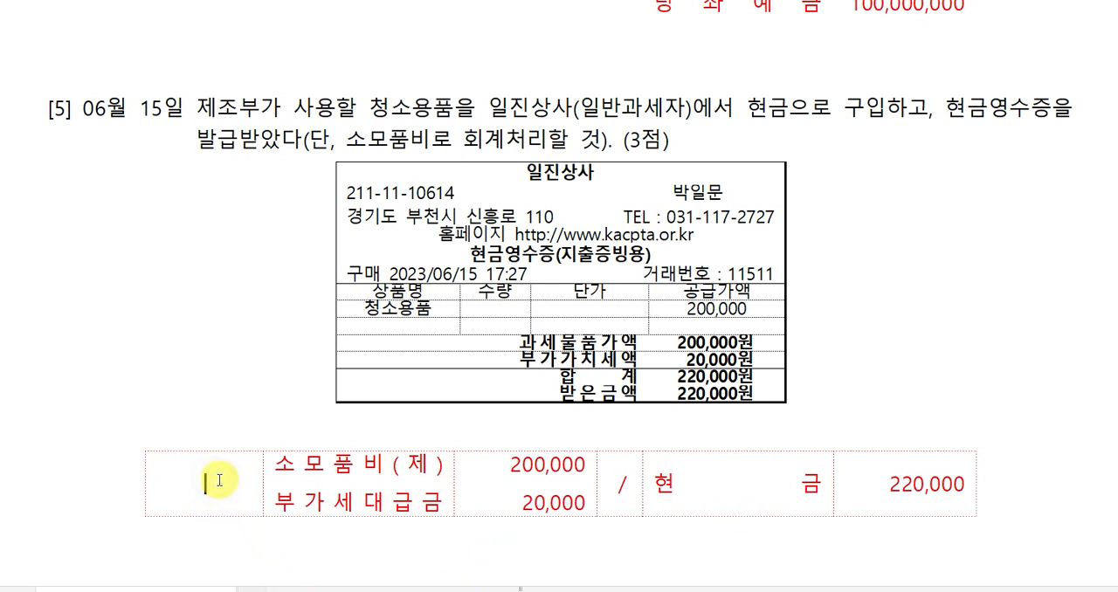
pyautogui.write('61-')
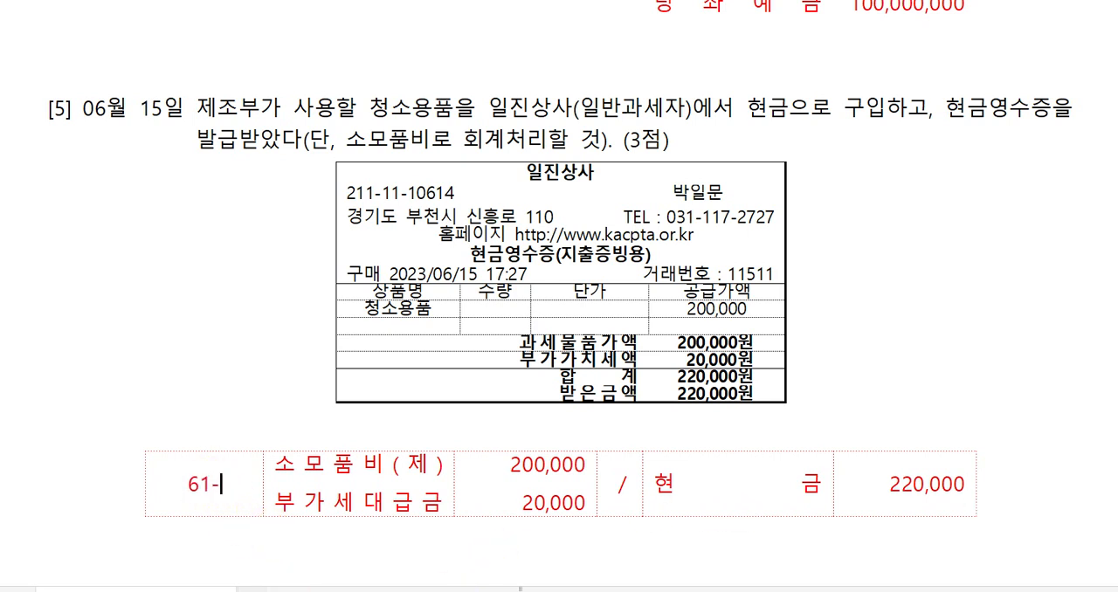
pyautogui.write('현과')
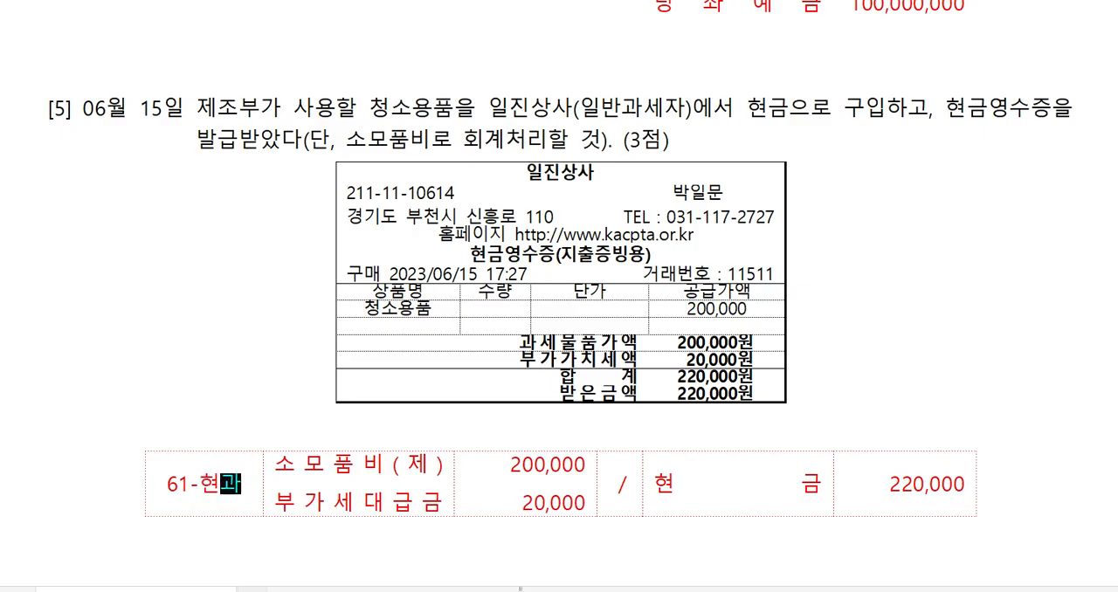
# Return to question [1] of 문제2 in the exam document, and open 매입매출전표입력 in the 케이렙 accounting program.
pyautogui.scroll(-3, 276, 489)
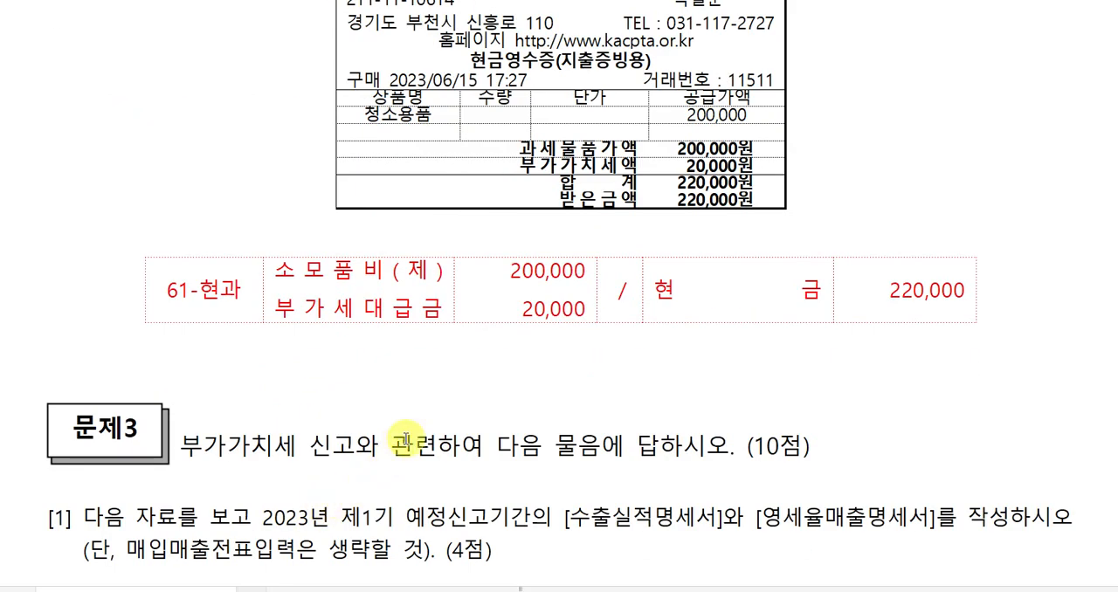
pyautogui.scroll(3, 419, 428)
pyautogui.scroll(5, 515, 441)
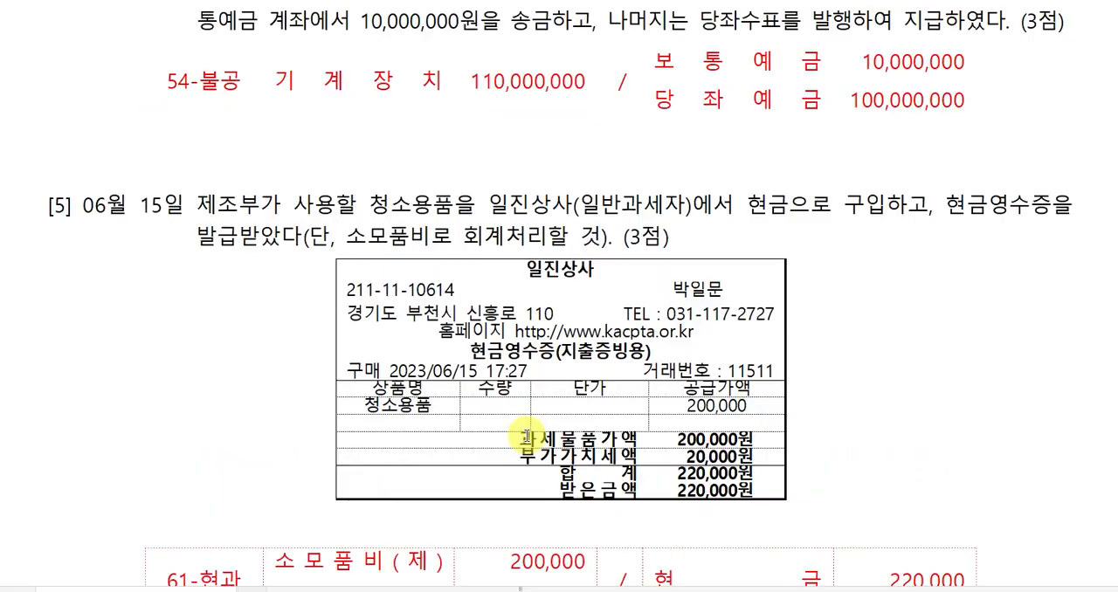
pyautogui.scroll(3, 526, 436)
pyautogui.scroll(8, 551, 449)
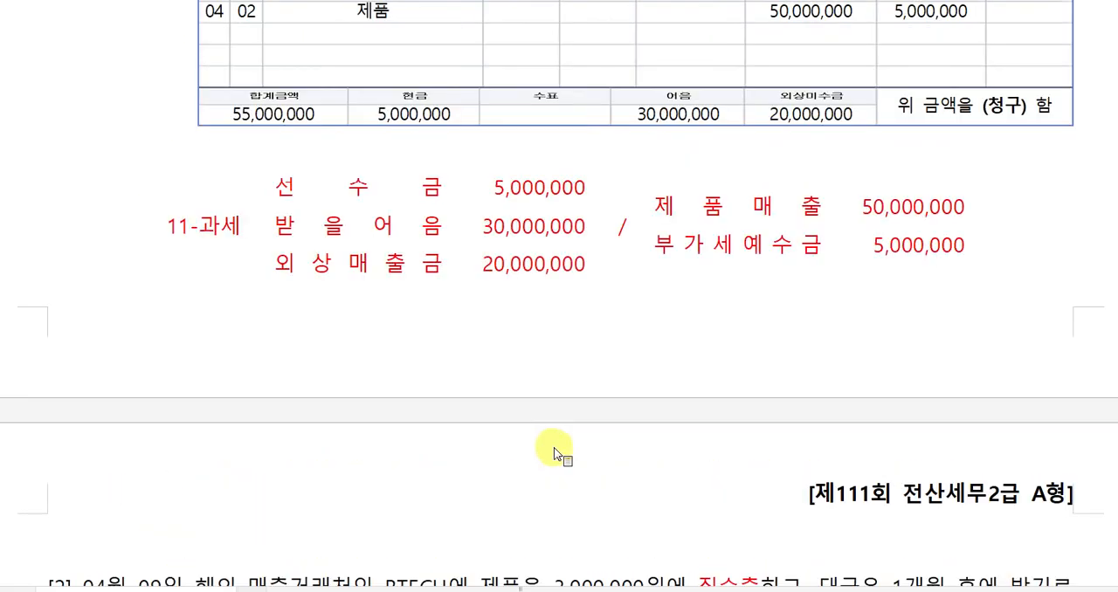
pyautogui.scroll(3, 599, 452)
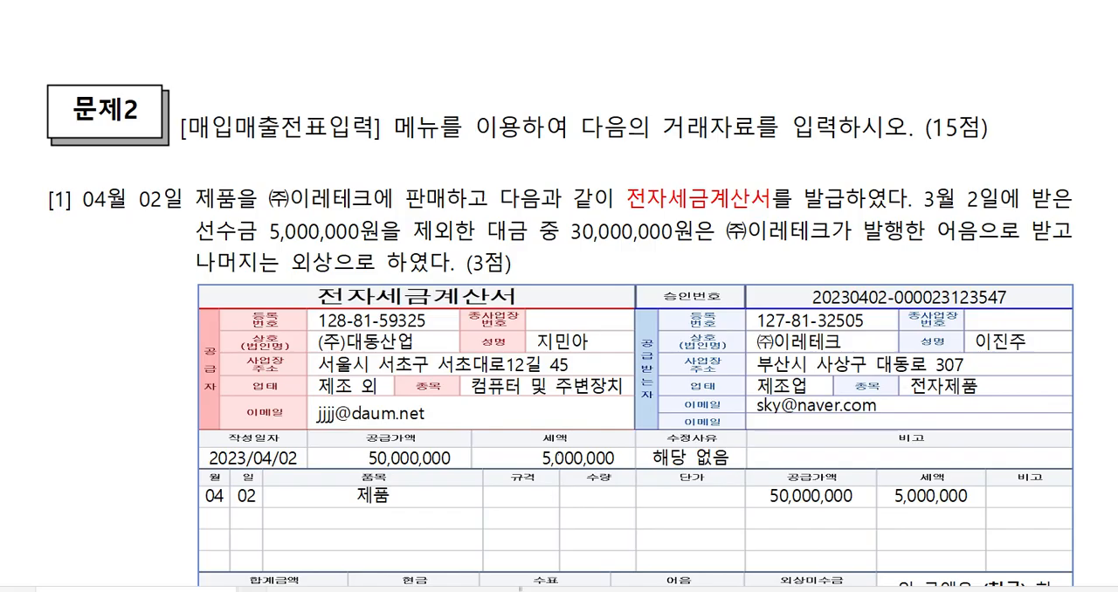
pyautogui.hotkey('alt', 'Tab')
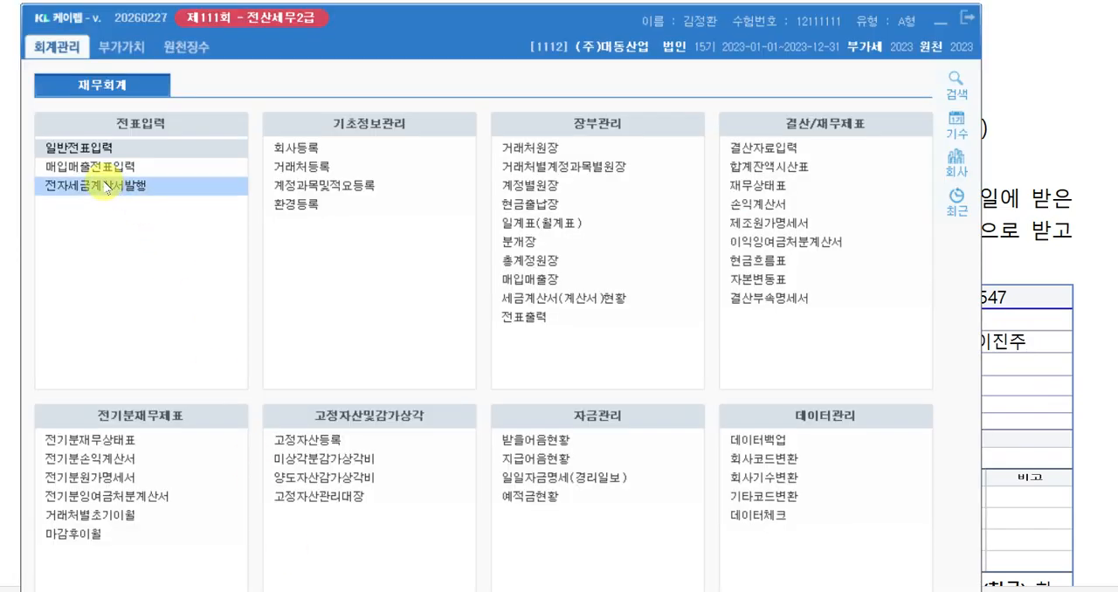
pyautogui.click(120, 168)
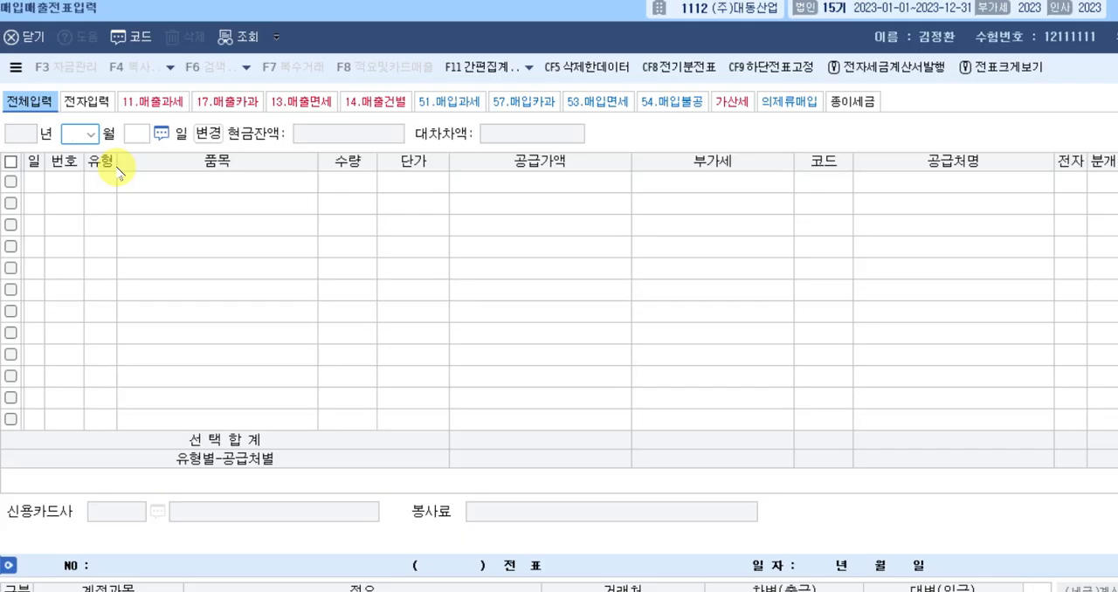
# Start a voucher dated April 2 and set its transaction type to 11 (매출 과세).
pyautogui.write('04')
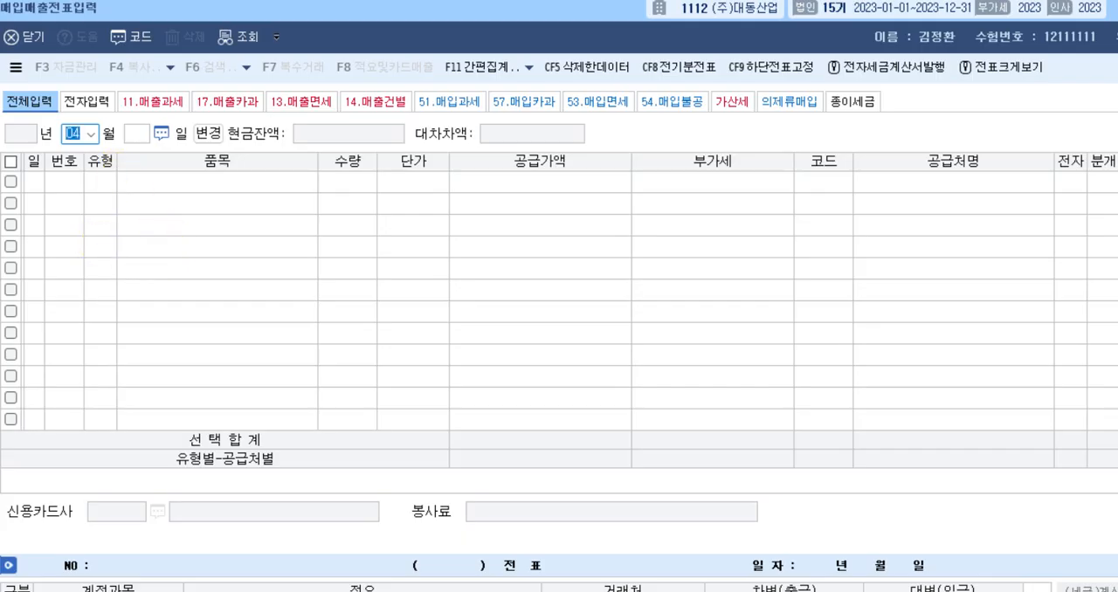
pyautogui.press('Return')
pyautogui.write('0')
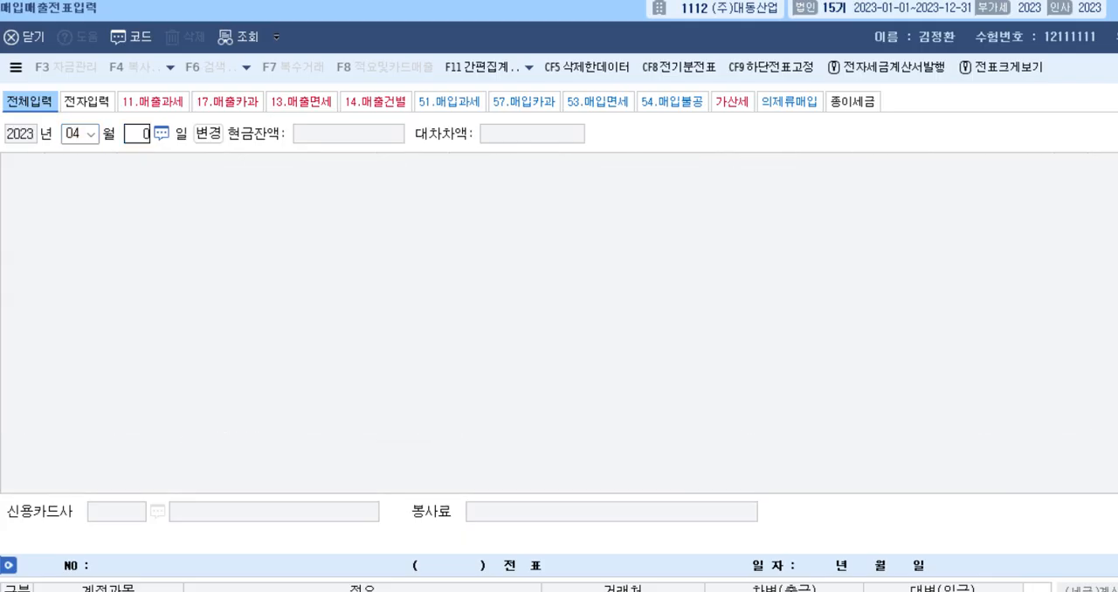
pyautogui.write('2')
pyautogui.press('Return')
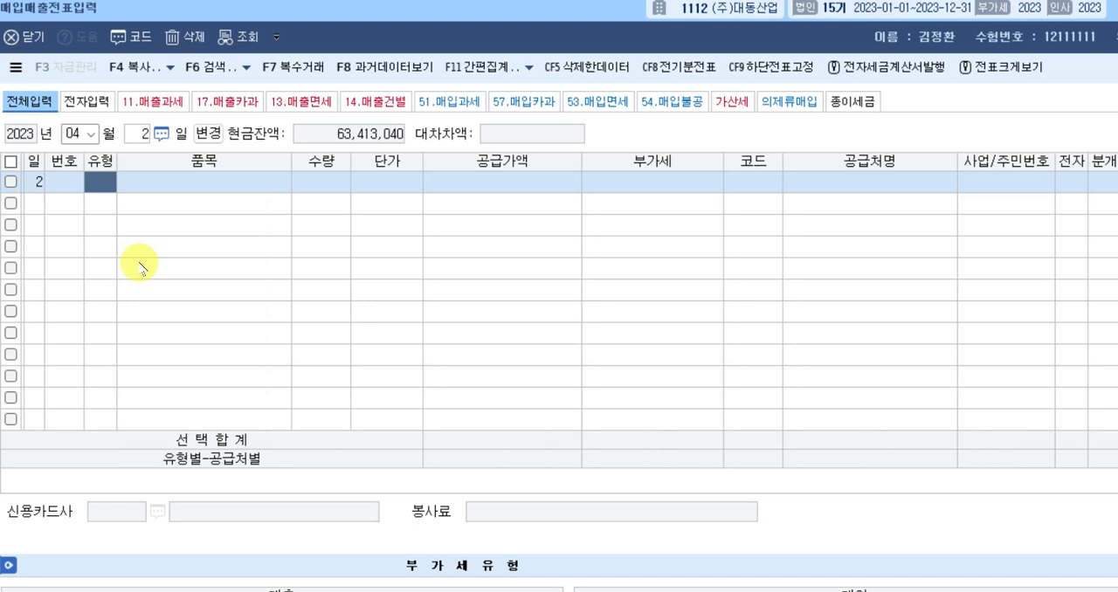
pyautogui.write('11')
pyautogui.press('Return')
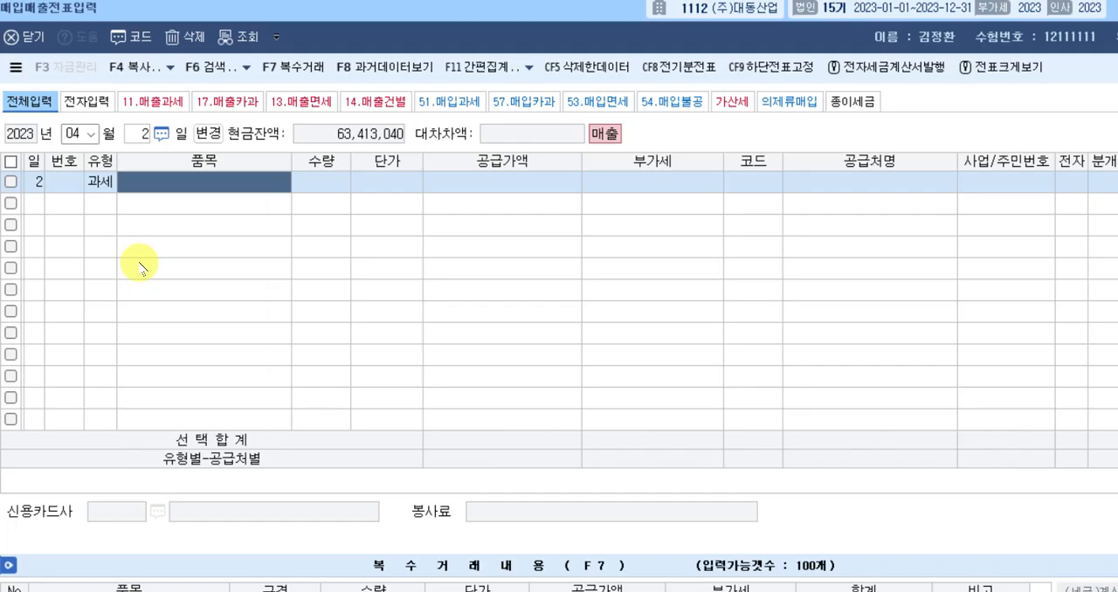
# Enter 제품 as the item of the April 2 sale, without any stray characters.
pyautogui.write('asd')
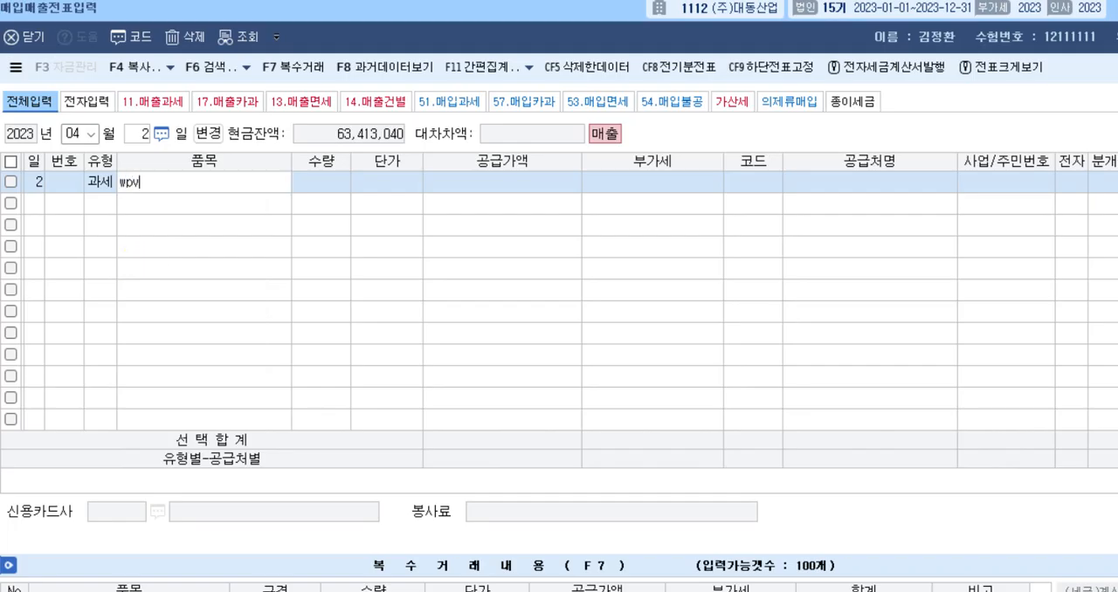
pyautogui.press('BackSpace')
pyautogui.press('BackSpace')
pyautogui.press('BackSpace')
pyautogui.write('제품₩')
pyautogui.press('Return')
pyautogui.press('Left')
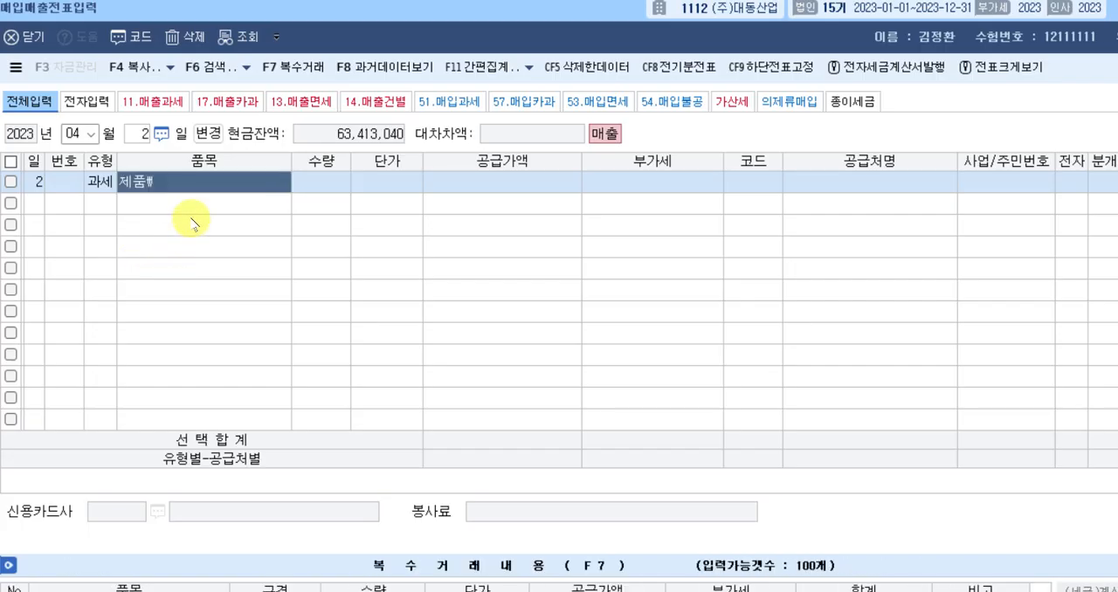
pyautogui.click(182, 183)
pyautogui.press('Right')
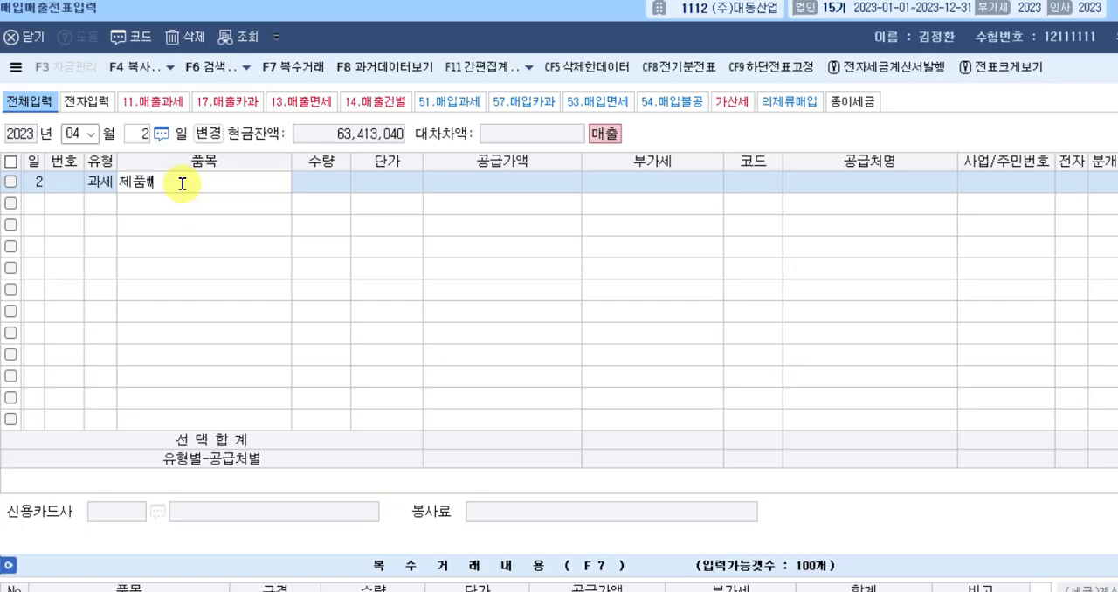
pyautogui.press('BackSpace')
pyautogui.press('Return')
pyautogui.press('Return')
pyautogui.press('Return')
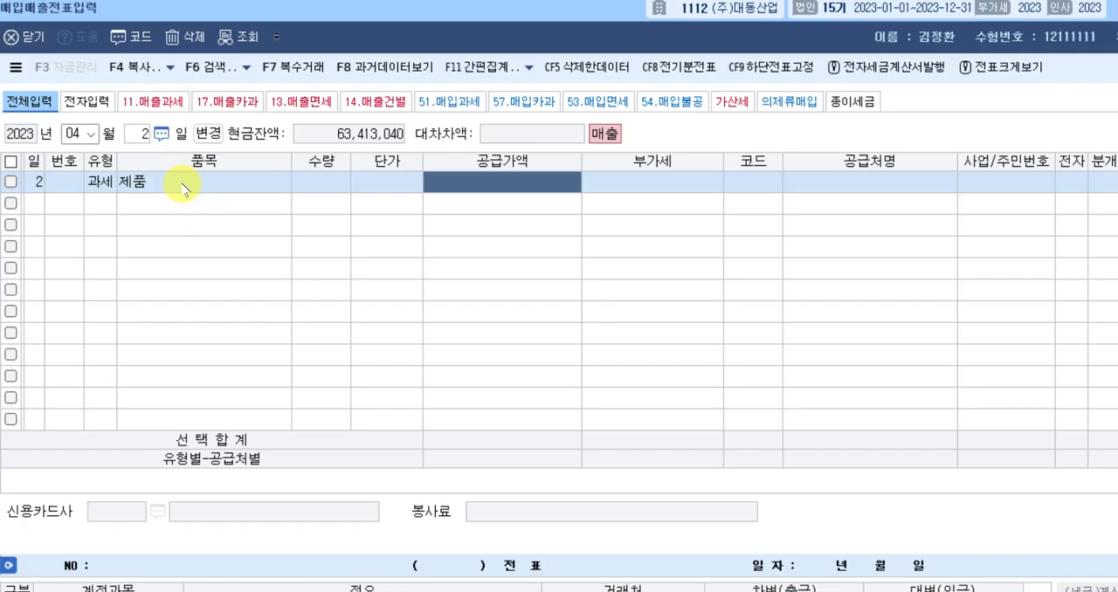
# Leave quantity and unit price blank and enter a supply amount of 50,000,000, accepting the calculated 부가세.
pyautogui.write('50000000')
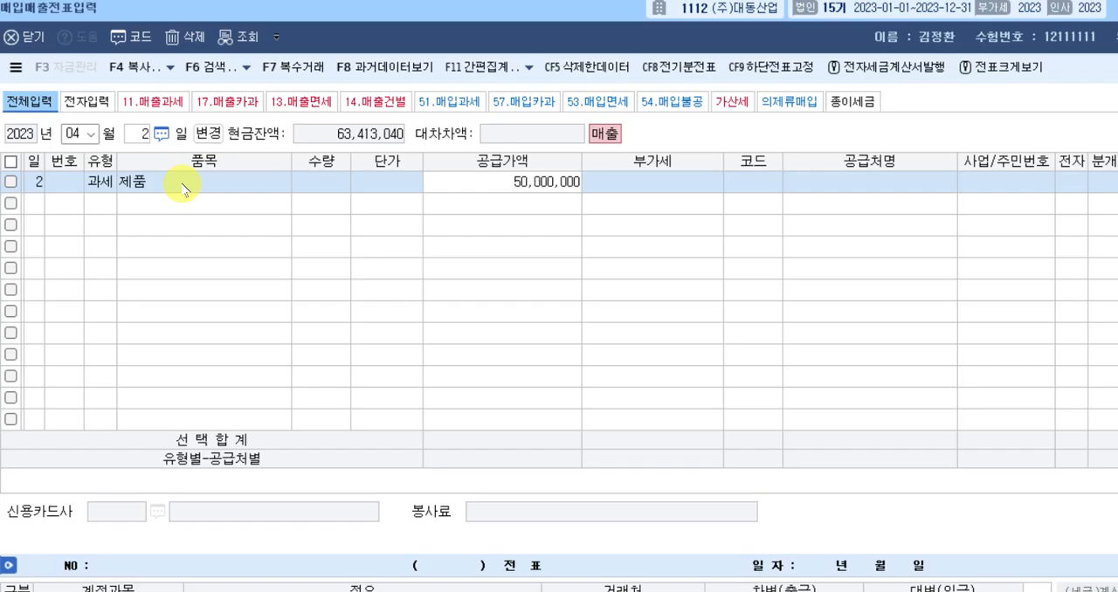
pyautogui.press('Return')
pyautogui.press('Return')
pyautogui.press('Return')
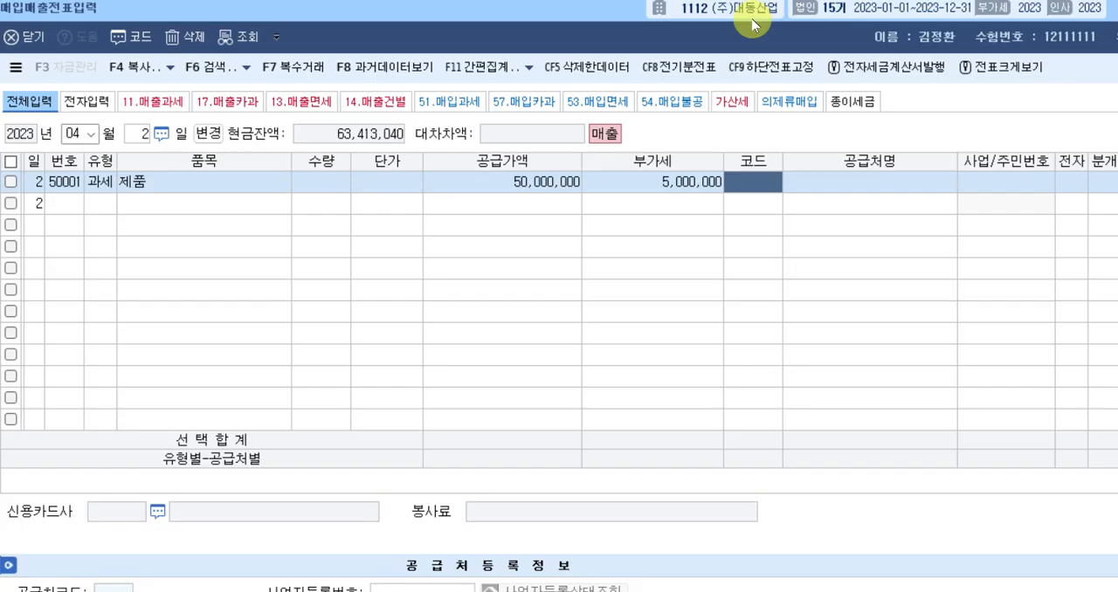
# Look up 이레 in the trading partner list and assign (주)이레테크 to the April 2 sale.
pyautogui.write('이레')
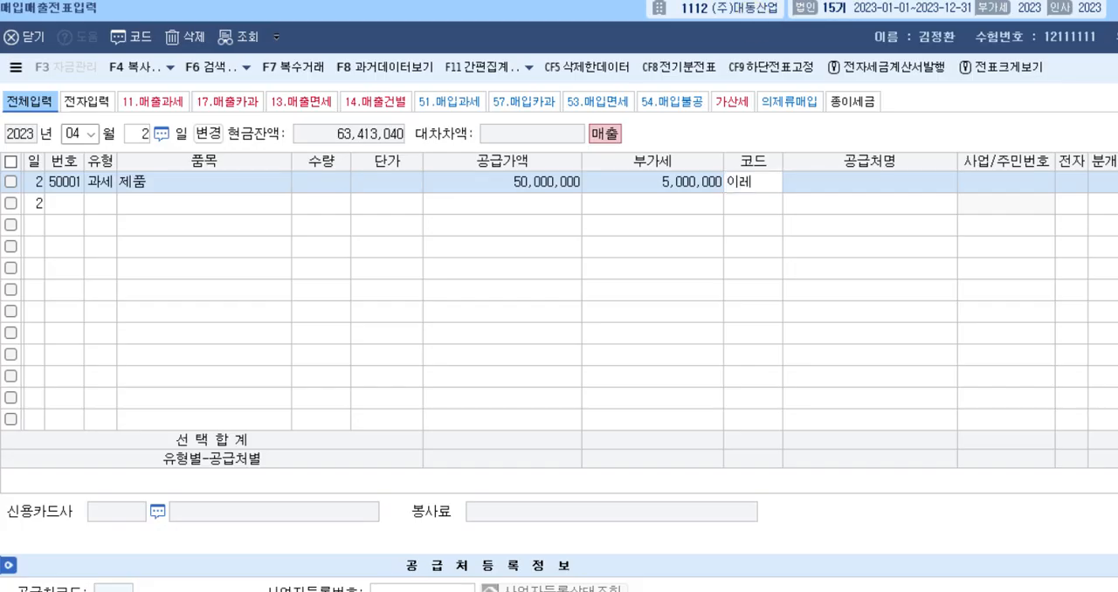
pyautogui.press('Return')
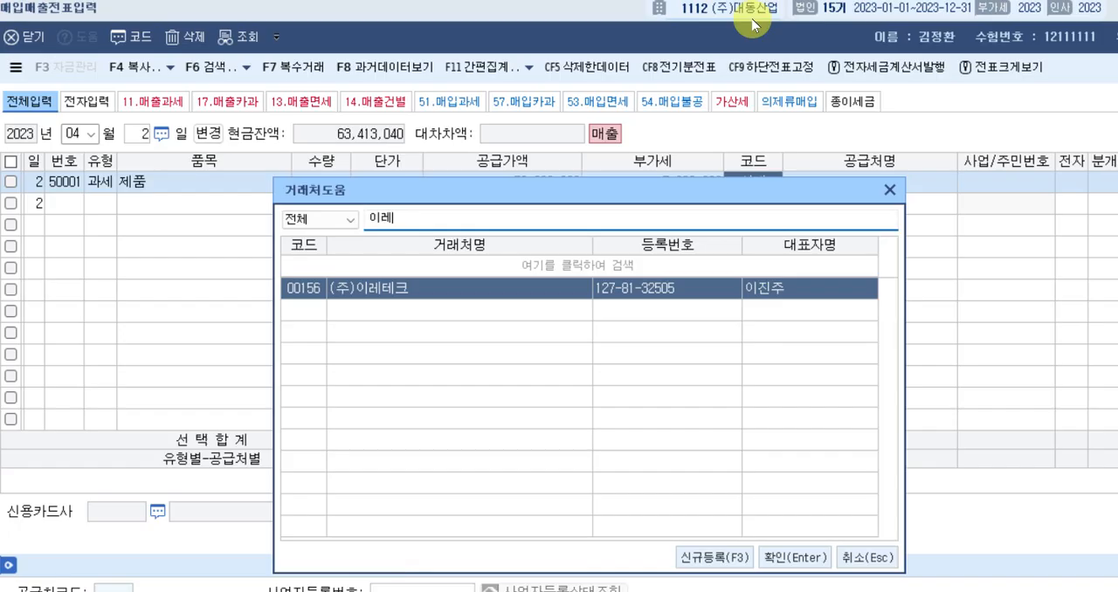
pyautogui.press('Return')
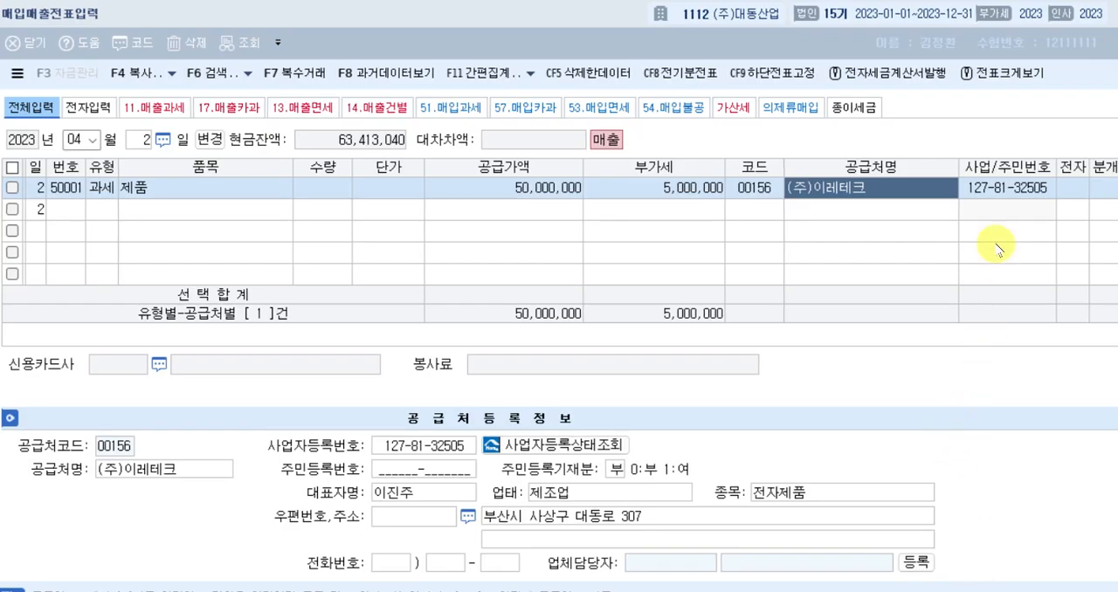
pyautogui.click(1055, 197)
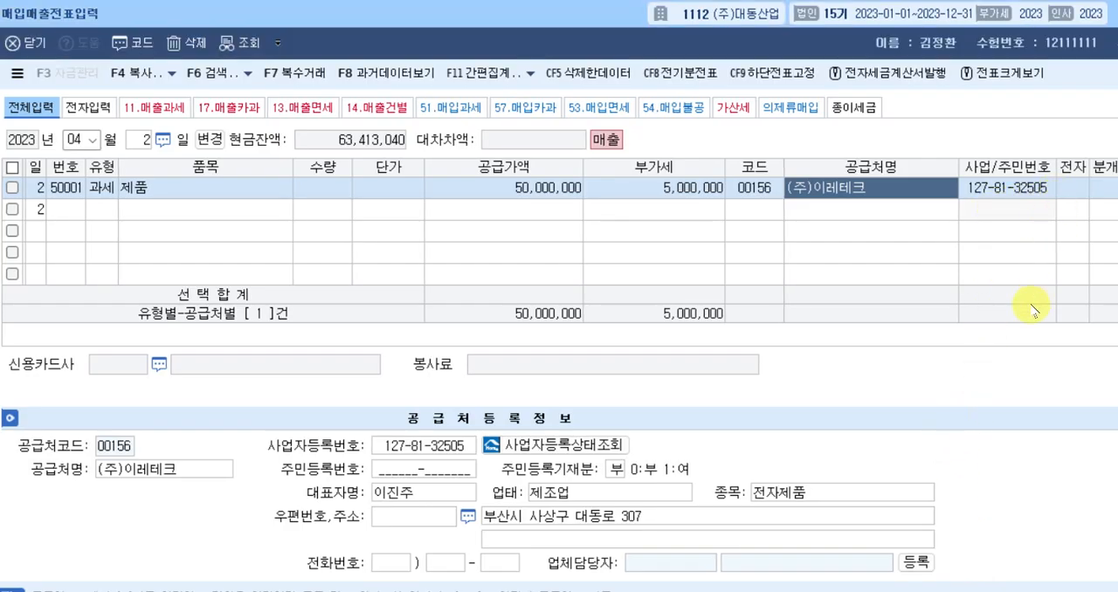
pyautogui.press('Return')
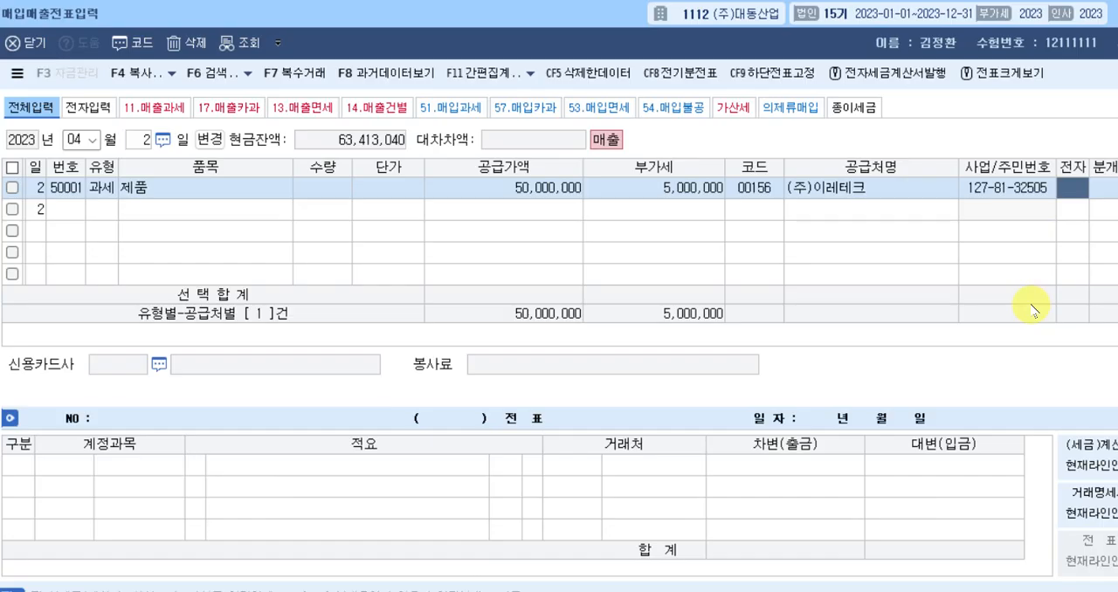
# Mark the April 2 sale as an electronic invoice (여) and set its journal type to 혼합.
pyautogui.write('1')
pyautogui.press('Return')
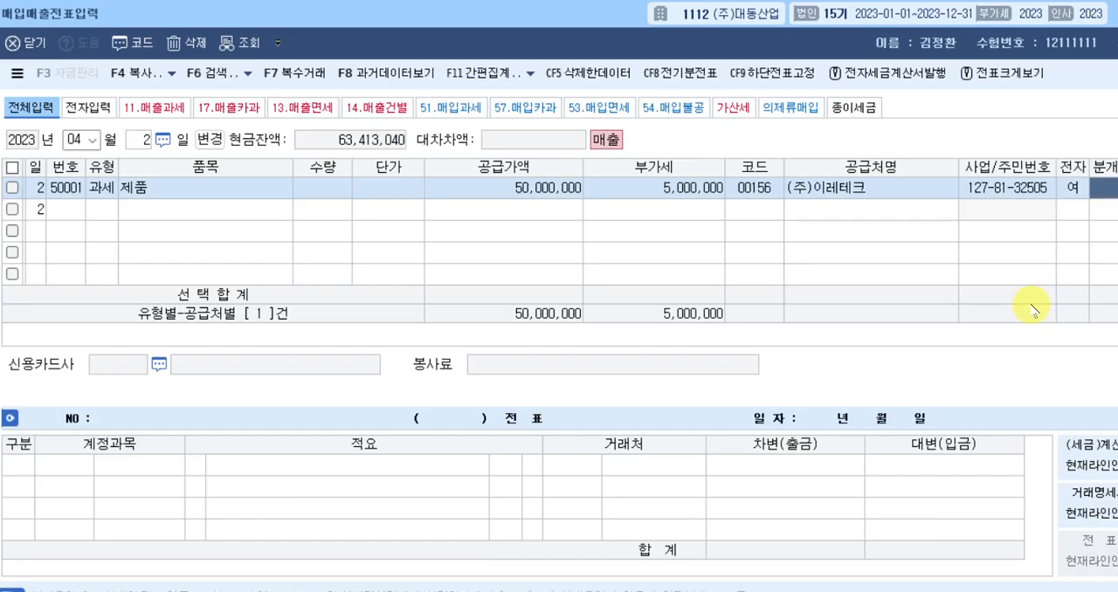
pyautogui.write('3')
pyautogui.press('Return')
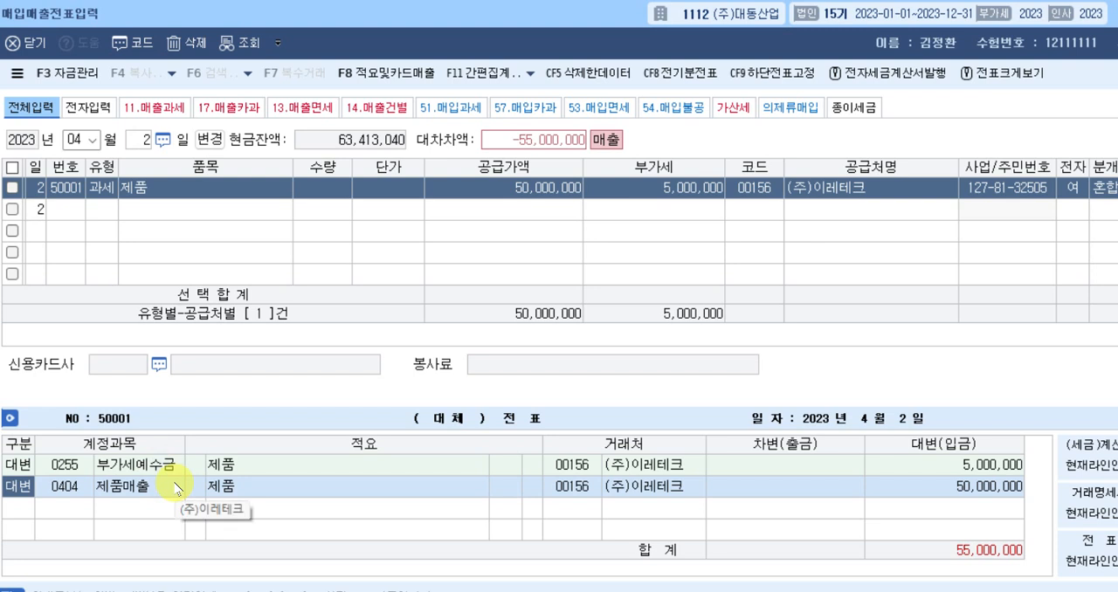
# Add a debit line to the April 2 journal entry for 0259 선수금 with amount 5,000,000.
pyautogui.press('Down')
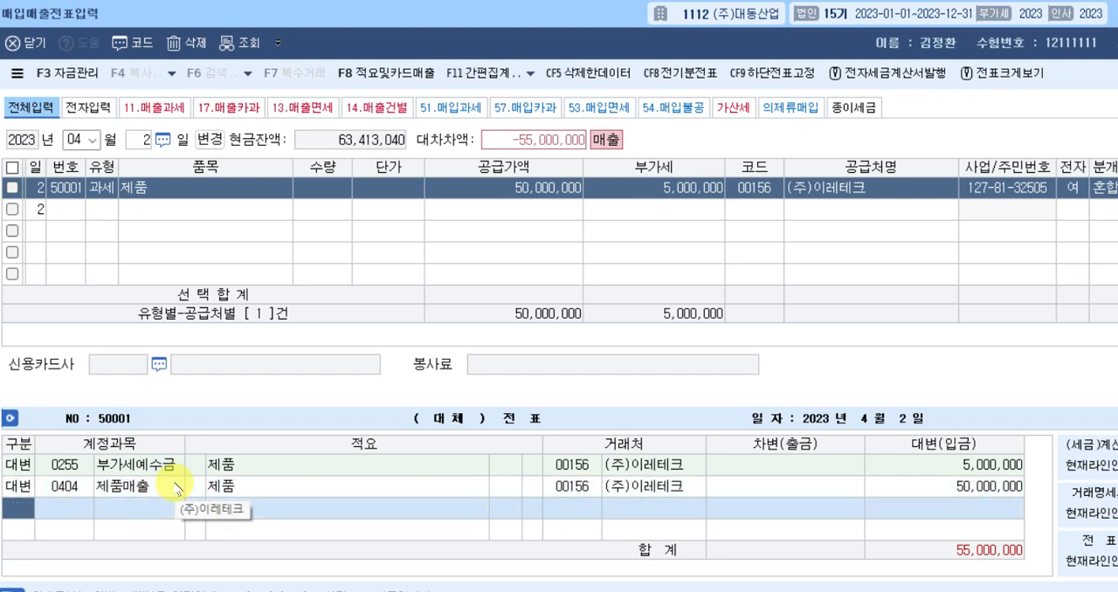
pyautogui.write('3')
pyautogui.press('Return')
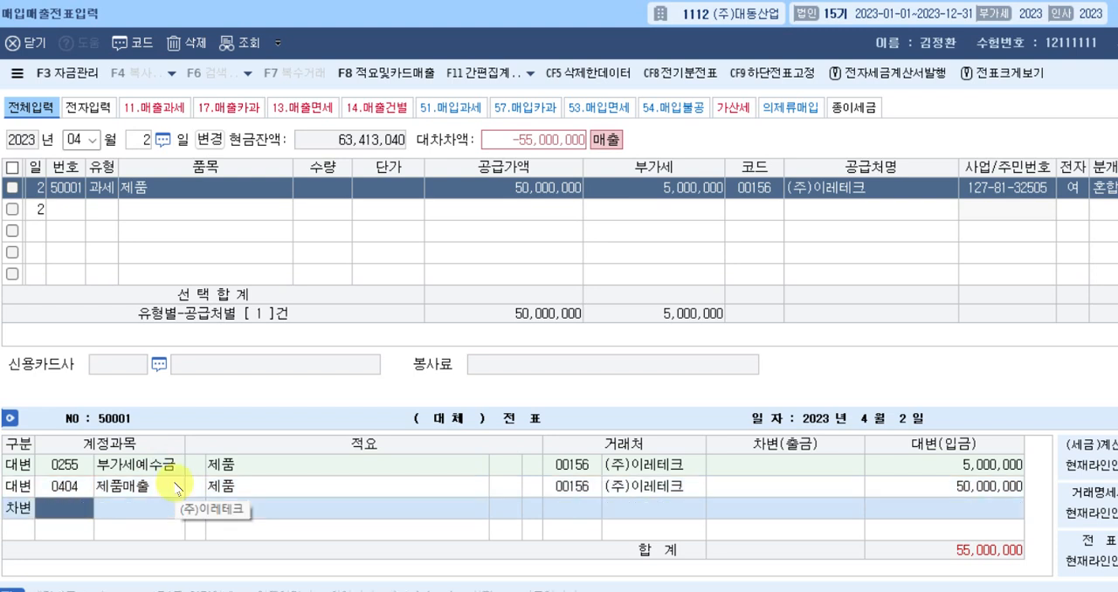
pyautogui.write('선수')
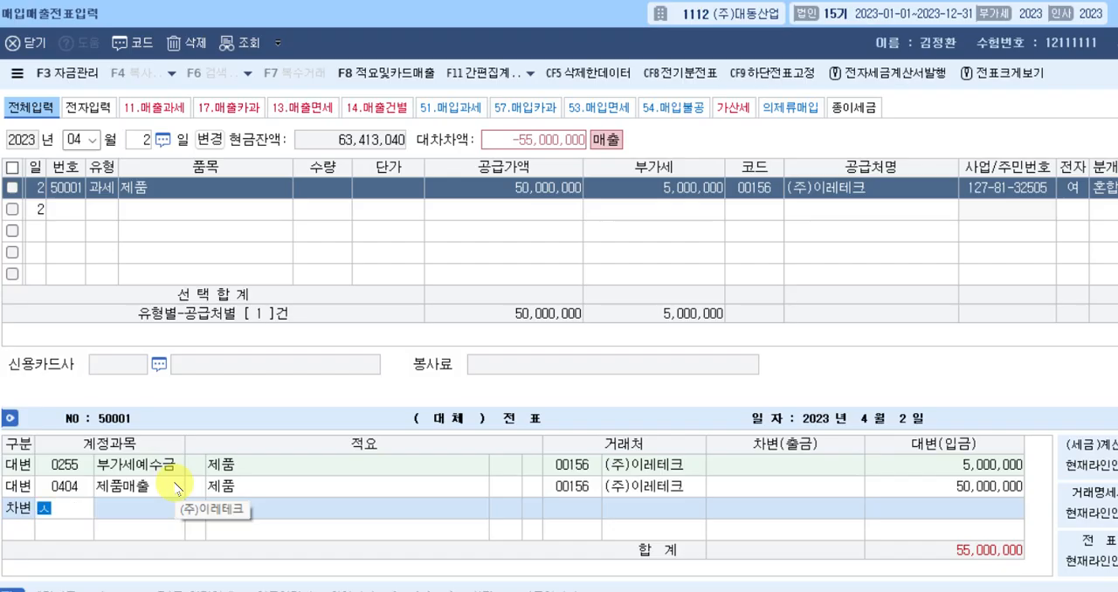
pyautogui.press('Return')
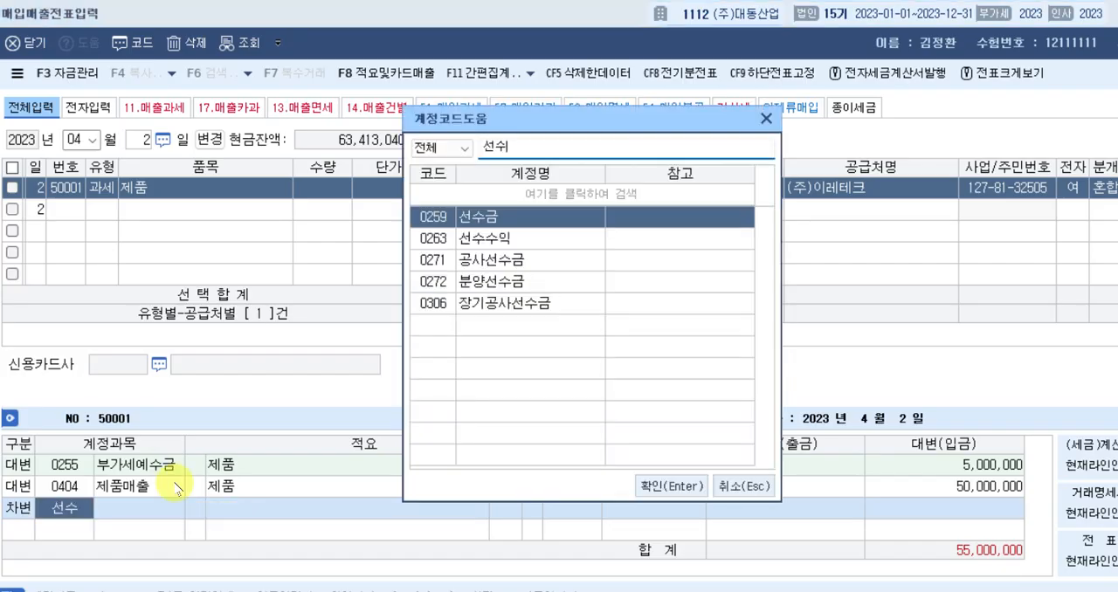
pyautogui.press('Return')
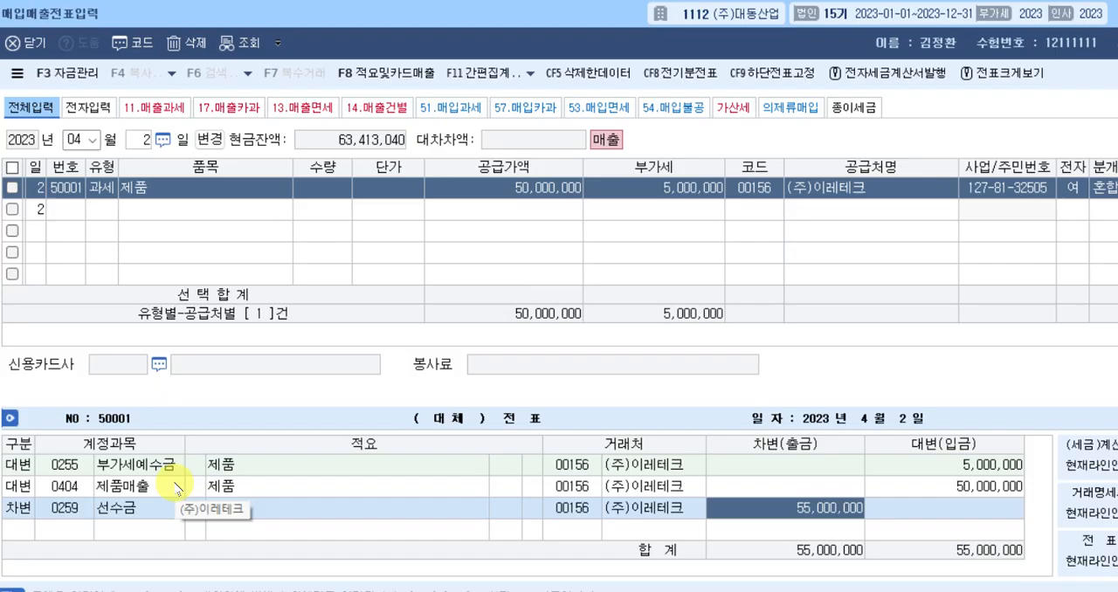
pyautogui.write('5000000')
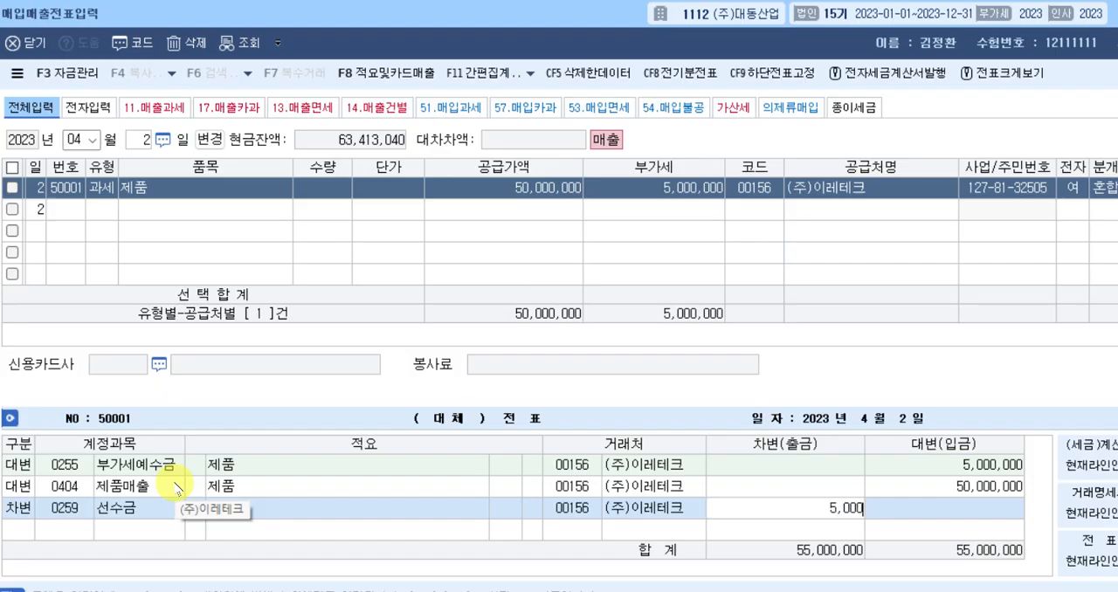
pyautogui.press('Return')
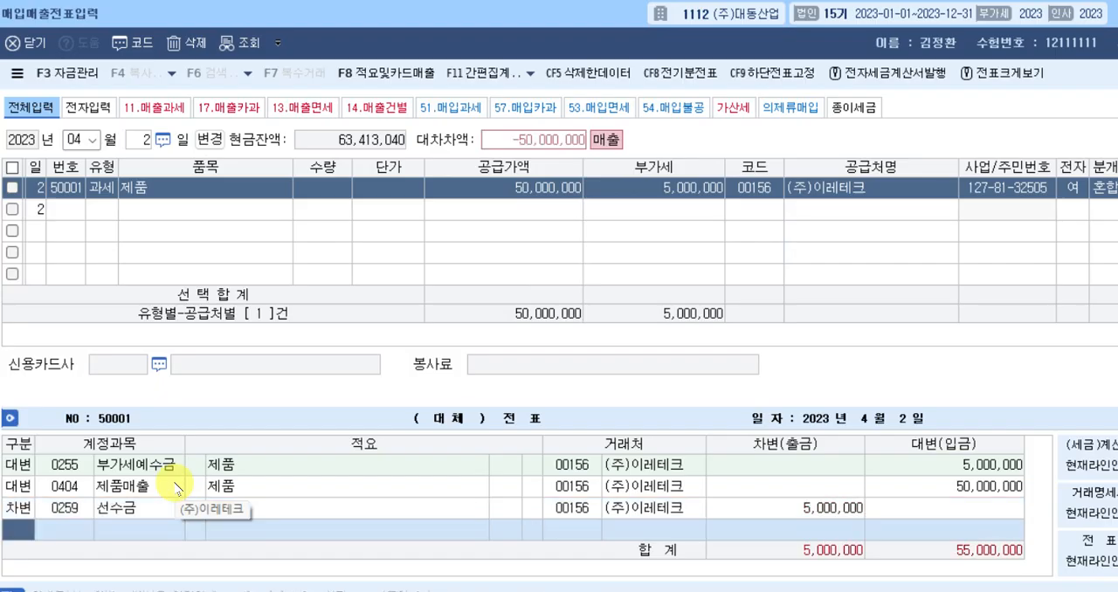
# Add a debit line to the April 2 journal entry for 0110 받을어음 with amount 30,000,000.
pyautogui.write('3')
pyautogui.press('Return')
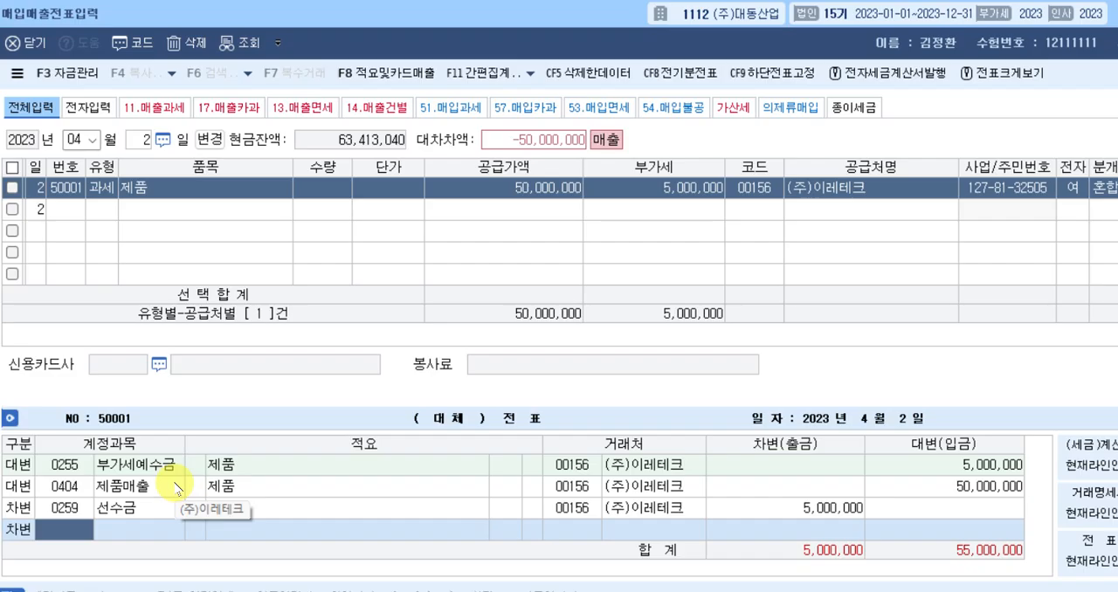
pyautogui.write('110')
pyautogui.press('Return')
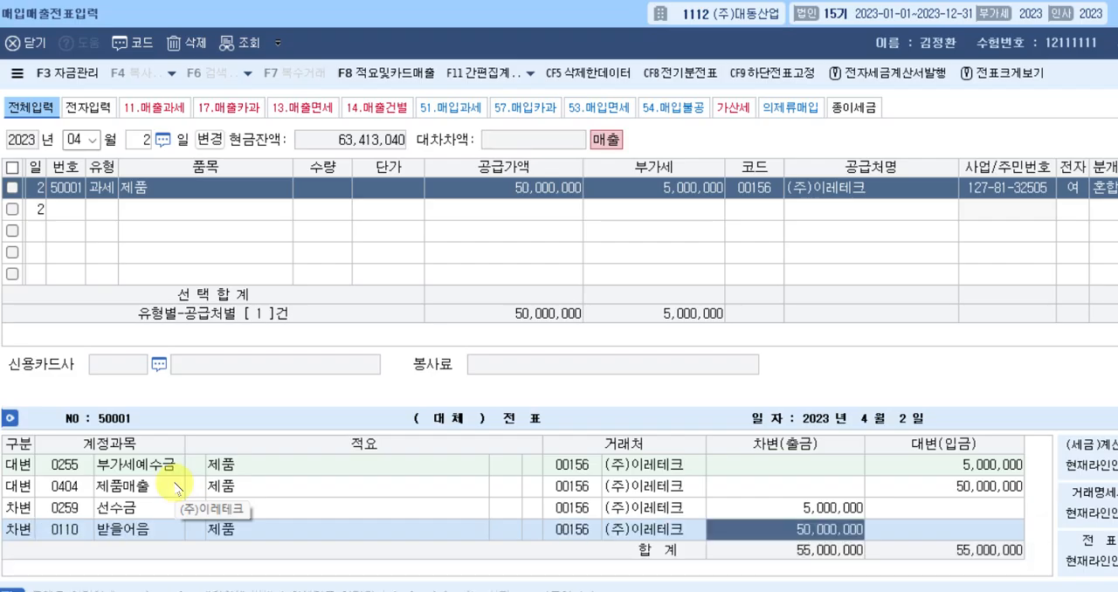
pyautogui.write('30++')
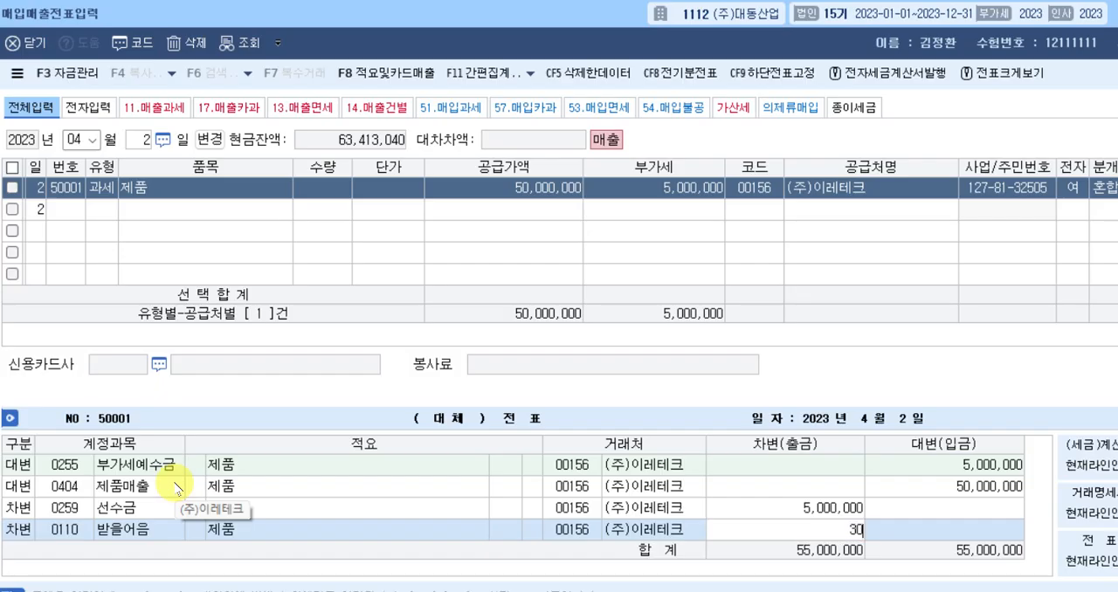
pyautogui.press('Return')
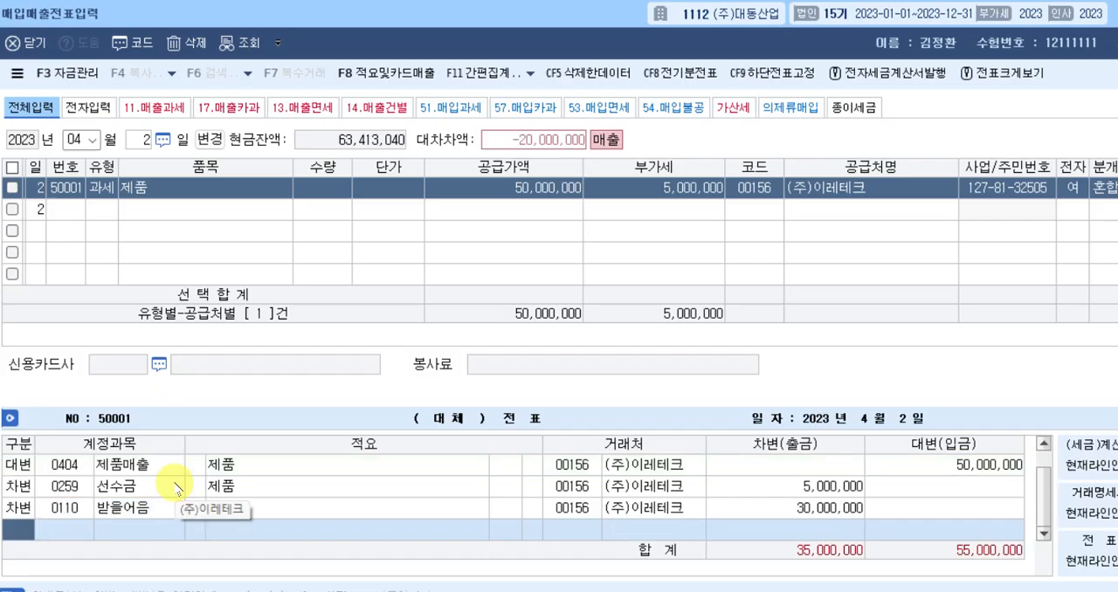
# Add a debit line to the April 2 journal entry for 0108 외상매출금 with the remaining 20,000,000.
pyautogui.write('3')
pyautogui.press('Return')
pyautogui.write('108')
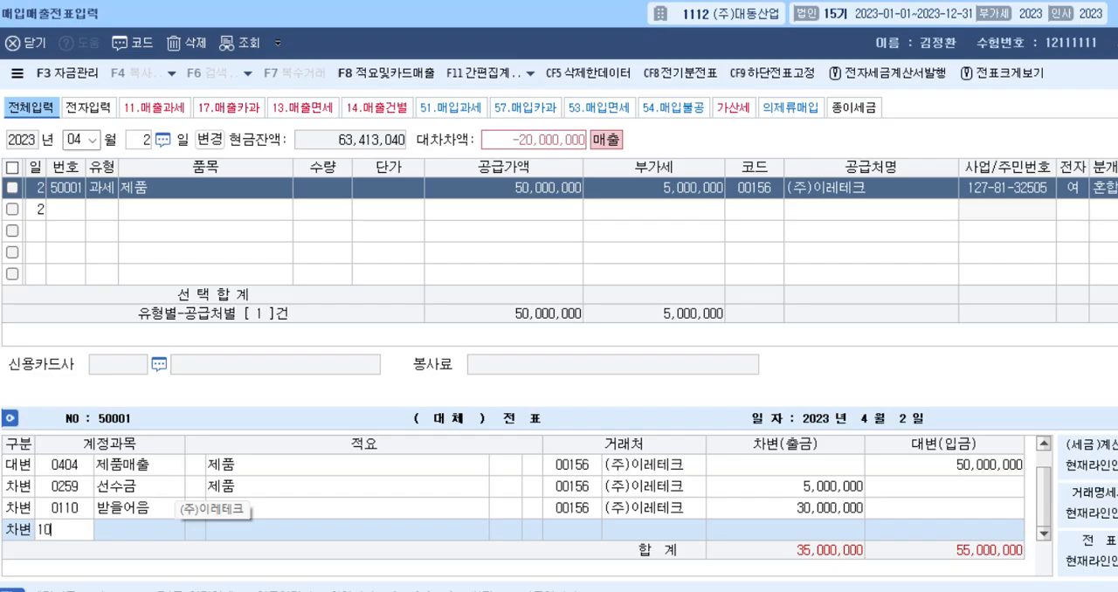
pyautogui.press('Return')
pyautogui.press('Return')
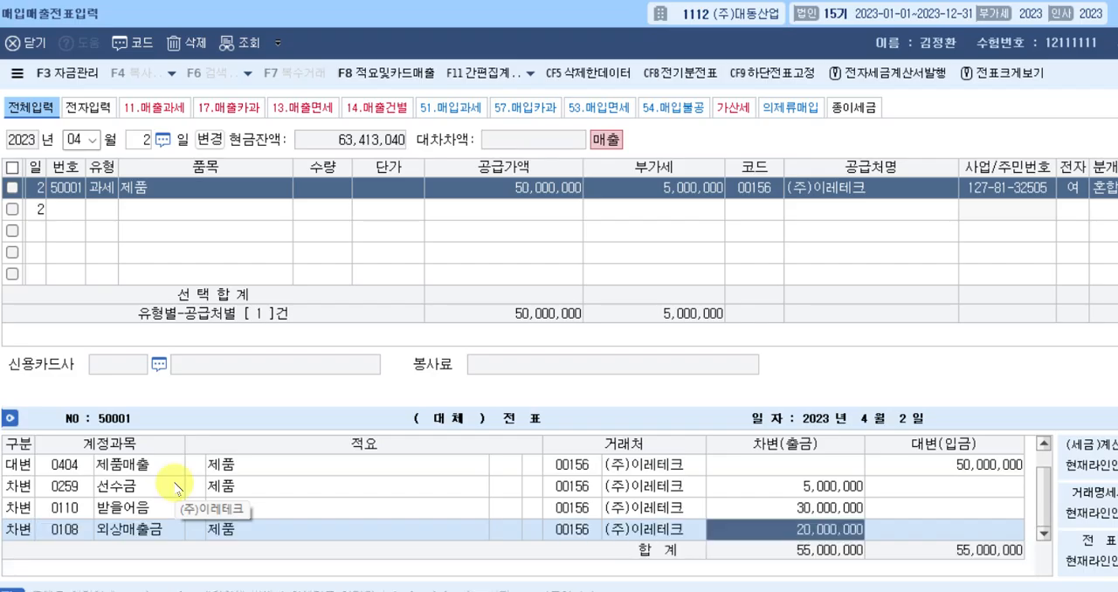
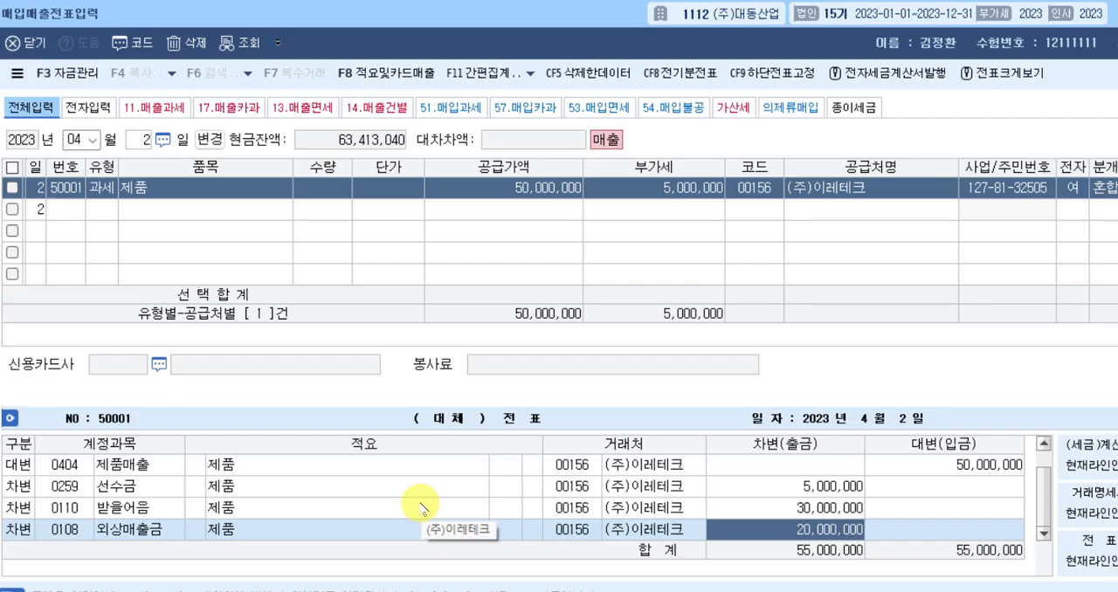
# Finish the April 2 entry and start an April 9 voucher with VAT type 16 수출.
pyautogui.press('Return')
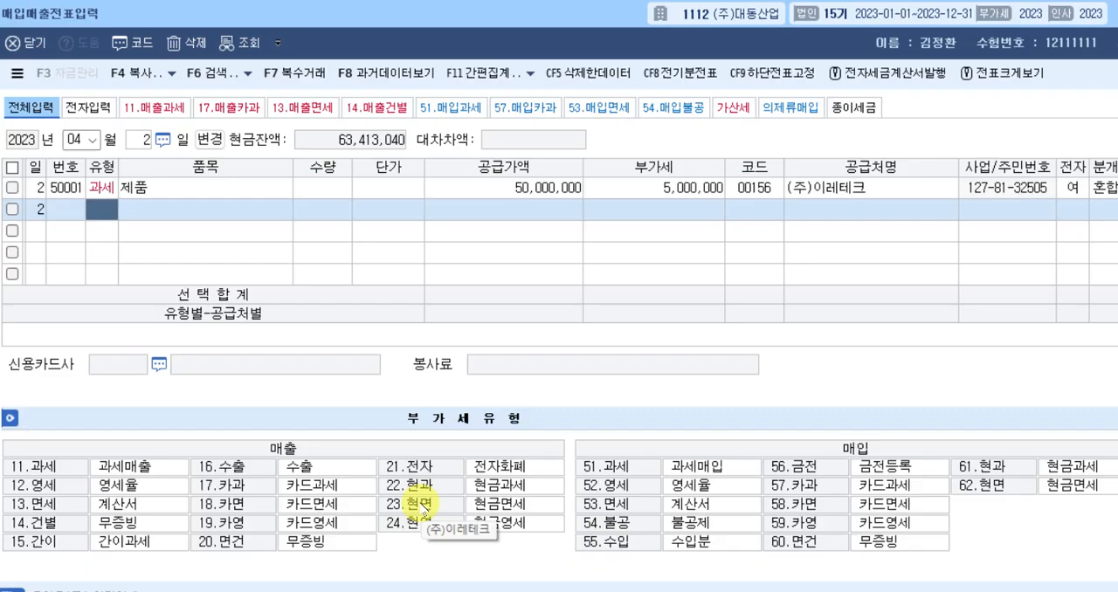
pyautogui.press('Escape')
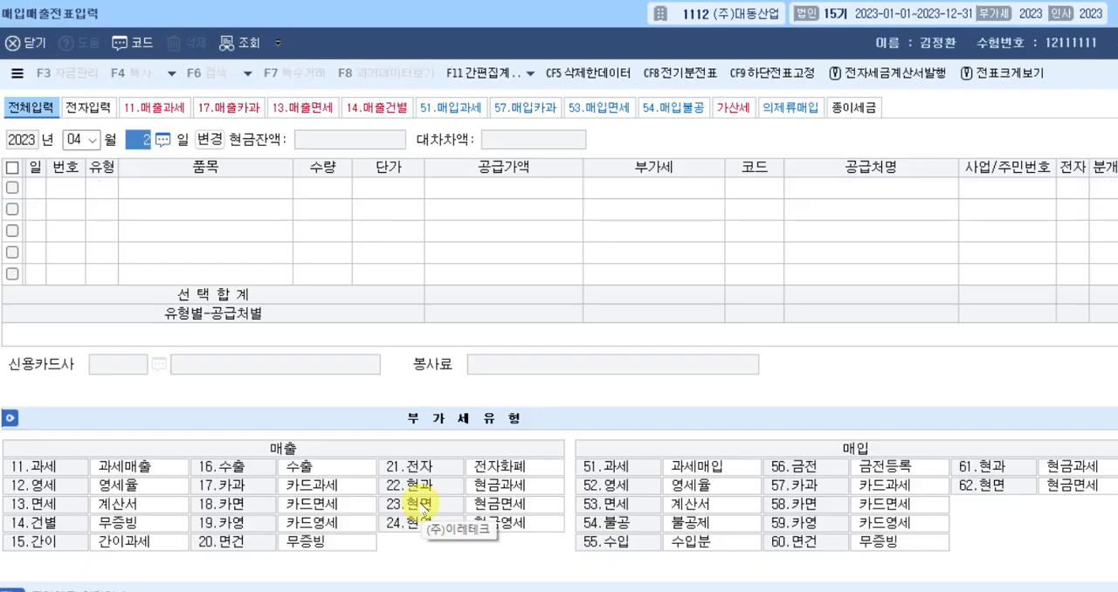
pyautogui.write('9')
pyautogui.press('Return')
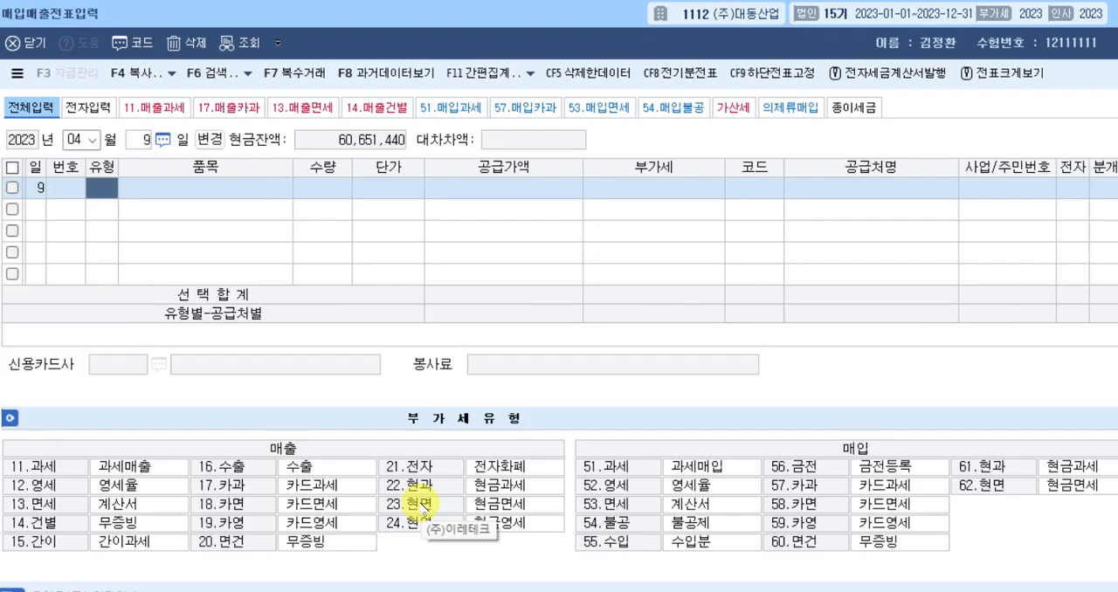
pyautogui.write('16')
pyautogui.press('Return')
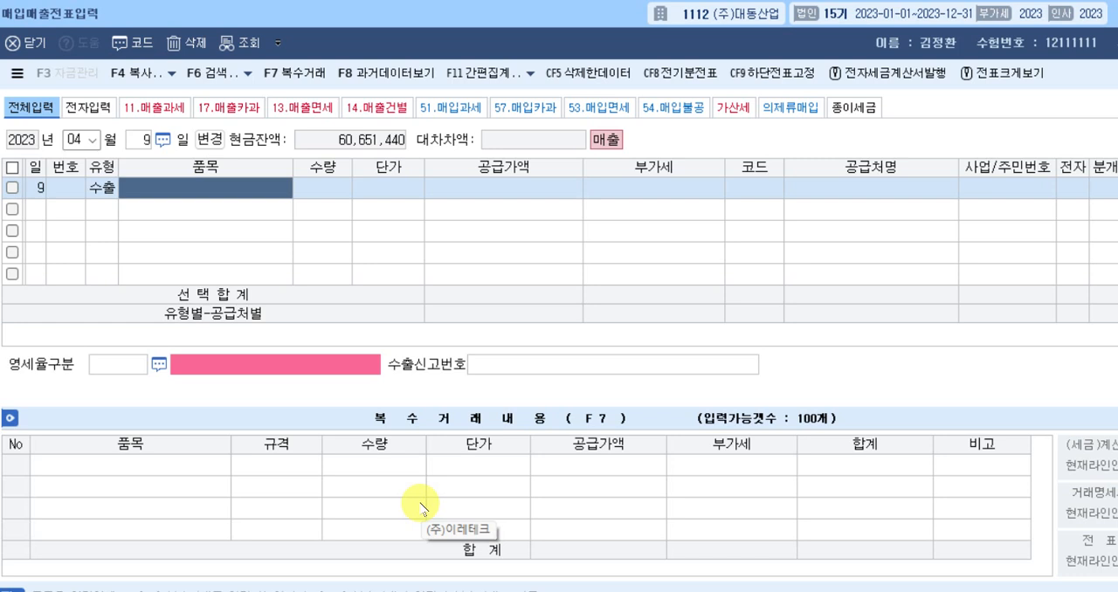
# Enter 제품 as the April 9 export's item with a supply value of 3,000,000.
pyautogui.write('제품')
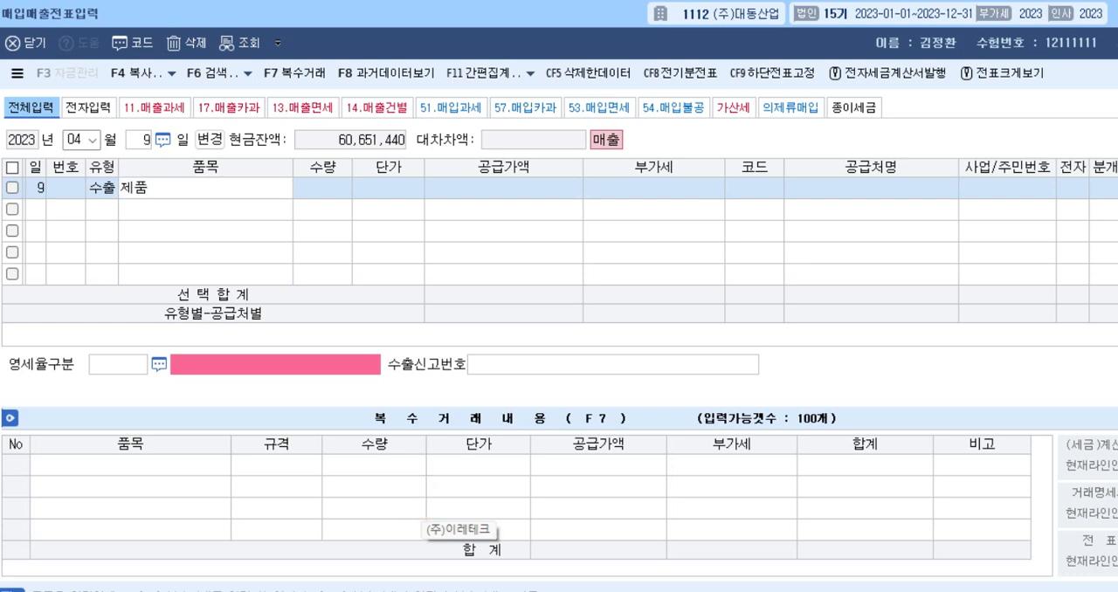
pyautogui.press('Return')
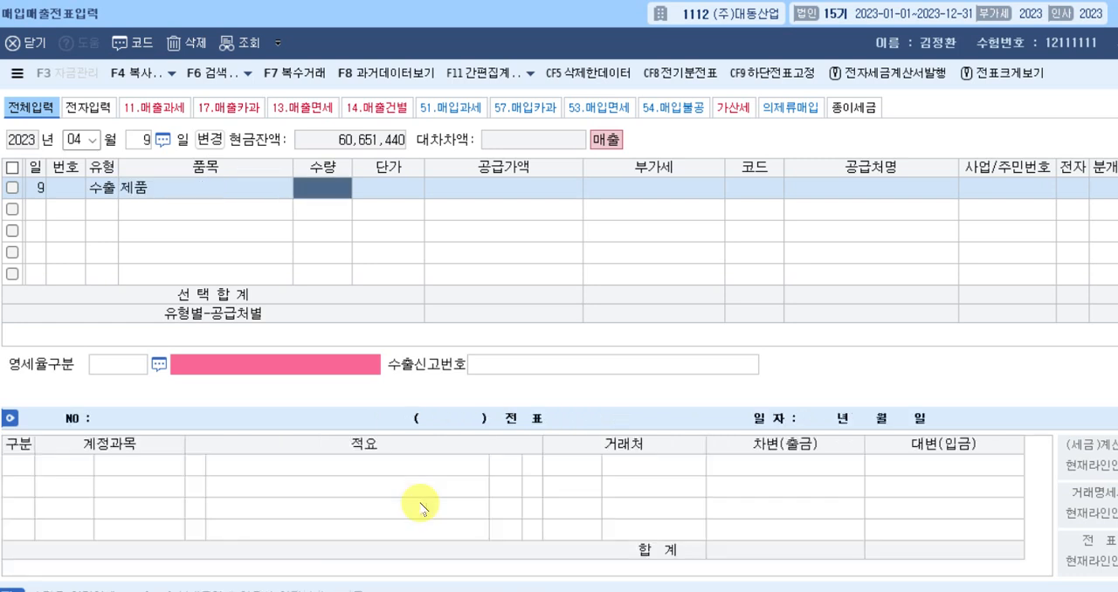
pyautogui.press('Return')
pyautogui.press('Return')
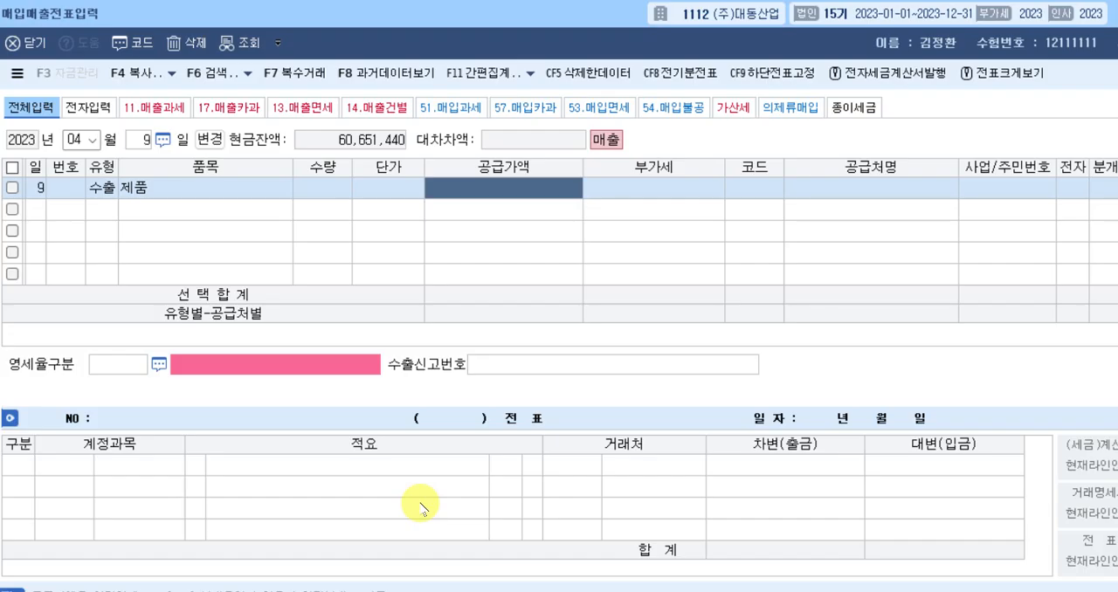
pyautogui.write('3000000')
pyautogui.press('Return')
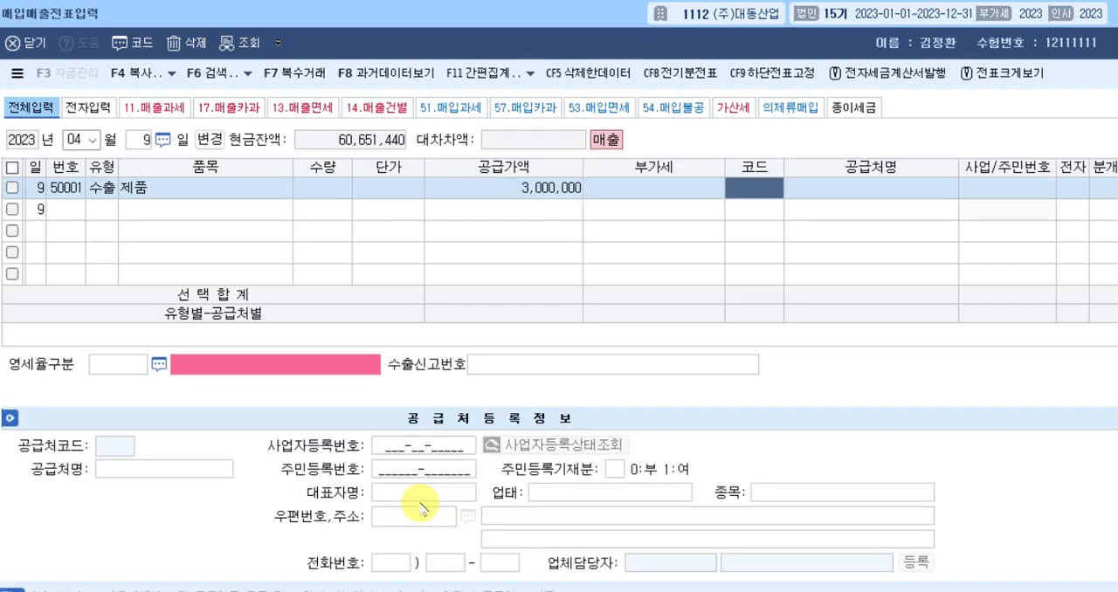
# Look up BTECH (00157) in the business partner list and assign it to the April 9 export voucher.
pyautogui.press('F2')
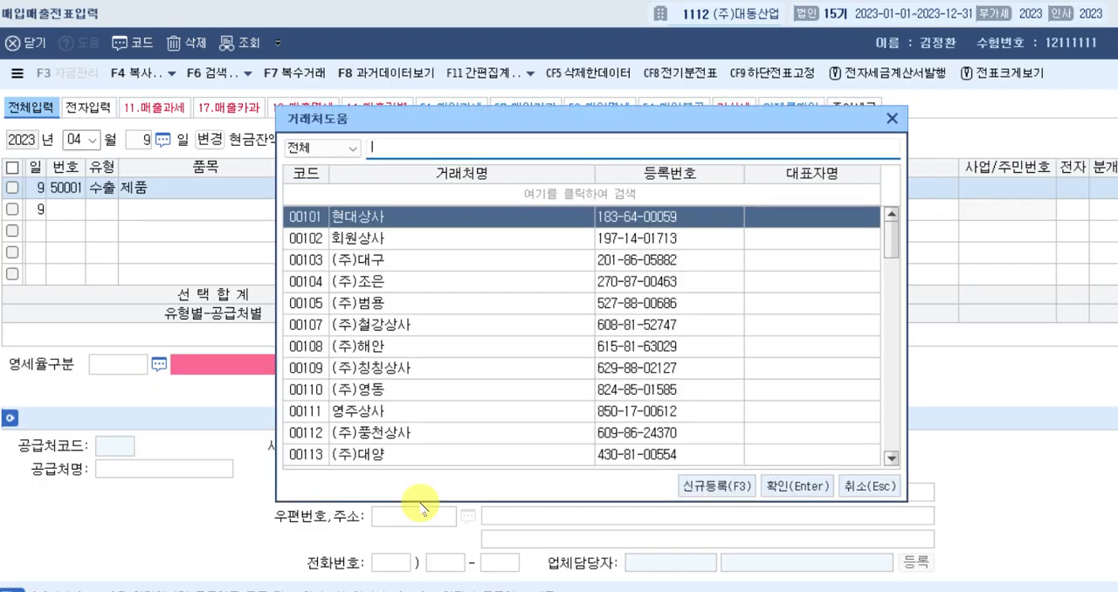
pyautogui.write('ㅂ')
pyautogui.press('Return')
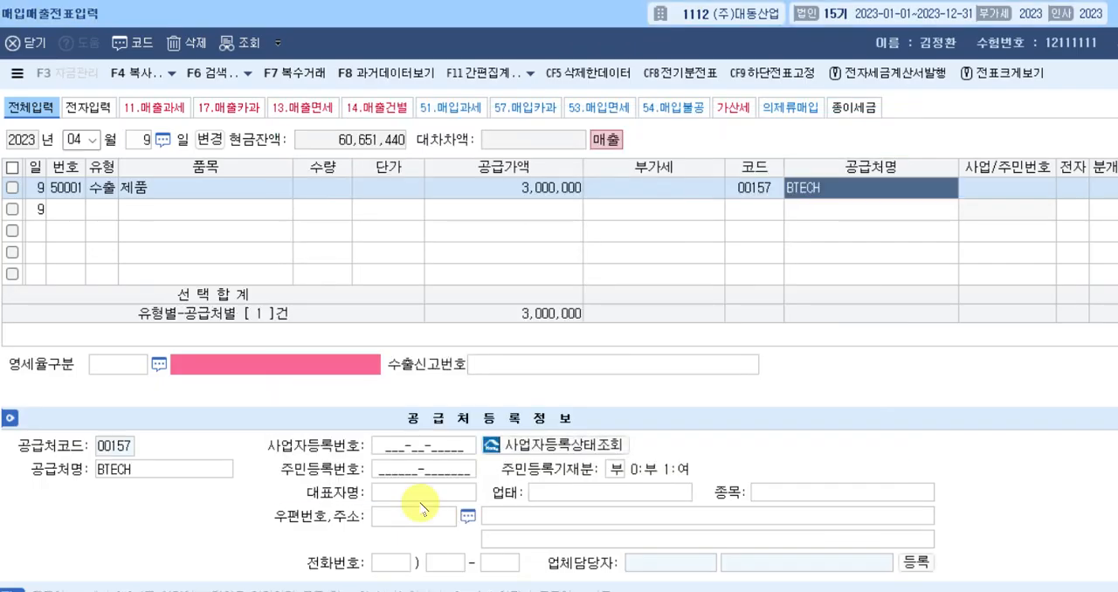
pyautogui.press('Return')
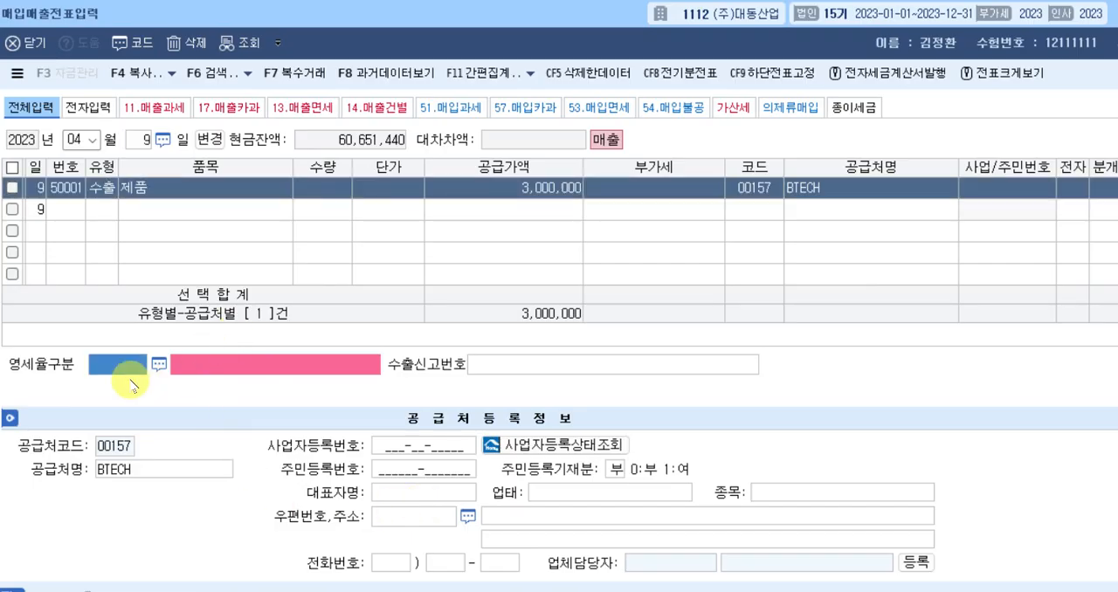
# Set the April 9 export's 영세율구분 to 1 직접수출(대행수출 포함).
pyautogui.press('F2')
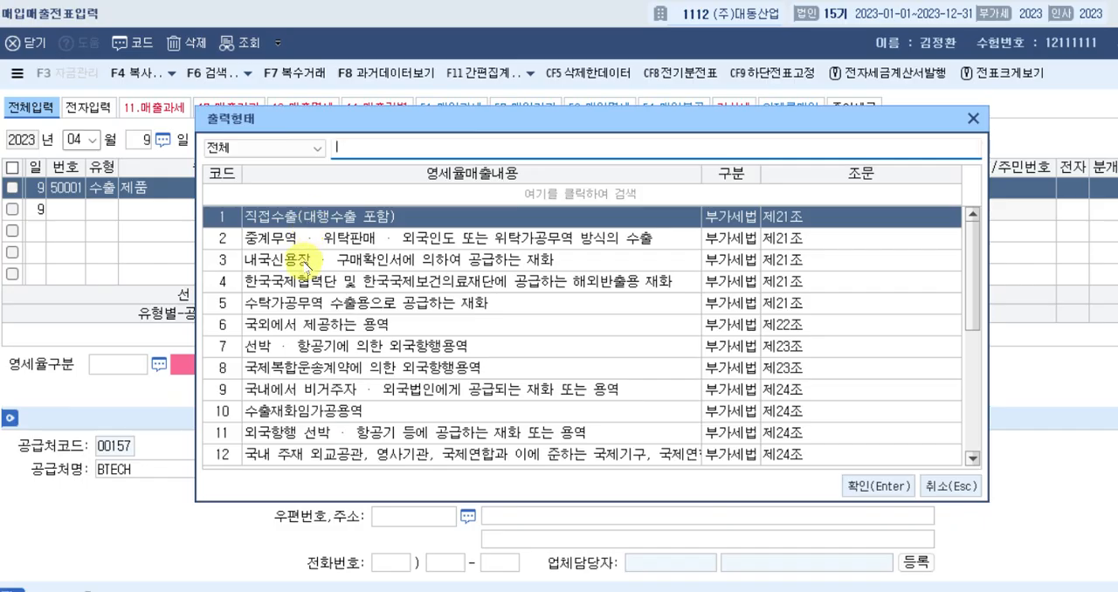
pyautogui.click(302, 262)
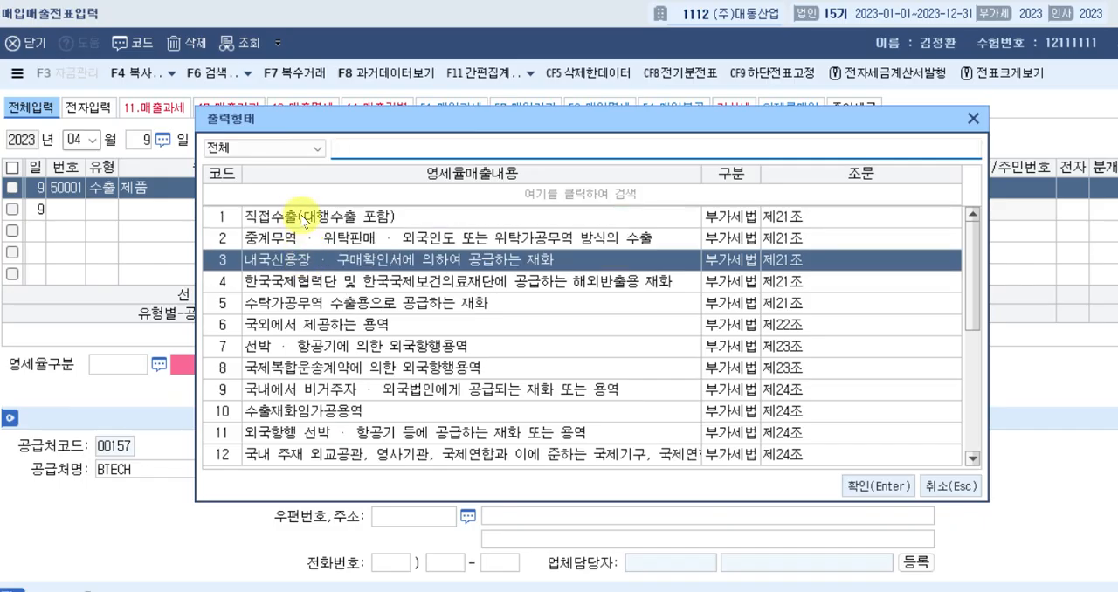
pyautogui.click(301, 218)
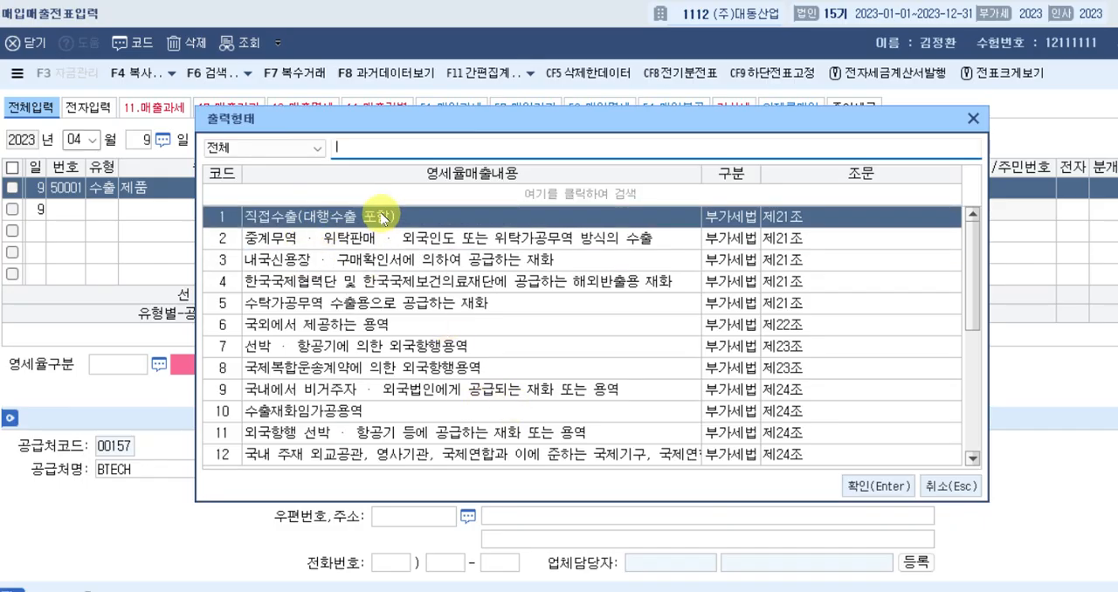
pyautogui.press('Return')
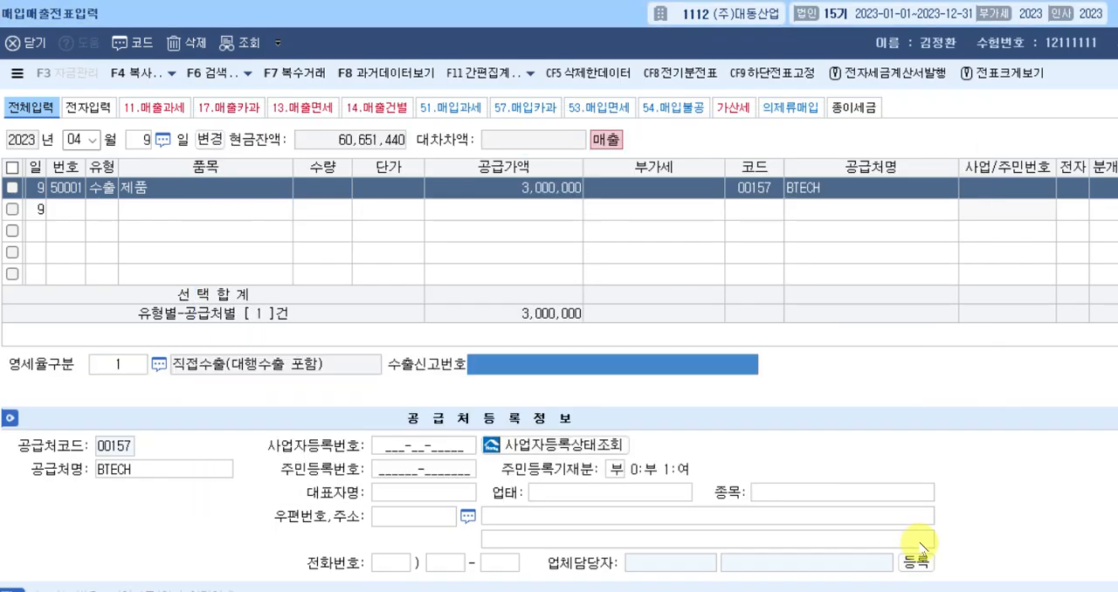
# Switch to the exam document and select the export declaration number in question [2] for April 9.
pyautogui.click(3, 273)
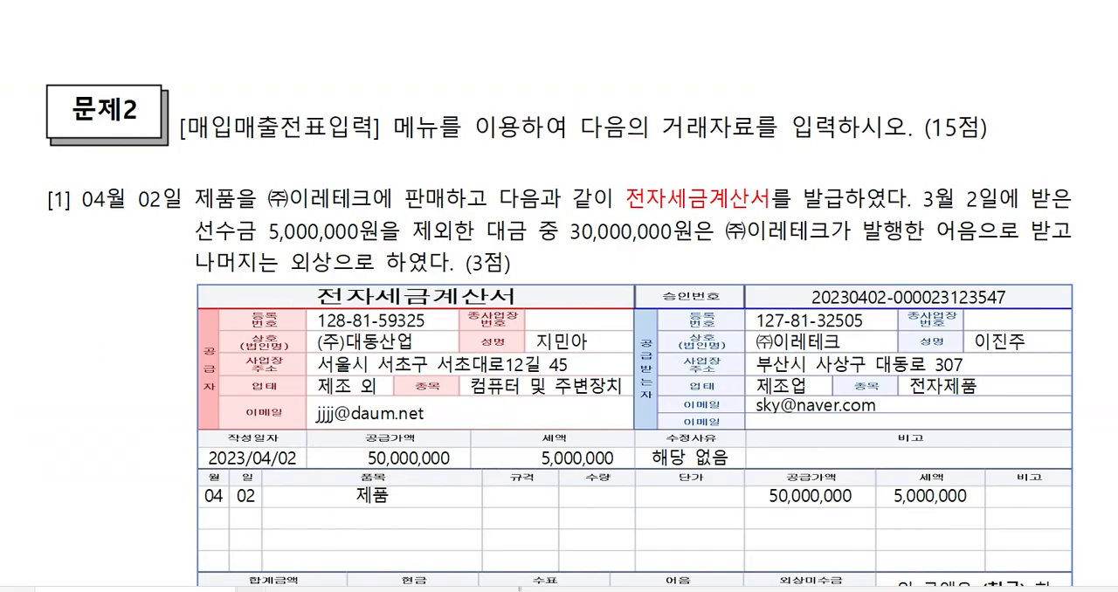
pyautogui.scroll(-3, 678, 353)
pyautogui.scroll(-6, 661, 368)
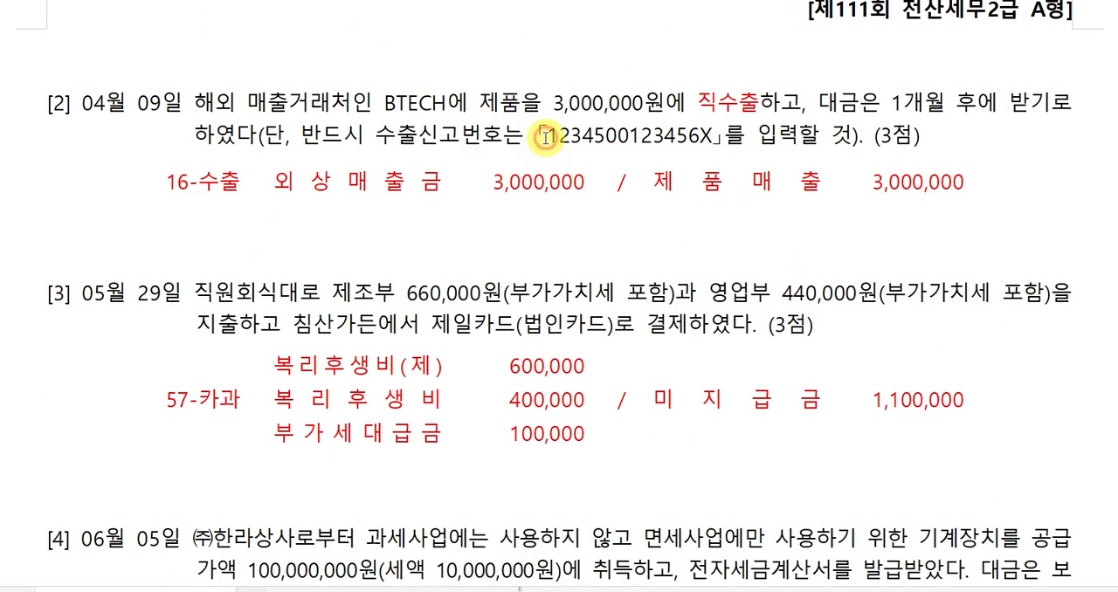
pyautogui.moveTo(547, 138); pyautogui.dragTo(713, 152)
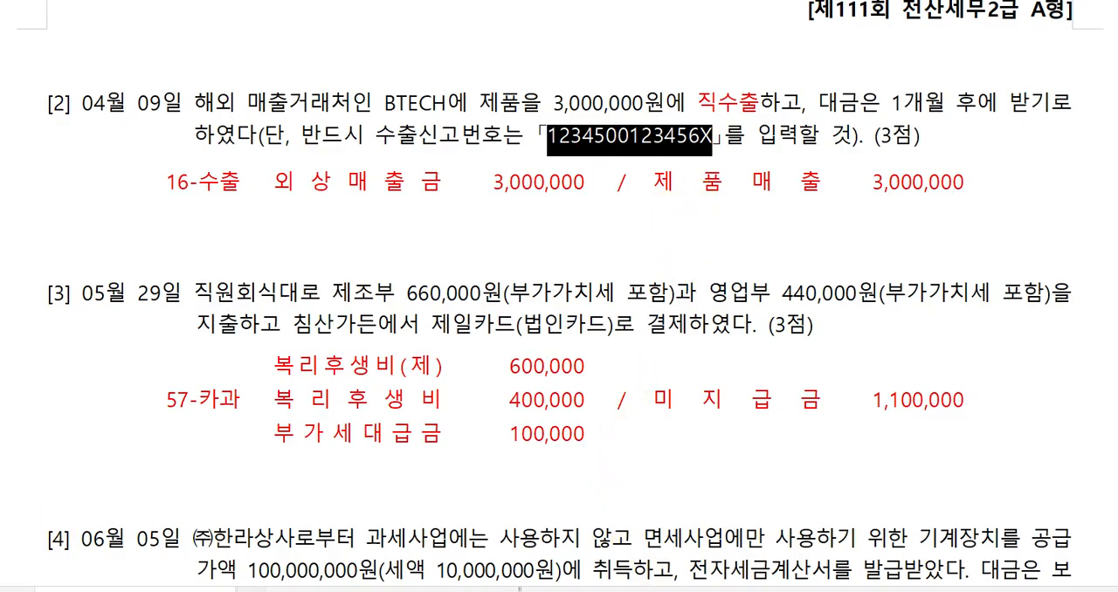
# Return to 케이렙, try pasting the export declaration number into 수출신고번호, and clear the field again.
pyautogui.hotkey('alt', 'Tab')
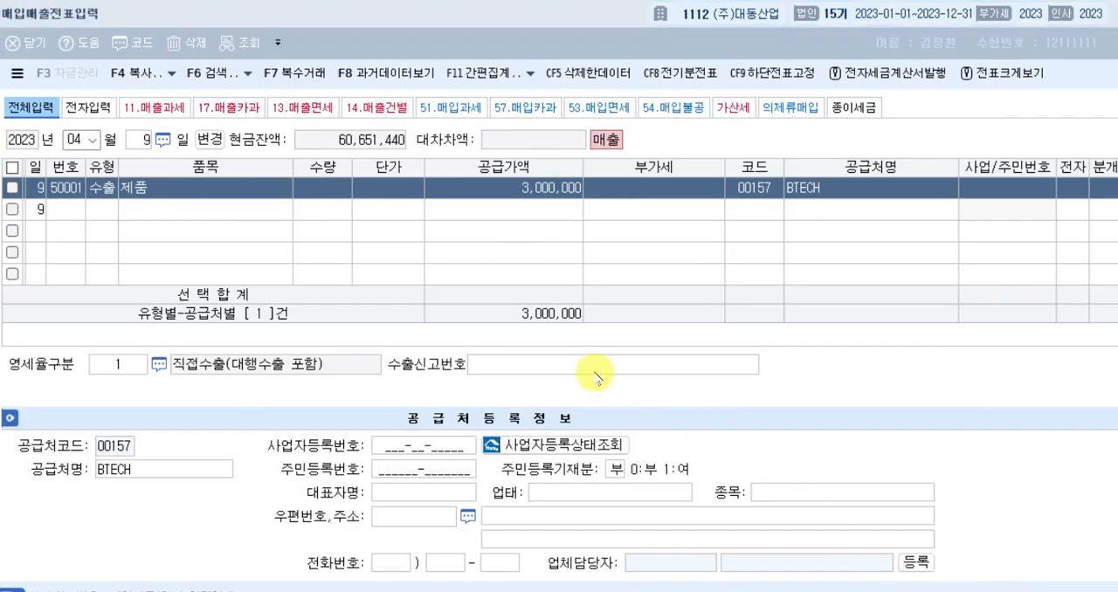
pyautogui.click(591, 364)
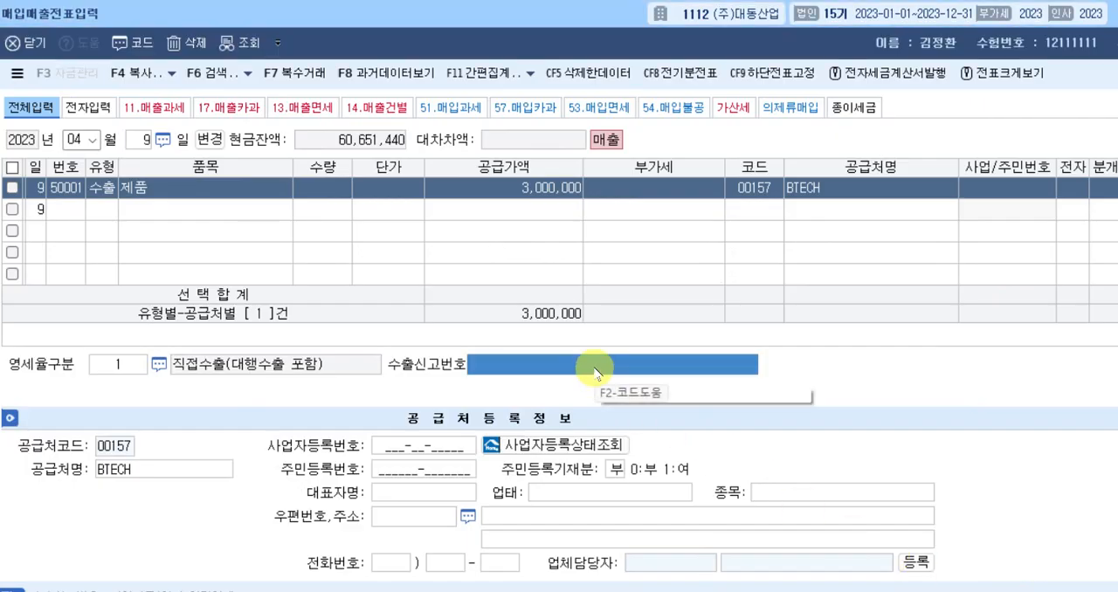
pyautogui.hotkey('ctrl', 'v')
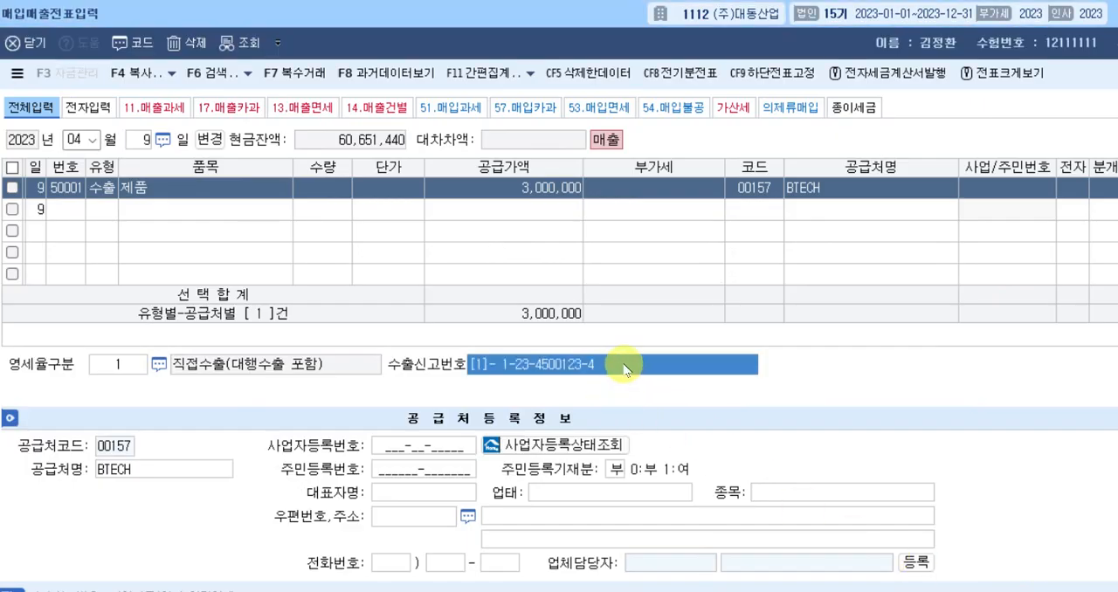
pyautogui.click(622, 367)
pyautogui.press('BackSpace')
pyautogui.press('BackSpace')
pyautogui.press('BackSpace')
pyautogui.press('BackSpace')
pyautogui.press('BackSpace')
pyautogui.press('BackSpace')
pyautogui.press('BackSpace')
pyautogui.press('BackSpace')
pyautogui.press('BackSpace')
pyautogui.press('BackSpace')
pyautogui.press('BackSpace')
pyautogui.press('BackSpace')
pyautogui.press('BackSpace')
pyautogui.press('BackSpace')
pyautogui.press('BackSpace')
pyautogui.press('BackSpace')
pyautogui.press('BackSpace')
pyautogui.press('BackSpace')
pyautogui.press('BackSpace')
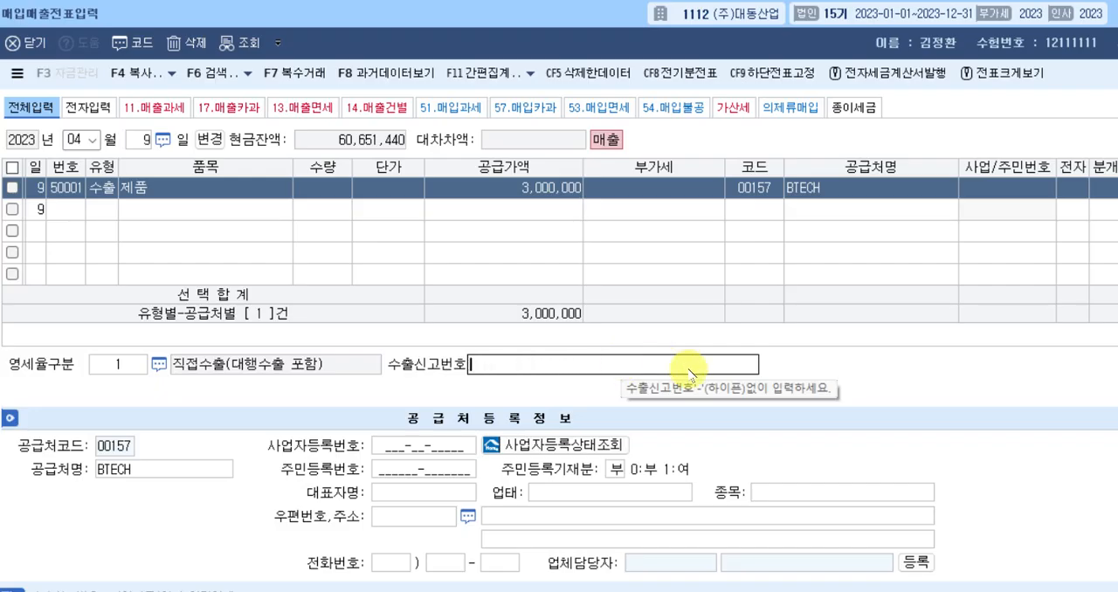
pyautogui.click(651, 367)
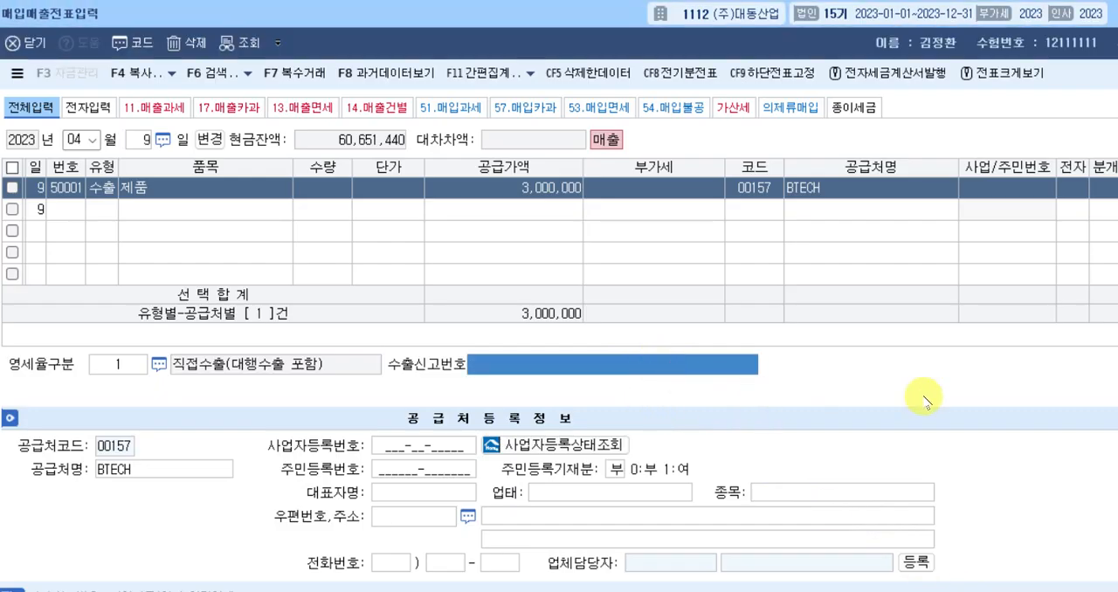
pyautogui.write('1234')
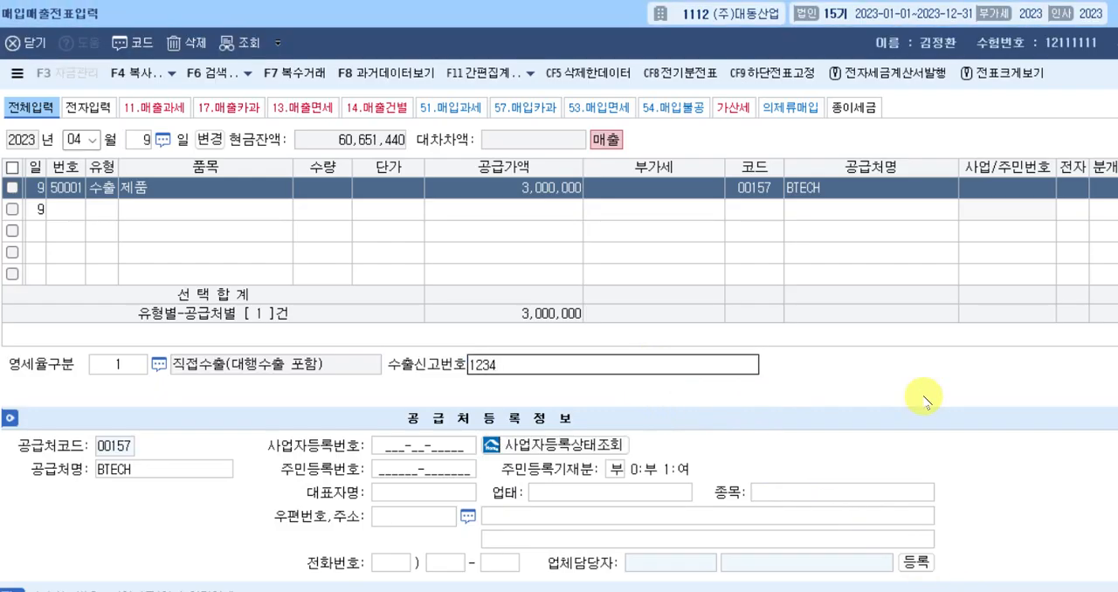
pyautogui.write('5-00-')
pyautogui.write('1234')
pyautogui.write('56')
pyautogui.write('X')
pyautogui.press('Return')
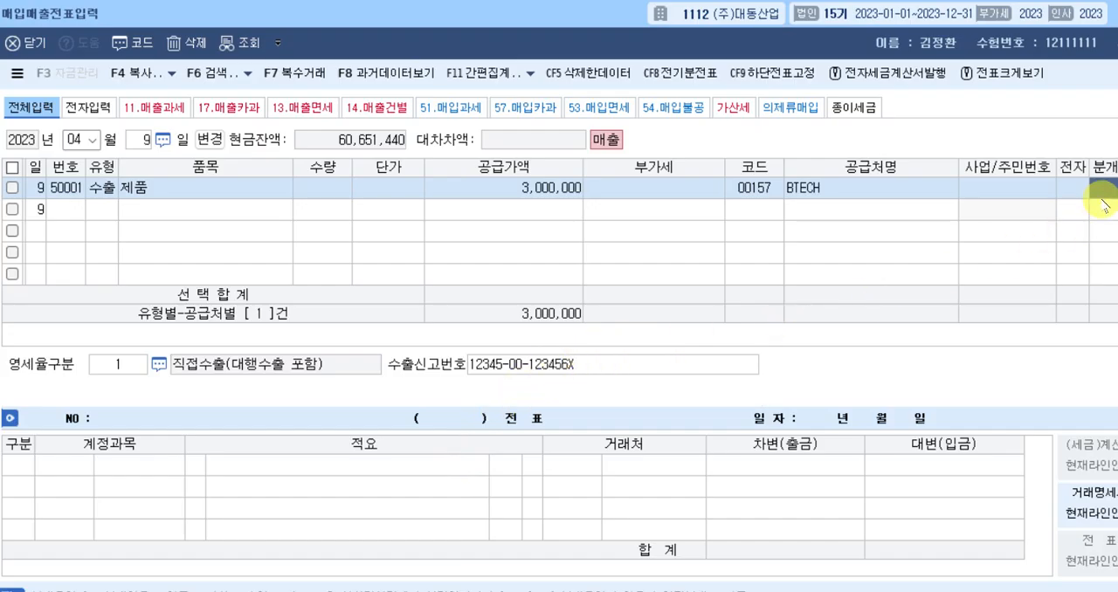
# Set the April 9 export's journal type to 혼합 and accept 0404 제품매출 as the credit line.
pyautogui.write('3')
pyautogui.press('Return')
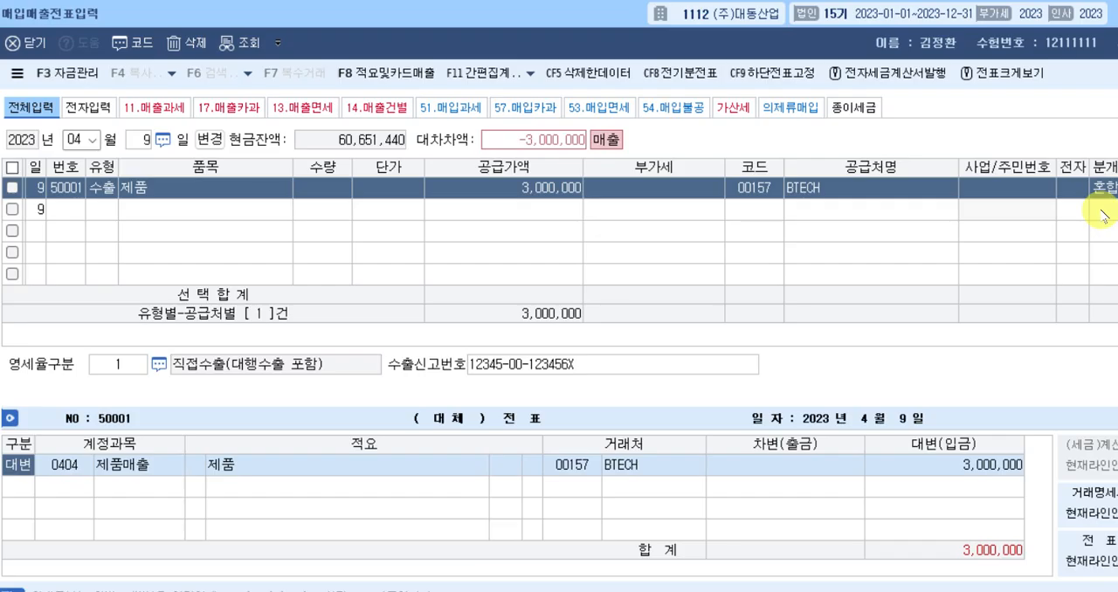
pyautogui.press('Return')
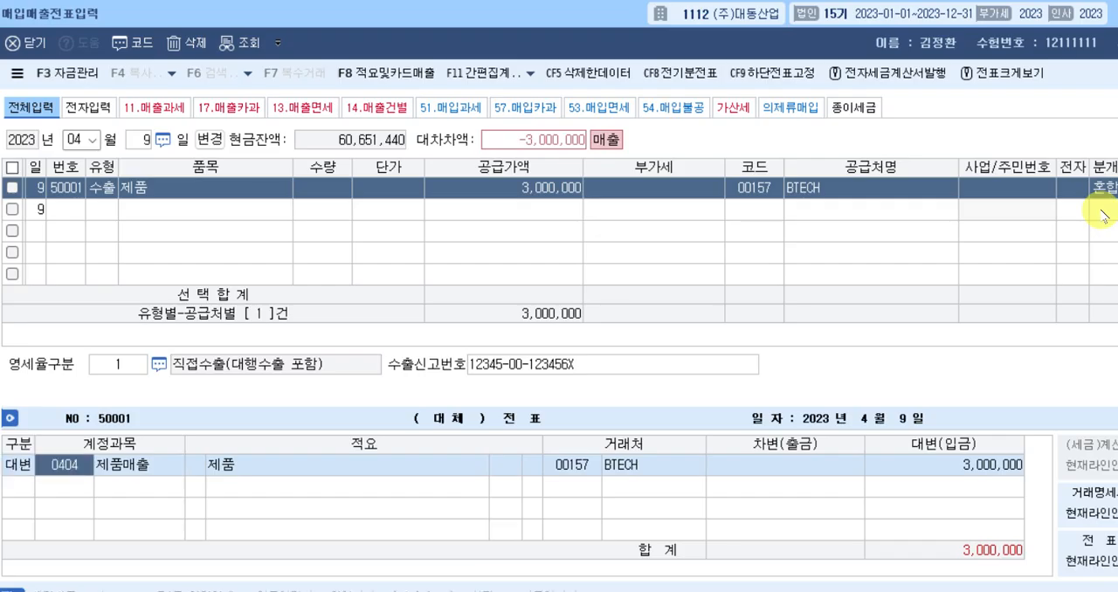
pyautogui.press('Return')
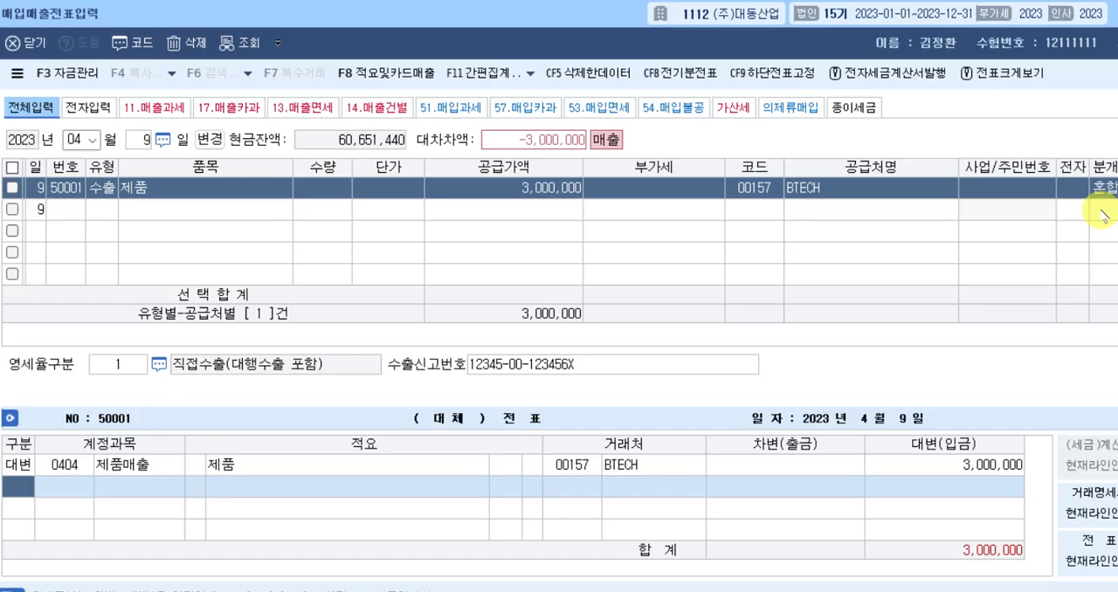
# Add a debit line to the April 9 journal entry for 0108 외상매출금 with amount 3,000,000 and complete the entry.
pyautogui.write('3')
pyautogui.press('Return')
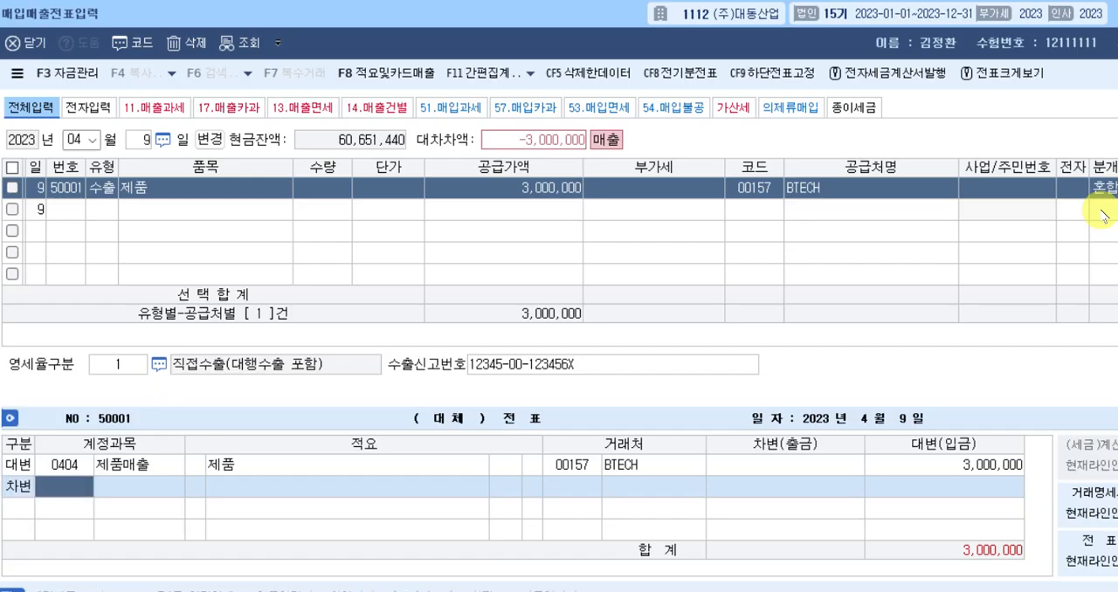
pyautogui.write('108')
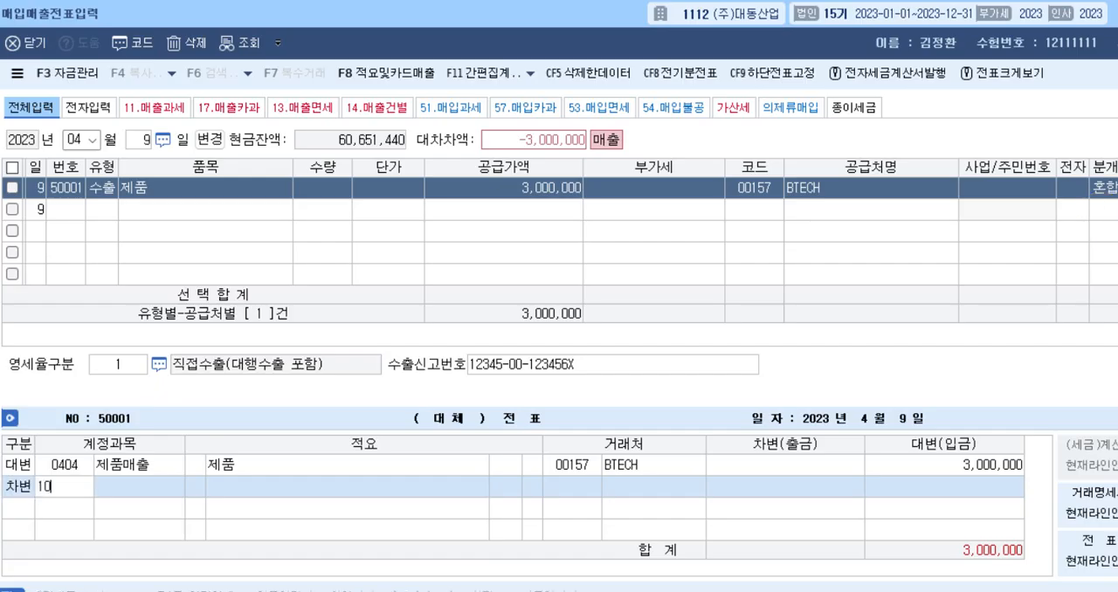
pyautogui.press('Return')
pyautogui.press('Return')
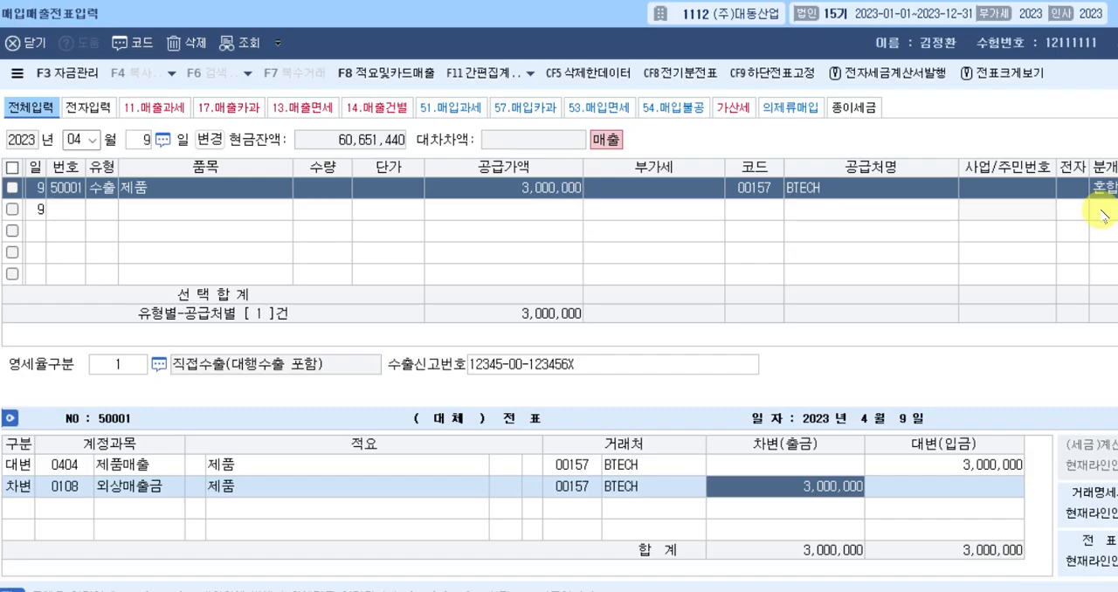
pyautogui.press('Return')
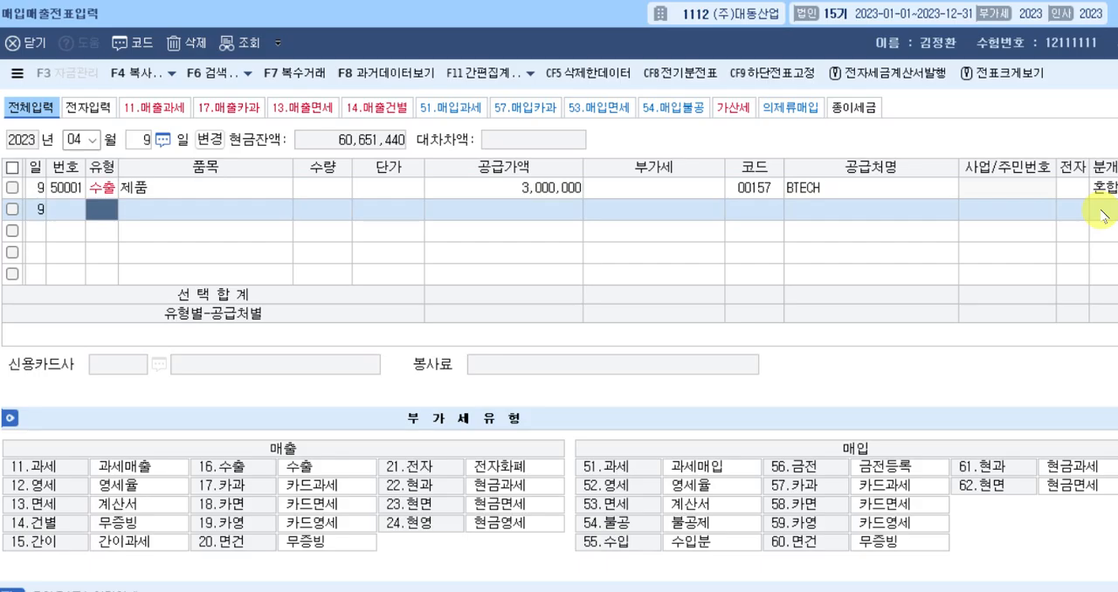
# Change the voucher date to May 29, 2023 and open a blank entry line for that day.
pyautogui.press('Escape')
pyautogui.press('Escape')
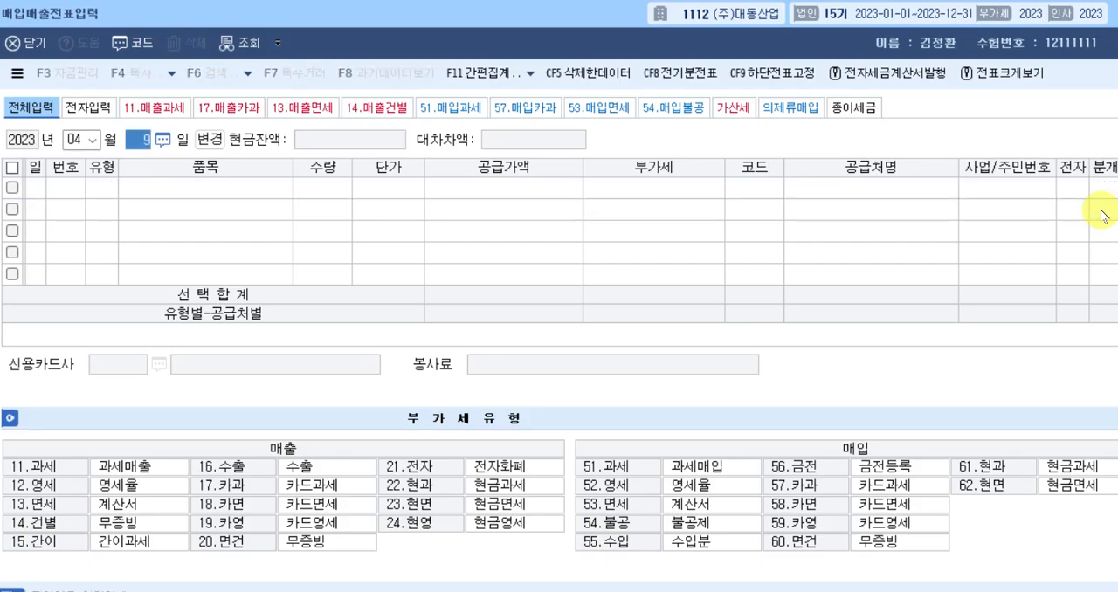
pyautogui.write('05')
pyautogui.press('Return')
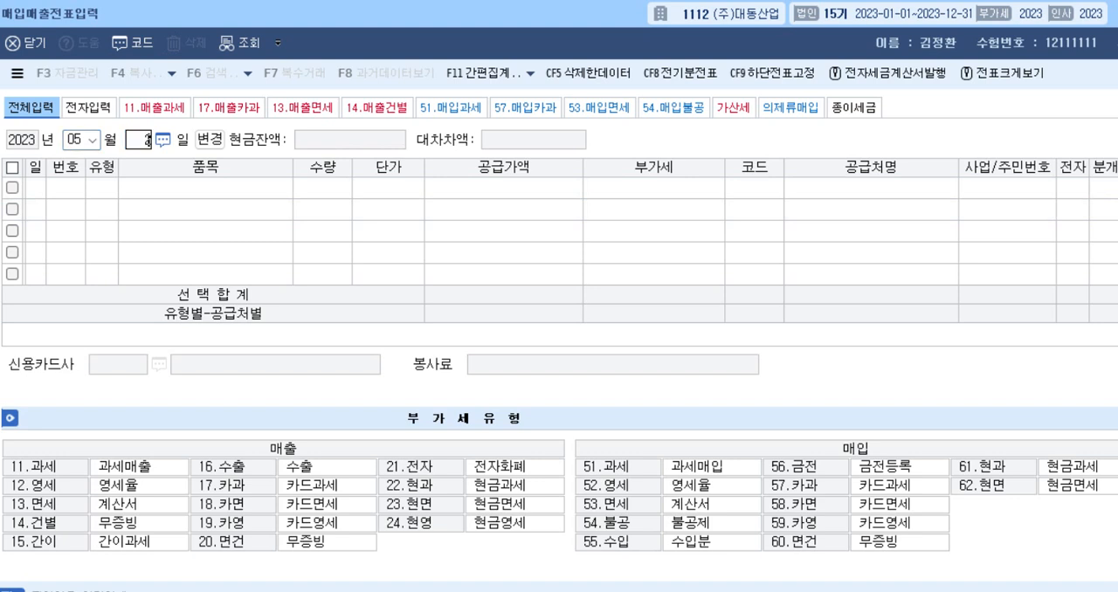
pyautogui.write('29')
pyautogui.press('Return')
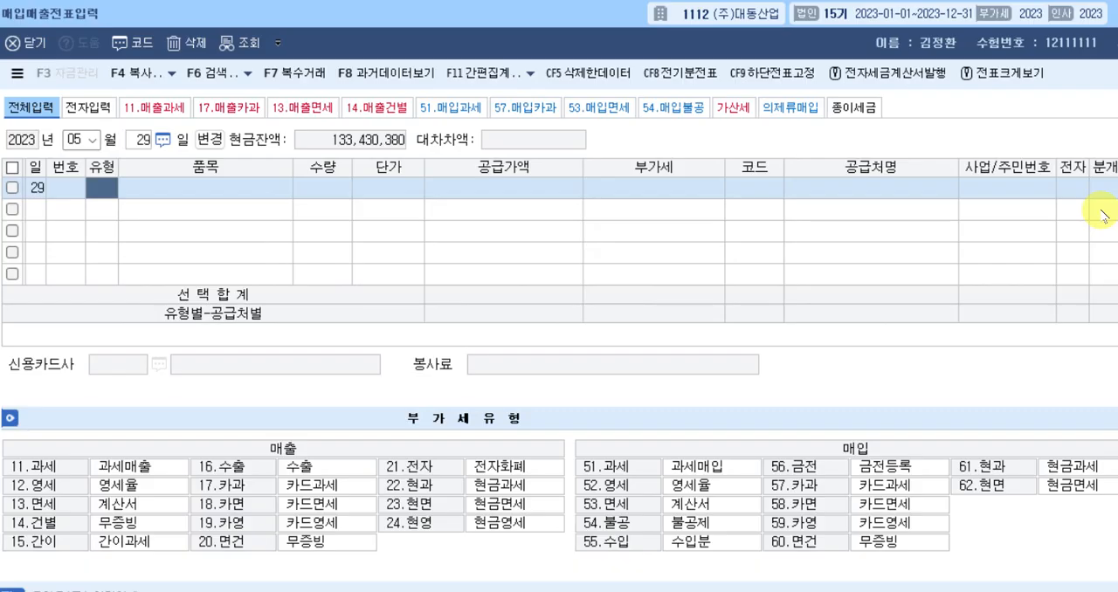
# Set the May 29 line's type to 57 카과 and enter 복리 as its 품목.
pyautogui.write('57')
pyautogui.press('Return')
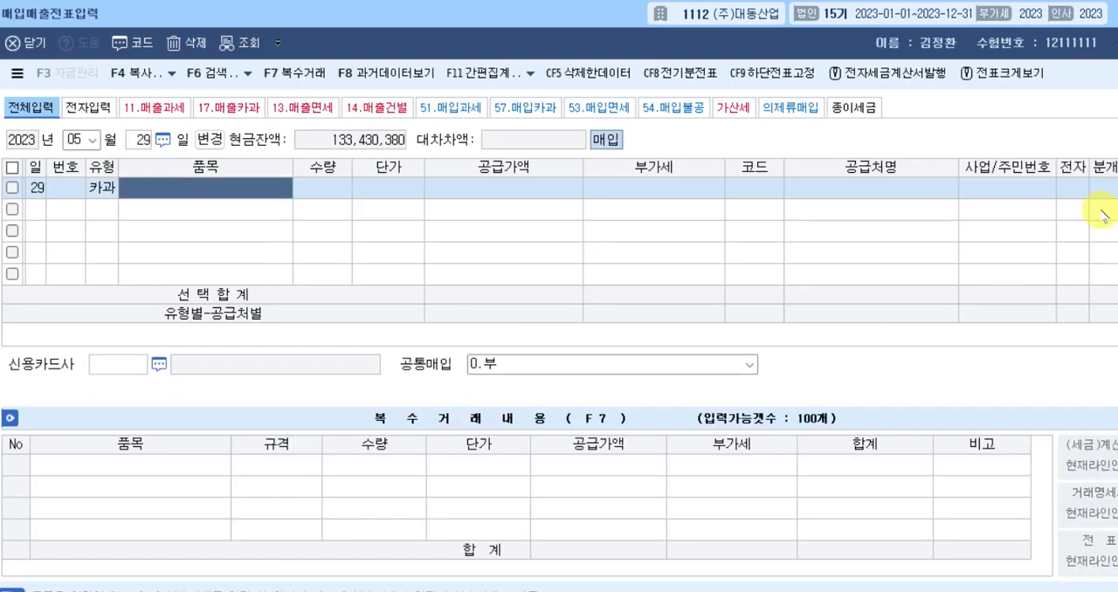
pyautogui.write('dnl')
pyautogui.press('BackSpace')
pyautogui.press('BackSpace')
pyautogui.press('BackSpace')
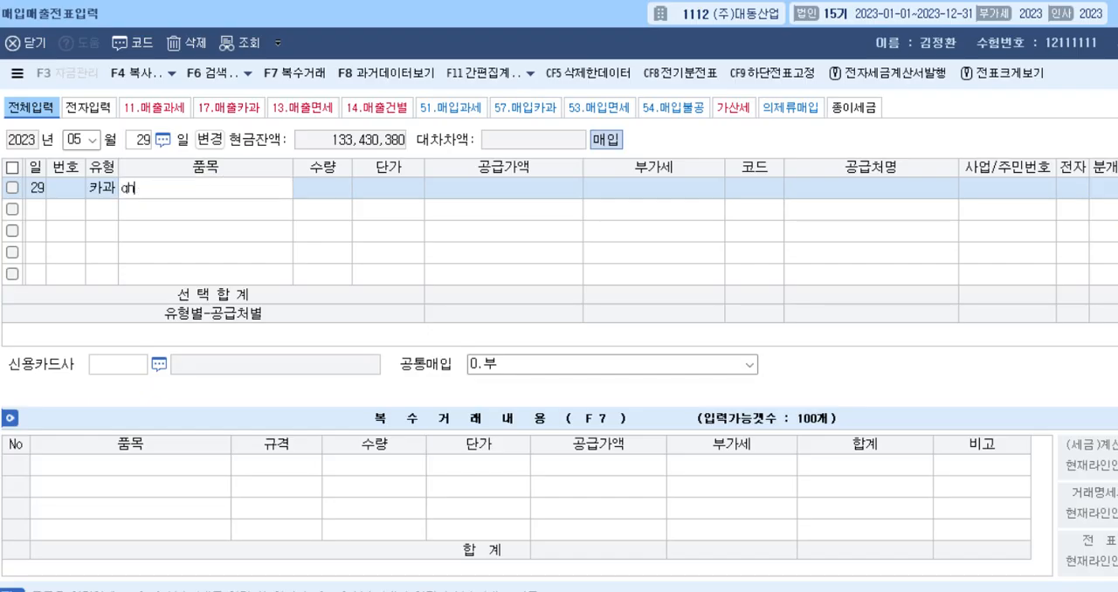
pyautogui.write('복리')
pyautogui.press('Return')
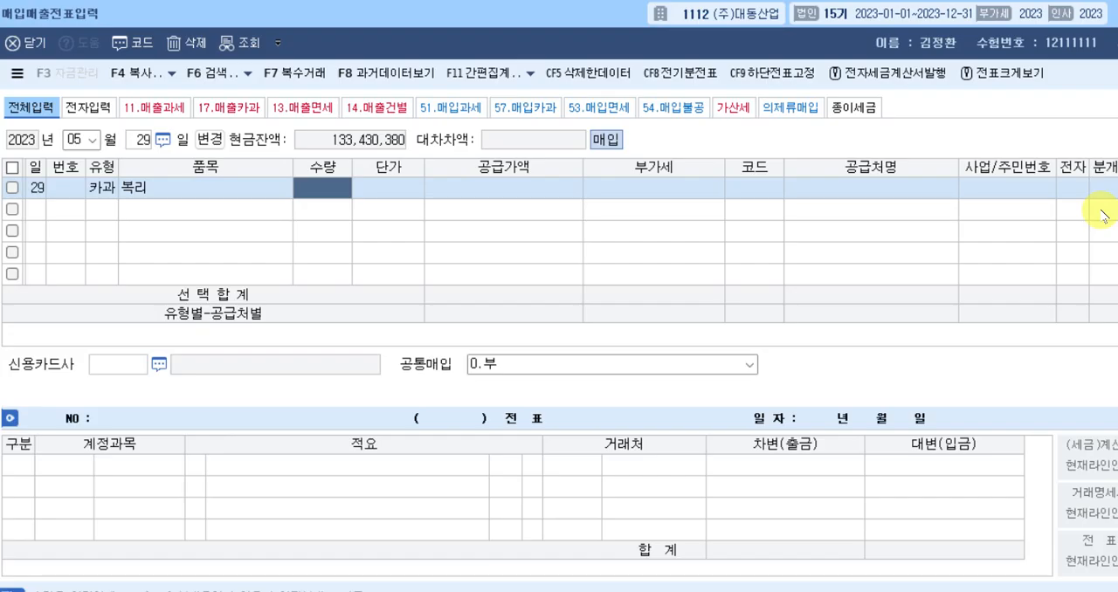
# Leave 수량 and 단가 blank and enter 1,000,000 as the 공급가액 of the 복리 line.
pyautogui.press('Return')
pyautogui.press('Return')
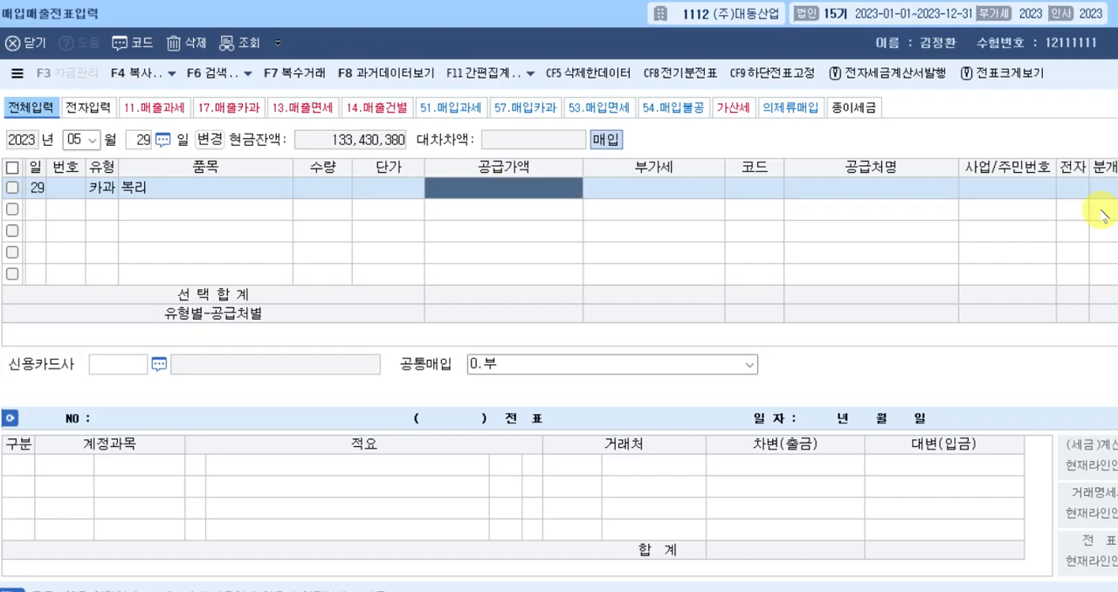
pyautogui.write('1000000')
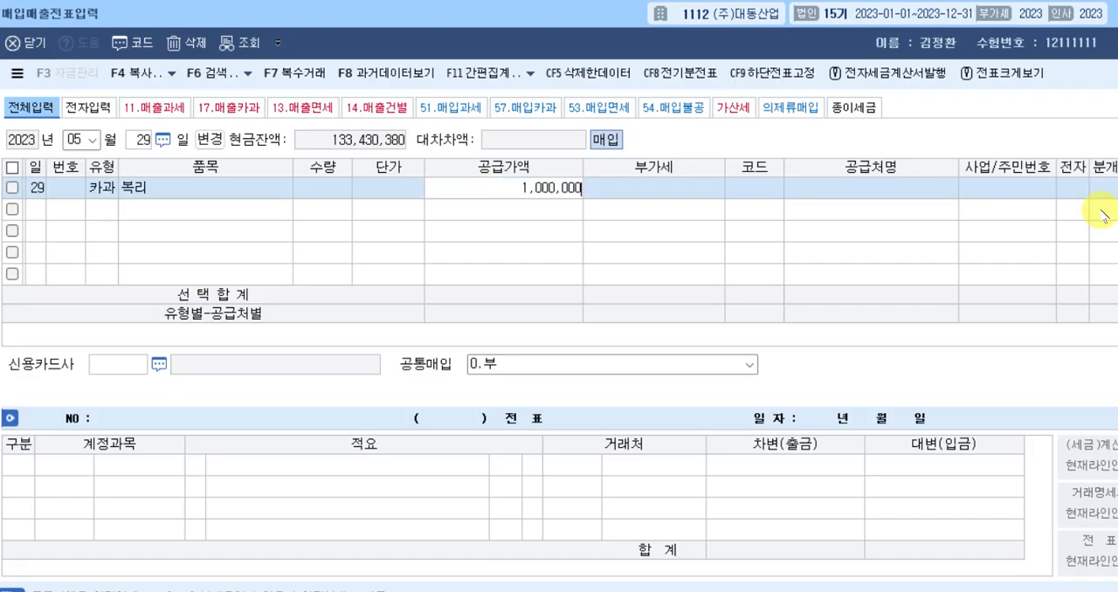
pyautogui.press('Return')
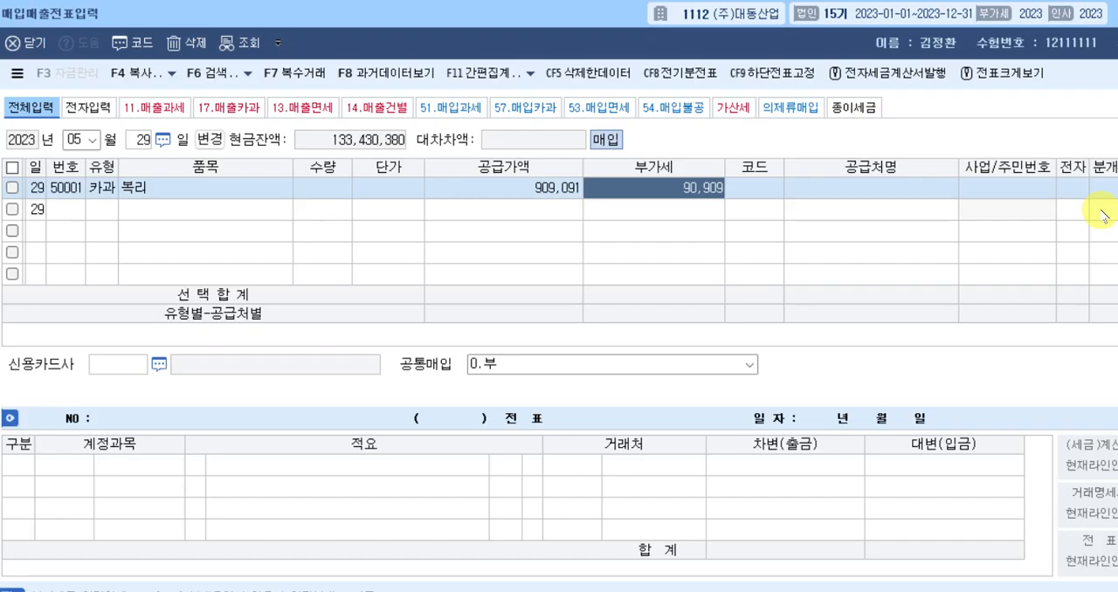
pyautogui.press('Left')
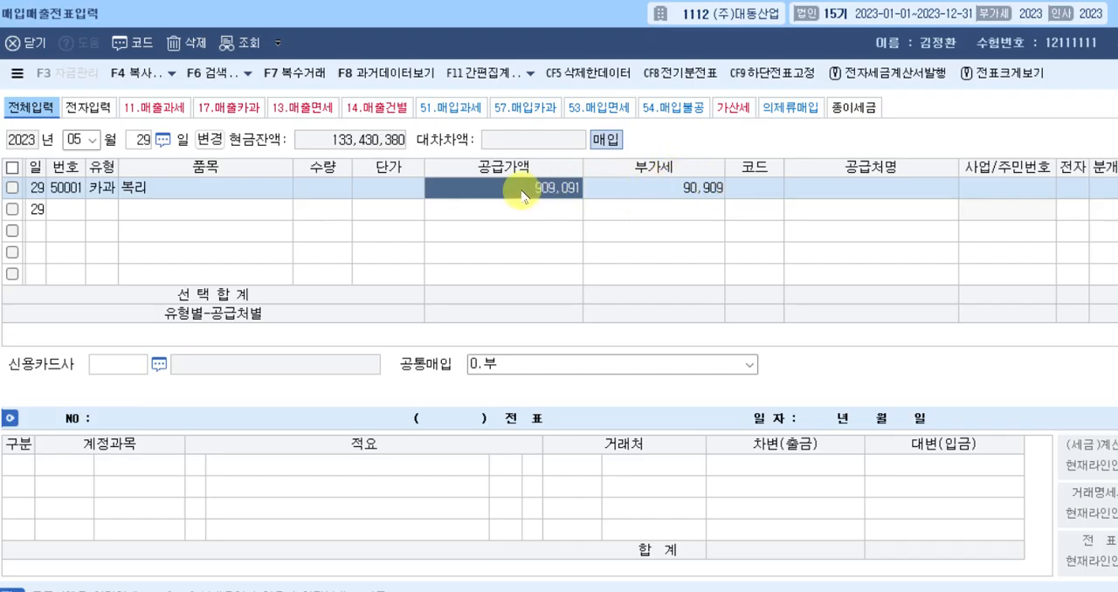
pyautogui.write('1100000')
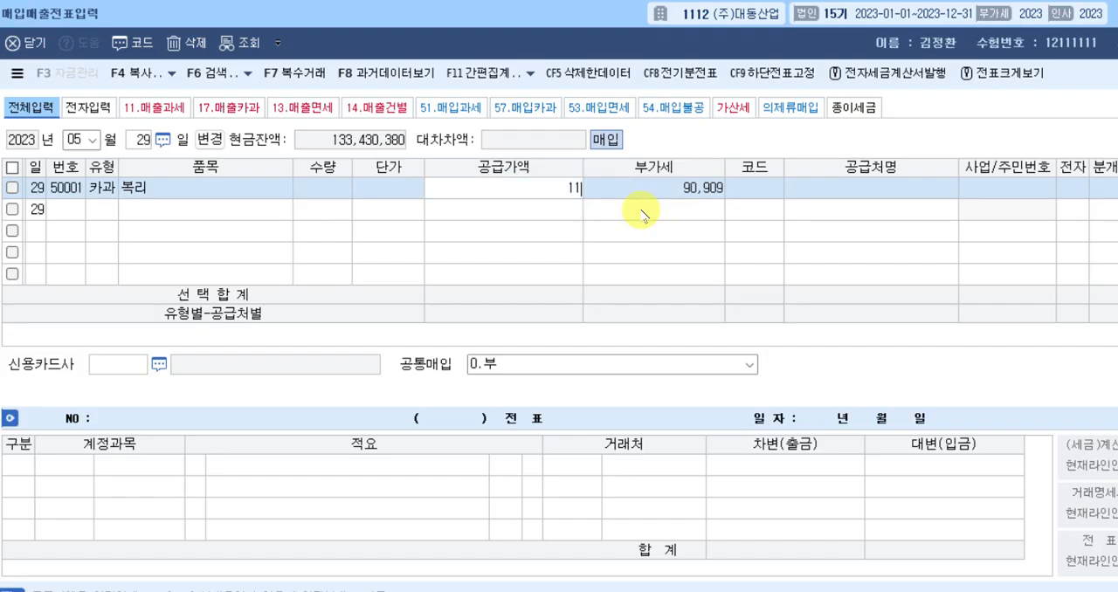
pyautogui.press('Return')
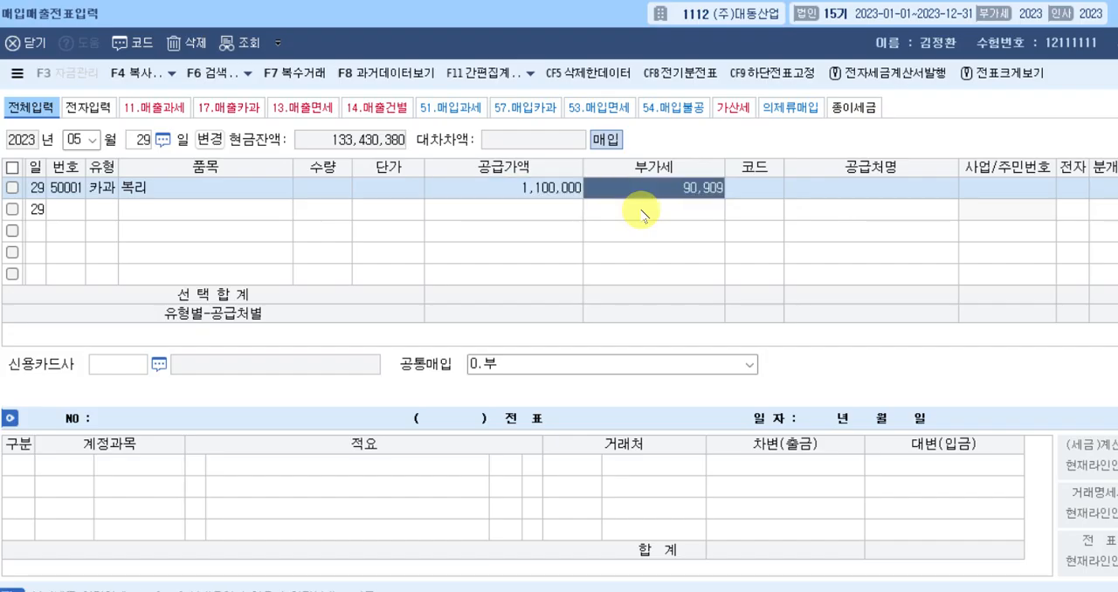
# Correct the 복리 line's 공급가액 to 1,000,000 and its 부가세 to 100,000.
pyautogui.press('Left')
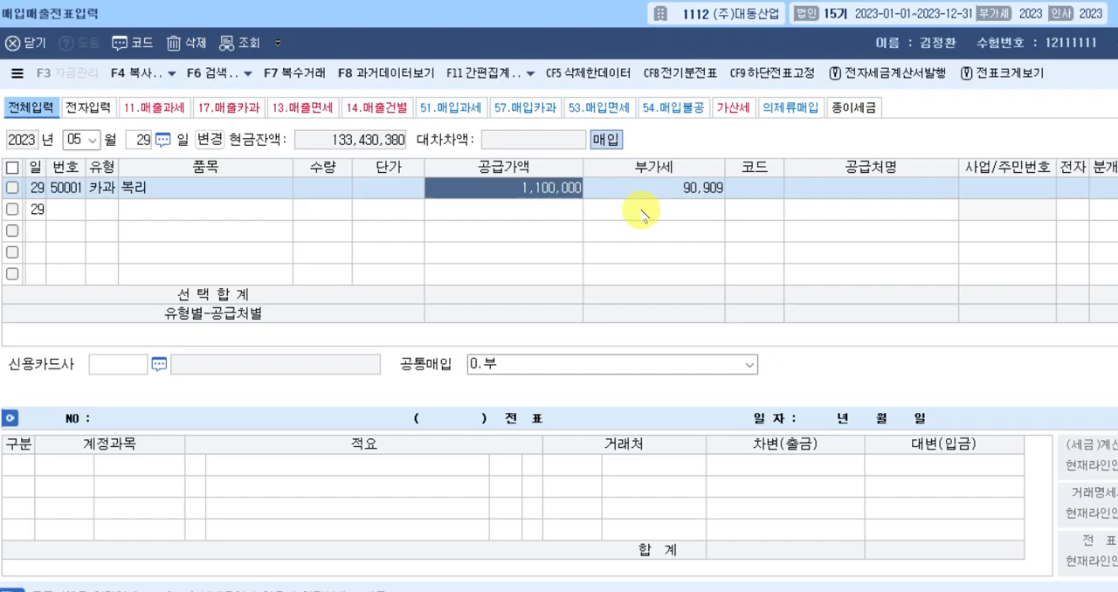
pyautogui.write('1000000')
pyautogui.press('Return')
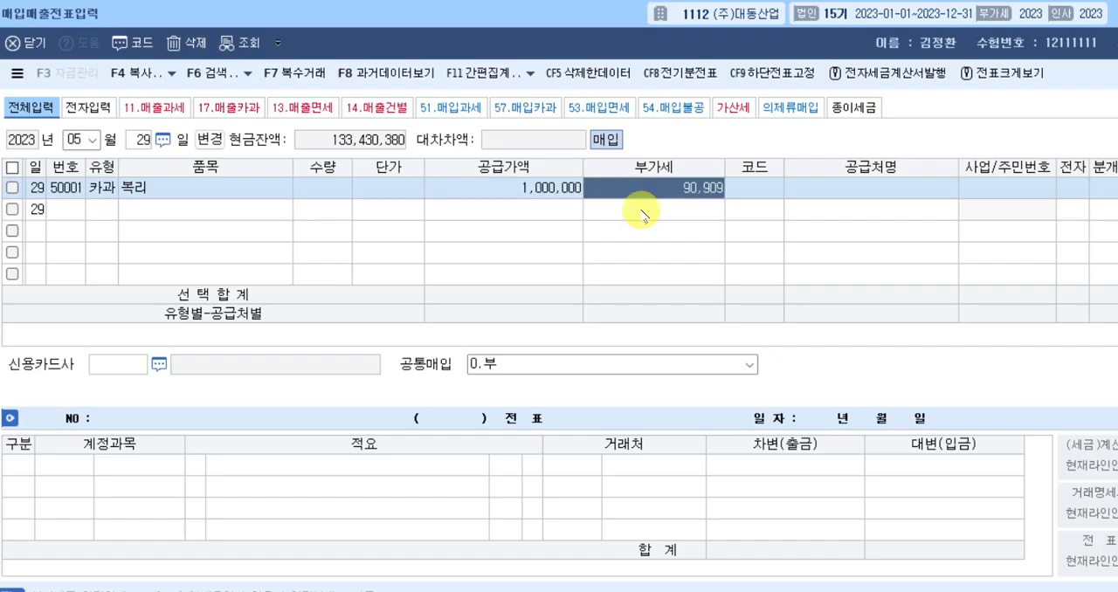
pyautogui.write('1000000')
pyautogui.press('Return')
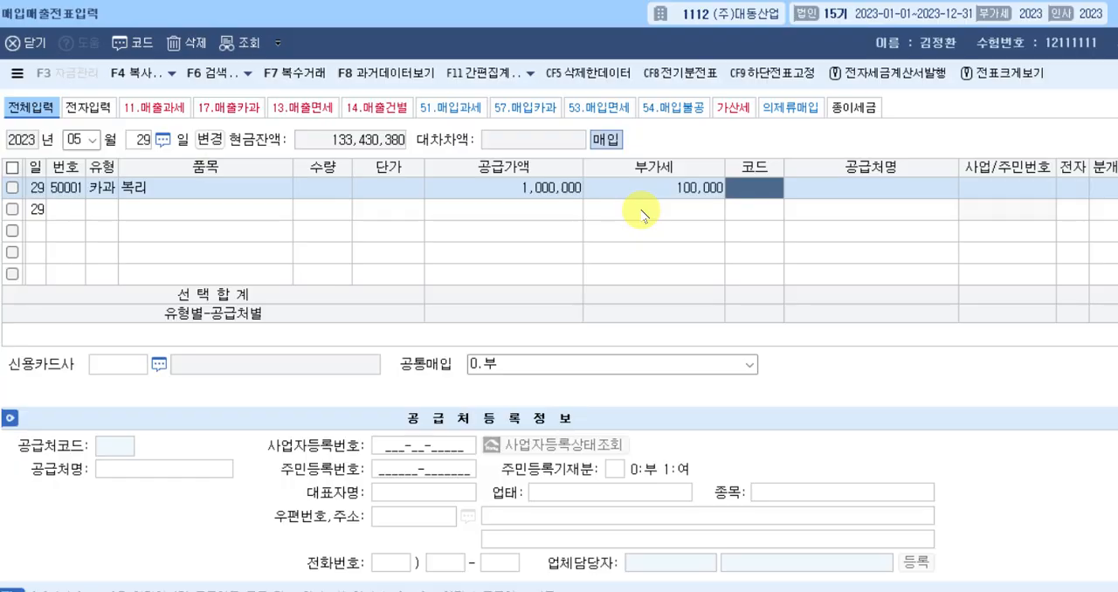
# Look up 침산 in the vendor codes and assign 침산가든 as the May 29 purchase's supplier.
pyautogui.write('침산')
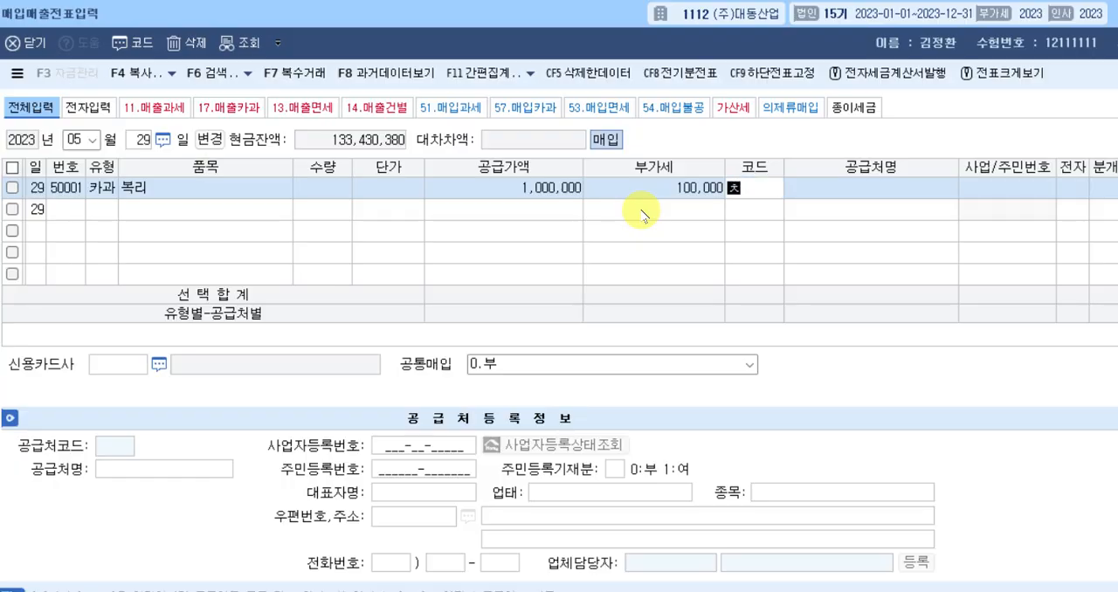
pyautogui.press('Return')
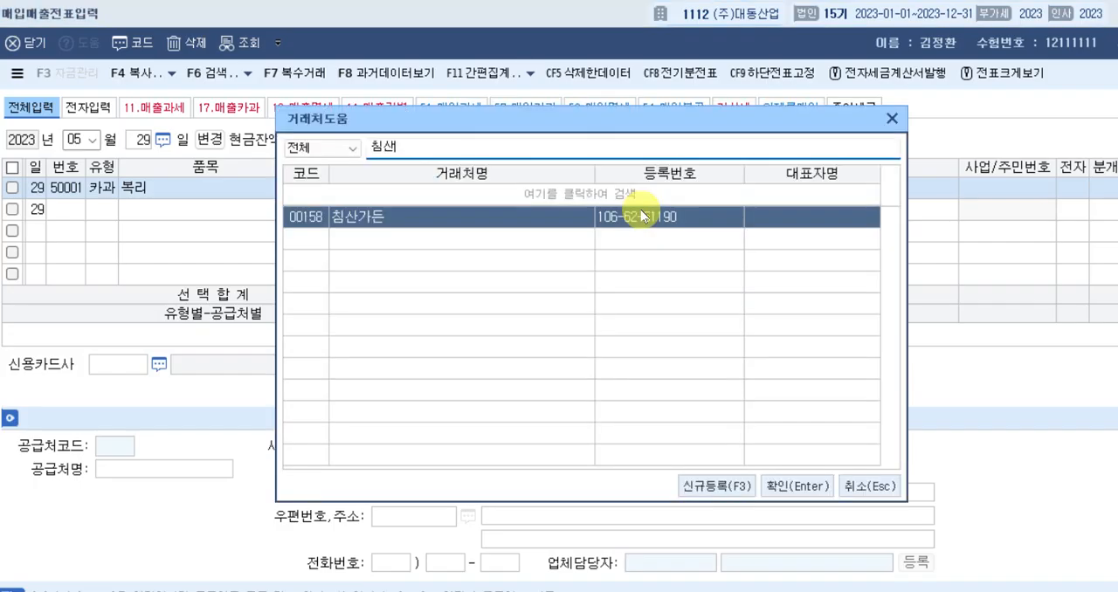
pyautogui.press('Return')
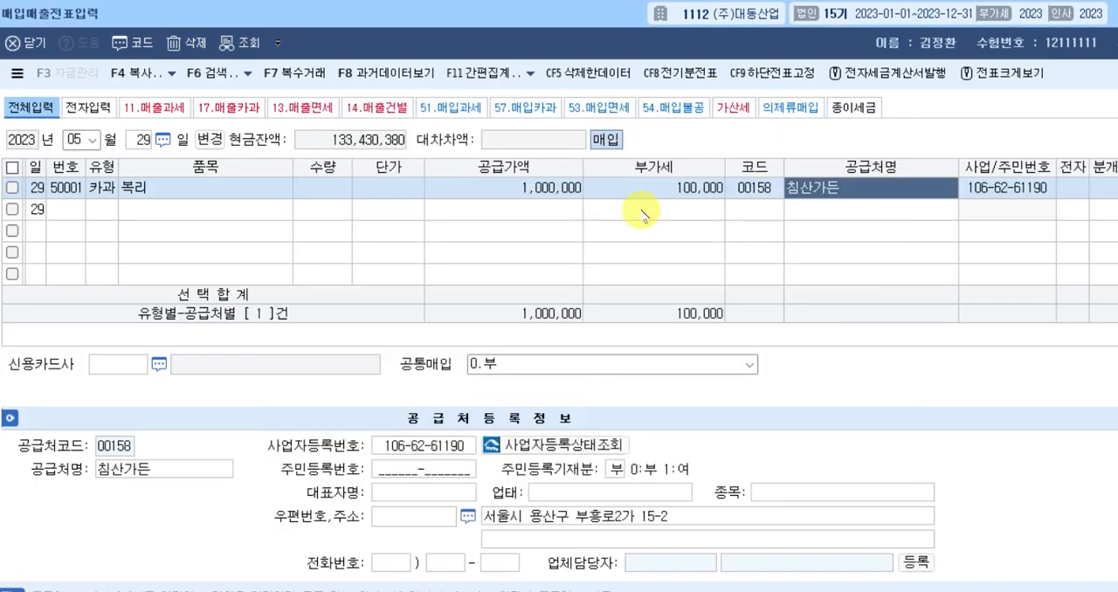
# Assign 제일카드 as the purchase's 신용카드사 and set the journal type to 혼합.
pyautogui.press('Return')
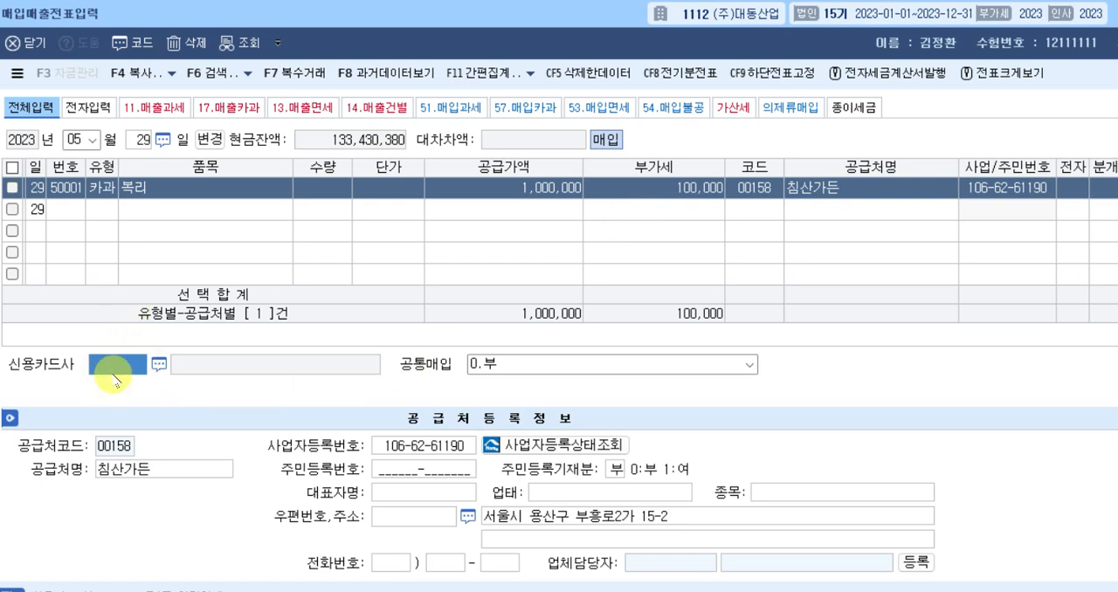
pyautogui.press('F2')
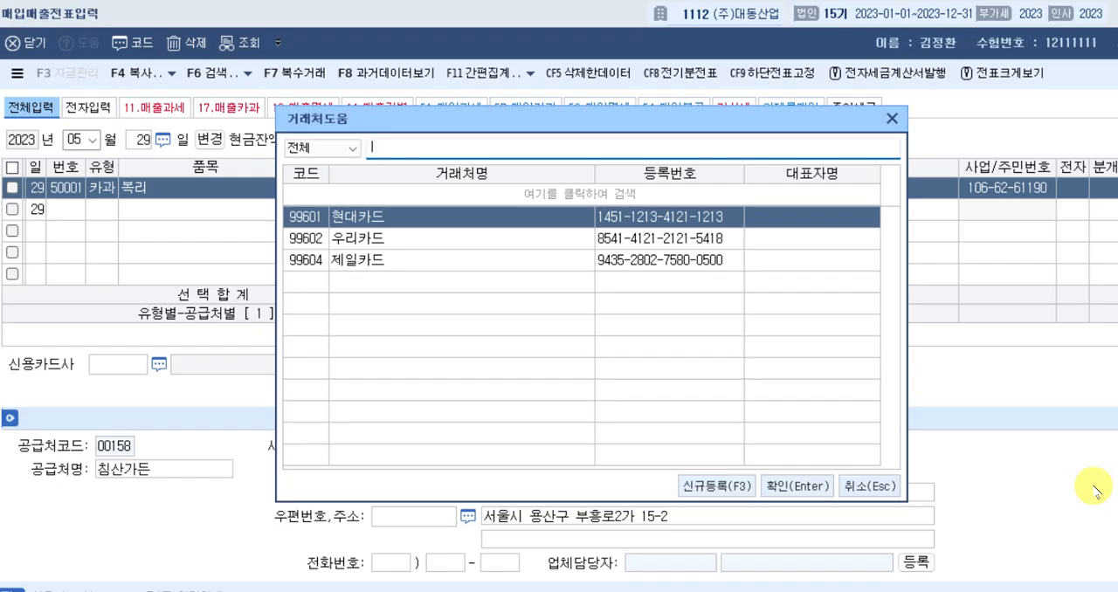
pyautogui.write('제')
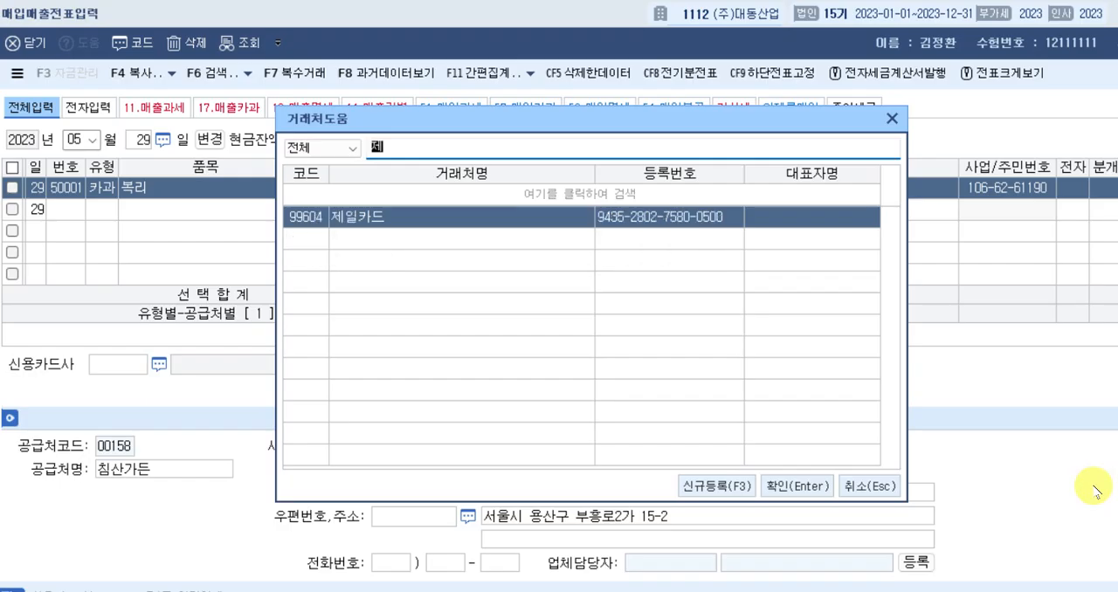
pyautogui.press('Return')
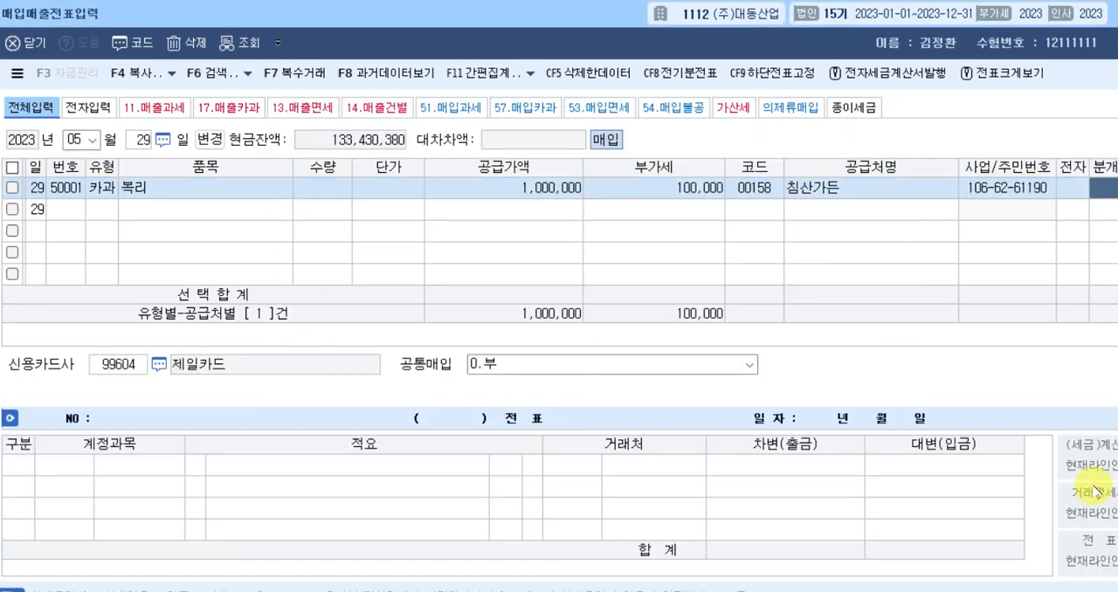
pyautogui.press('Return')
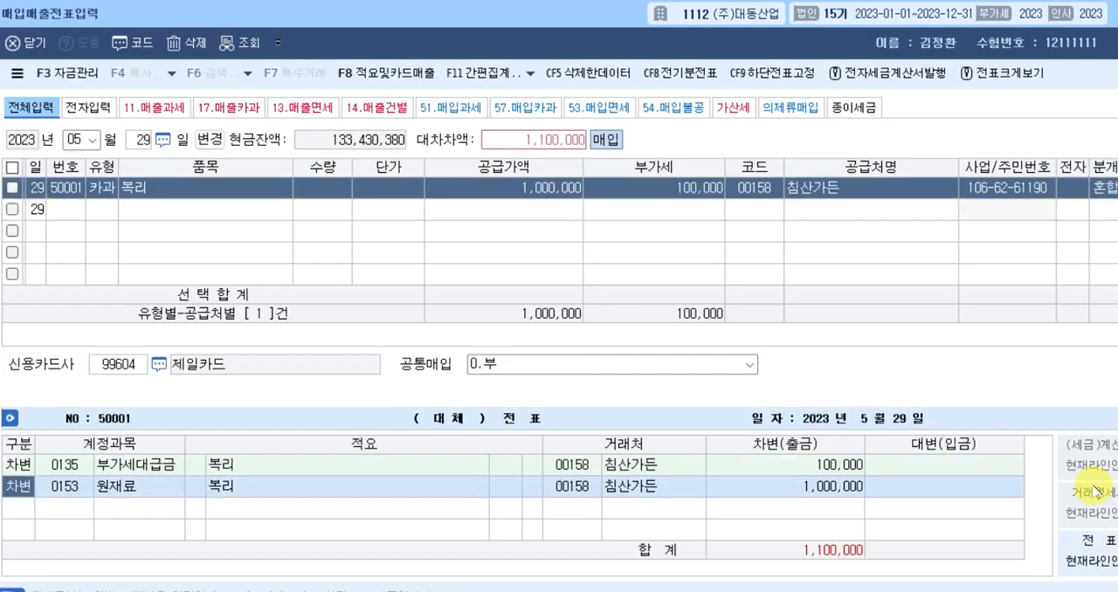
# Change the 원재료 debit line's account to 0511 복리후생비 (제조원가) and set its amount to 600,000.
pyautogui.press('Return')
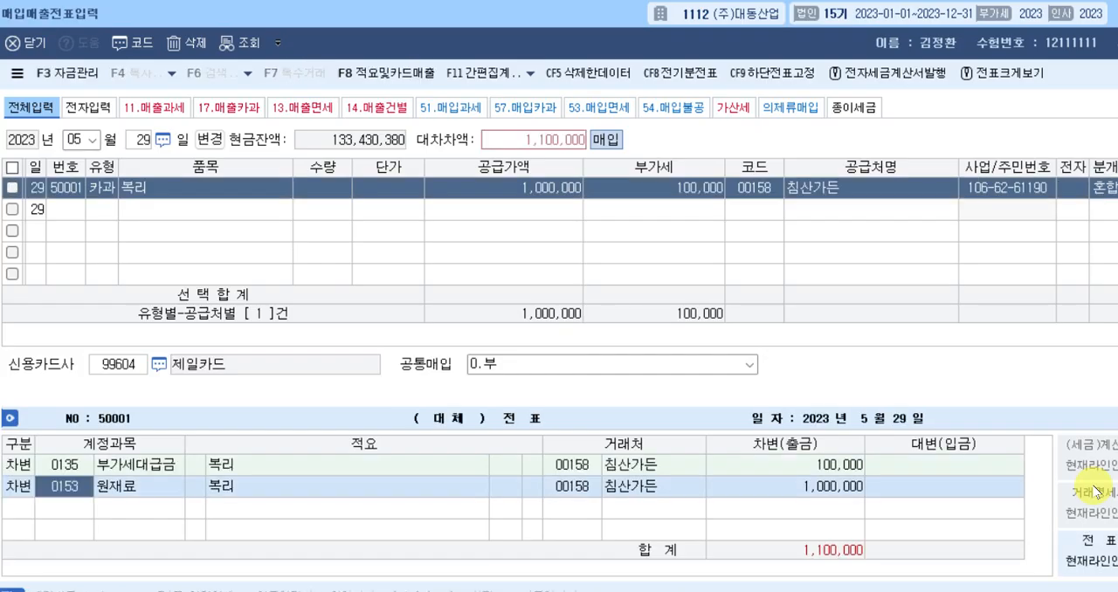
pyautogui.write('복리')
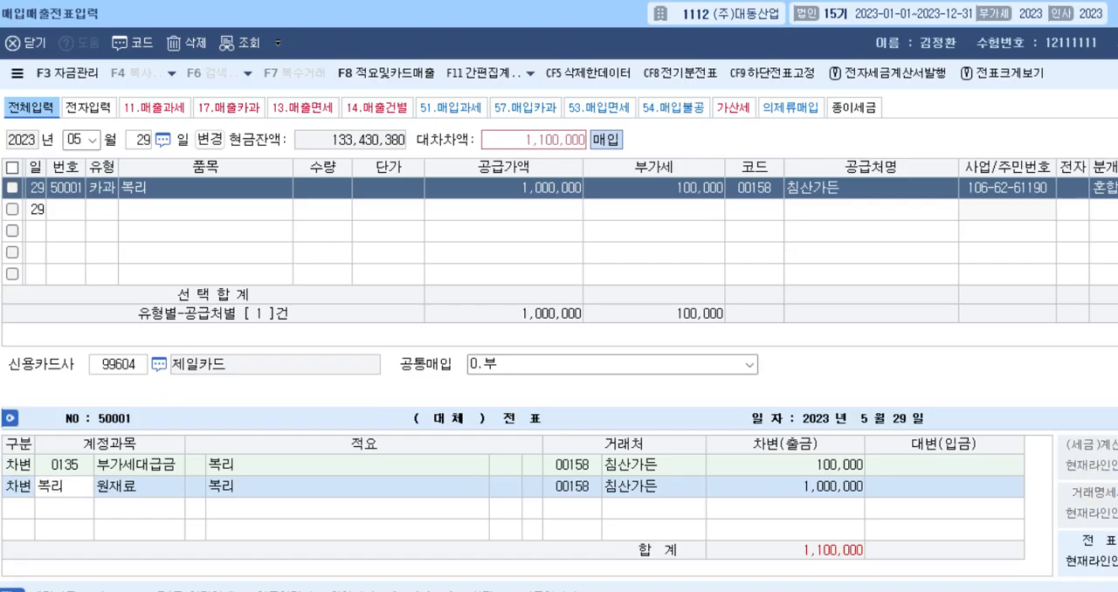
pyautogui.press('Return')
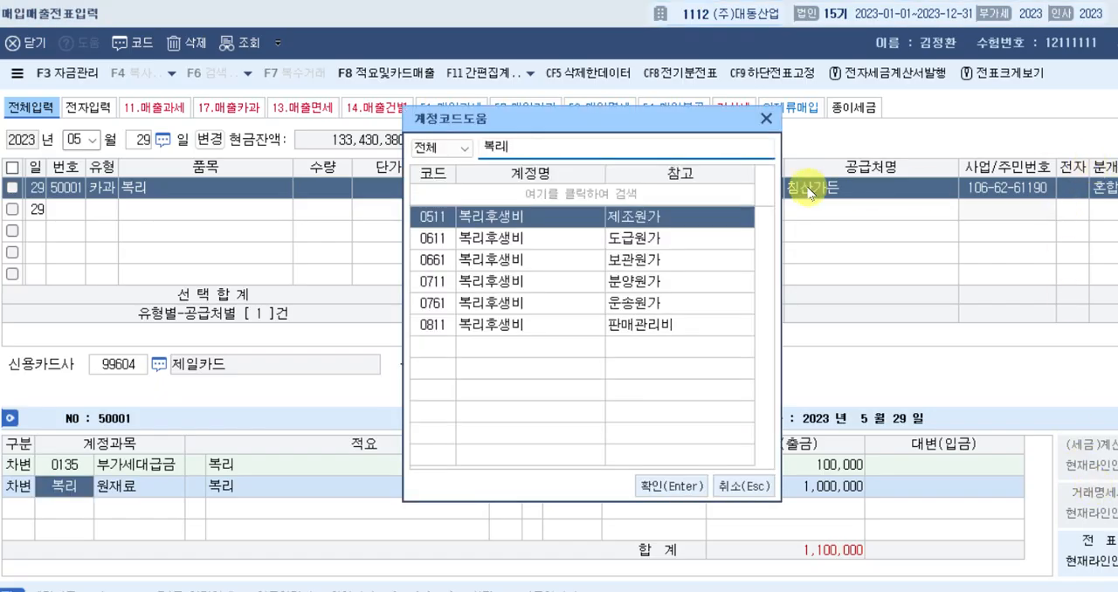
pyautogui.click(589, 219)
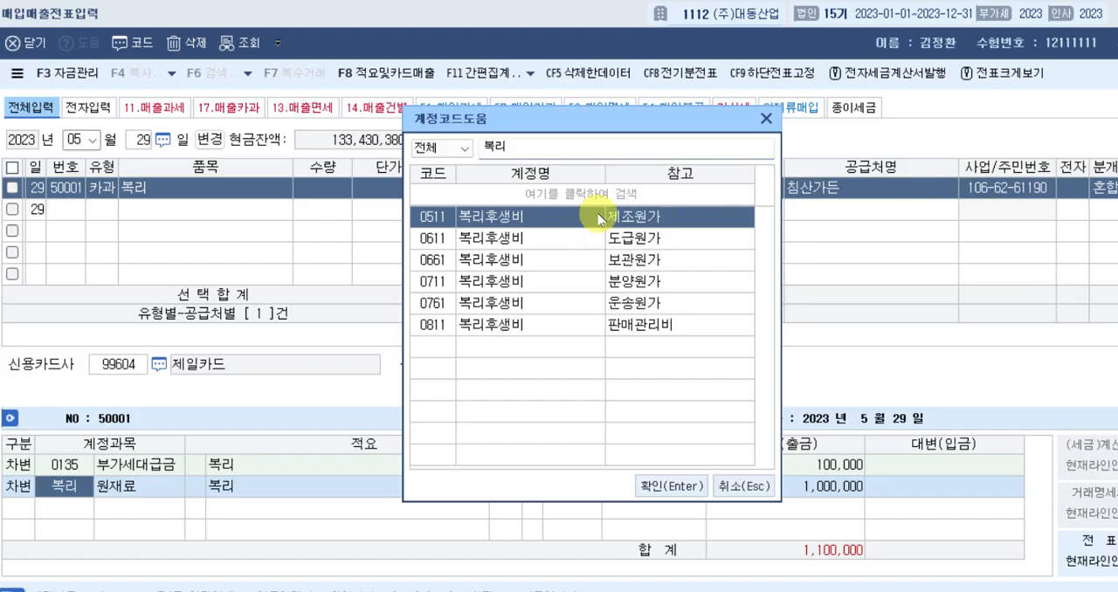
pyautogui.click(660, 483)
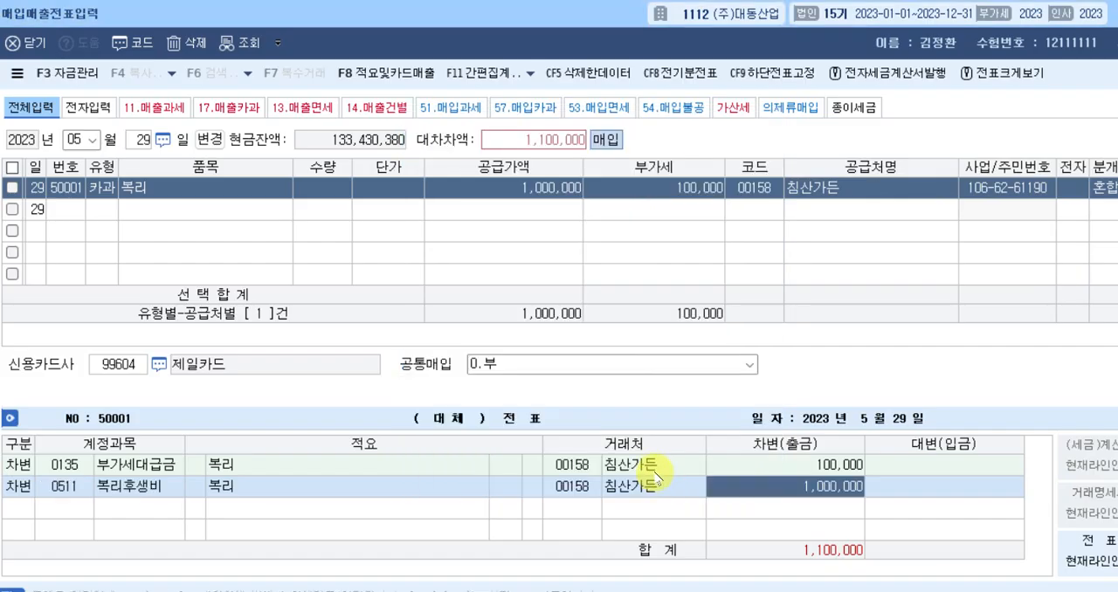
pyautogui.write('600000')
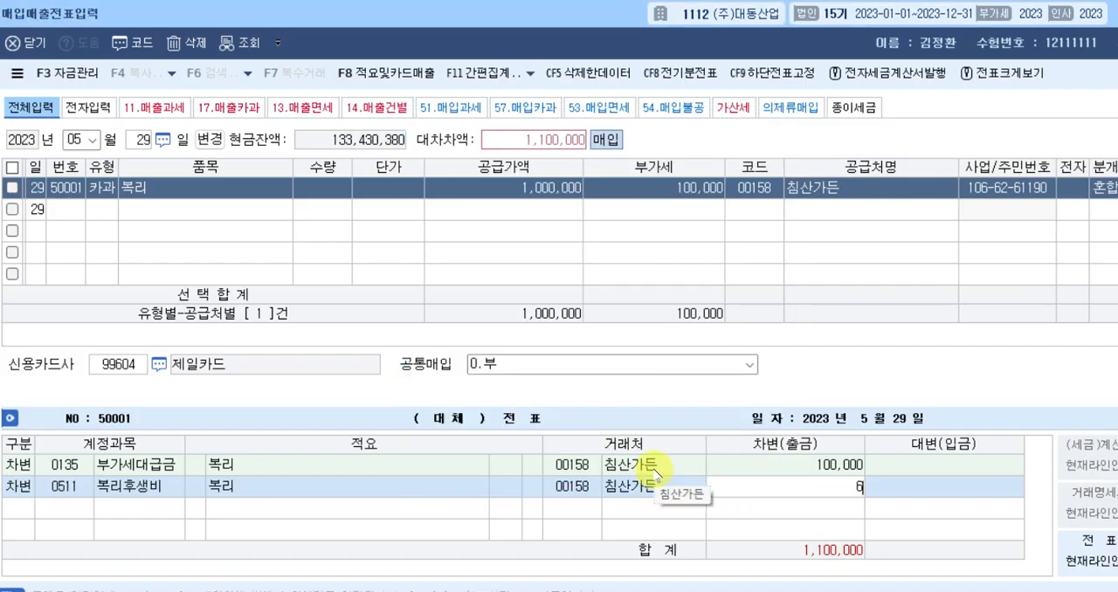
pyautogui.press('Return')
# Add a debit line for 0811 복리후생비 (판매관리비) with amount 400,000 to the May 29 entry.
pyautogui.press('Return')
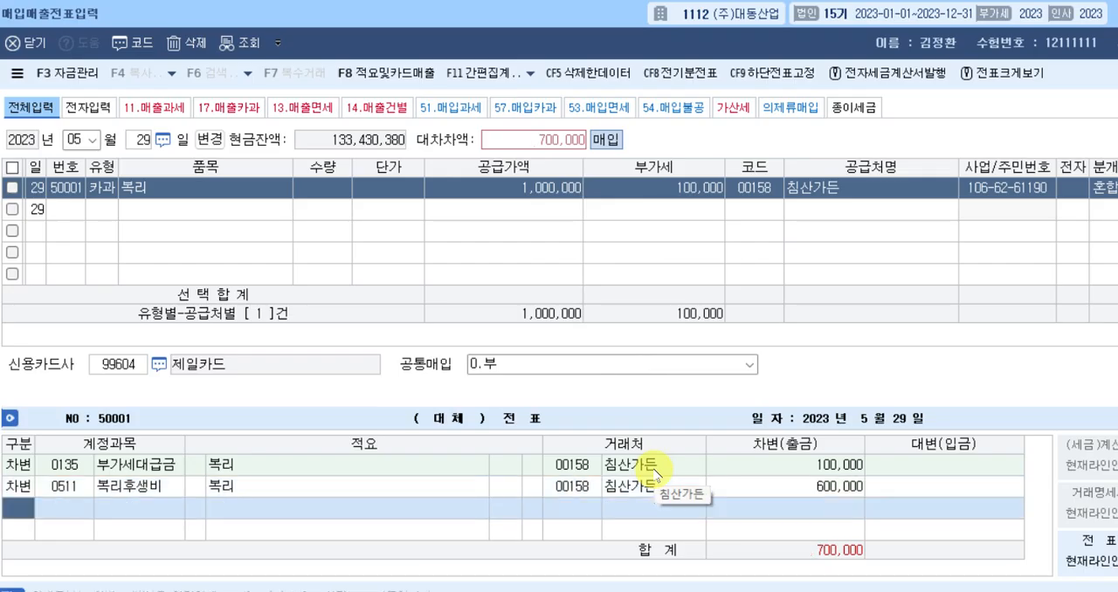
pyautogui.write('3')
pyautogui.press('Return')
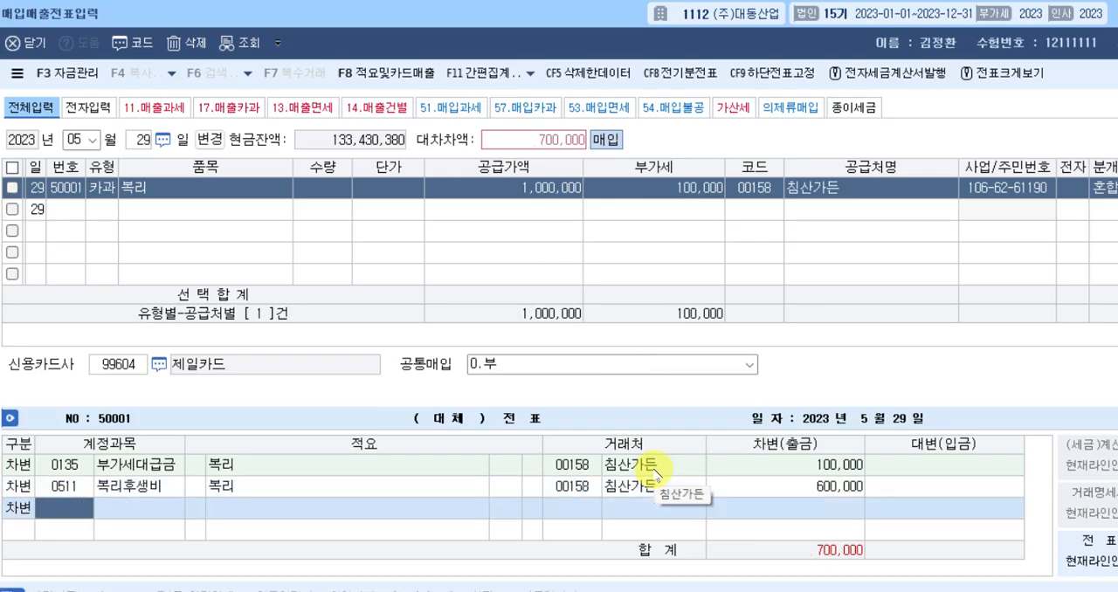
pyautogui.write('복ㄹㅣ')
pyautogui.press('Return')
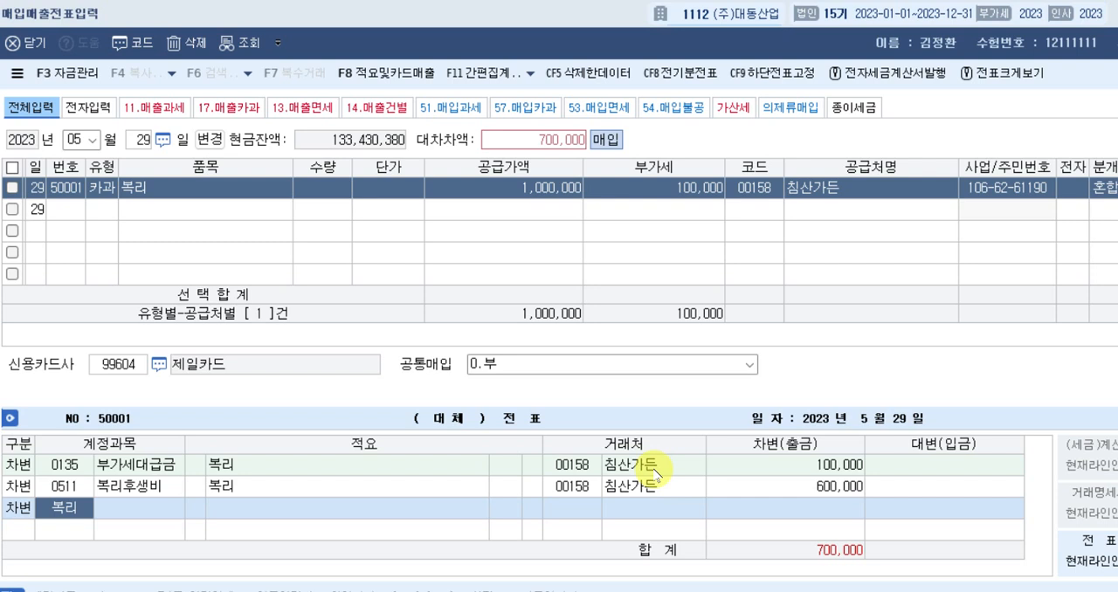
pyautogui.press('Down')
pyautogui.press('Down')
pyautogui.press('Down')
pyautogui.press('Down')
pyautogui.press('Down')
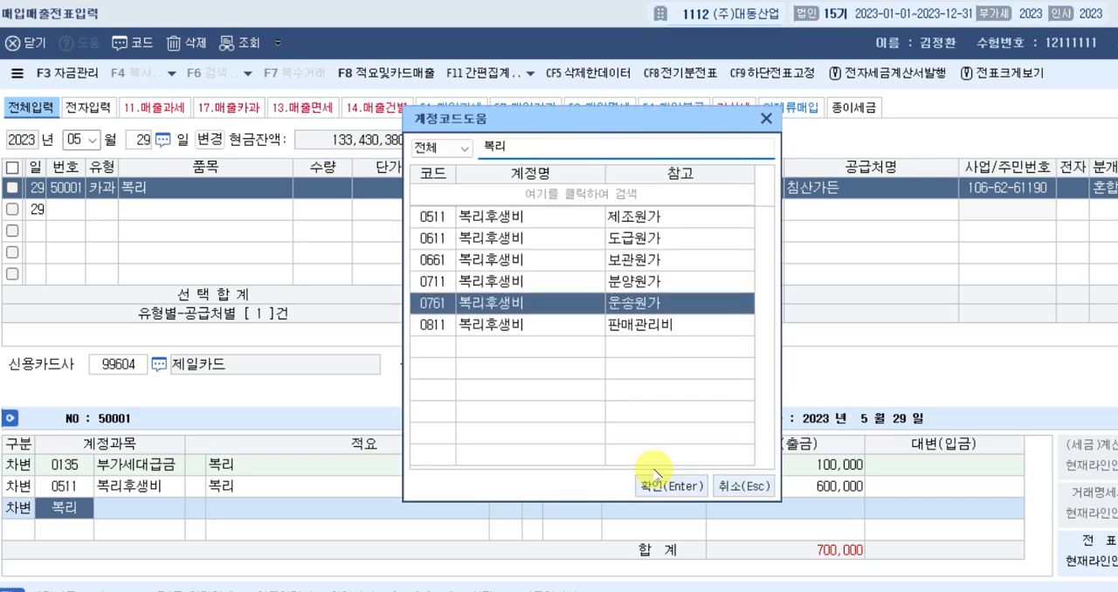
pyautogui.press('Return')
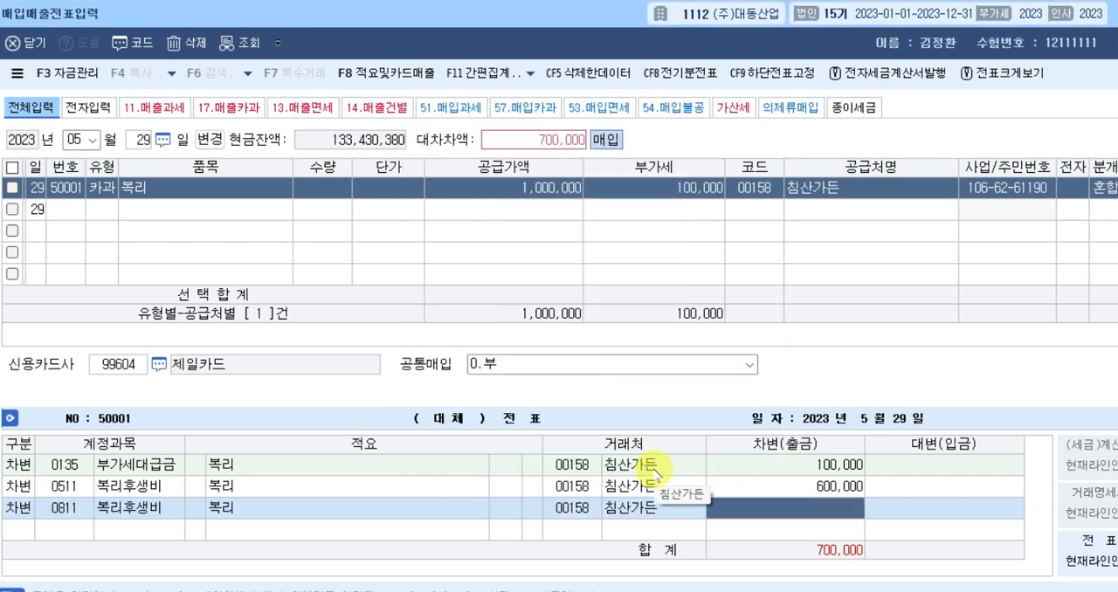
pyautogui.write('4000000')
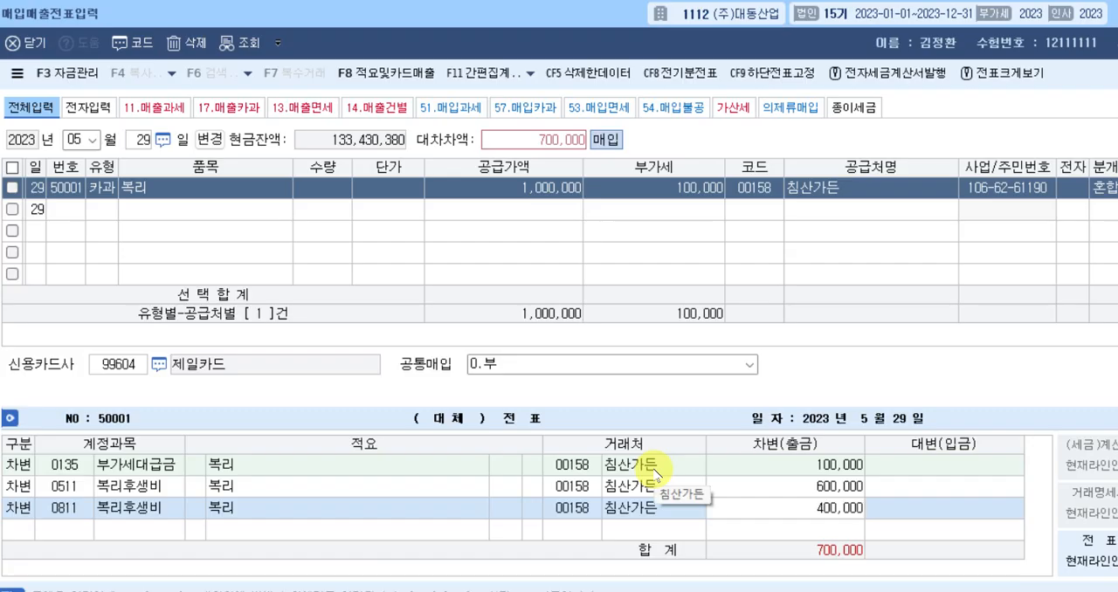
pyautogui.press('Return')
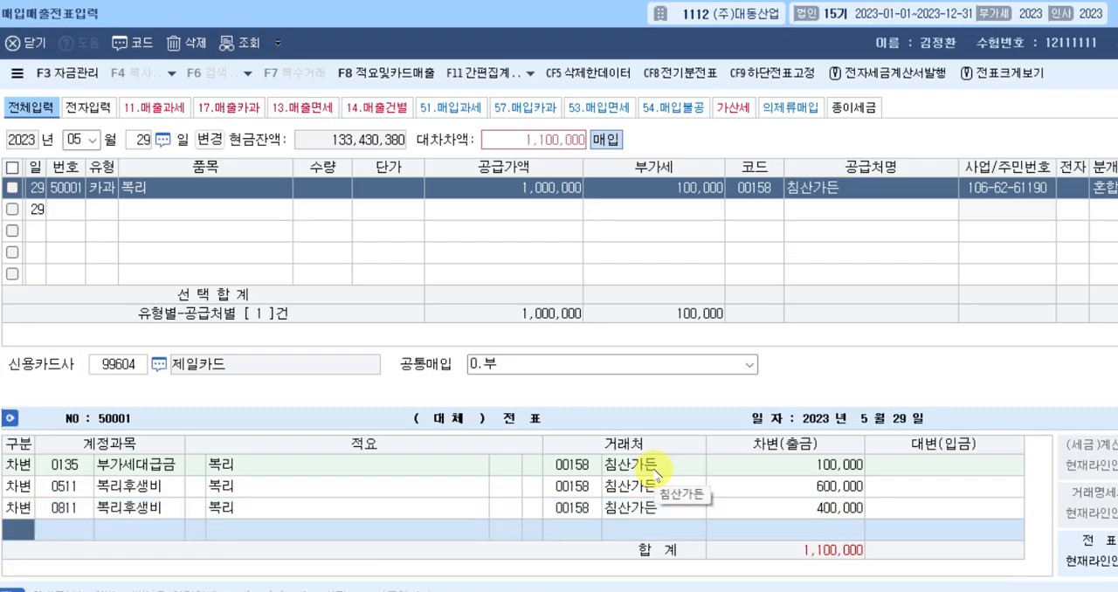
# Add a credit line for 0253 미지급금 with amount 1,100,000 to the May 29 entry.
pyautogui.write('4')
pyautogui.press('Return')
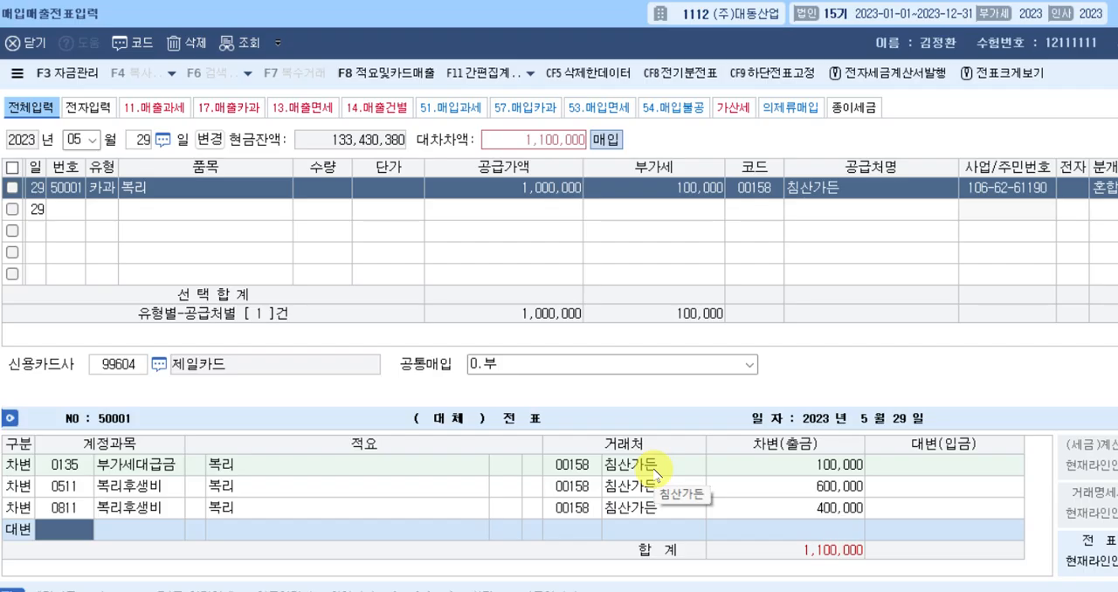
pyautogui.write('미지')
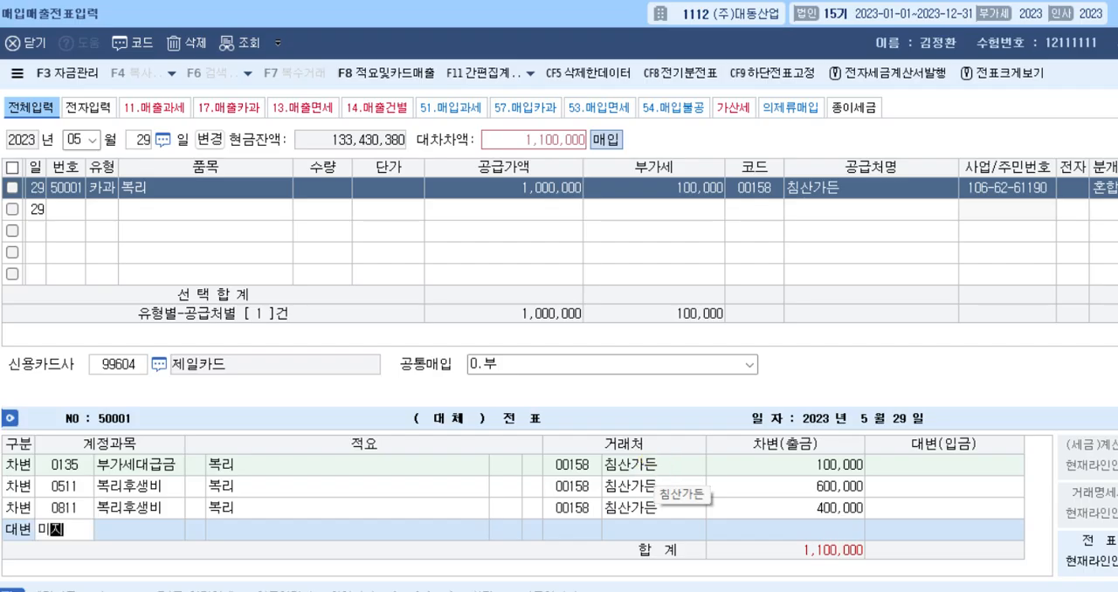
pyautogui.press('Return')
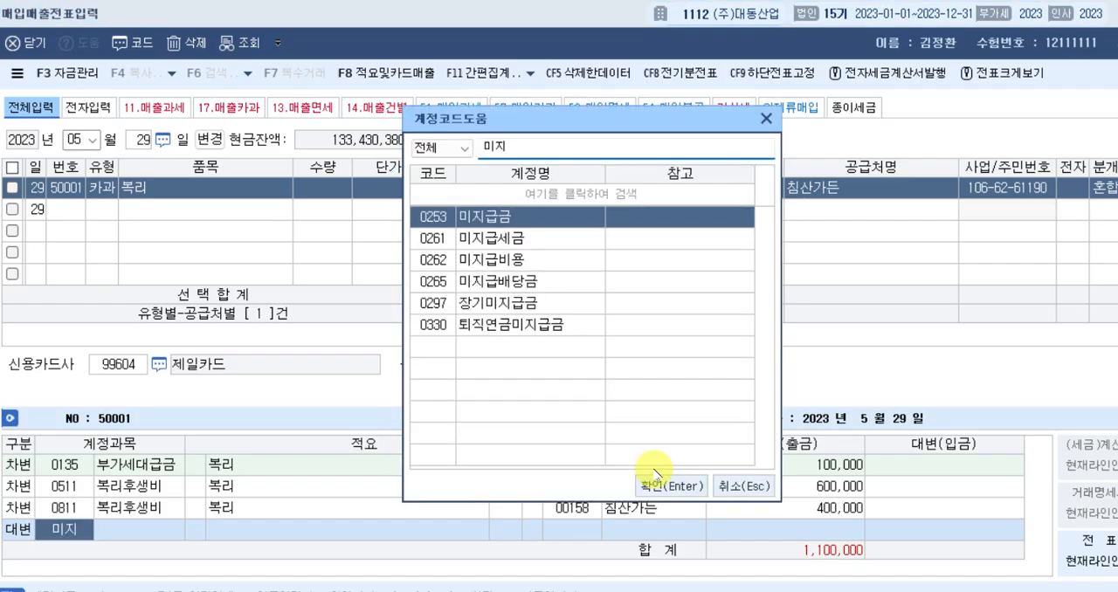
pyautogui.click(654, 472)
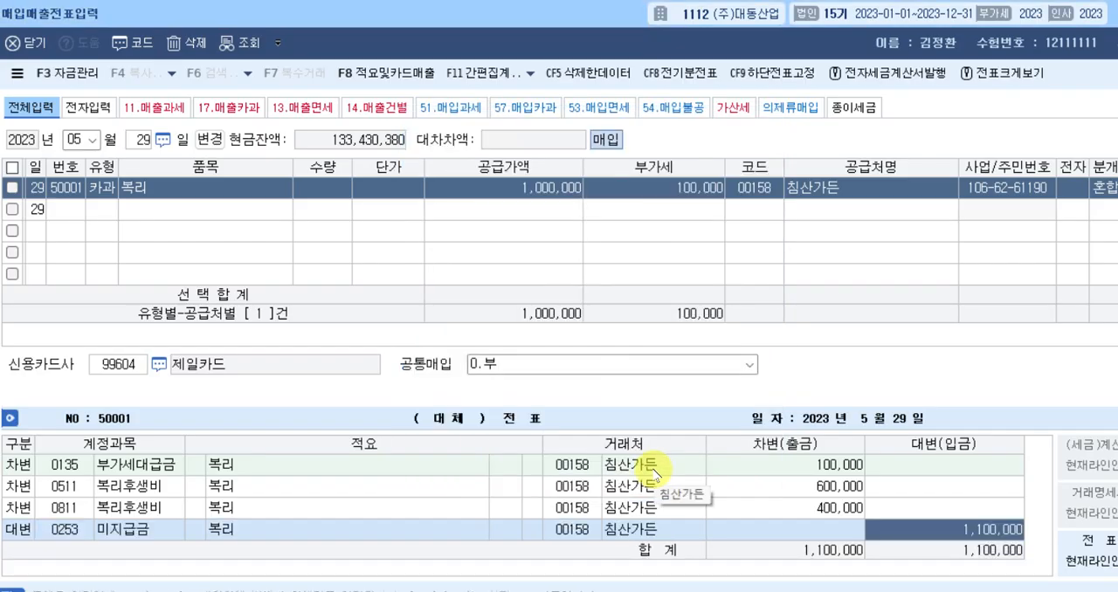
# Check the 거래처 변경 rule in the 매입매출 notes document, and change the 미지급금 line's 거래처 to 제일카드 (99604), completing the May 29 voucher.
pyautogui.click(571, 529)
pyautogui.hotkey('alt', 'Tab')
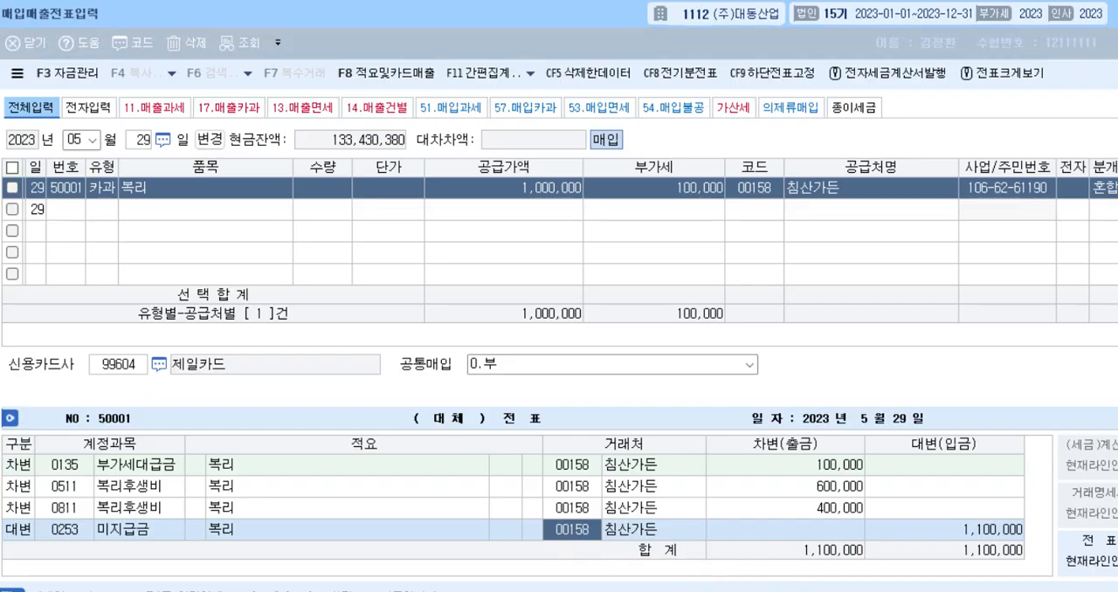
pyautogui.click(416, 391)
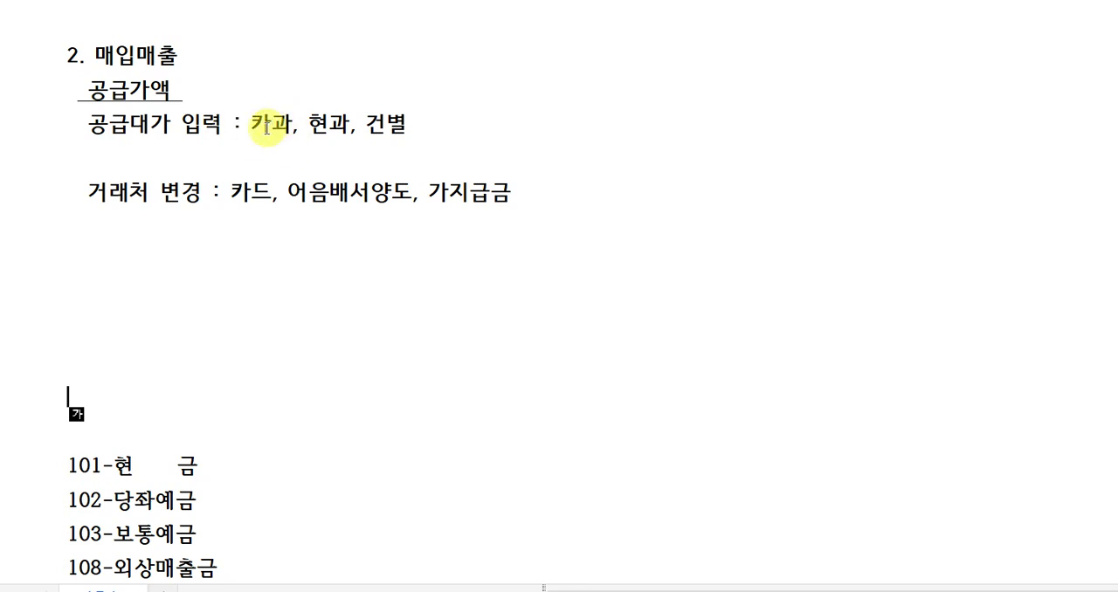
pyautogui.click(83, 192)
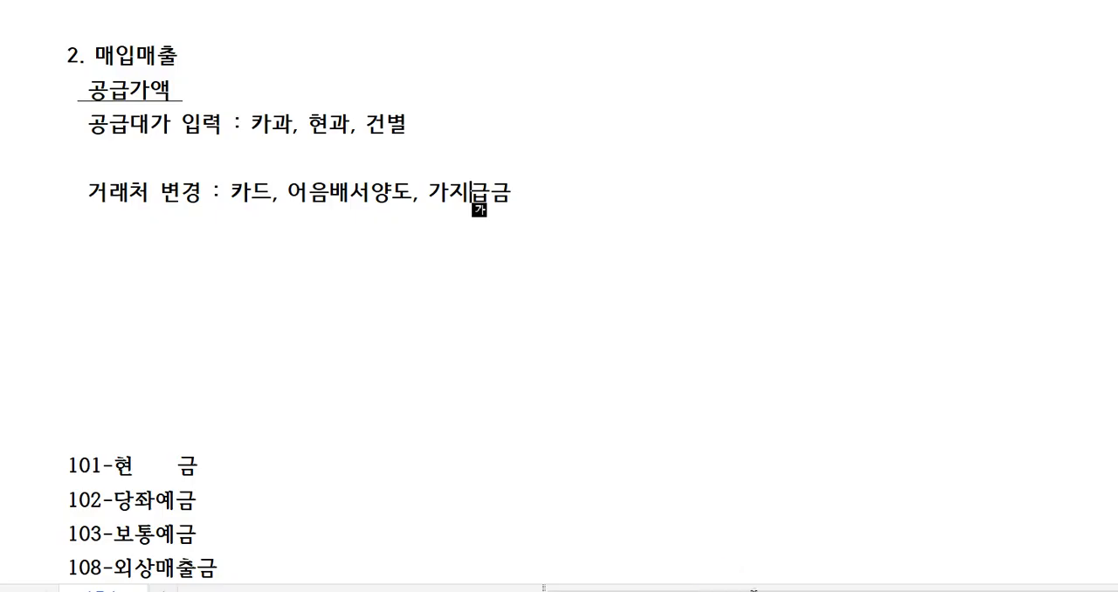
pyautogui.hotkey('alt', 'Tab')
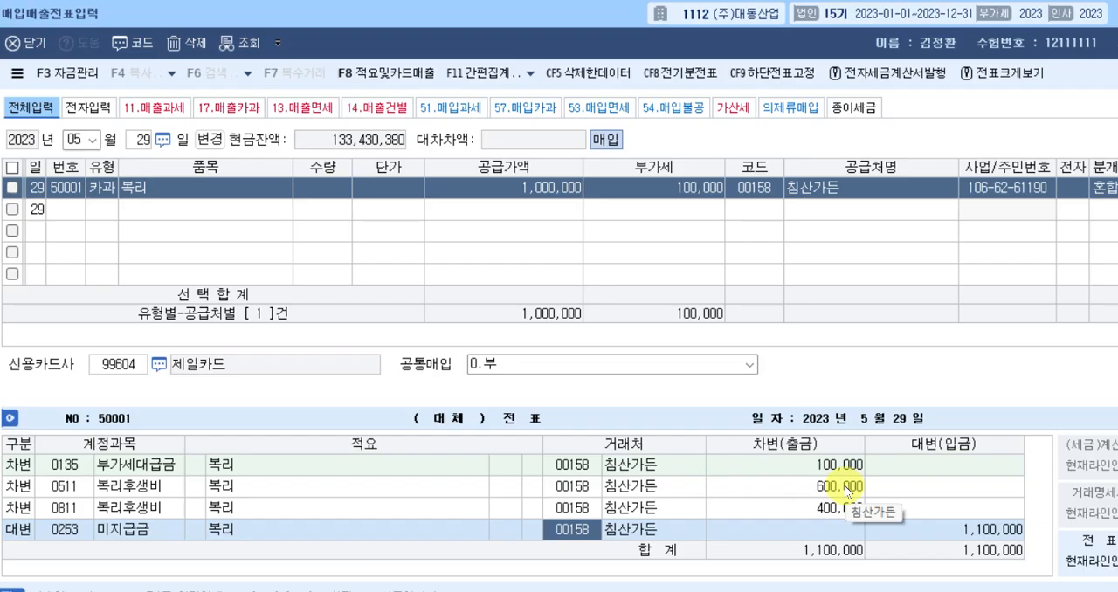
pyautogui.write('제일')
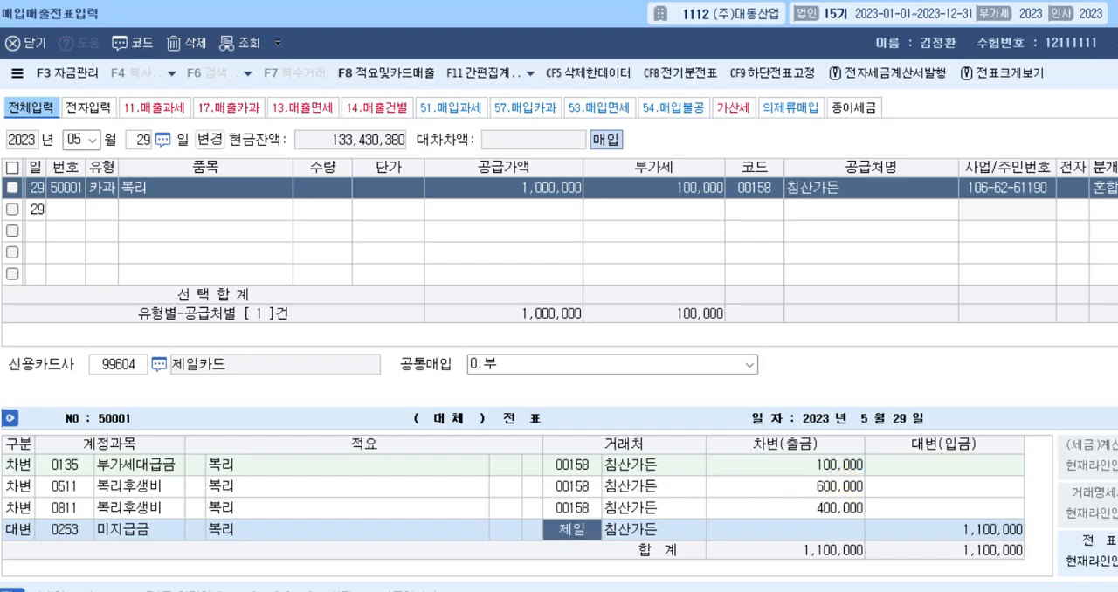
pyautogui.press('Return')
pyautogui.press('Return')
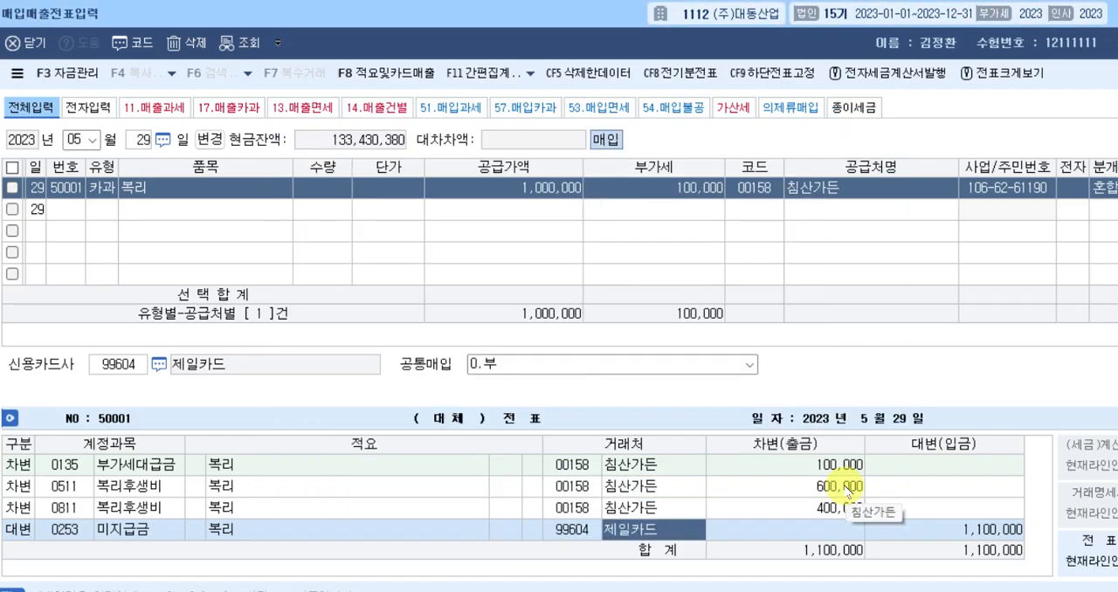
pyautogui.press('Return')
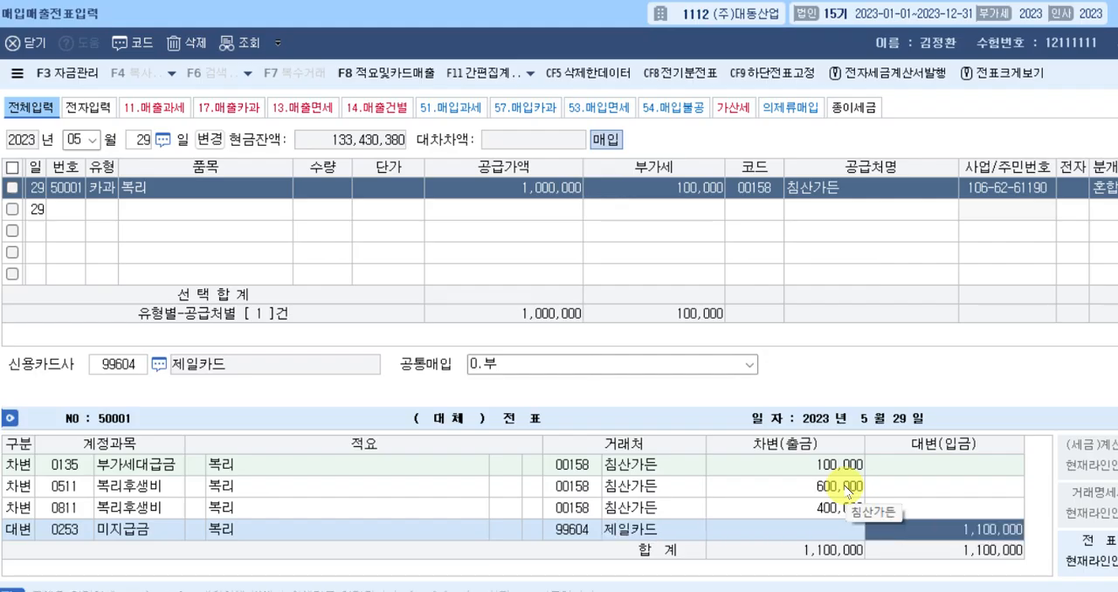
pyautogui.press('Return')
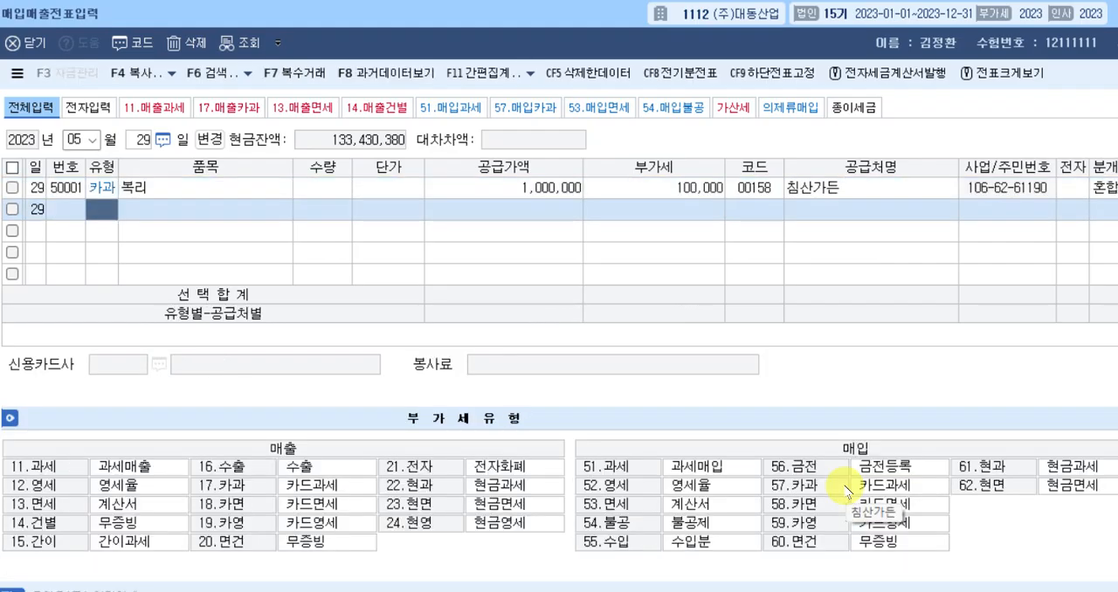
# Set the voucher entry date to June 5, 2023.
pyautogui.press('Escape')
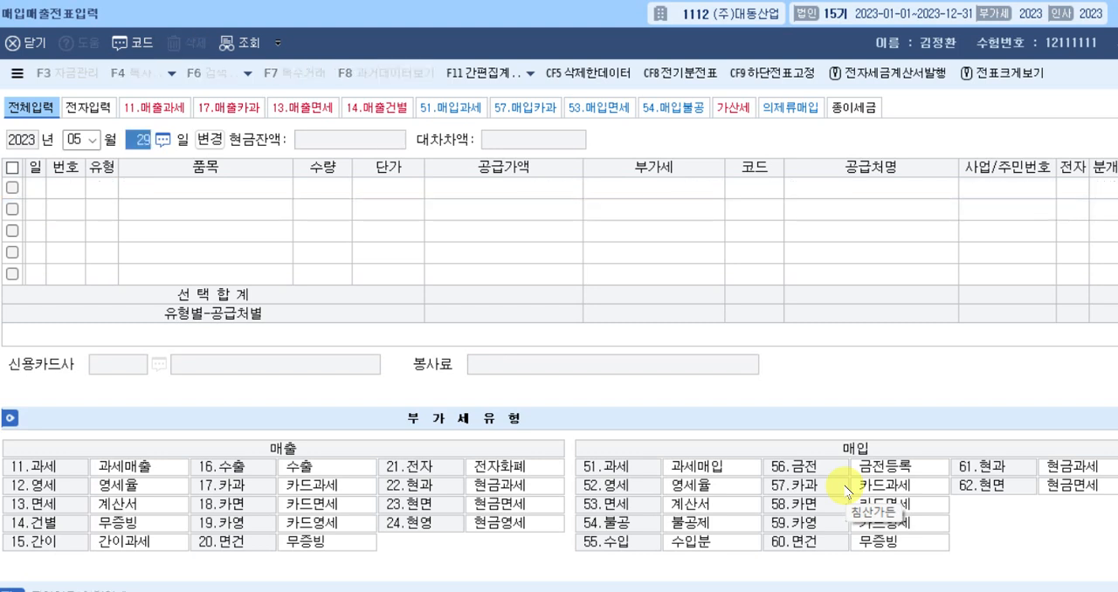
pyautogui.hotkey('shift', 'Tab')
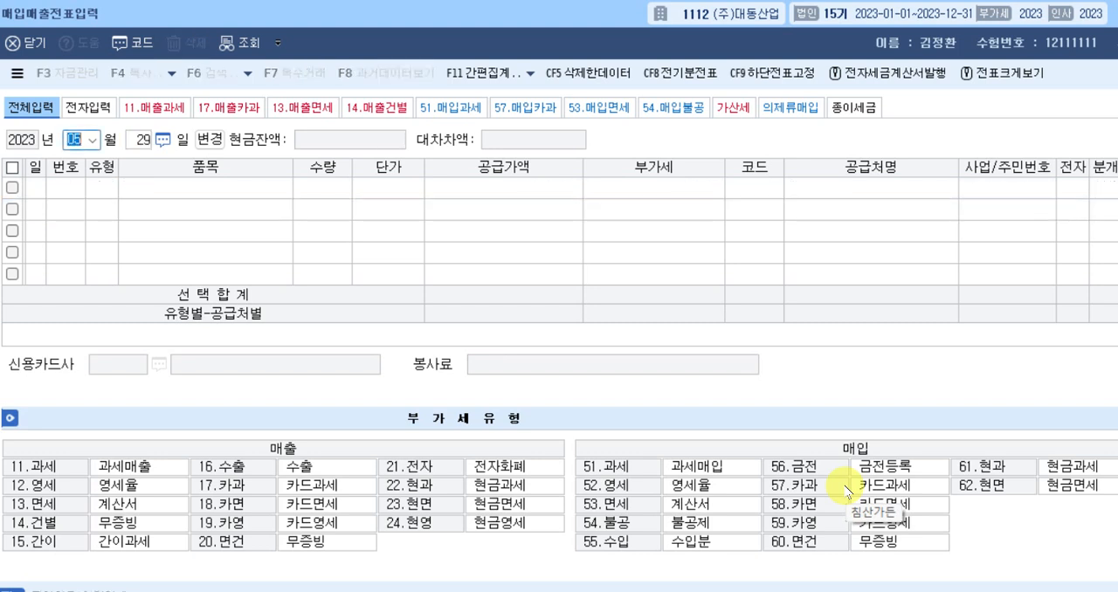
pyautogui.write('06')
pyautogui.press('Return')
pyautogui.write('5')
pyautogui.press('Return')
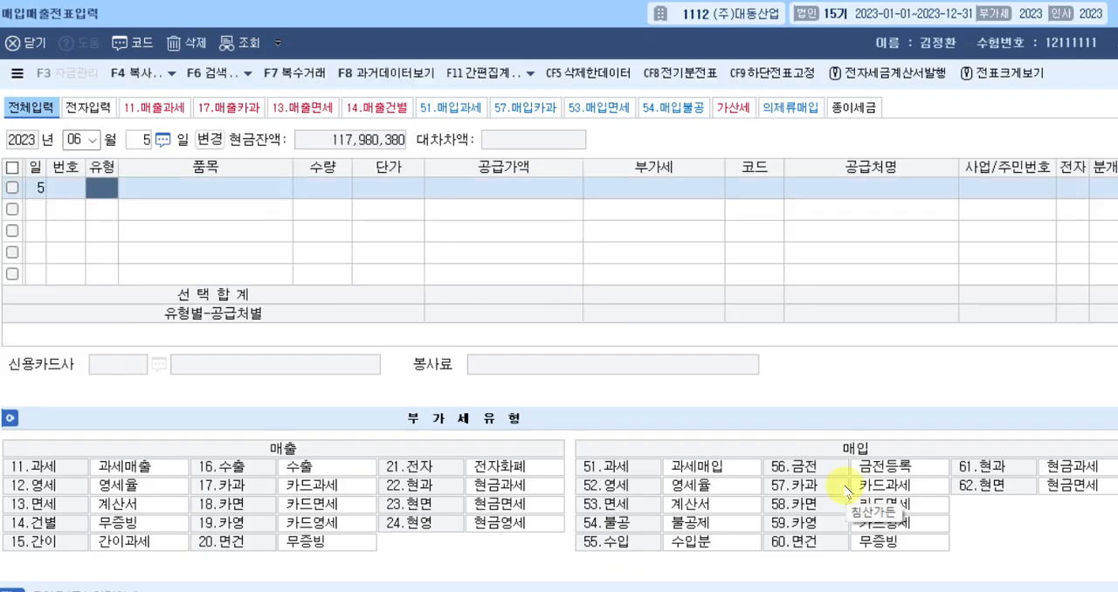
# Enter a 54.불공 purchase with item 기계장치 and 공급가액 100,000,000 for June 5.
pyautogui.write('54')
pyautogui.press('Return')
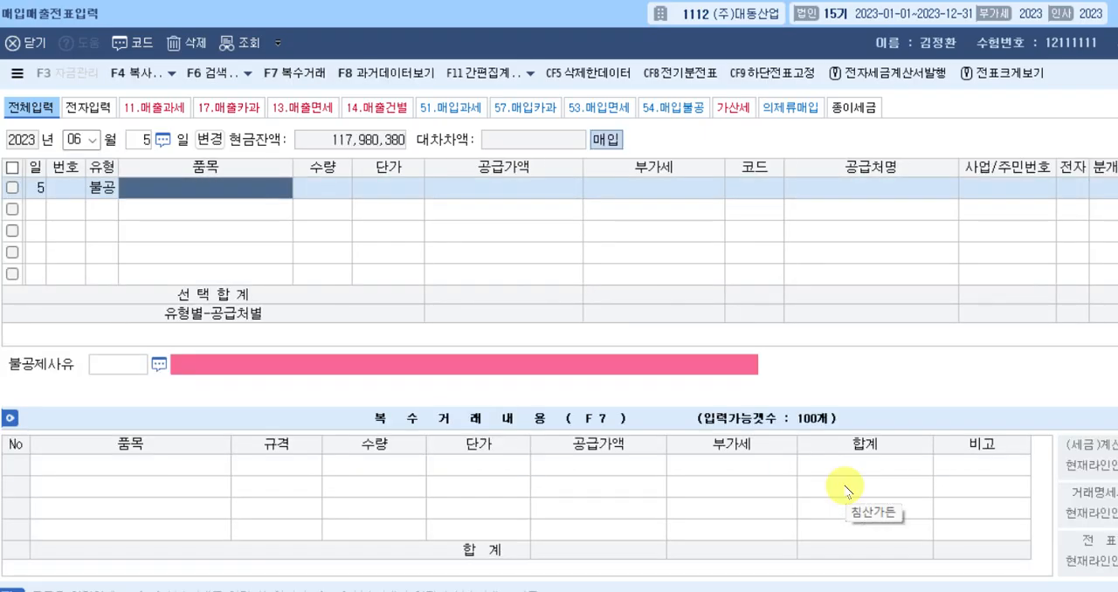
pyautogui.write('기계장치')
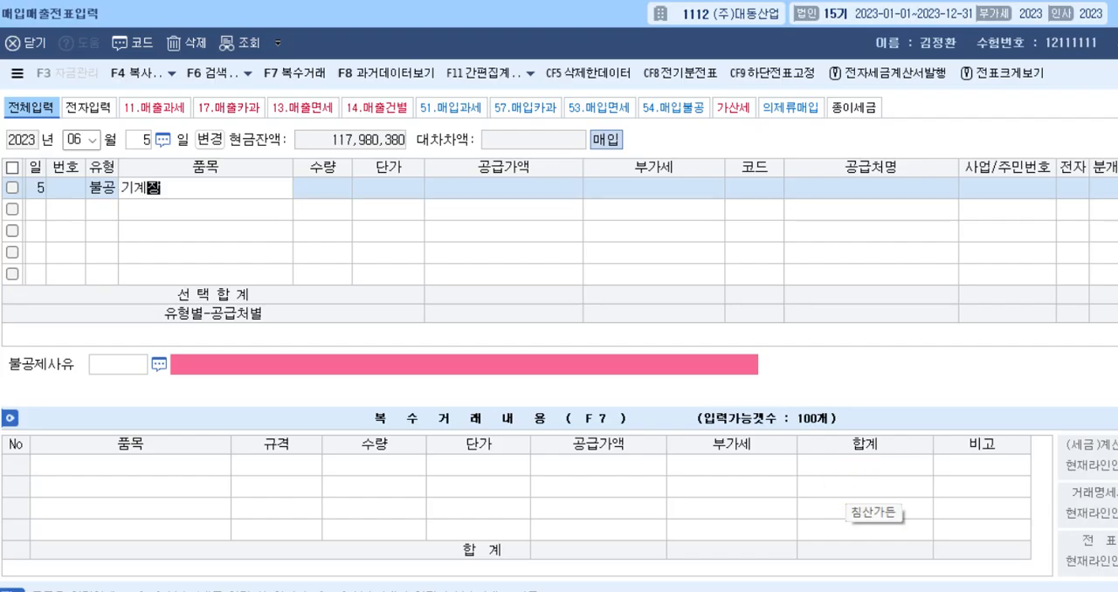
pyautogui.press('Return')
pyautogui.press('Return')
pyautogui.press('Return')
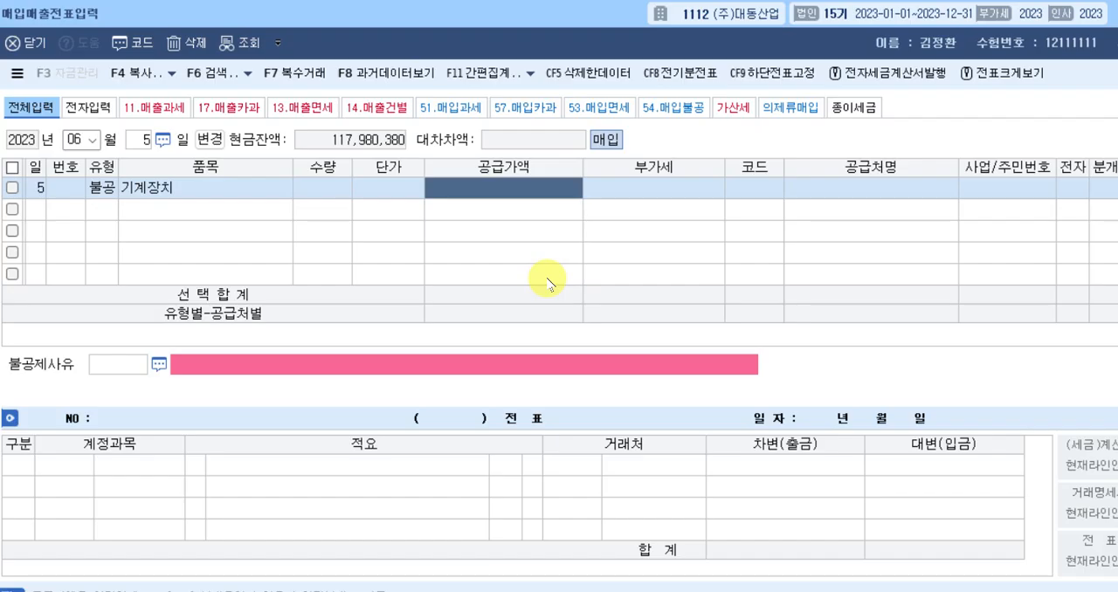
pyautogui.write('100000000')
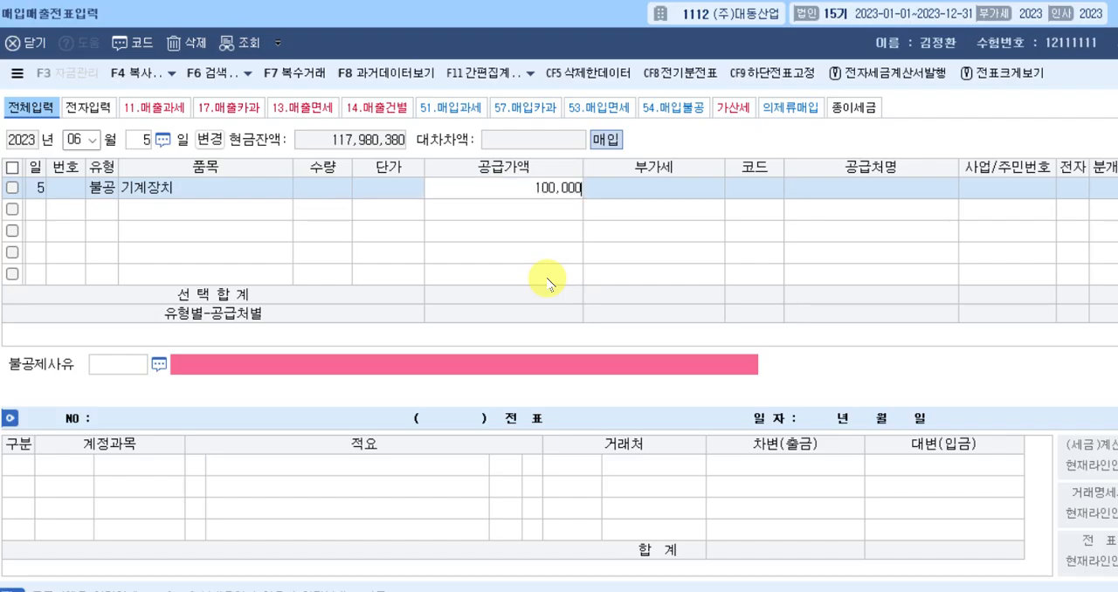
pyautogui.press('Return')
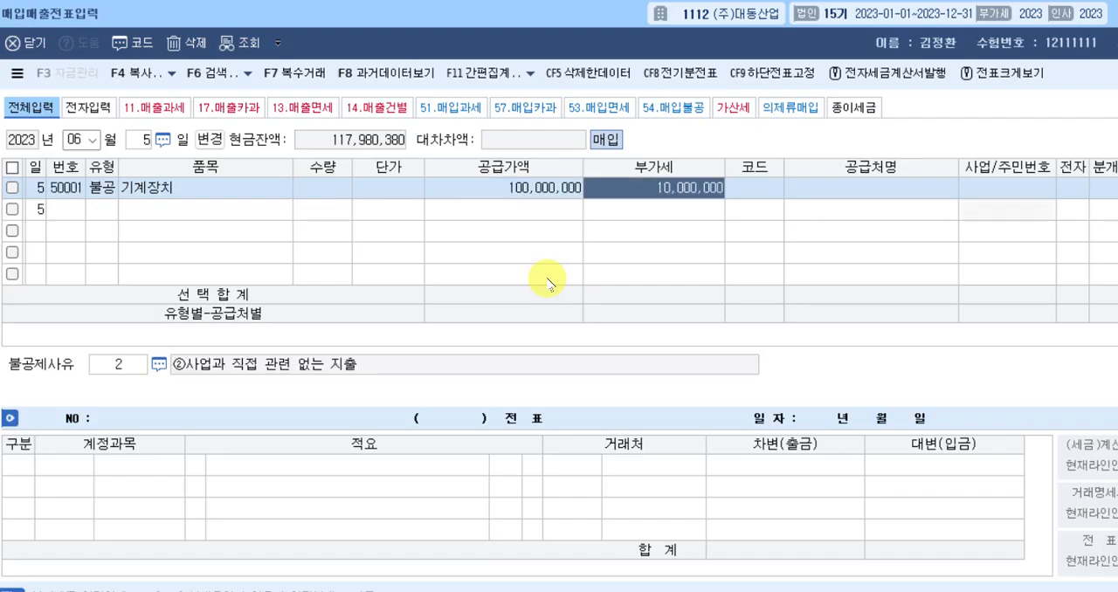
pyautogui.press('Return')
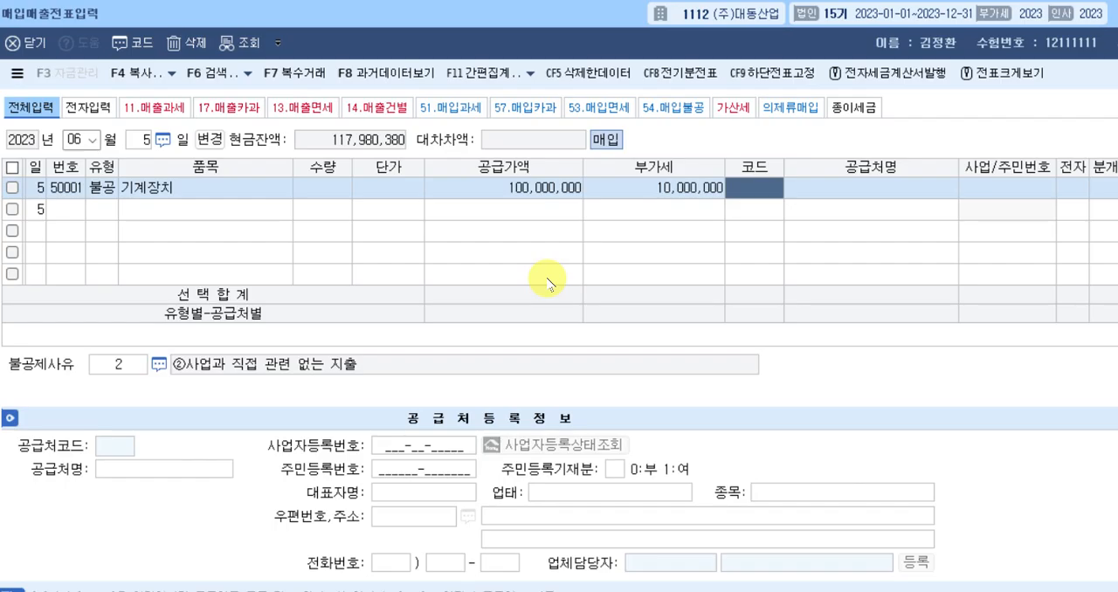
# Assign (주)한라상사 as the June 5 purchase's supplier and set 전자 to 여.
pyautogui.write('한라')
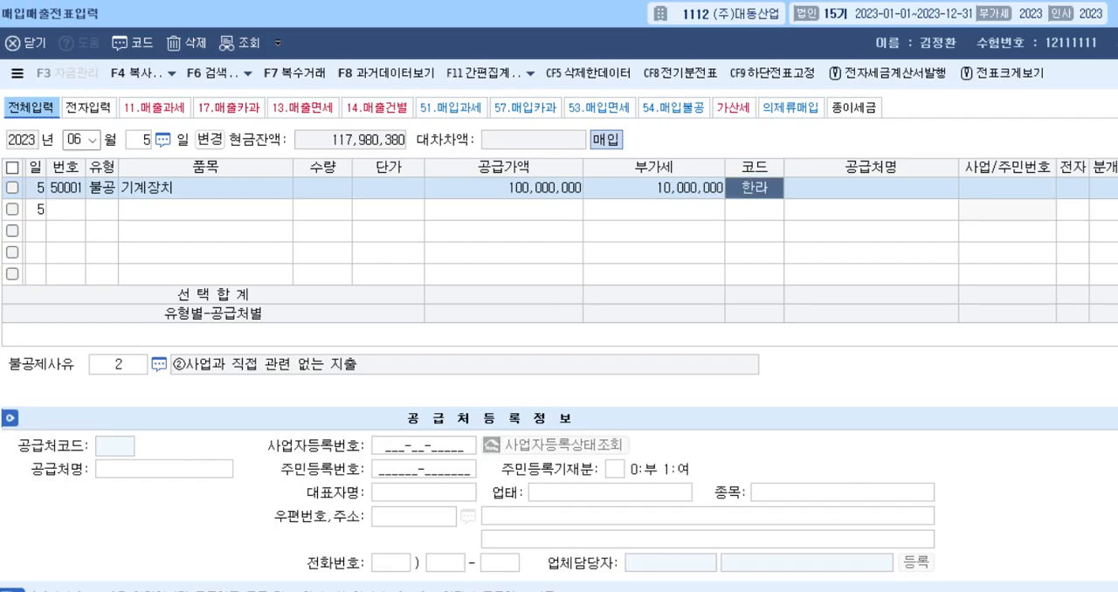
pyautogui.press('Return')
pyautogui.press('Return')
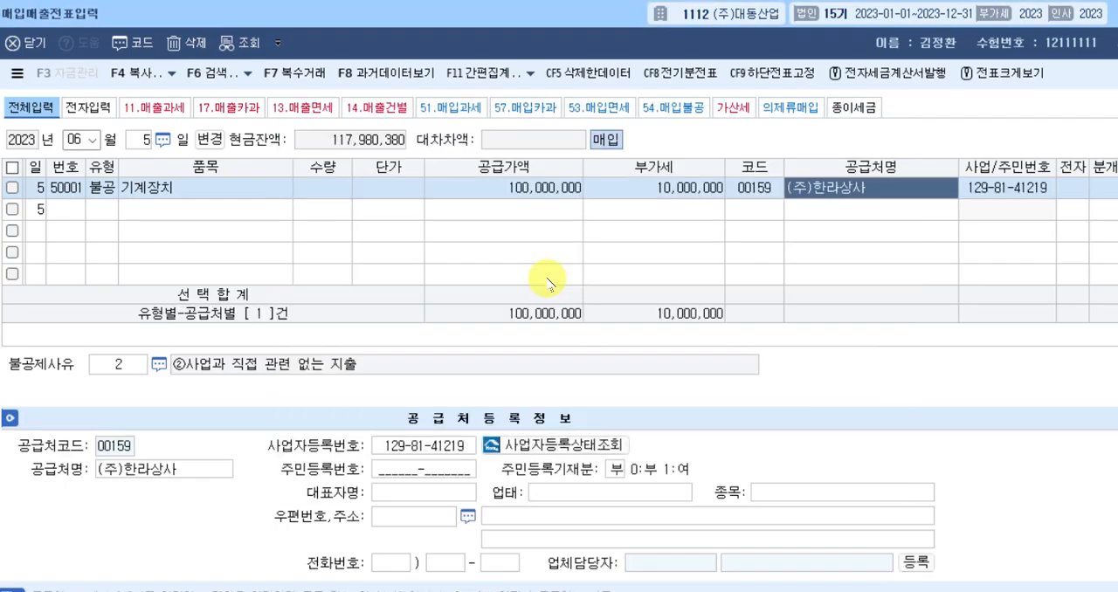
pyautogui.press('Return')
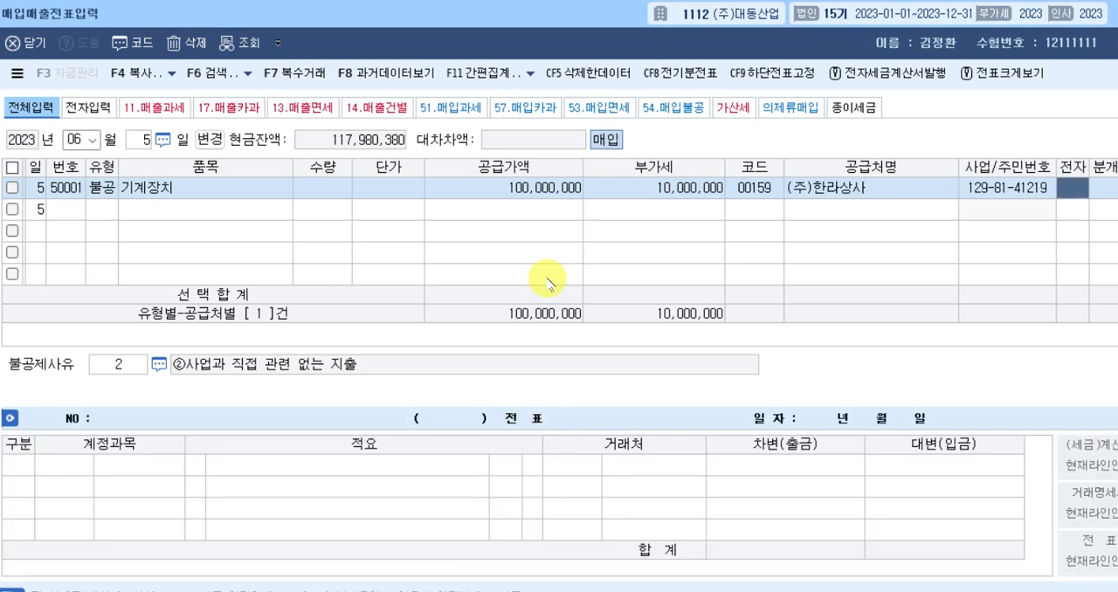
pyautogui.press('Return')
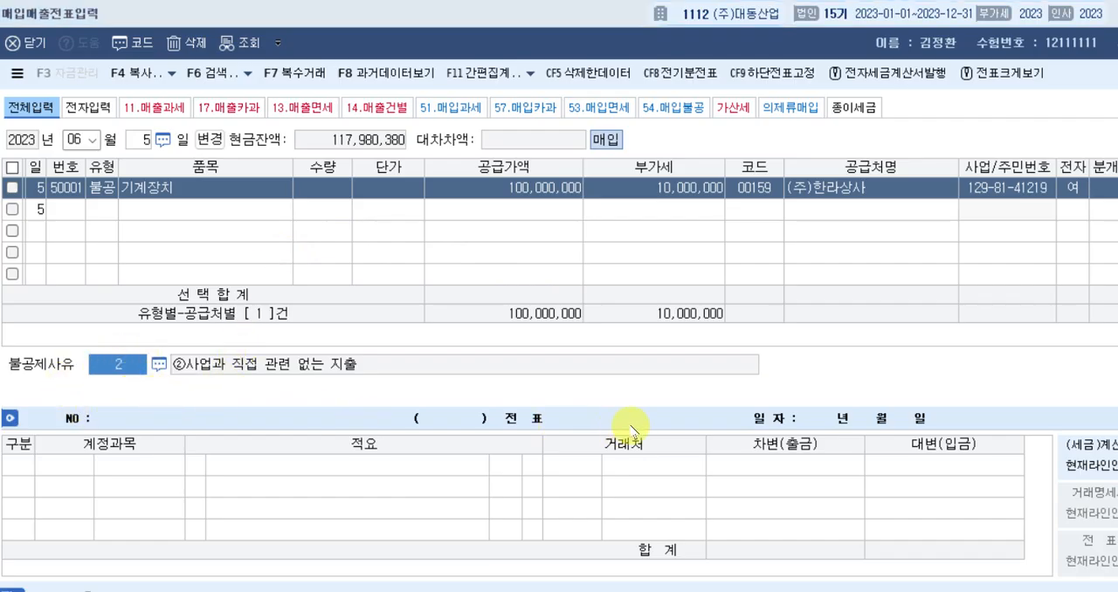
# Set the purchase's 불공제사유 to 5 ⑤면세사업 관련 and its journal type to 혼합.
pyautogui.press('F2')
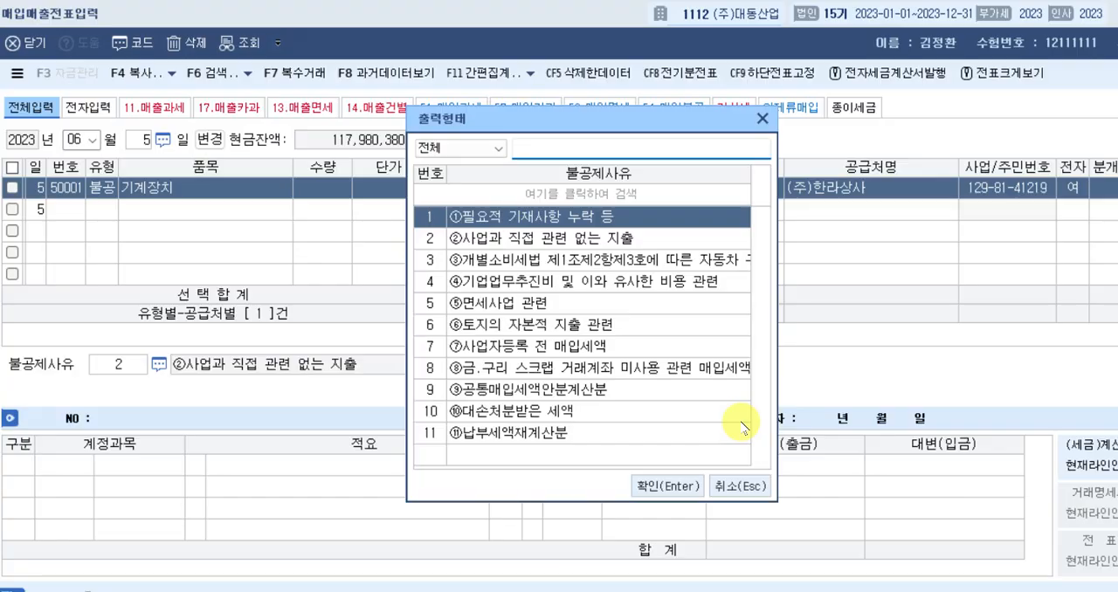
pyautogui.press('Down')
pyautogui.press('Down')
pyautogui.press('Down')
pyautogui.press('Down')
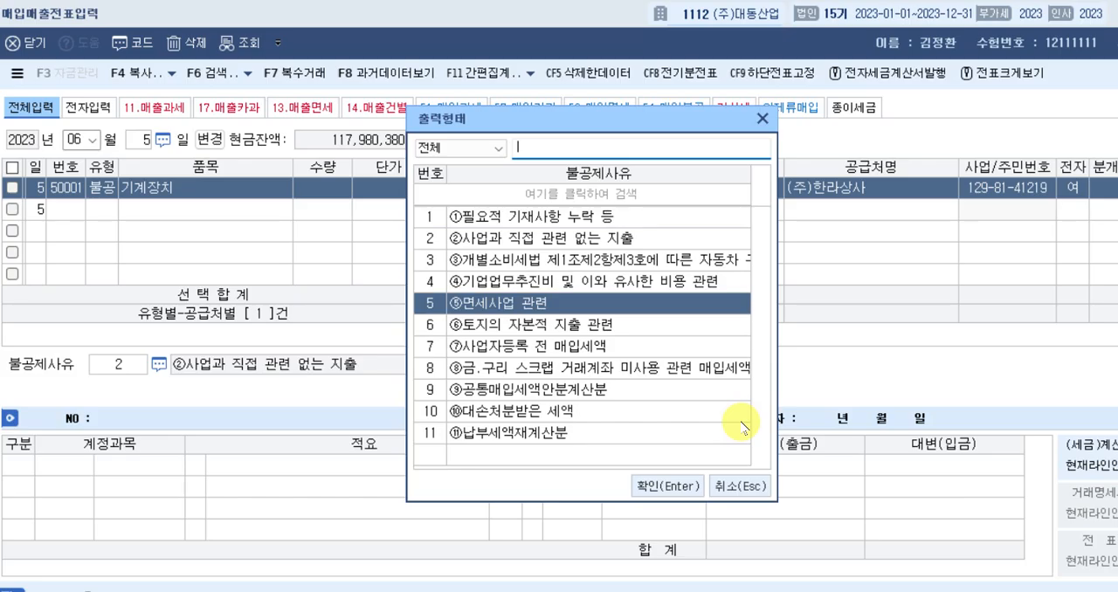
pyautogui.press('Return')
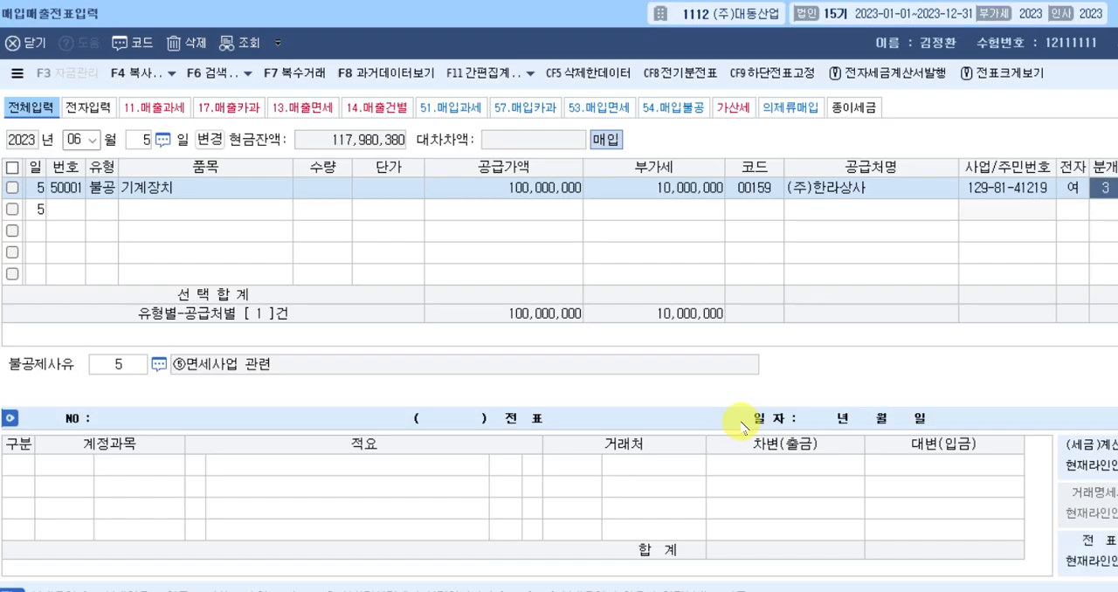
pyautogui.press('3')
pyautogui.press('Return')
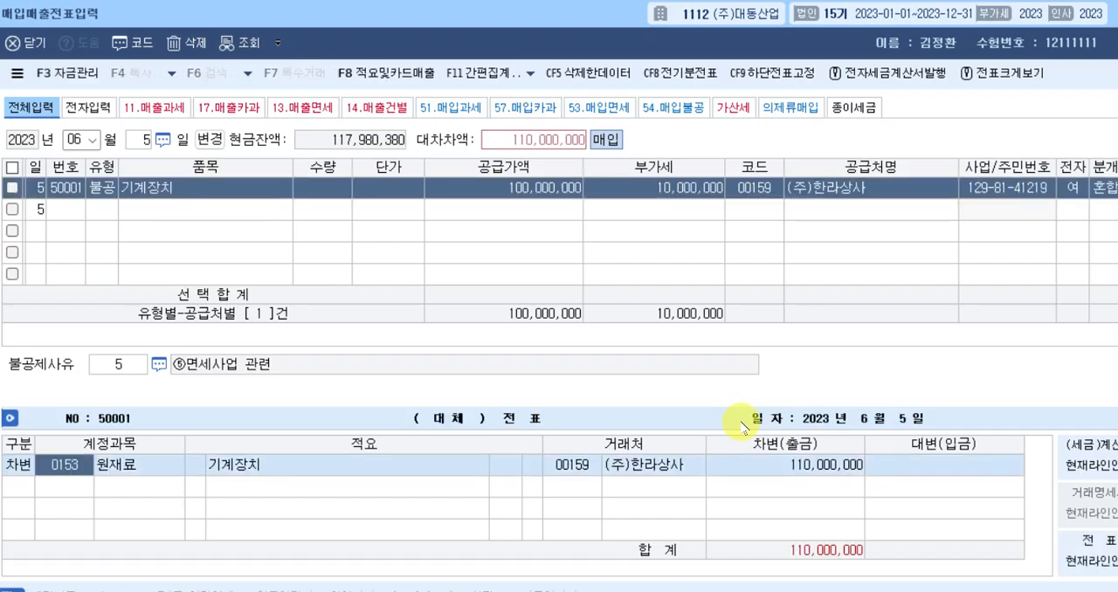
# Change the 원재료 debit line's account to 0206 기계장치, keeping its amount.
pyautogui.write('기')
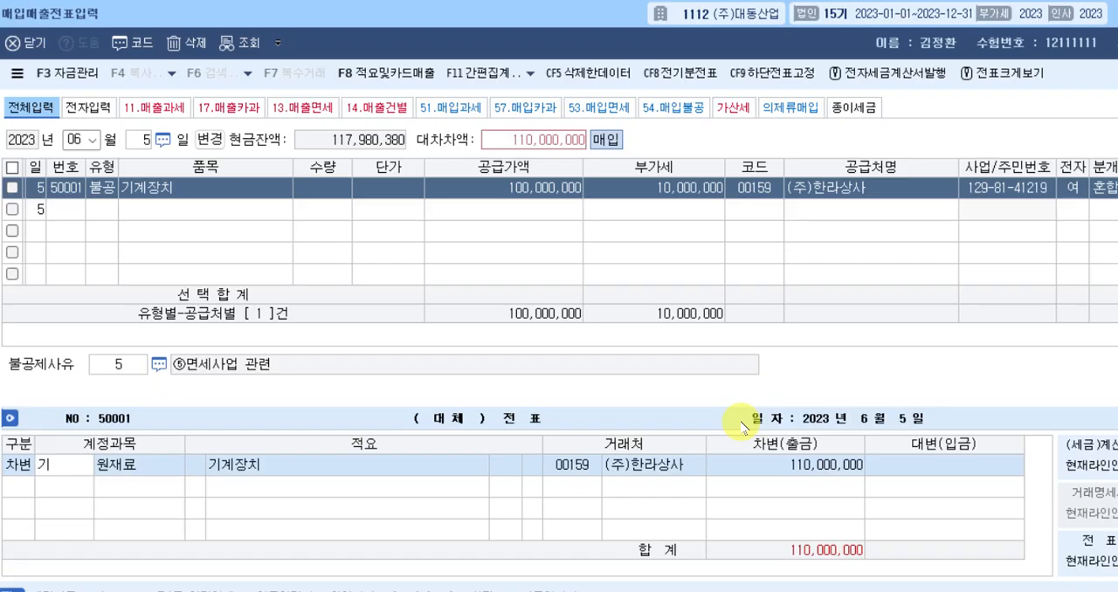
pyautogui.write('계')
pyautogui.press('Return')
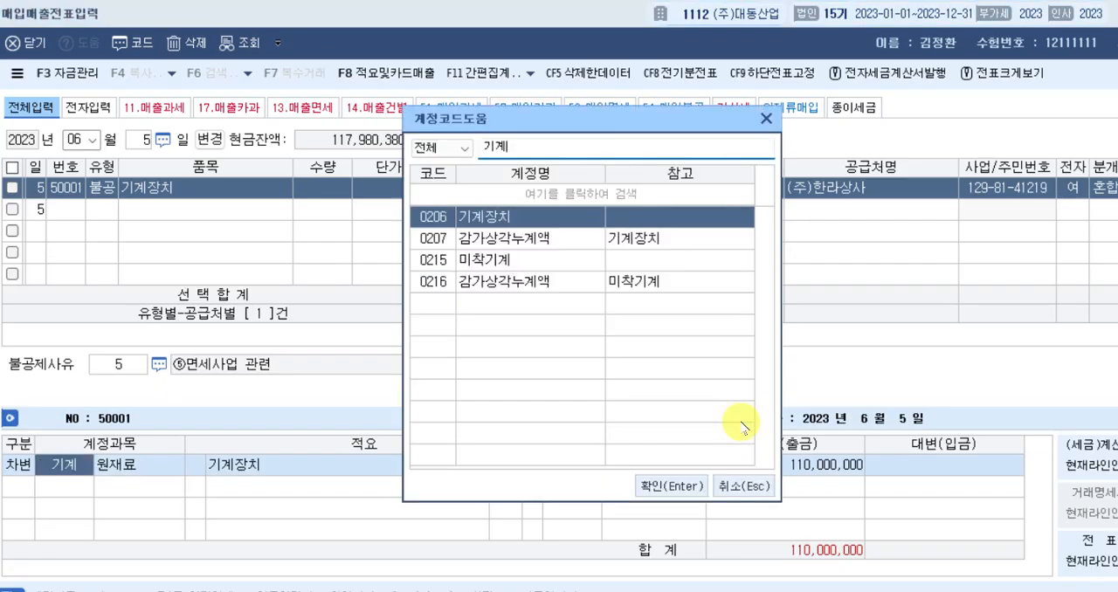
pyautogui.press('Return')
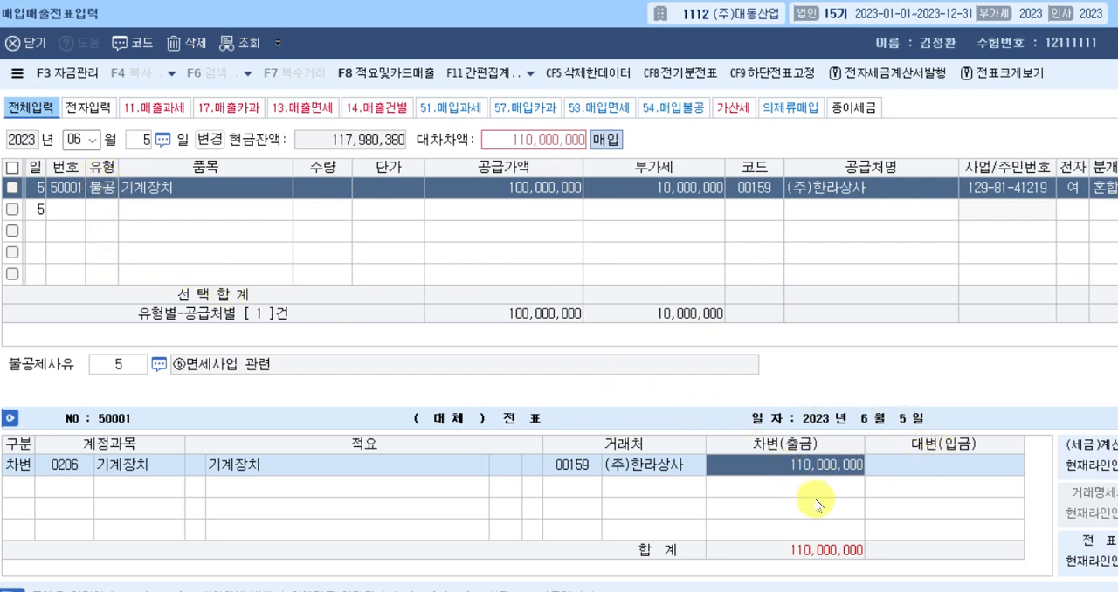
pyautogui.press('Return')
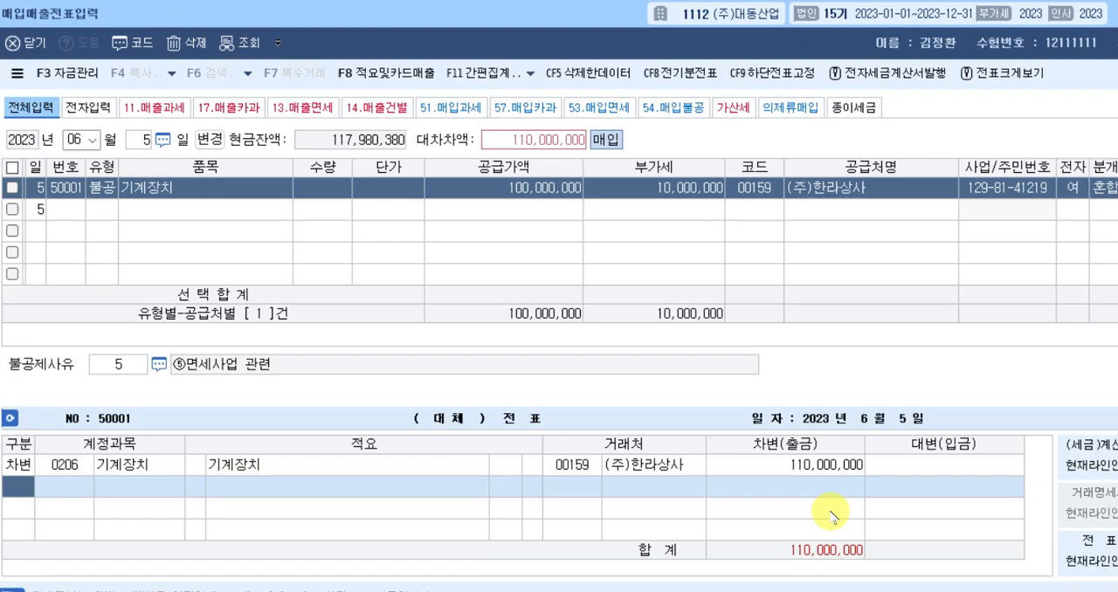
# Add a credit line for 0103 보통예금 with 10,000,000 to the June 5 voucher.
pyautogui.write('4')
pyautogui.press('Return')
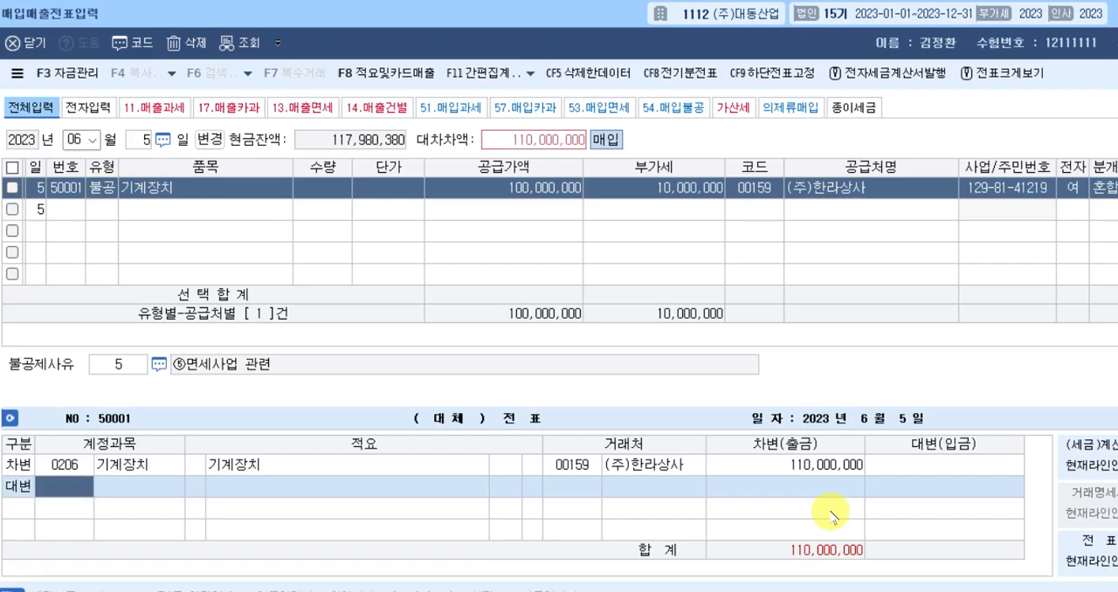
pyautogui.write('103')
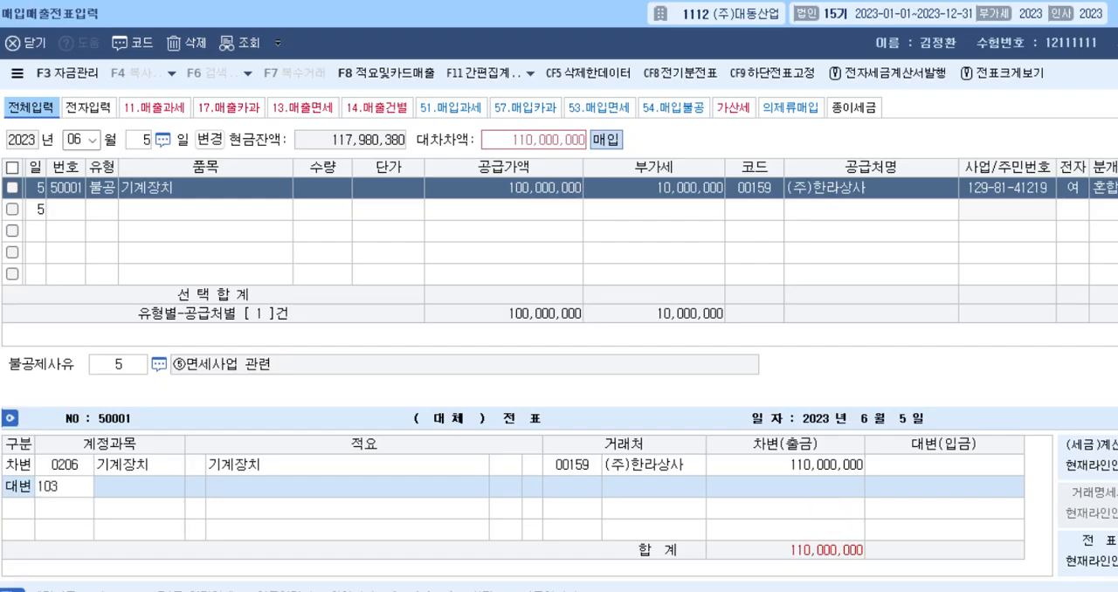
pyautogui.press('Return')
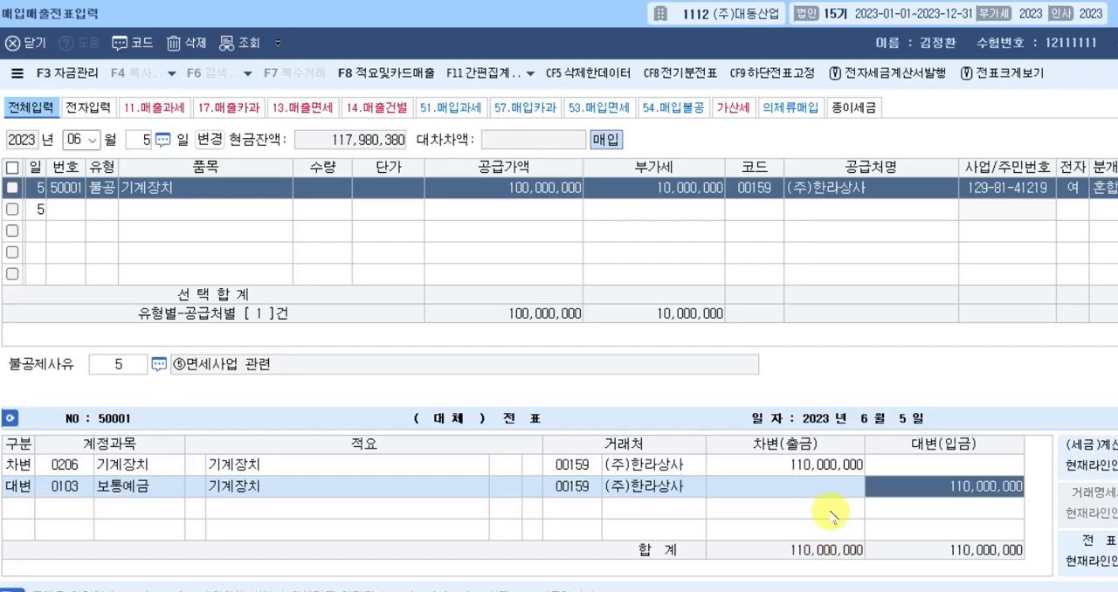
pyautogui.write('10000000')
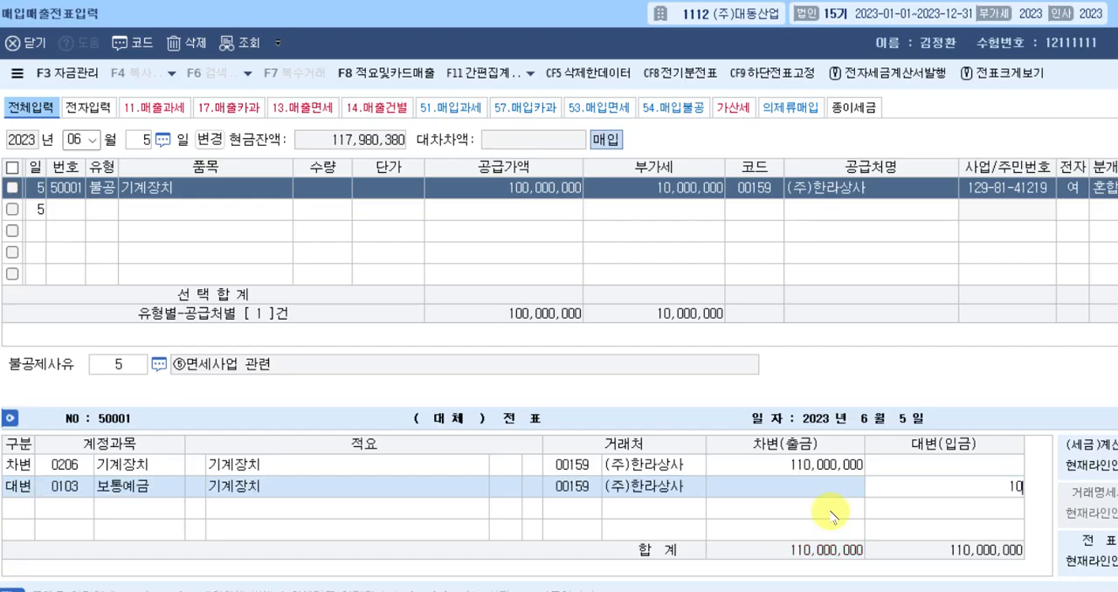
pyautogui.press('Return')
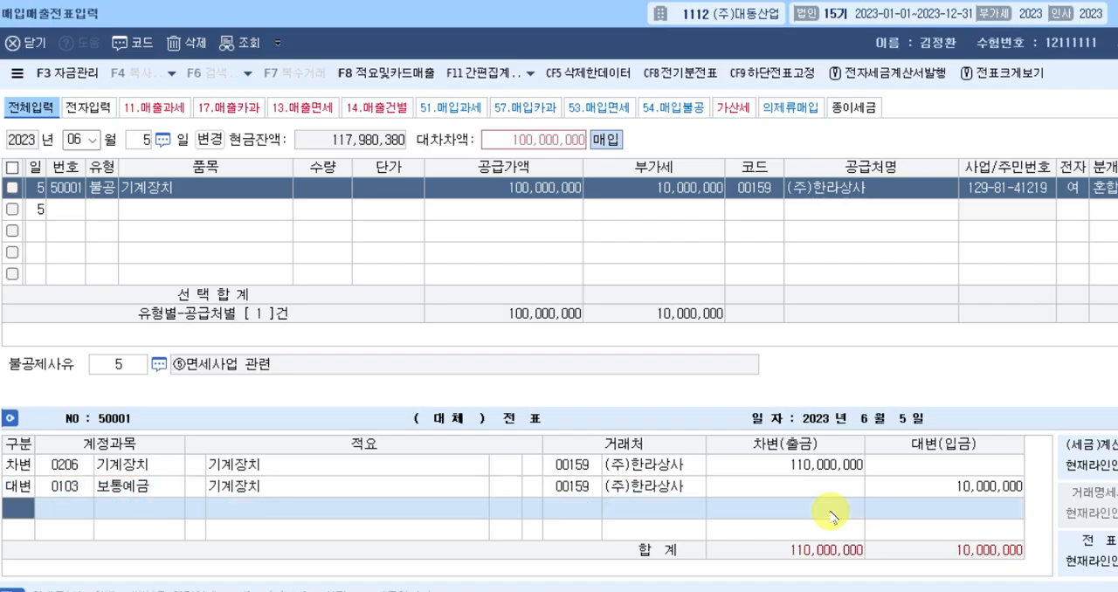
# Add a credit line for 0102 당좌예금 covering the remaining 100,000,000 and complete the June 5 voucher.
pyautogui.write('4')
pyautogui.press('Return')
pyautogui.write('102')
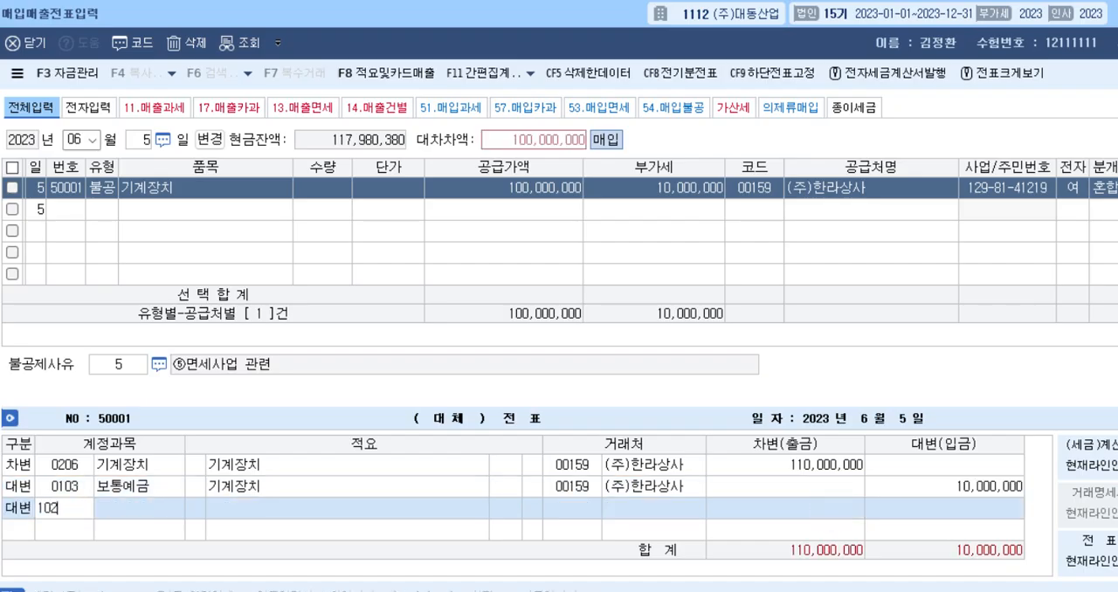
pyautogui.press('Return')
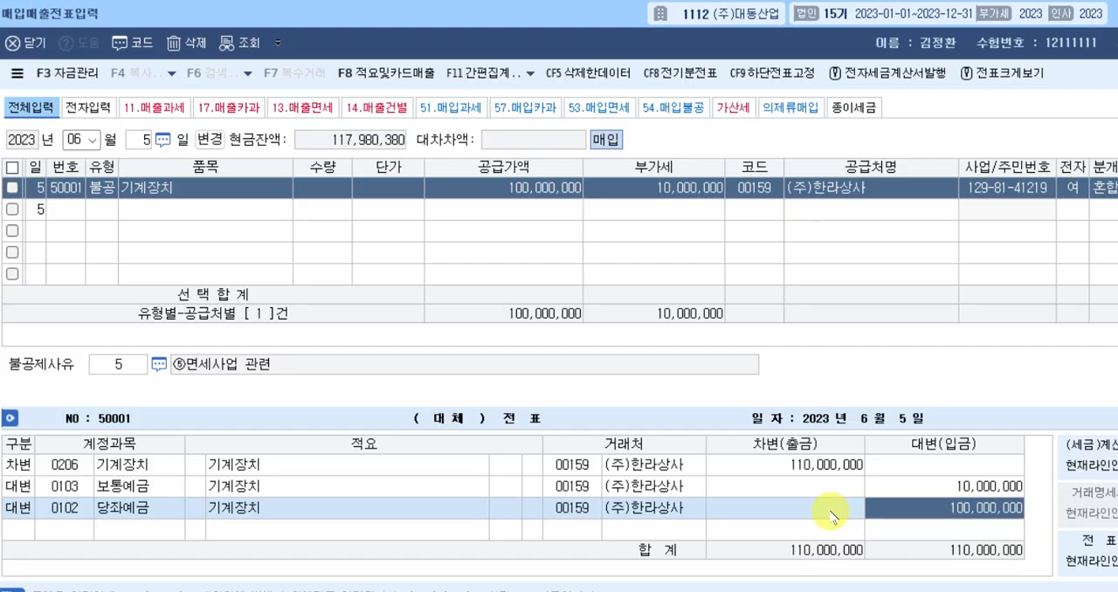
pyautogui.press('Return')
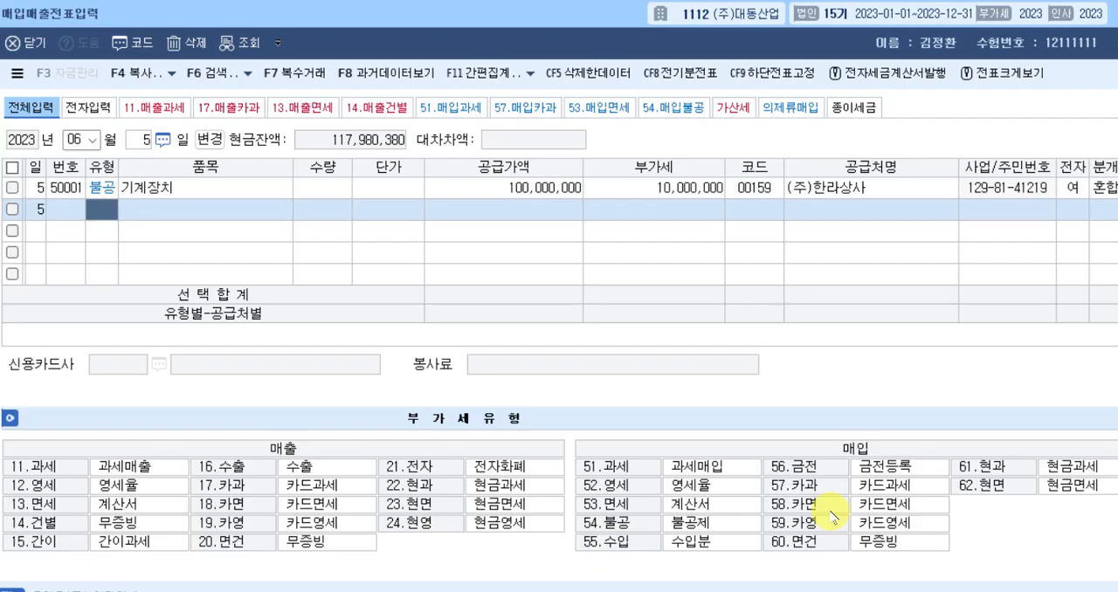
# Switch the voucher date to June 15 and start a purchase of type 61.현과.
pyautogui.press('Escape')
pyautogui.write('15')
pyautogui.press('Return')
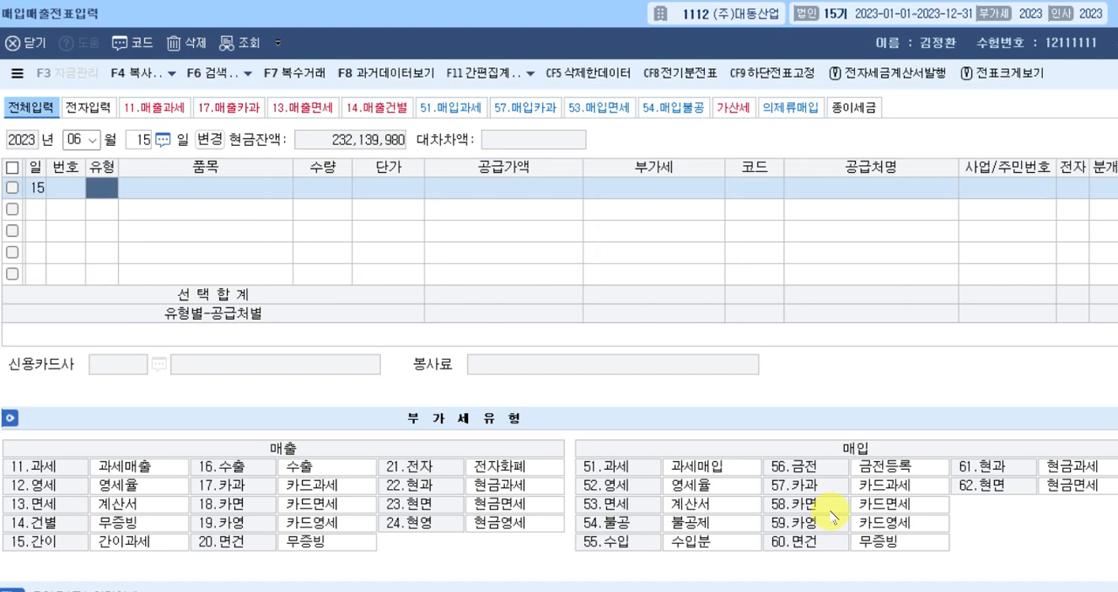
pyautogui.write('61')
pyautogui.press('Return')
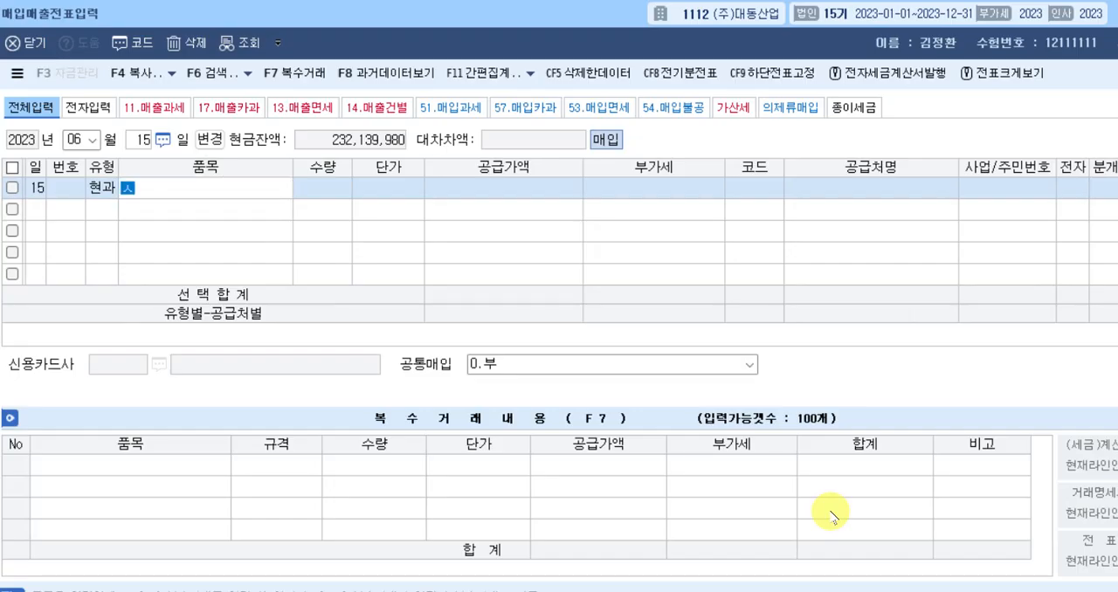
# Set the June 15 purchase's item to 소모품비 and enter the VAT-inclusive amount 220,000 as its 공급가액.
pyautogui.write('소모품')
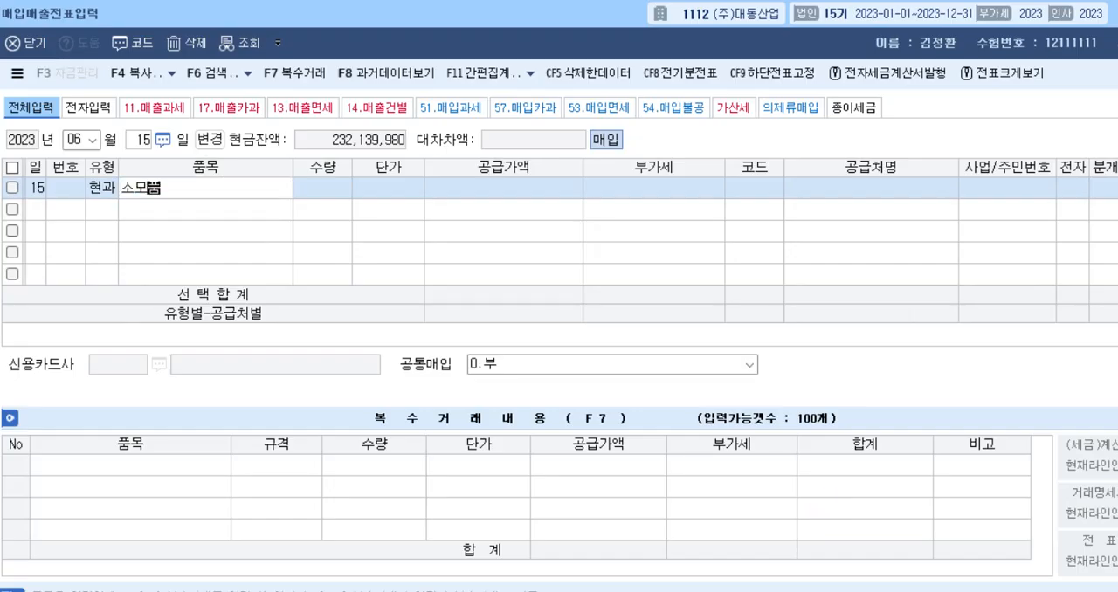
pyautogui.write('비')
pyautogui.press('Return')
pyautogui.press('Return')
pyautogui.press('Return')
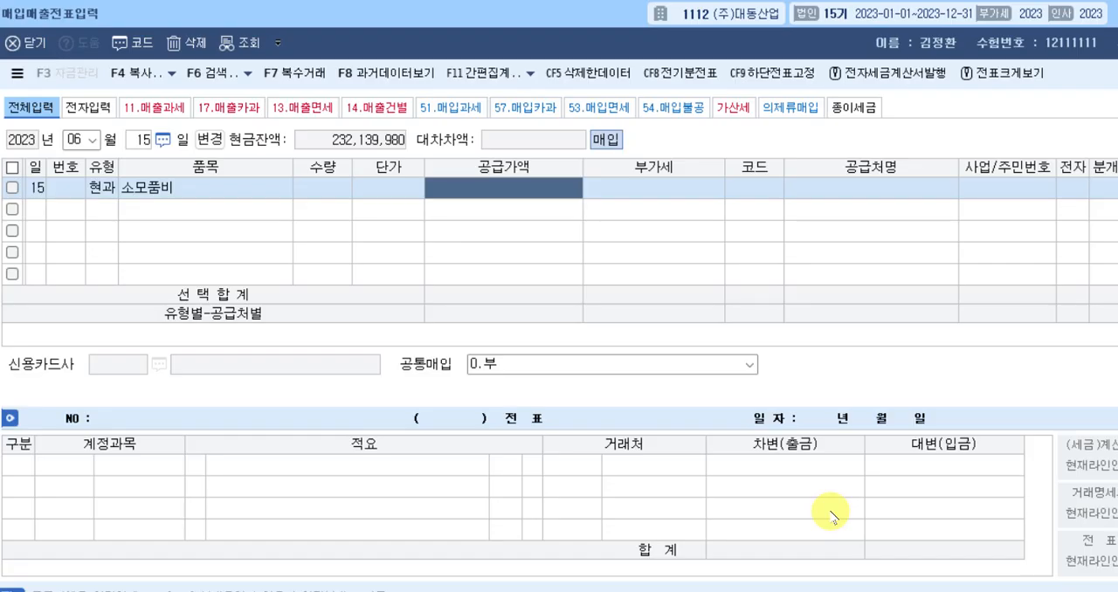
pyautogui.write('2200000')
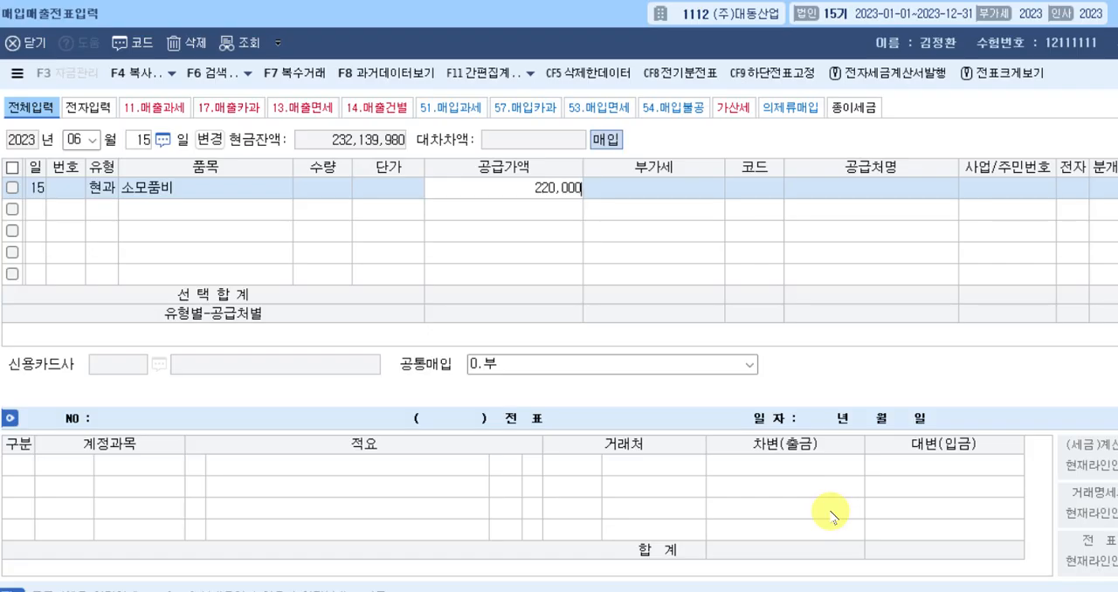
pyautogui.press('Return')
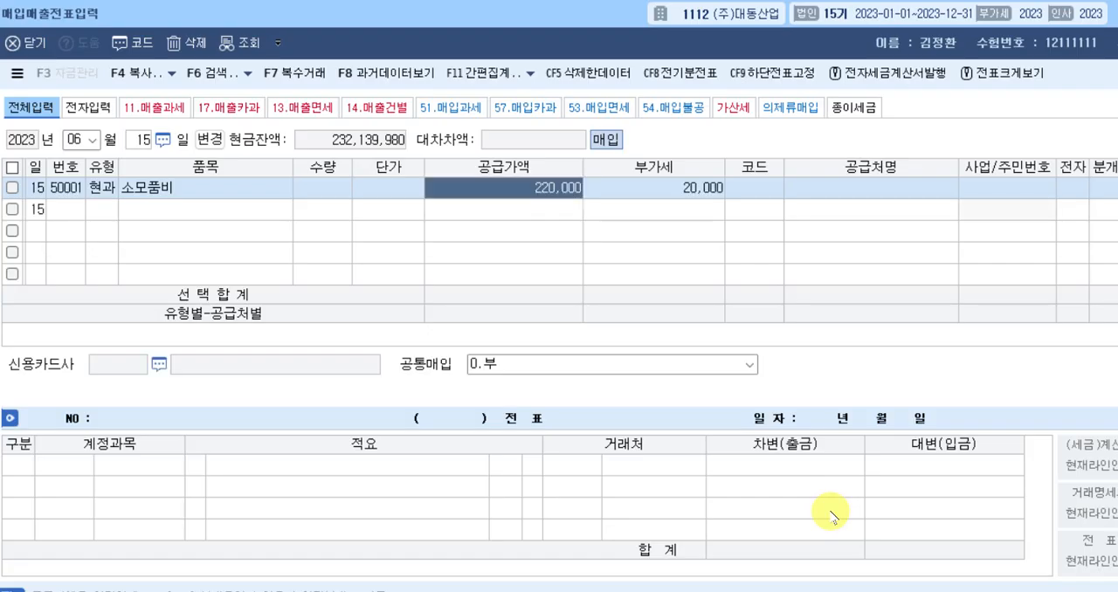
pyautogui.press('Return')
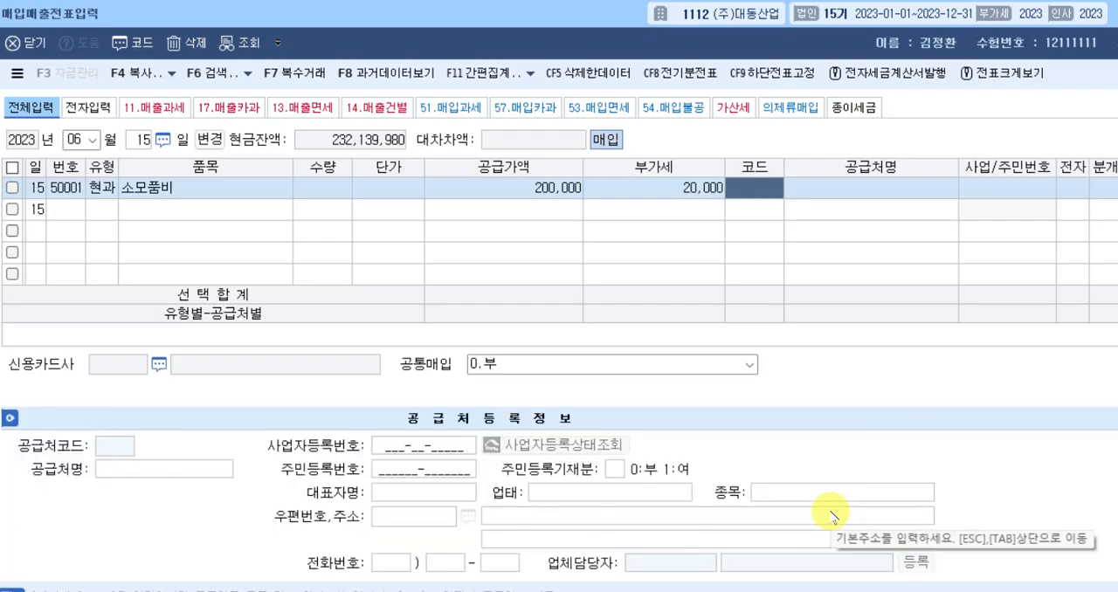
# Assign 일진상사 as the June 15 purchase's supplier and set the journal type to 혼합.
pyautogui.write('일진')
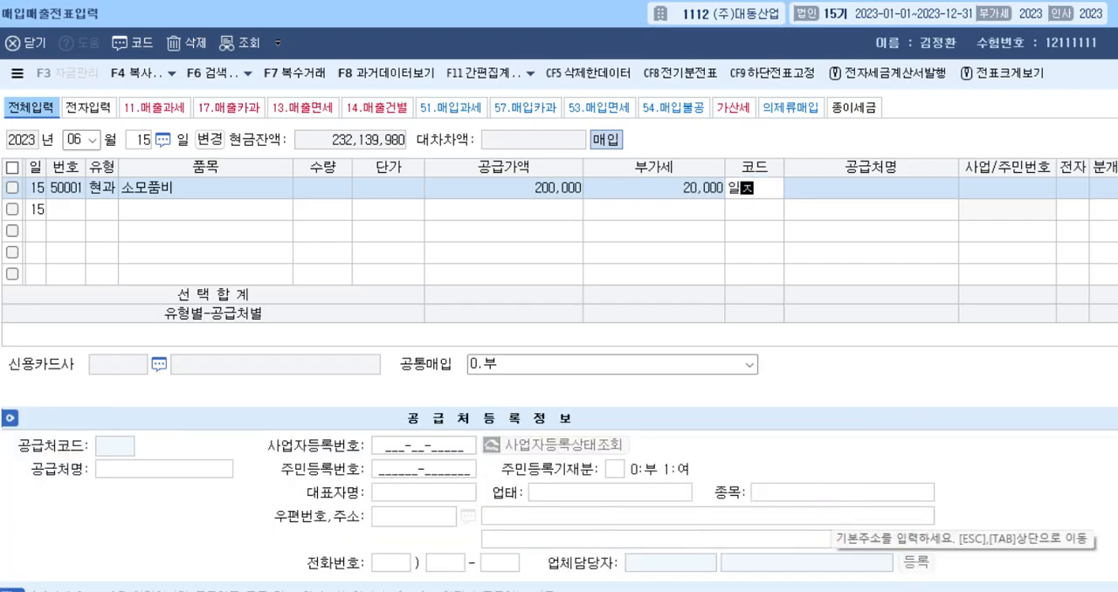
pyautogui.press('Return')
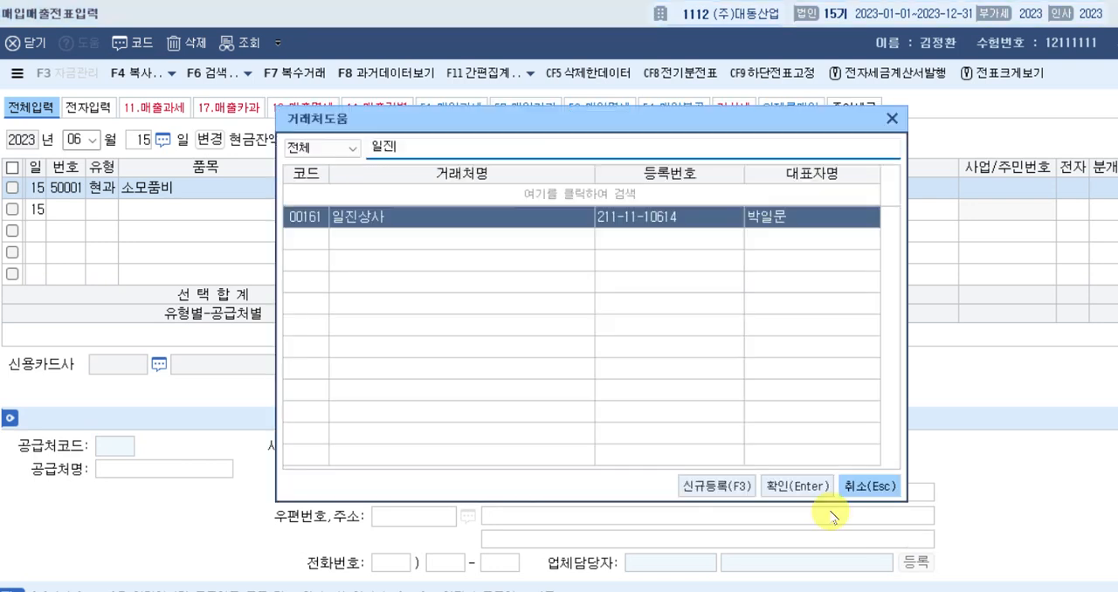
pyautogui.press('Return')
pyautogui.press('Return')
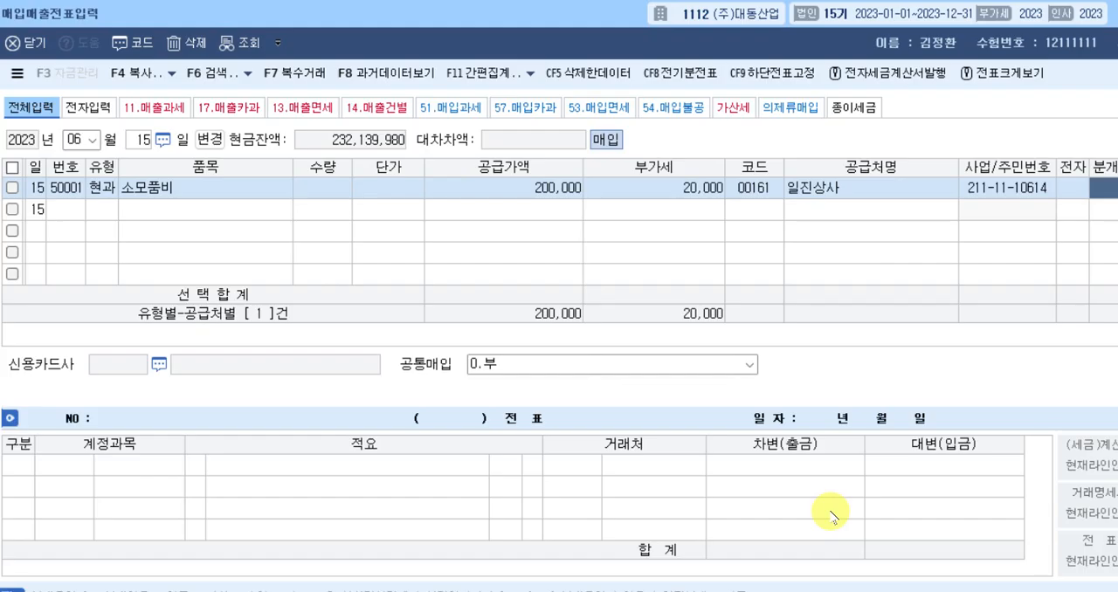
pyautogui.write('3')
pyautogui.press('Return')
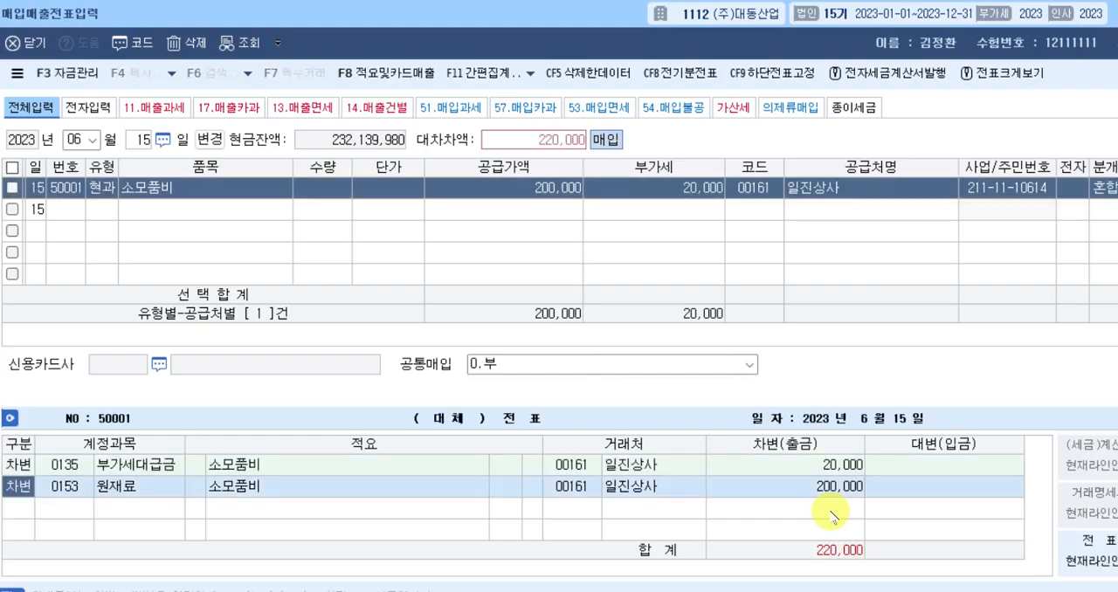
# Change the 원재료 debit line's account to the manufacturing-cost 0530 소모품비, keeping its amount.
pyautogui.press('Return')
pyautogui.write('소모ㅍ')
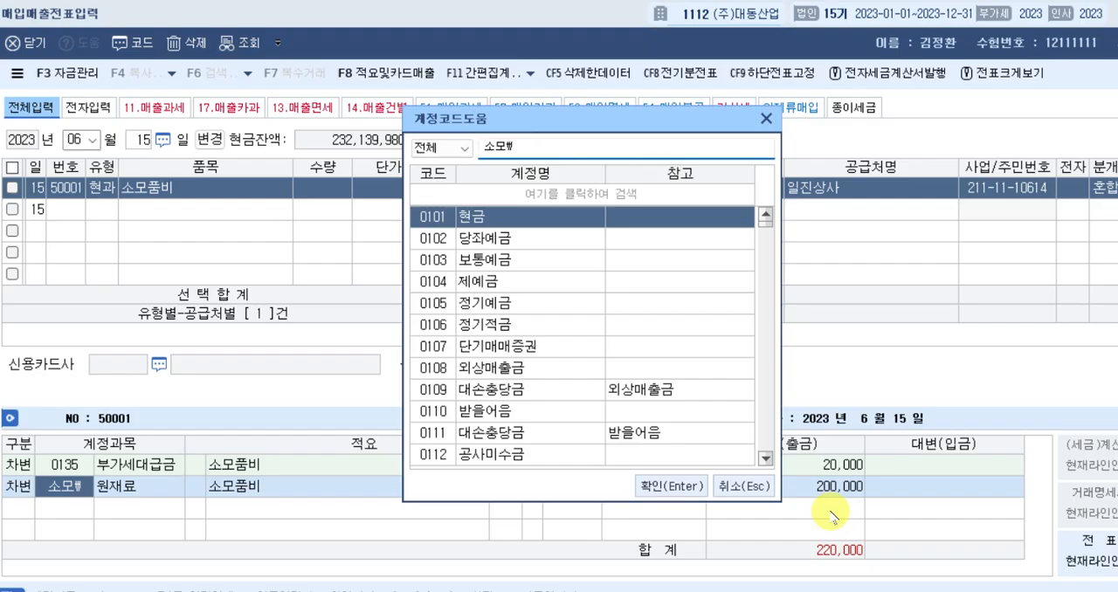
pyautogui.press('BackSpace')
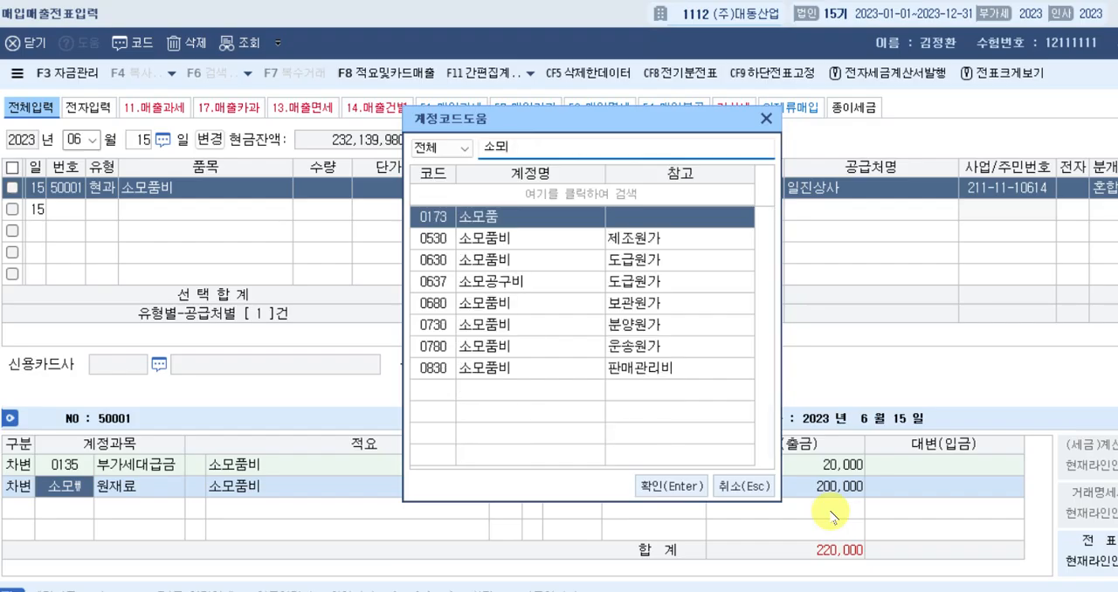
pyautogui.press('Down')
pyautogui.press('Return')
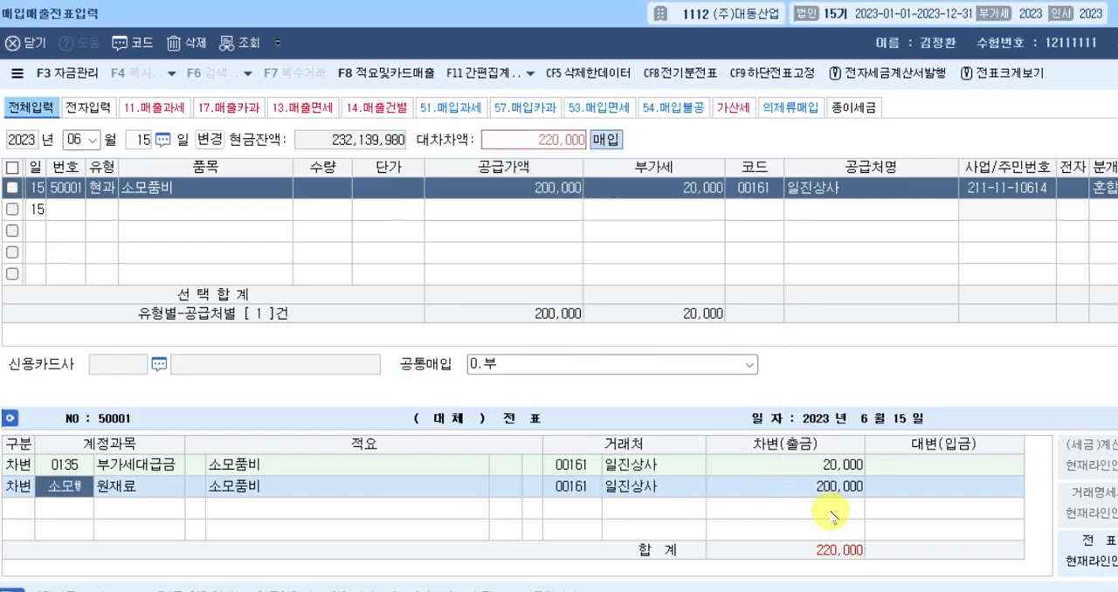
pyautogui.press('Return')
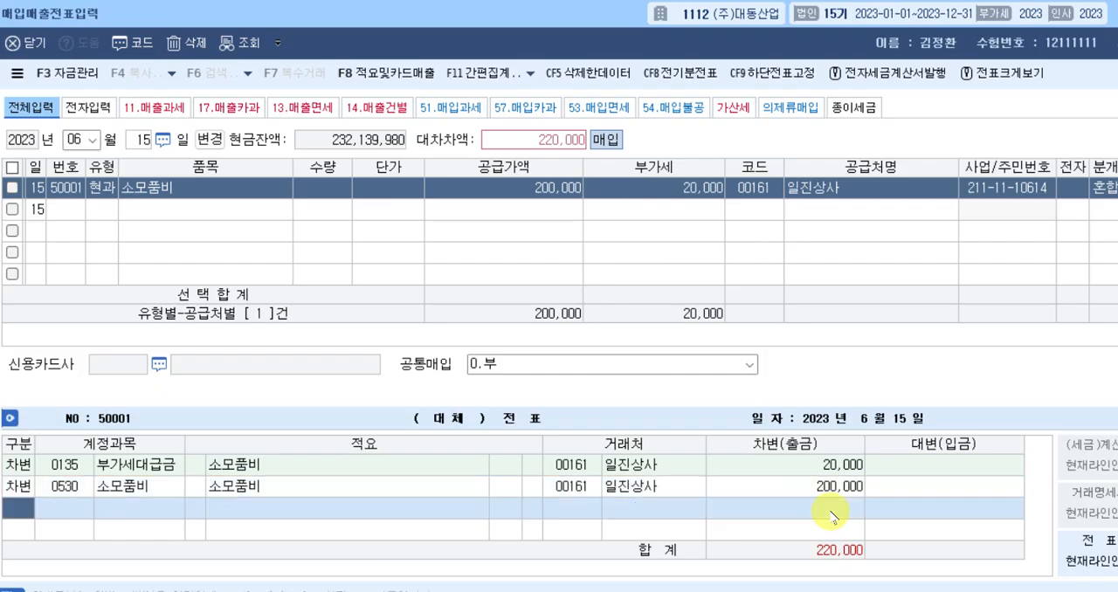
# Add a credit line for 0101 현금 covering the full 220,000 and complete the June 15 voucher.
pyautogui.write('4')
pyautogui.press('Return')
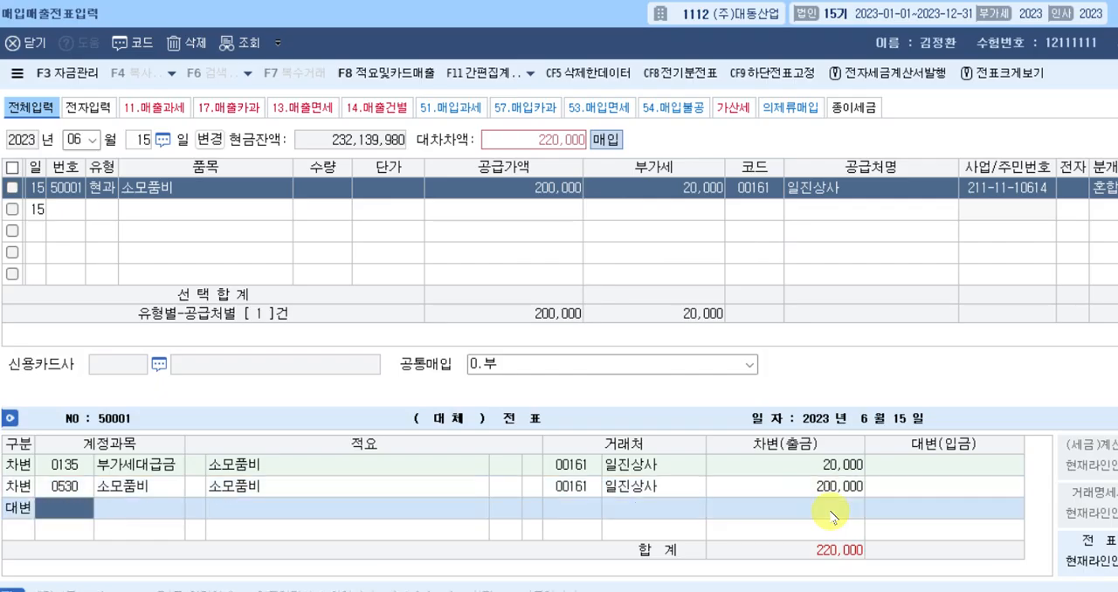
pyautogui.write('101')
pyautogui.press('Return')
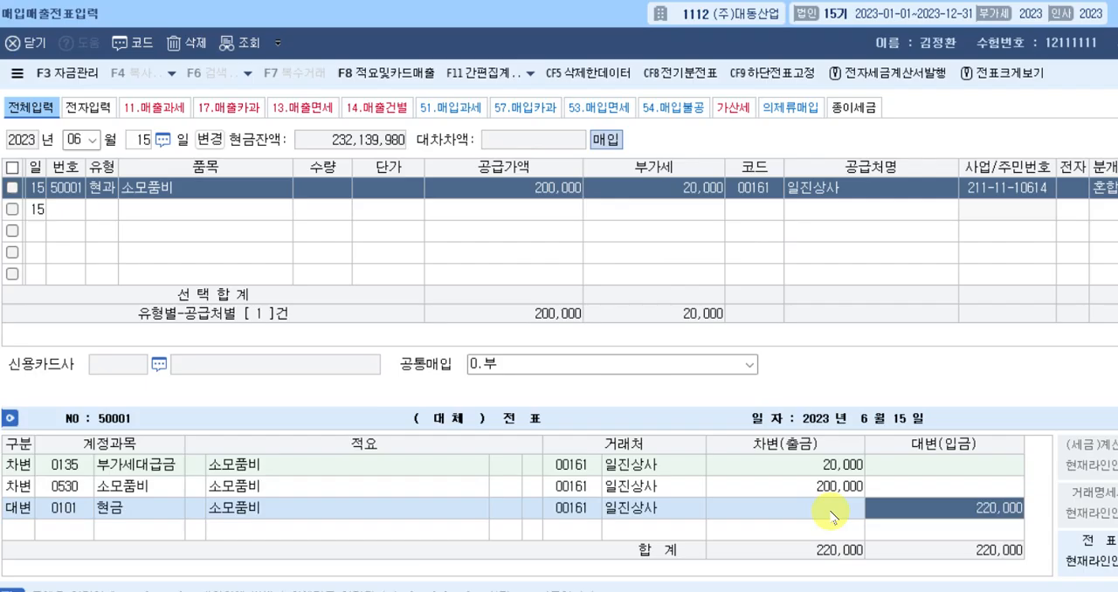
pyautogui.press('Return')
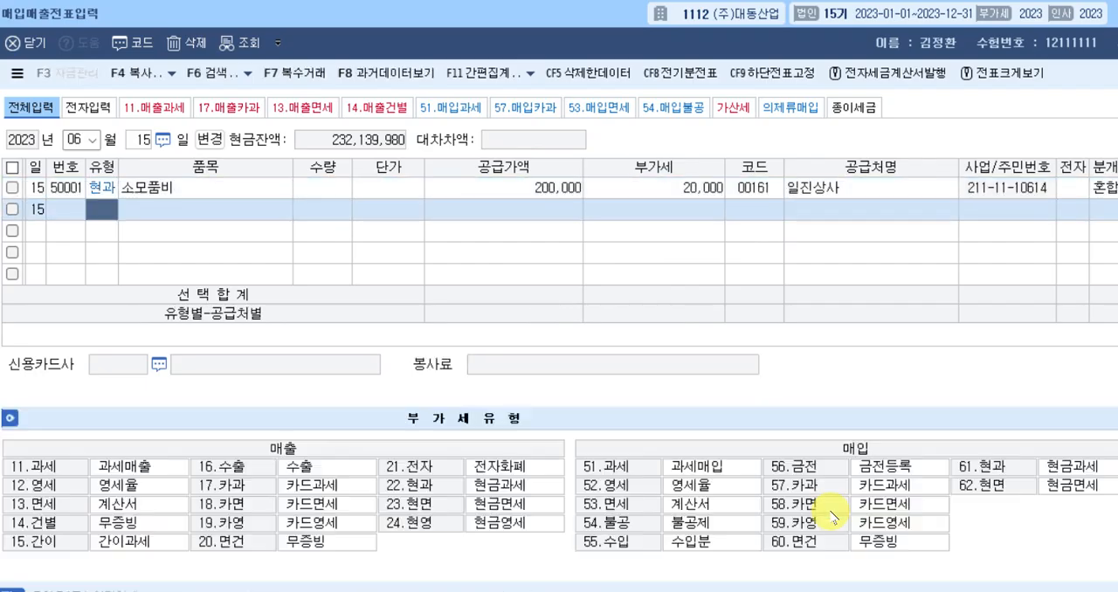
# Consult question [1] of 문제3 in the exam document, then open the 부가가치 form 수출실적명세서 in 케이렙.
pyautogui.hotkey('alt', 'Tab')
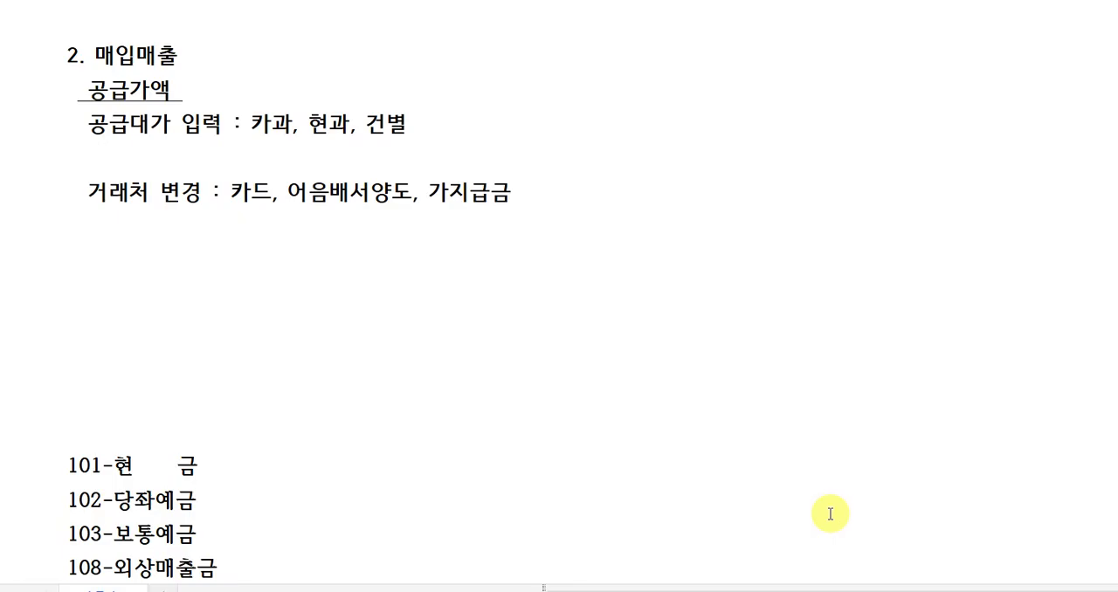
pyautogui.click(877, 590)
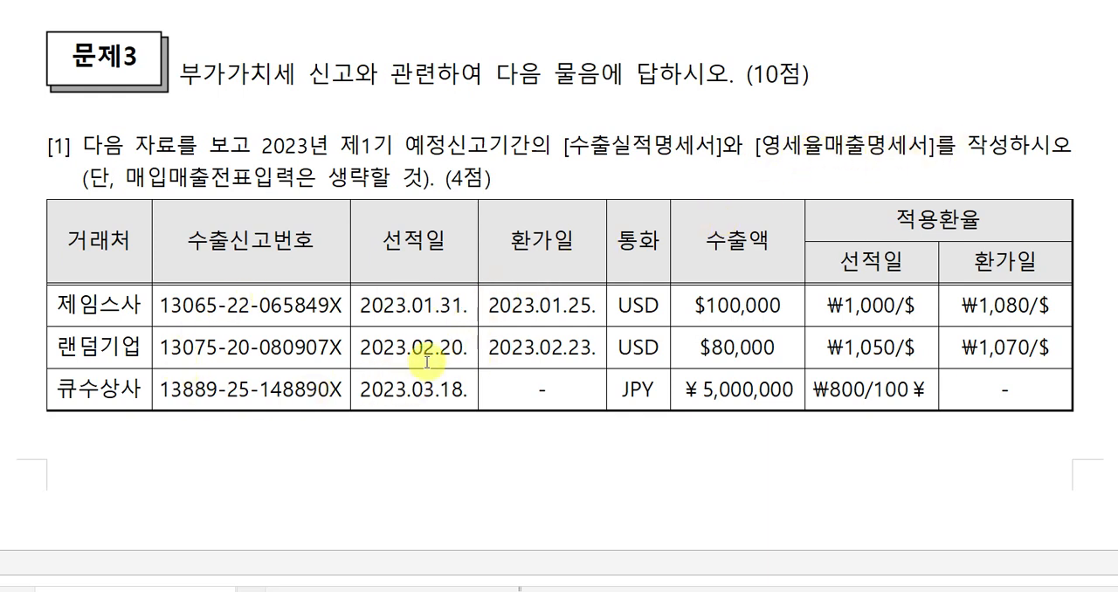
pyautogui.click(453, 443)
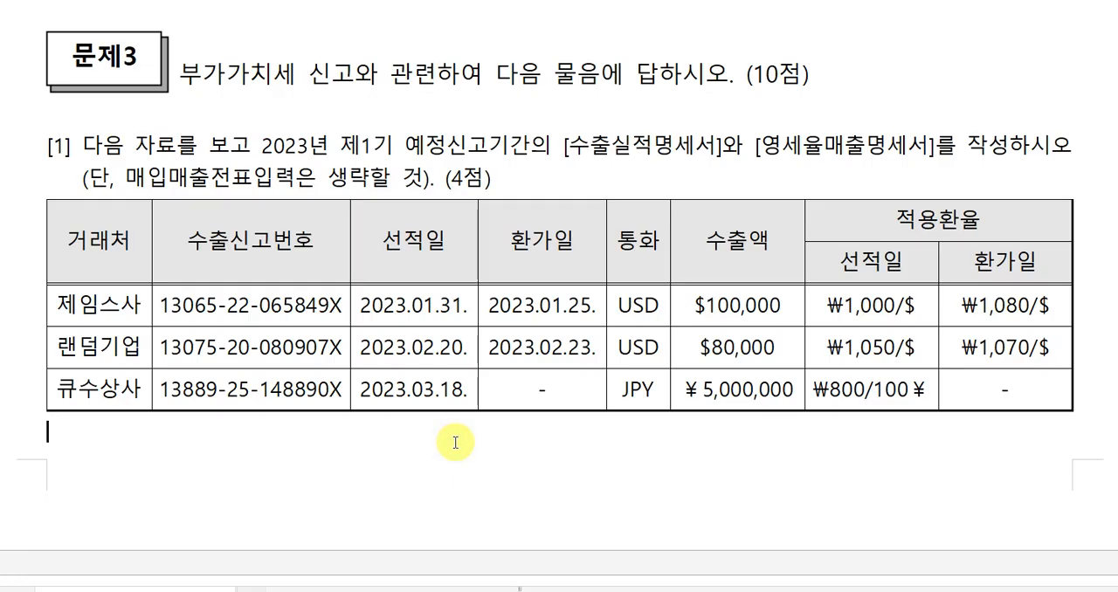
pyautogui.hotkey('alt', 'Tab')
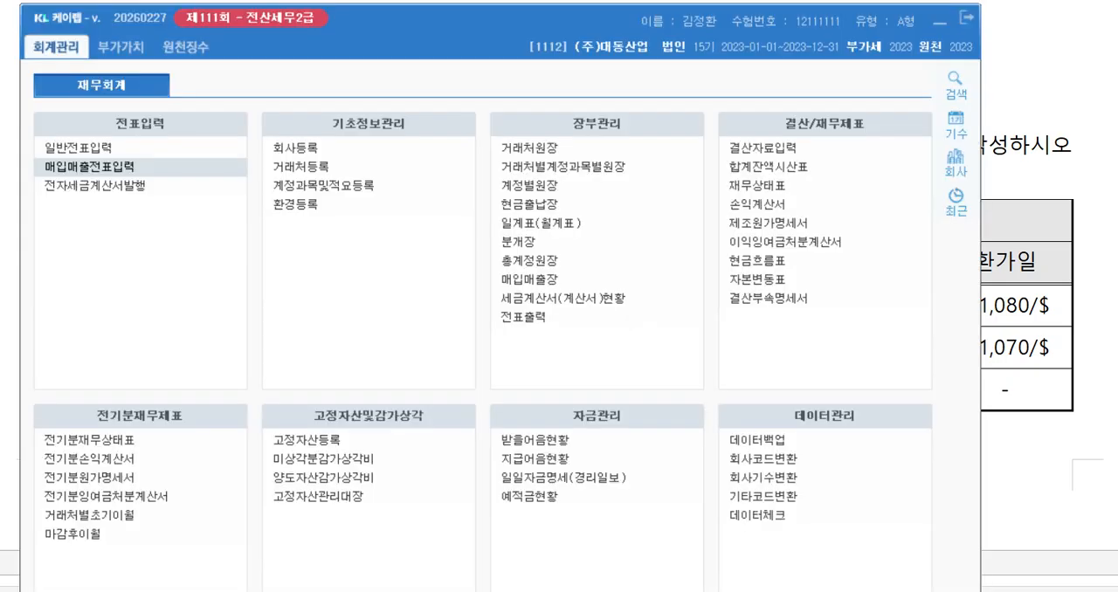
pyautogui.click(122, 48)
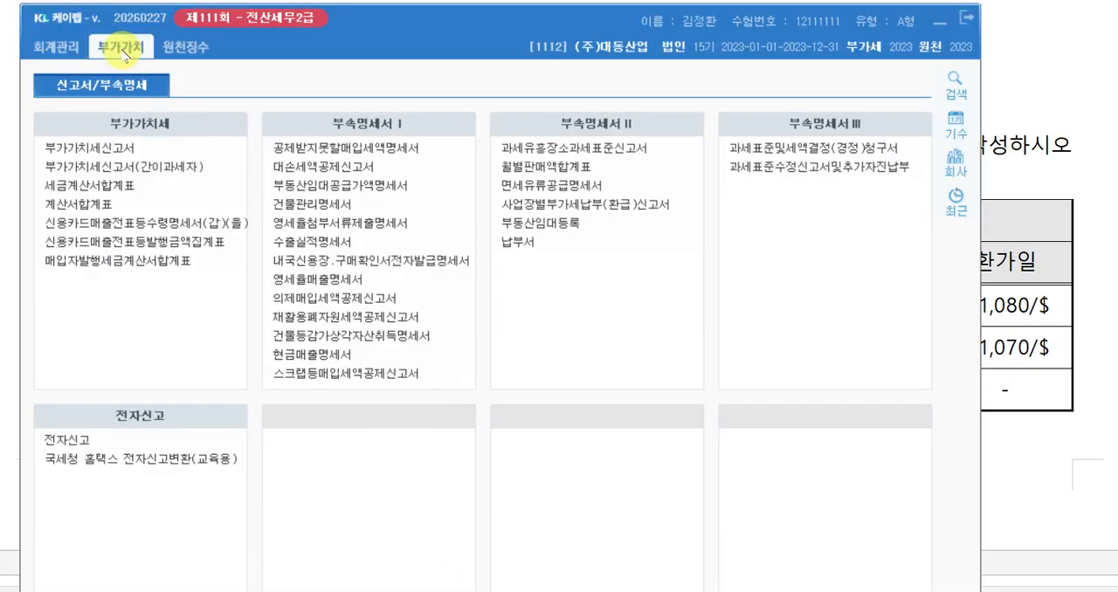
pyautogui.click(339, 248)
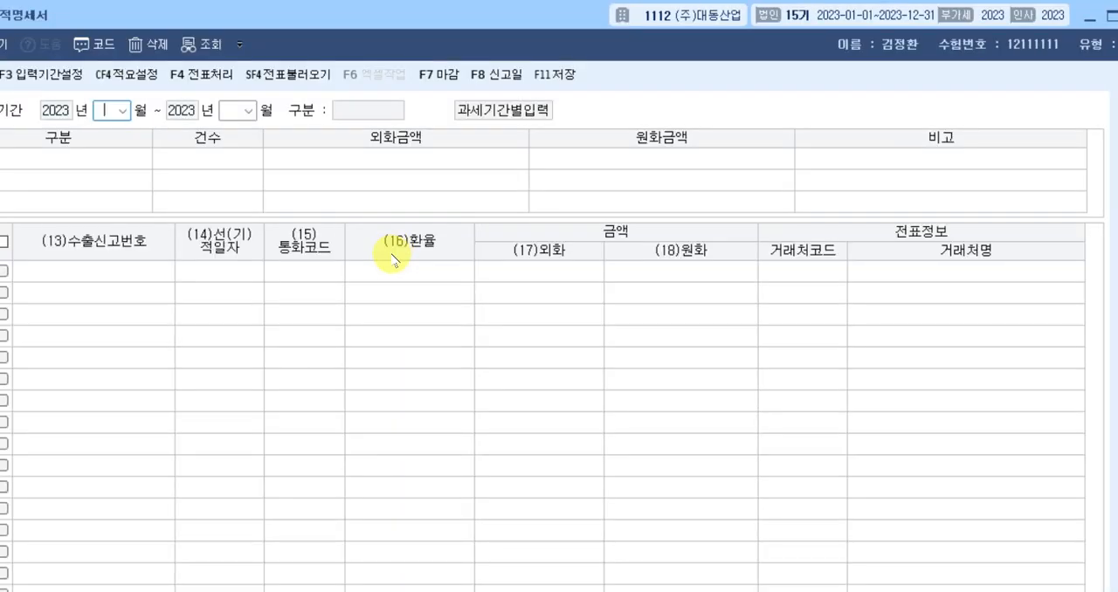
pyautogui.moveTo(367, 22); pyautogui.dragTo(419, 27)
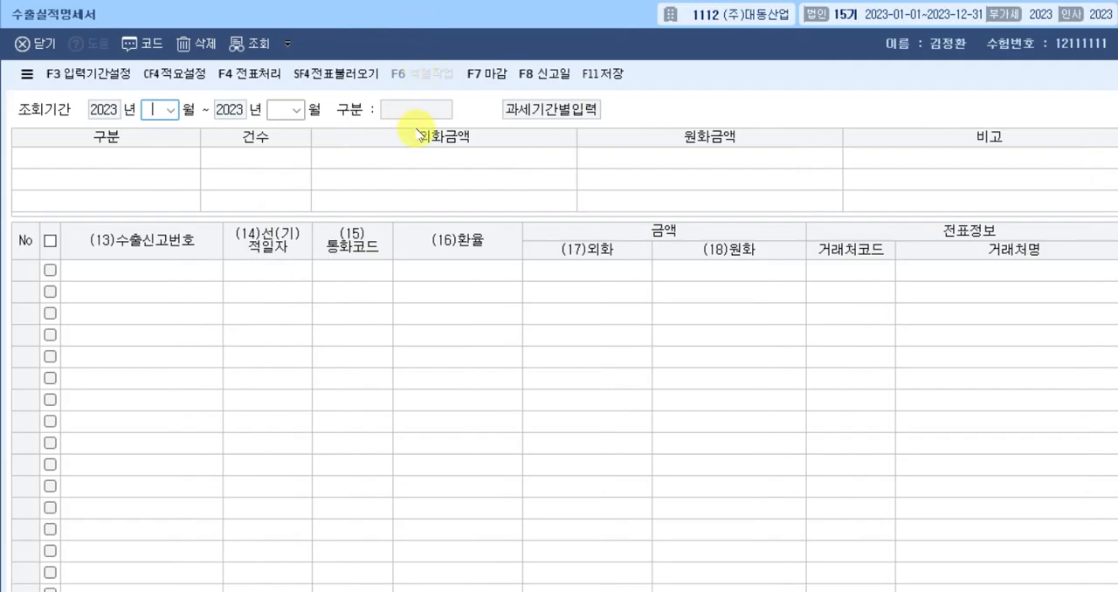
# Set the 수출실적명세서 inquiry period to January through March 2023.
pyautogui.write('01')
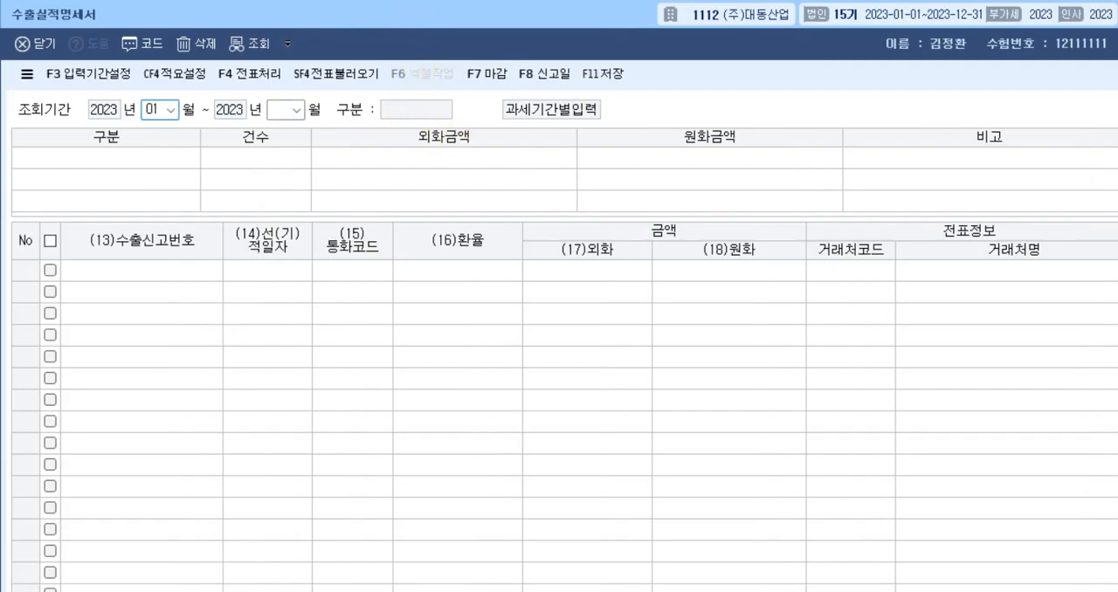
pyautogui.write('03')
pyautogui.press('Return')
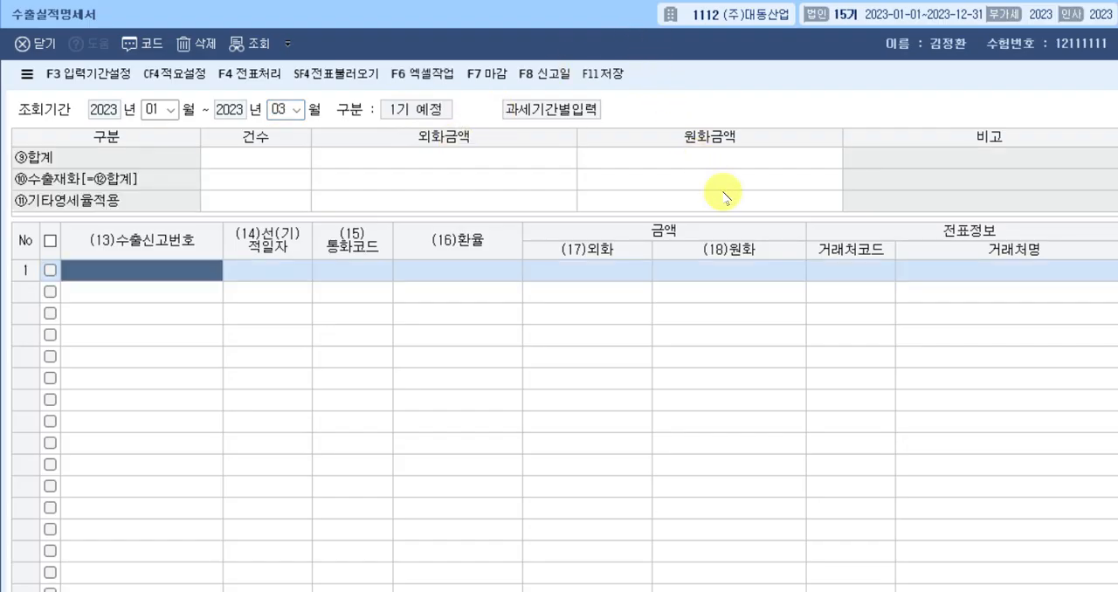
pyautogui.write('1306')
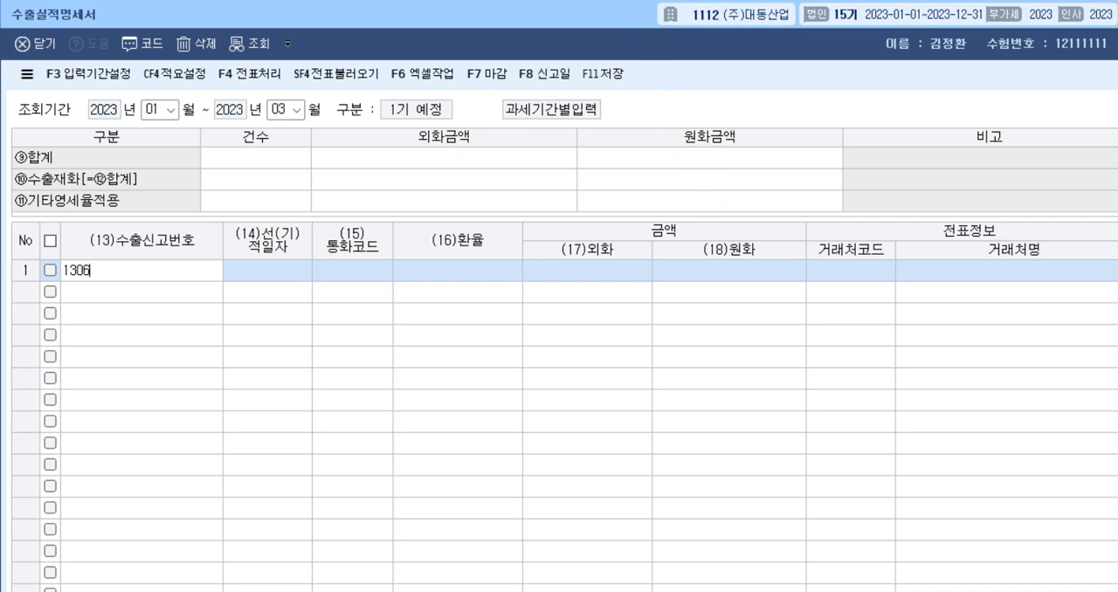
pyautogui.write('522065849X')
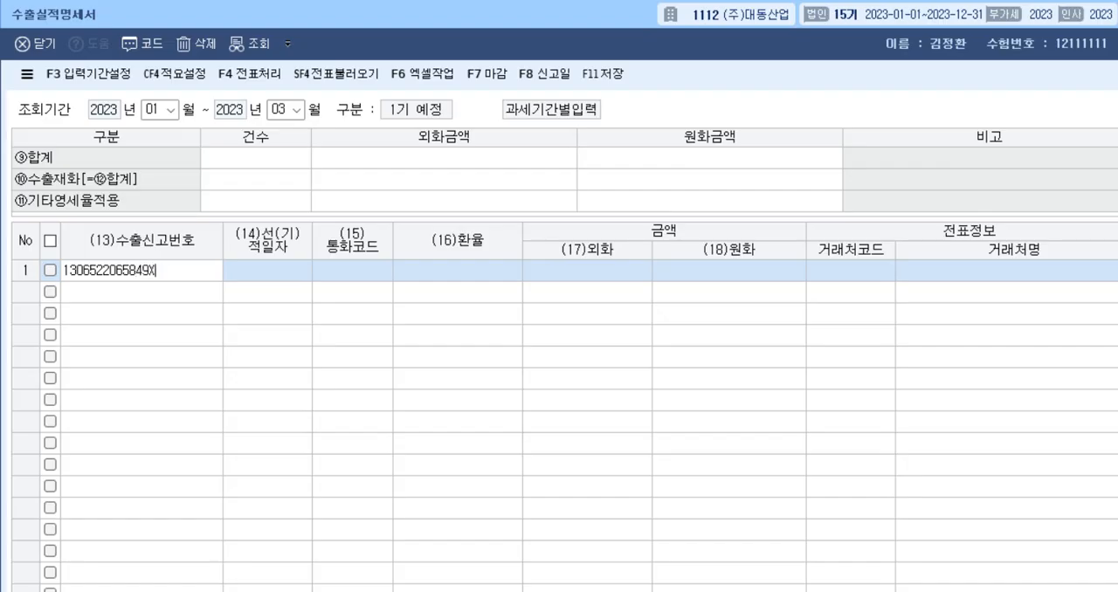
pyautogui.press('Return')
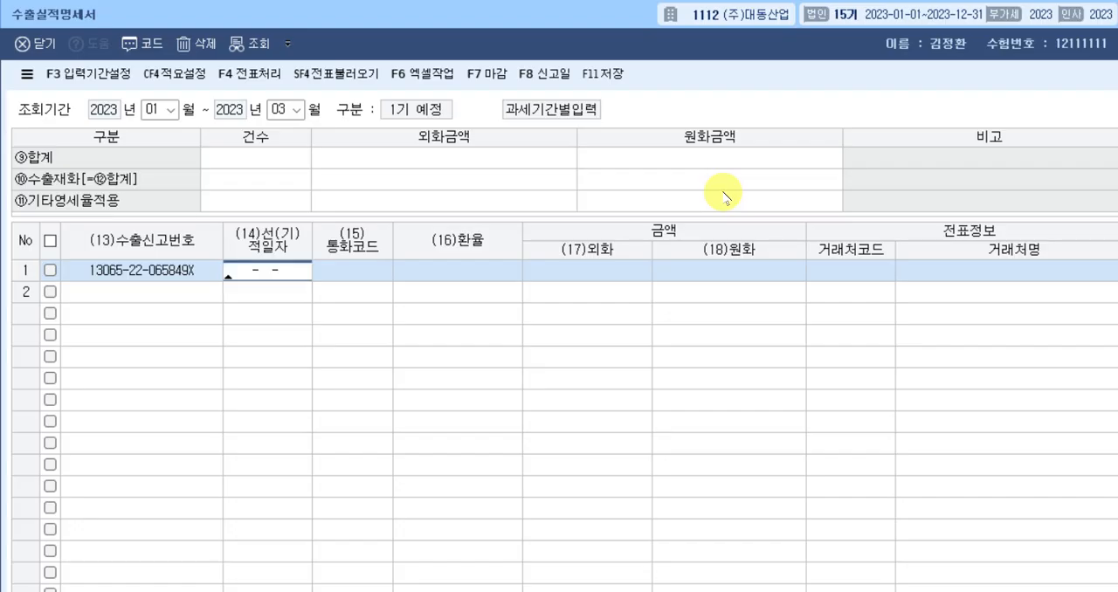
# Give the first export row the 선적일자 2023-01-31 and the currency code USD.
pyautogui.write('2023-')
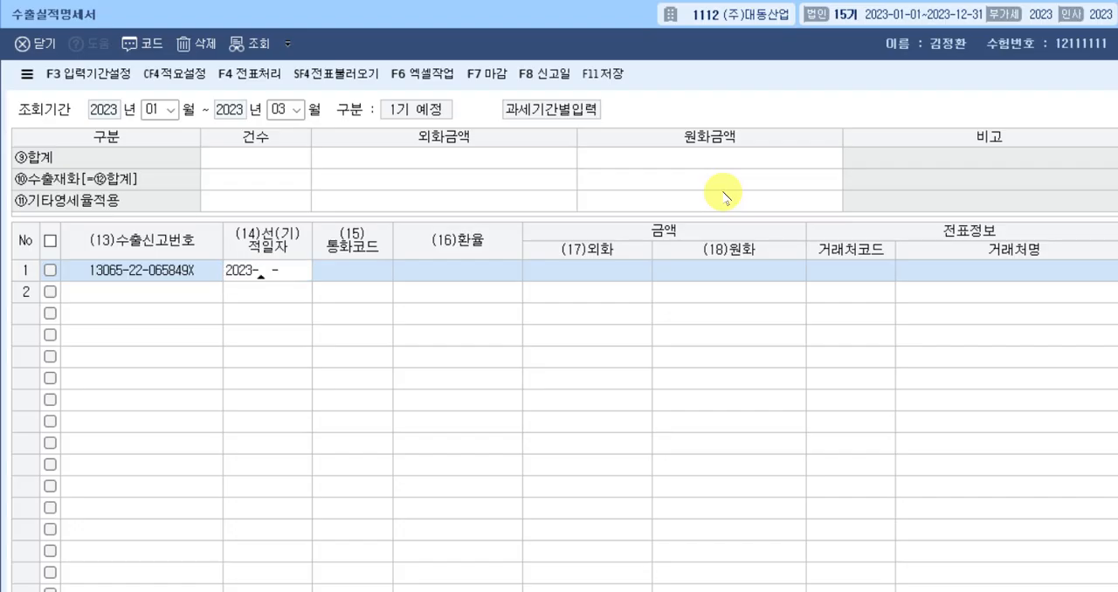
pyautogui.write('01-31')
pyautogui.press('Return')
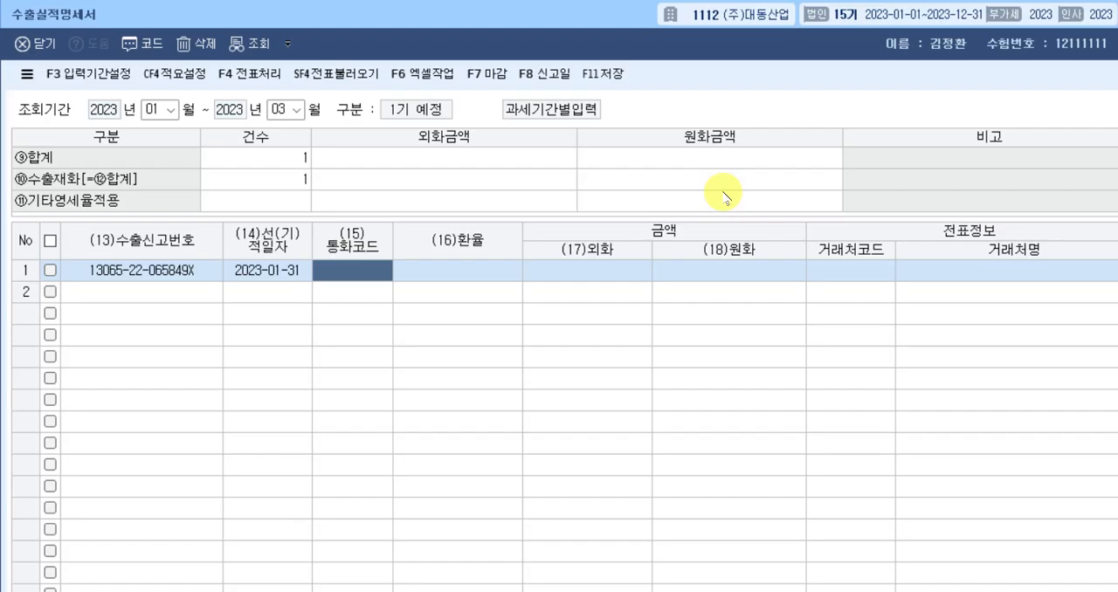
pyautogui.write('USD')
pyautogui.press('Return')
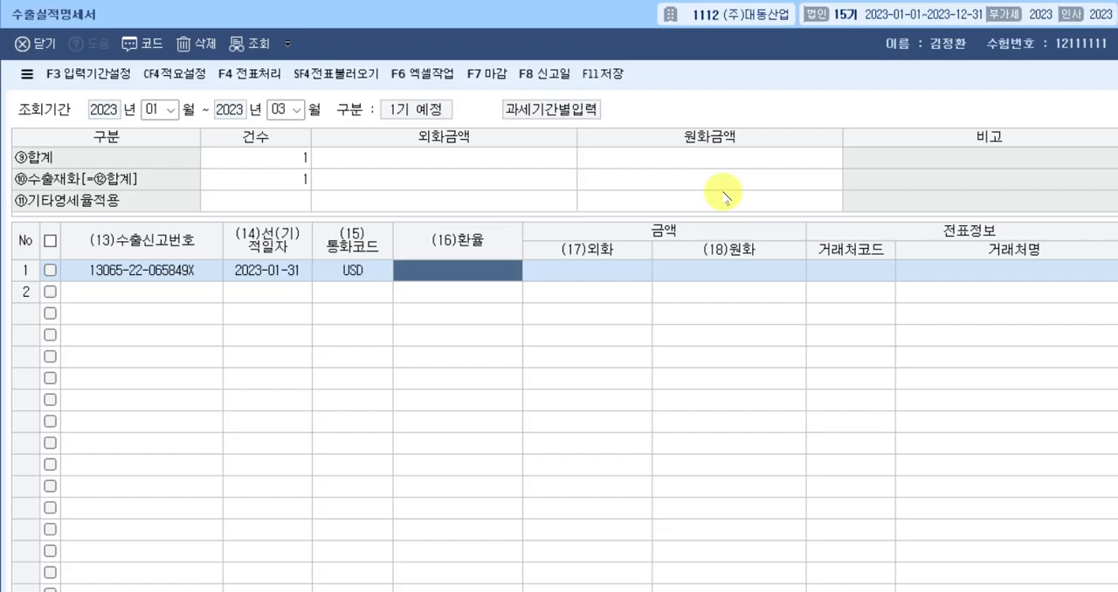
# Switch to the exam document and delete 제임스사's 선적일 rate ₩1,000/$ and 랜덤기업's 환가일 rate ₩1,070/$ from the table.
pyautogui.hotkey('alt', 'Tab')
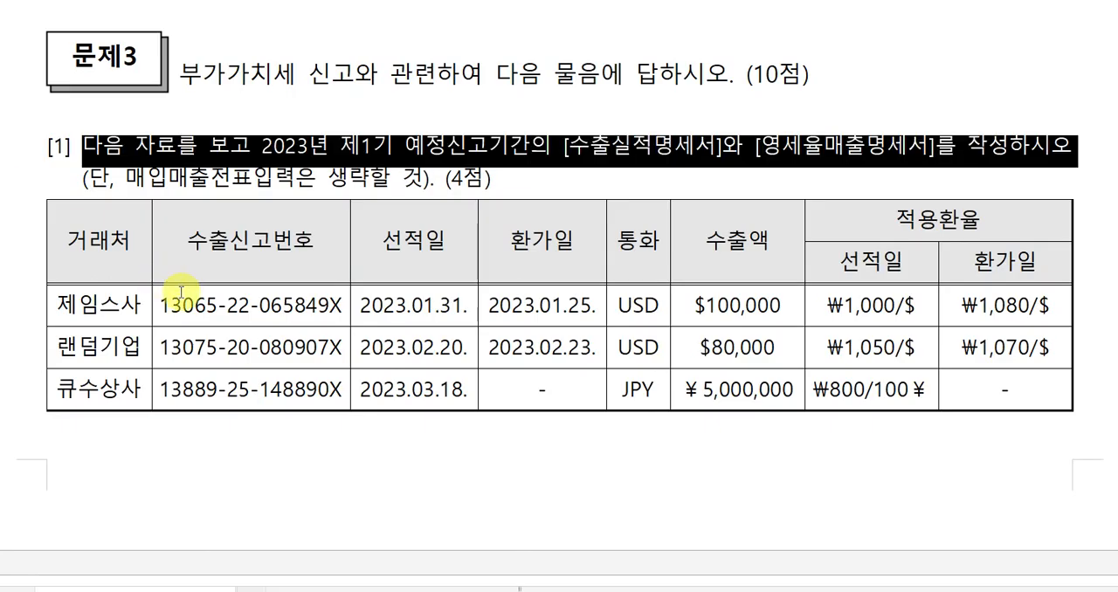
pyautogui.click(410, 305)
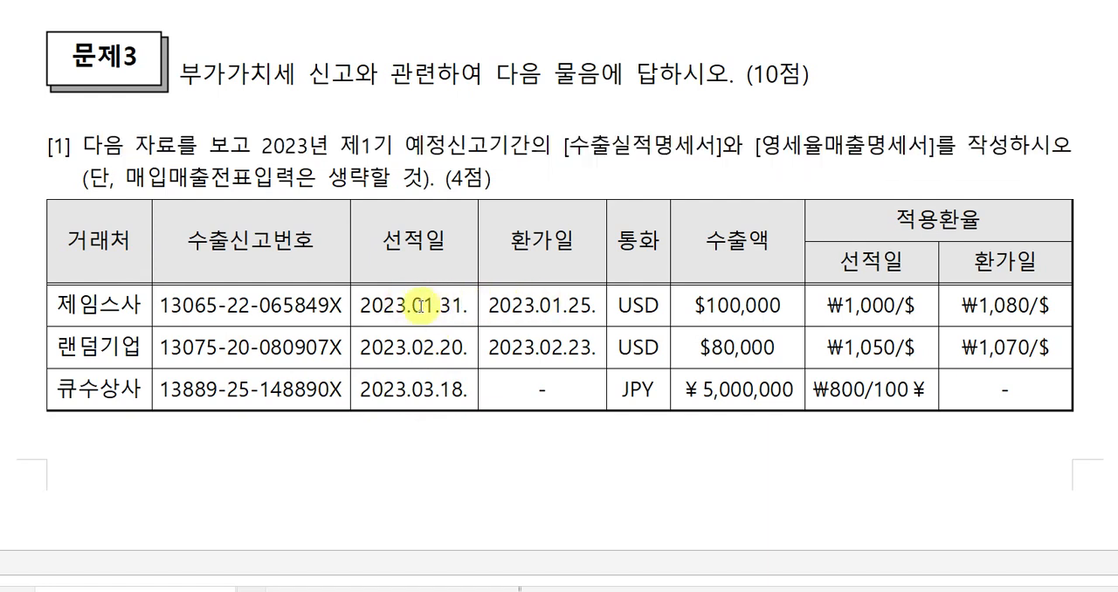
pyautogui.click(535, 305)
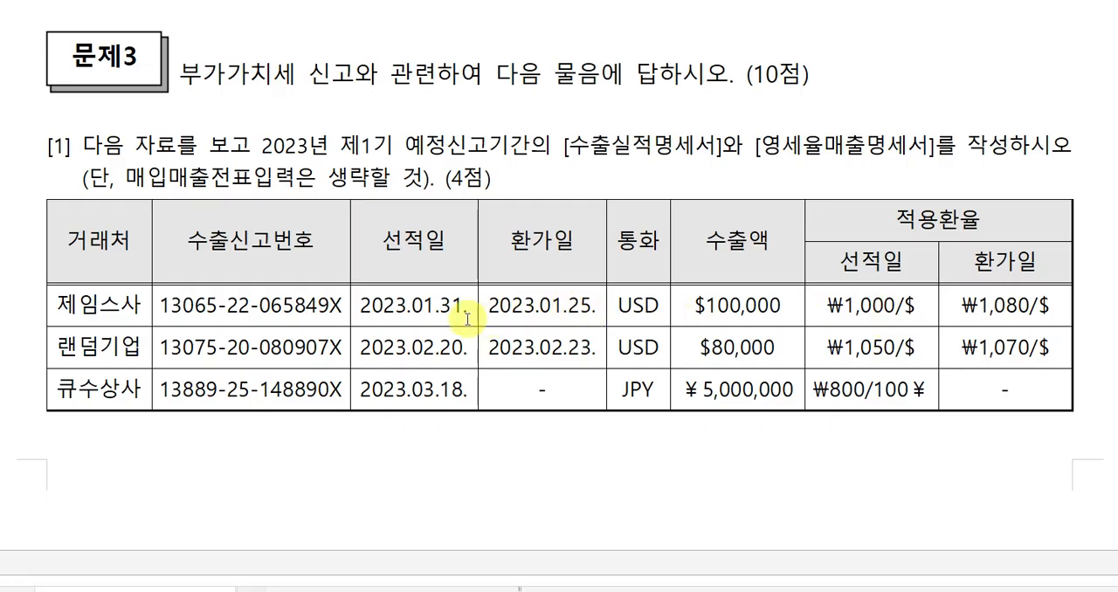
pyautogui.click(582, 306)
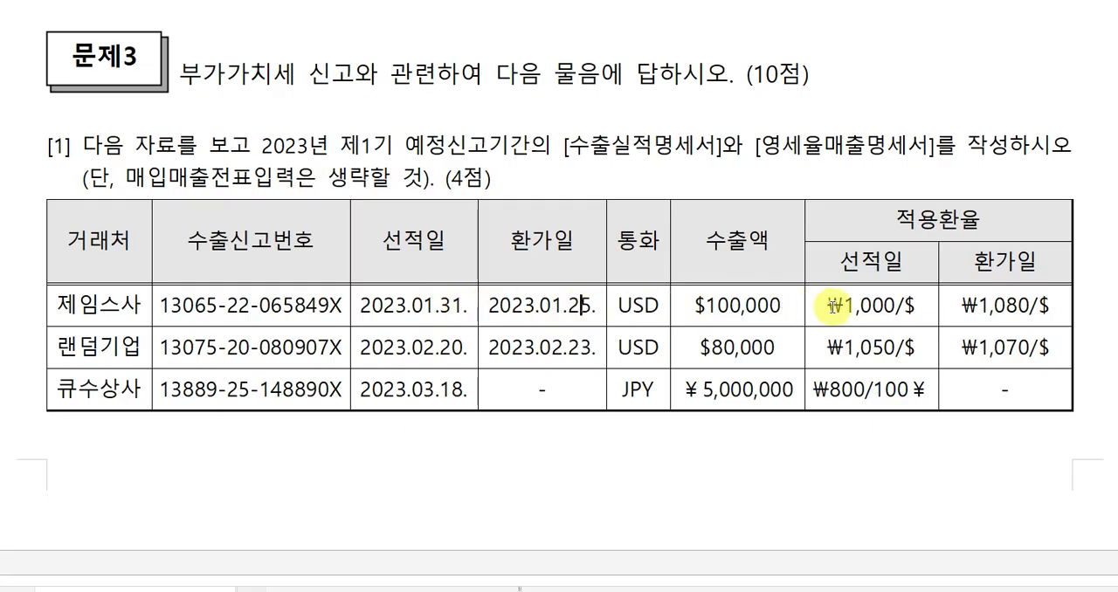
pyautogui.moveTo(924, 306); pyautogui.dragTo(820, 317)
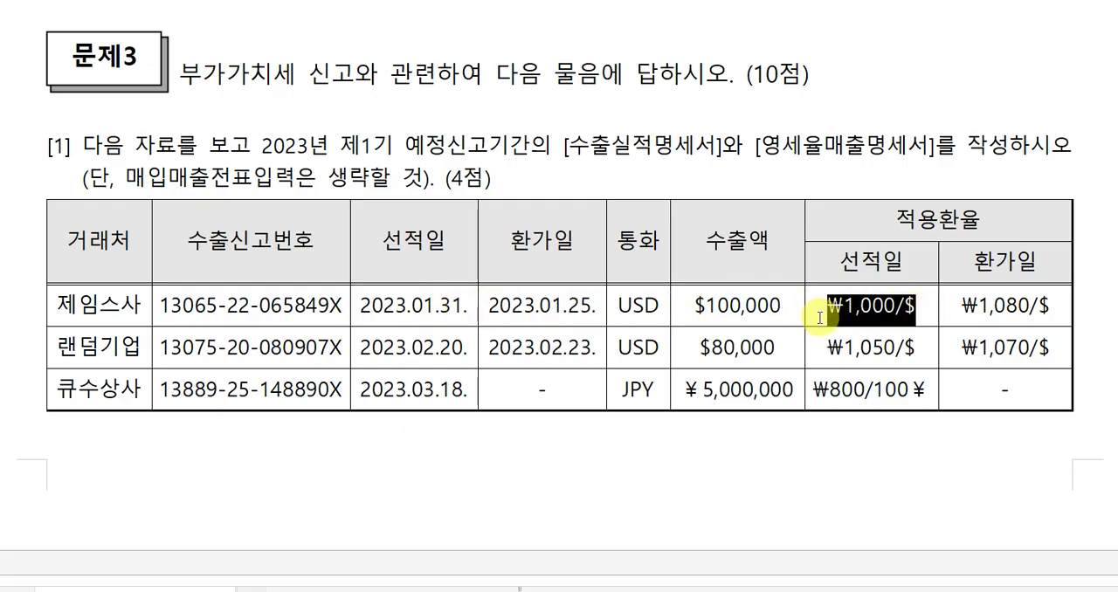
pyautogui.press('Delete')
pyautogui.click(980, 305)
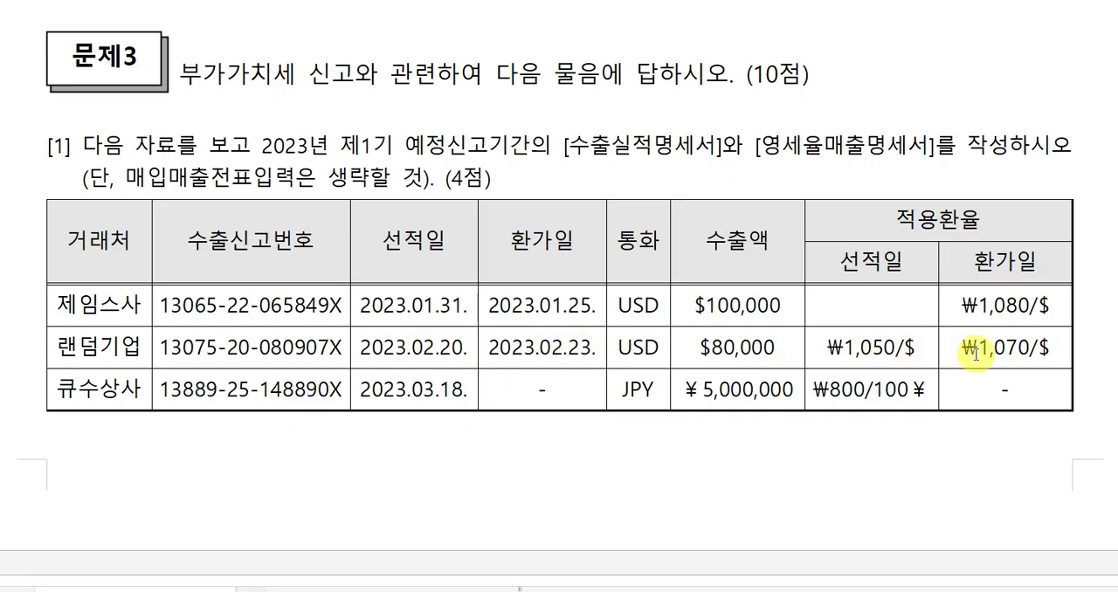
pyautogui.moveTo(964, 350); pyautogui.dragTo(1076, 348)
pyautogui.press('Delete')
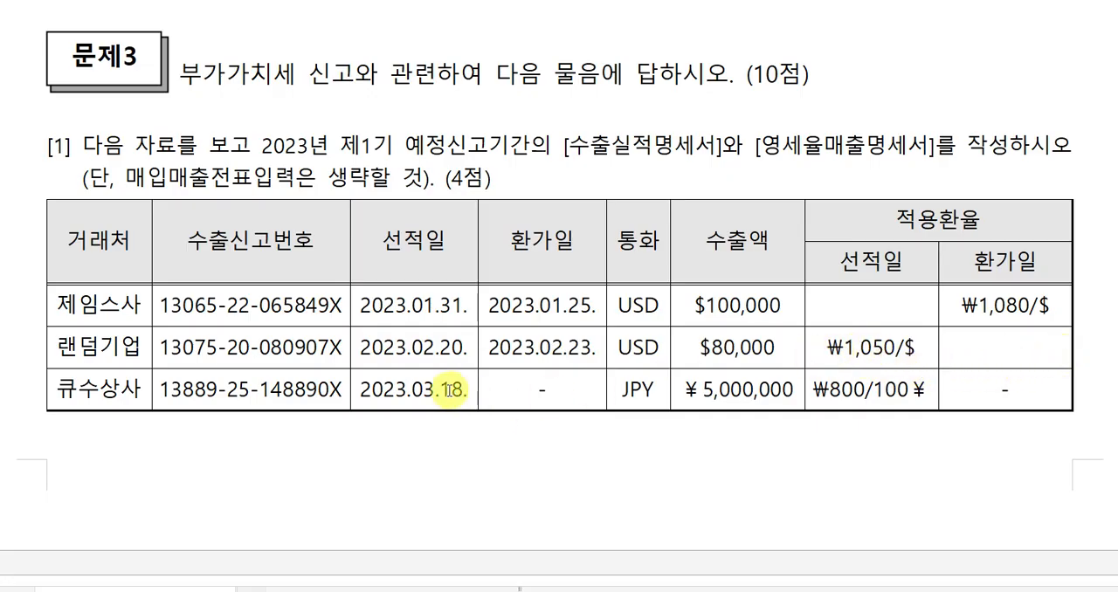
# Review the exchange rates left in the table for 제임스사, 랜덤기업 and 큐수상사.
pyautogui.click(852, 389)
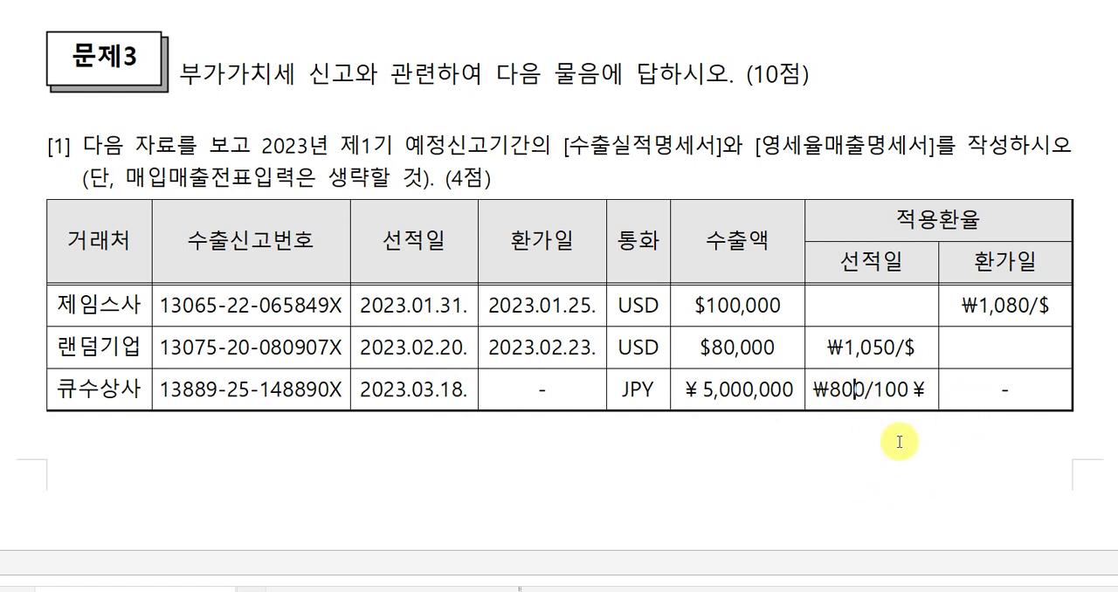
pyautogui.click(1004, 312)
pyautogui.click(876, 349)
pyautogui.click(867, 385)
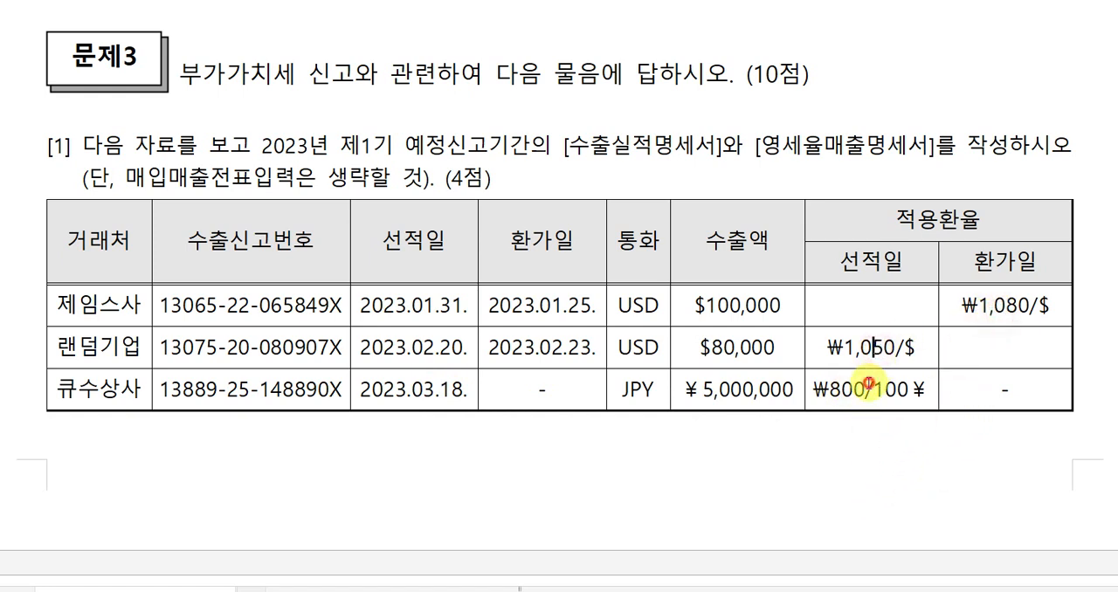
pyautogui.click(1005, 305)
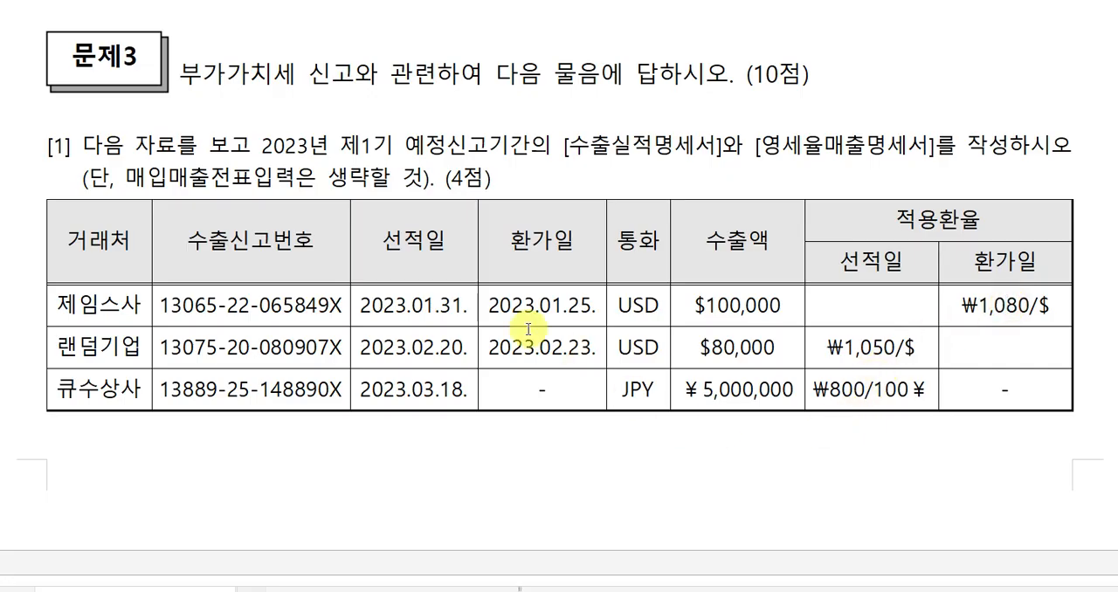
# Colour the 선적일 and 환가일 date column headings red in the exam table.
pyautogui.moveTo(426, 304); pyautogui.dragTo(542, 304)
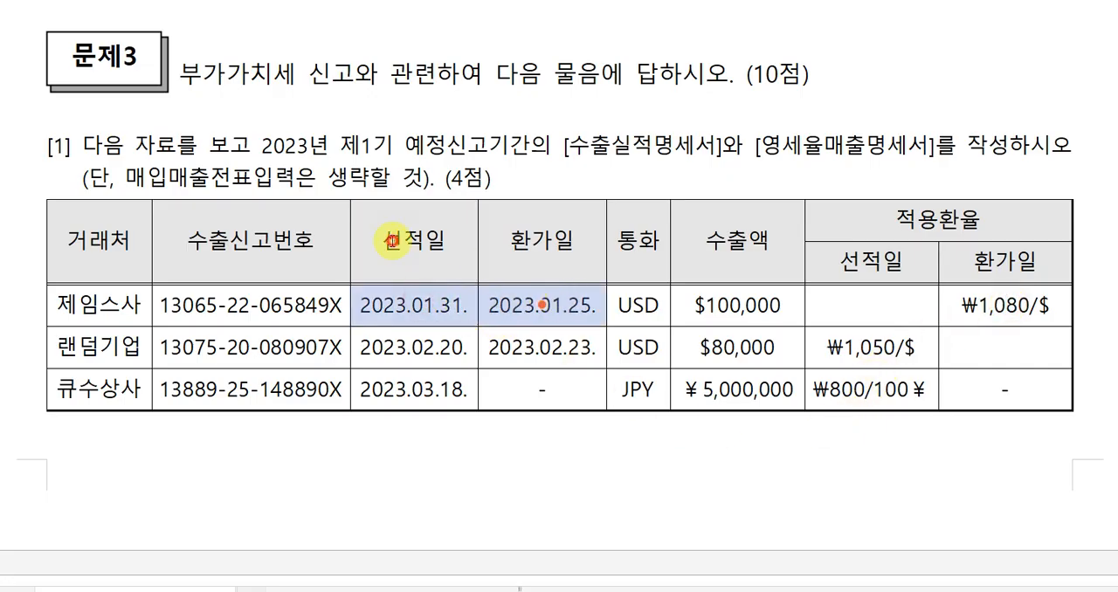
pyautogui.moveTo(391, 241); pyautogui.dragTo(542, 241)
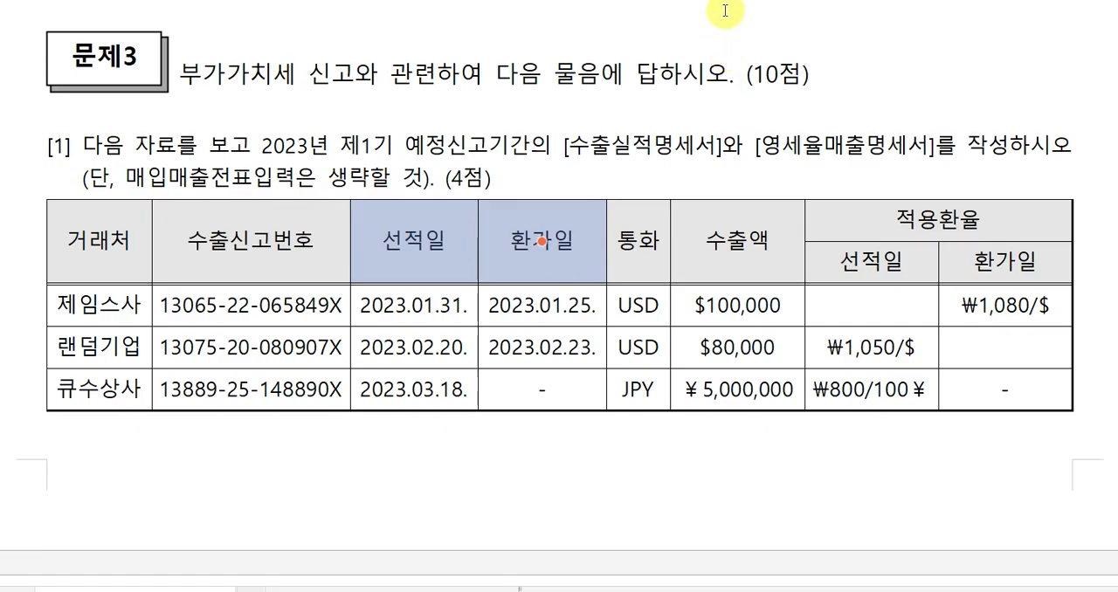
pyautogui.click(780, 145)
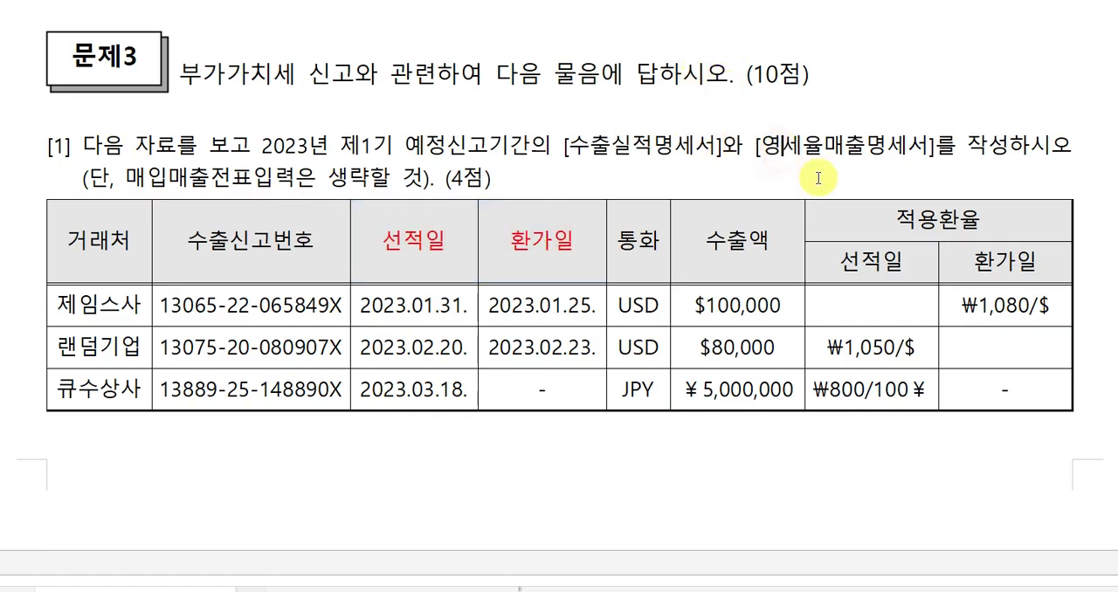
pyautogui.click(818, 179)
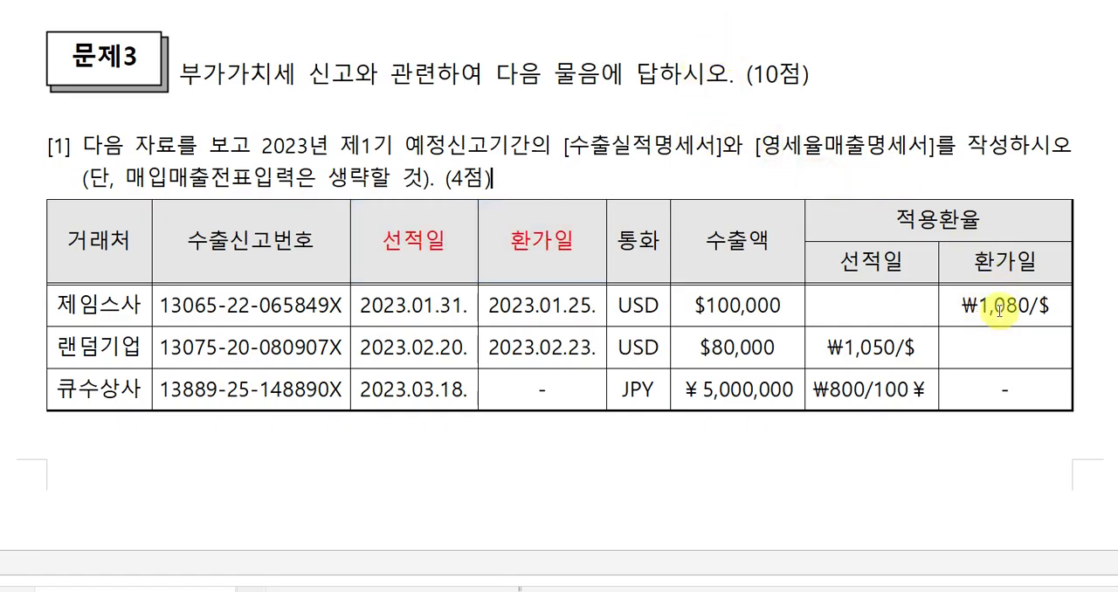
pyautogui.click(885, 389)
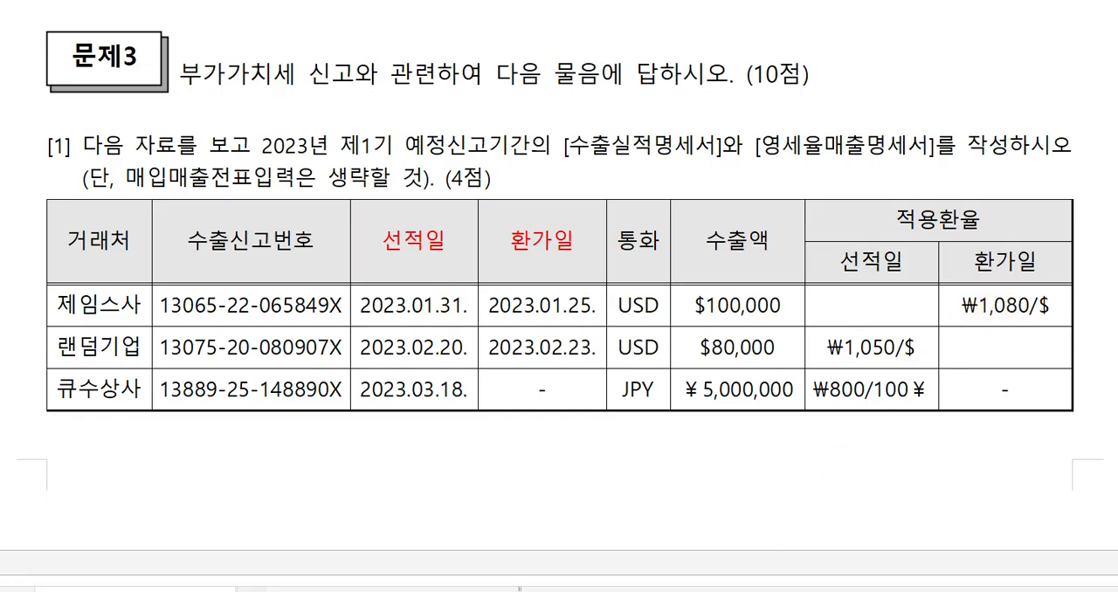
# Switch back to the 수출실적명세서 in 케이렙 and enter rate 1,080 and foreign amount 100,000 in the first row.
pyautogui.hotkey('alt', 'Tab')
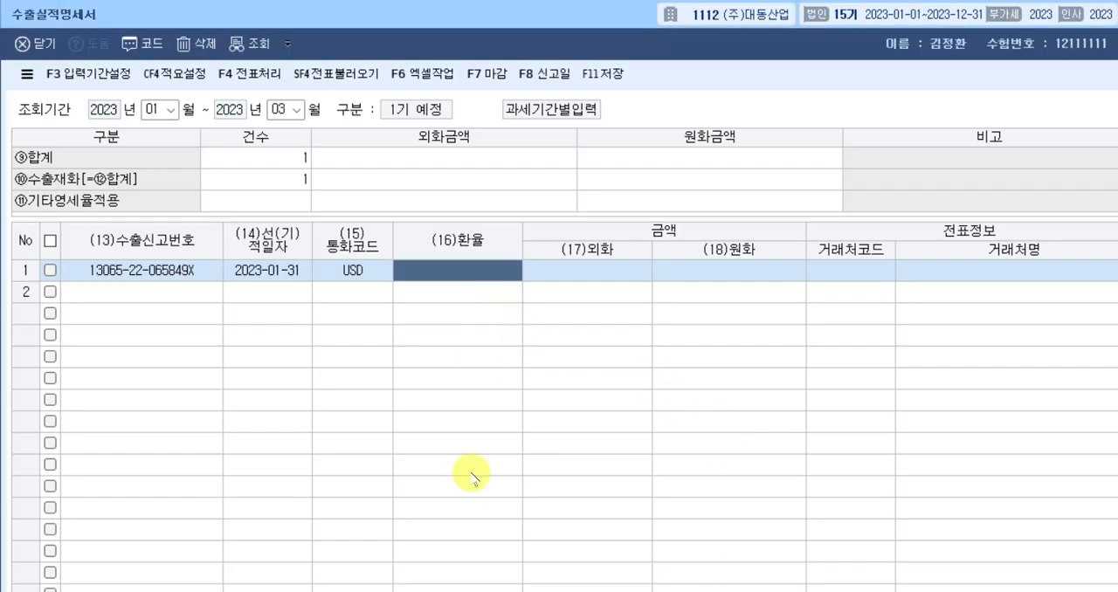
pyautogui.write('1080')
pyautogui.press('Return')
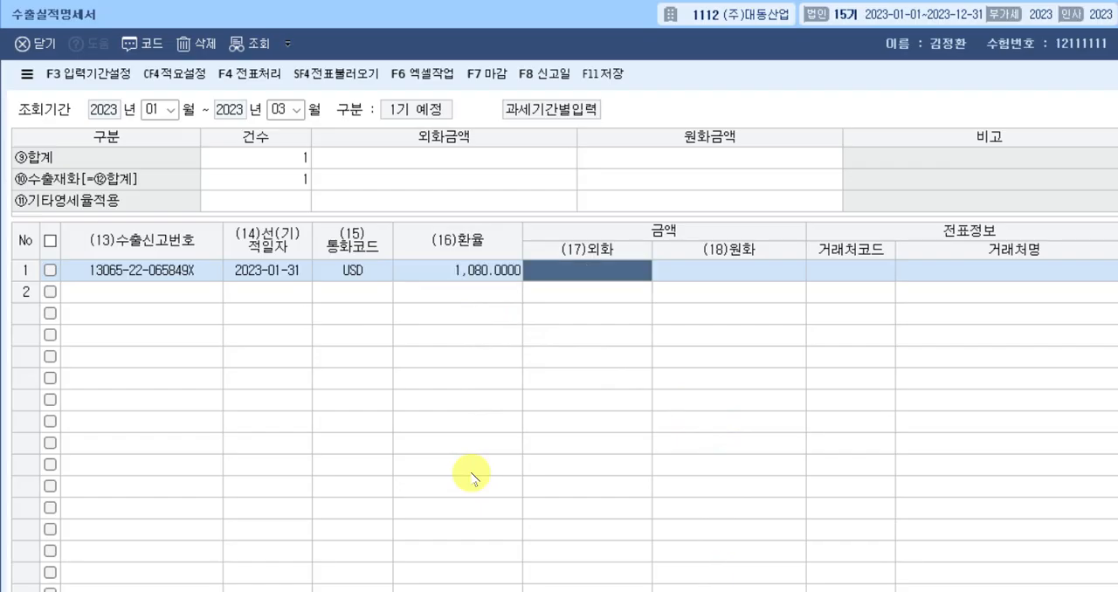
pyautogui.write('1000000.00')
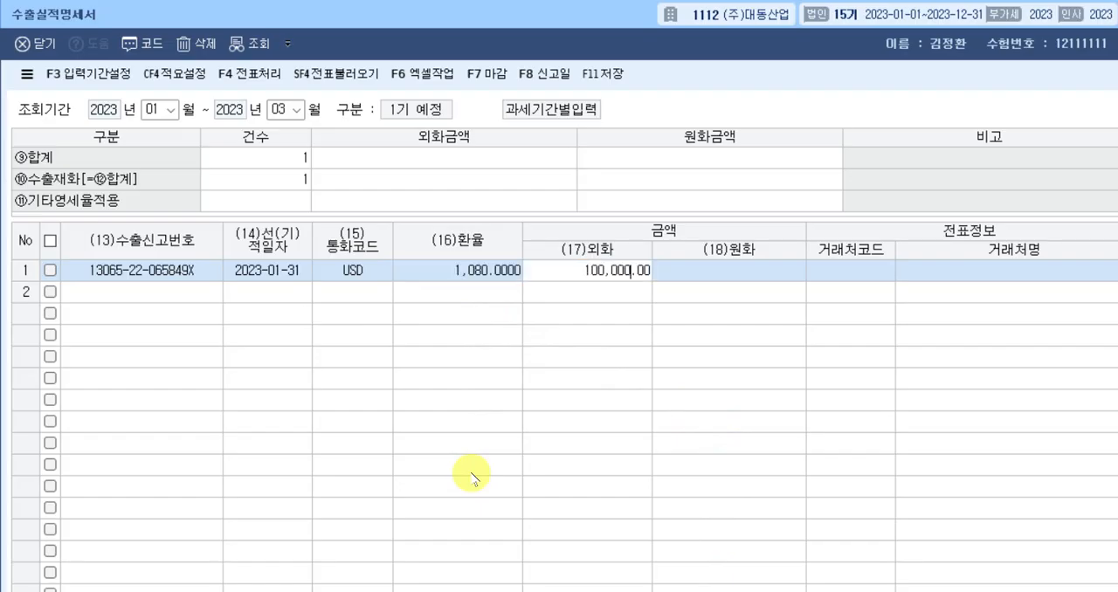
pyautogui.press('Return')
pyautogui.press('Return')
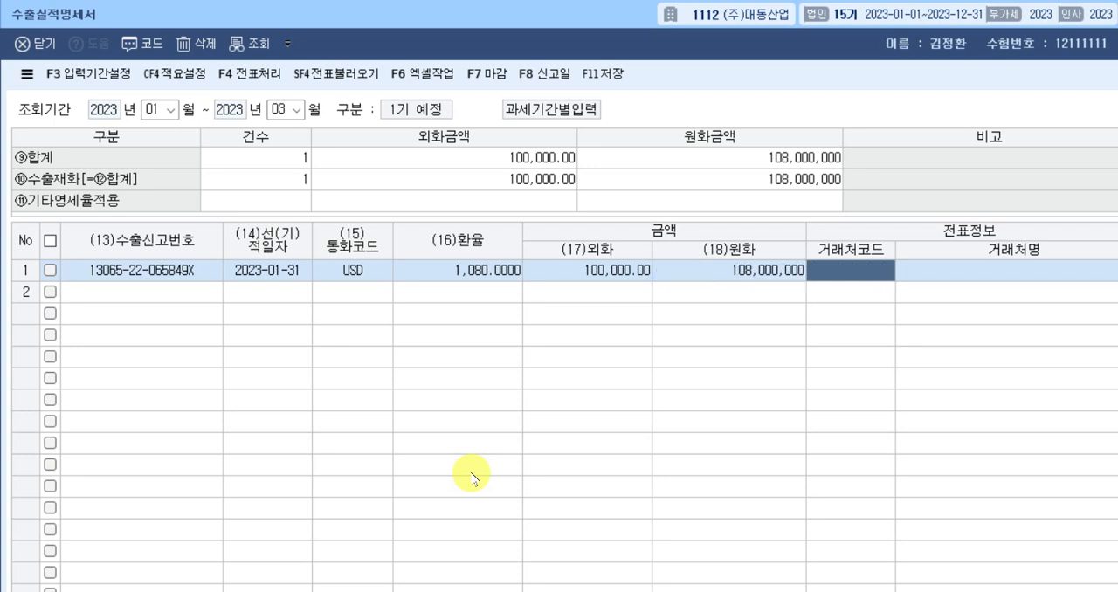
# Assign the trading partner 00801 제임스사 to the first export row.
pyautogui.write('제일')
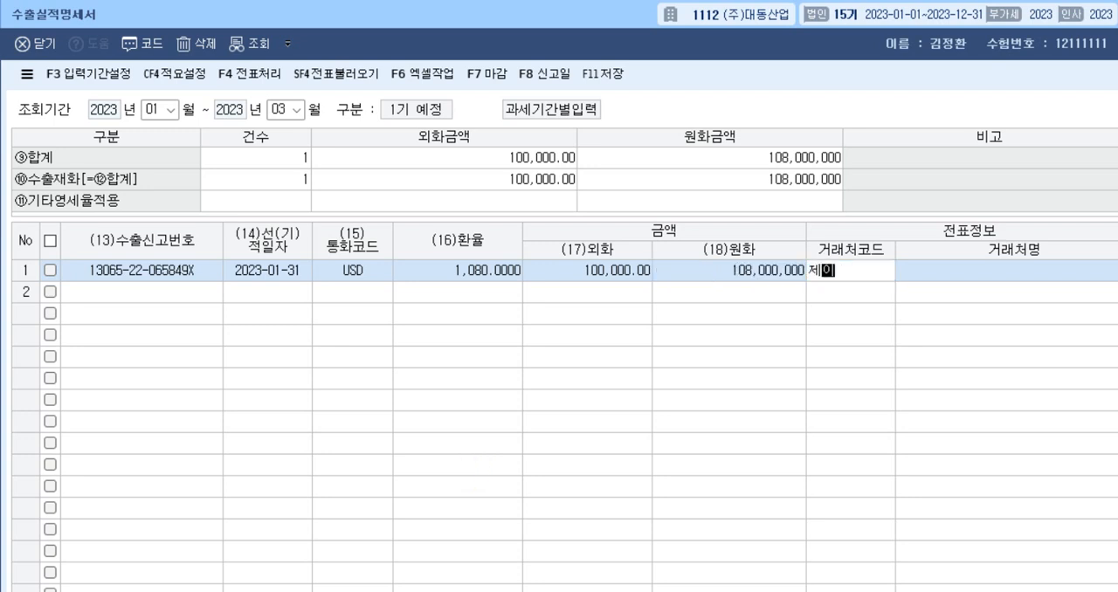
pyautogui.press('Return')
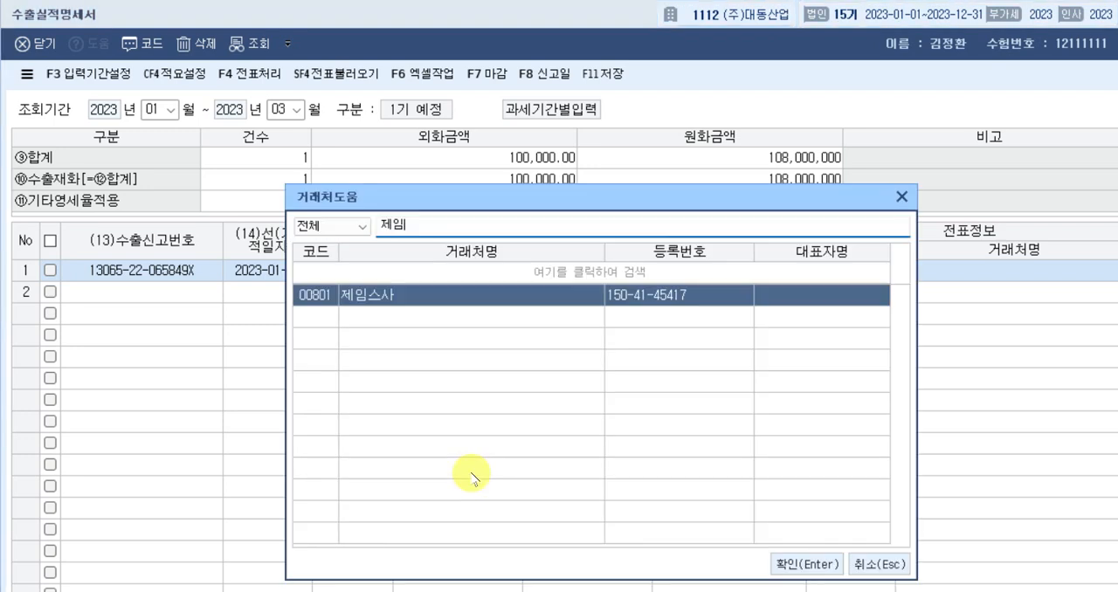
pyautogui.press('Return')
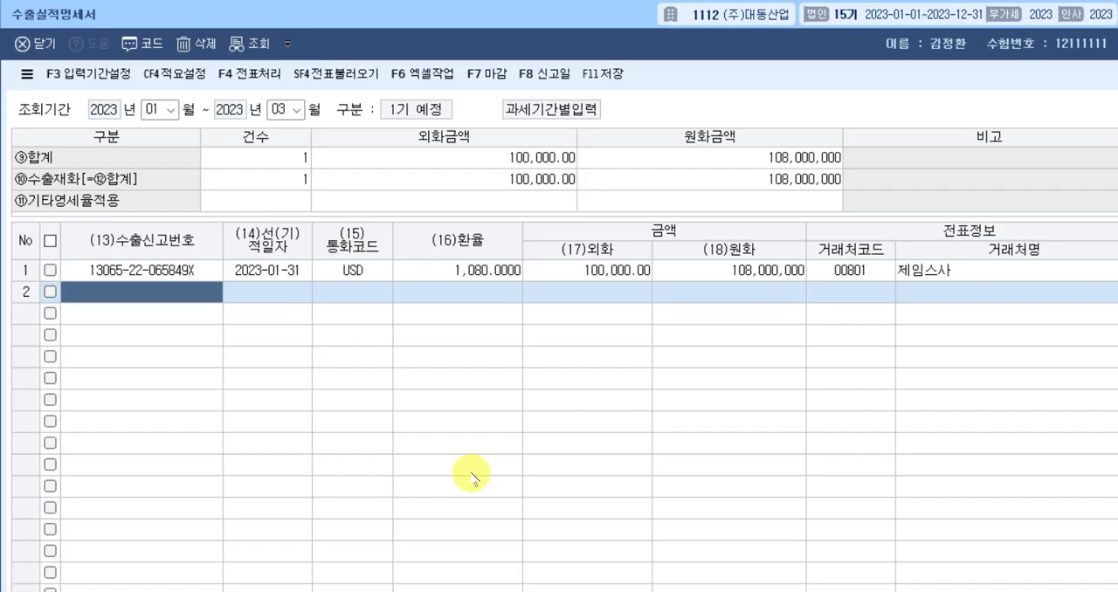
pyautogui.write('13')
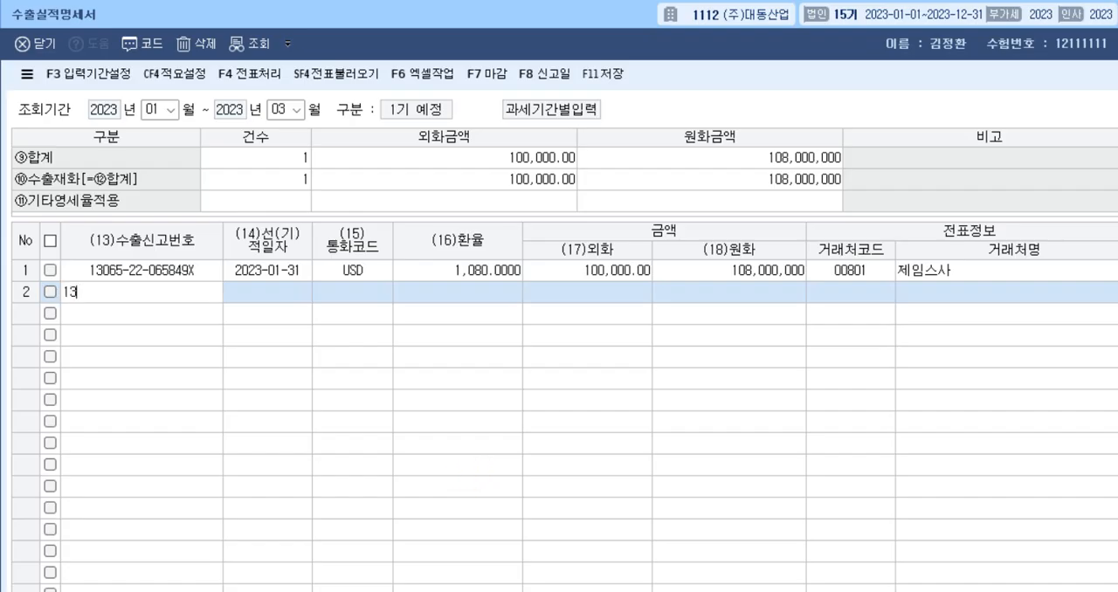
pyautogui.write('07520080907')
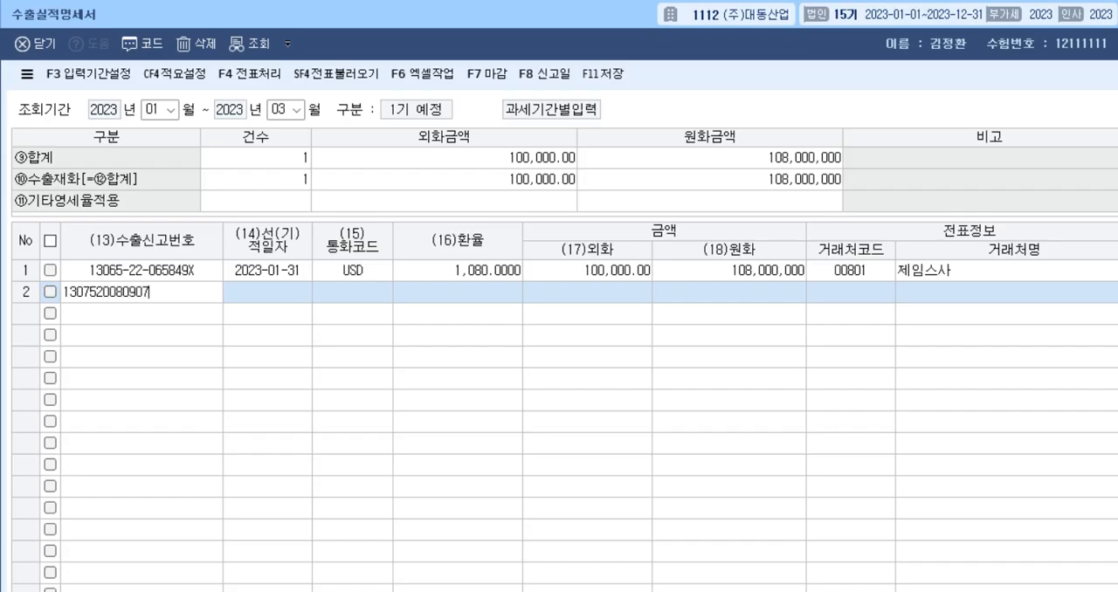
pyautogui.write('X')
pyautogui.press('Return')
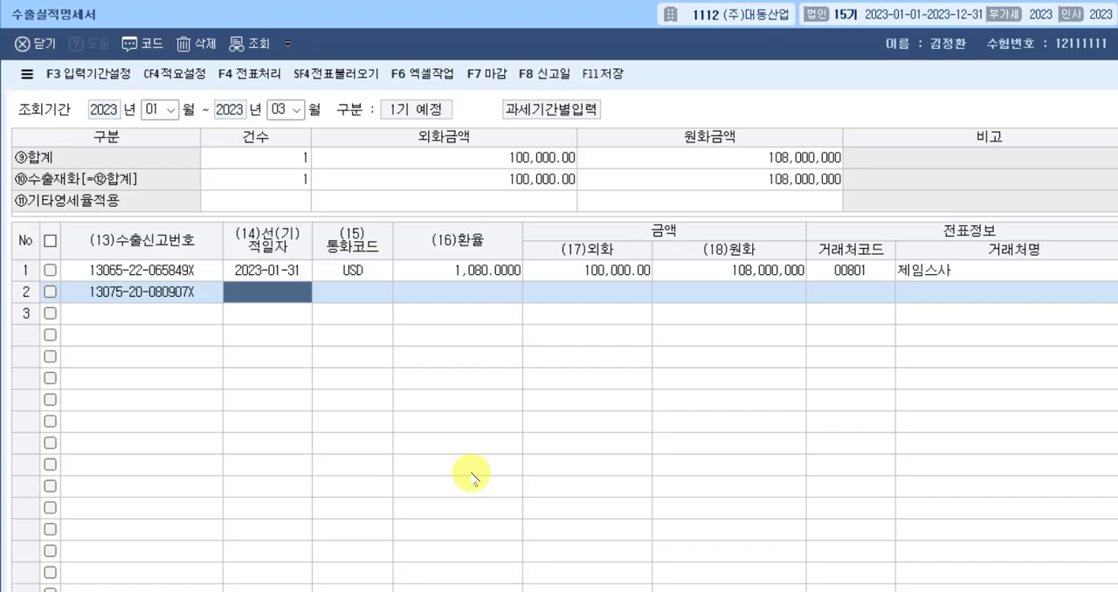
# Give the second export row the 선적일자 2023-02-20 and the currency code USD.
pyautogui.write('2023-')
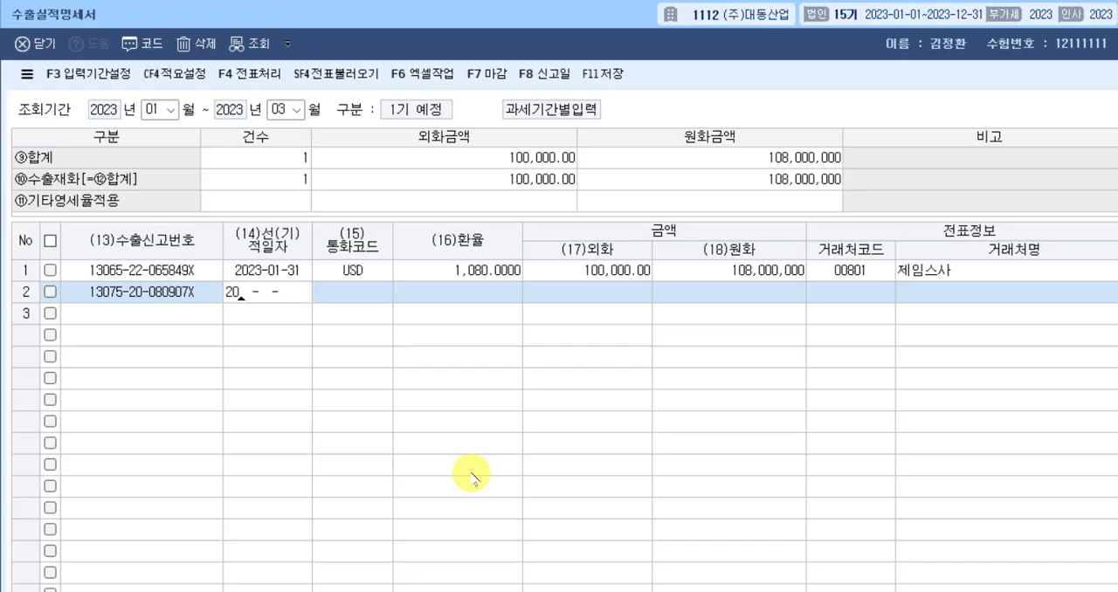
pyautogui.write('02-20')
pyautogui.press('Return')
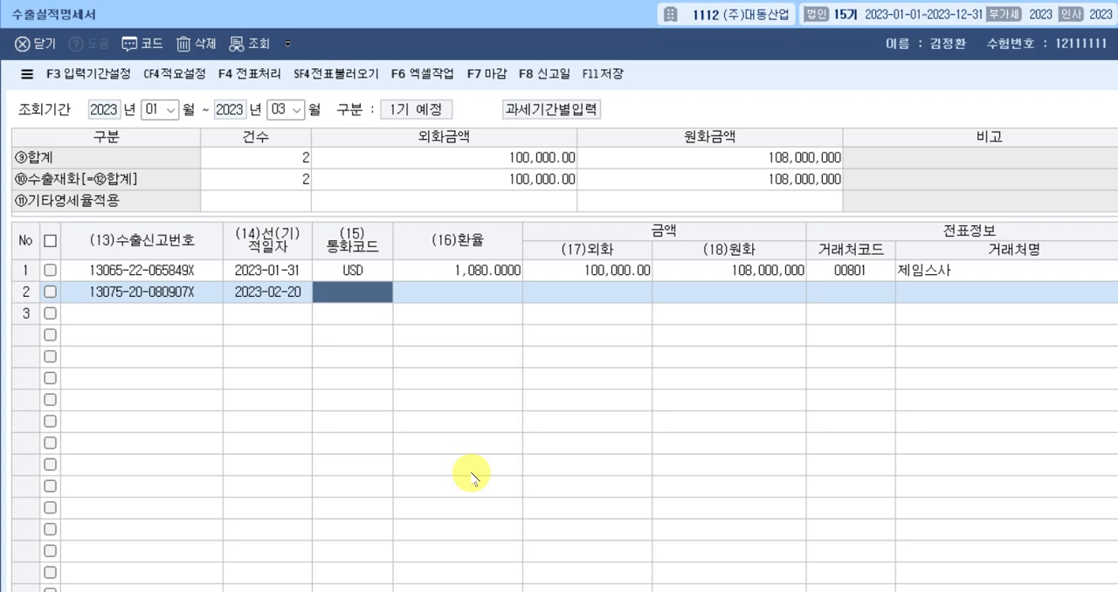
pyautogui.write('alrn')
pyautogui.press('BackSpace')
pyautogui.press('BackSpace')
pyautogui.press('BackSpace')
pyautogui.press('BackSpace')
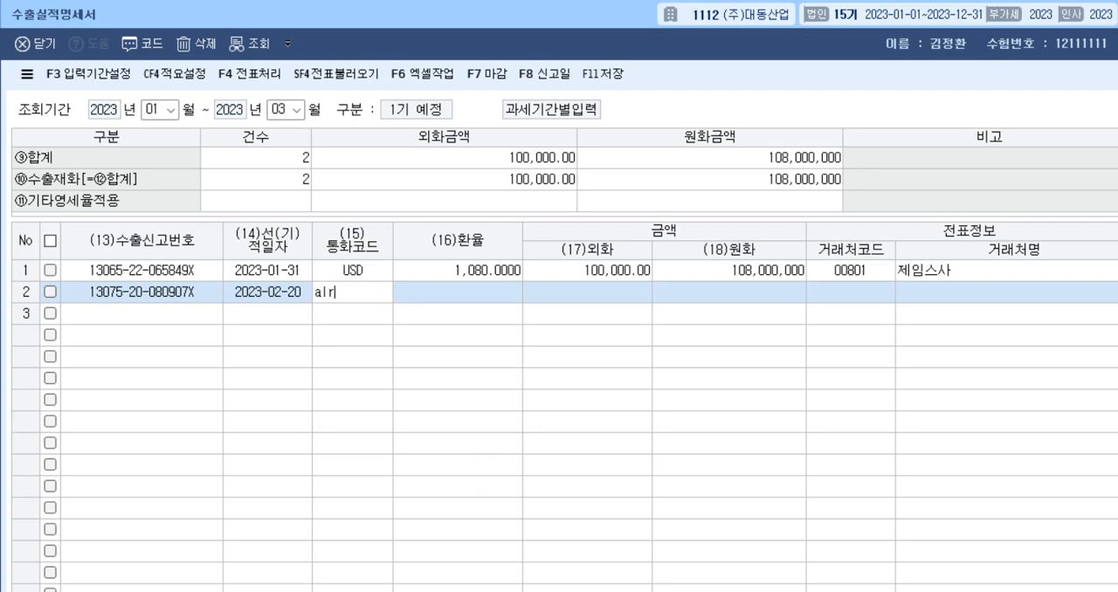
pyautogui.write('usd')
pyautogui.press('Return')
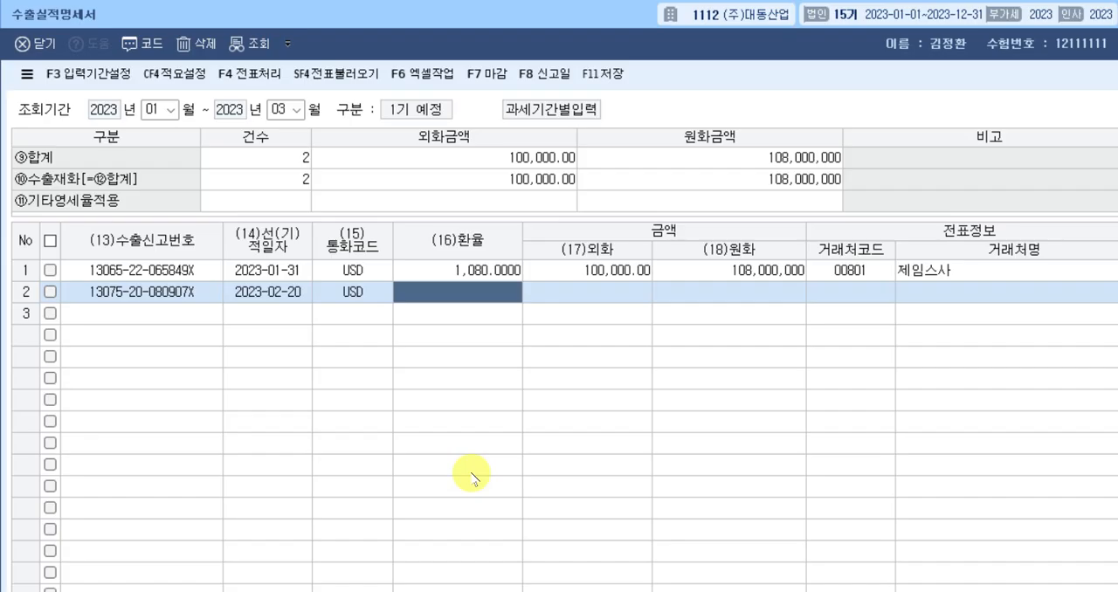
# Enter rate 1,050 and foreign amount 80,000 in the second export row.
pyautogui.write('1050')
pyautogui.press('Return')
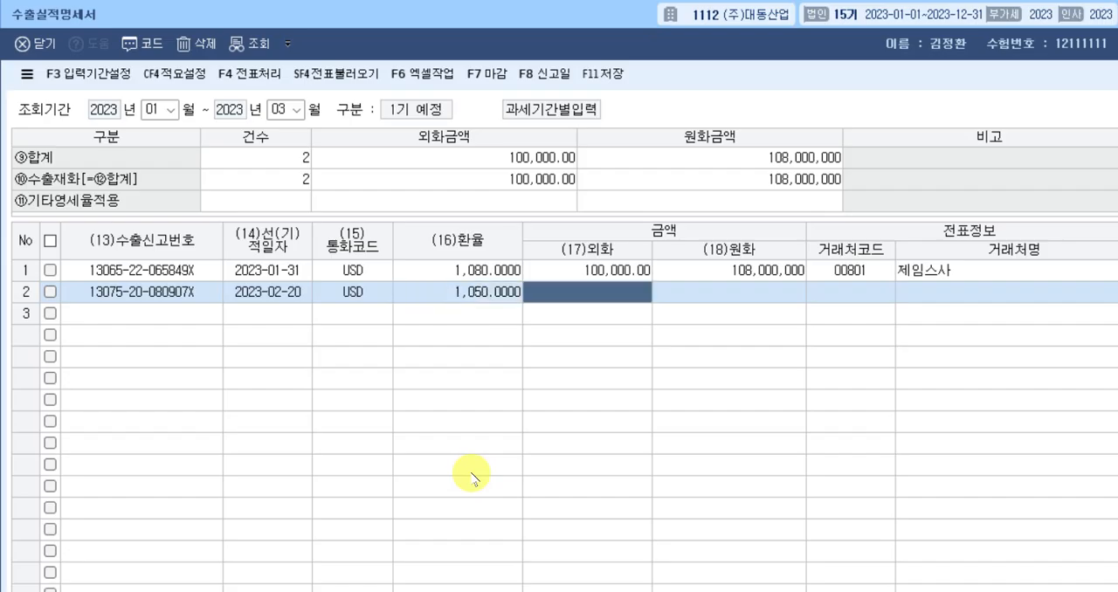
pyautogui.write('800000.00')
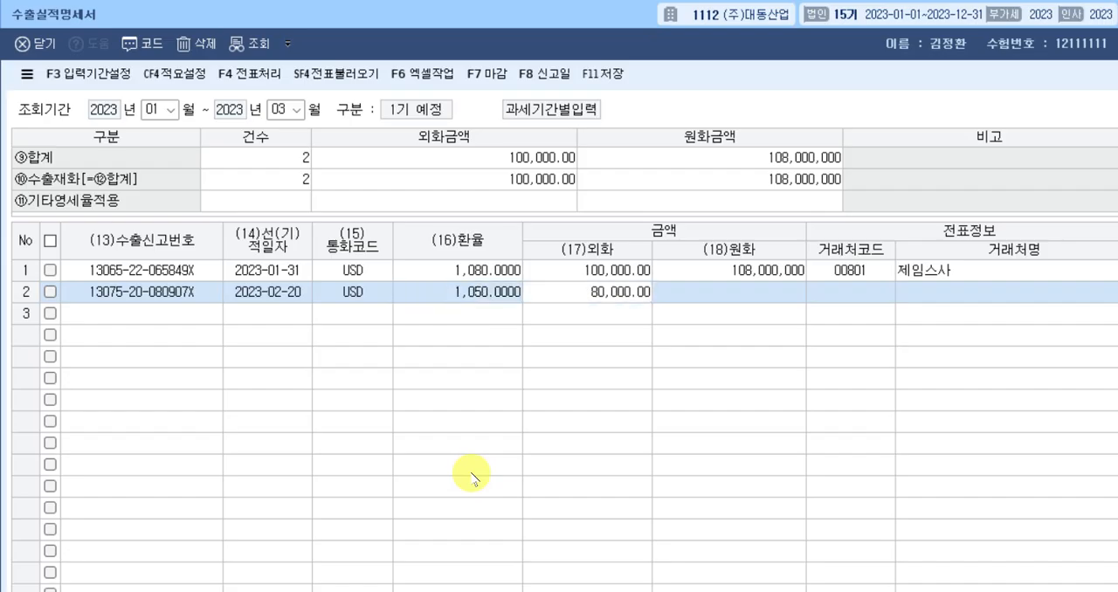
pyautogui.press('Return')
# Assign the trading partner 00802 랜덤기업 to the second export row.
pyautogui.press('Return')
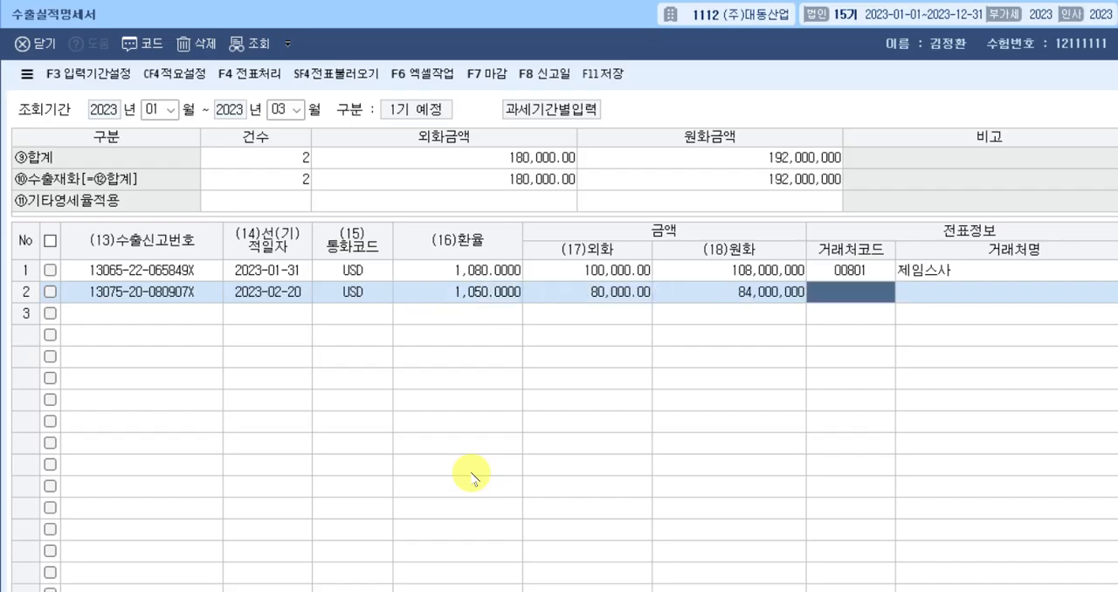
pyautogui.write('랜덤')
pyautogui.press('Return')
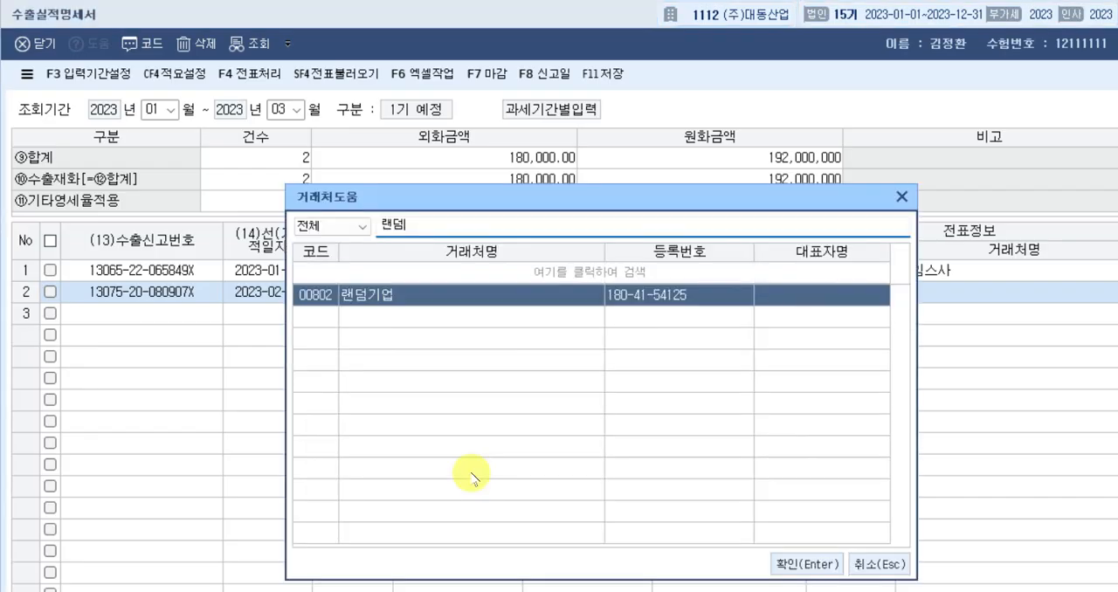
pyautogui.press('Return')
pyautogui.press('Return')
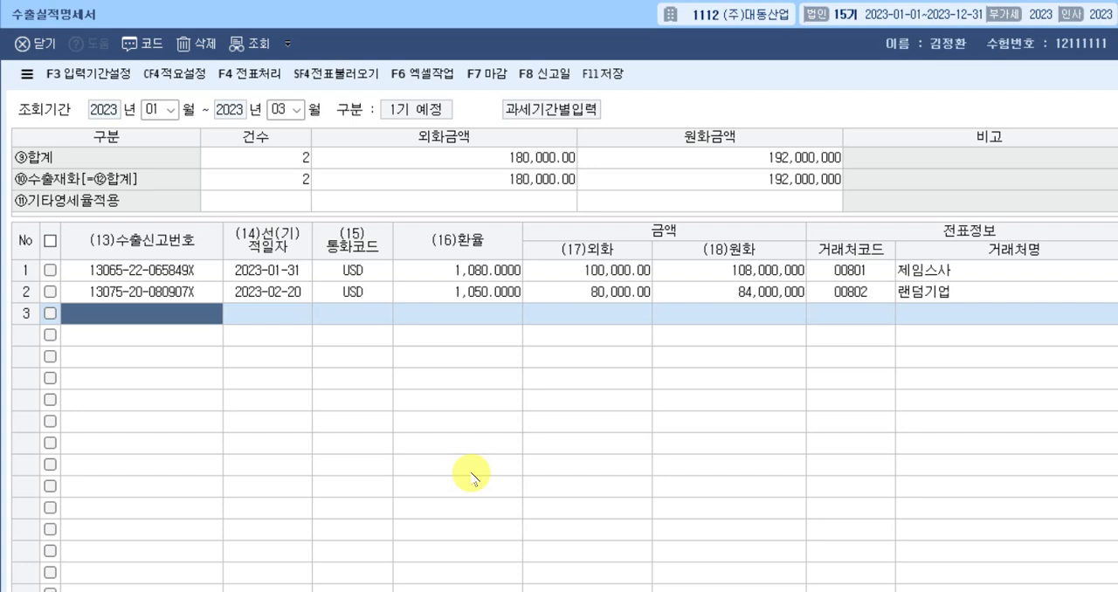
pyautogui.write('13889')
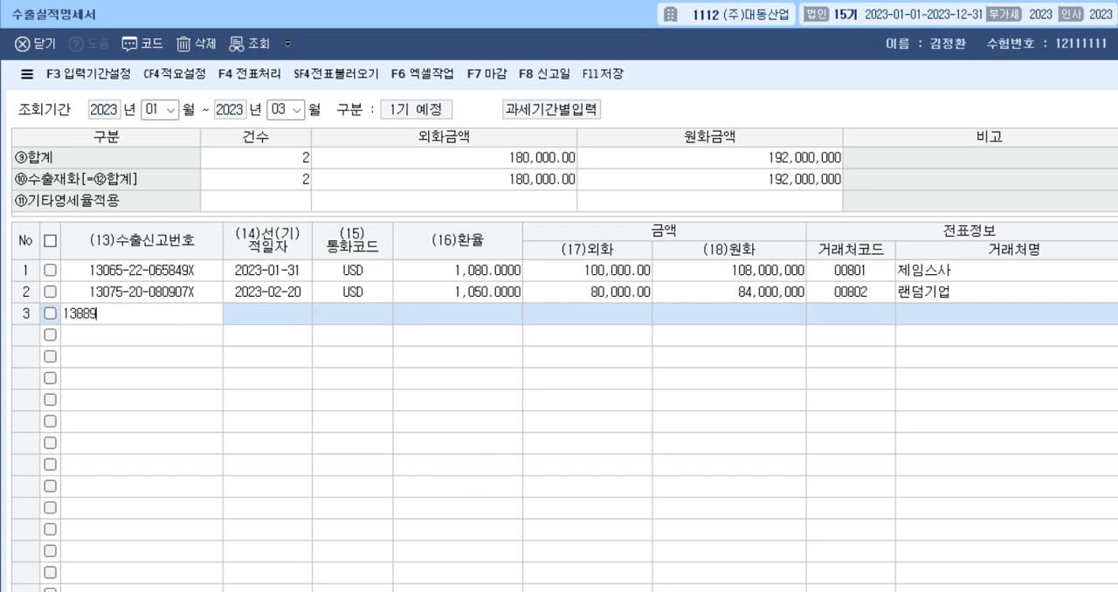
pyautogui.write('25148/')
pyautogui.press('BackSpace')
pyautogui.write('8890ㅌ')
pyautogui.press('BackSpace')
pyautogui.write('X')
pyautogui.press('Return')
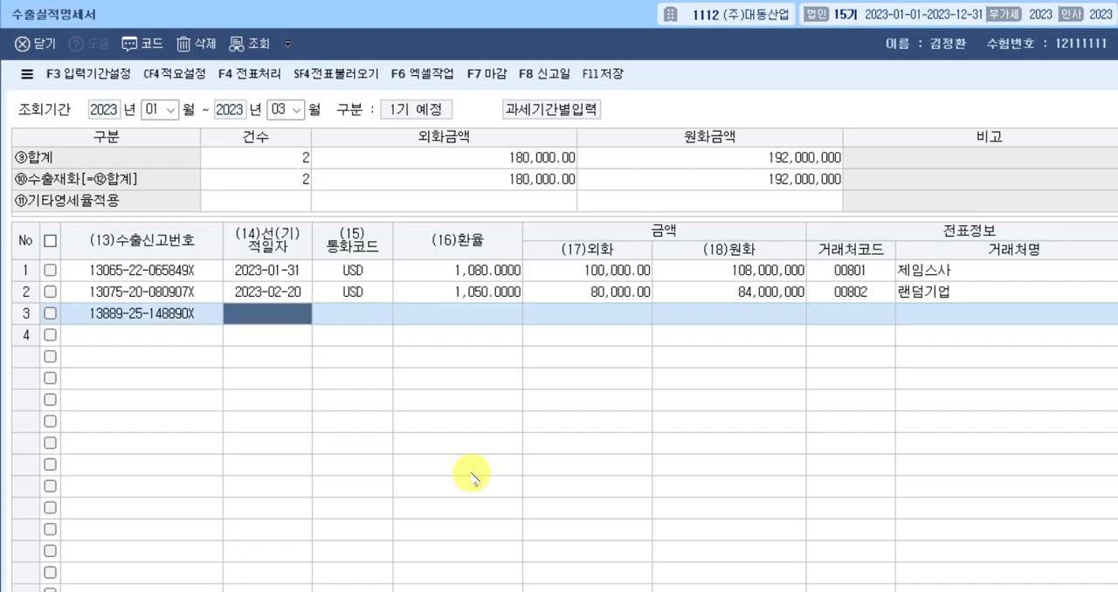
# Give the third export row the 선적일자 2023-03-18 and the currency code JPY.
pyautogui.write('2023-')
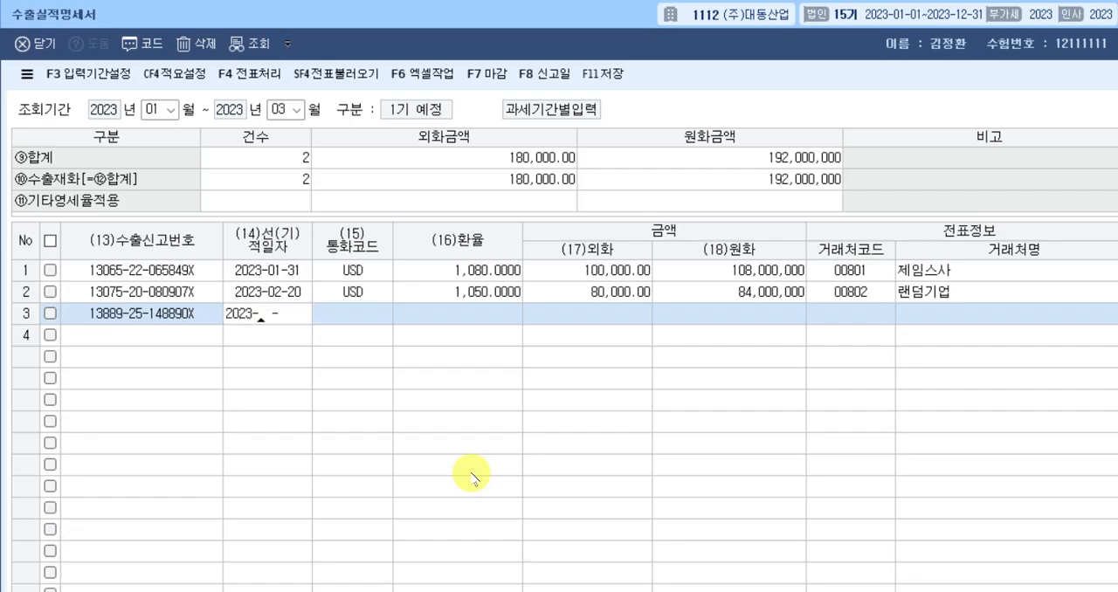
pyautogui.write('03-18')
pyautogui.press('Return')
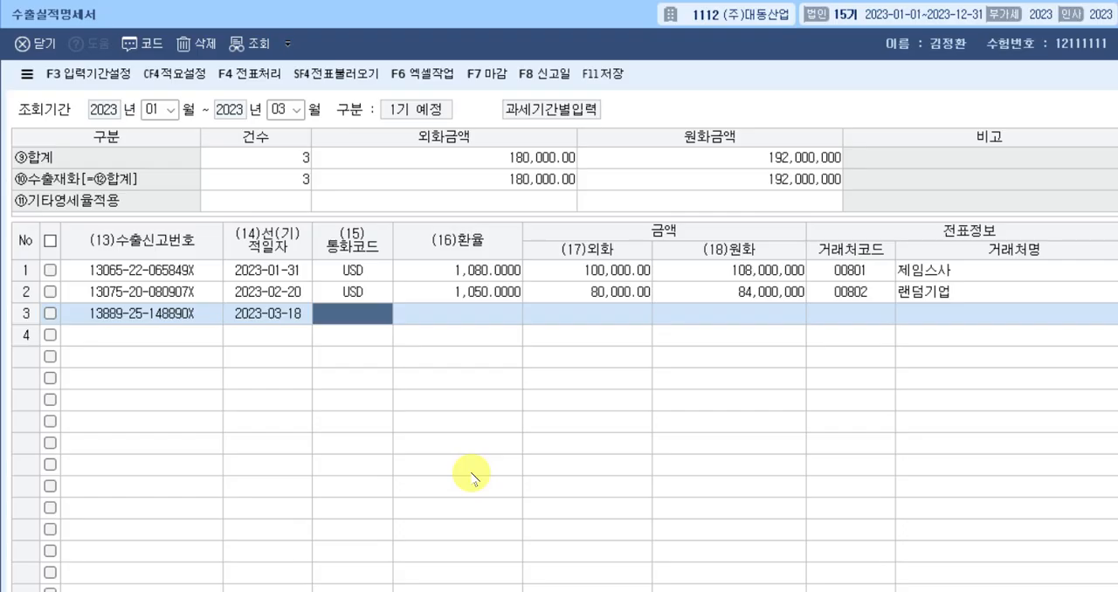
pyautogui.write('dlf')
pyautogui.press('BackSpace')
pyautogui.press('BackSpace')
pyautogui.press('BackSpace')
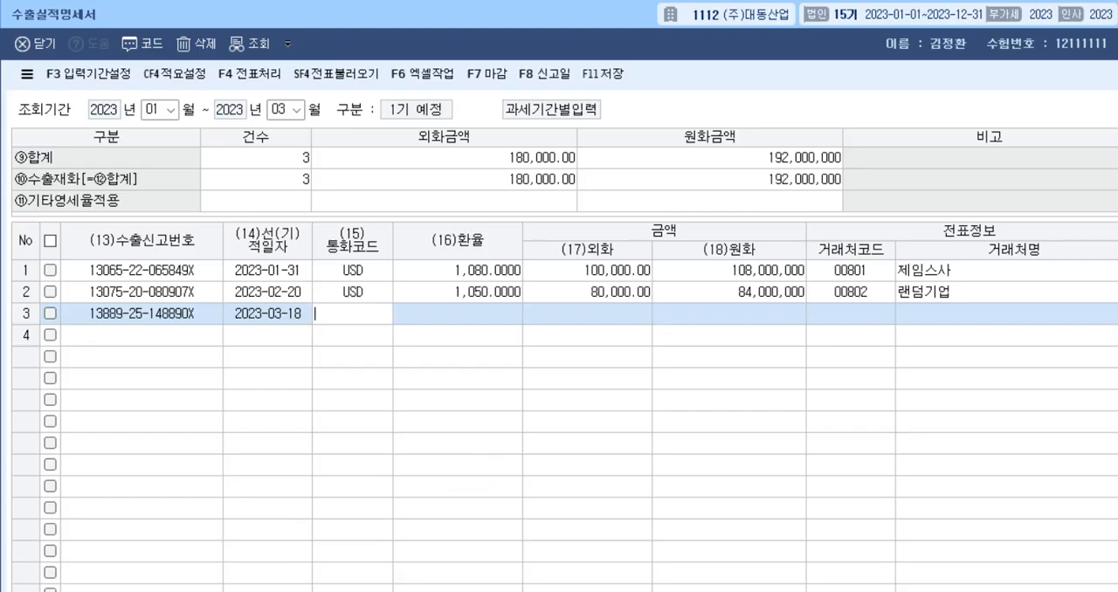
pyautogui.write('jpy')
pyautogui.press('Return')
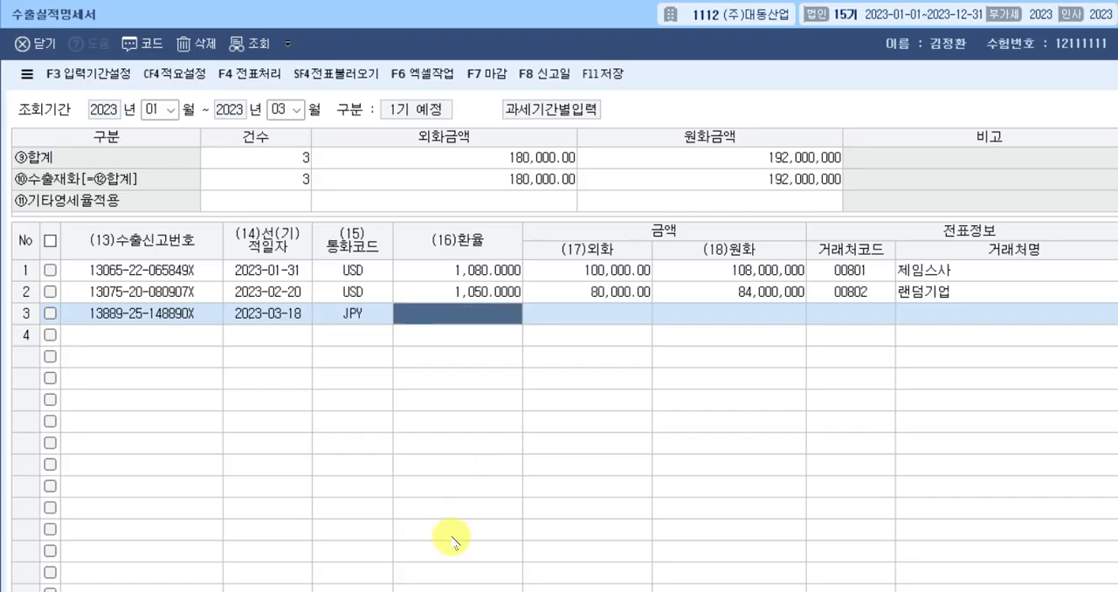
# Switch to the exam document and rewrite the 큐수상사 선적일 rate per single yen as ₩8.00/1¥.
pyautogui.hotkey('alt', 'Tab')
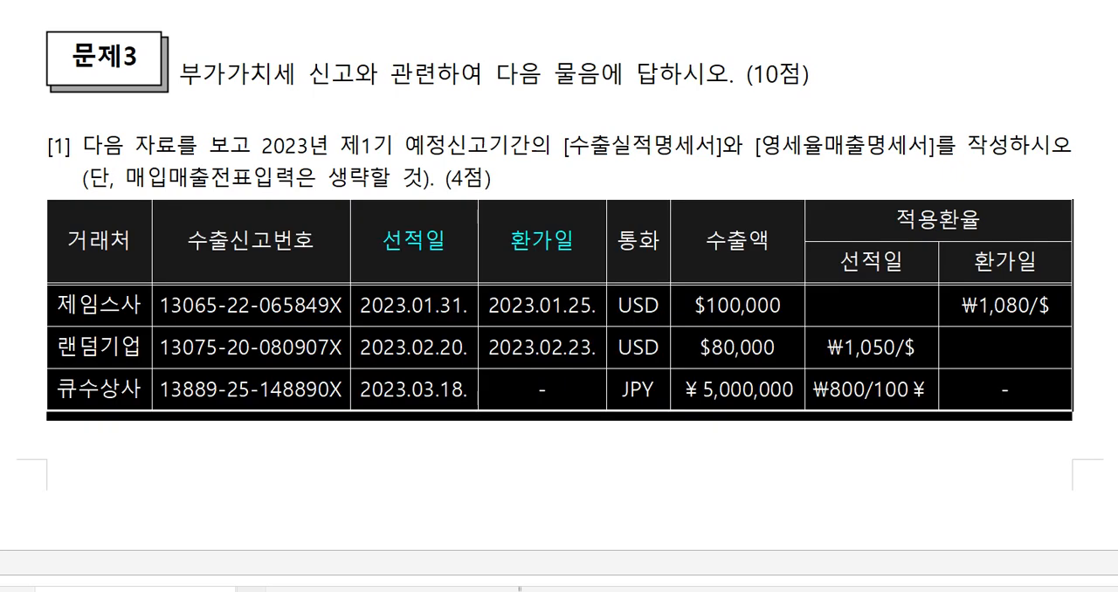
pyautogui.click(571, 443)
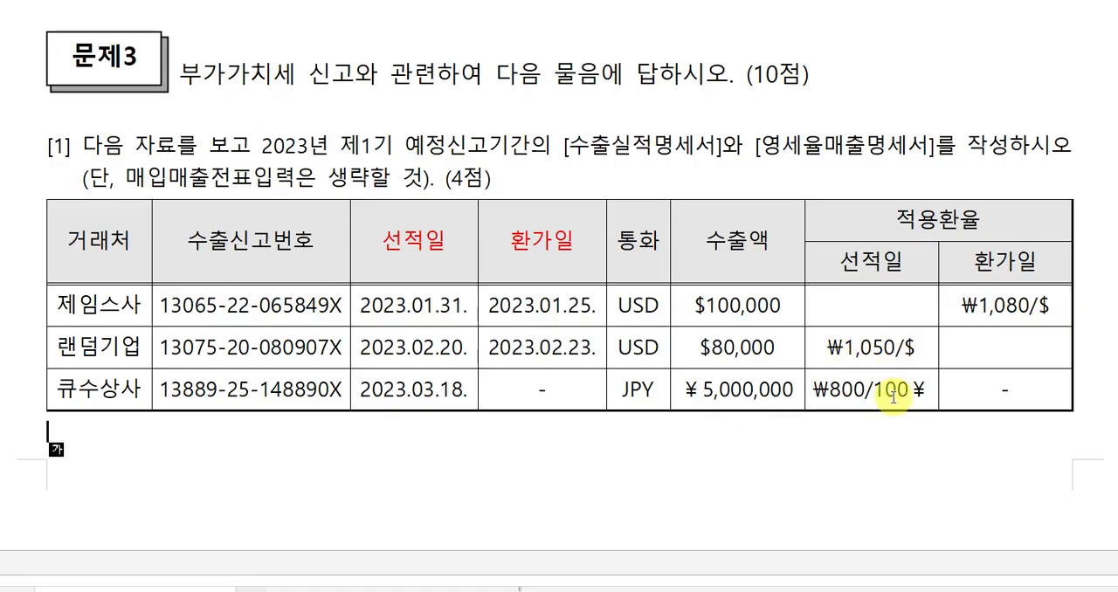
pyautogui.moveTo(885, 393); pyautogui.dragTo(910, 393)
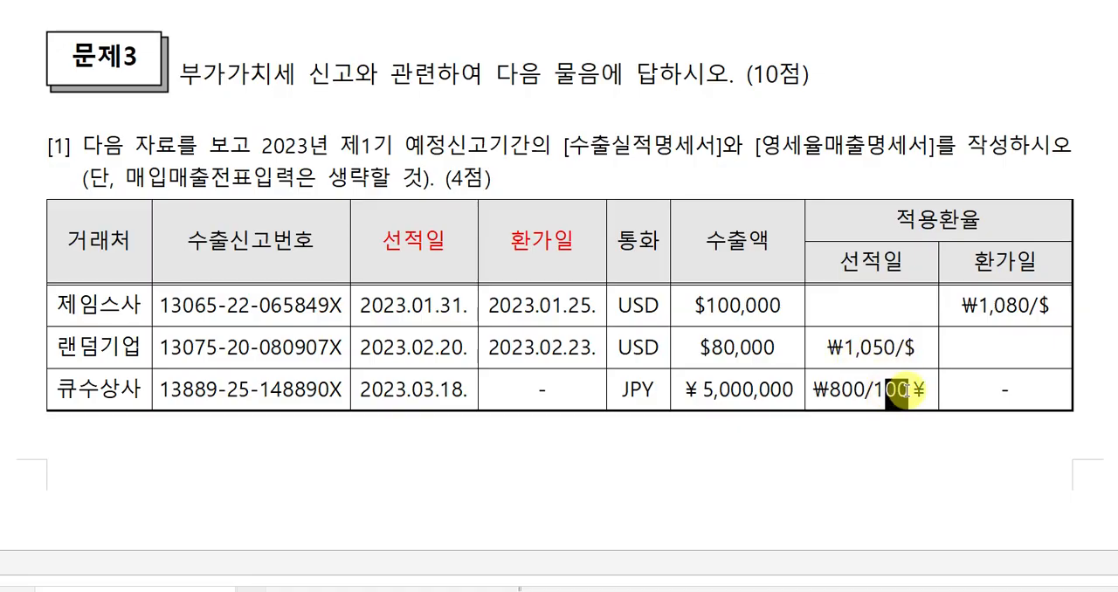
pyautogui.press('Delete')
pyautogui.press('Left')
pyautogui.press('Left')
pyautogui.press('Left')
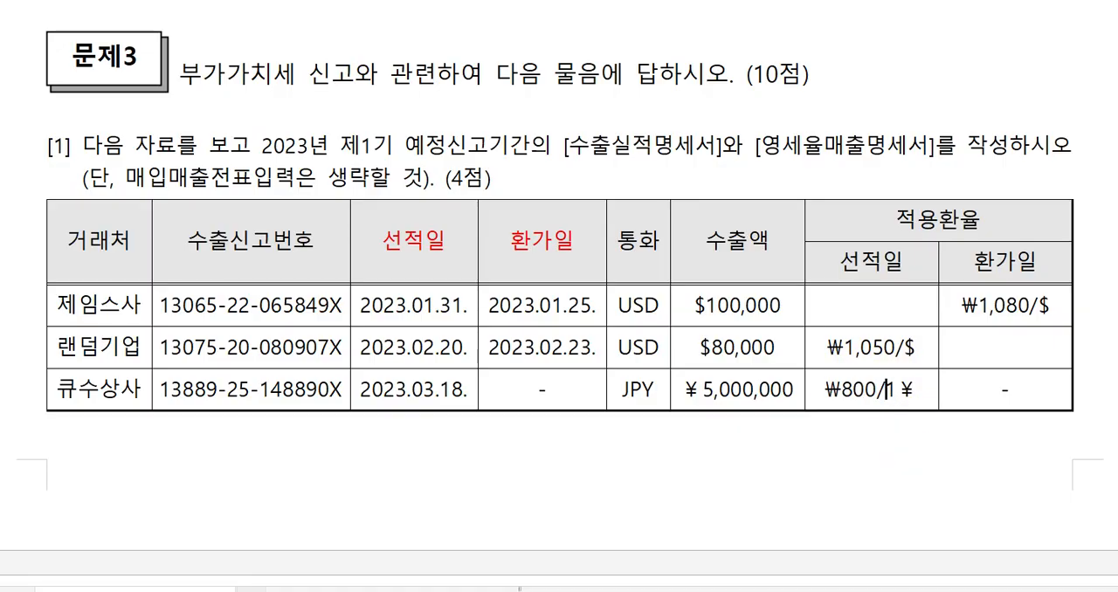
pyautogui.press('Right')
pyautogui.press('Left')
pyautogui.press('Left')
pyautogui.write('.')
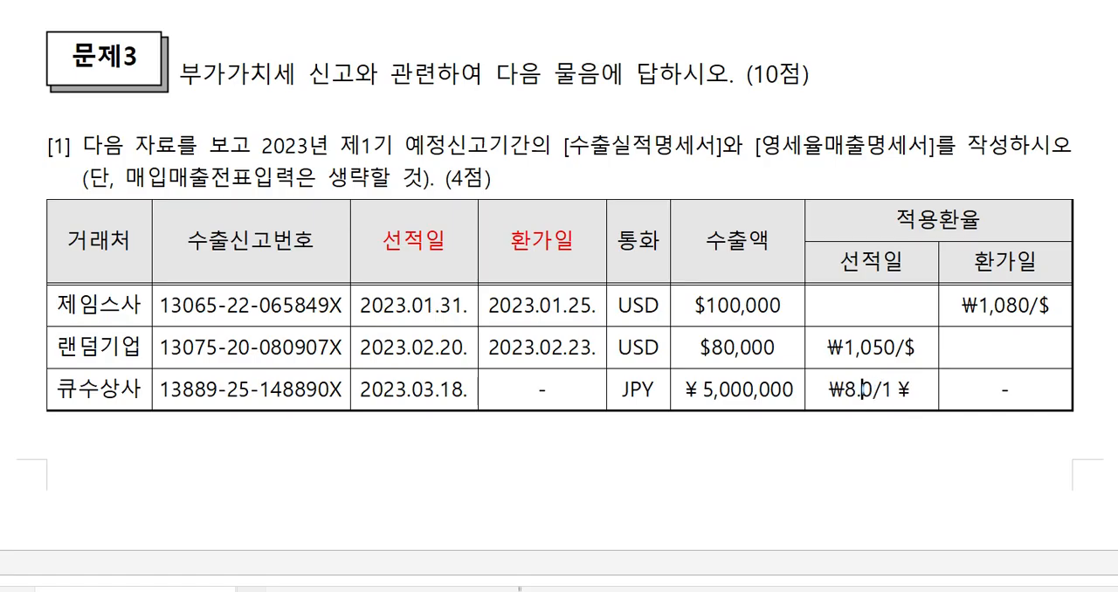
pyautogui.write('0')
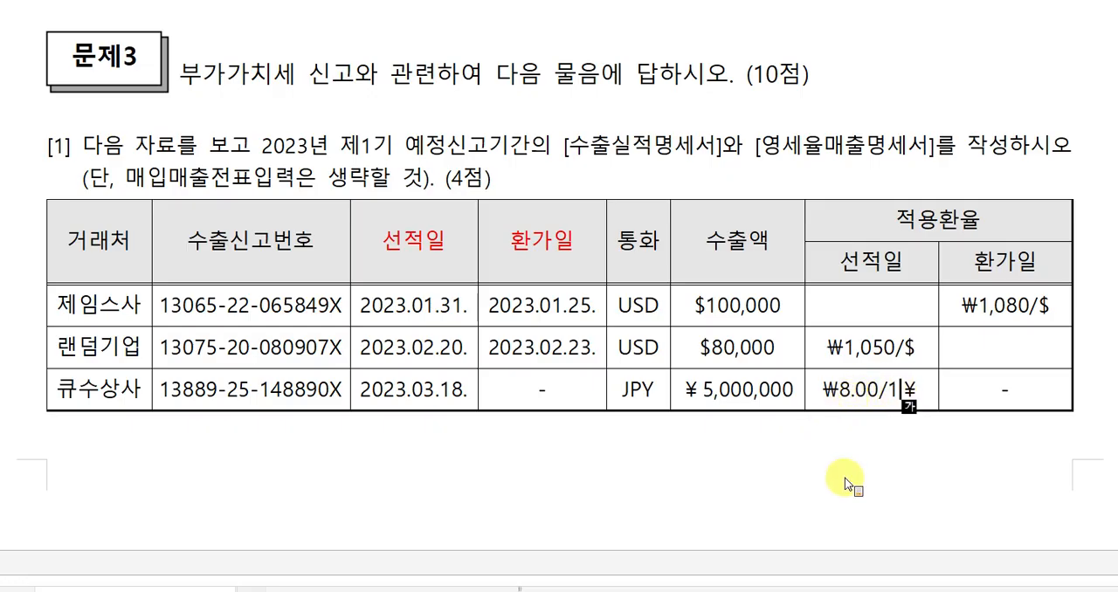
# Switch back to the 수출실적명세서 in 케이렙 and enter rate 8 and foreign amount 5,000,000 in the third row.
pyautogui.hotkey('alt', 'Tab')
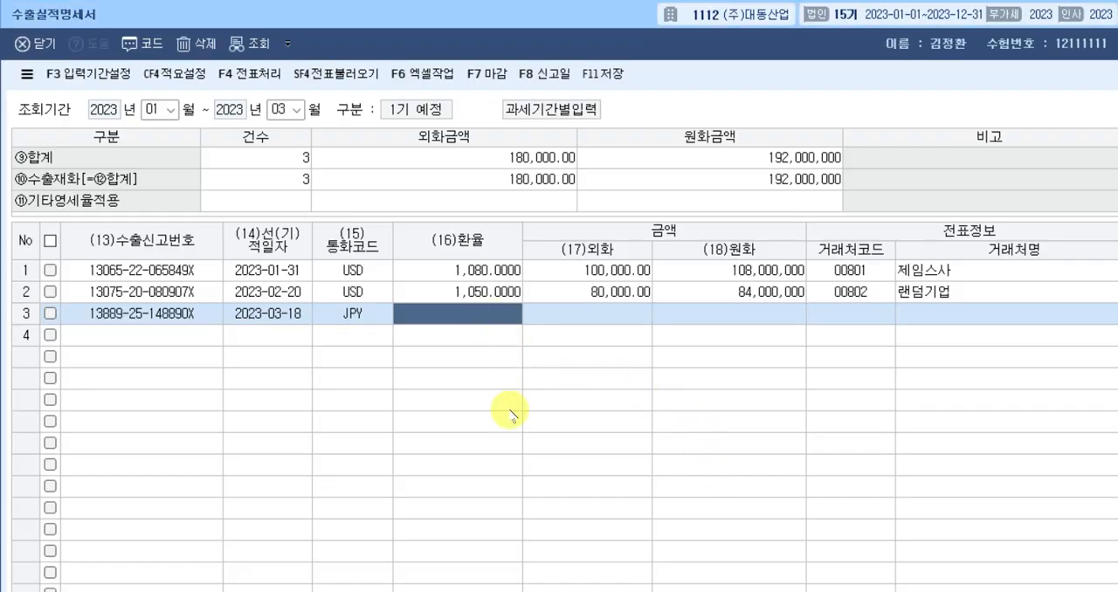
pyautogui.write('8')
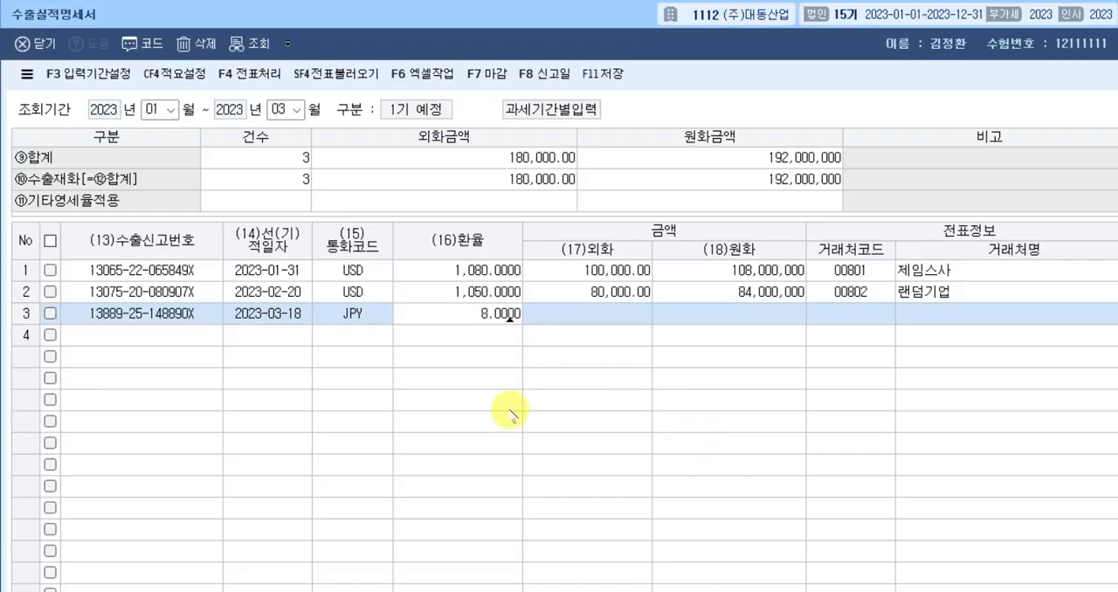
pyautogui.press('Return')
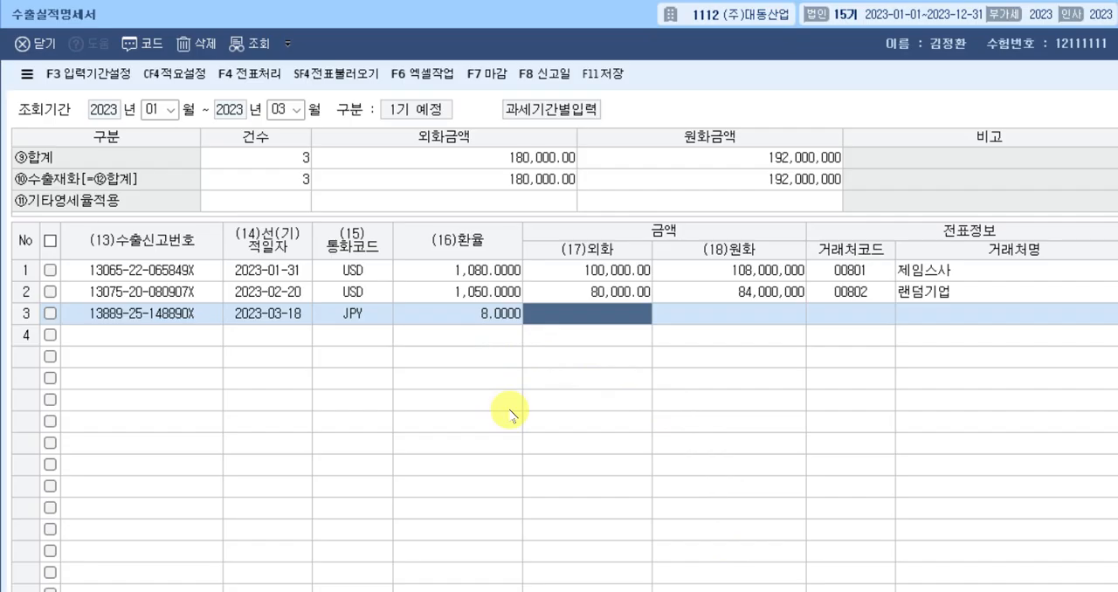
pyautogui.write('5000000')
pyautogui.press('Return')
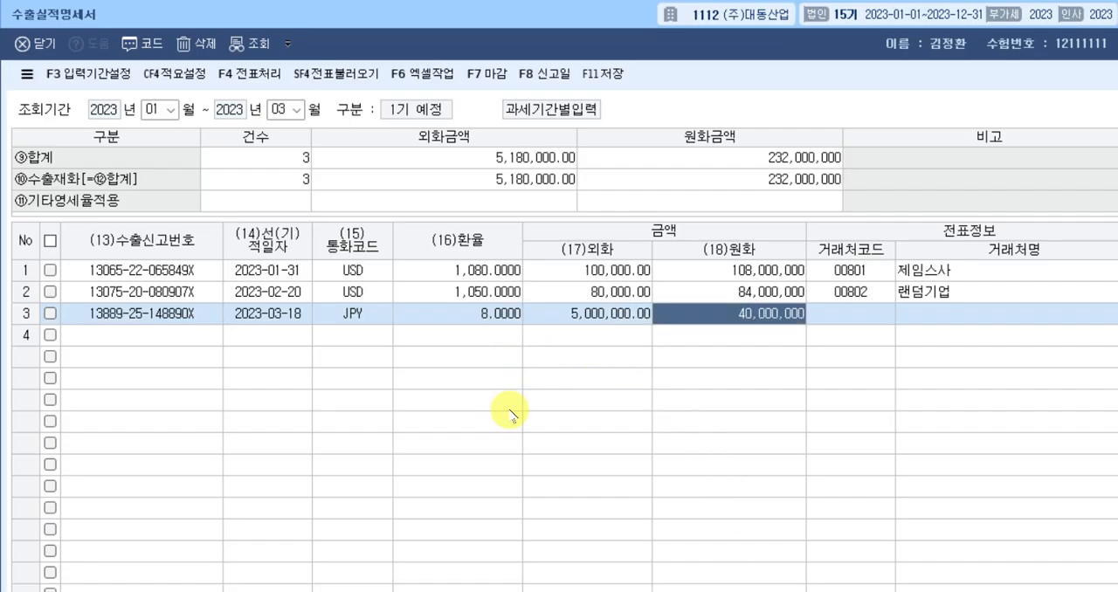
pyautogui.press('Return')
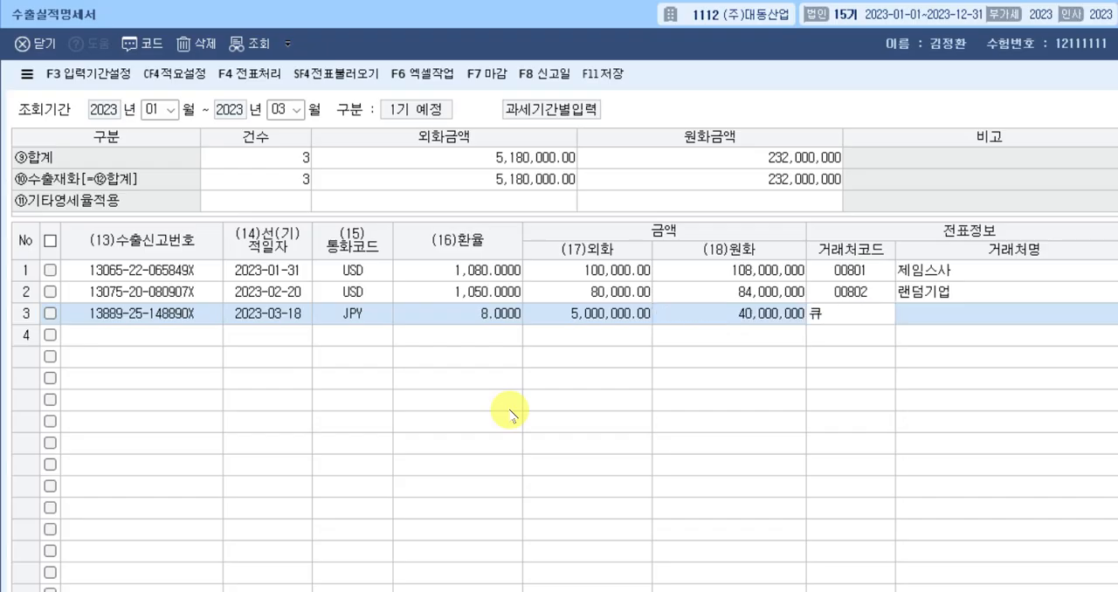
# Assign the trading partner 00901 큐수상사 to the third export row.
pyautogui.write('큐수')
pyautogui.press('Return')
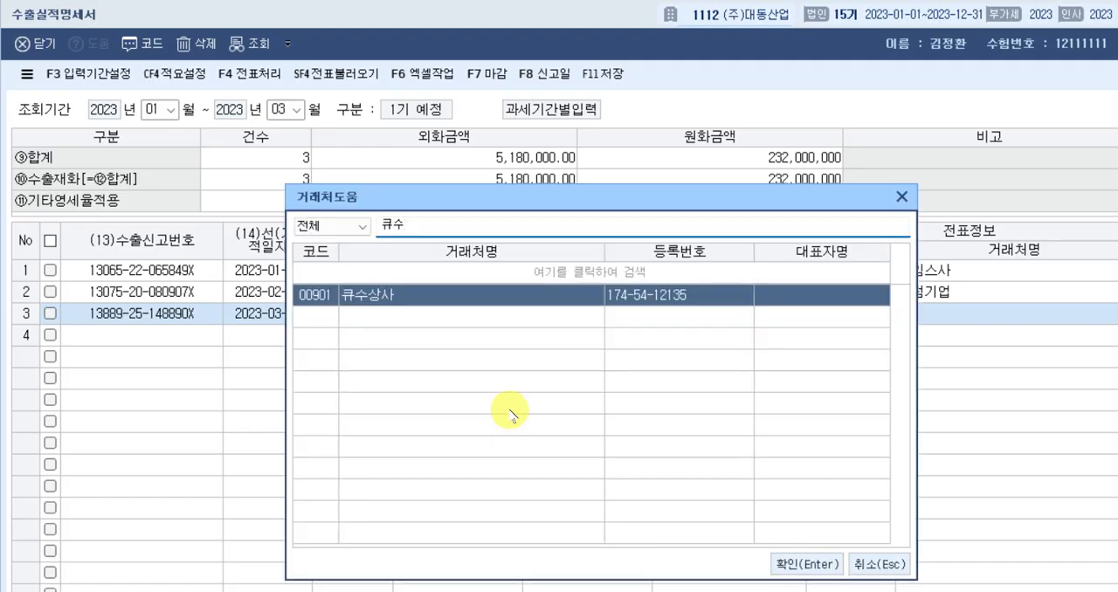
pyautogui.press('Return')
pyautogui.press('Return')
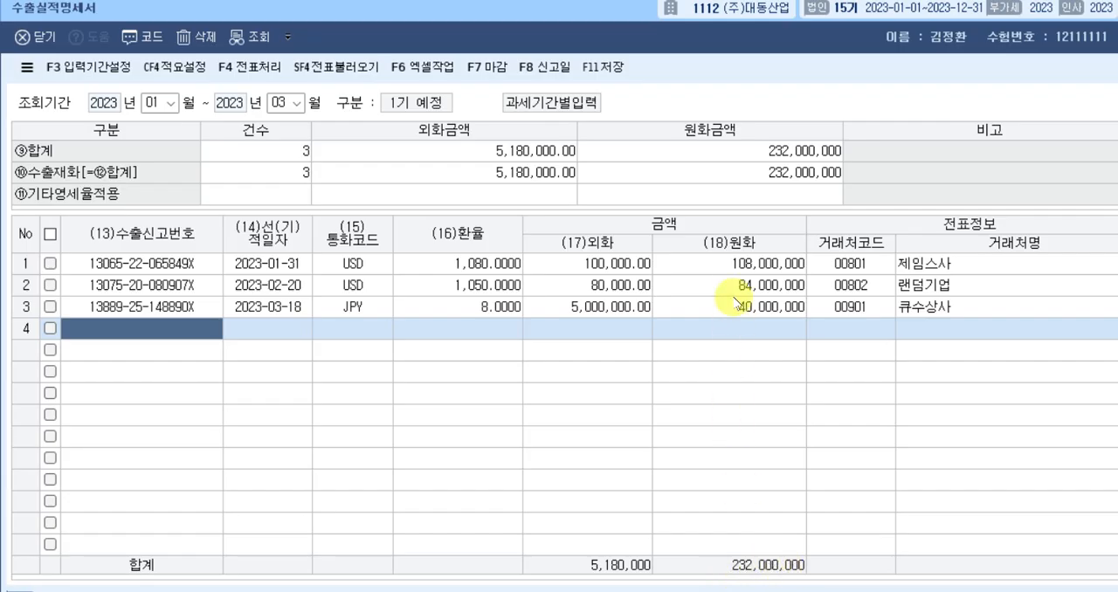
# Check the won amounts of the three export rows and save the 수출실적명세서.
pyautogui.click(740, 267)
pyautogui.click(738, 284)
pyautogui.click(738, 307)
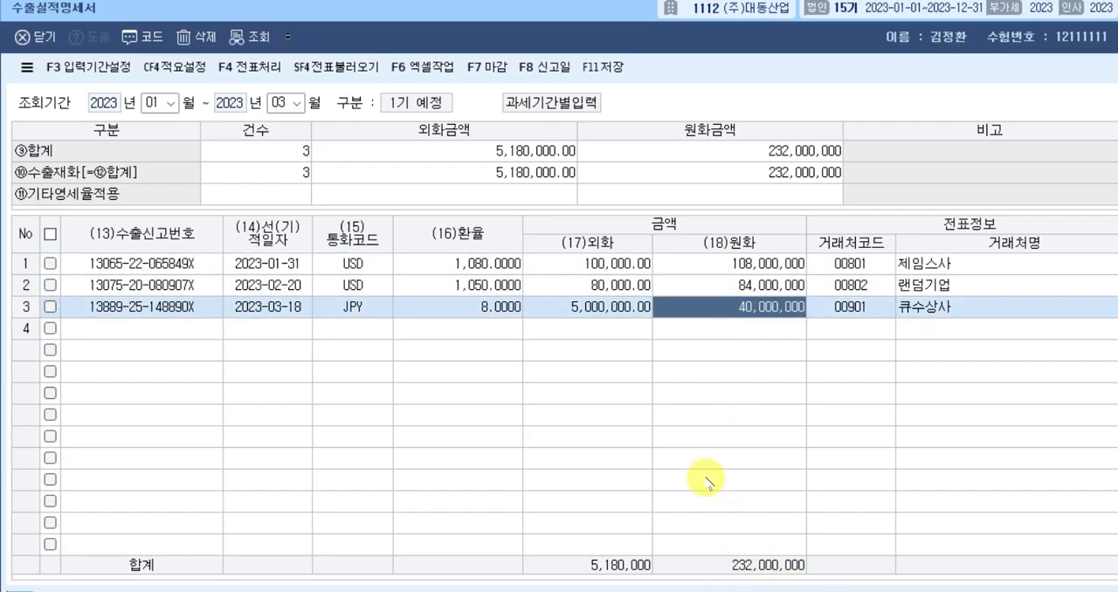
pyautogui.press('F11')
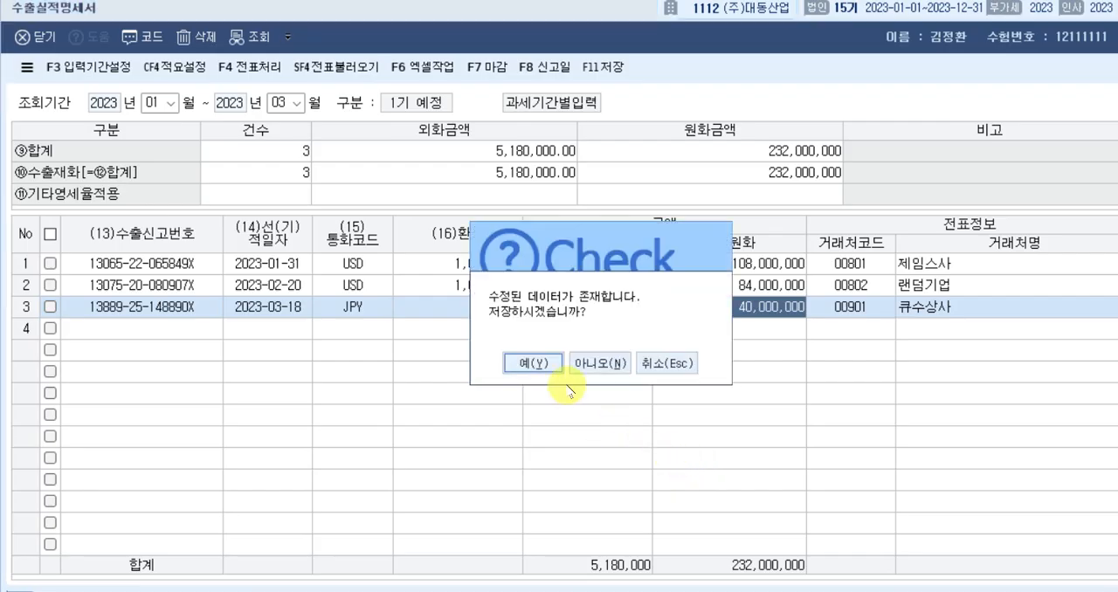
pyautogui.click(532, 363)
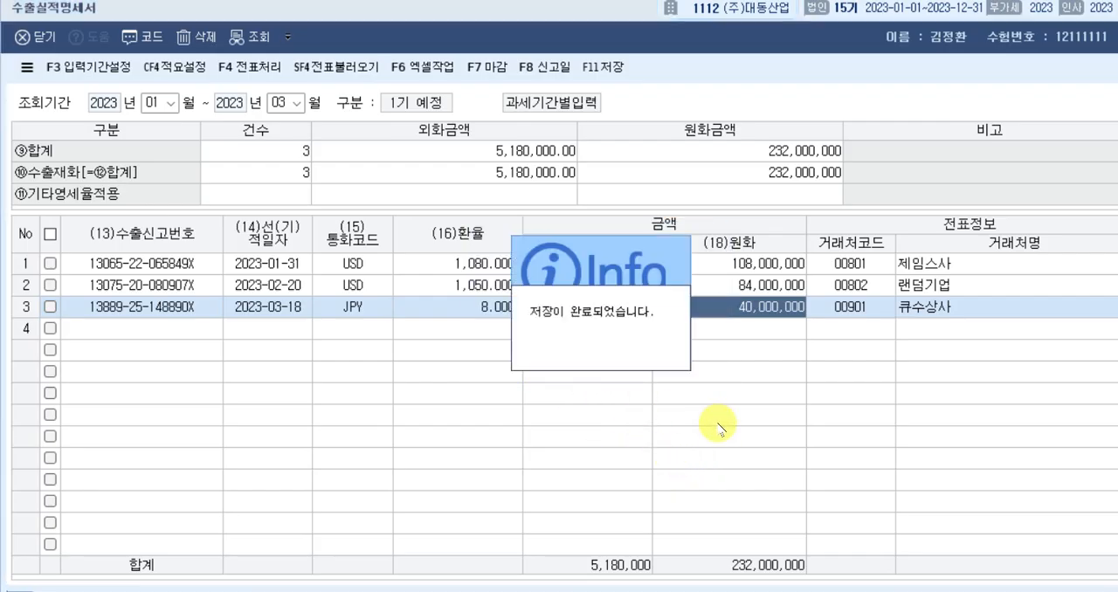
# Highlight [영세율매출명세서] in the exam question, switch back to 케이렙 and open the 영세율매출명세서.
pyautogui.hotkey('alt', 'Tab')
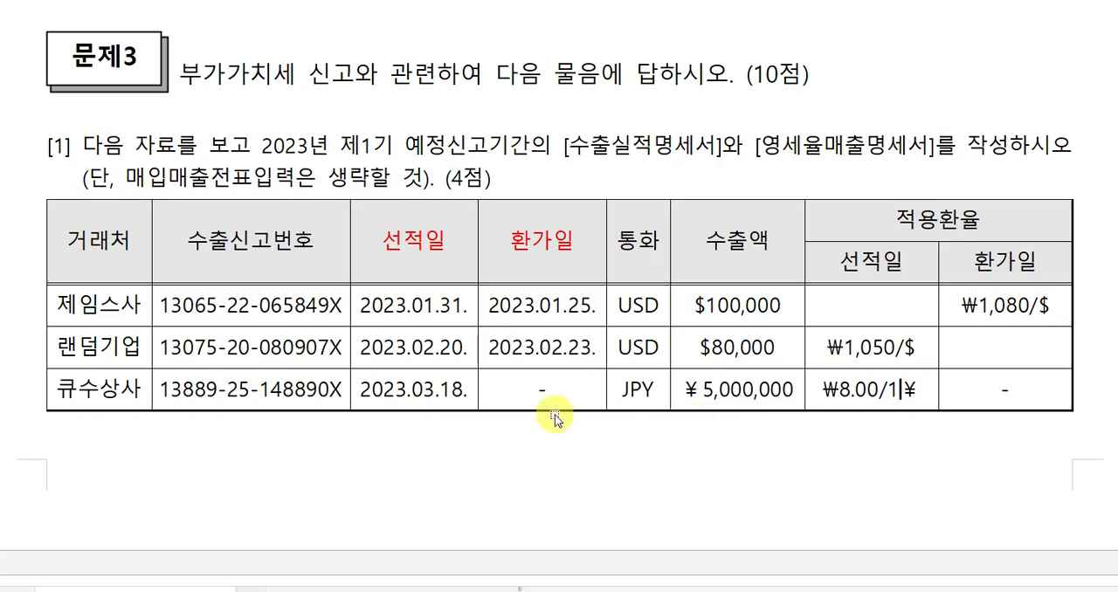
pyautogui.moveTo(756, 145); pyautogui.dragTo(925, 145)
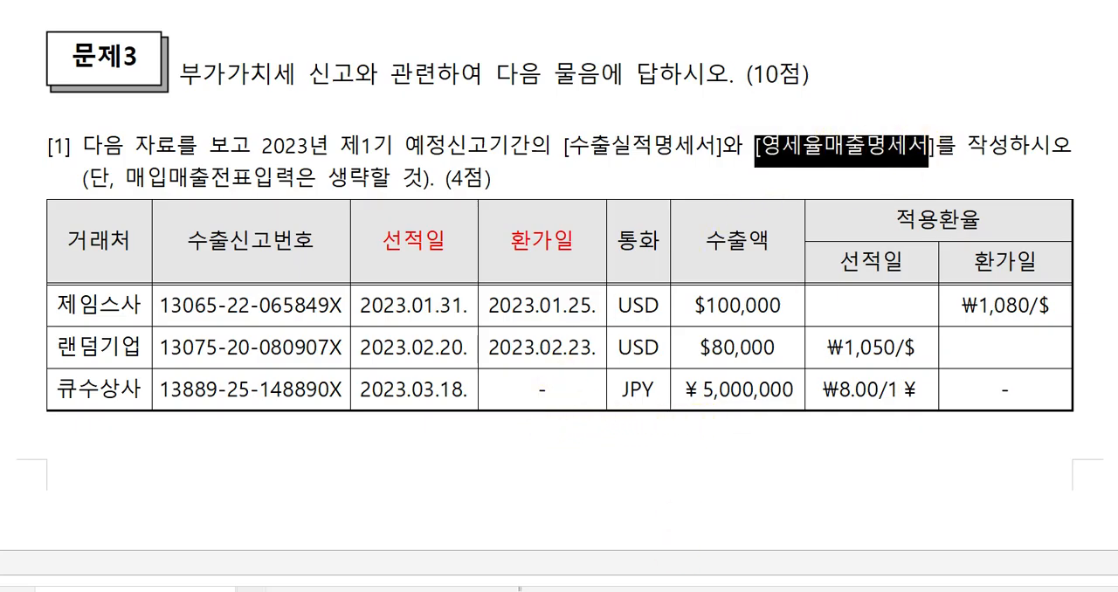
pyautogui.hotkey('alt', 'Tab')
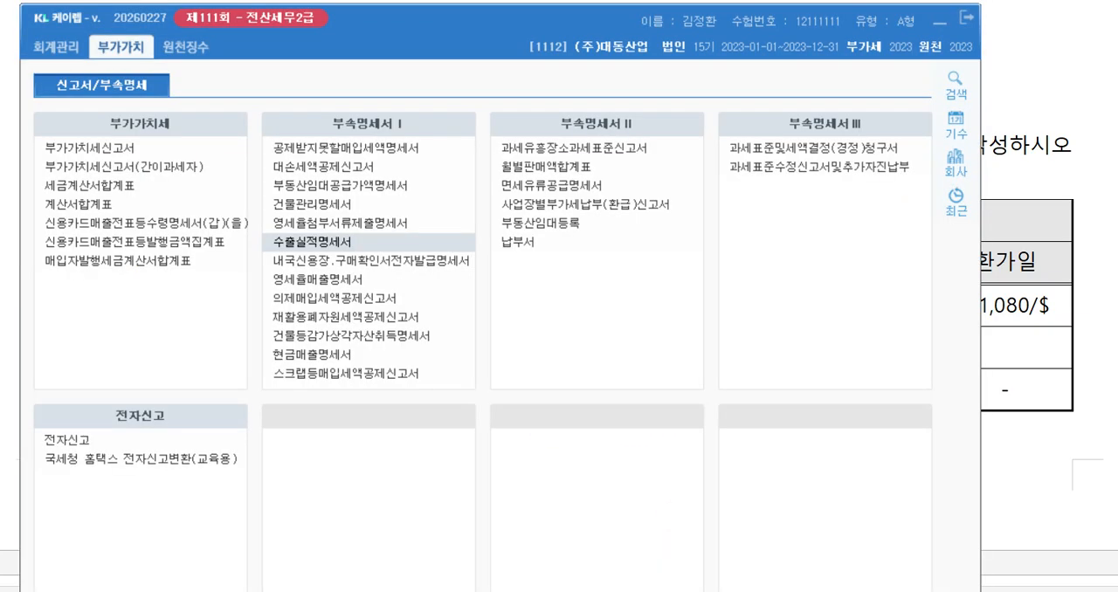
pyautogui.click(346, 286)
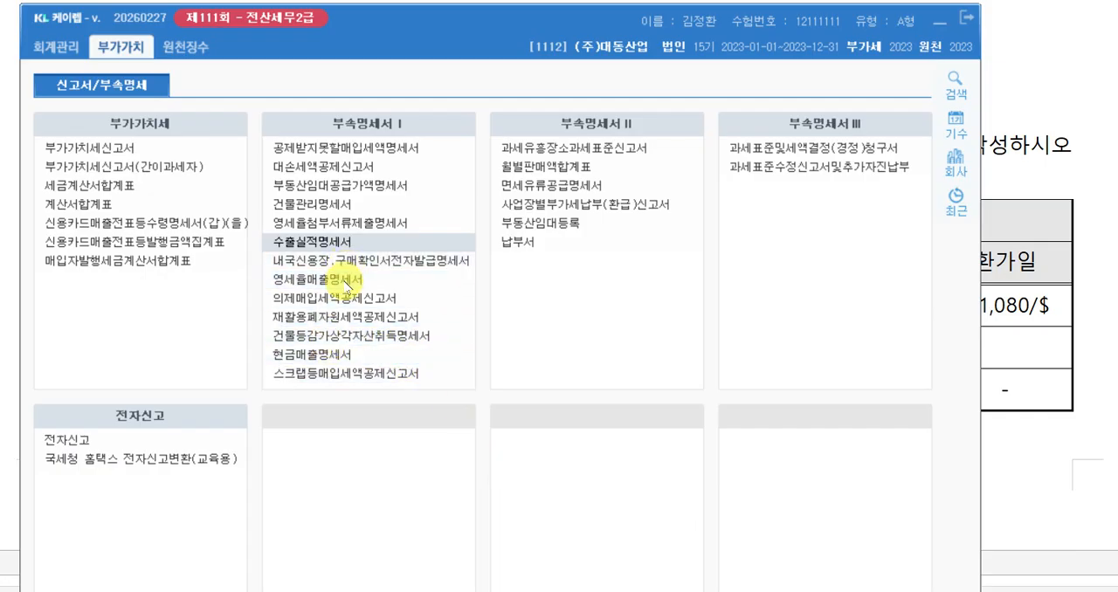
pyautogui.click(349, 281)
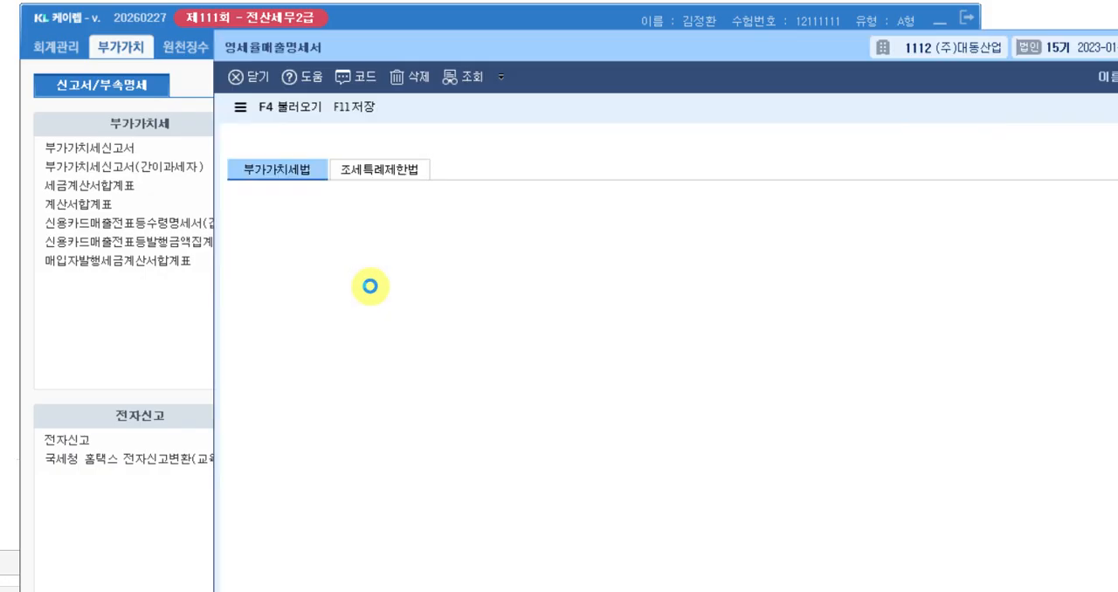
# Set the 영세율매출명세서 query period to 2023-01 through 2023-03 and reposition its window so the 금액 column is fully visible.
pyautogui.write('01')
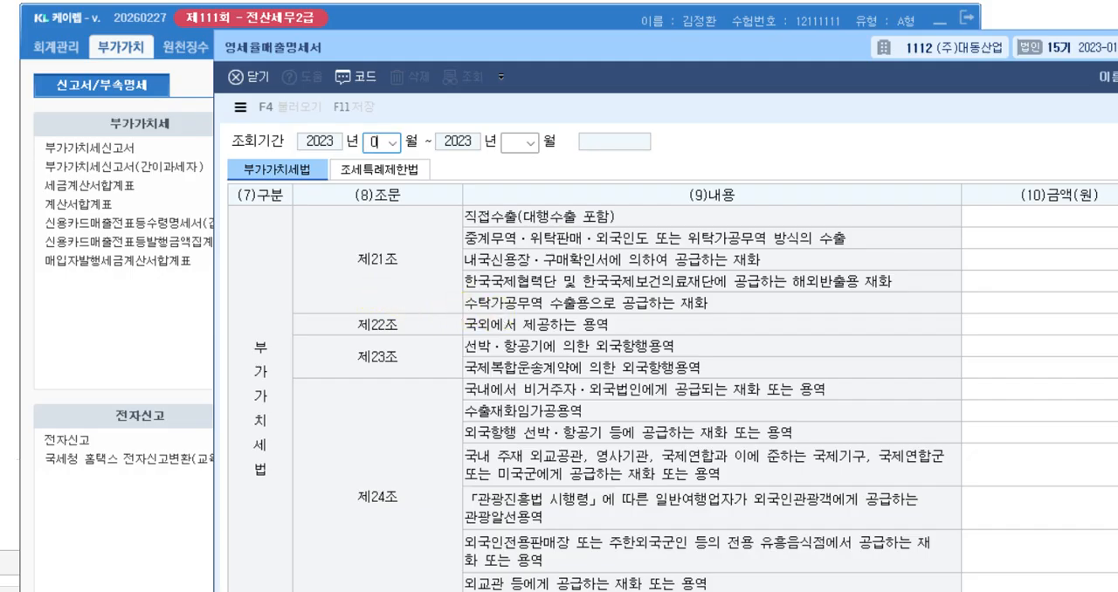
pyautogui.press('Return')
pyautogui.write('03')
pyautogui.press('Return')
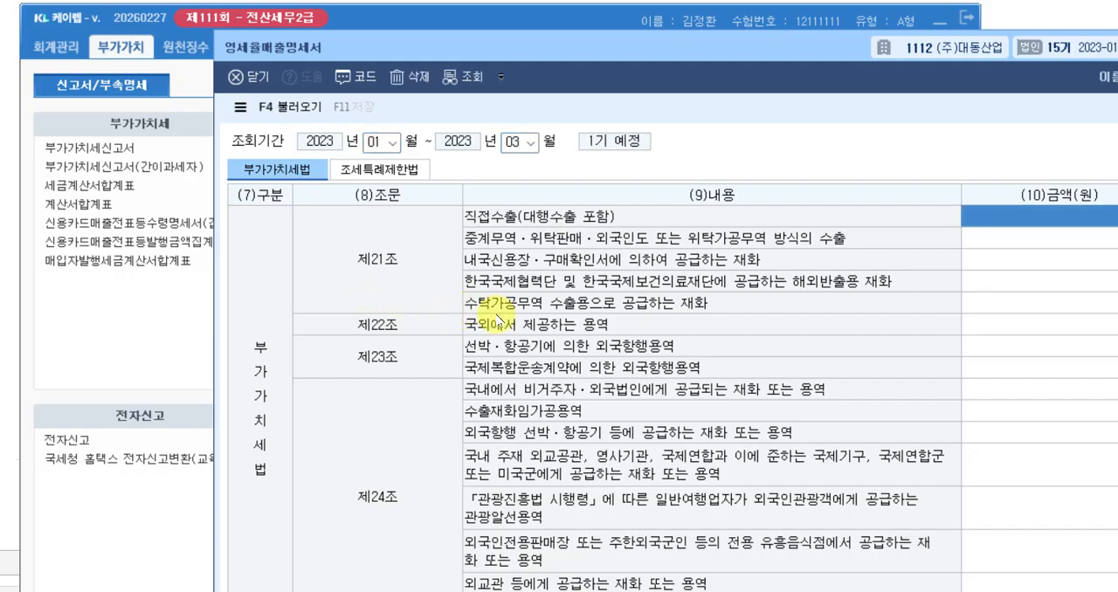
pyautogui.moveTo(522, 46); pyautogui.dragTo(330, 21)
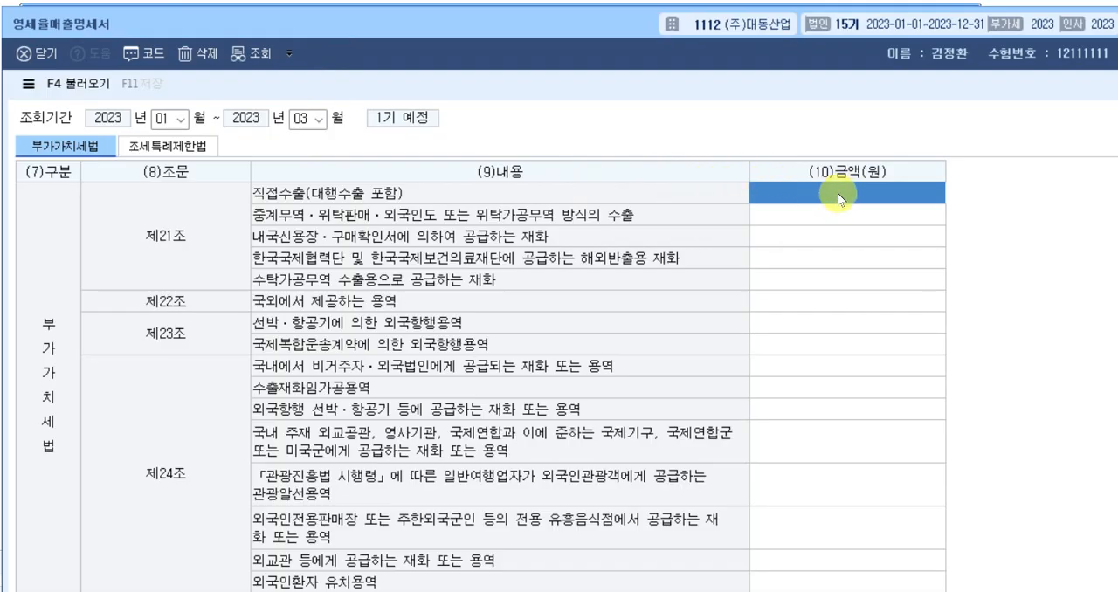
# Enter 232,000,000 as the 금액 of 직접수출(대행수출 포함) and close the 영세율매출명세서, answering 아니오 to the save prompt.
pyautogui.write('3')
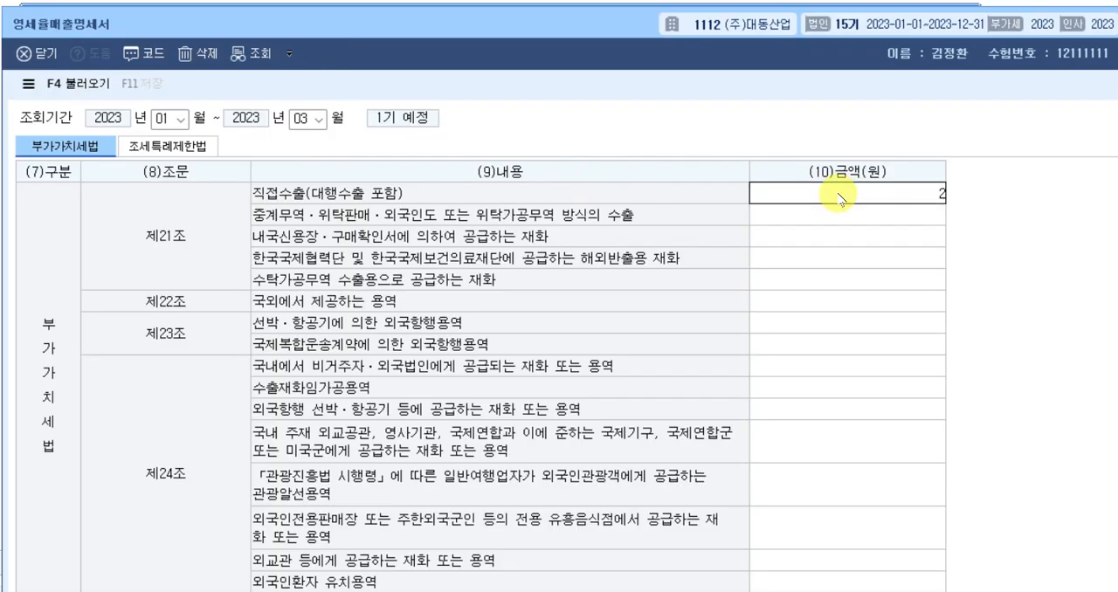
pyautogui.write('0000')
pyautogui.press('BackSpace')
pyautogui.press('BackSpace')
pyautogui.press('BackSpace')
pyautogui.press('BackSpace')
pyautogui.write('2000000')
pyautogui.press('Return')
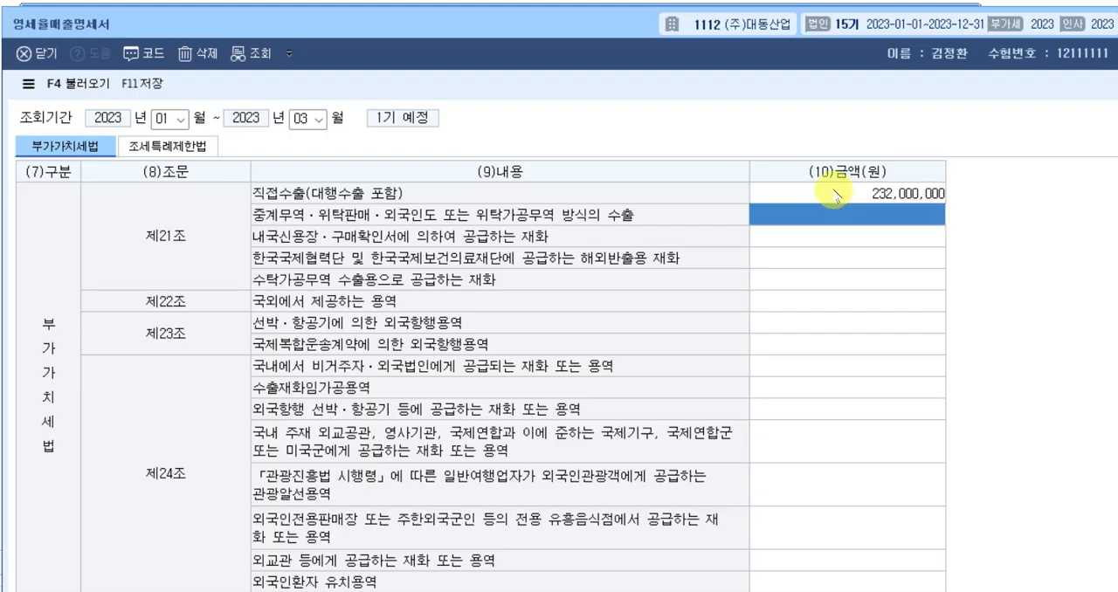
pyautogui.press('Escape')
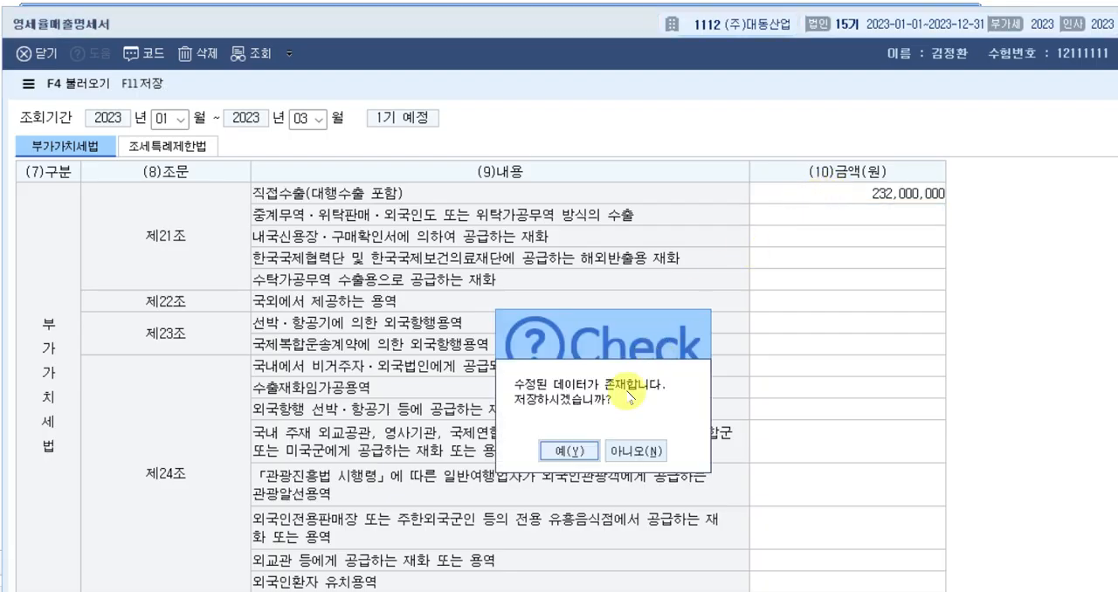
pyautogui.click(633, 451)
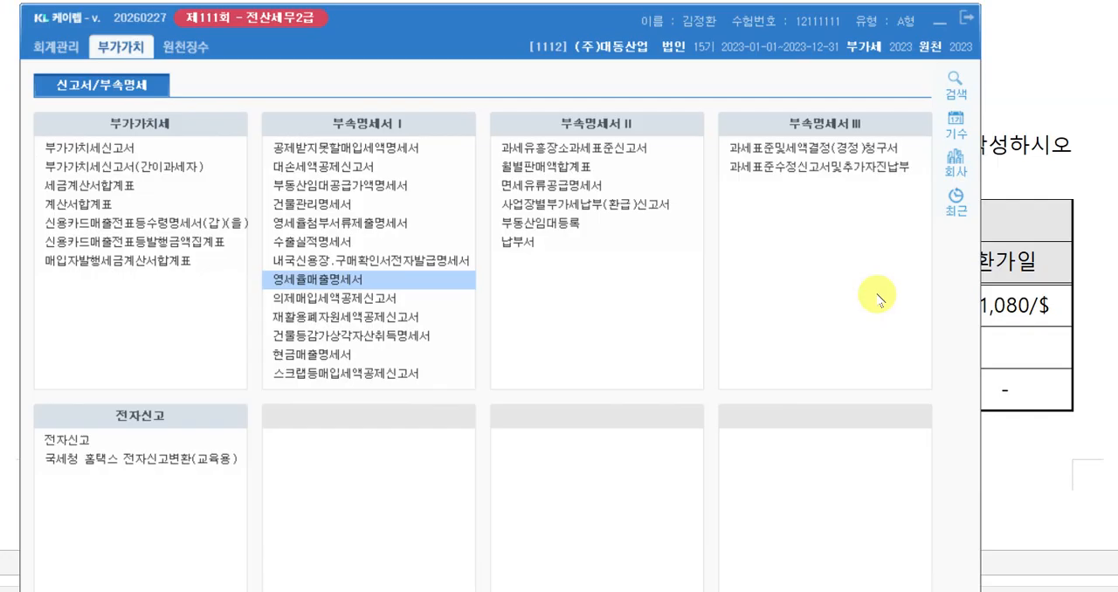
# Switch to the exam document and read question [2] on the 2023년 제2기 확정 부가가치세신고서 data.
pyautogui.click(1025, 94)
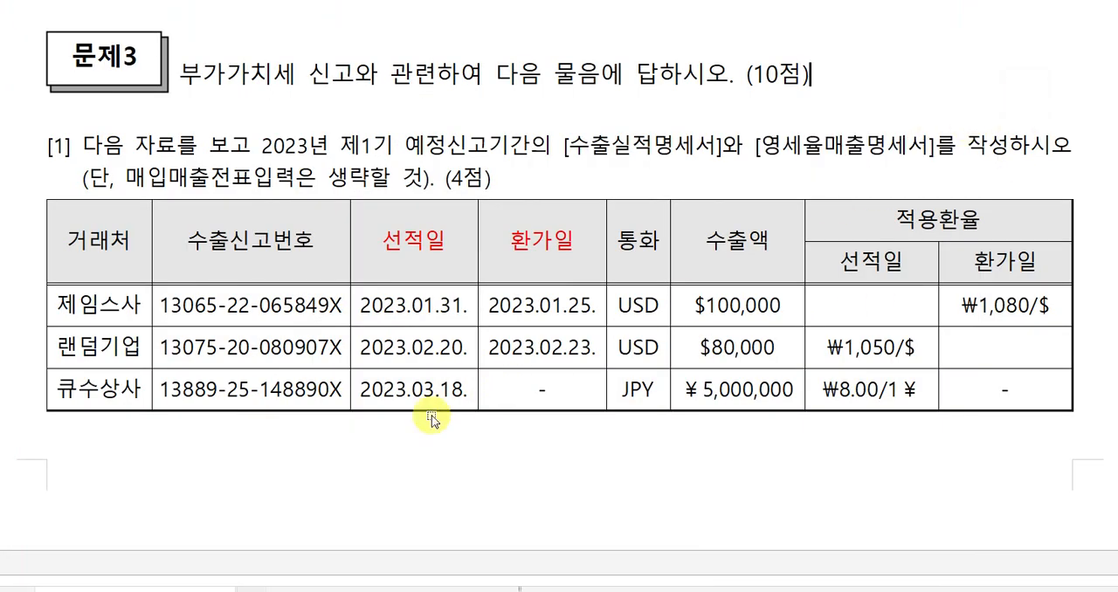
pyautogui.scroll(-10, 475, 324)
pyautogui.scroll(-5, 472, 329)
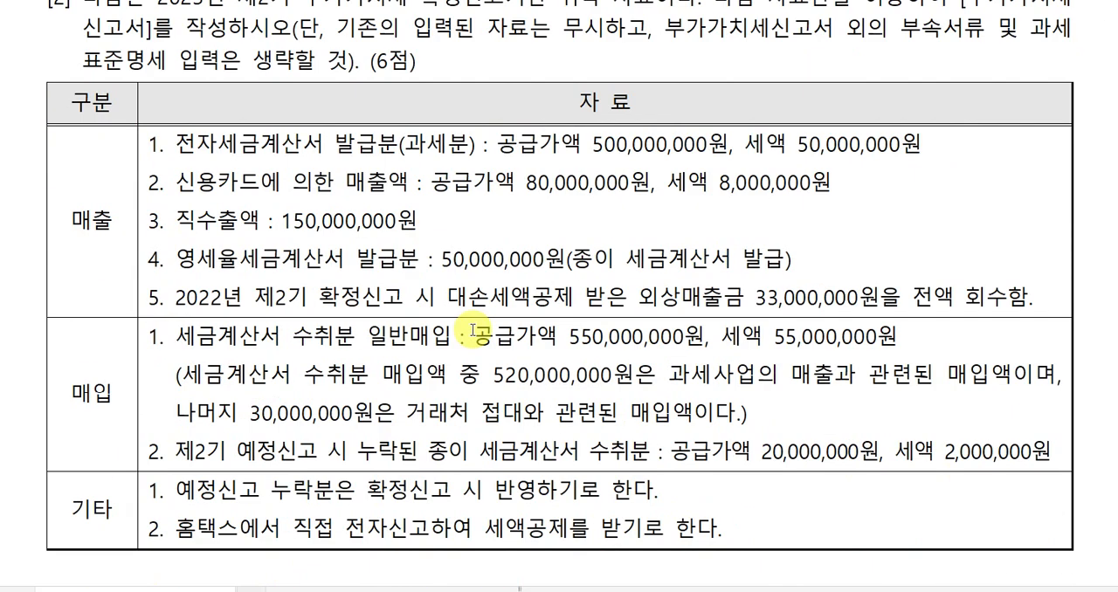
pyautogui.scroll(3, 474, 324)
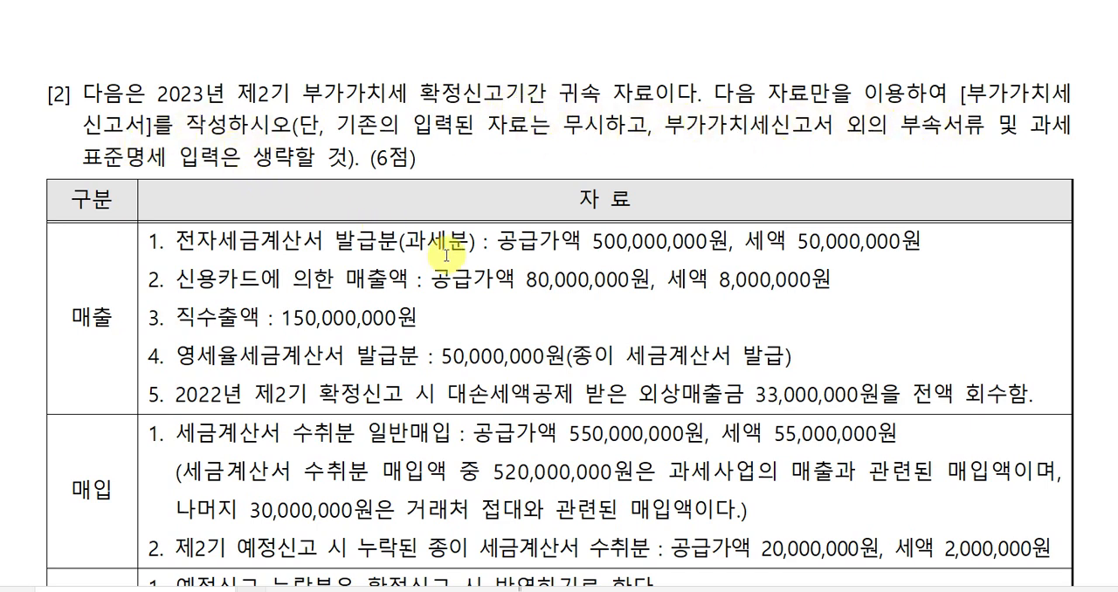
# Switch back to 케이렙, open the 부가가치세신고서 and set its query period to 2023-10-01 through 2023-12-31.
pyautogui.hotkey('alt', 'Tab')
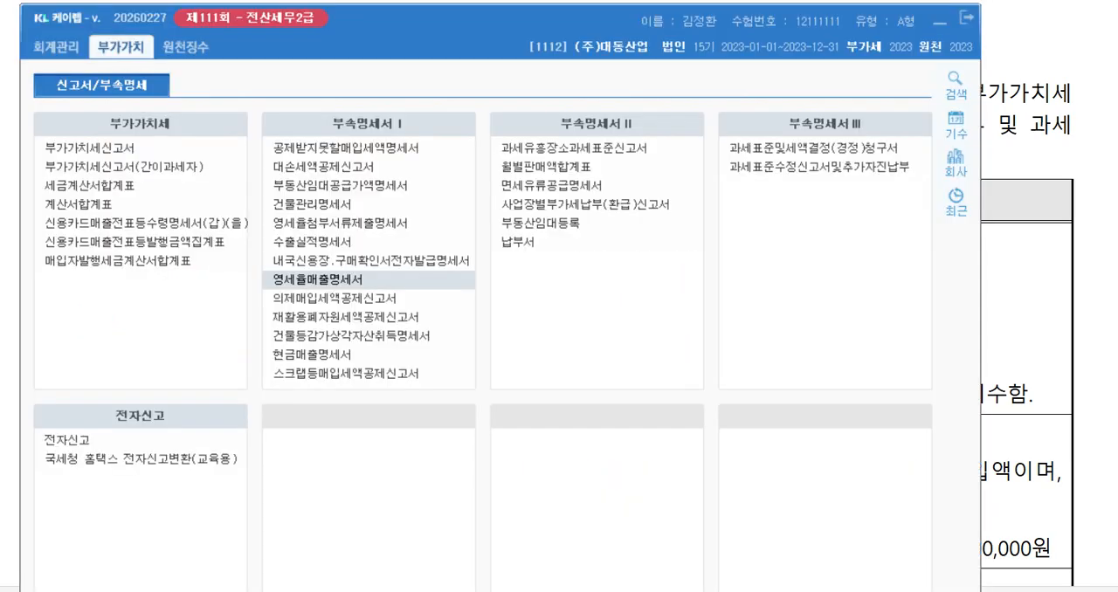
pyautogui.click(128, 148)
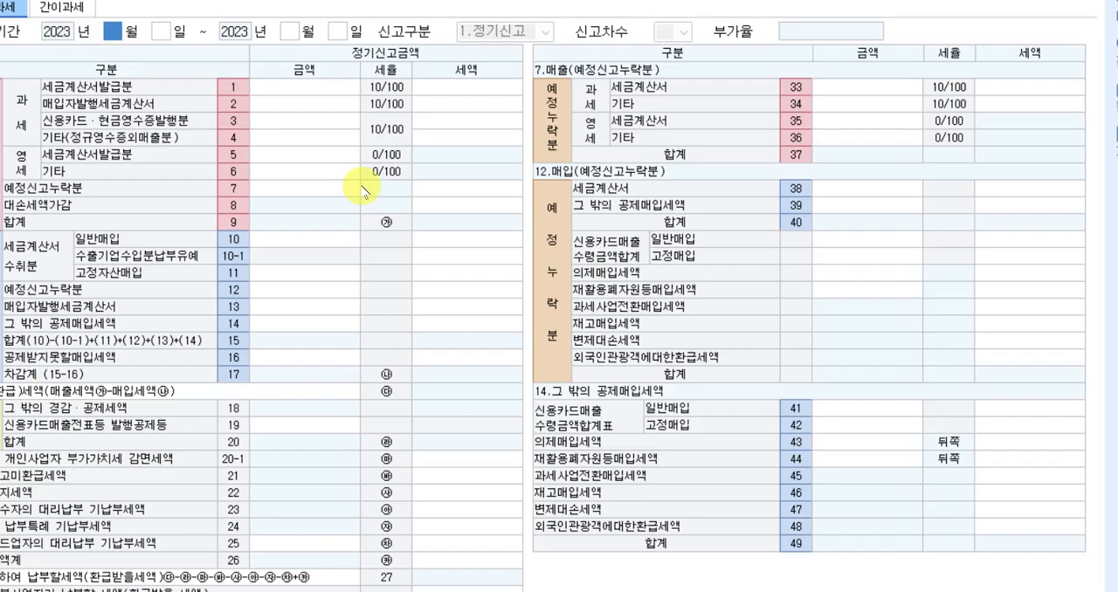
pyautogui.write('10')
pyautogui.press('Return')
pyautogui.write('12')
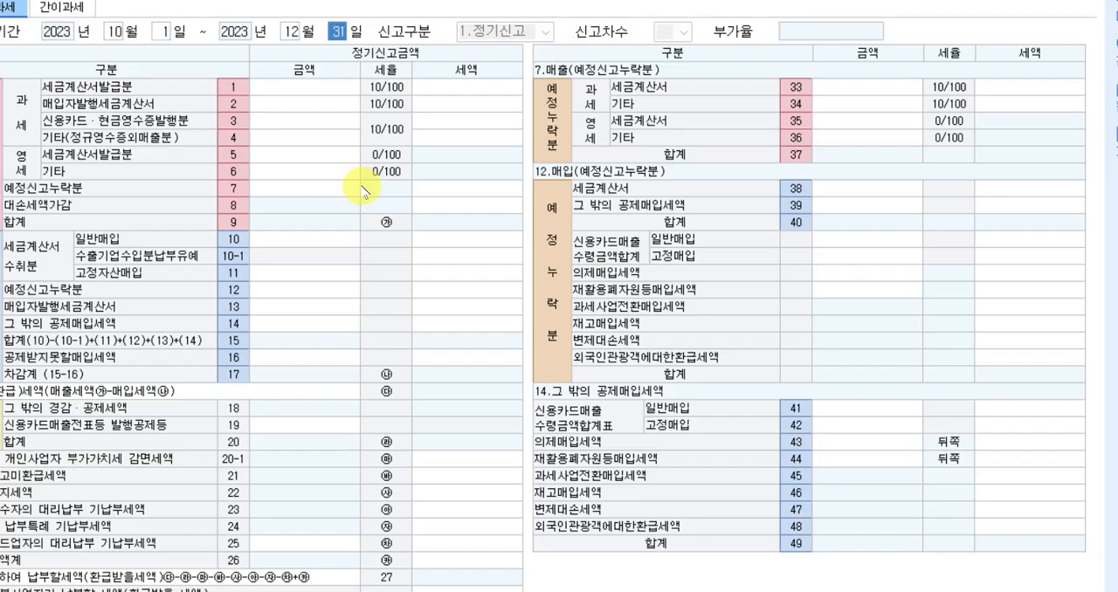
pyautogui.press('Return')
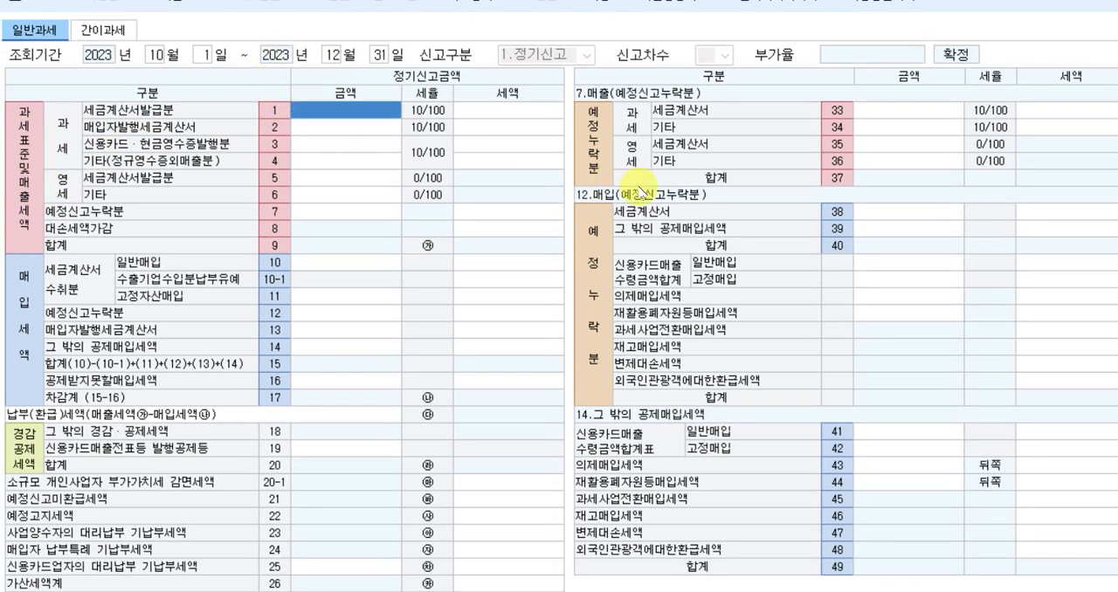
# Enter the taxable sales amounts: 500,000,000 for 세금계산서발급분 (row 1) and 80,000,000 for 신용카드·현금영수증발행분 (row 3).
pyautogui.write('5')
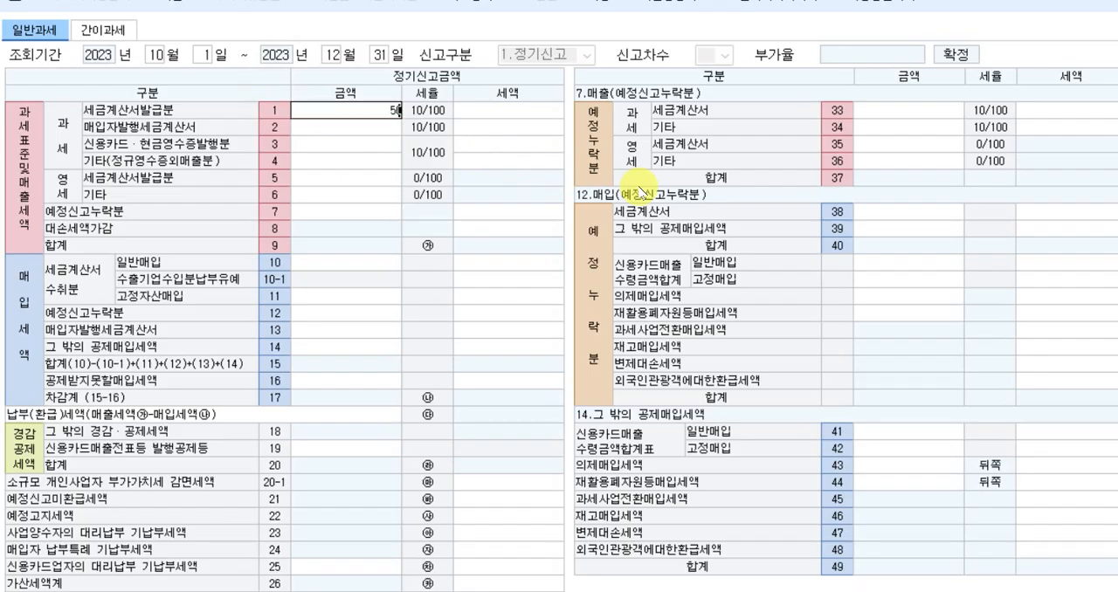
pyautogui.write('00,000,000')
pyautogui.press('Return')
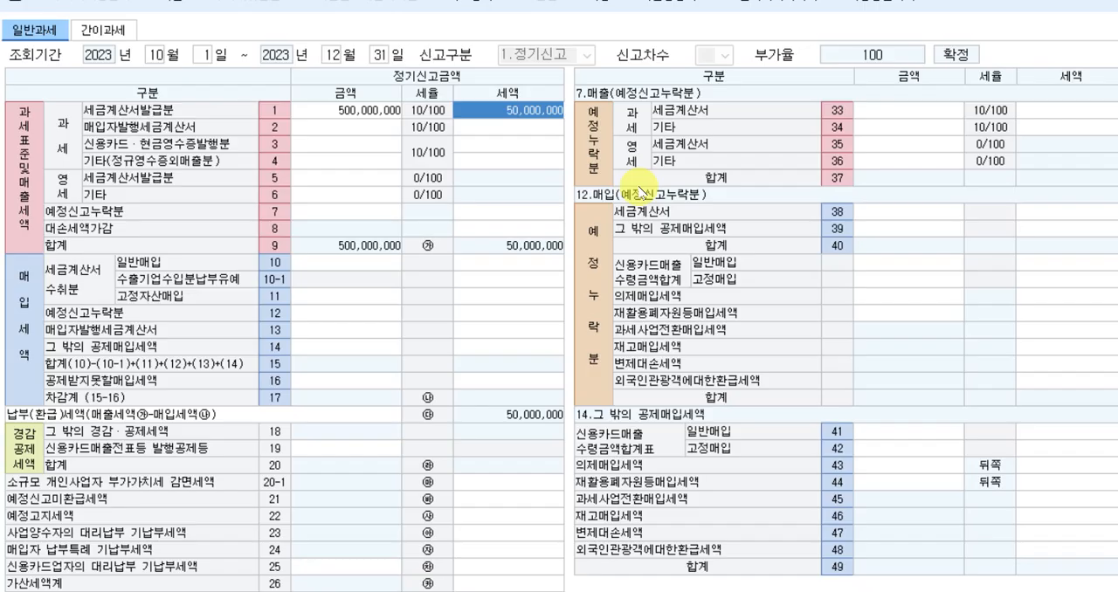
pyautogui.press('Down')
pyautogui.press('Down')
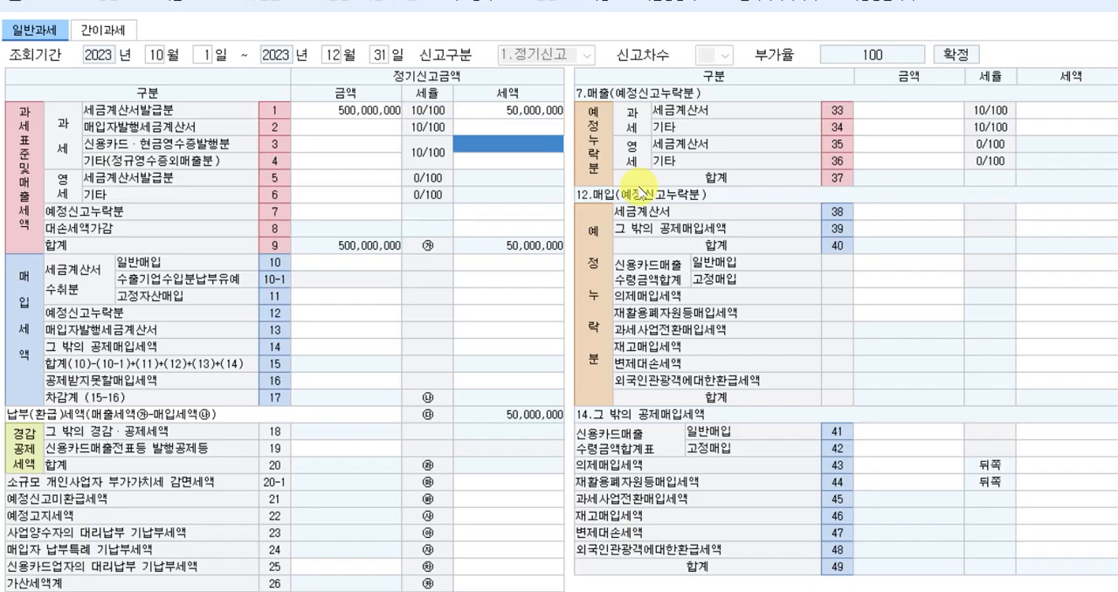
pyautogui.press('Left')
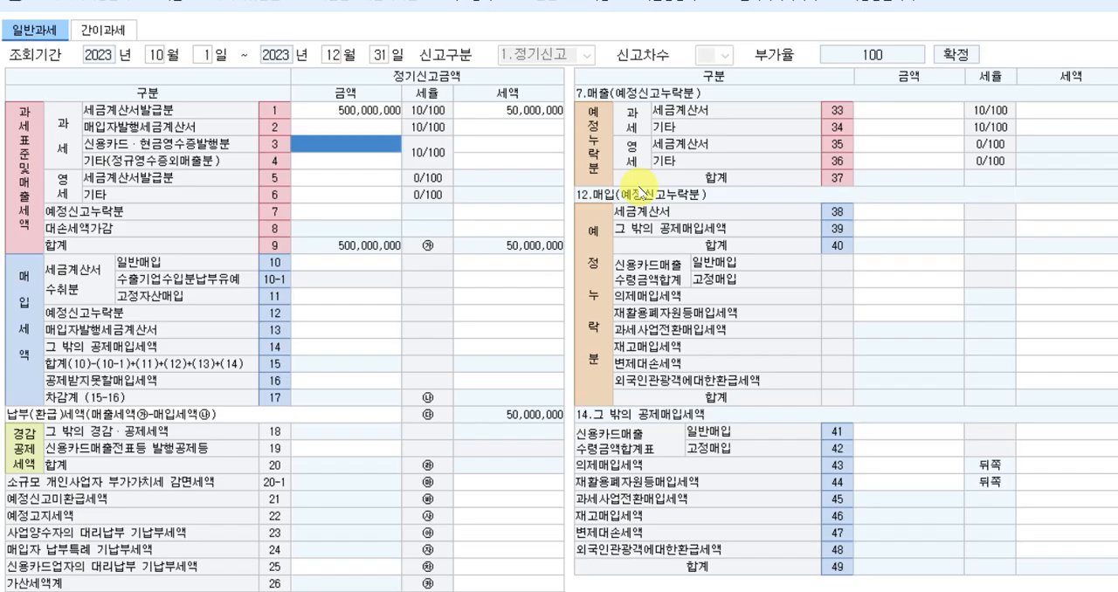
pyautogui.write('5')
pyautogui.write('000')
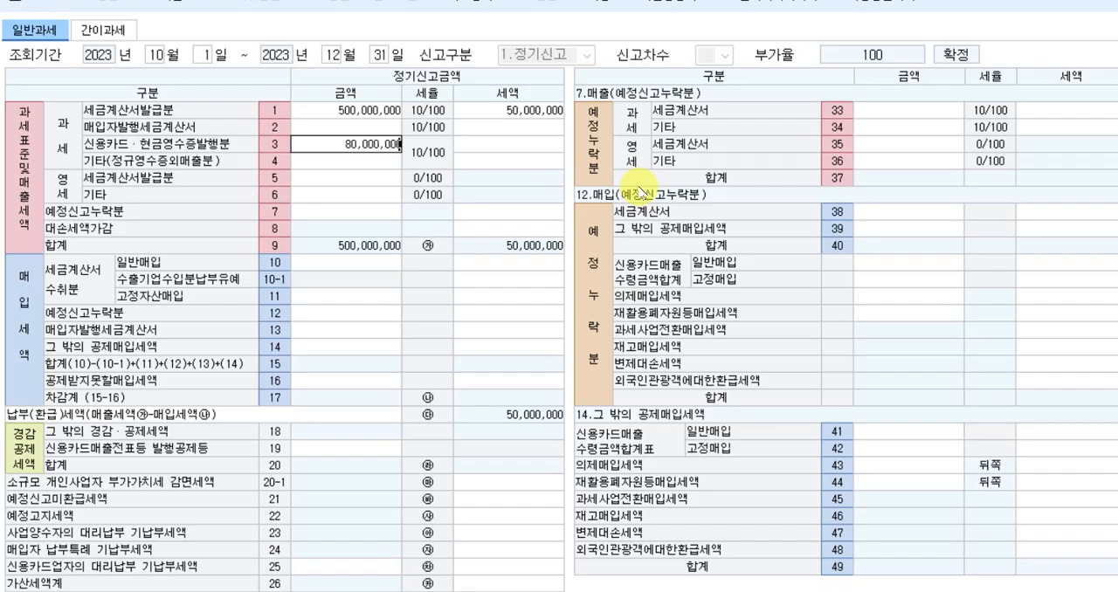
pyautogui.press('Return')
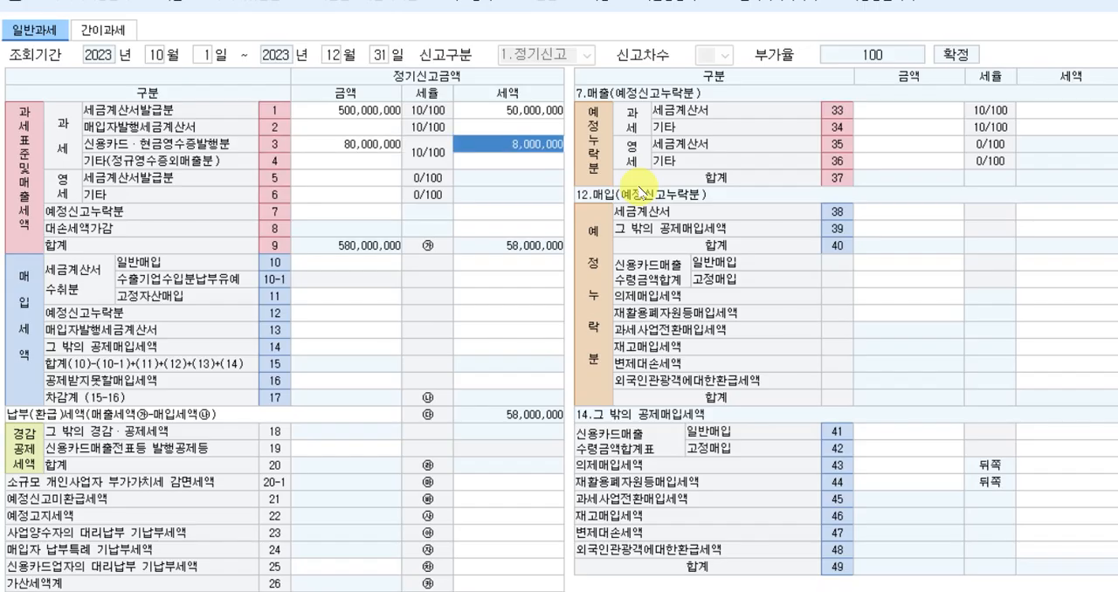
# Enter the zero-rated sales amounts: 150,000,000 for 기타 (row 6) and 50,000,000 for 세금계산서발급분 (row 5).
pyautogui.press('Return')
pyautogui.press('Return')
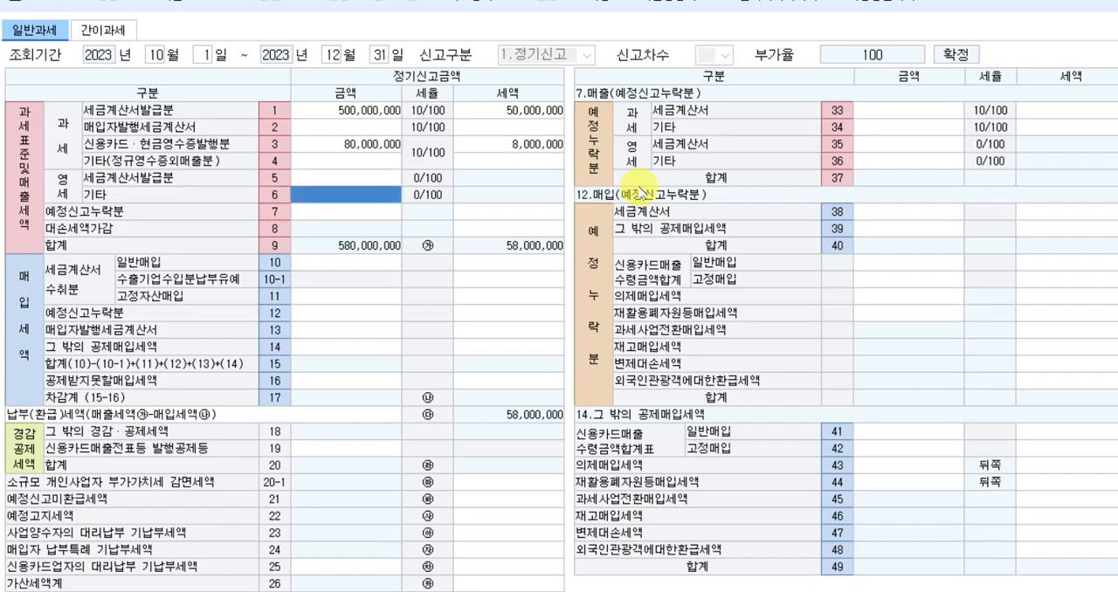
pyautogui.write('150000000')
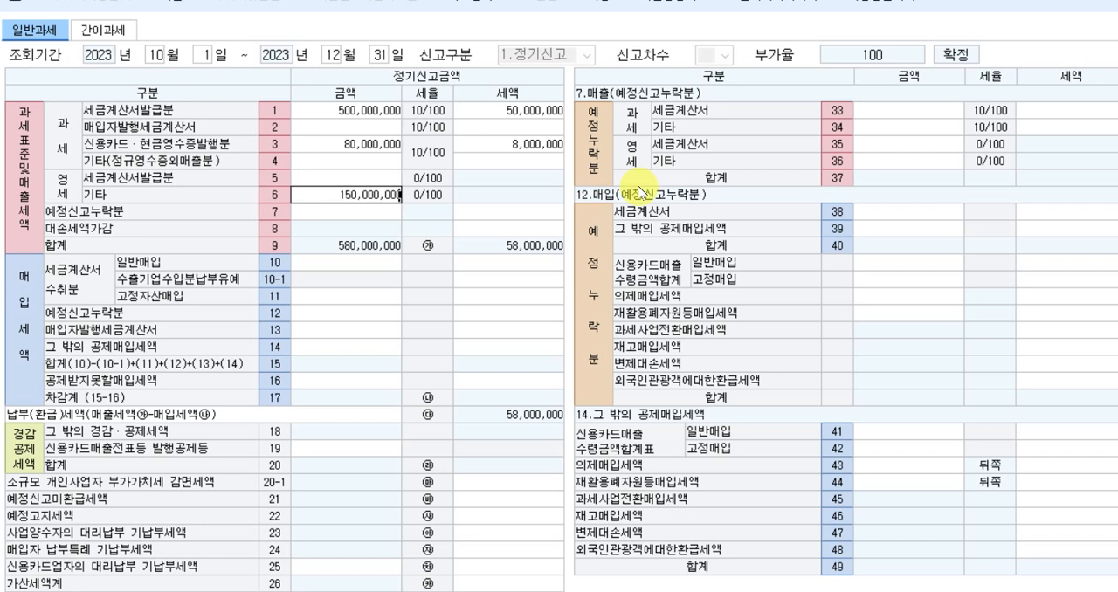
pyautogui.press('Return')
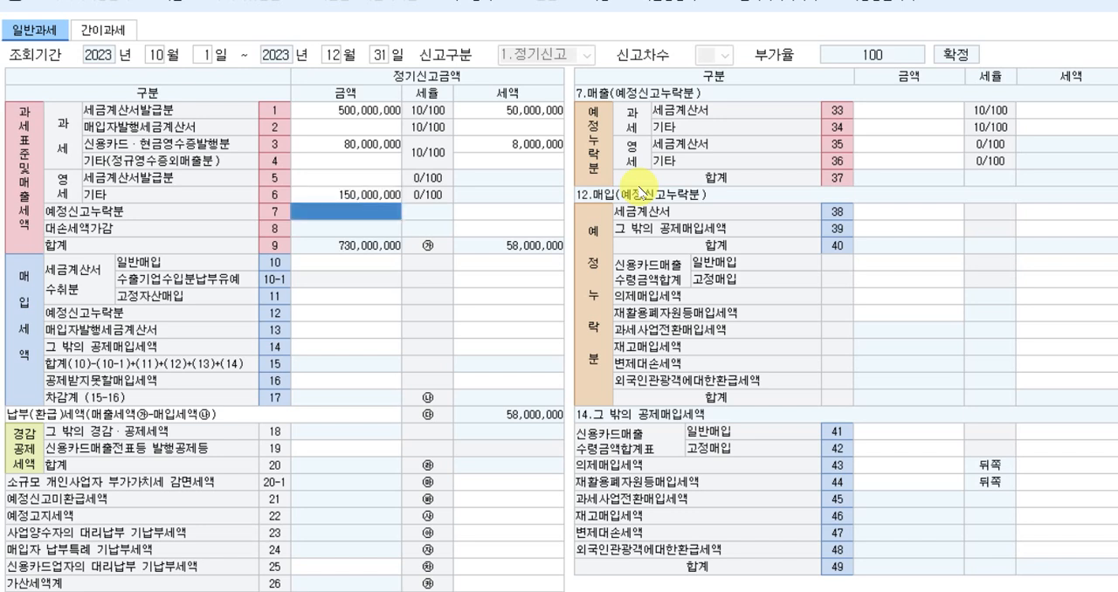
pyautogui.press('Up')
pyautogui.press('Up')
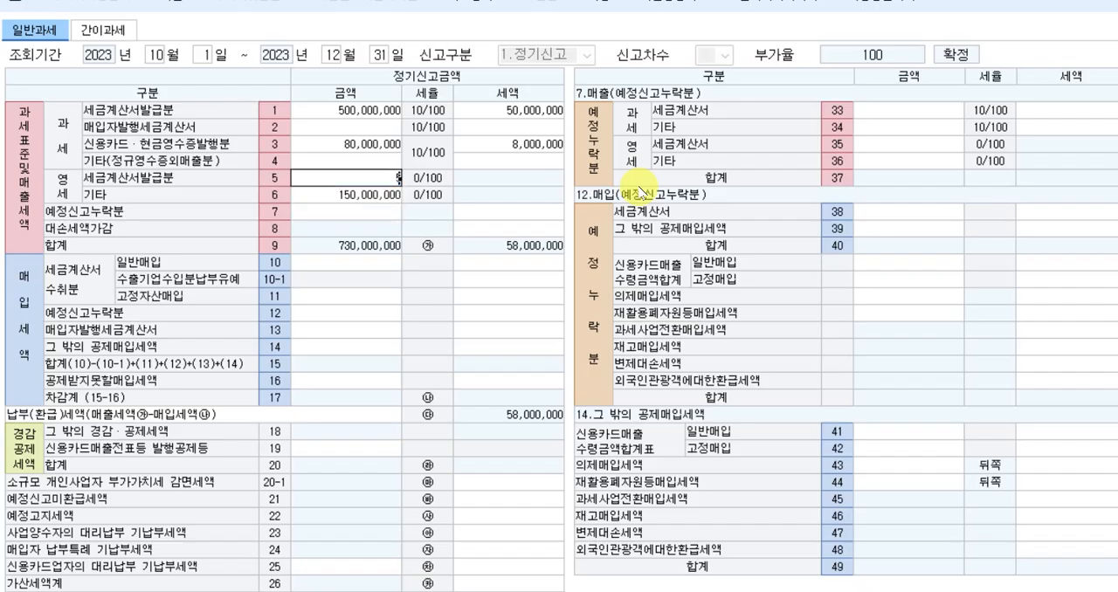
pyautogui.write('50000000')
pyautogui.press('Return')
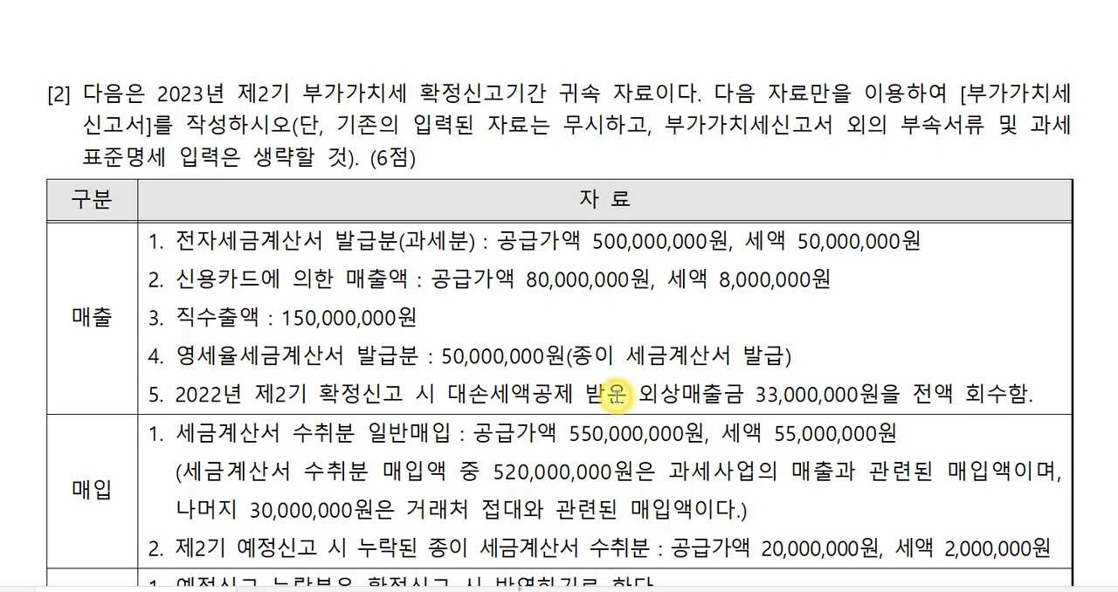
# In the exam document, examine sales item 5 on the recovered 외상매출금, highlighting 회수함 and locating its amount.
pyautogui.click(629, 393)
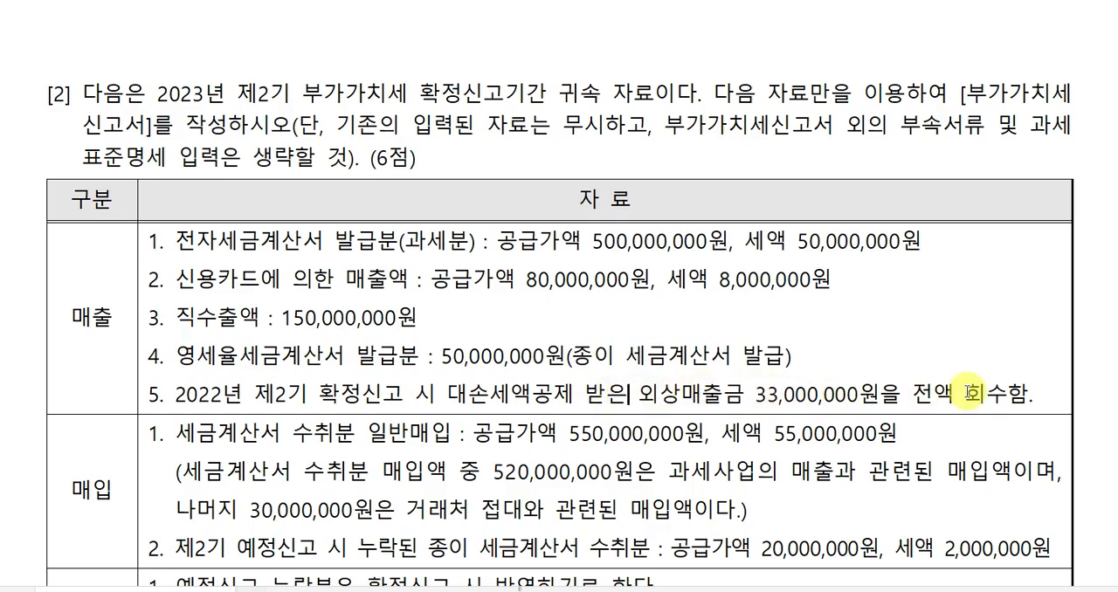
pyautogui.moveTo(964, 394); pyautogui.dragTo(1034, 390)
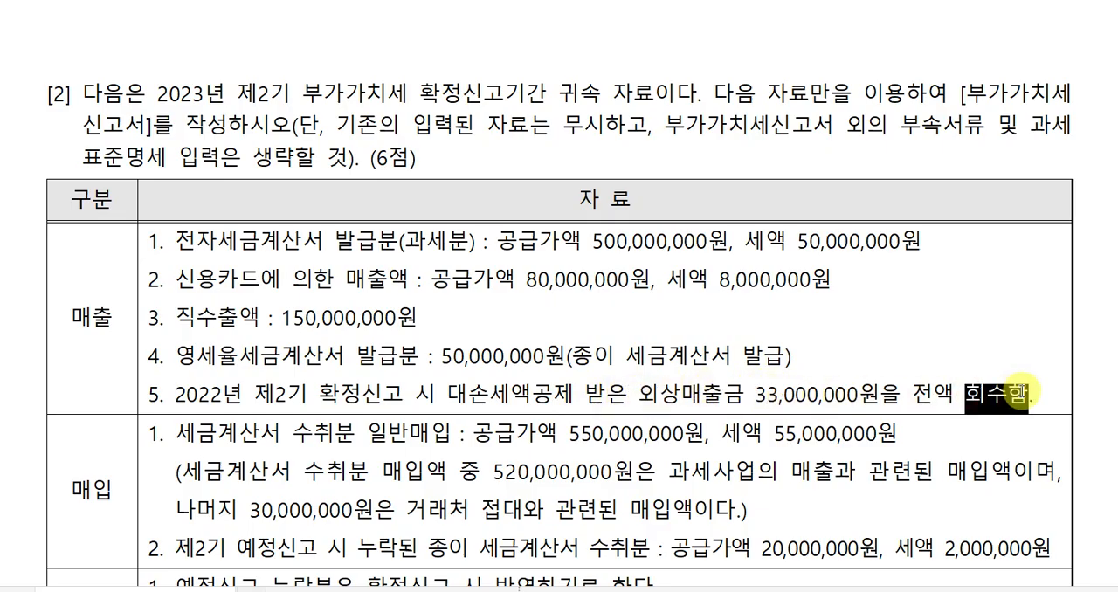
pyautogui.click(757, 397)
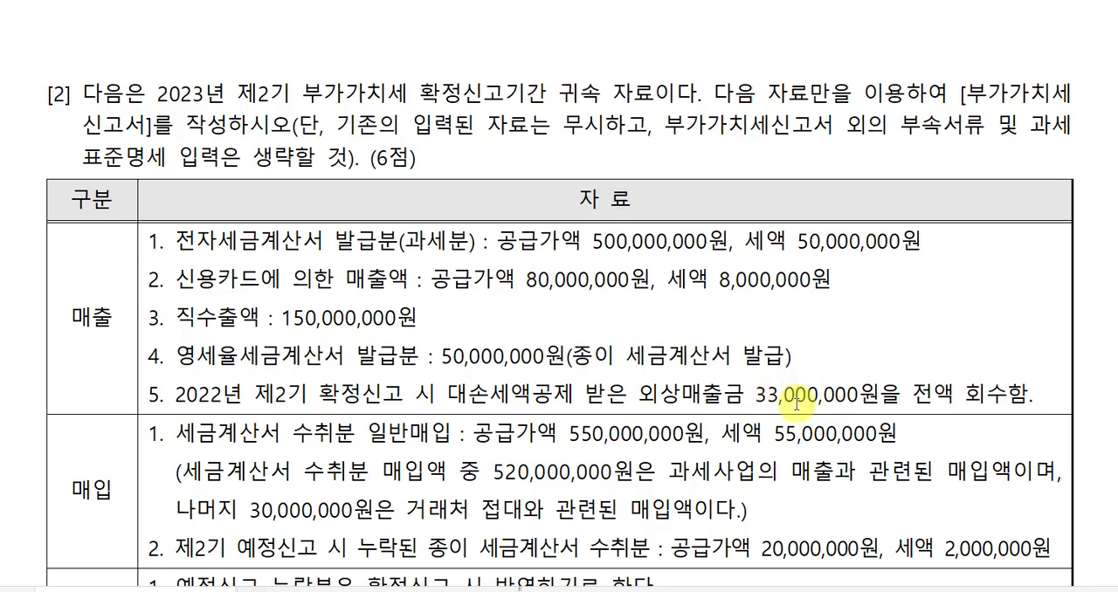
pyautogui.click(766, 390)
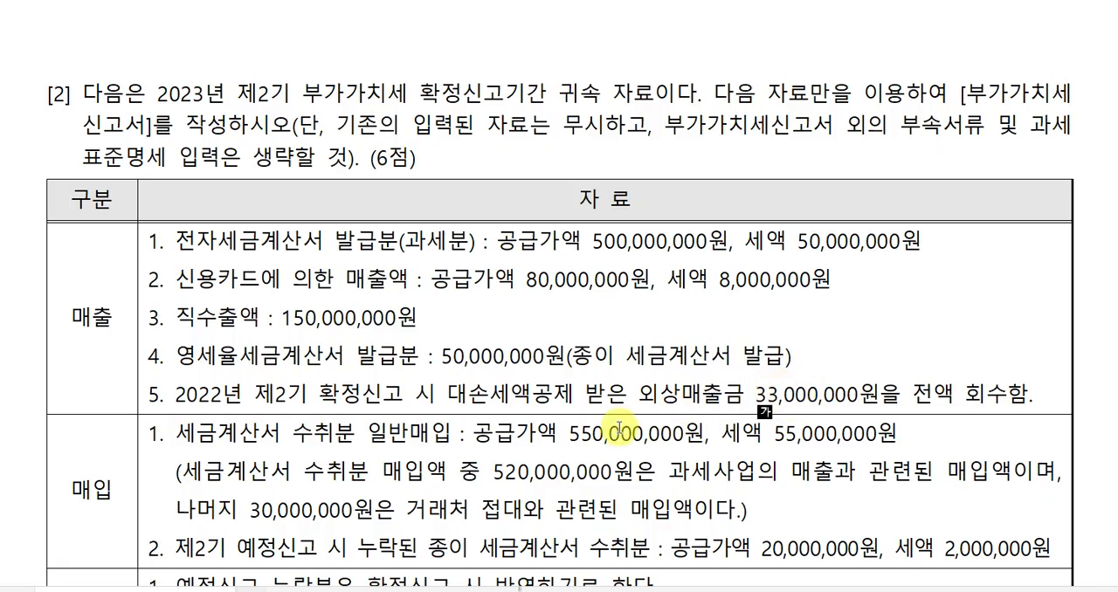
# Return to the 부가가치세신고서 in 케이렙 and set the 세액 of 대손세액가감 (row 8) to 3,000,000.
pyautogui.click(535, 591)
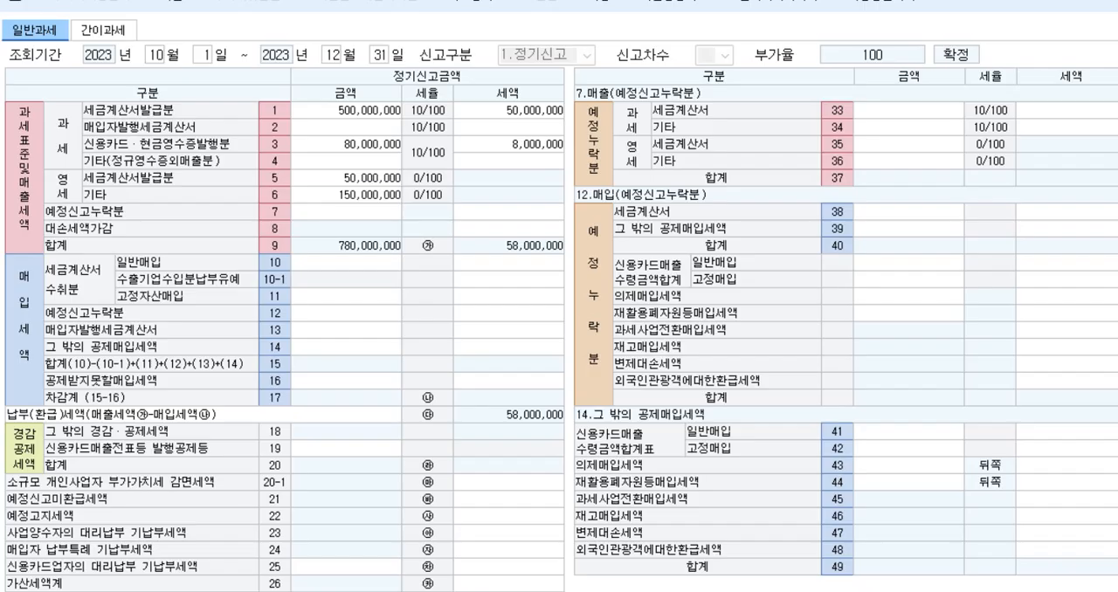
pyautogui.click(491, 229)
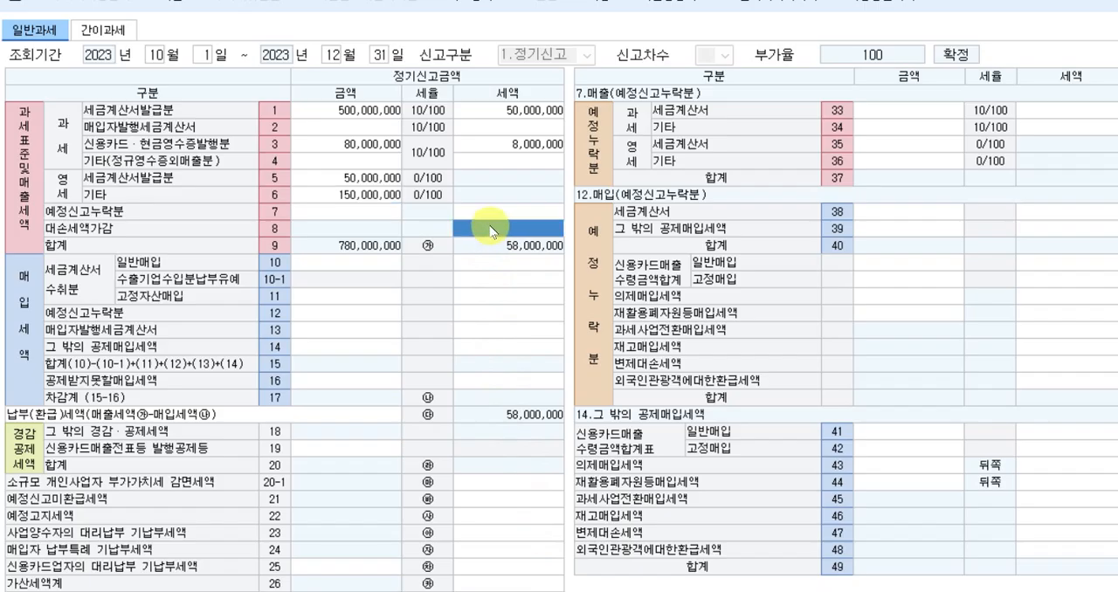
pyautogui.write('3000000')
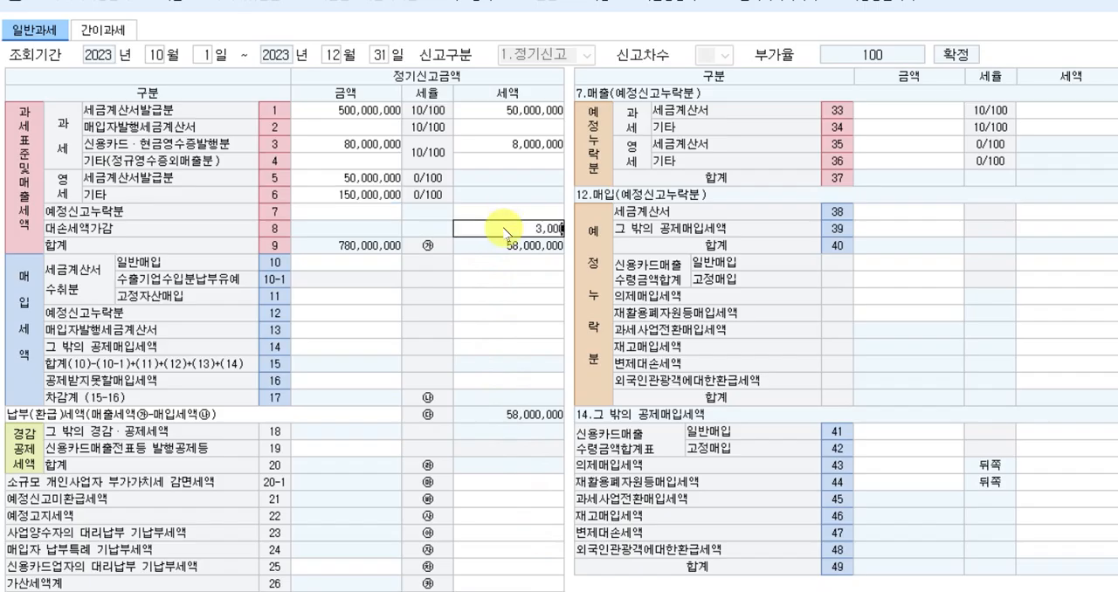
pyautogui.press('Return')
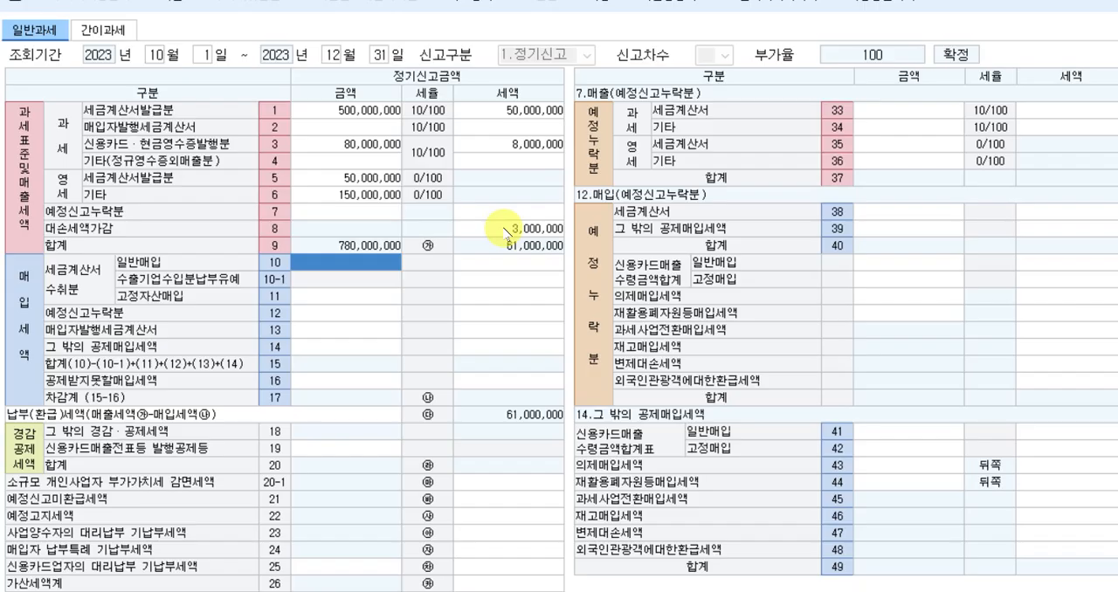
pyautogui.click(507, 232)
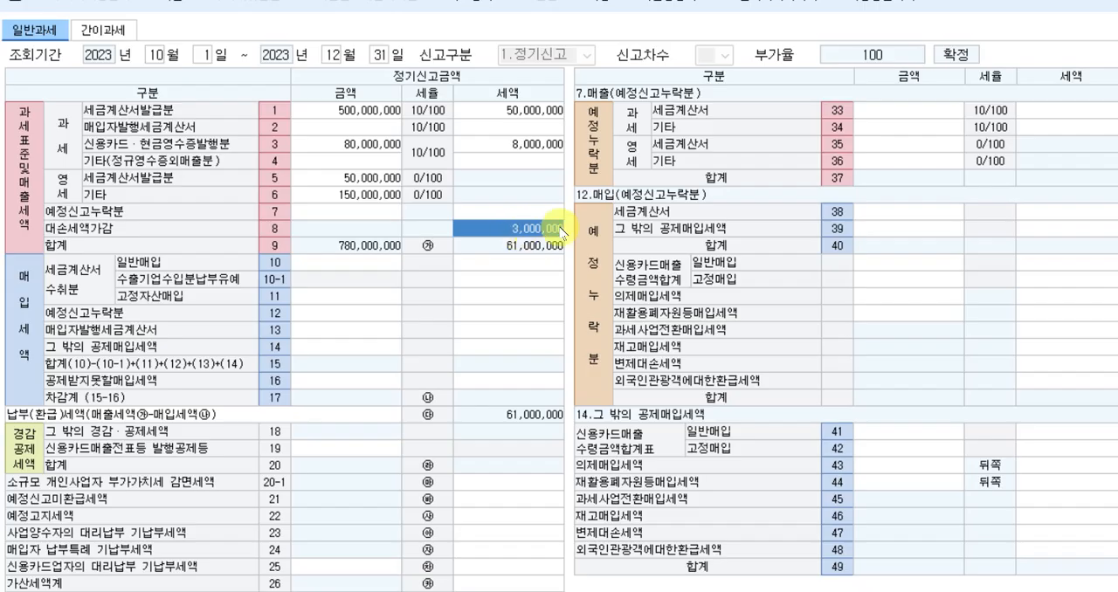
# Enter 금액 550,000,000 and 세액 55,000,000 for 세금계산서 수취분 일반매입 (row 10).
pyautogui.click(345, 269)
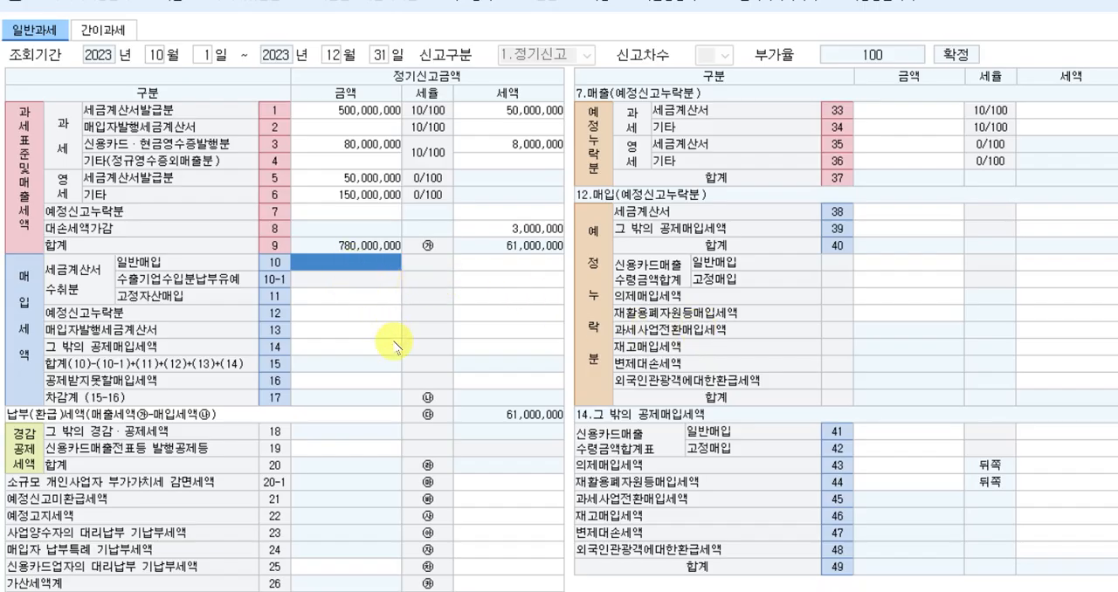
pyautogui.write('550,000,000')
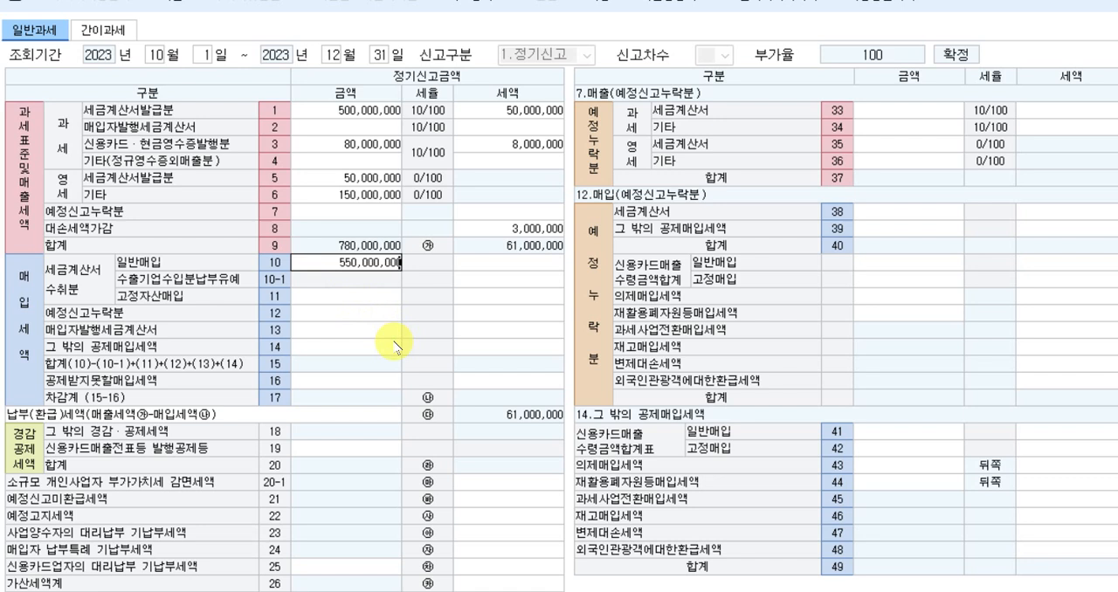
pyautogui.press('Return')
pyautogui.write('55000000')
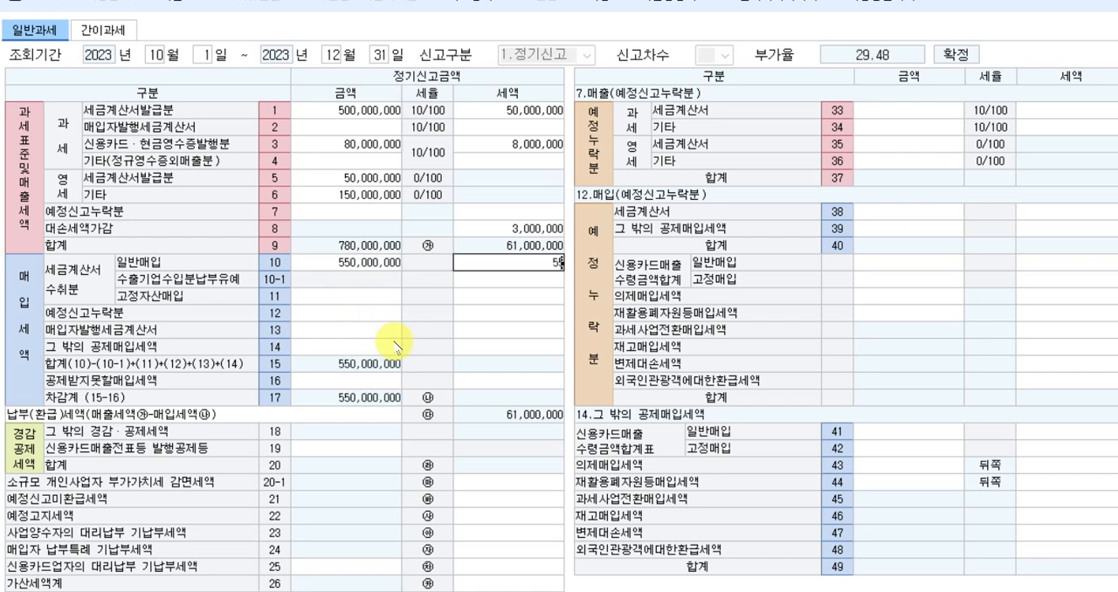
pyautogui.press('Return')
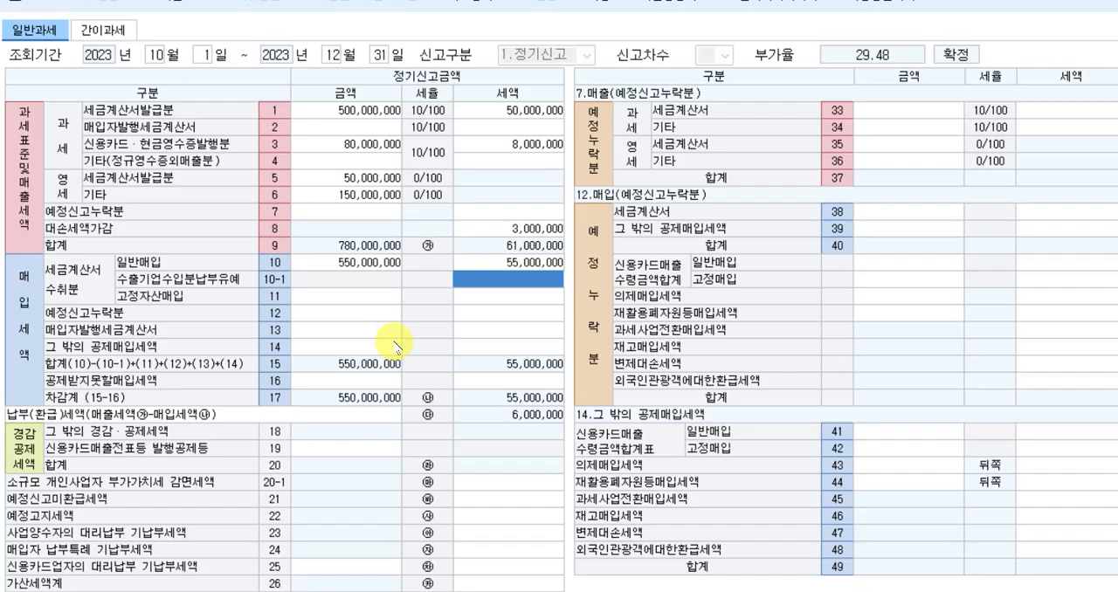
# Enter 금액 30,000,000 and 세액 3,000,000 for 공제받지못할 매입세액 (row 50) in the 16.공제받지못할매입세액 breakdown.
pyautogui.click(305, 381)
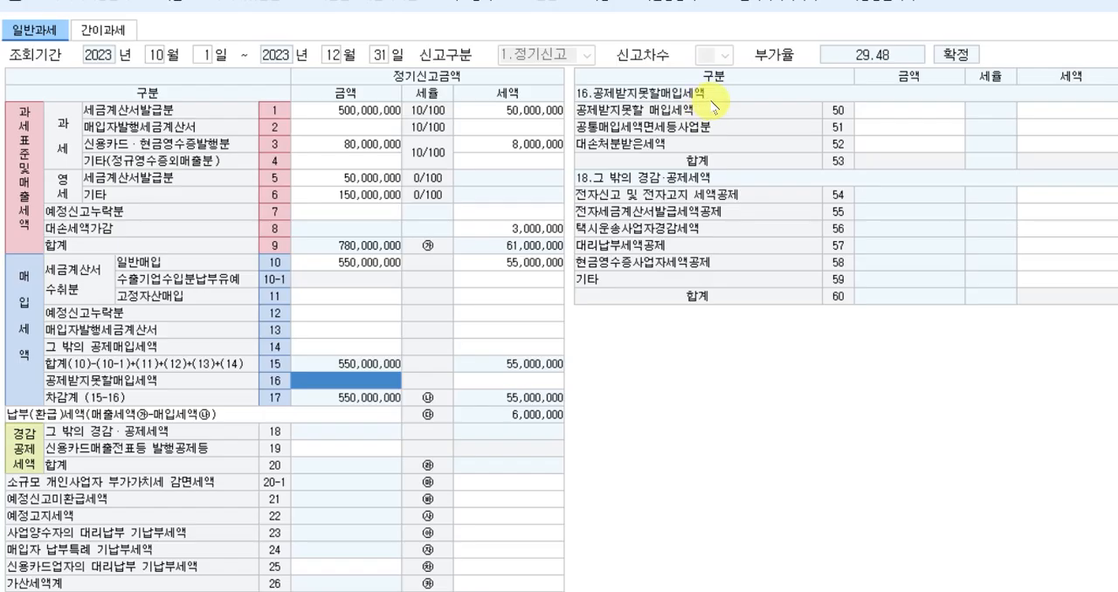
pyautogui.click(901, 112)
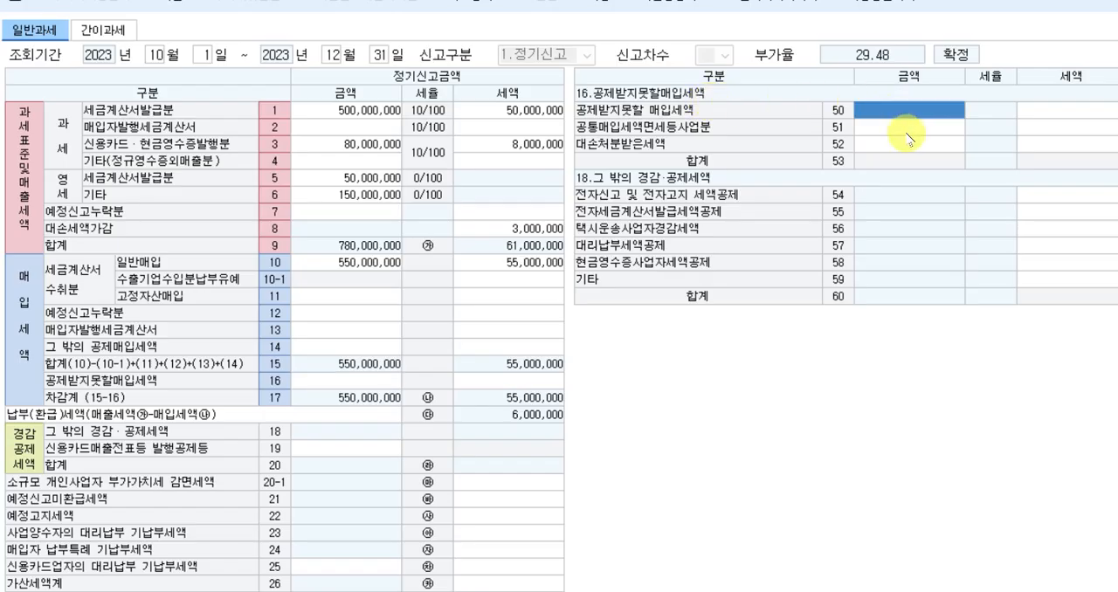
pyautogui.write('30000000')
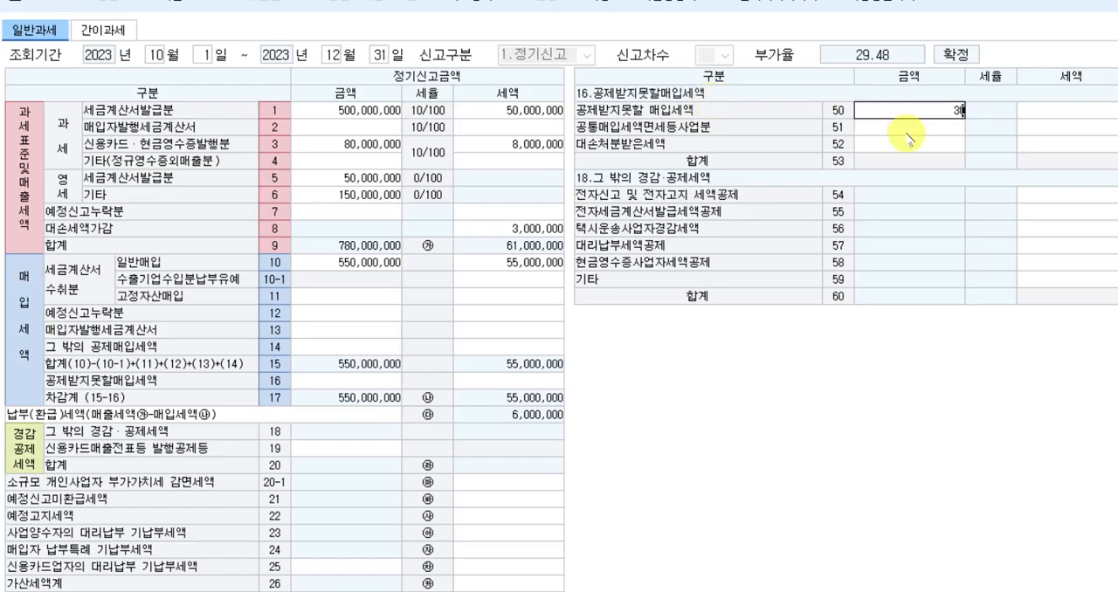
pyautogui.press('Return')
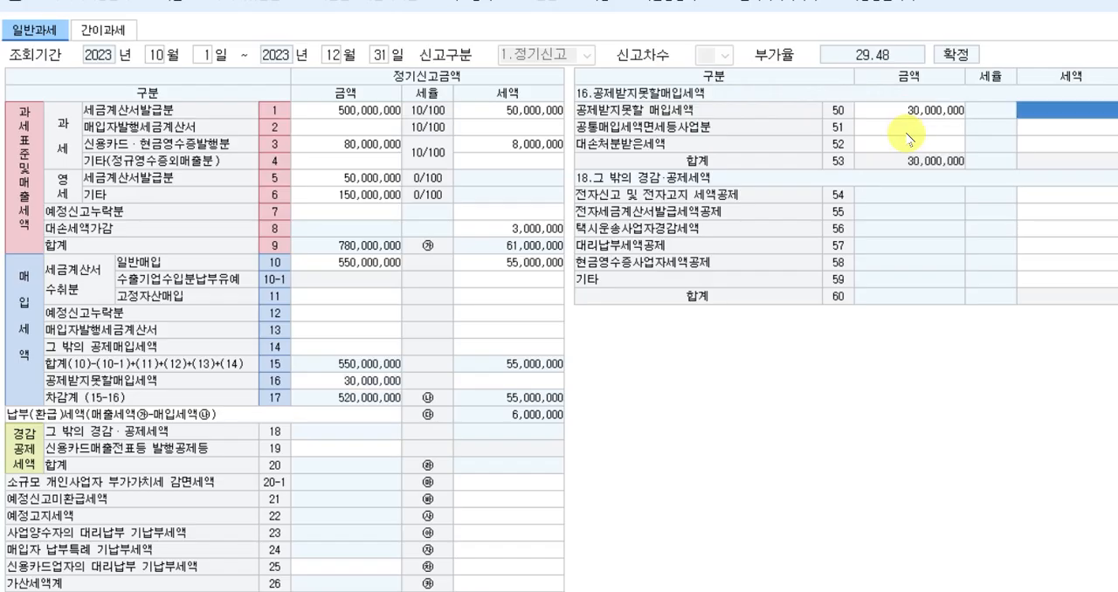
pyautogui.write('3000000')
pyautogui.press('Return')
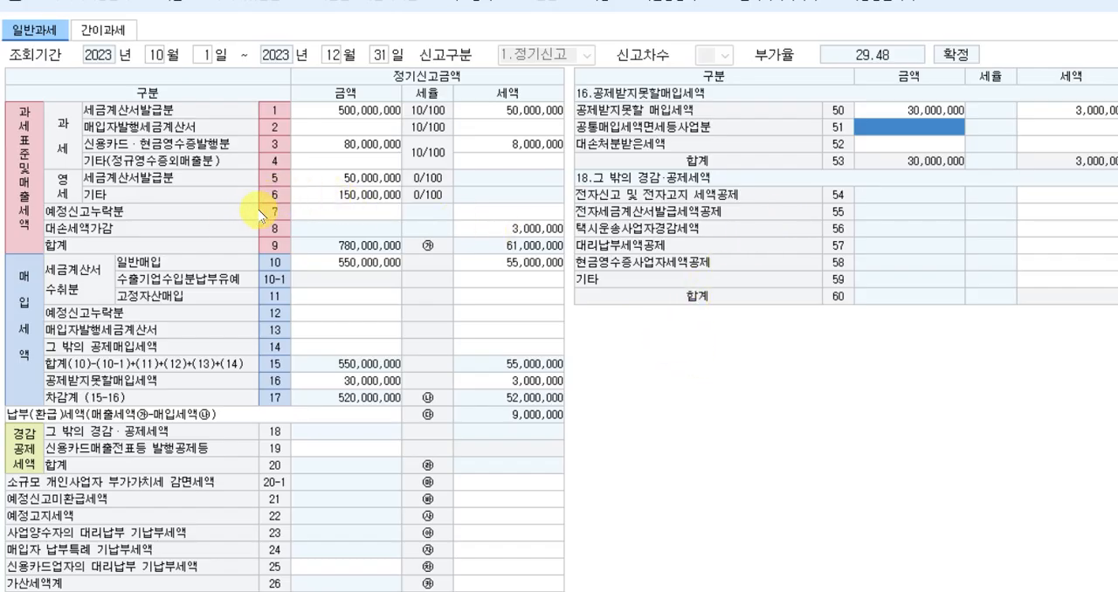
# Enter 금액 20,000,000 and 세액 2,000,000 for 세금계산서 (row 38) under 12.매입(예정신고누락분).
pyautogui.click(294, 213)
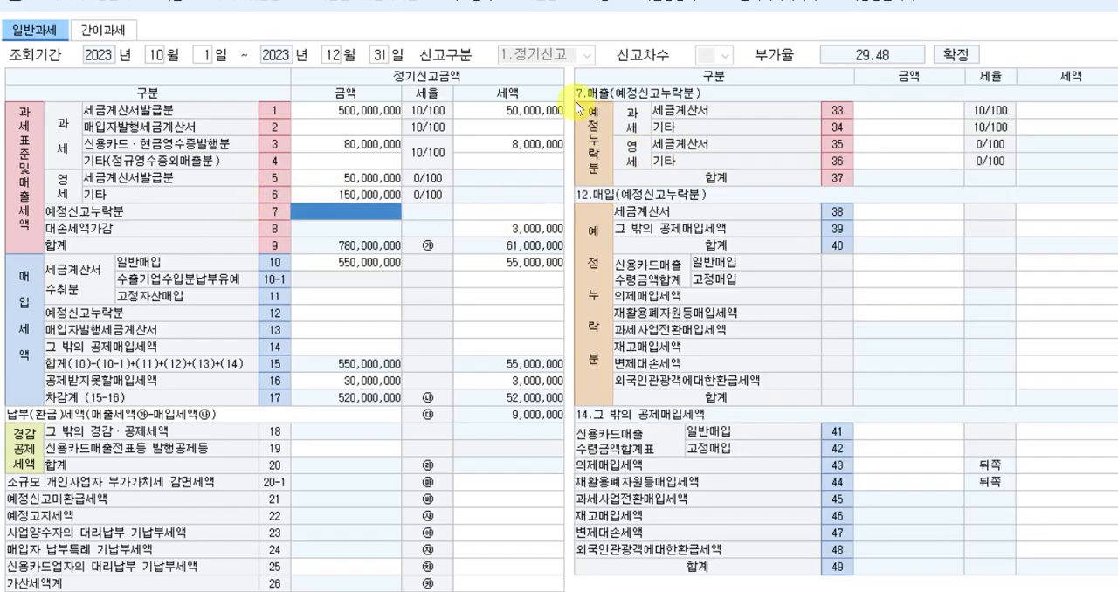
pyautogui.click(893, 213)
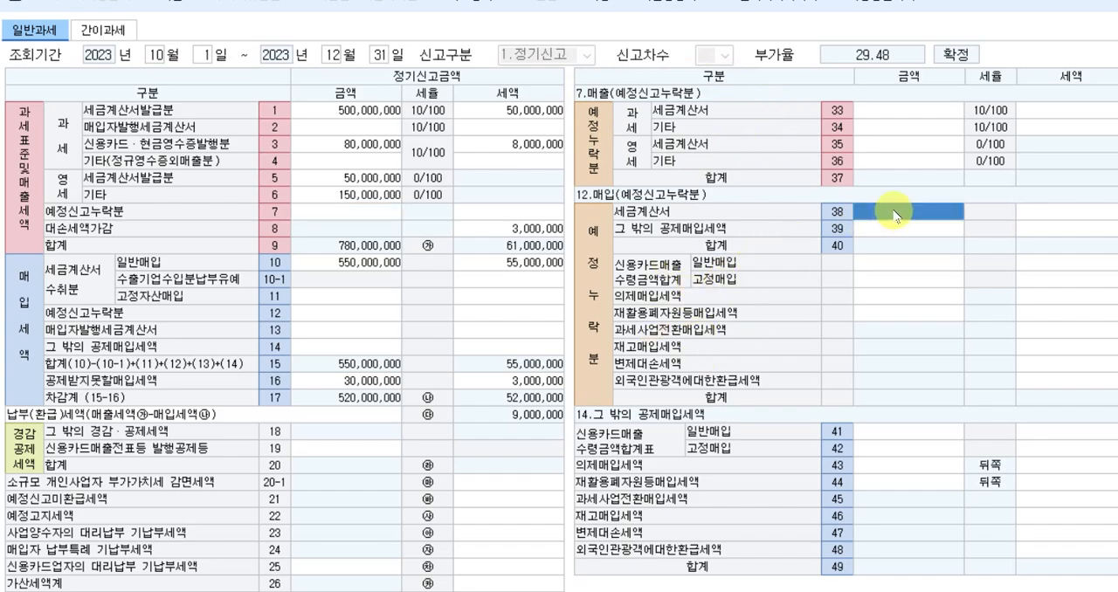
pyautogui.write('20,000,000')
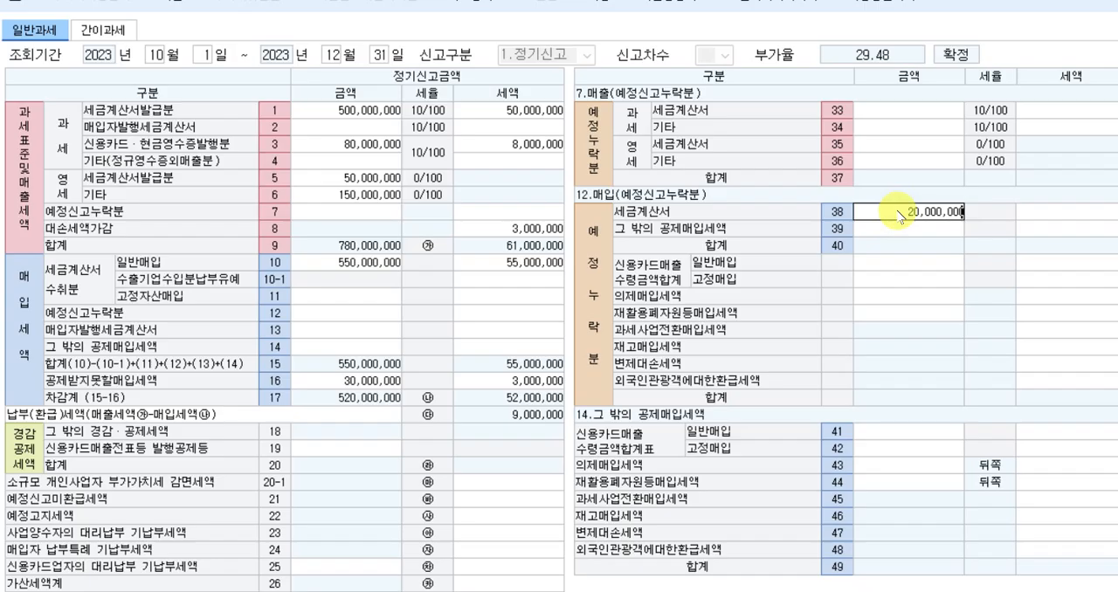
pyautogui.press('Return')
pyautogui.write('2000000')
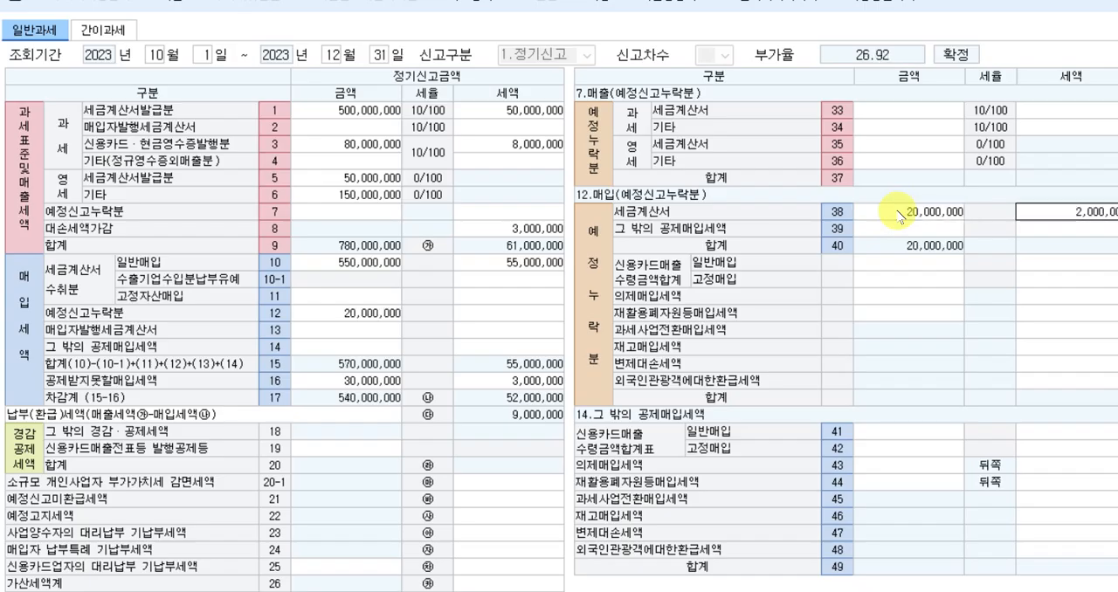
pyautogui.press('Return')
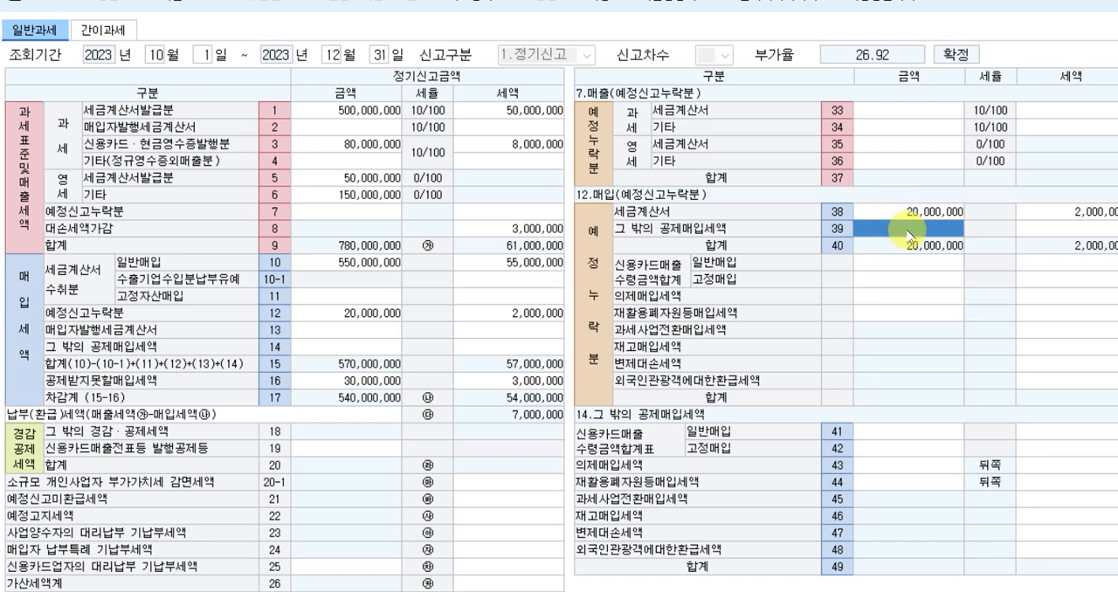
# Set the 세액 of 전자신고 및 전자고지 세액공제 (row 54) to 5,000 under 18.그 밖의 경감·공제세액.
pyautogui.click(486, 498)
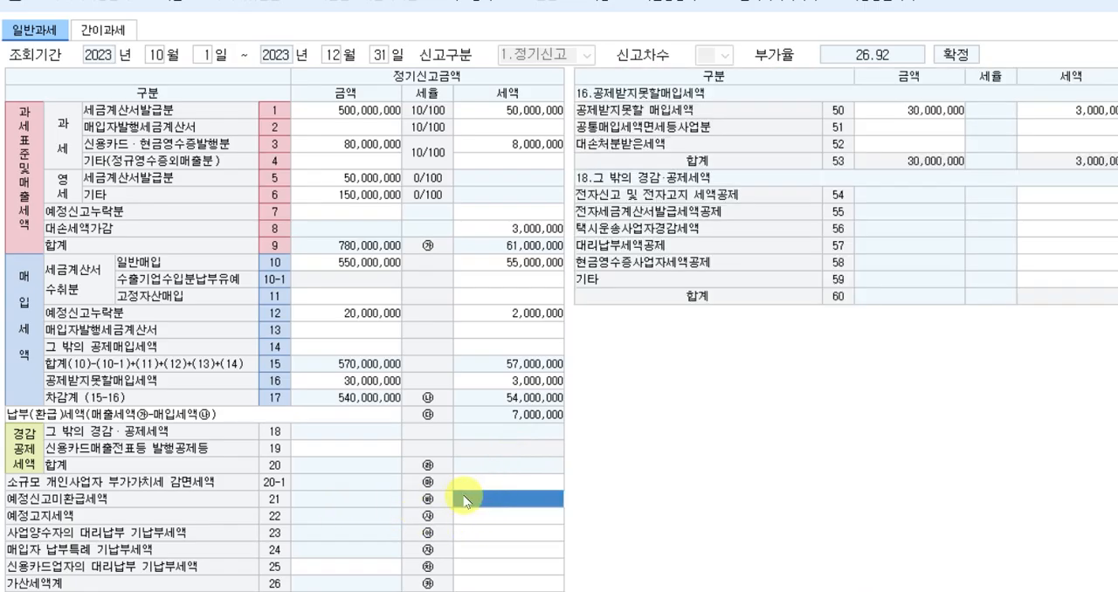
pyautogui.click(1044, 197)
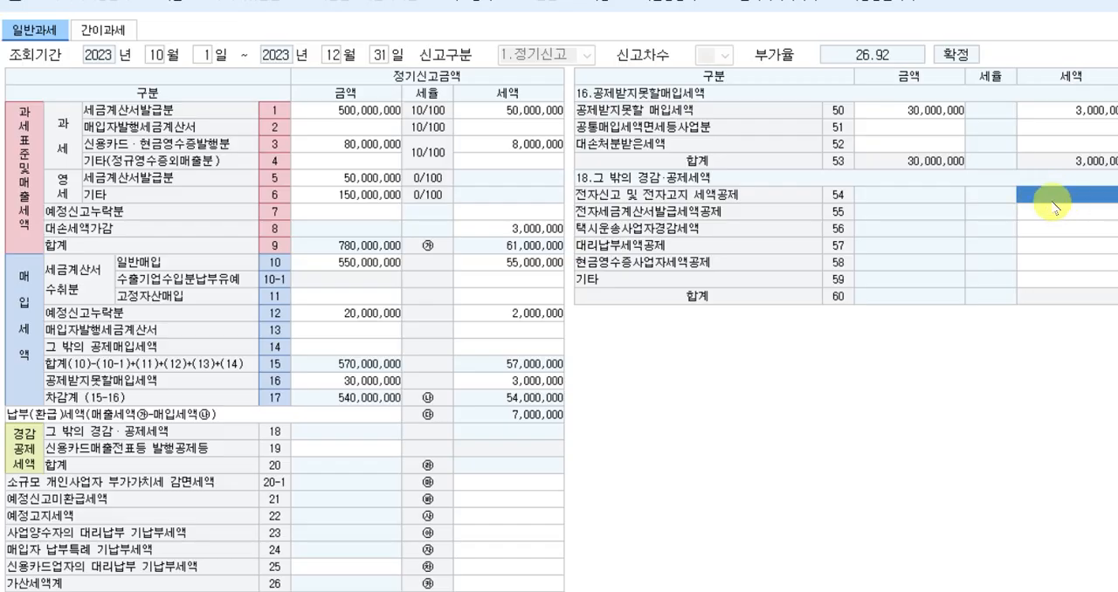
pyautogui.write('5000')
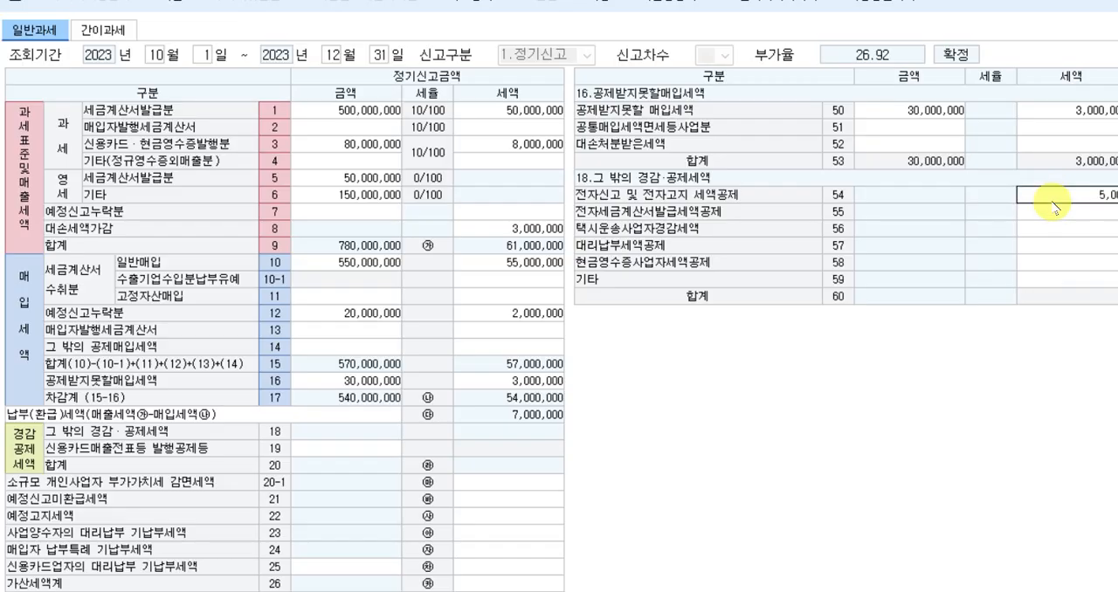
pyautogui.press('Return')
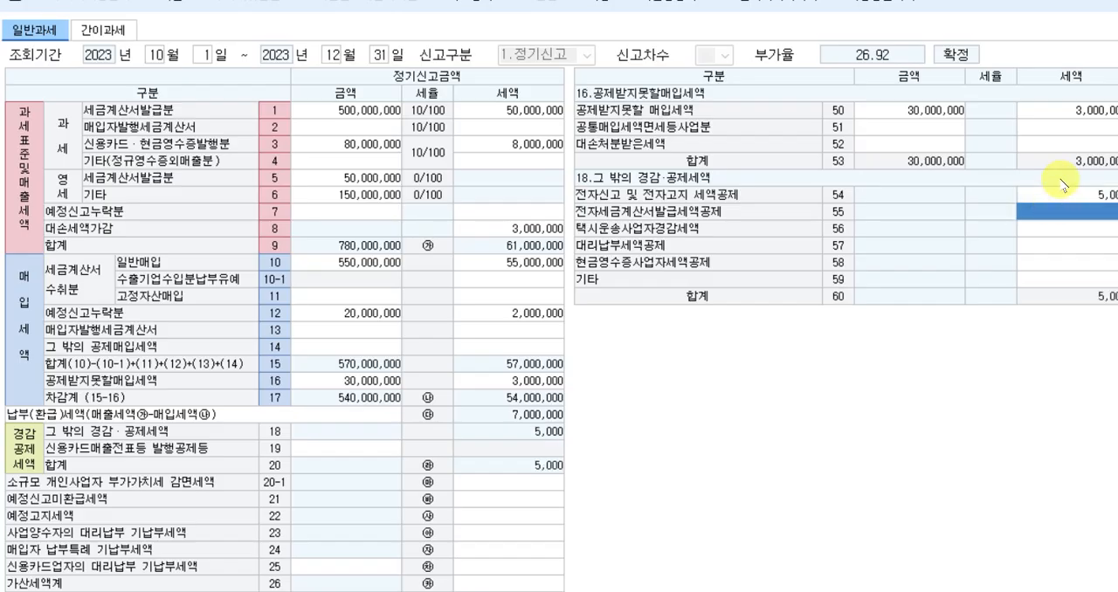
# Switch to the exam document and review the 기타 conditions of question [2] on 예정신고 누락분 and the 전자신고 세액공제.
pyautogui.click(1059, 194)
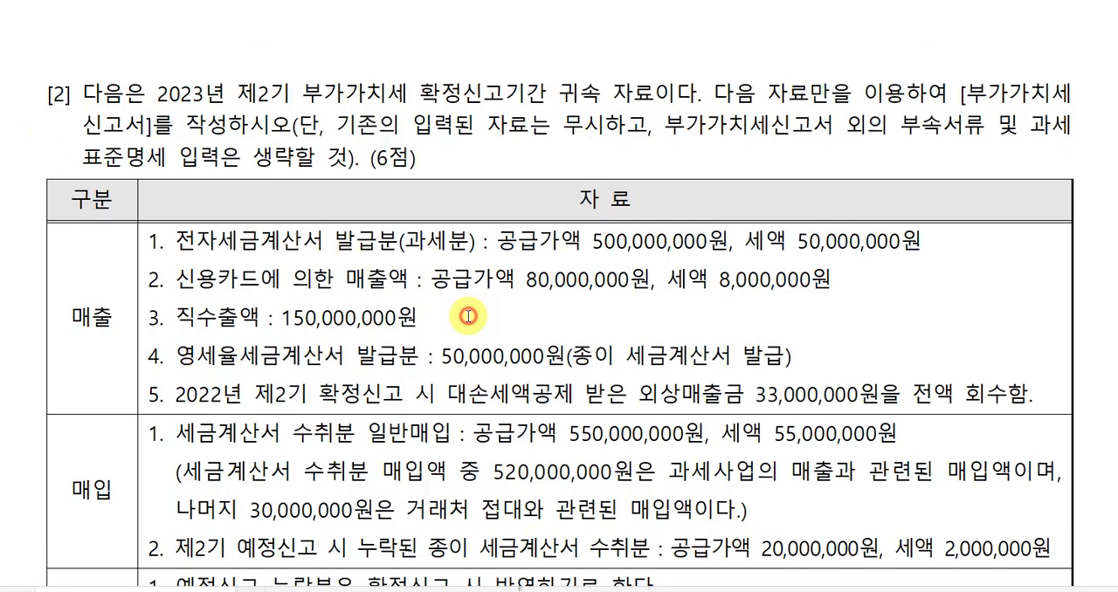
pyautogui.click(468, 316)
pyautogui.scroll(-2, 463, 316)
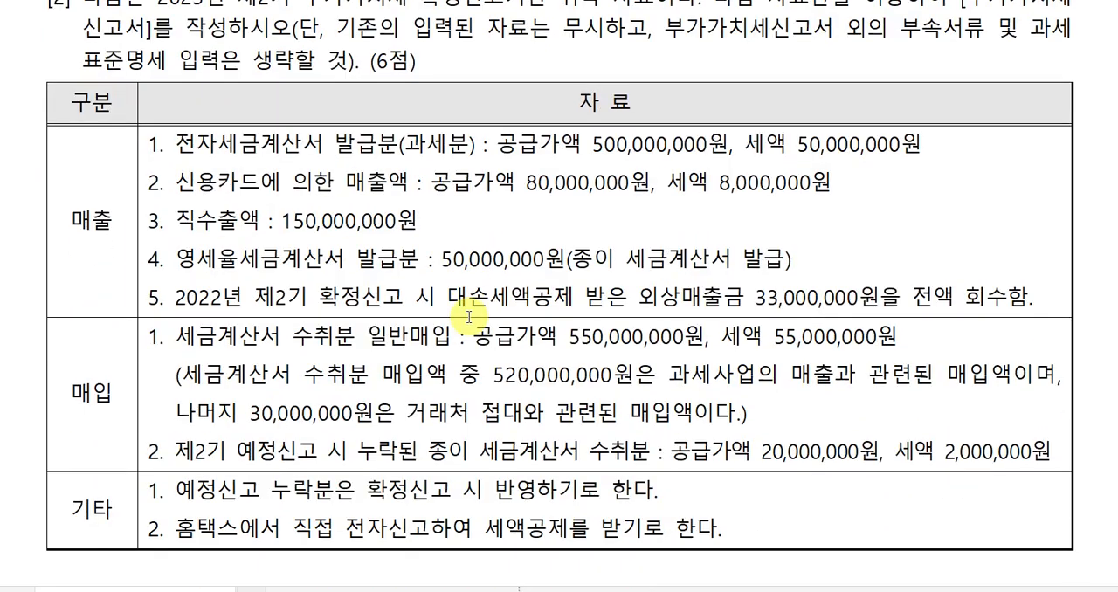
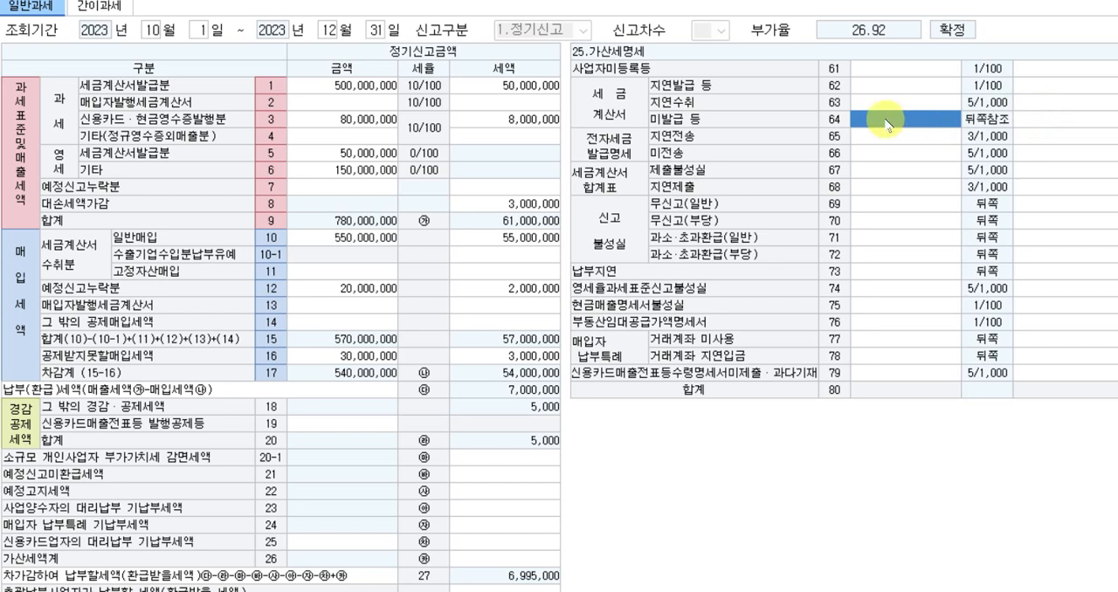
pyautogui.write('50,000,000')
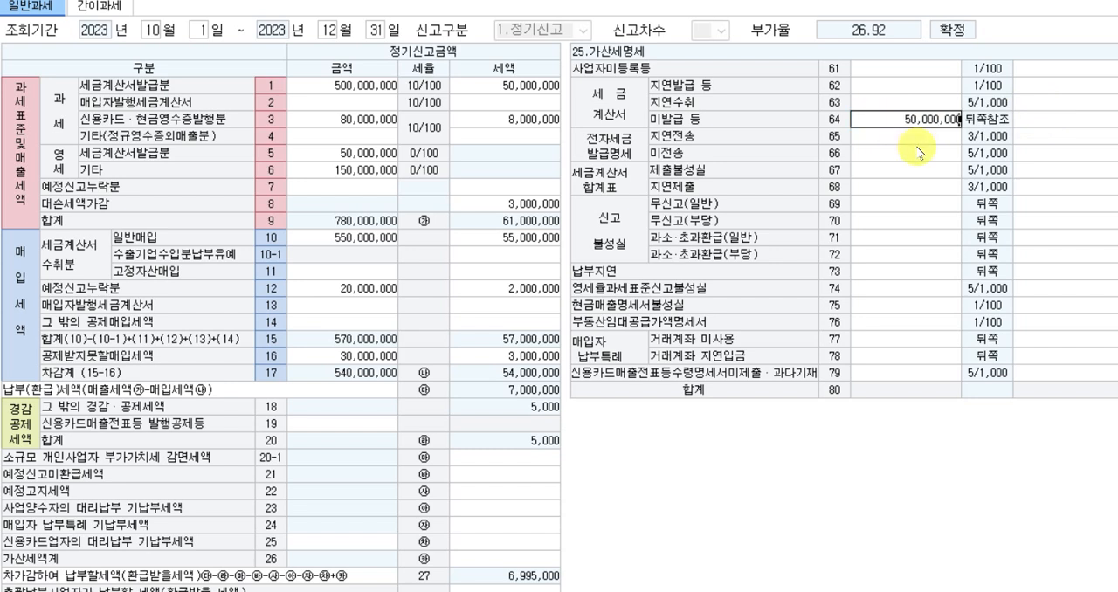
pyautogui.press('Return')
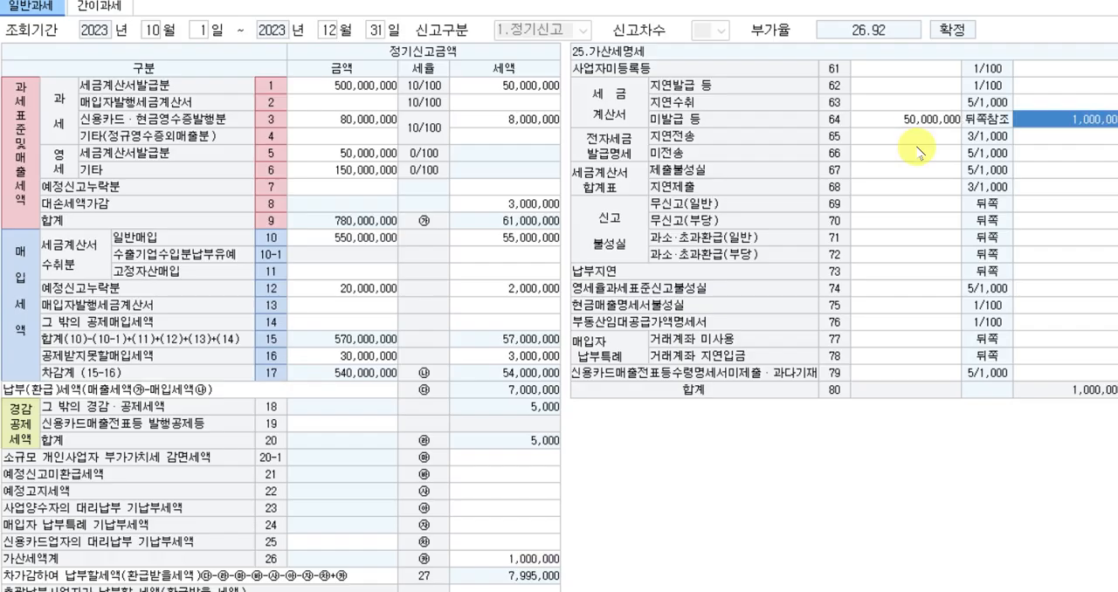
pyautogui.write('5')
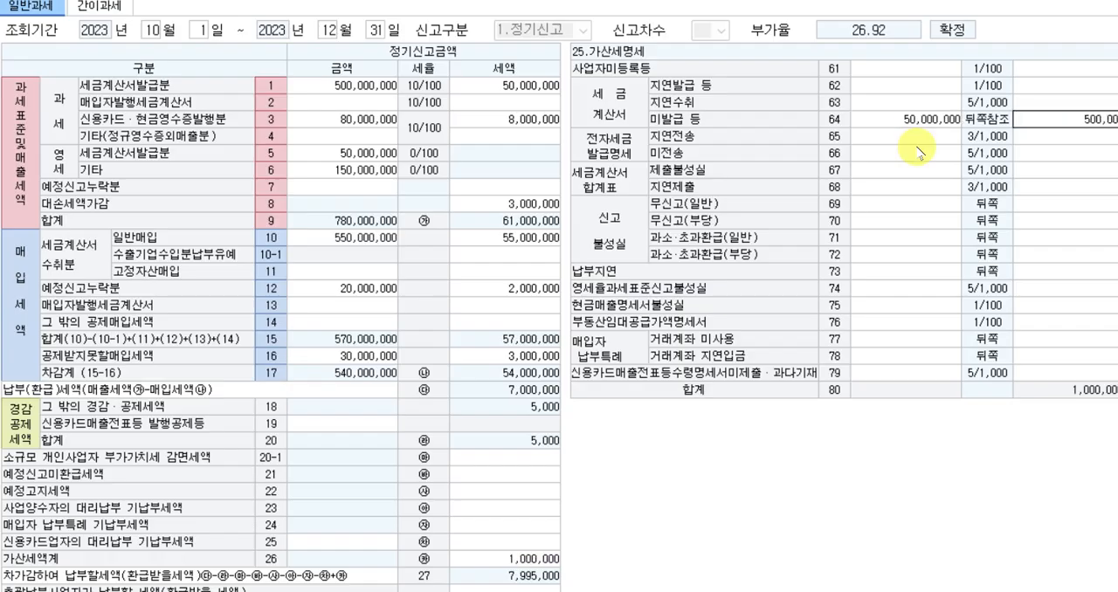
pyautogui.press('Return')
pyautogui.press('Up')
pyautogui.write('0')
pyautogui.press('Return')
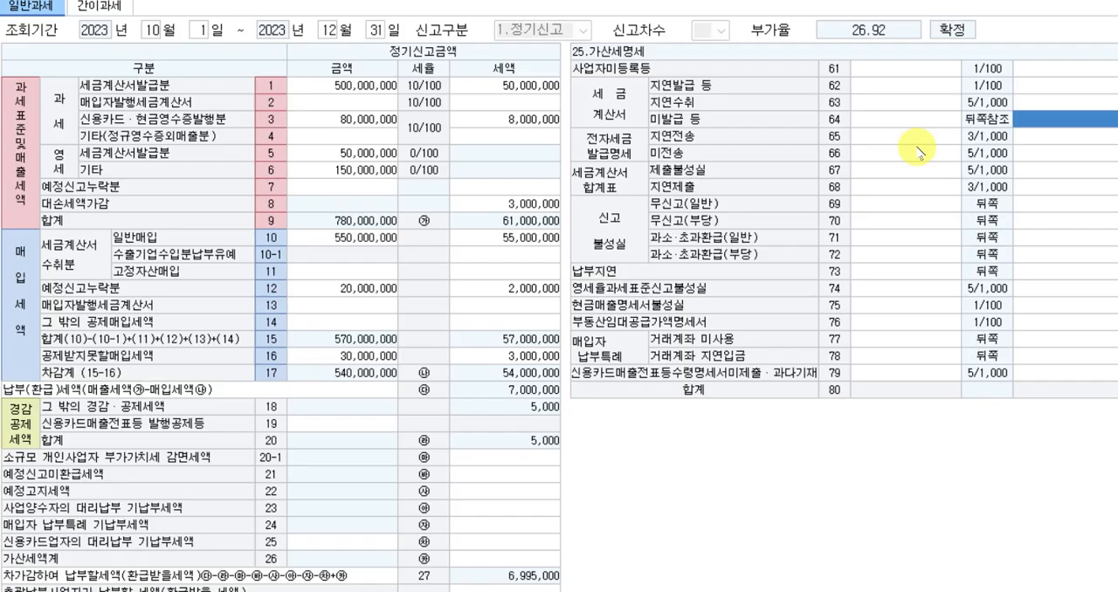
# Enter 금액 50,000,000 for 세금계산서 지연발급 등 (row 62) in 25.가산세명세 and leave the breakdown.
pyautogui.press('Up')
pyautogui.press('Up')
pyautogui.press('Up')
pyautogui.press('Down')
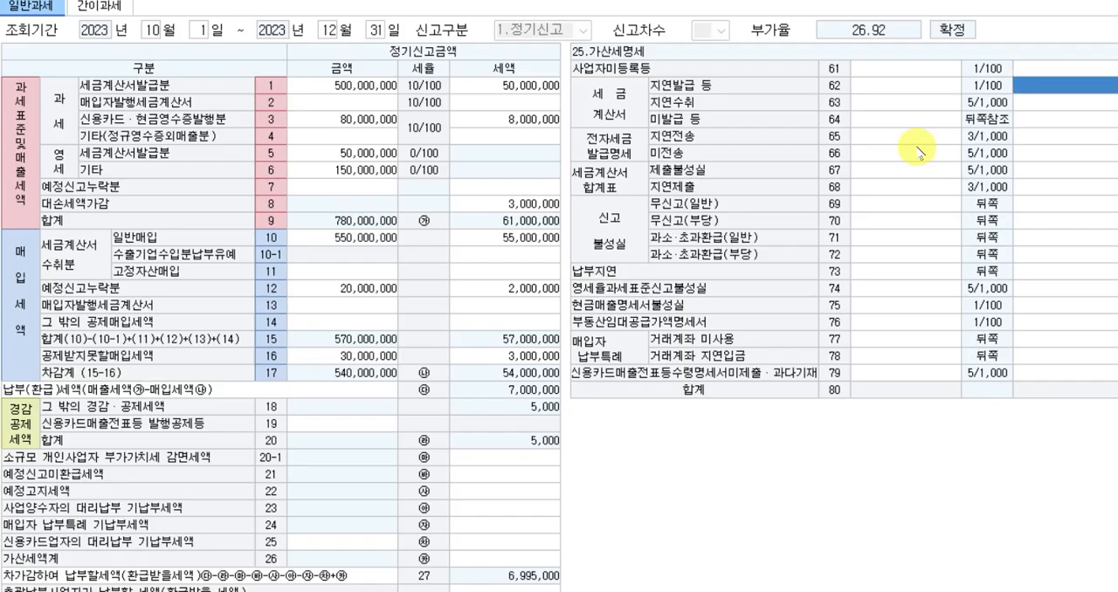
pyautogui.press('Left')
pyautogui.write('5')
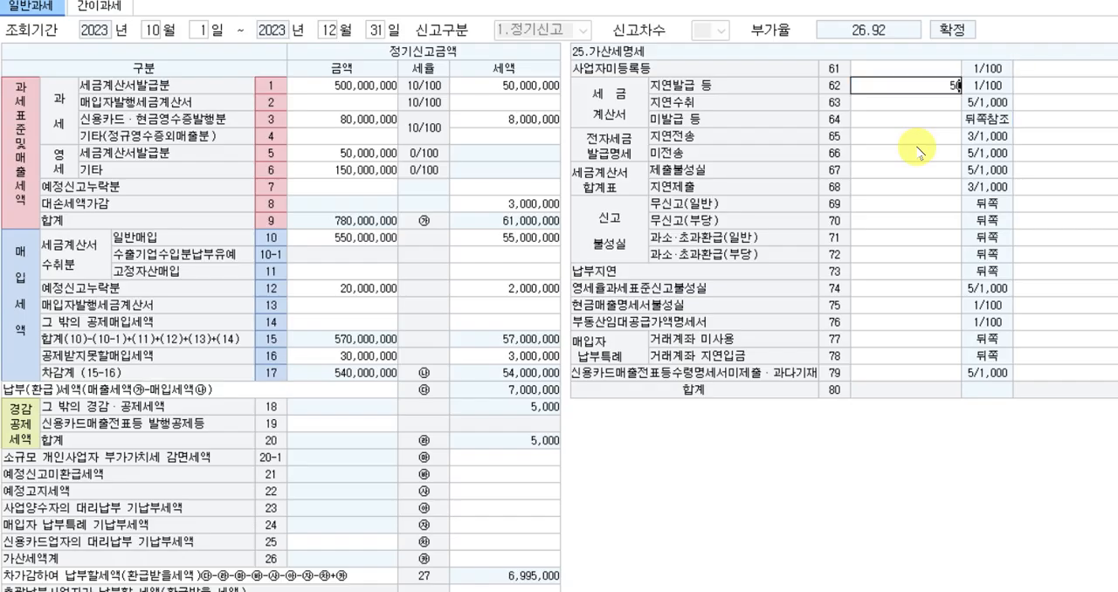
pyautogui.press('Return')
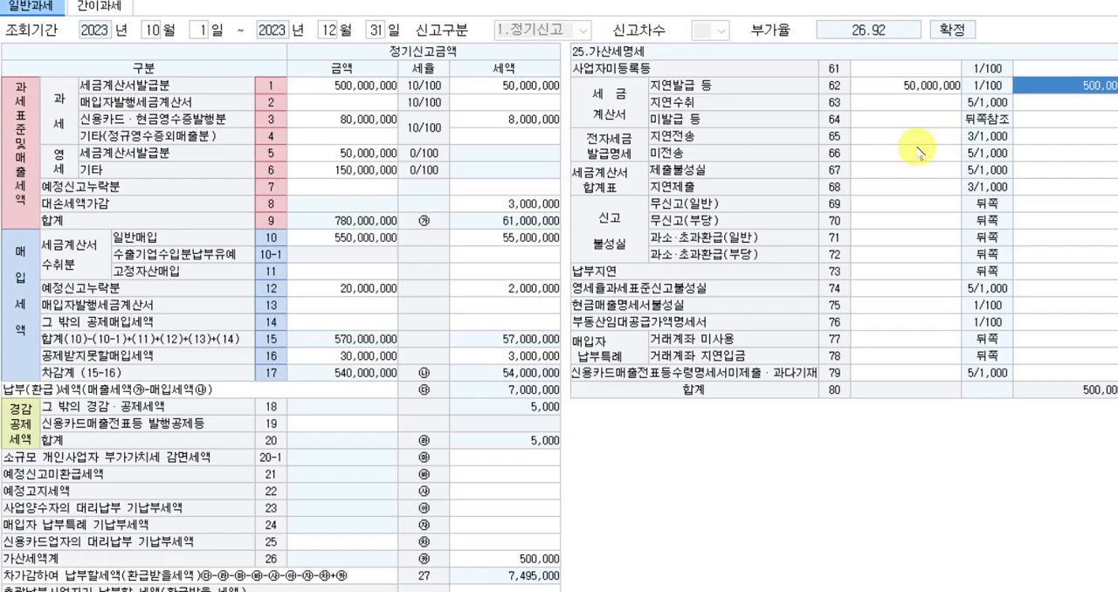
pyautogui.click(900, 86)
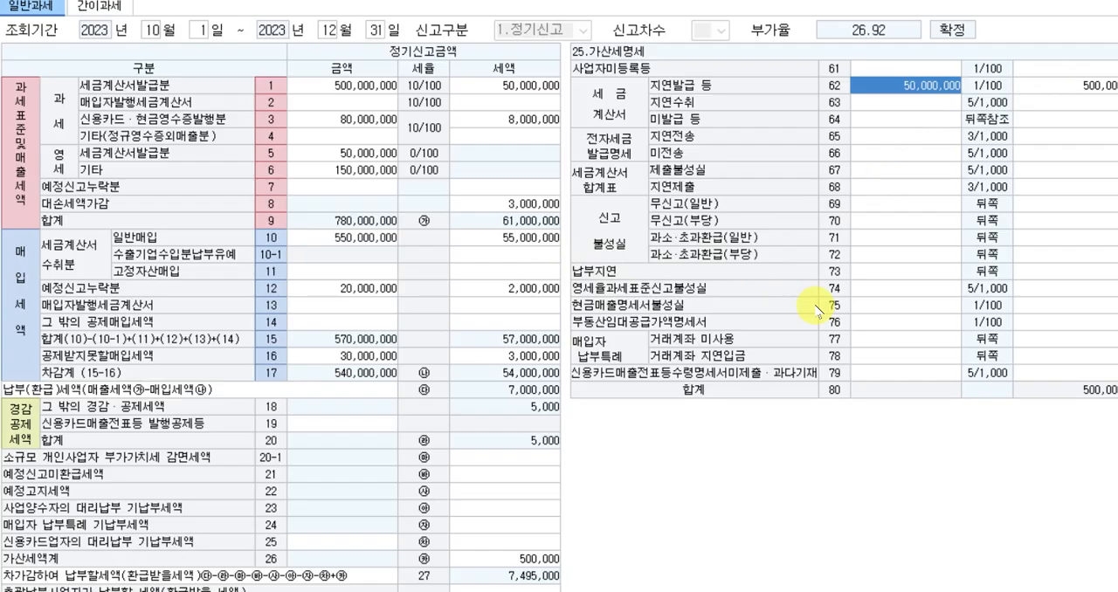
pyautogui.press('Escape')
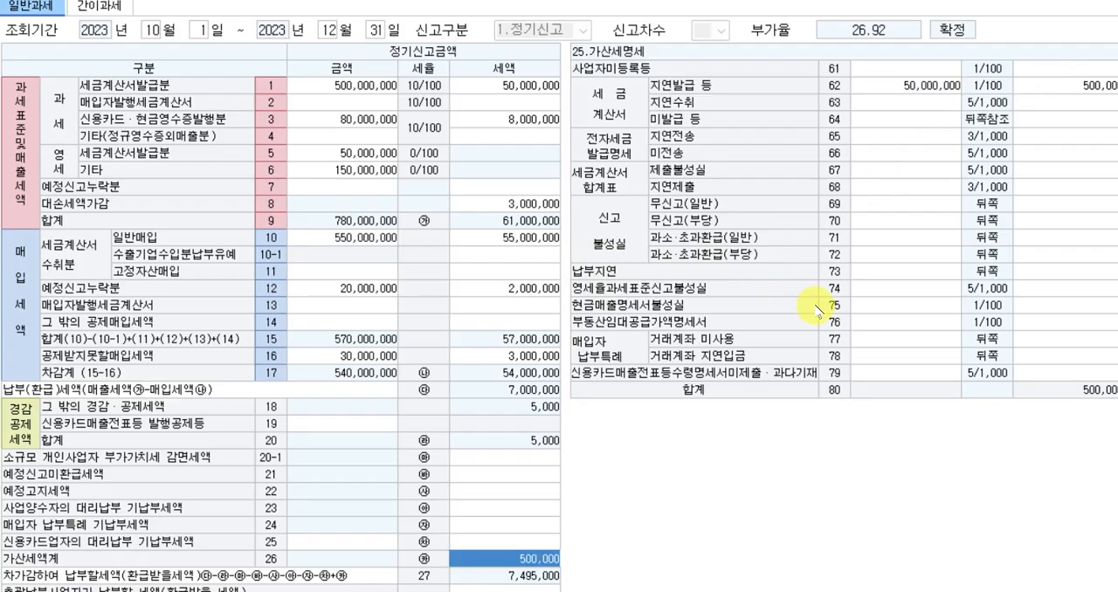
pyautogui.press('Escape')
pyautogui.click(545, 335)
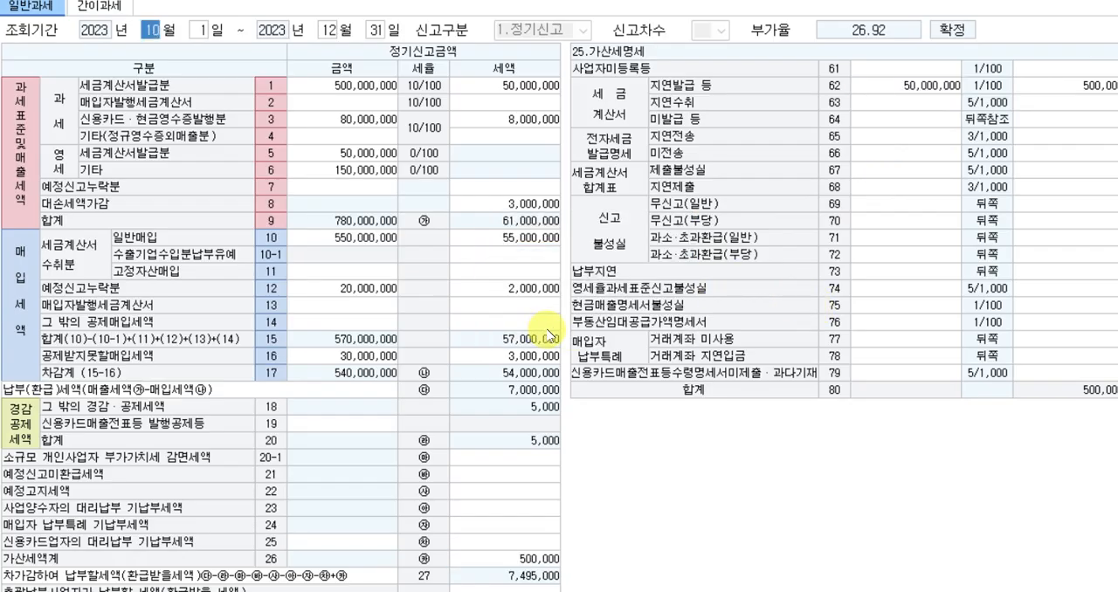
# Switch to the exam document and read 문제4 question [1] on the unused 소모품 at year-end.
pyautogui.hotkey('alt', 'Tab')
pyautogui.scroll(-6, 662, 335)
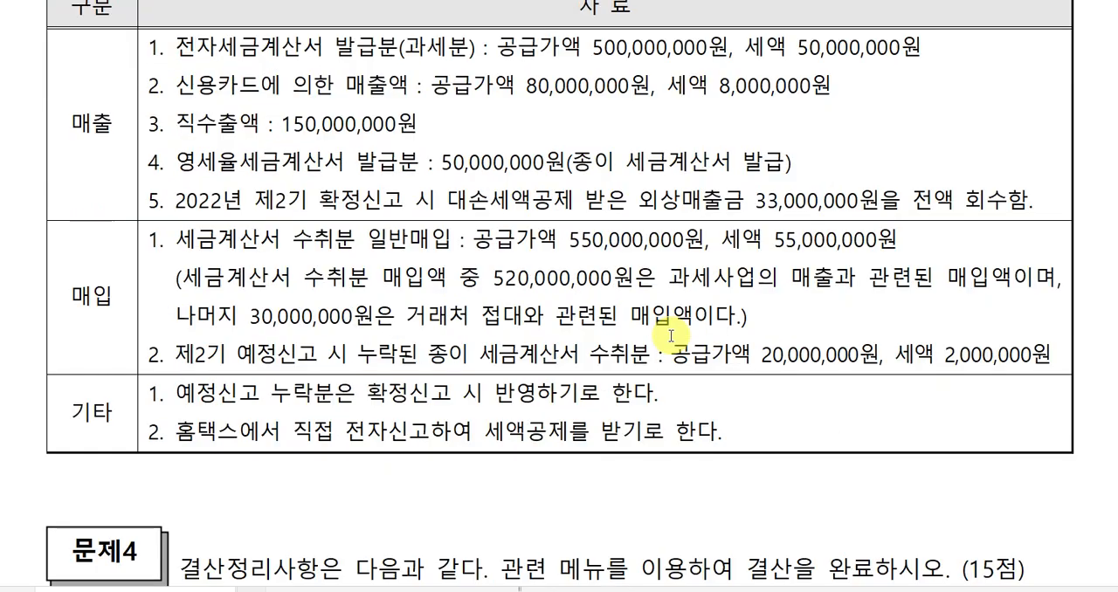
pyautogui.scroll(2, 880, 533)
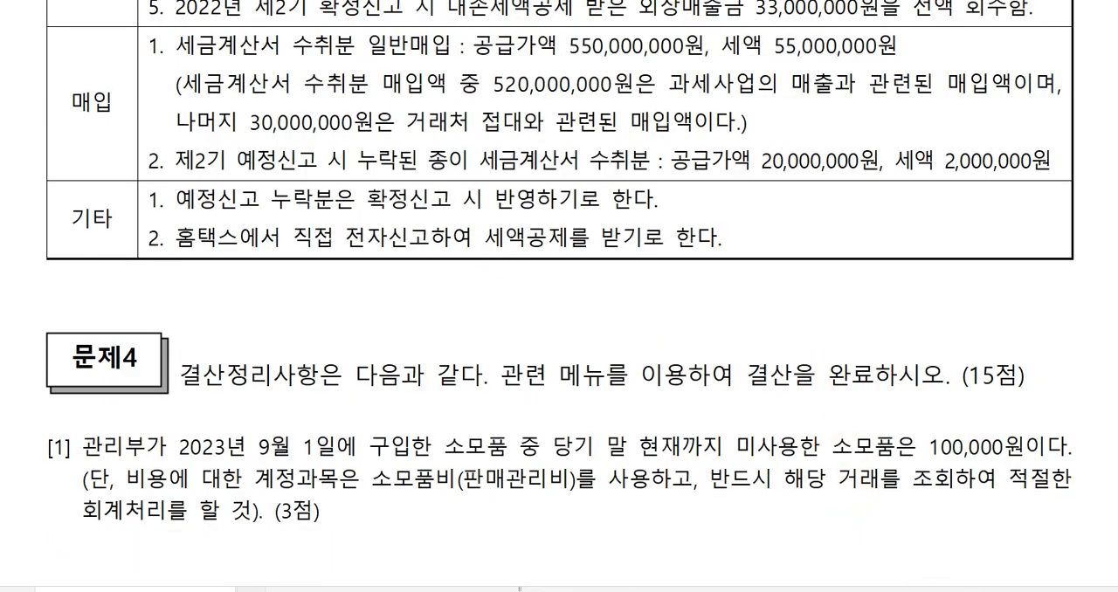
pyautogui.scroll(-4, 879, 533)
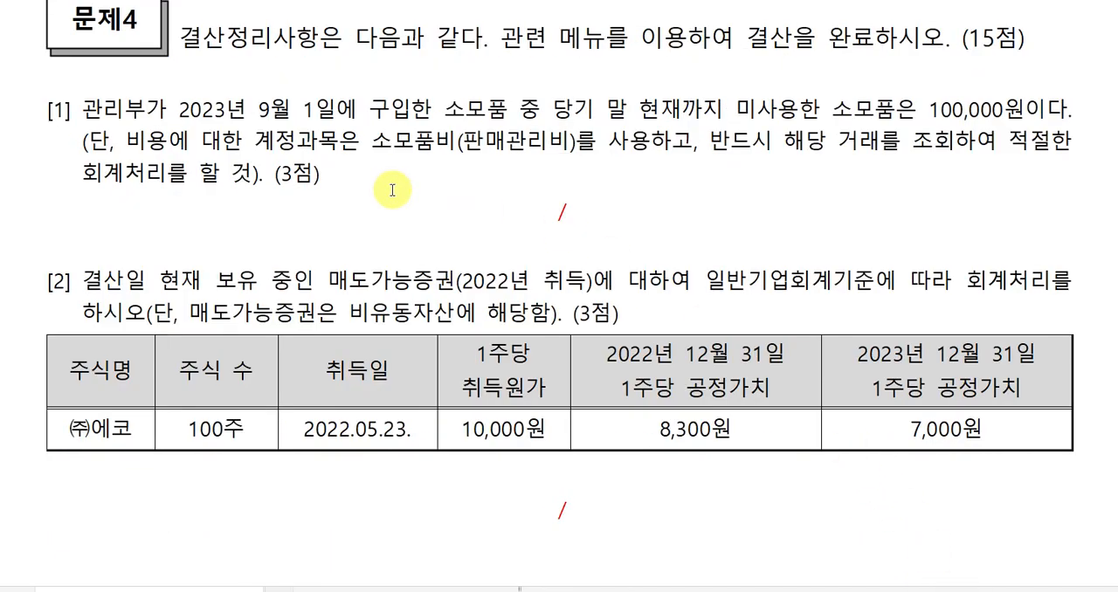
pyautogui.scroll(1, 323, 179)
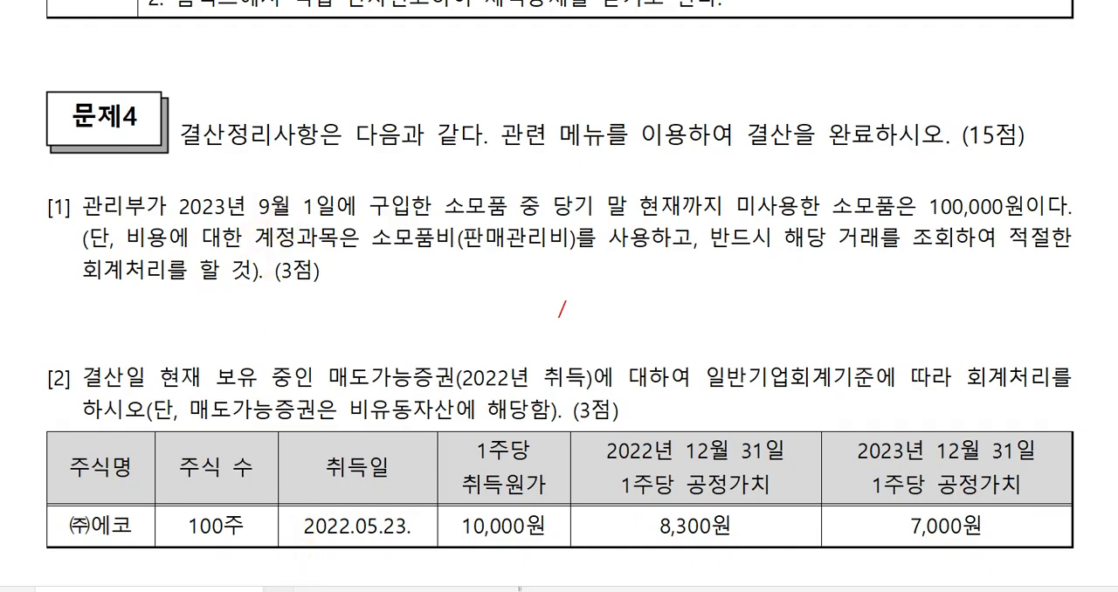
# Look up the 일반전표입력 vouchers of September 1, 2023 in 케이렙 and compare them with question [1].
pyautogui.hotkey('alt', 'Tab')
pyautogui.click(58, 49)
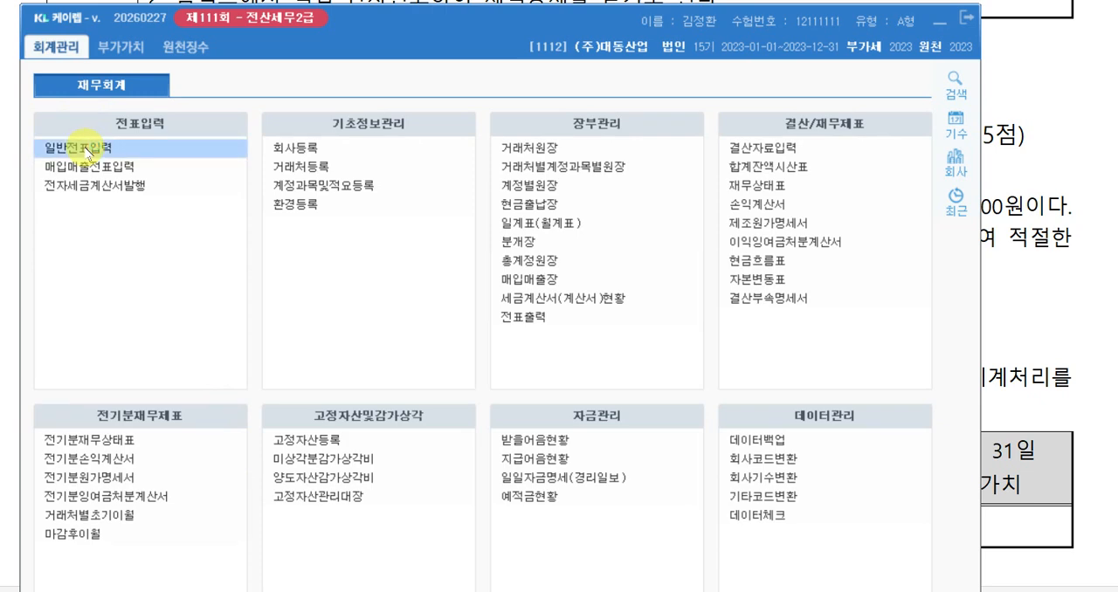
pyautogui.click(175, 162)
pyautogui.write('9')
pyautogui.press('Return')
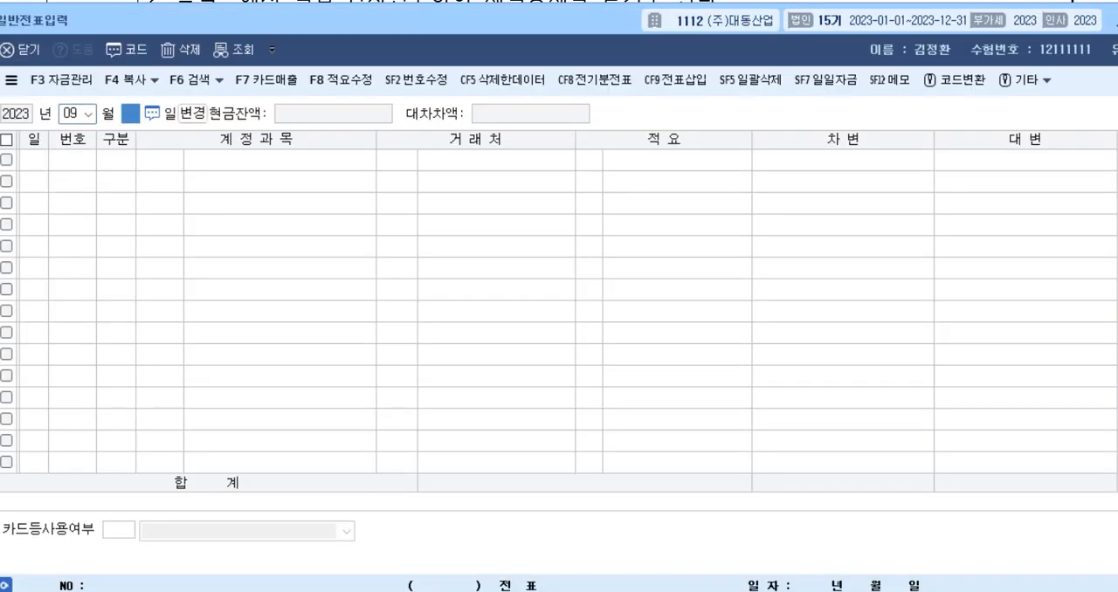
pyautogui.write('1')
pyautogui.press('Return')
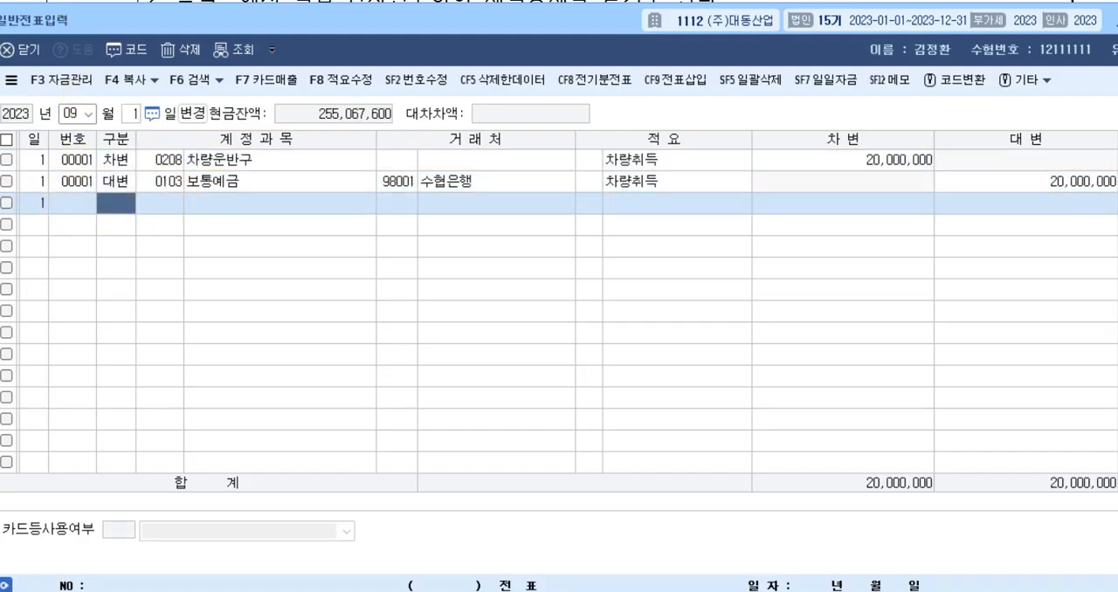
pyautogui.hotkey('alt', 'Tab')
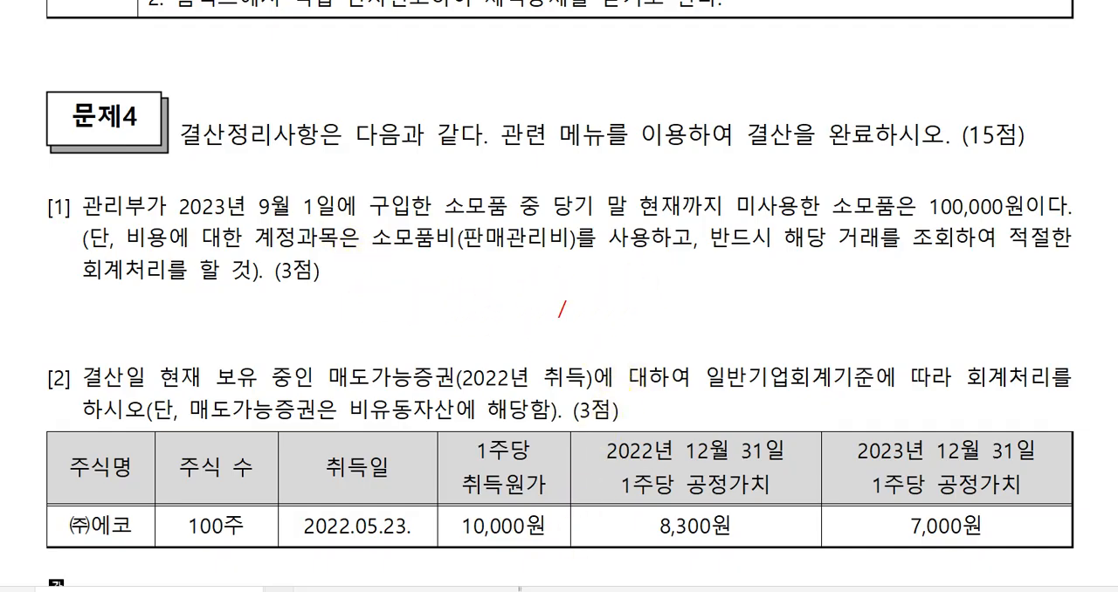
pyautogui.hotkey('alt', 'Tab')
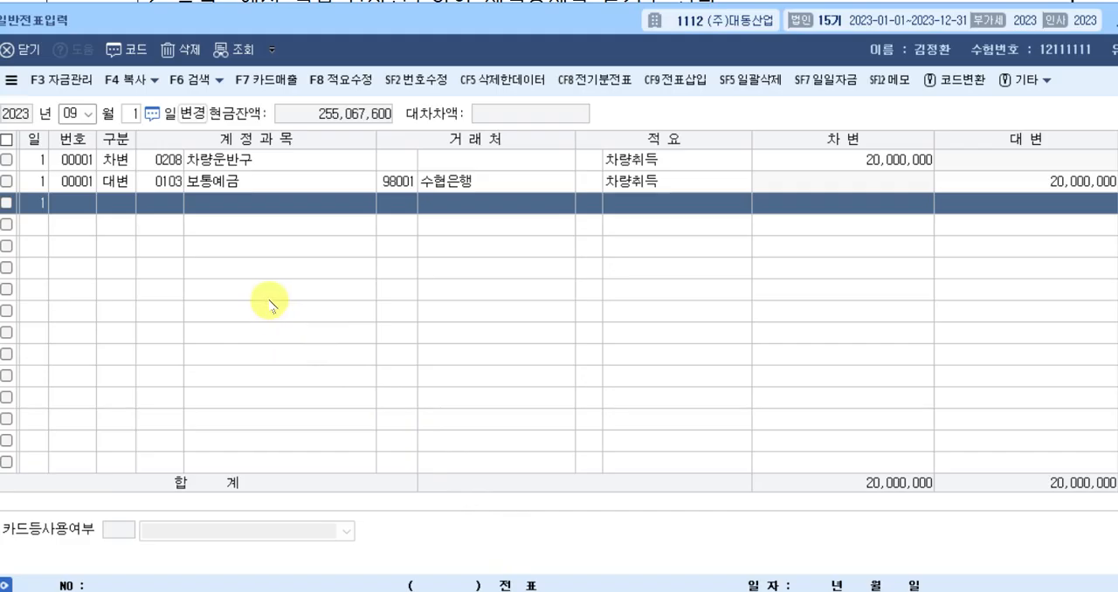
pyautogui.hotkey('alt', 'Tab')
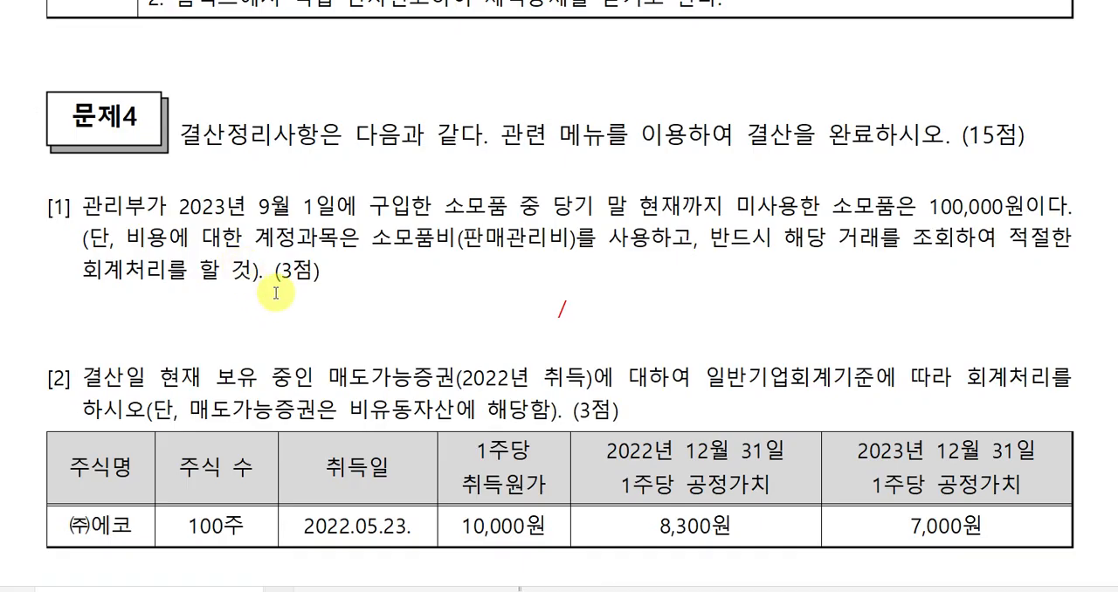
# Look up the 매입매출전표입력 vouchers of September 1, 2023 in 케이렙 and examine the journal entry of the 소모품구입 purchase.
pyautogui.hotkey('alt', 'Tab')
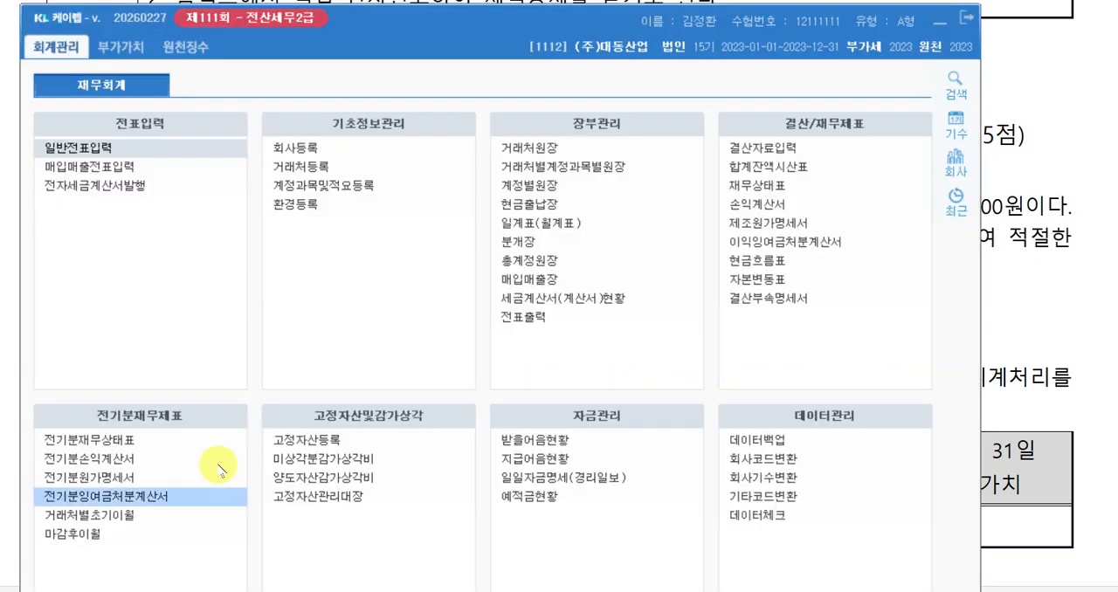
pyautogui.click(122, 173)
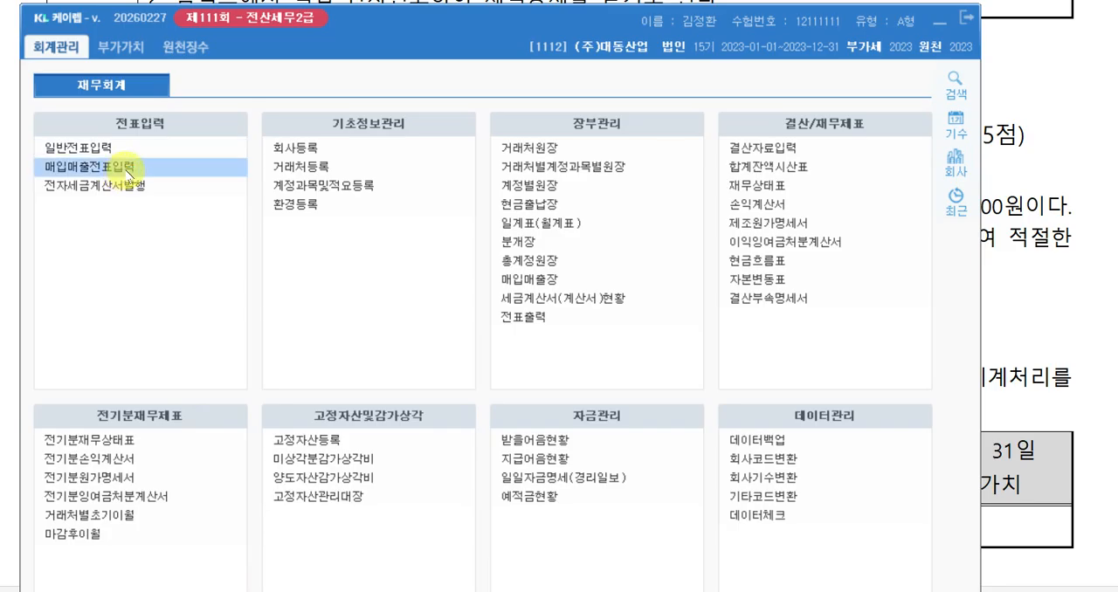
pyautogui.click(151, 168)
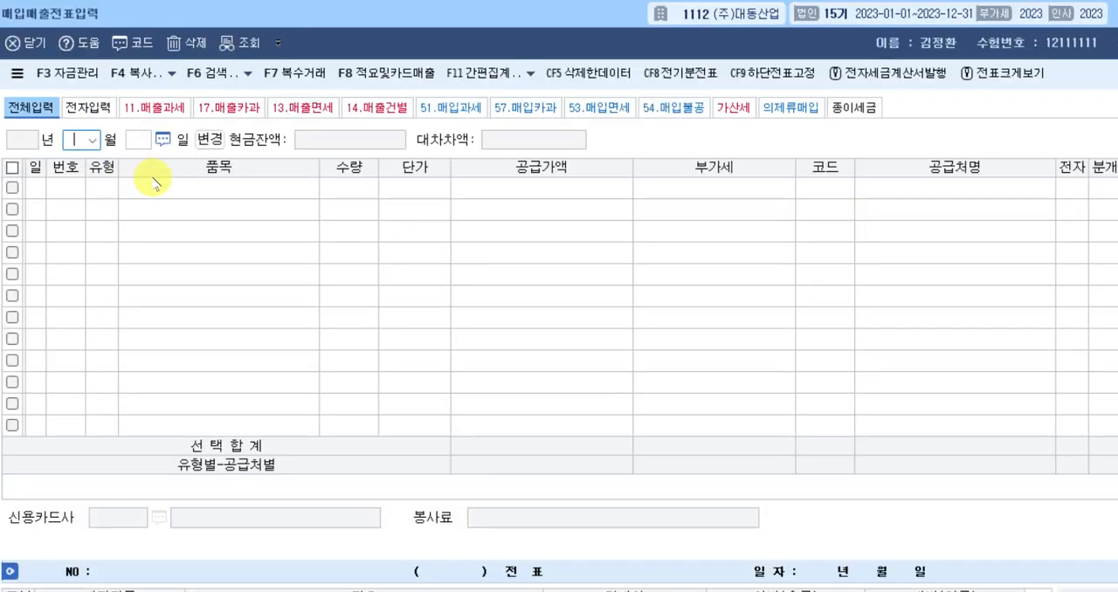
pyautogui.write('09')
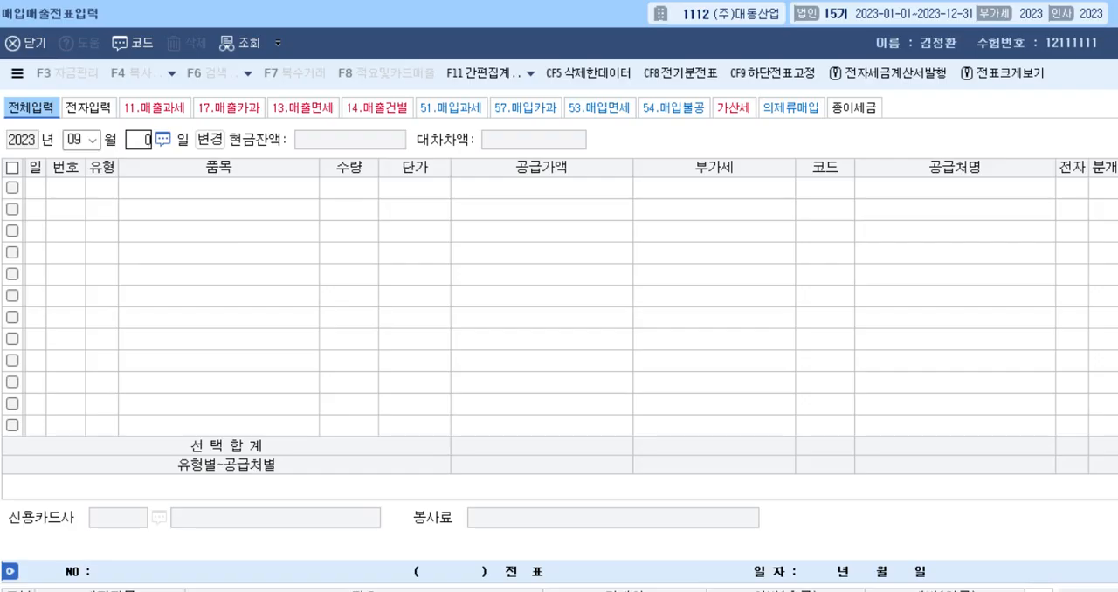
pyautogui.write('1')
pyautogui.press('Return')
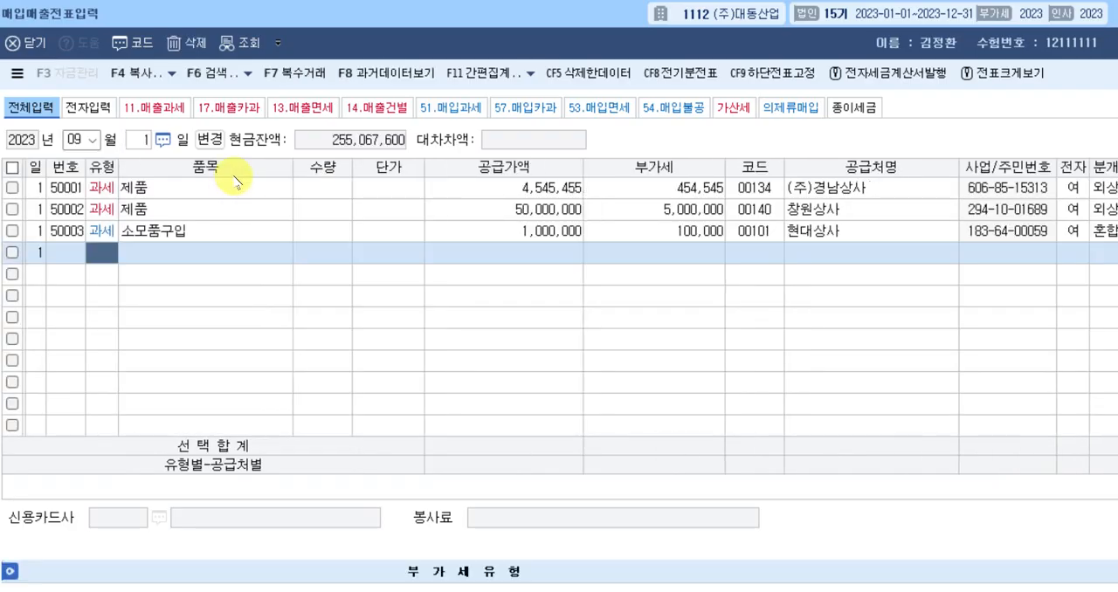
pyautogui.click(185, 236)
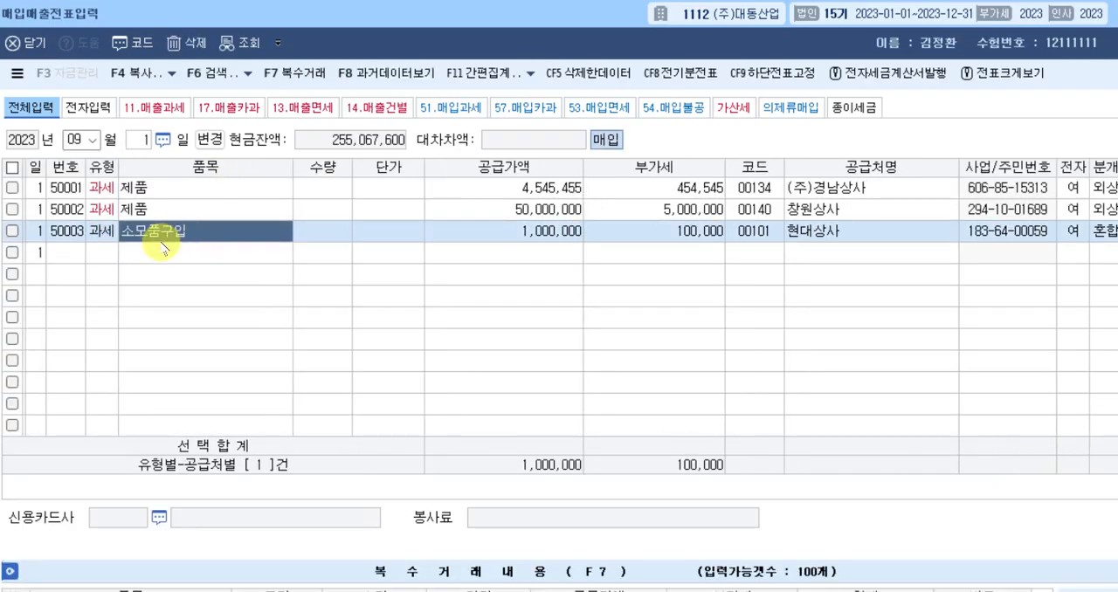
pyautogui.click(457, 229)
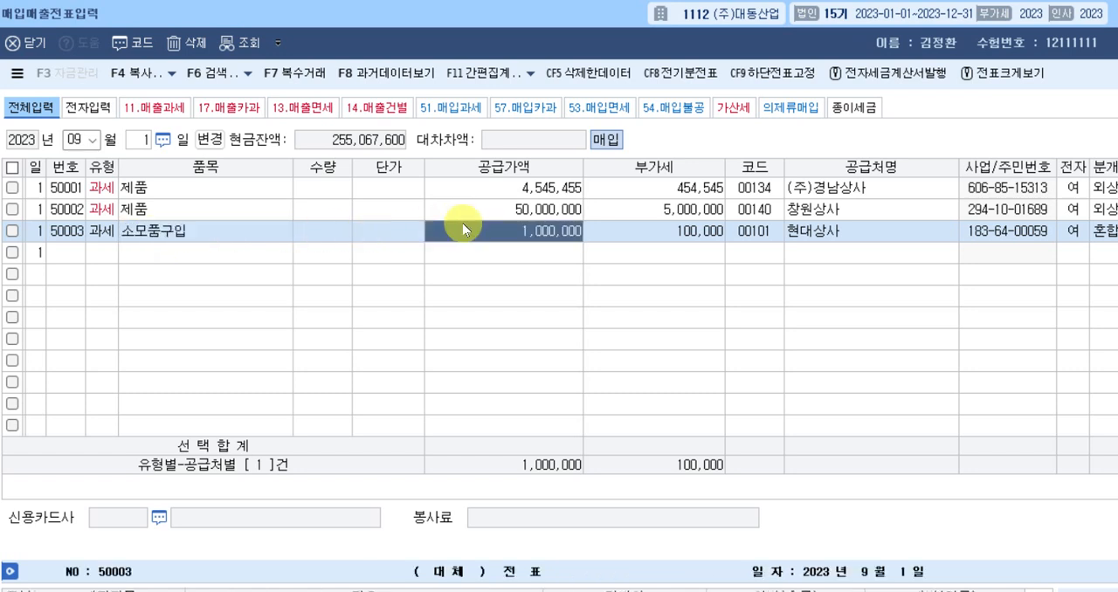
pyautogui.click(1099, 233)
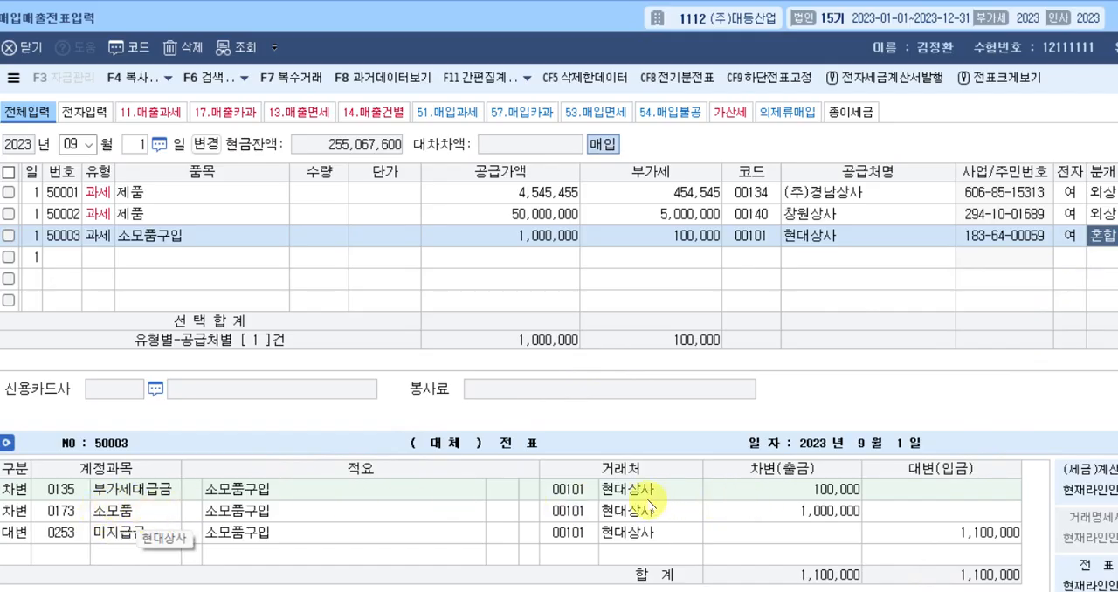
# In the exam document, write 소모품비 as the debit and 소모품 as the credit account in the answer table under question [1].
pyautogui.hotkey('alt', 'Tab')
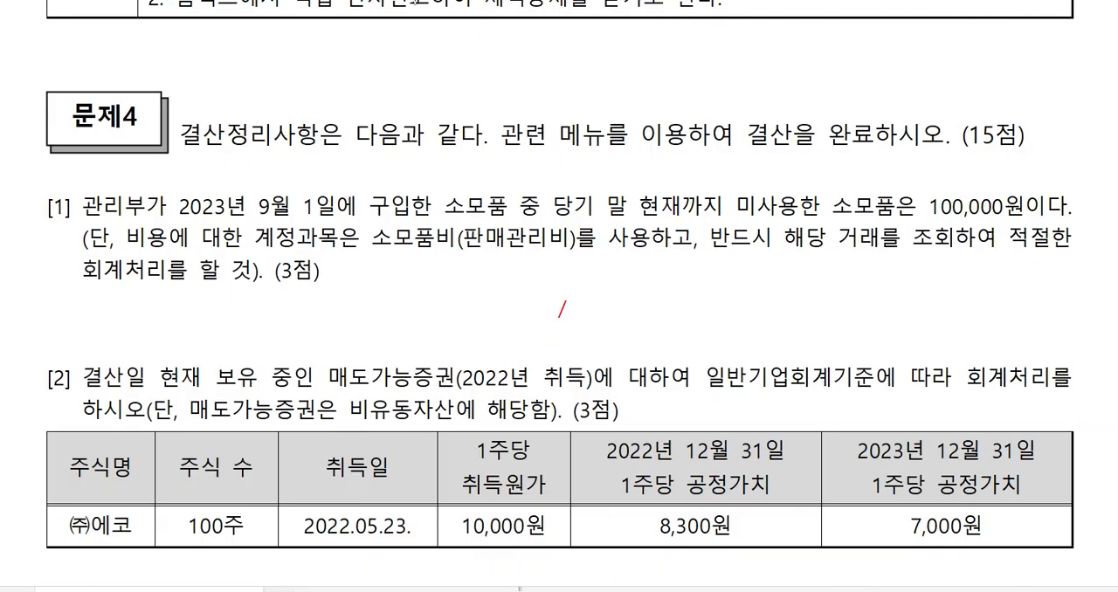
pyautogui.click(295, 320)
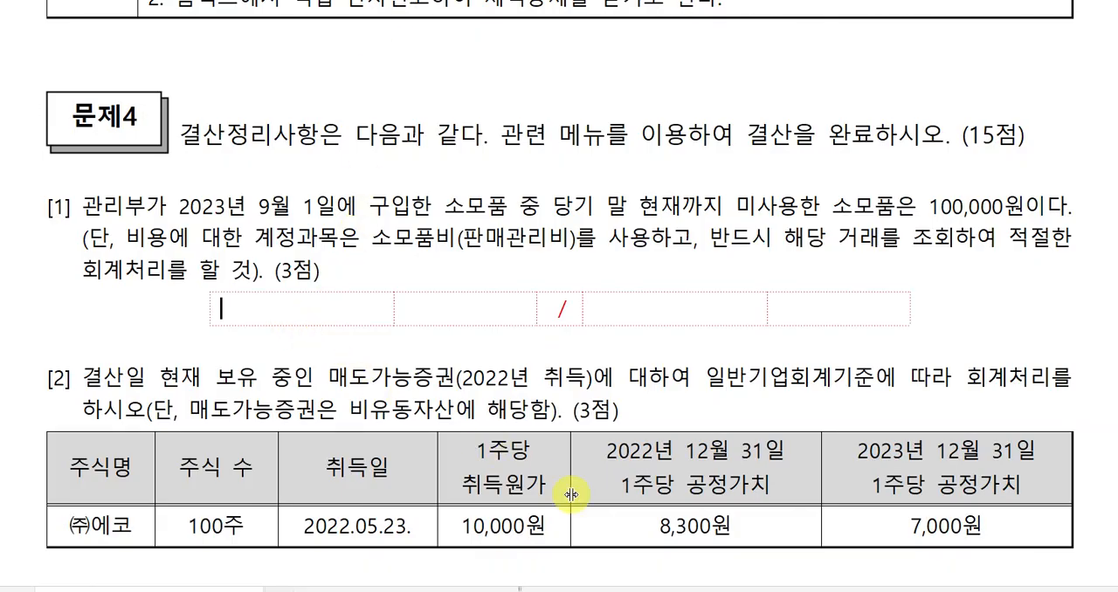
pyautogui.write('솟')
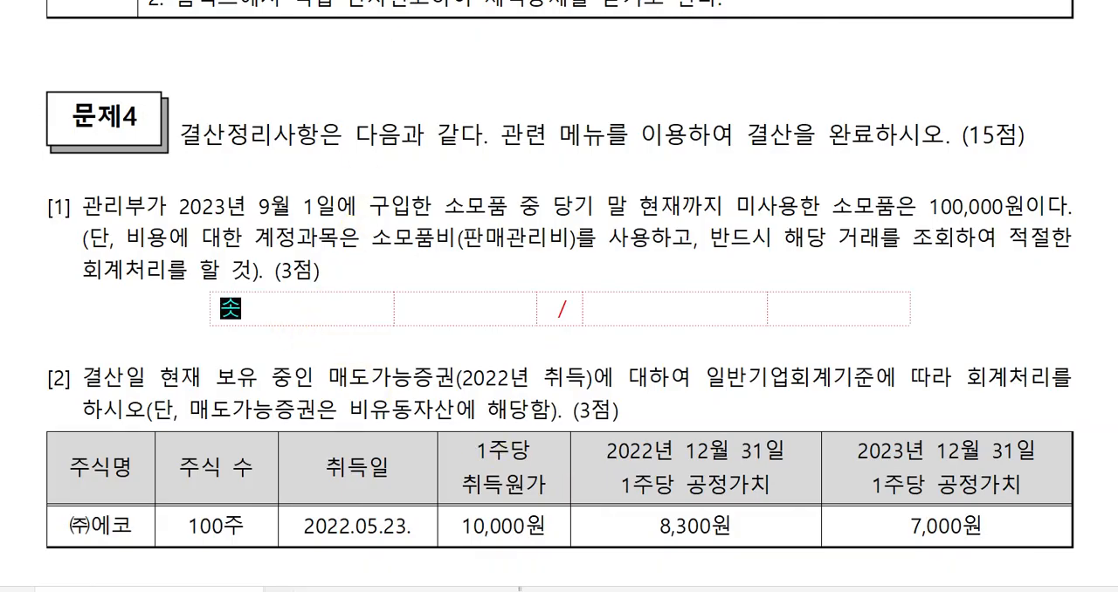
pyautogui.write('ㅗ')
pyautogui.press('BackSpace')
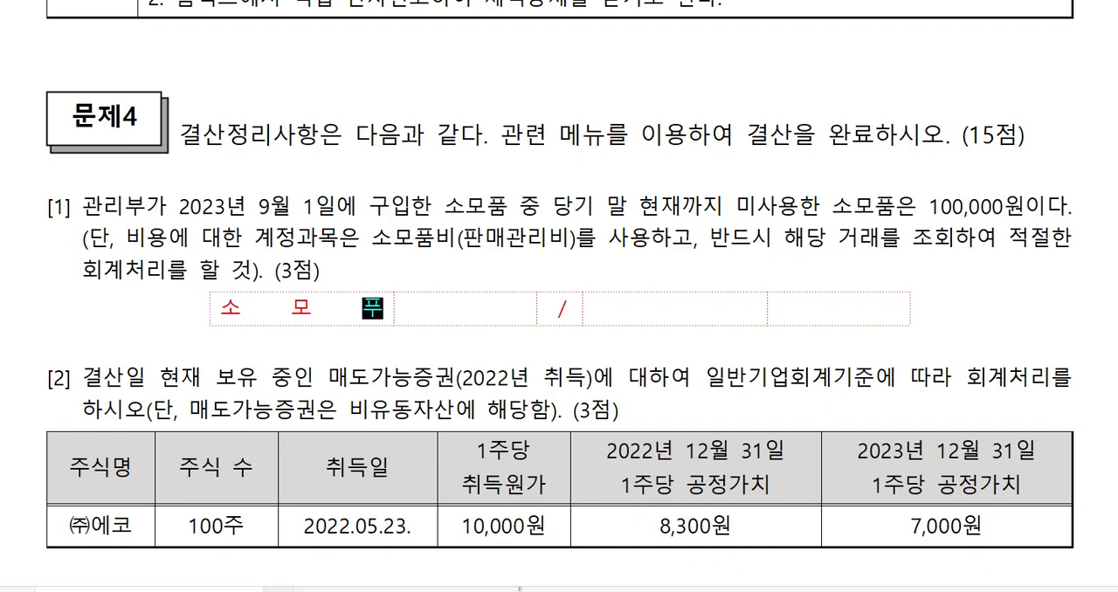
pyautogui.write('모품비')
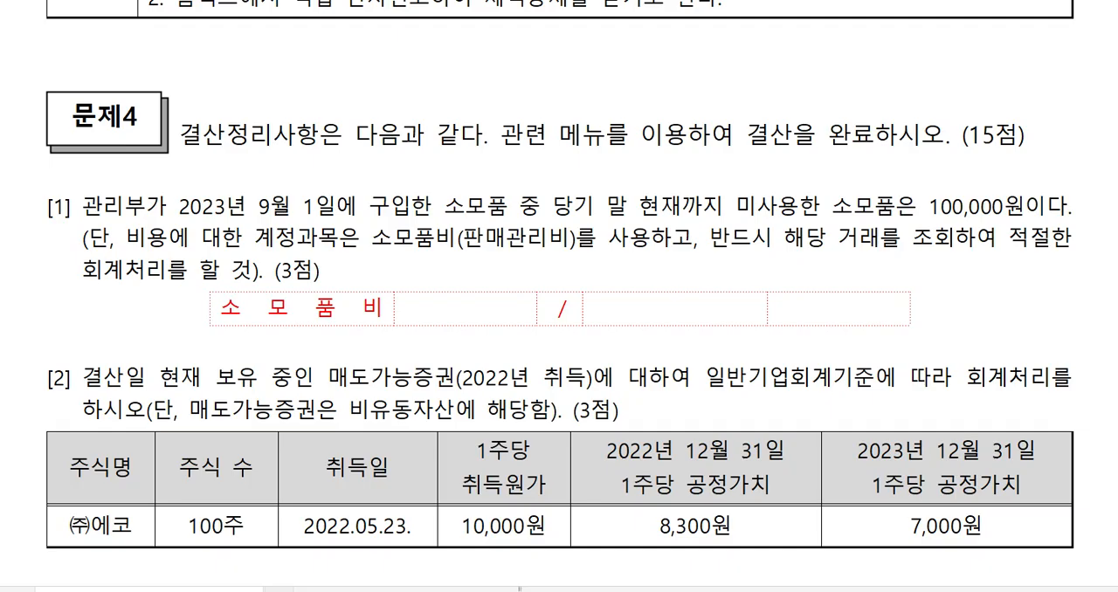
pyautogui.write('ㅅㅗ모')
pyautogui.click(298, 307)
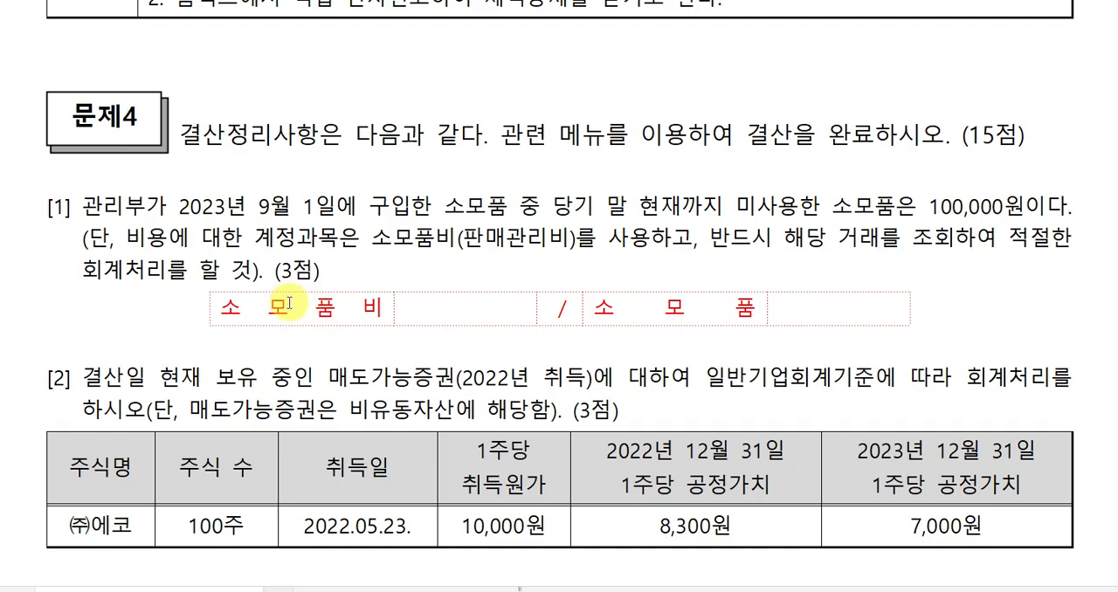
# In the answer table under question [1], enter 900,000 as both the 소모품비 debit amount and the 소모품 credit amount.
pyautogui.click(431, 309)
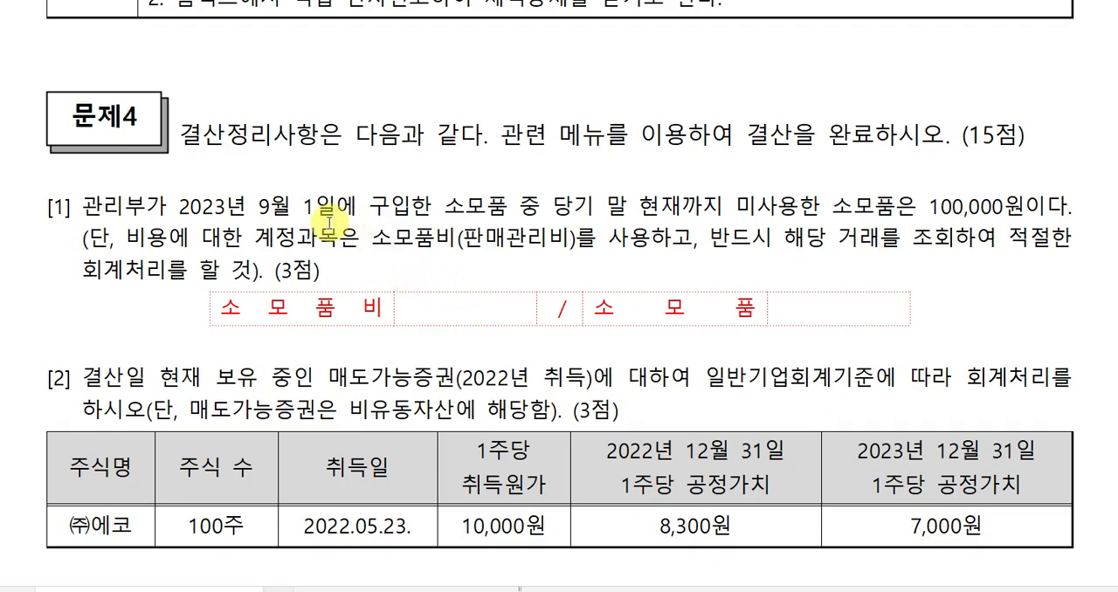
pyautogui.click(930, 207)
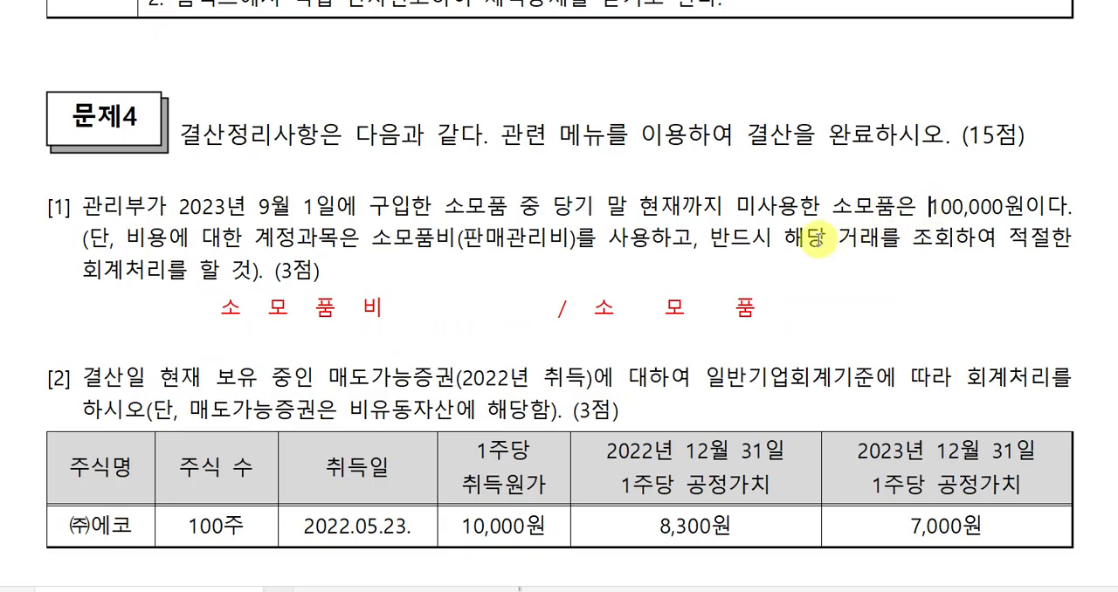
pyautogui.click(447, 307)
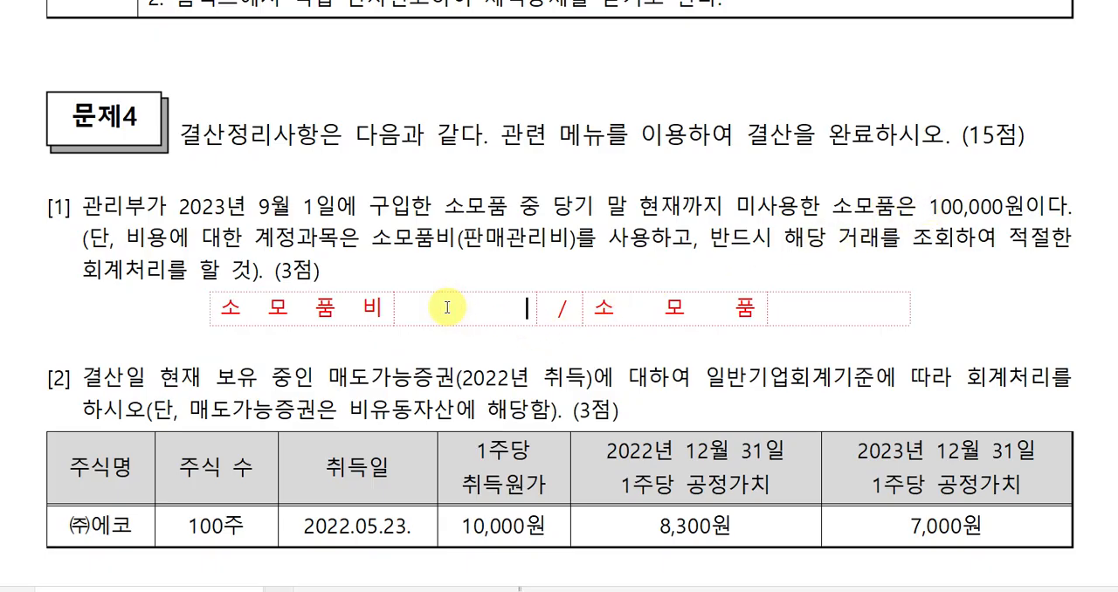
pyautogui.write('900,')
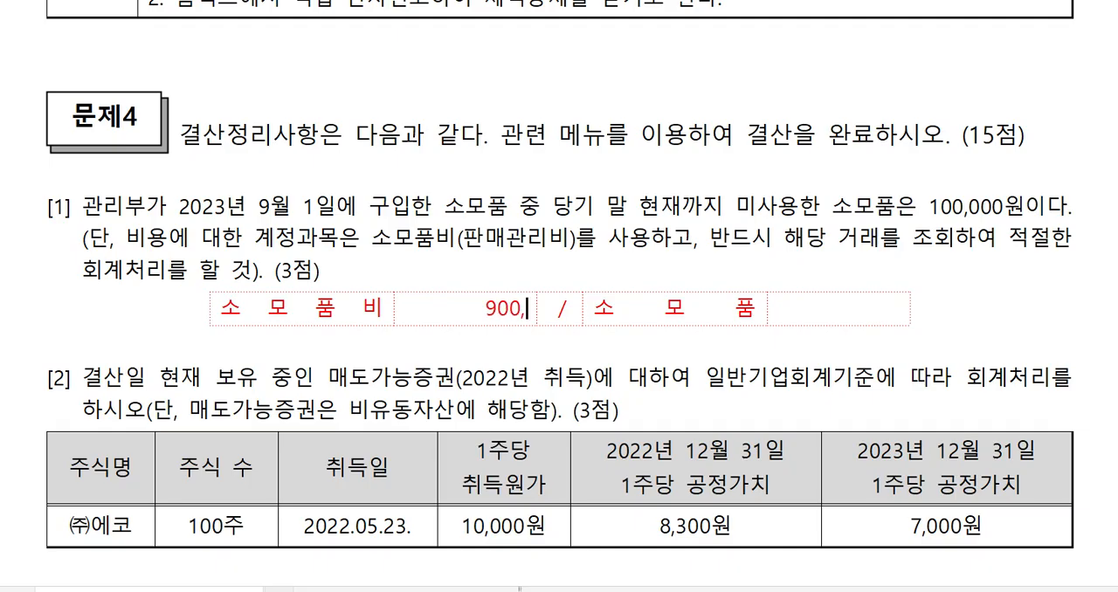
pyautogui.write('000')
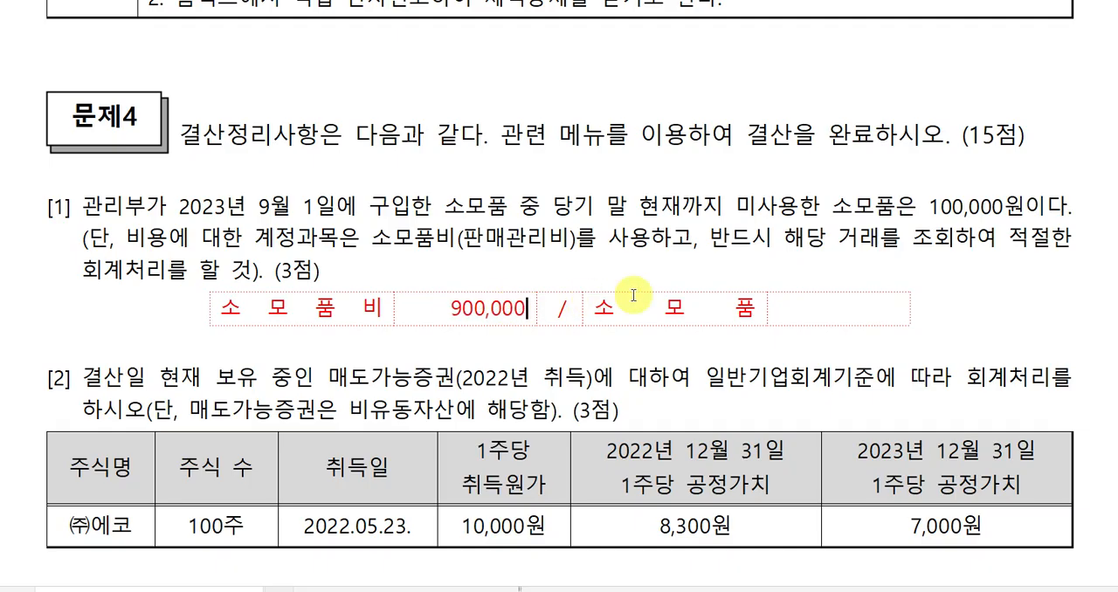
pyautogui.click(815, 309)
pyautogui.write('900')
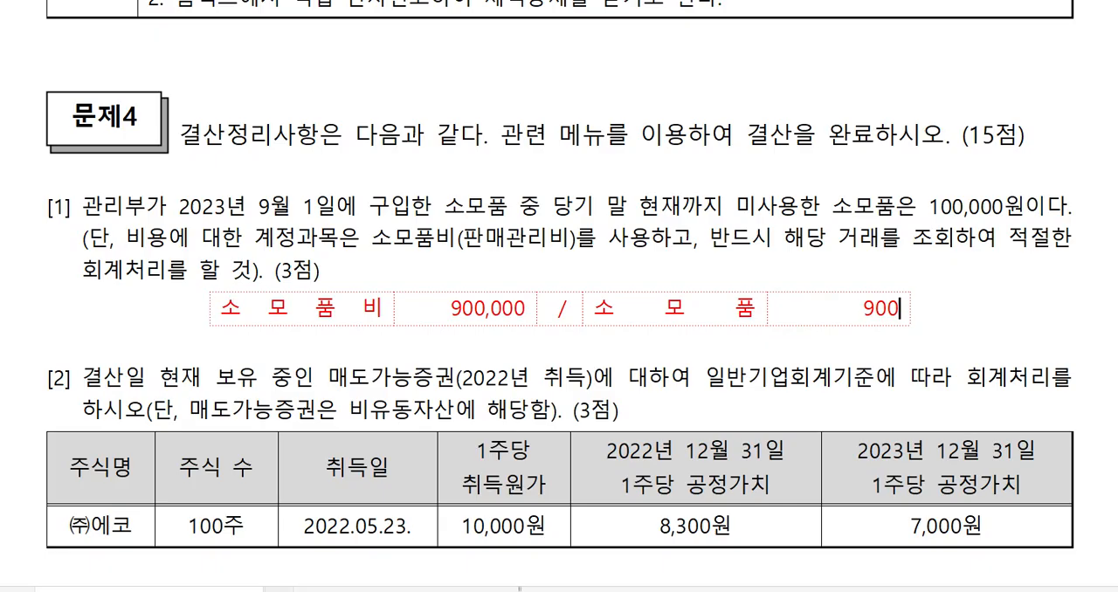
pyautogui.write(',0')
pyautogui.press('BackSpace')
pyautogui.write(',')
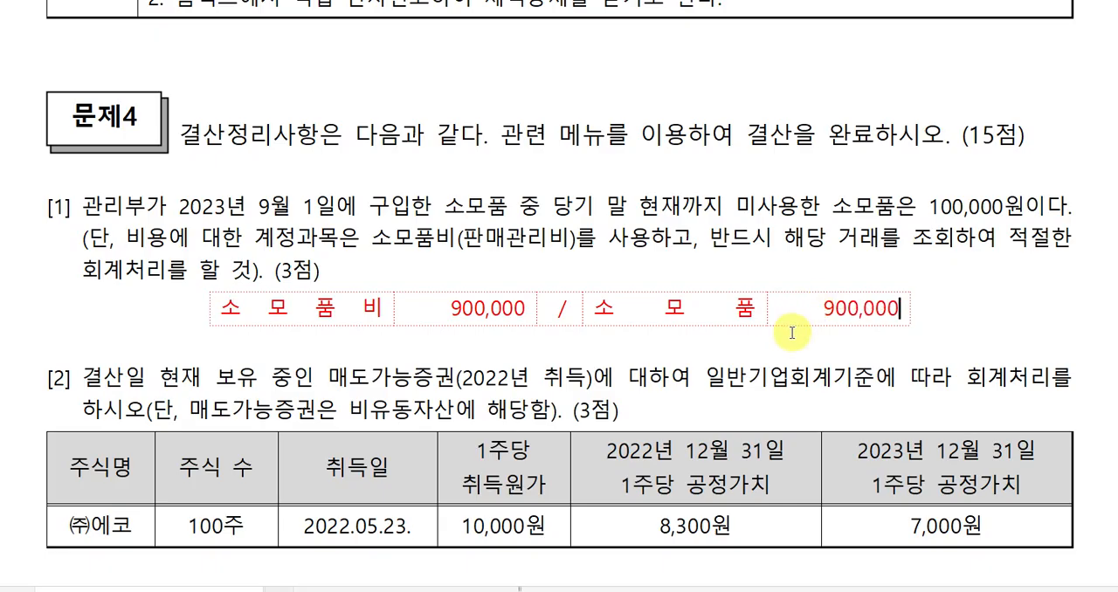
# On the blank line below the securities table of question [2], write the calculation 100주X1,700 = 170,000.
pyautogui.scroll(-3, 545, 347)
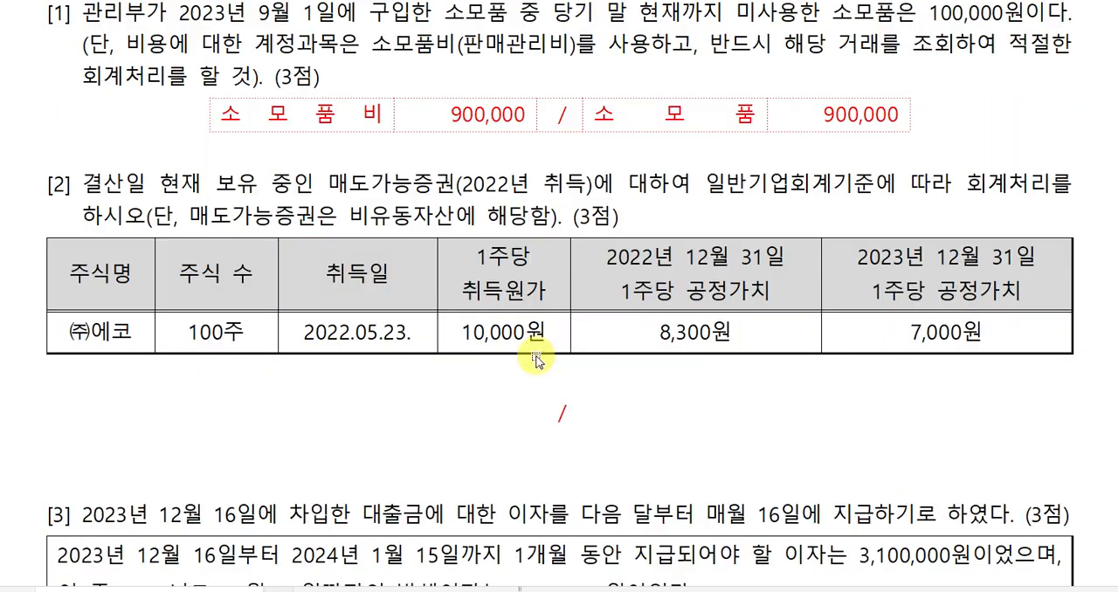
pyautogui.click(529, 377)
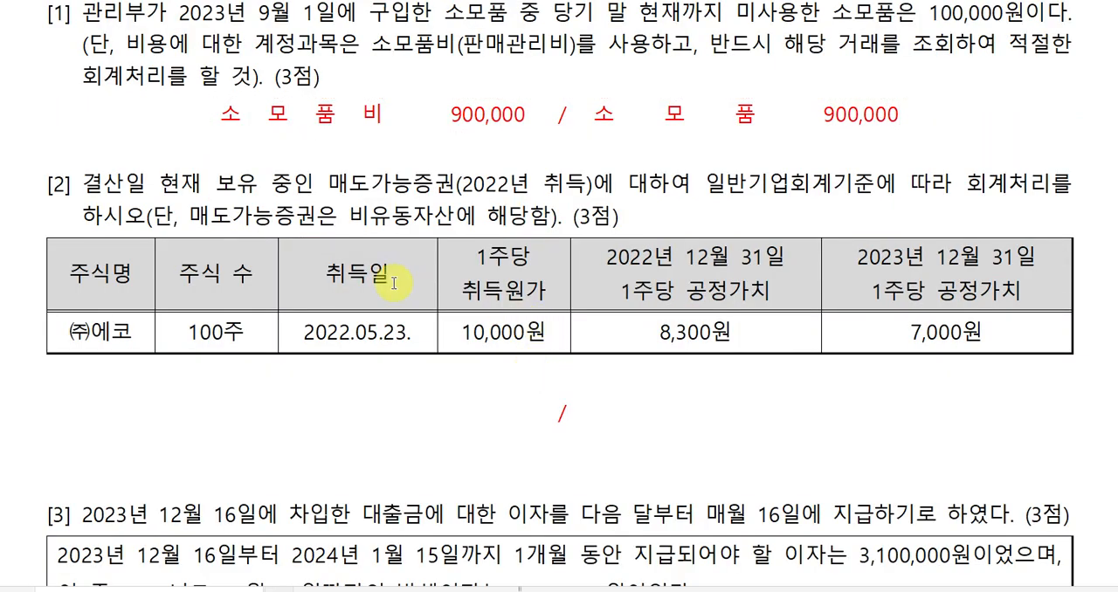
pyautogui.moveTo(329, 186); pyautogui.dragTo(456, 186)
pyautogui.click(489, 370)
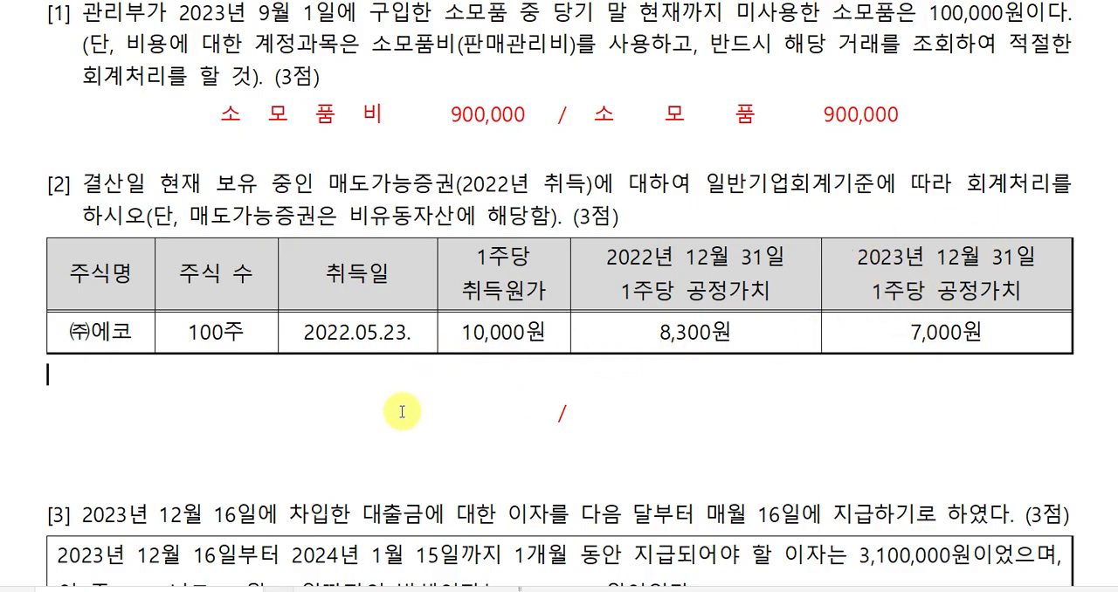
pyautogui.click(243, 387)
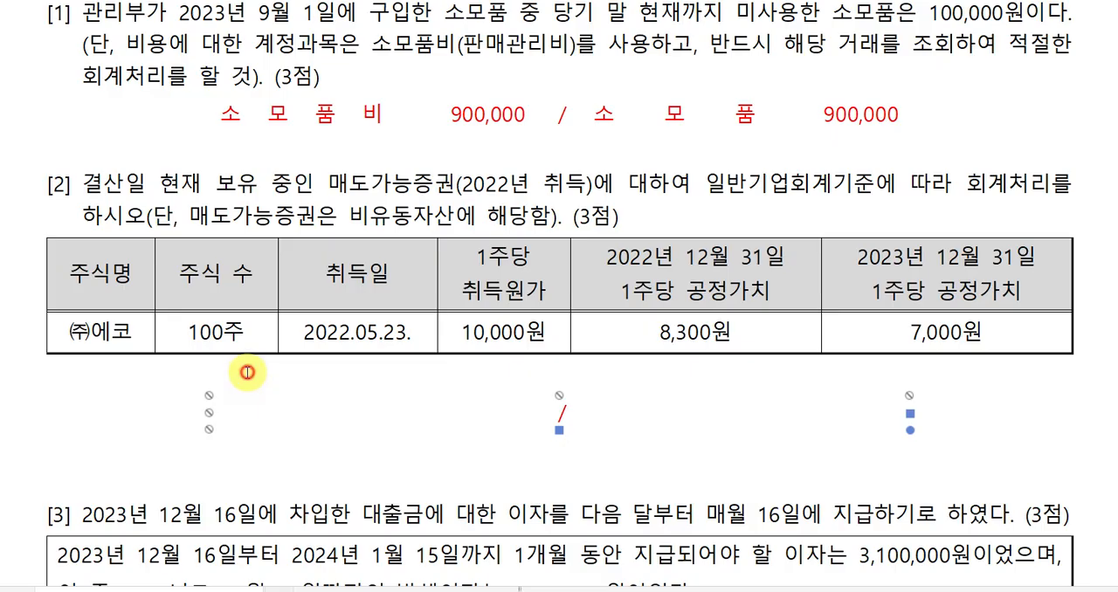
pyautogui.click(247, 372)
pyautogui.write('100주')
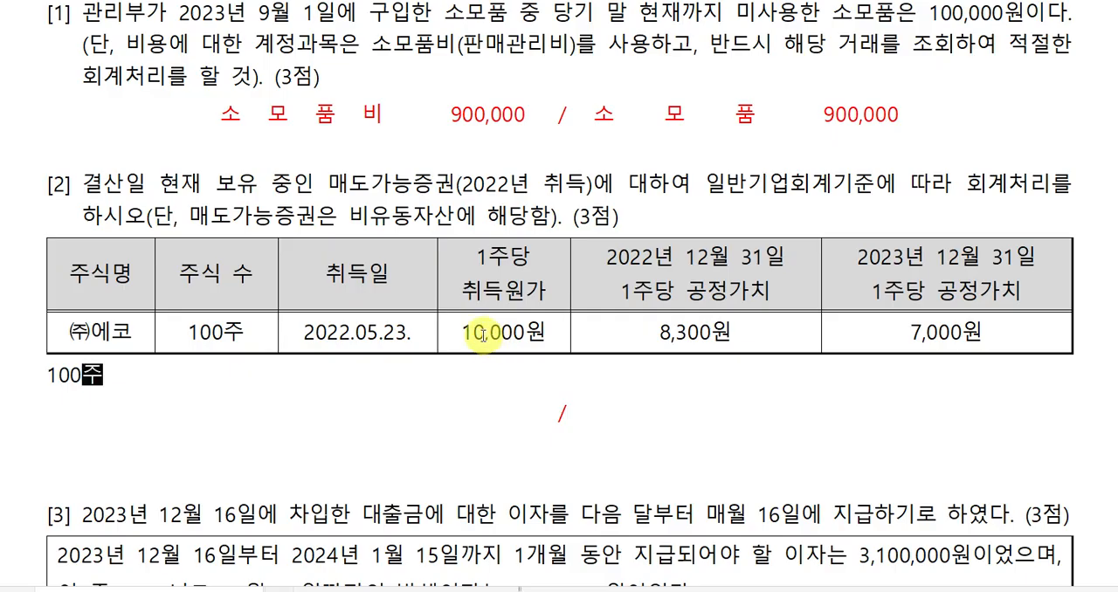
pyautogui.hotkey('shift', 'Left')
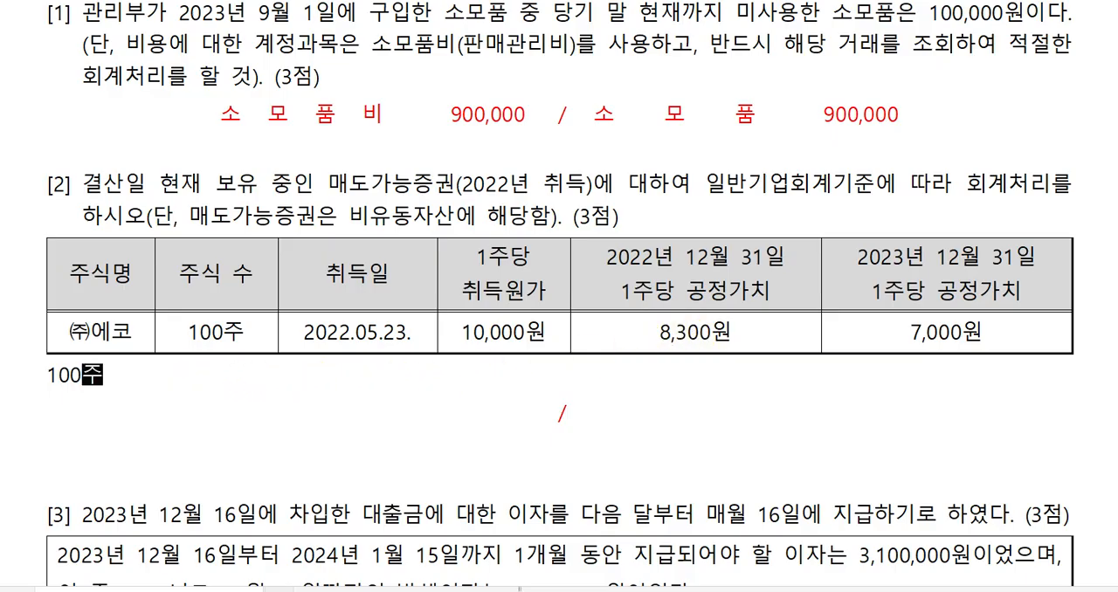
pyautogui.write('X')
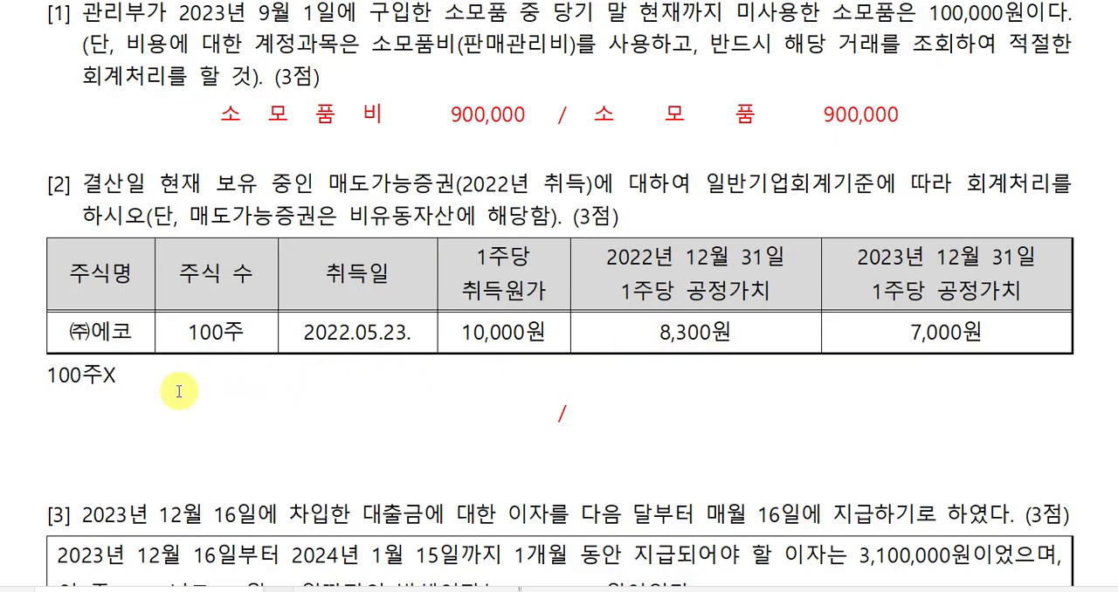
pyautogui.write('1,700  =  170,000')
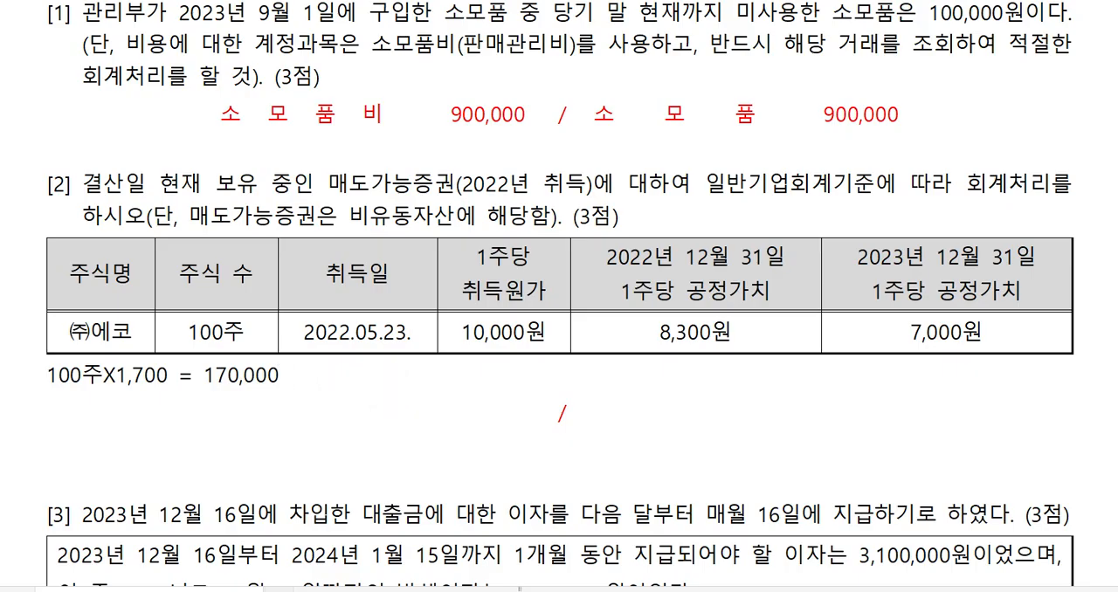
# On the same line after the calculation, add the date 2022/12/31 and the debit 매도가능증권평가손실 170,000.
pyautogui.write('2022/12/31')
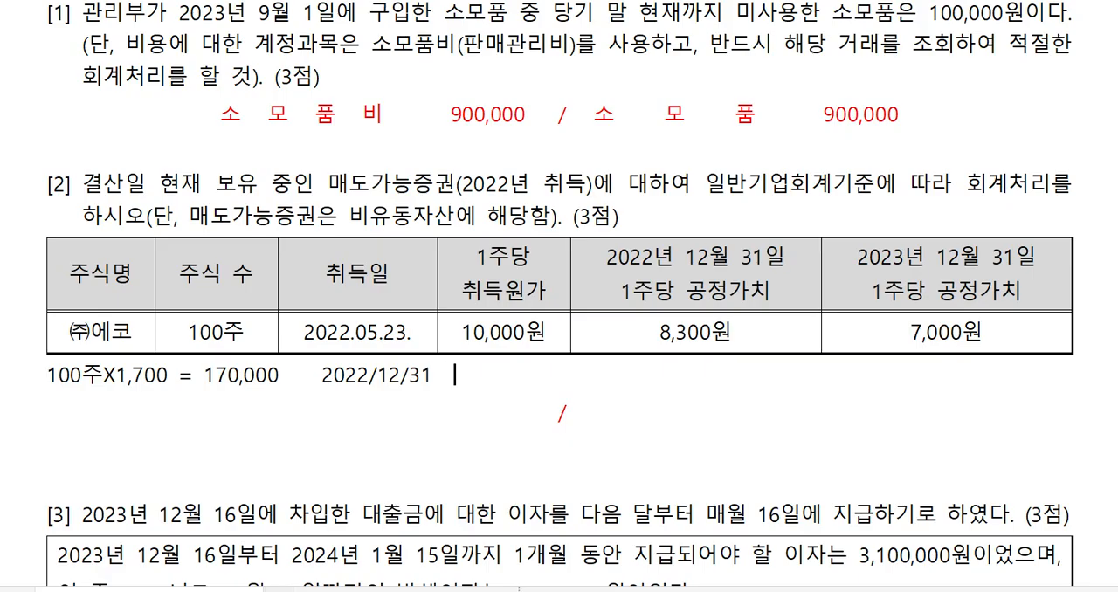
pyautogui.write('ao매도')
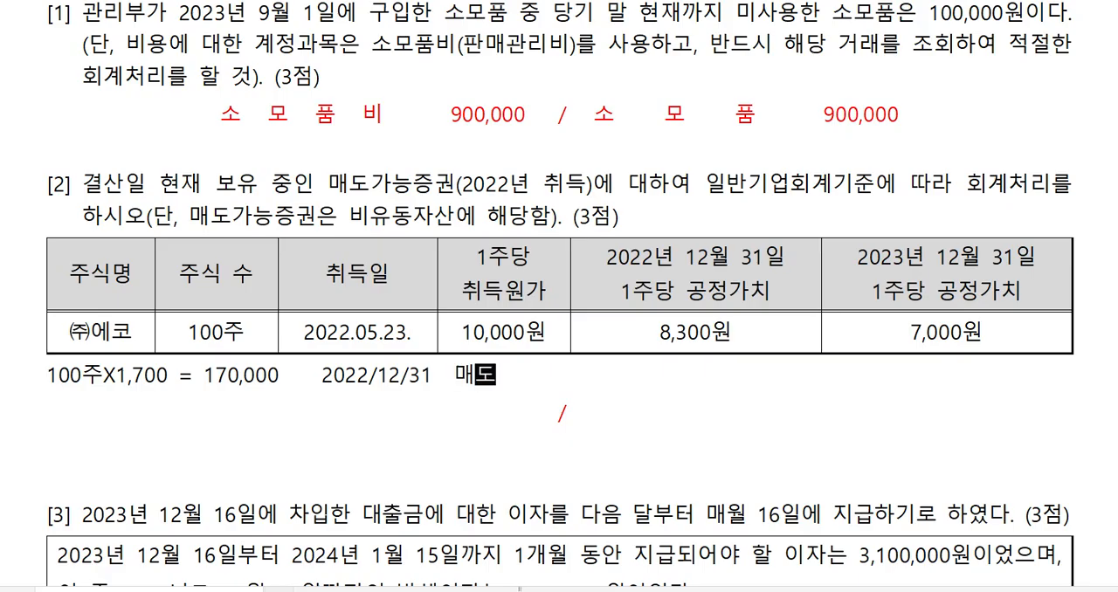
pyautogui.write('가능즈구')
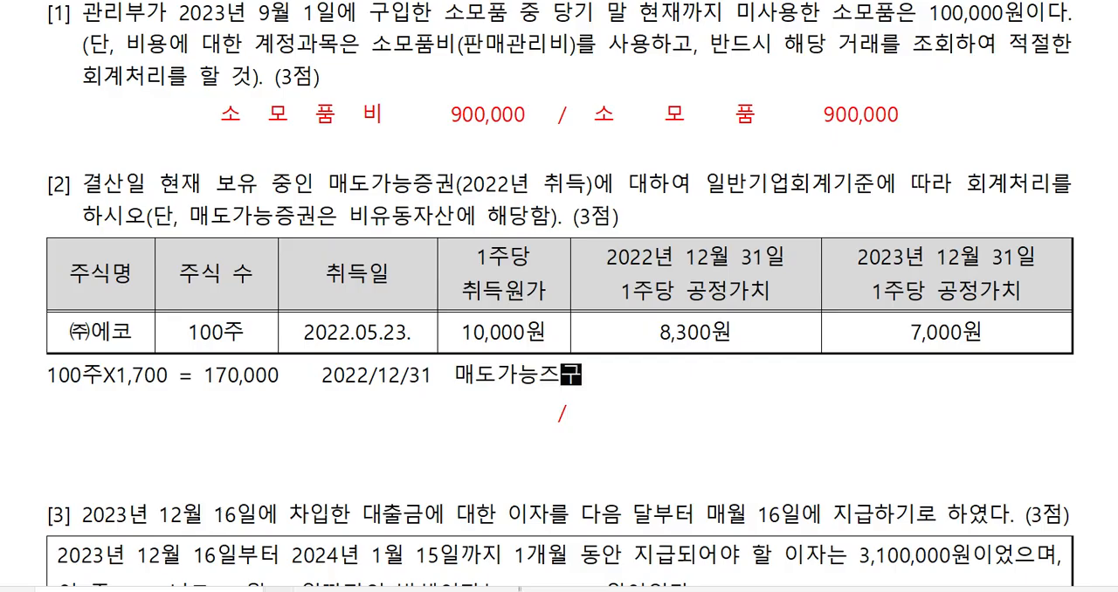
pyautogui.press('BackSpace')
pyautogui.press('BackSpace')
pyautogui.press('BackSpace')
pyautogui.press('BackSpace')
pyautogui.press('BackSpace')
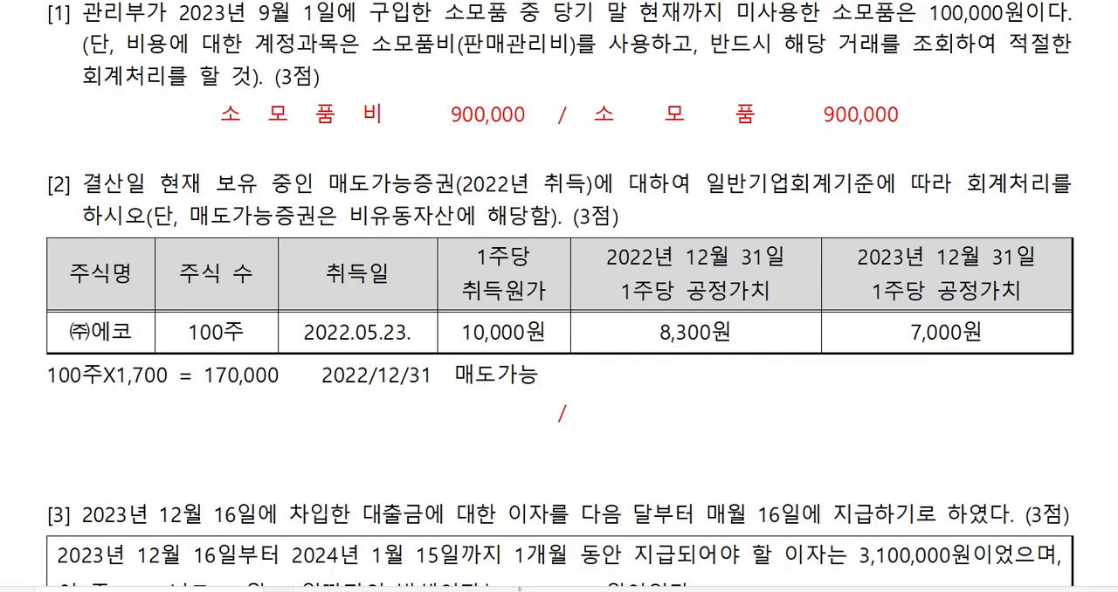
pyautogui.write('증ㄱ')
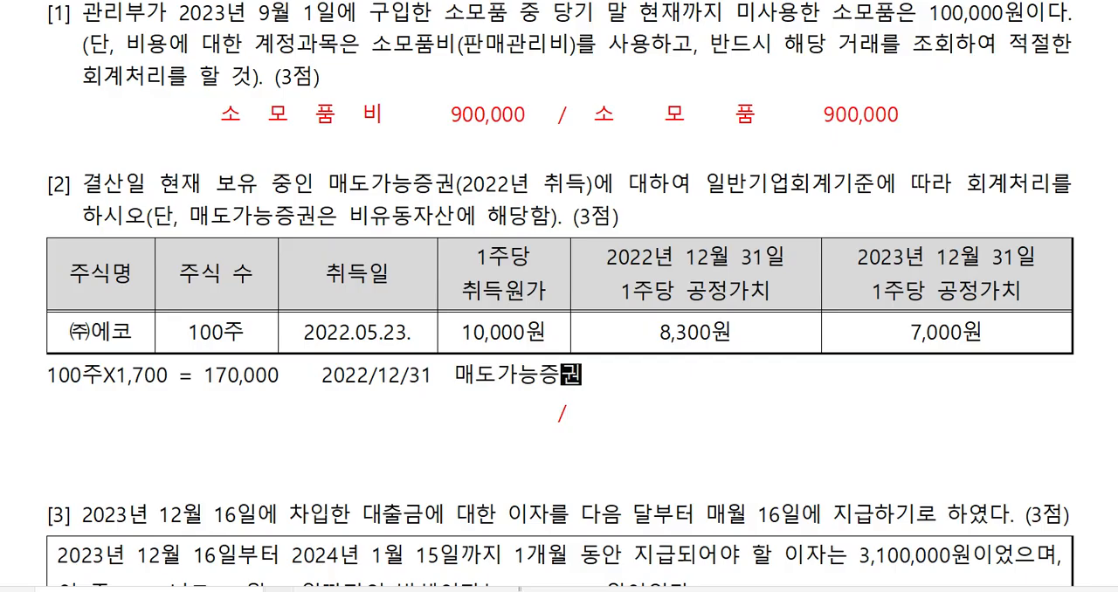
pyautogui.write('평가손')
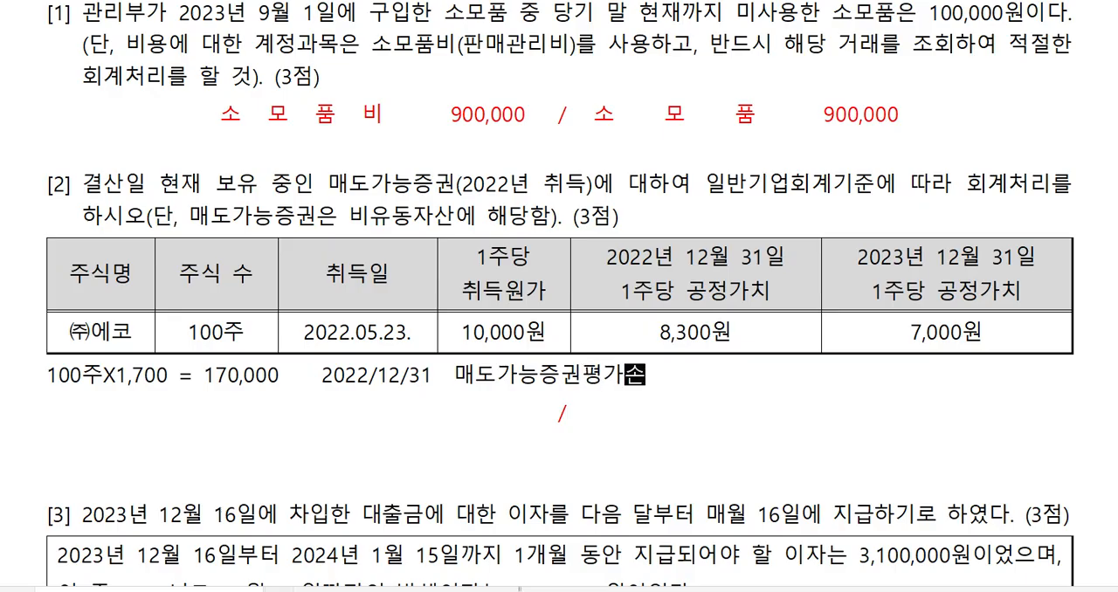
pyautogui.write('실 170')
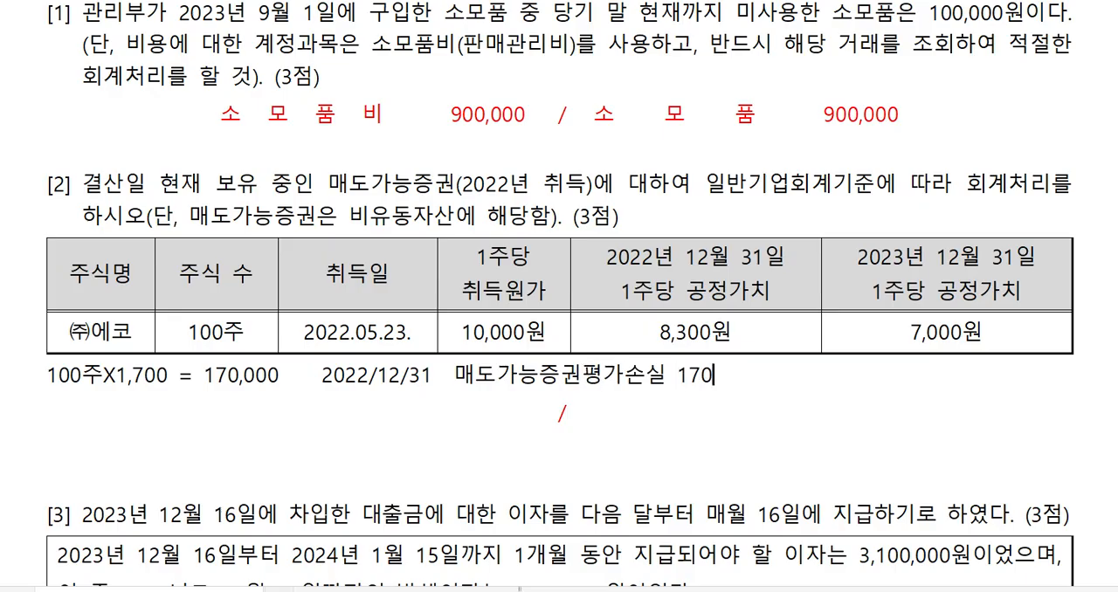
pyautogui.write(',000 / 매도간으')
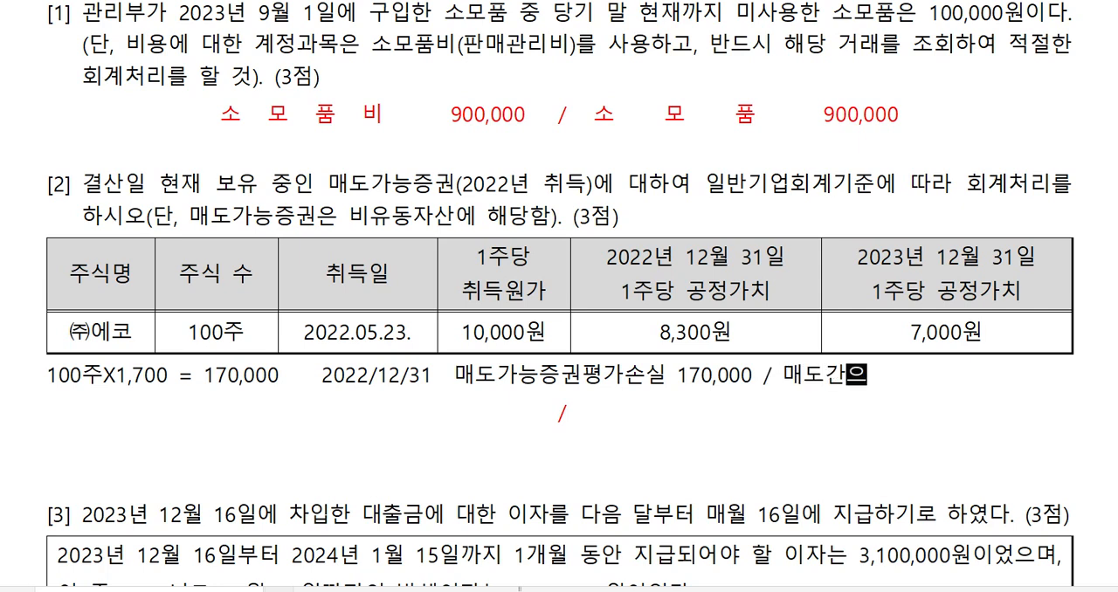
# Complete the 2022/12/31 entry with the credit / 매도가능증권 170,000 and color the whole line red.
pyautogui.press('BackSpace')
pyautogui.press('BackSpace')
pyautogui.press('BackSpace')
pyautogui.write('가능ㄱ')
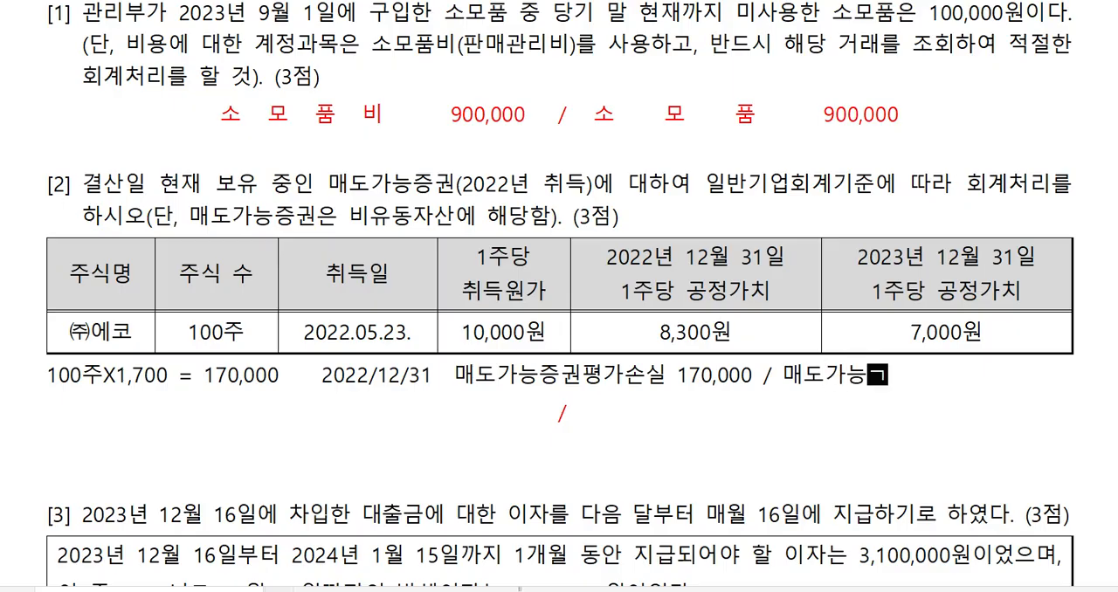
pyautogui.press('BackSpace')
pyautogui.write('즈ㅇㄱ')
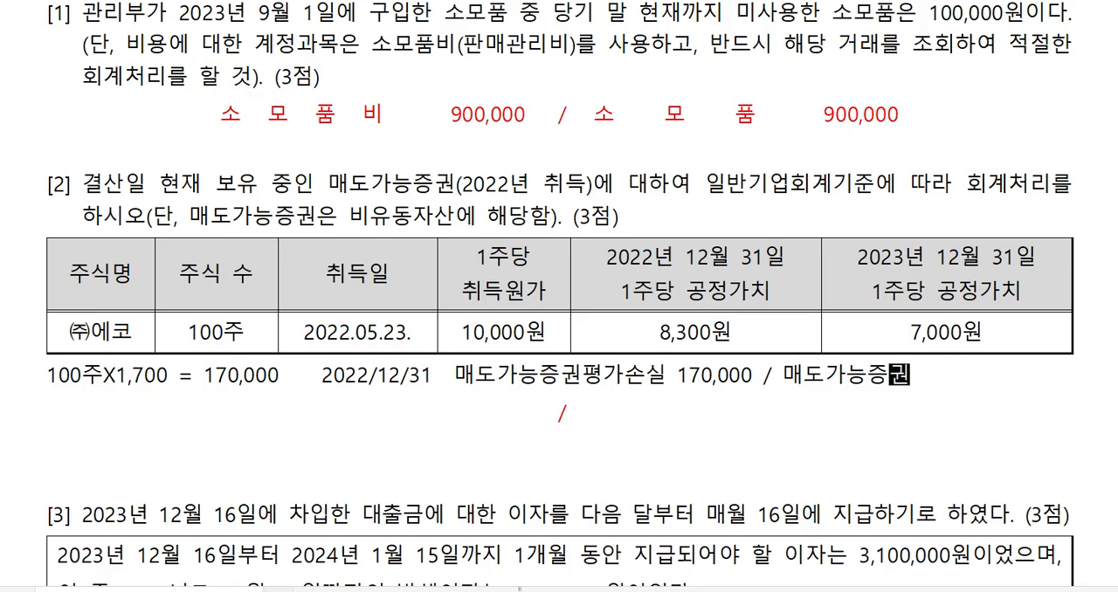
pyautogui.write(' 170')
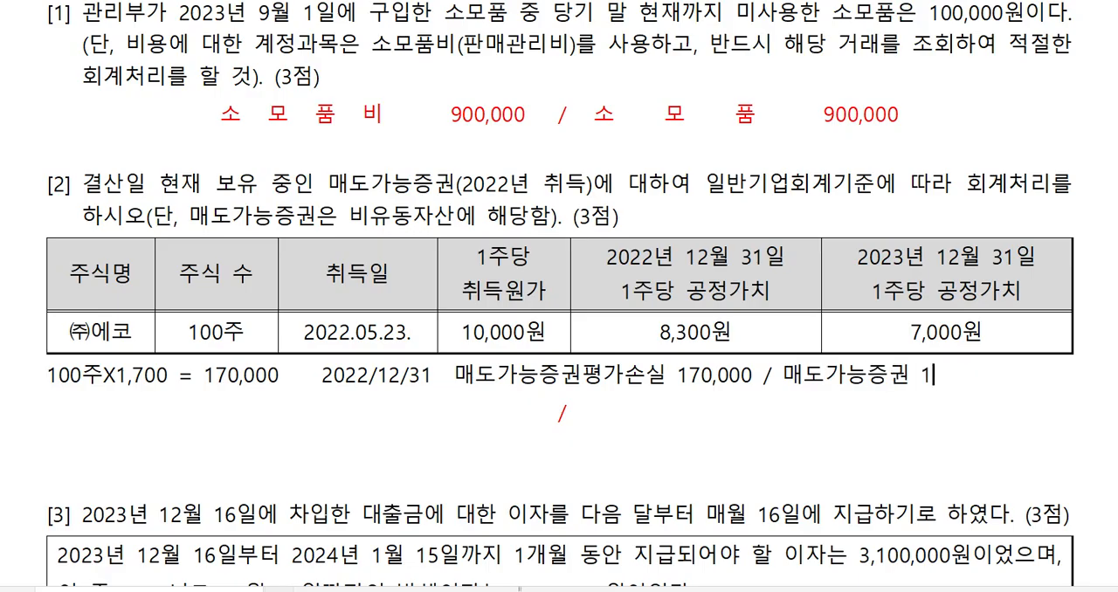
pyautogui.write(',000')
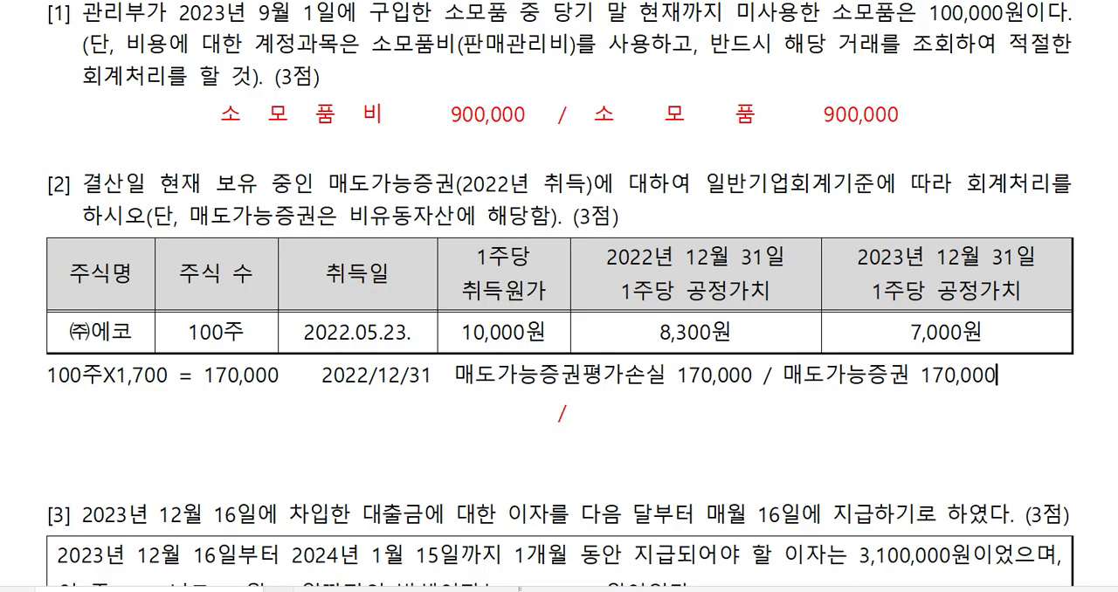
pyautogui.click(26, 382)
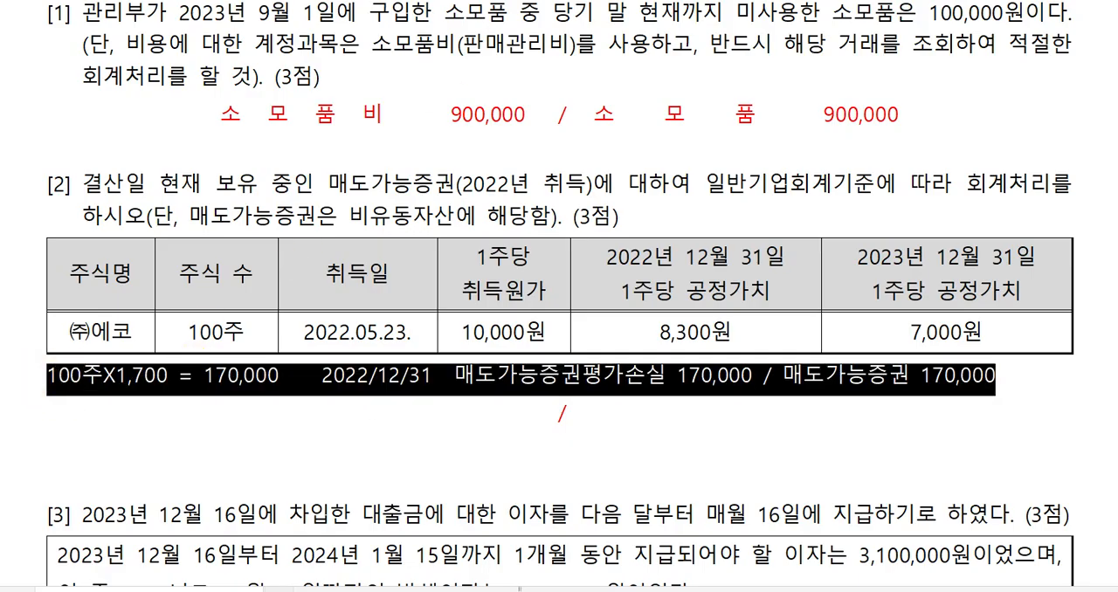
pyautogui.click(1017, 373)
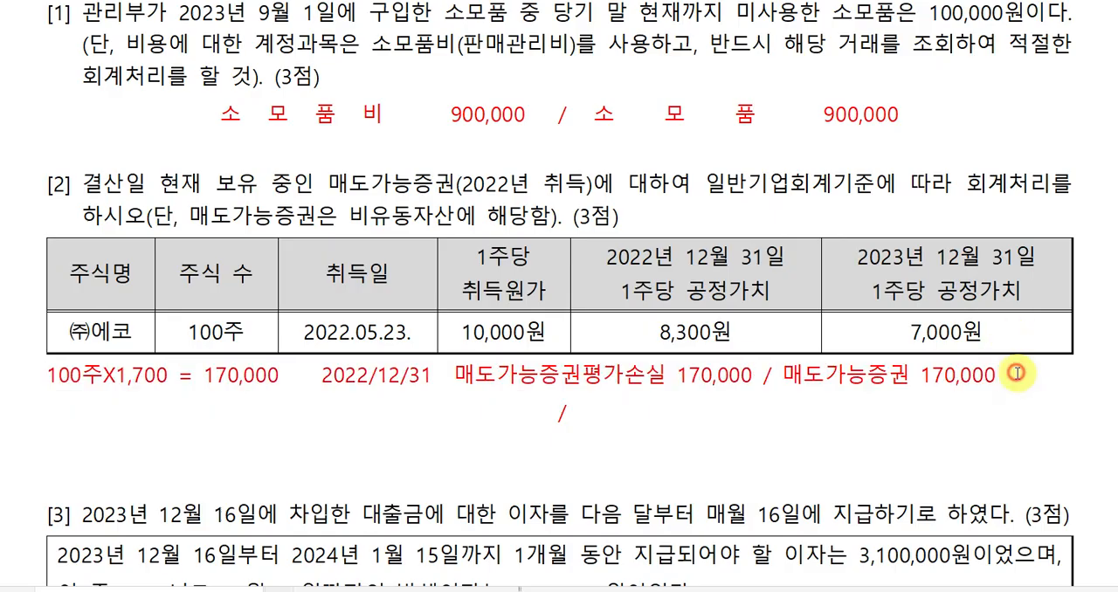
# On a new line below the 2022/12/31 entry of question [2], write the calculation 100주X1,300 = 130,000.
pyautogui.press('Return')
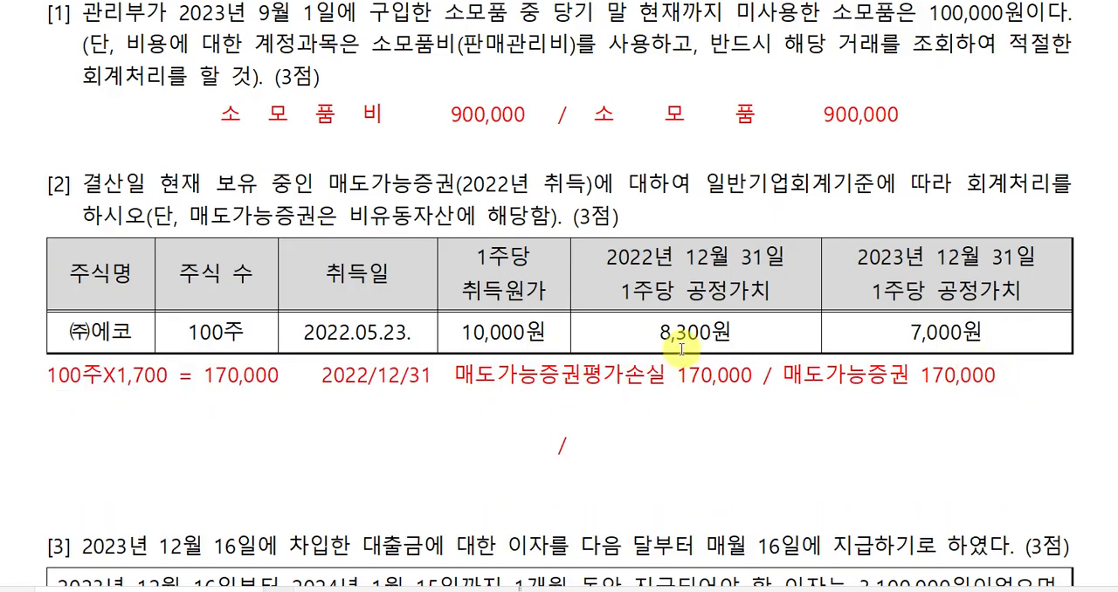
pyautogui.write('100')
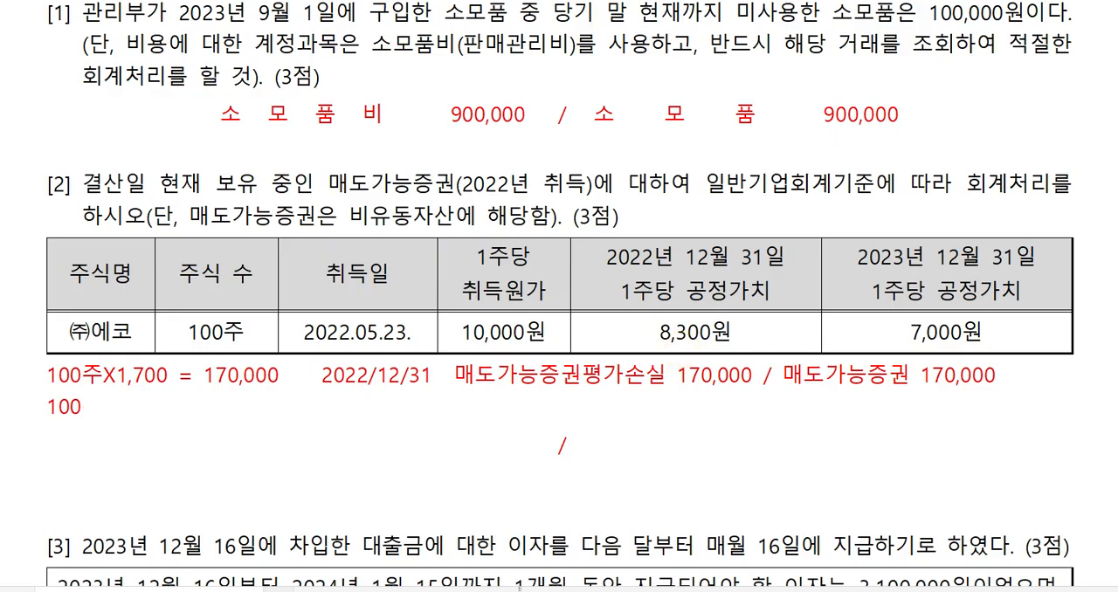
pyautogui.write('주')
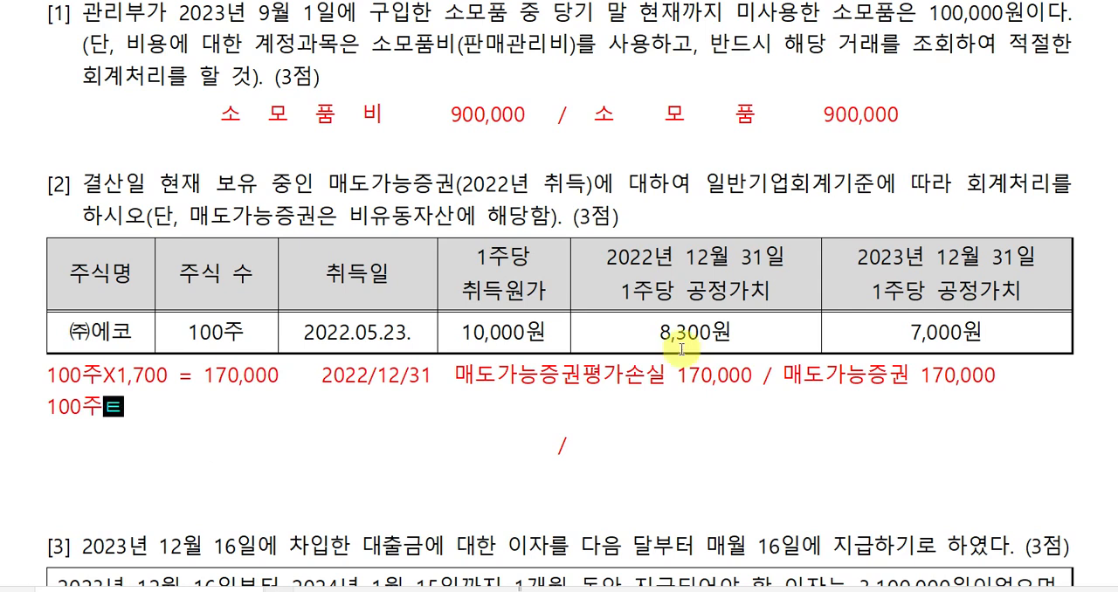
pyautogui.write('X')
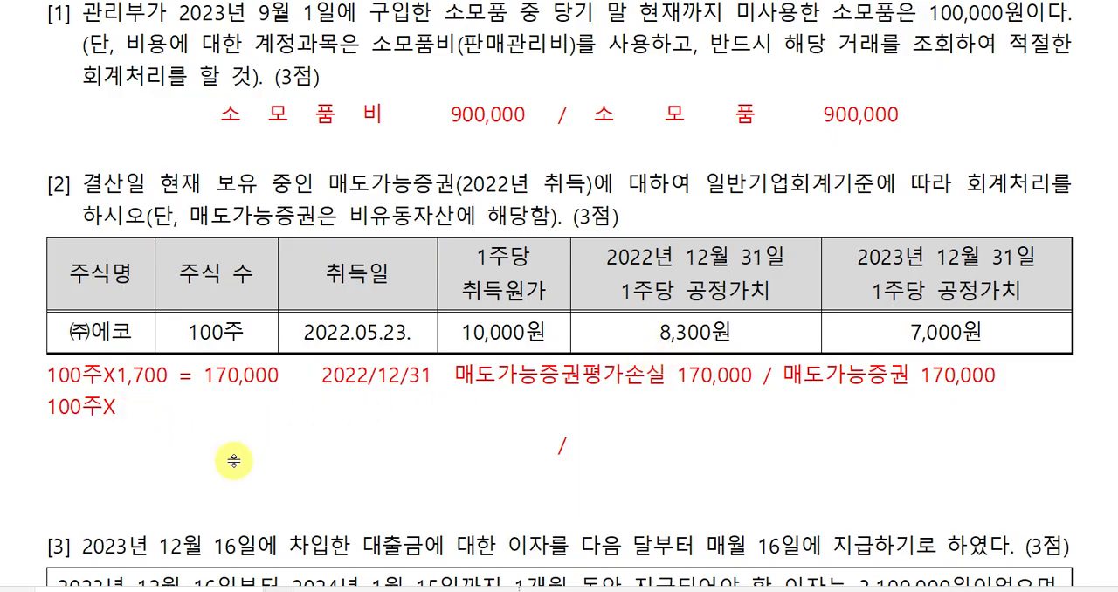
pyautogui.write('300')
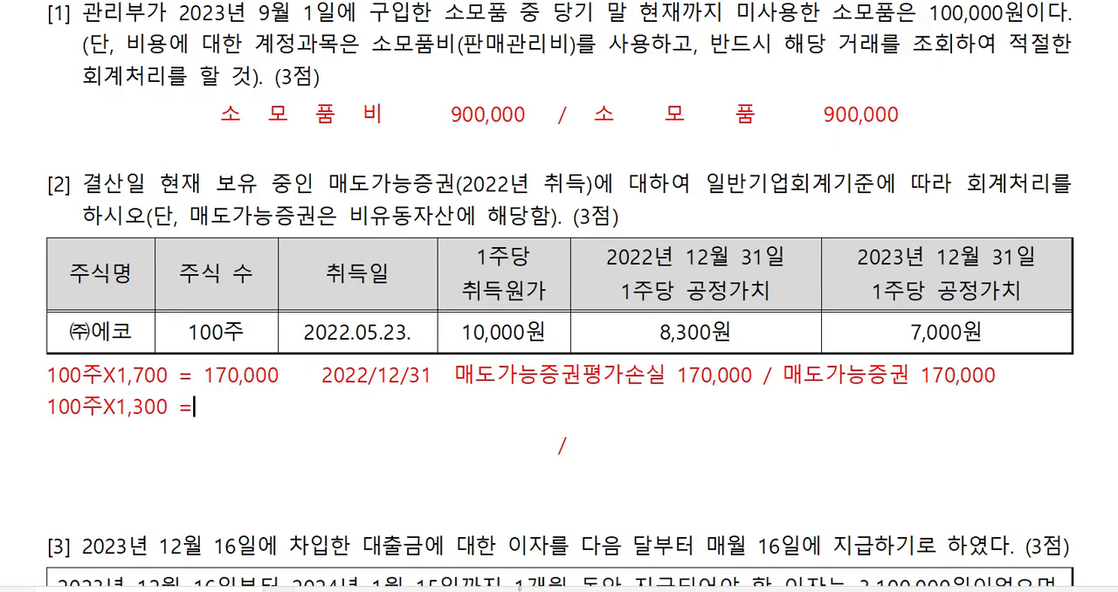
pyautogui.write(' = 130,000')
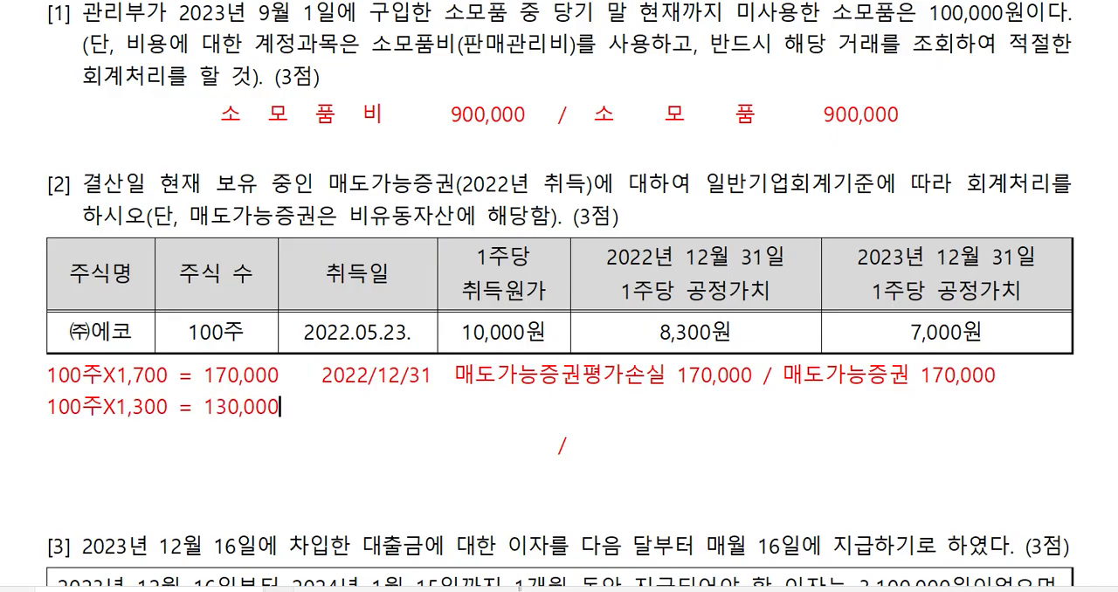
# In the answer table of question [2], enter the credit account 매도가능증권 with the amount 130,000.
pyautogui.click(599, 445)
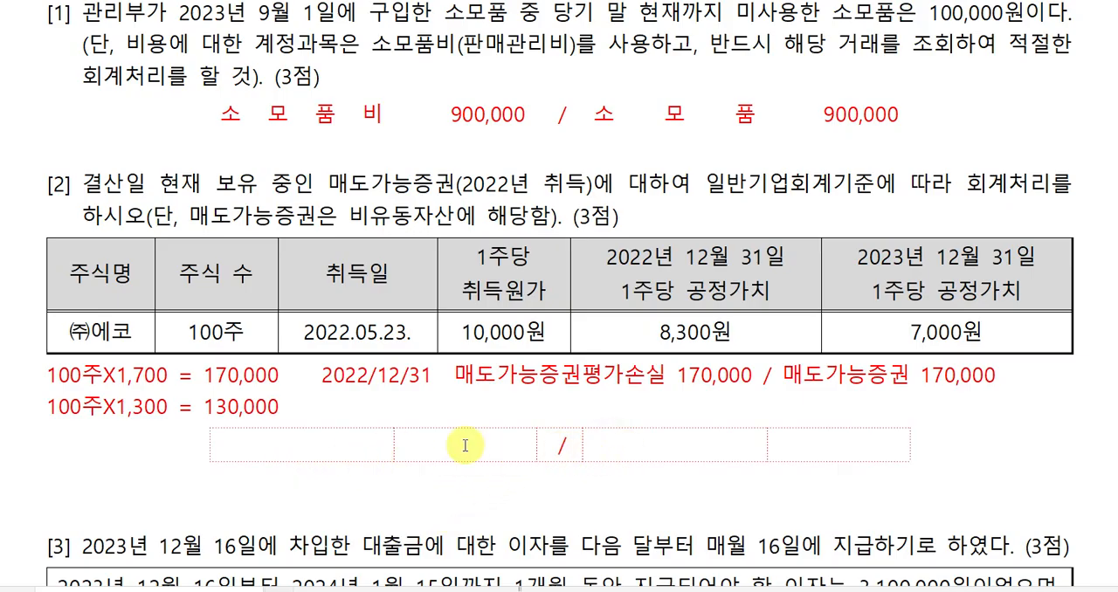
pyautogui.click(629, 445)
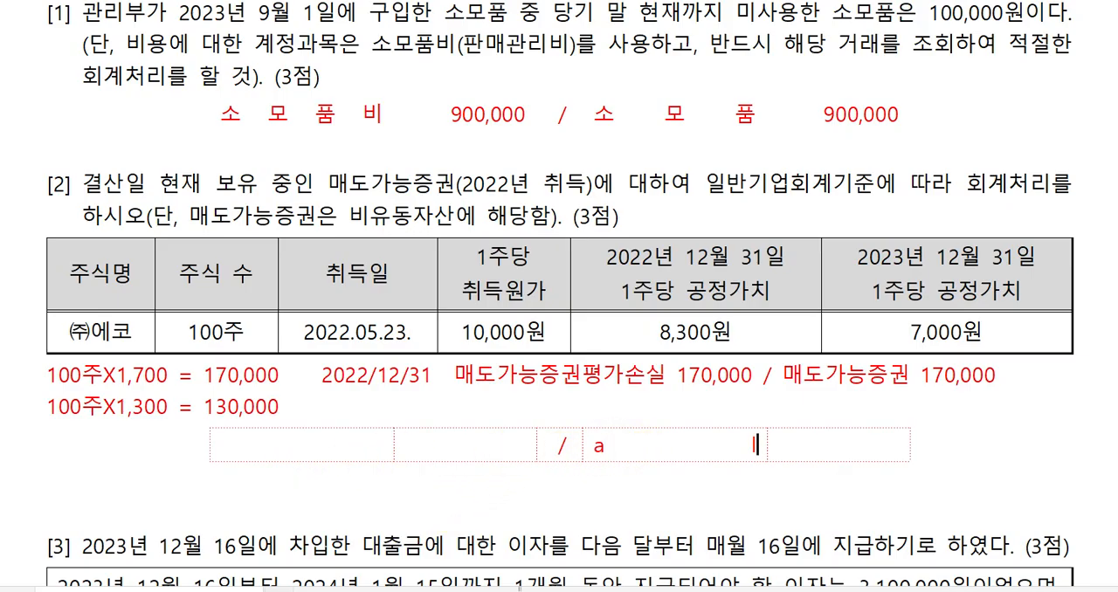
pyautogui.write('매도가능ㅈ')
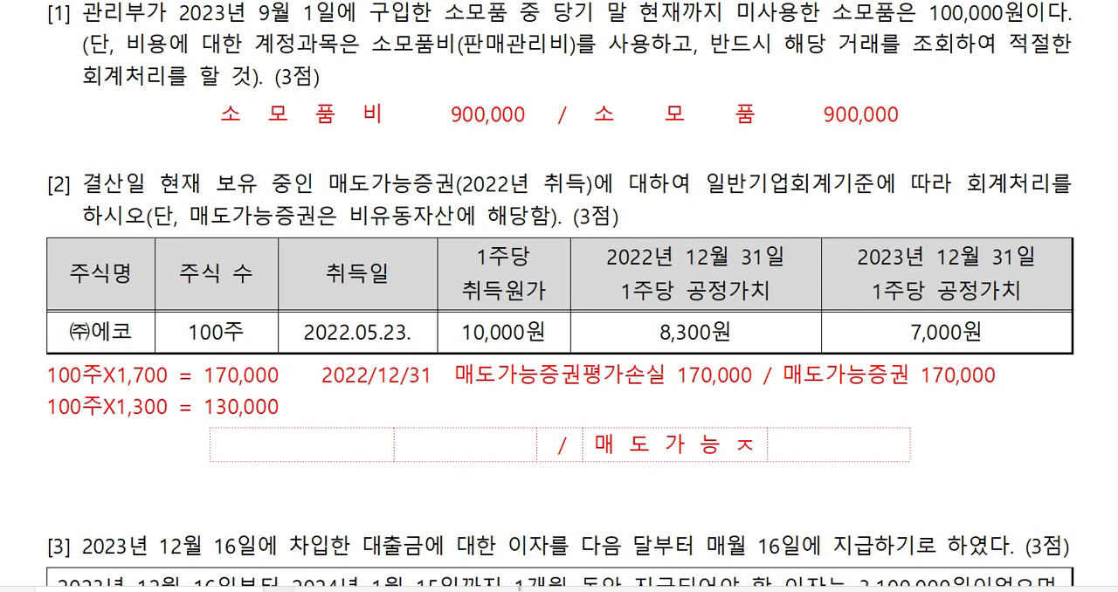
pyautogui.press('BackSpace')
pyautogui.write('증권')
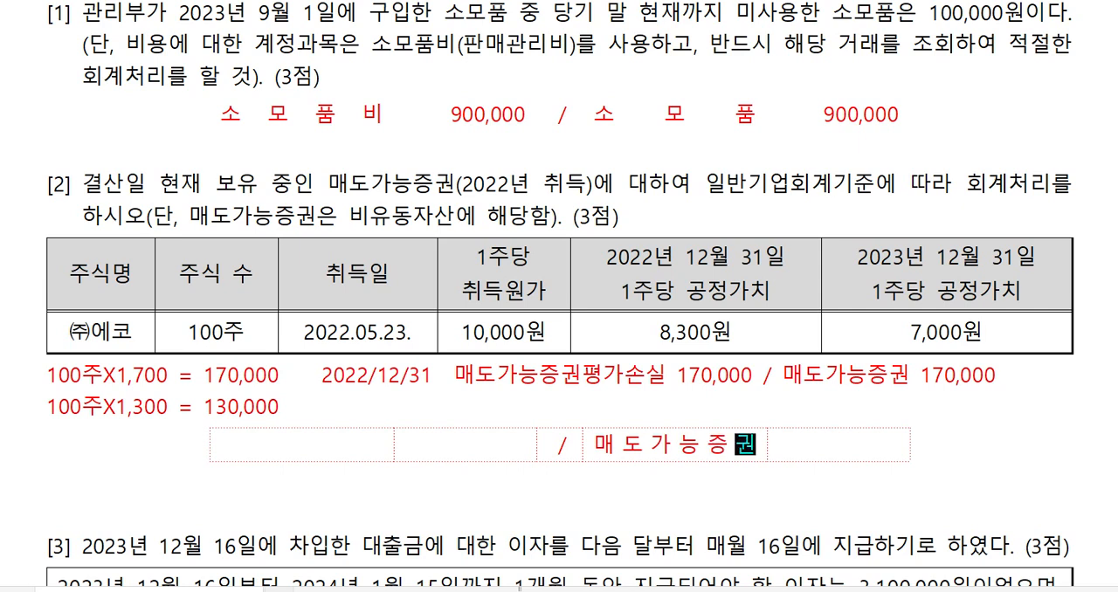
pyautogui.press('Tab')
pyautogui.write('130,000')
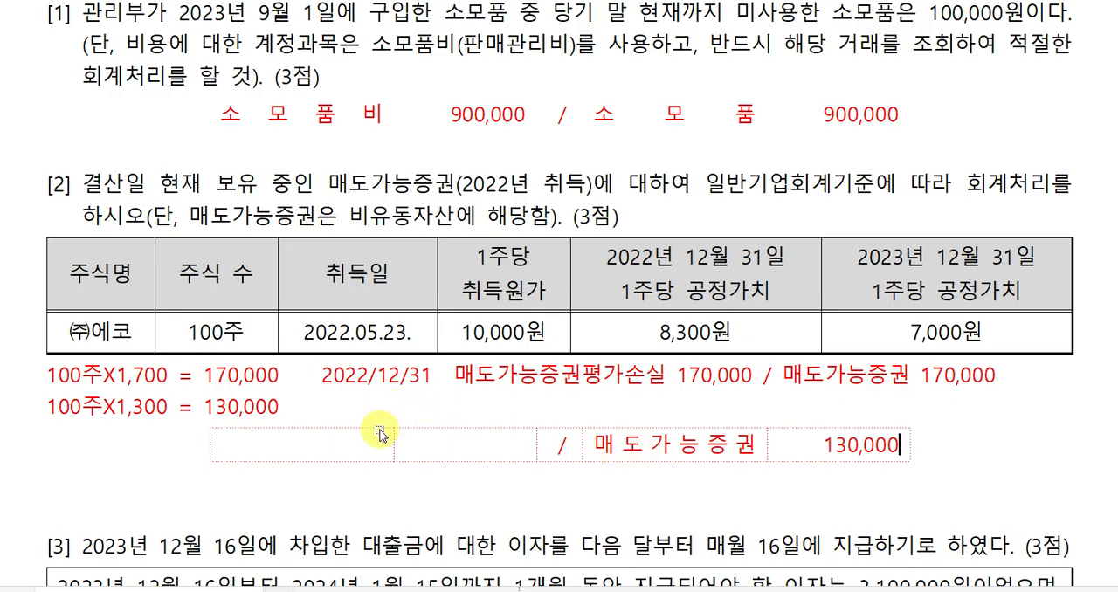
# Enter 매도가능증권평가손실 as the debit account in the answer table of question [2].
pyautogui.click(344, 443)
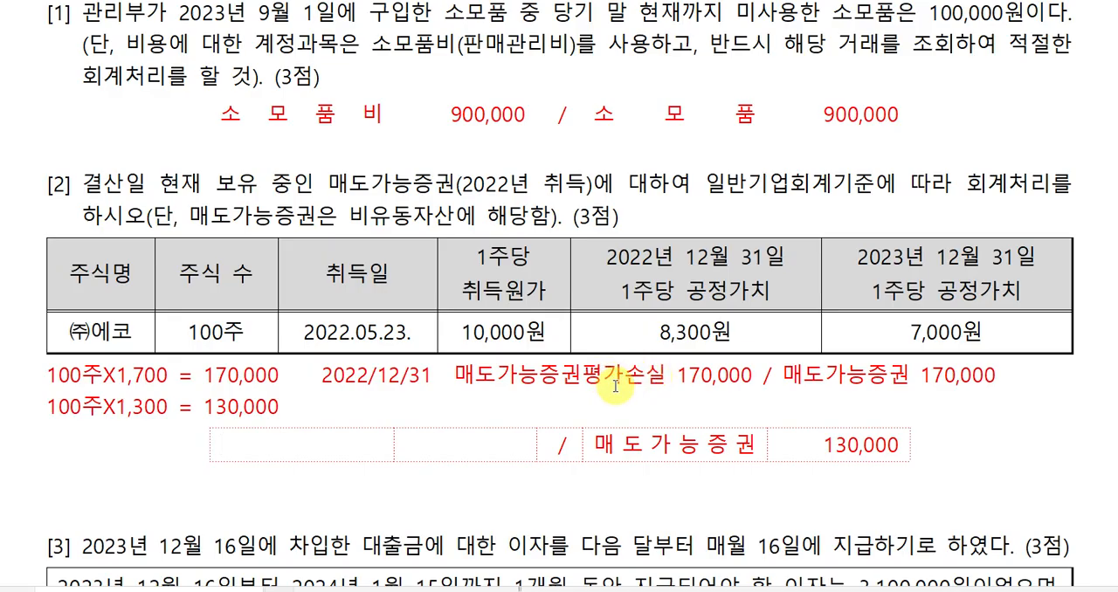
pyautogui.press('Hangul')
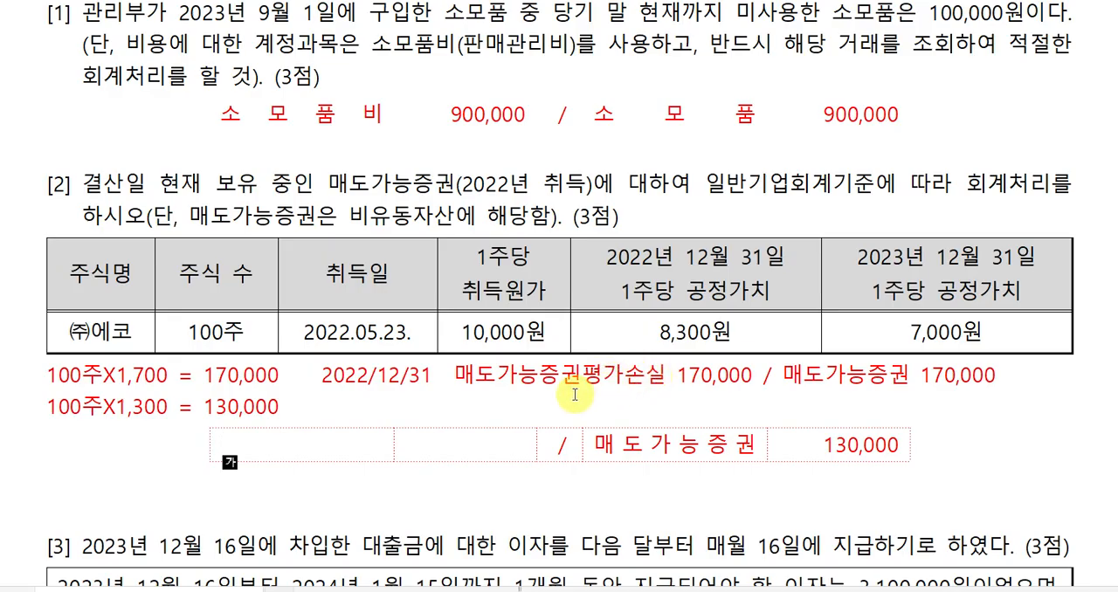
pyautogui.click(585, 376)
pyautogui.click(371, 457)
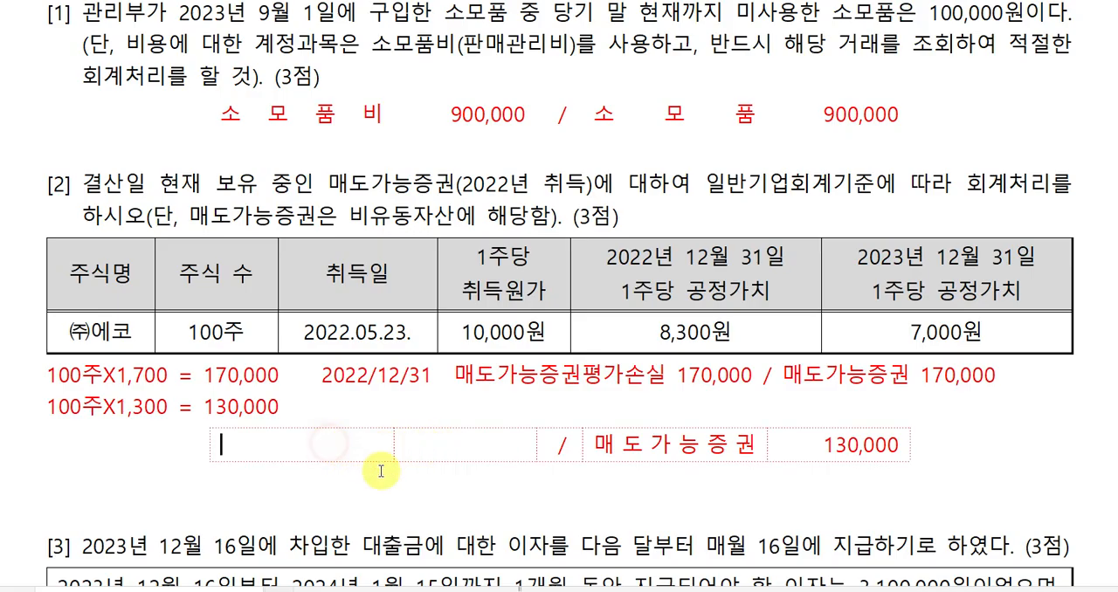
pyautogui.write('매도나')
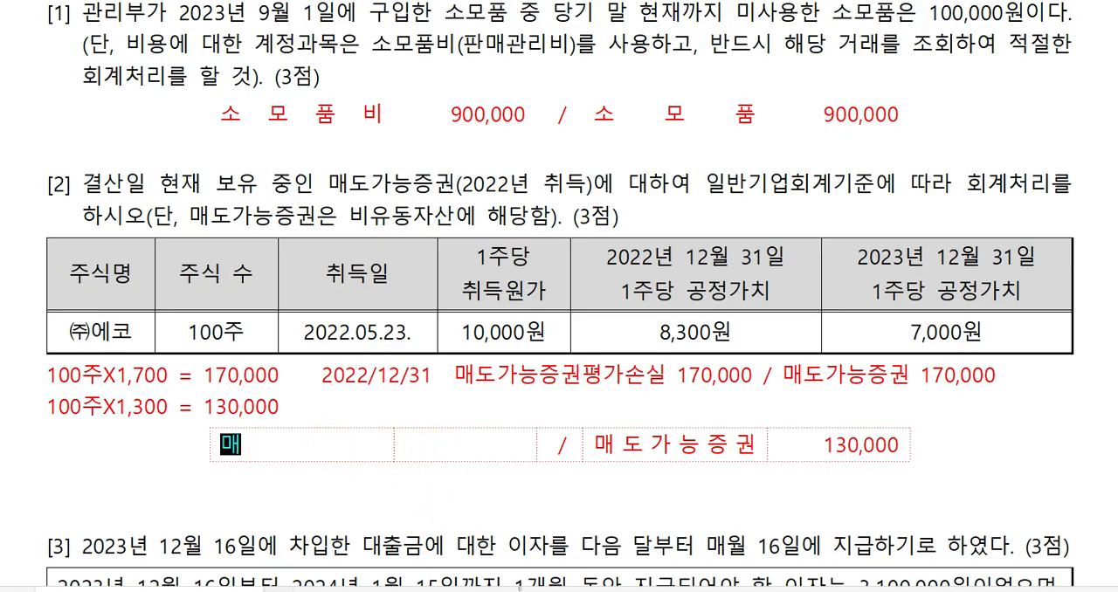
pyautogui.press('BackSpace')
pyautogui.press('BackSpace')
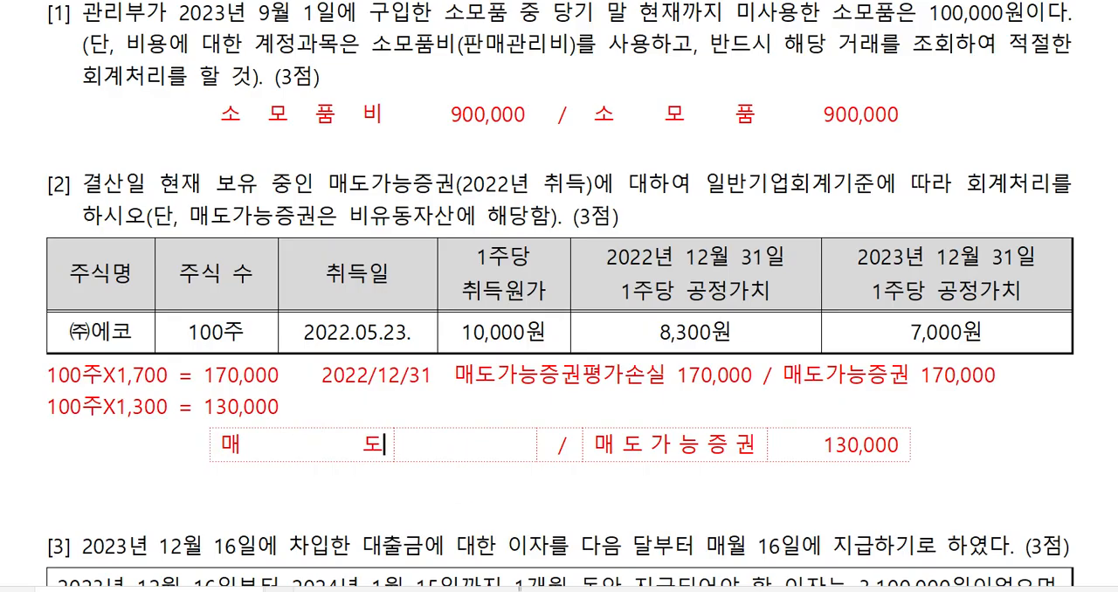
pyautogui.write('가')
pyautogui.write('능주')
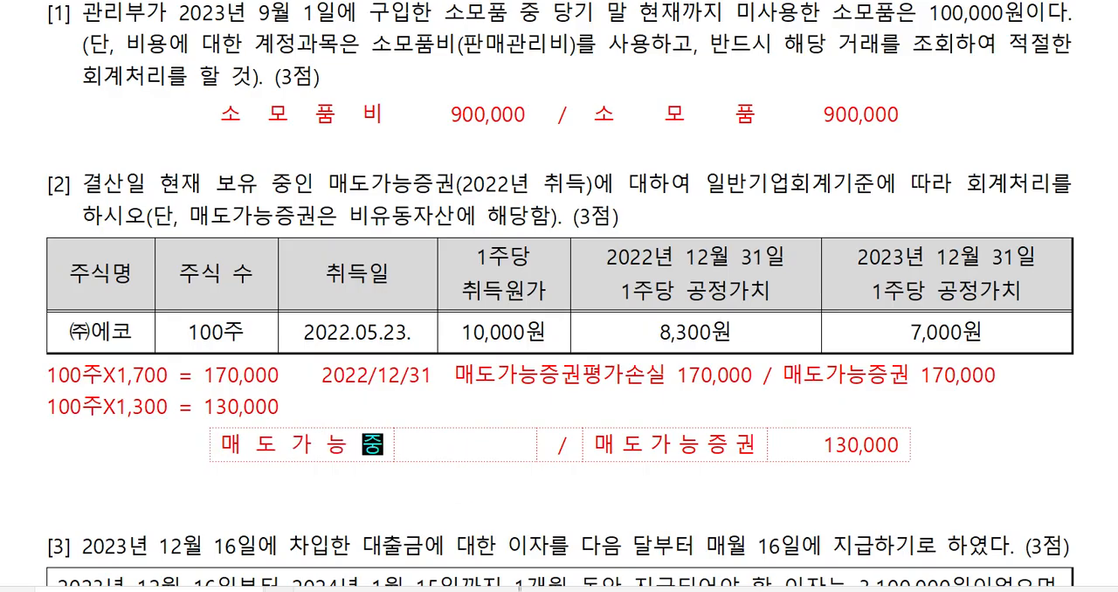
pyautogui.write('증구')
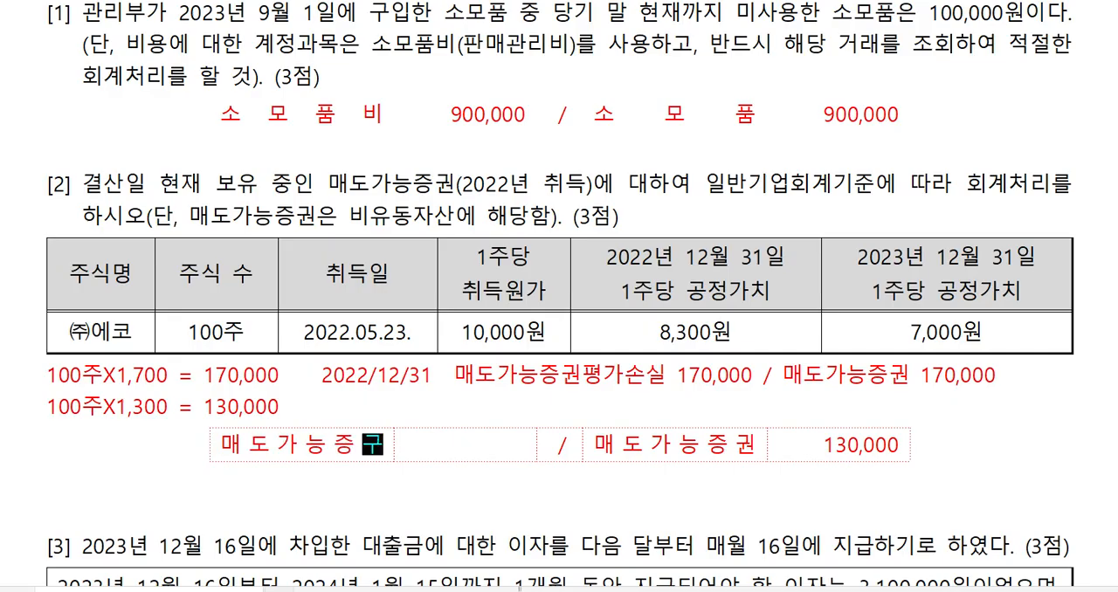
pyautogui.write('평가손실')
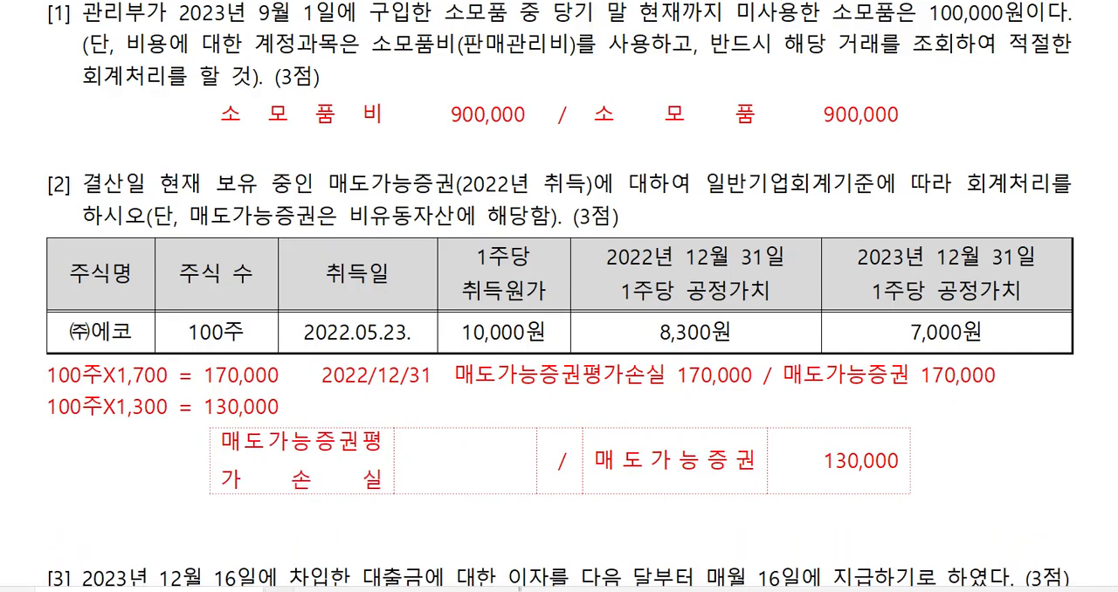
# Widen the debit account cell of question [2]'s answer table until 매도가능증권평가손실 fits on one line.
pyautogui.press('F5')
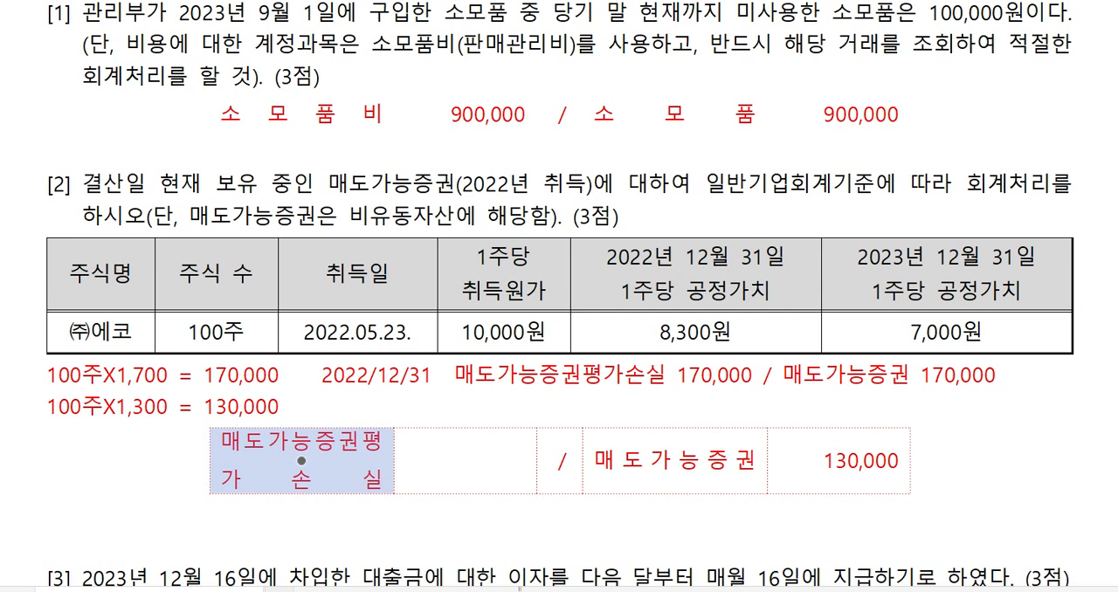
pyautogui.hotkey('ctrl', 'Right')
pyautogui.hotkey('ctrl', 'Right')
pyautogui.hotkey('ctrl', 'Right')
pyautogui.hotkey('ctrl', 'Right')
pyautogui.hotkey('ctrl', 'Right')
pyautogui.hotkey('ctrl', 'Right')
pyautogui.hotkey('ctrl', 'Right')
pyautogui.hotkey('ctrl', 'Right')
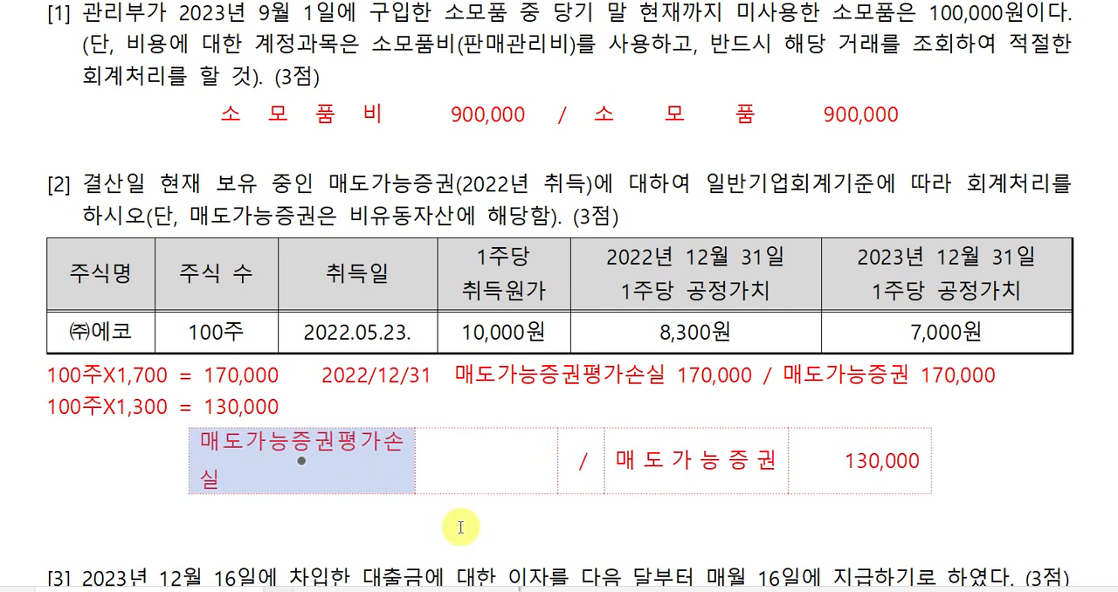
pyautogui.press('Escape')
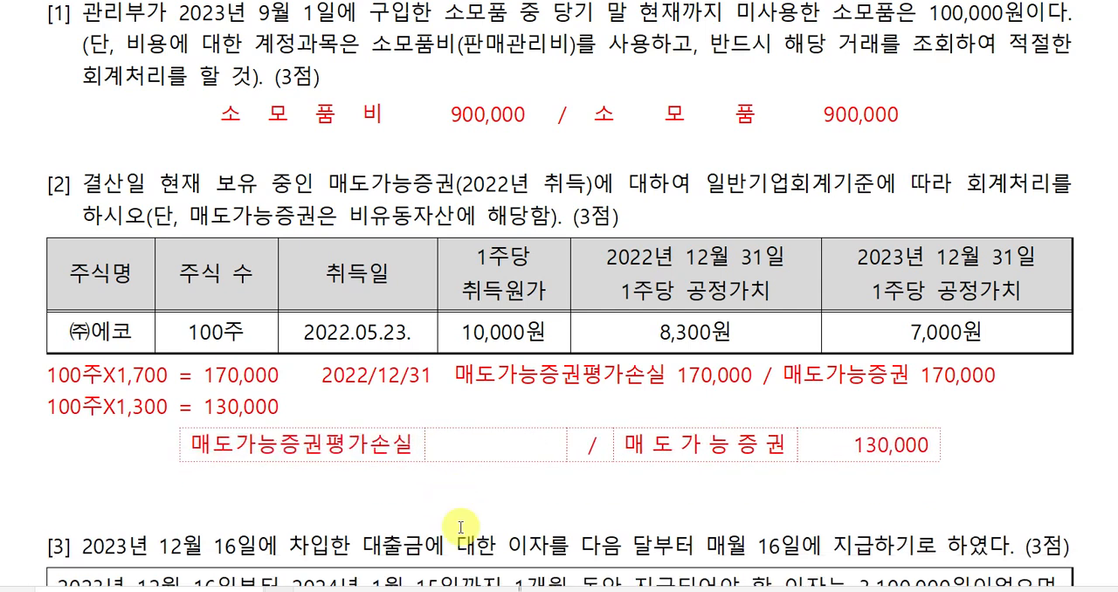
# Enter 130,000 as the debit amount for 매도가능증권평가손실 in the answer table of question [2].
pyautogui.click(489, 441)
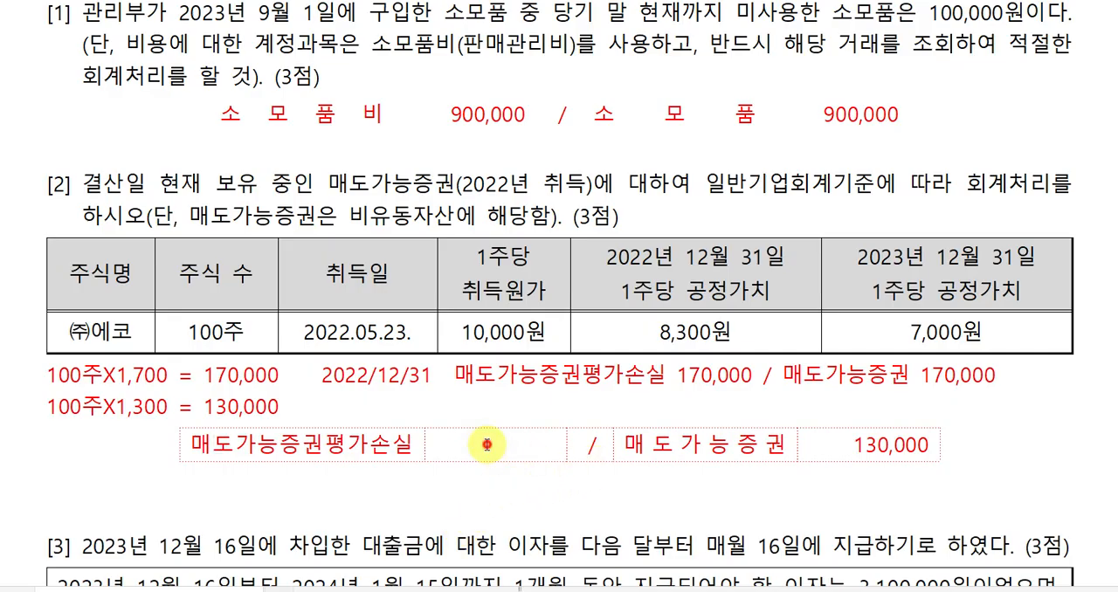
pyautogui.write('130,')
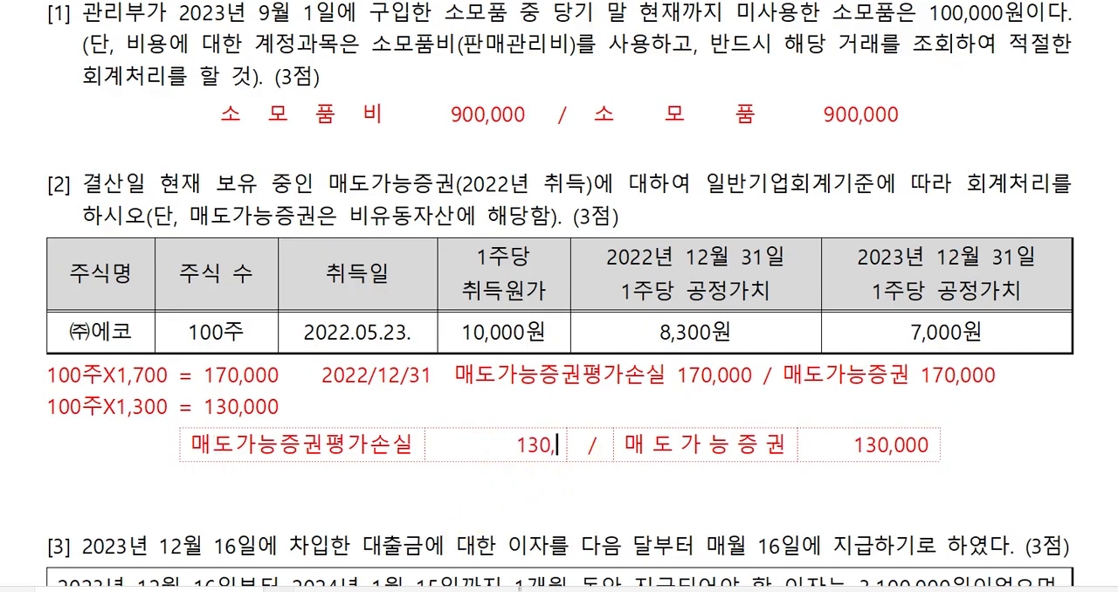
pyautogui.write('000')
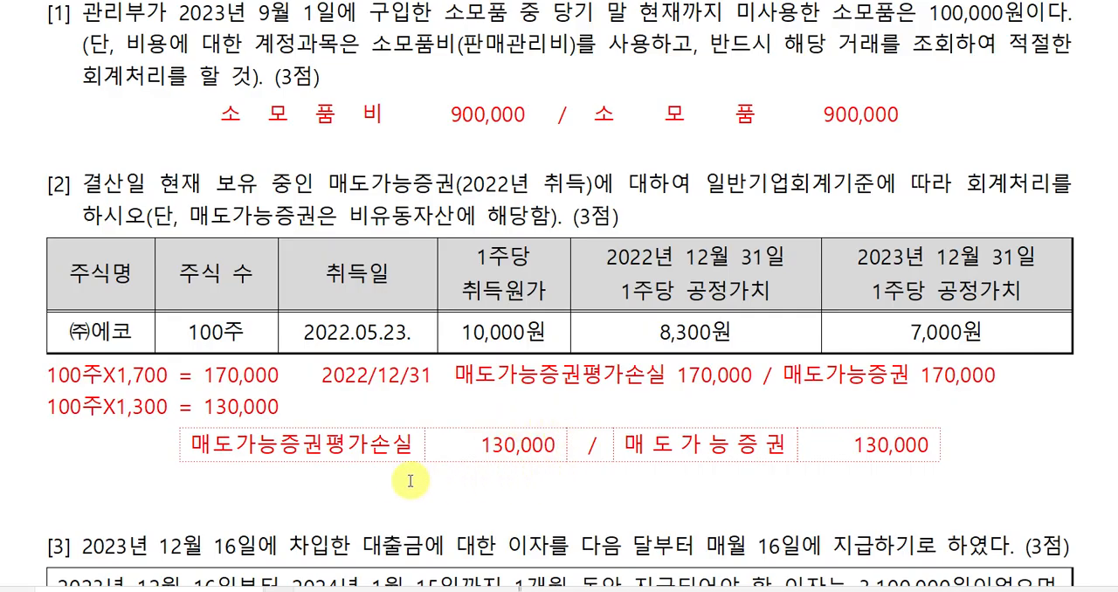
pyautogui.click(502, 477)
pyautogui.scroll(-3, 640, 456)
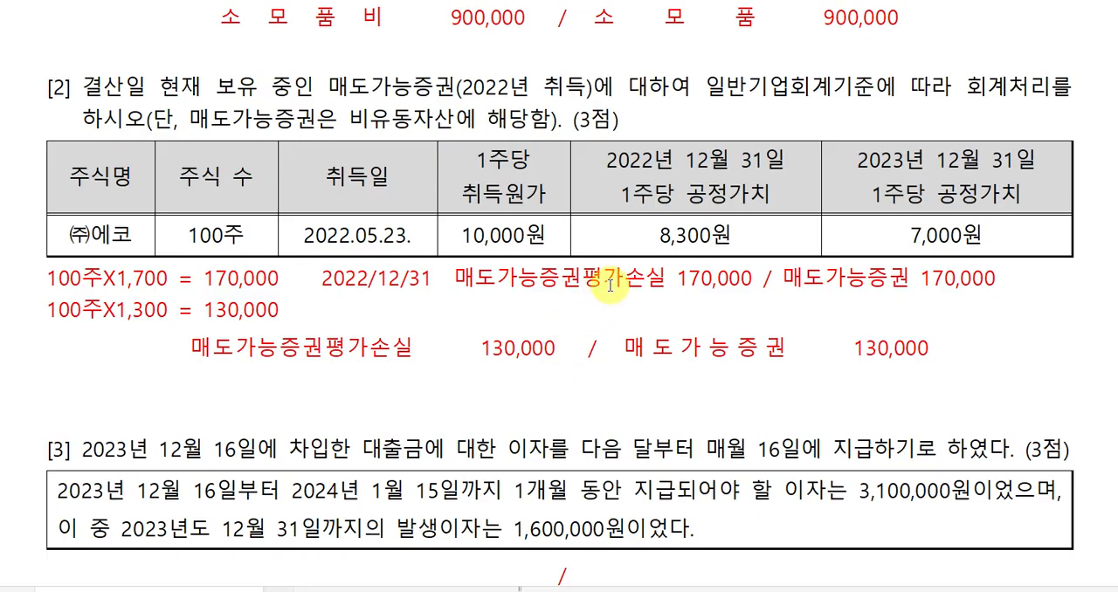
pyautogui.click(494, 343)
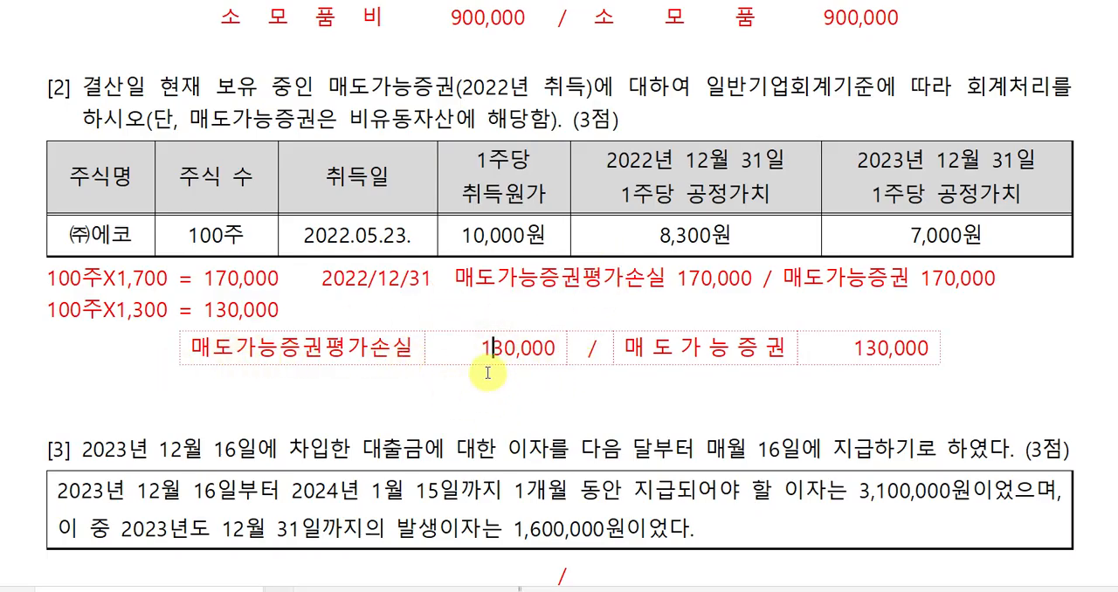
# In the answer table of question [3], enter the credit account 미지급비용 with the amount 1,600,000.
pyautogui.scroll(-6, 630, 394)
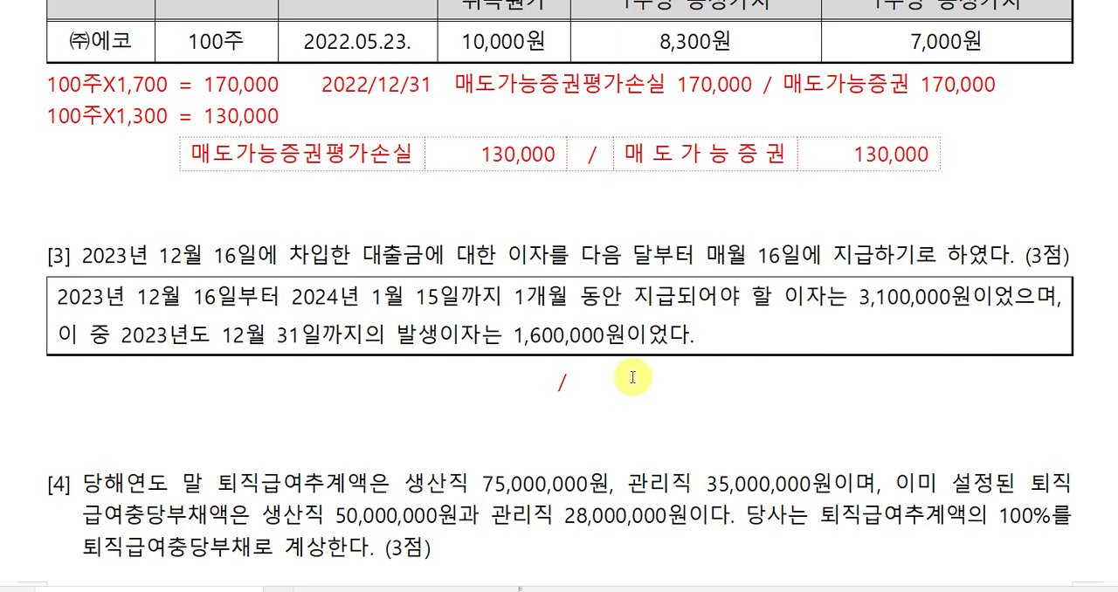
pyautogui.scroll(-3, 632, 378)
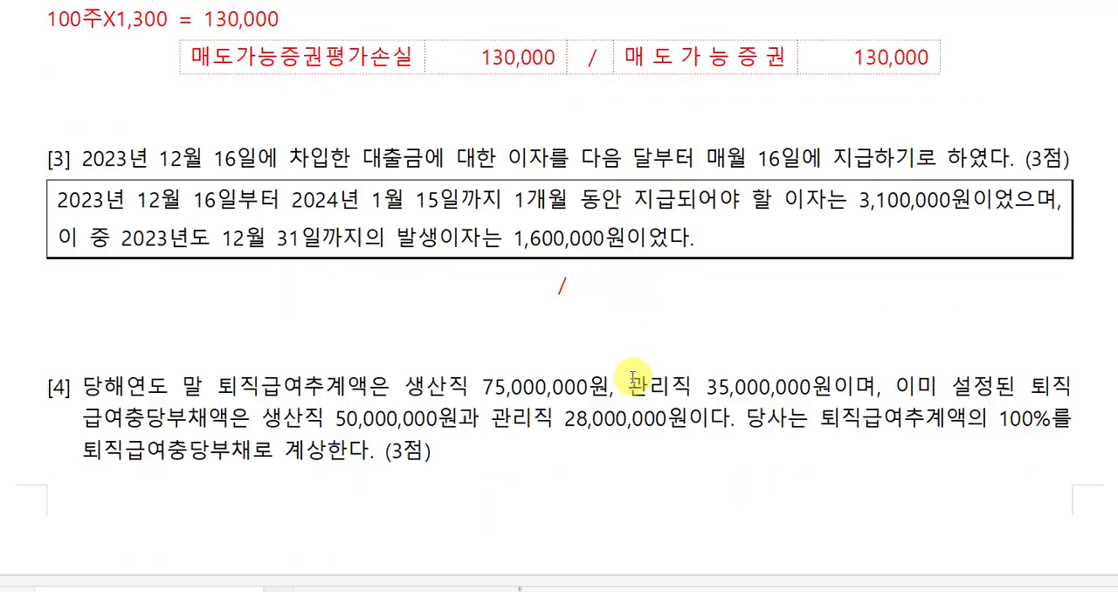
pyautogui.click(616, 316)
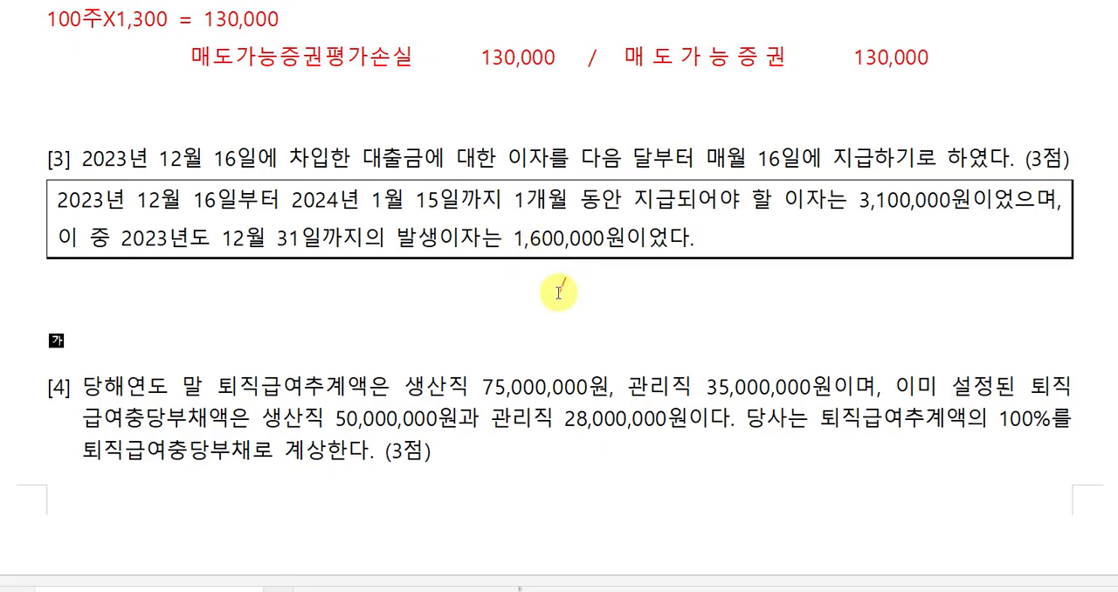
pyautogui.click(400, 293)
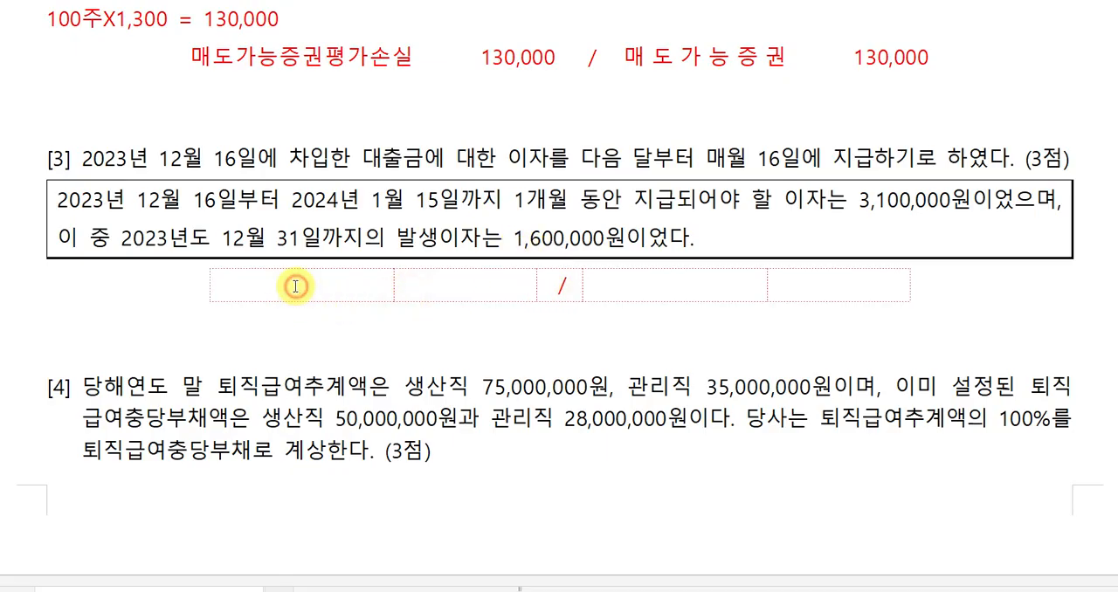
pyautogui.click(612, 285)
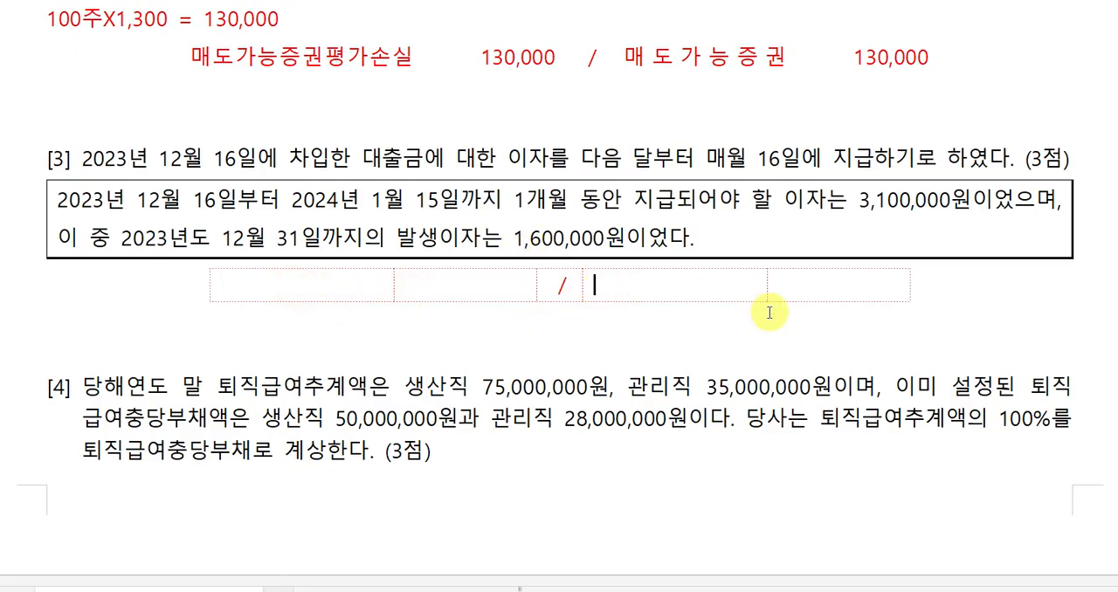
pyautogui.write('미지급')
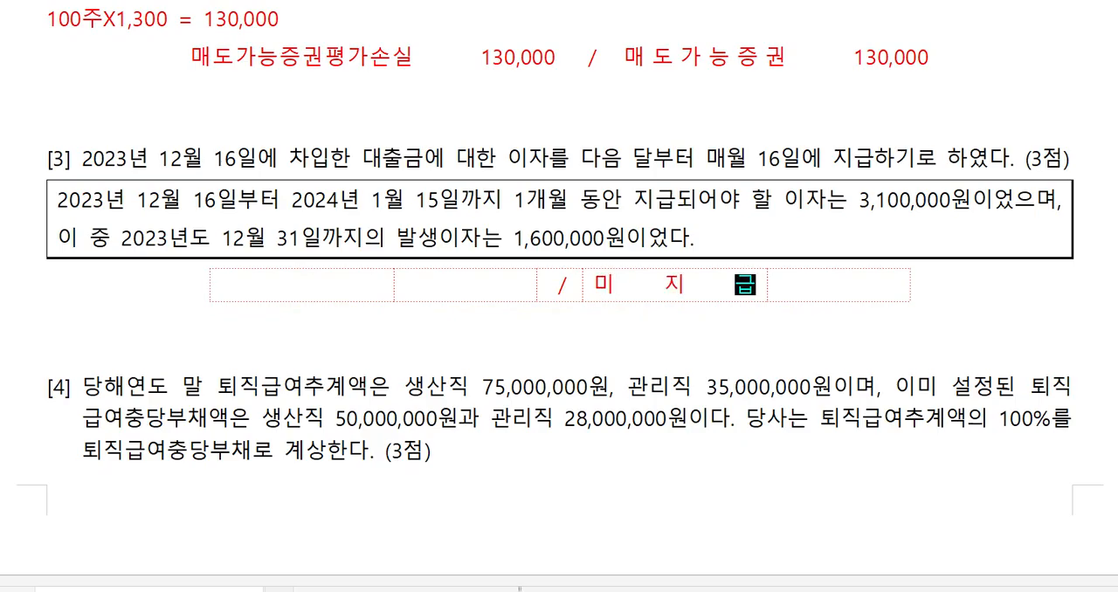
pyautogui.write('비용')
pyautogui.press('Tab')
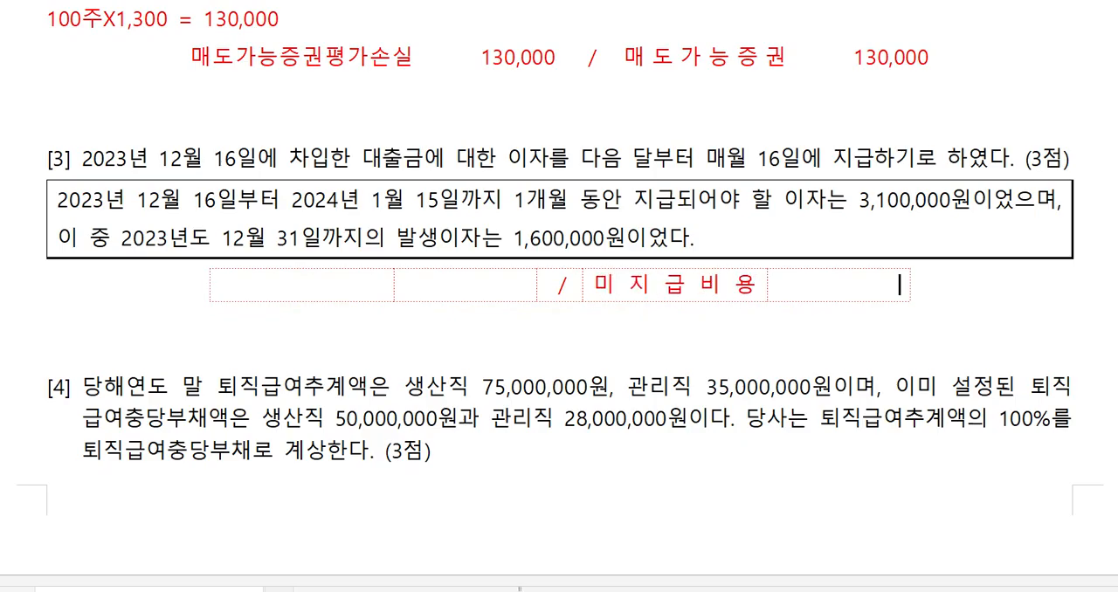
pyautogui.write('1,600,000')
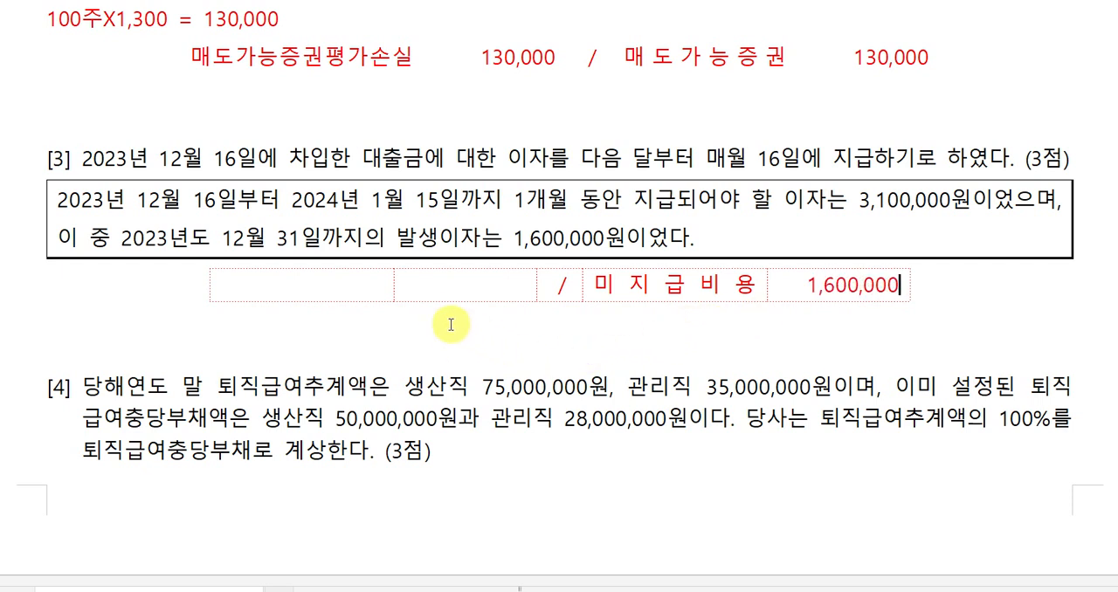
# Enter debit account 이자비용 with 1,600,000 in question [3]'s answer table and remove the extra blank line before question [4].
pyautogui.click(352, 290)
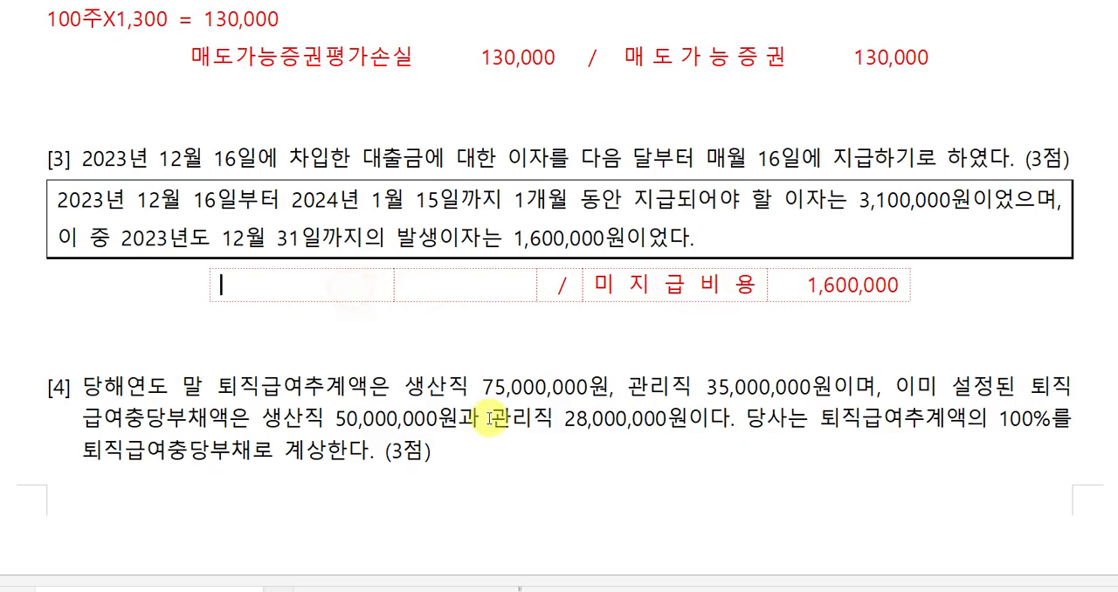
pyautogui.write('이자비용')
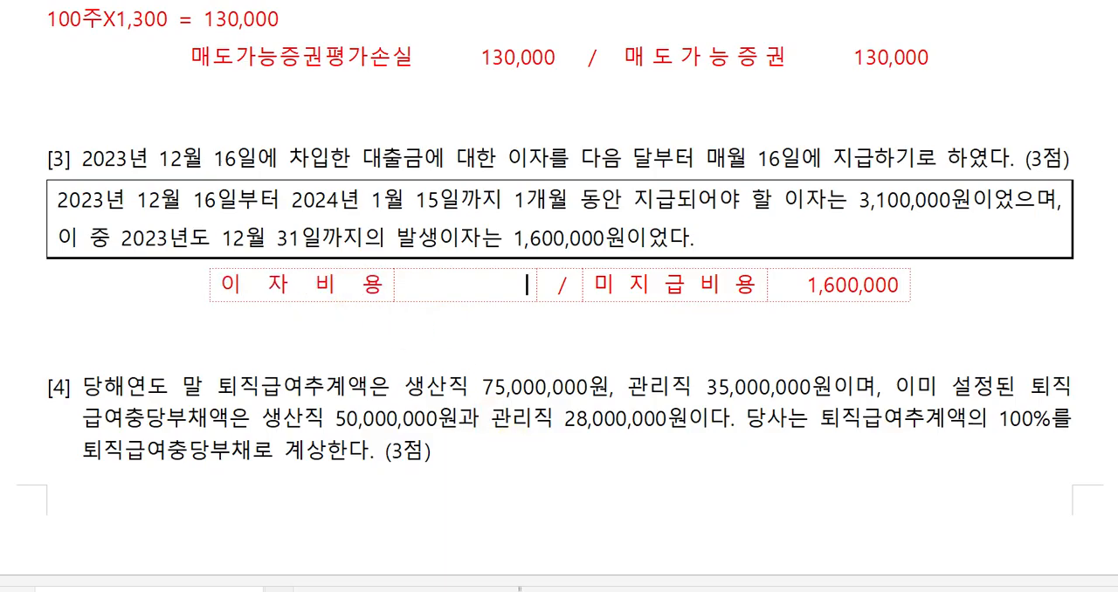
pyautogui.write('0,000')
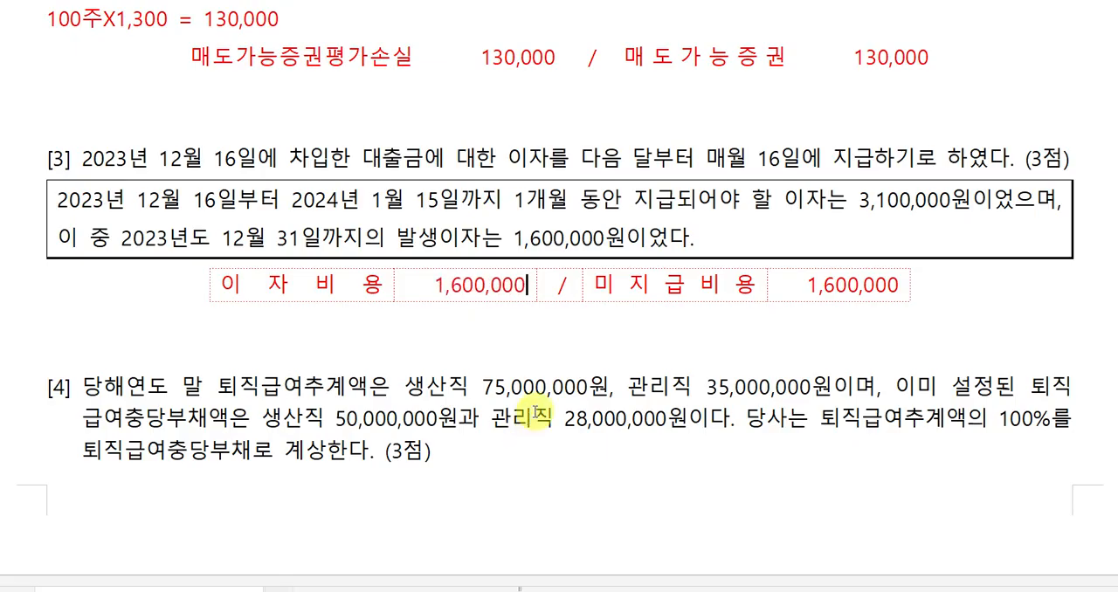
pyautogui.click(696, 200)
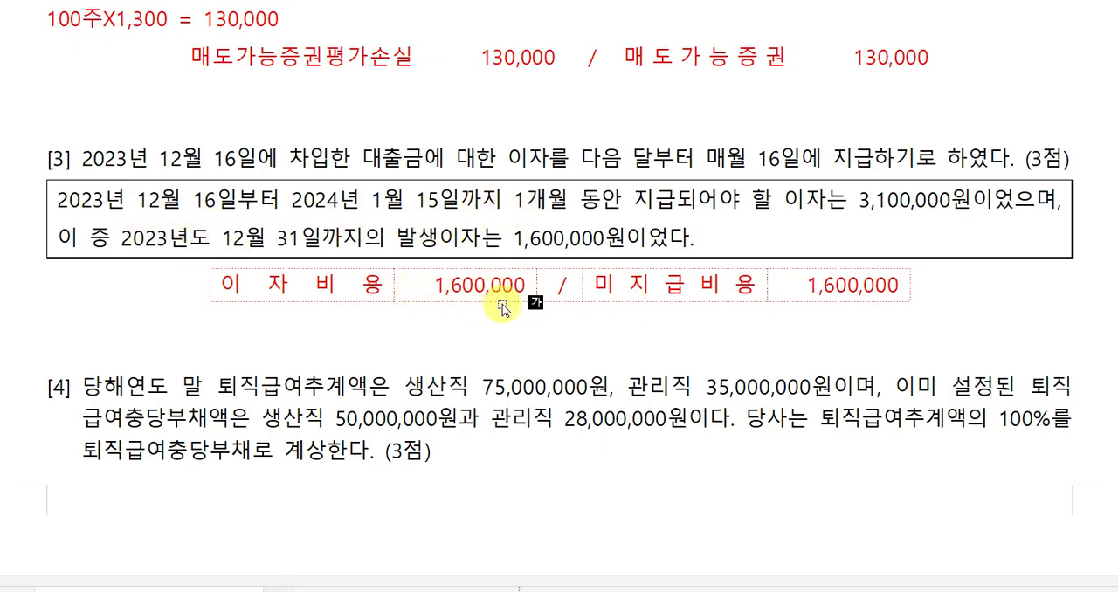
pyautogui.click(695, 348)
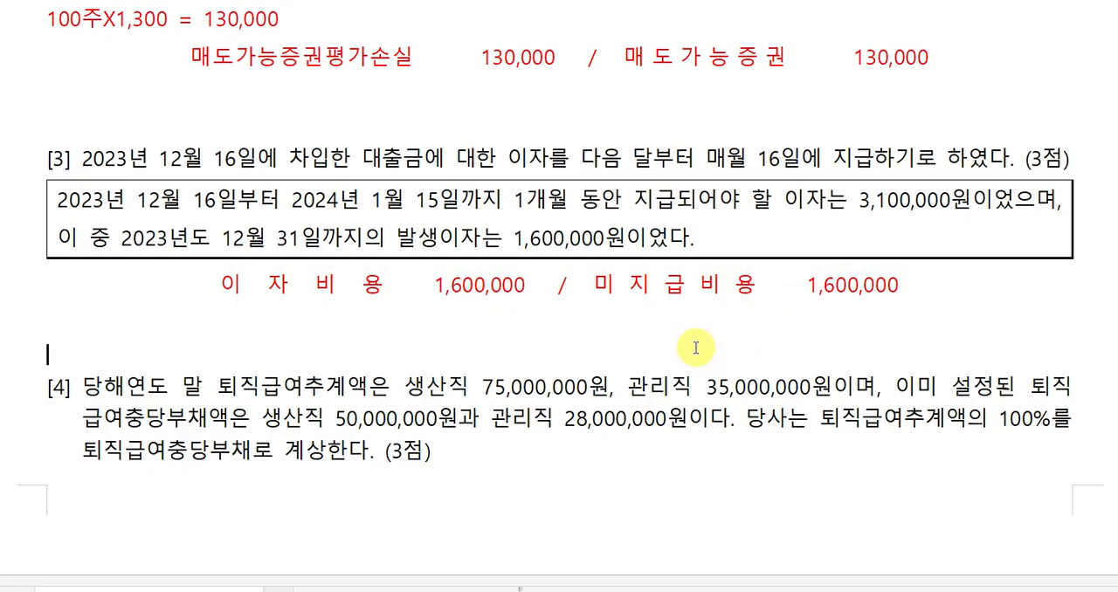
pyautogui.press('Delete')
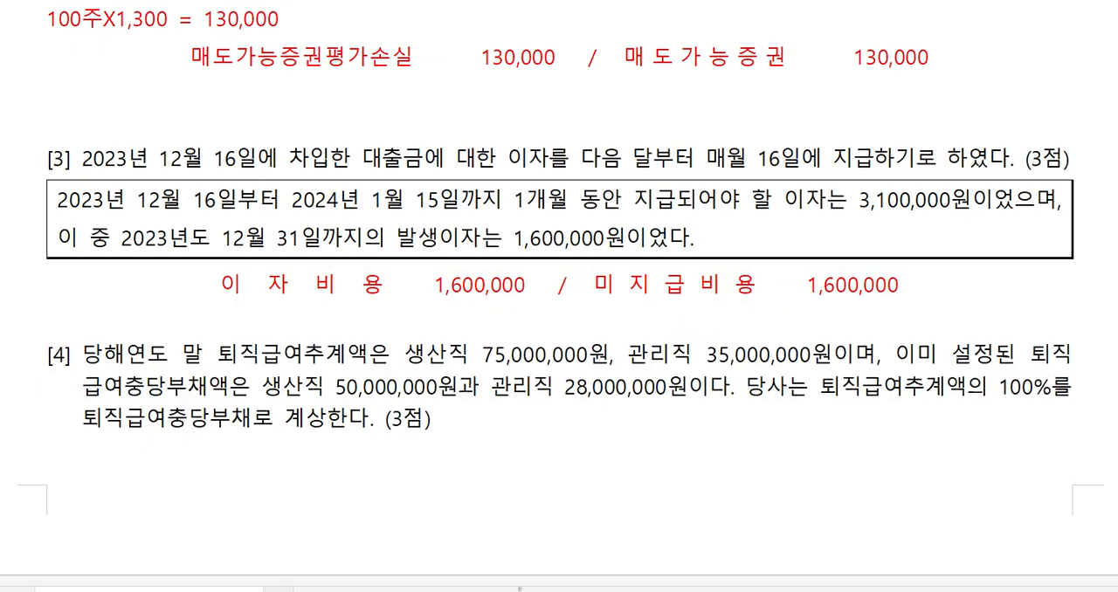
# Below question [4], write two lines with the severance estimates: "생산직 : 75,000,000" and "관리직 : 35,000,000".
pyautogui.scroll(-1, 612, 419)
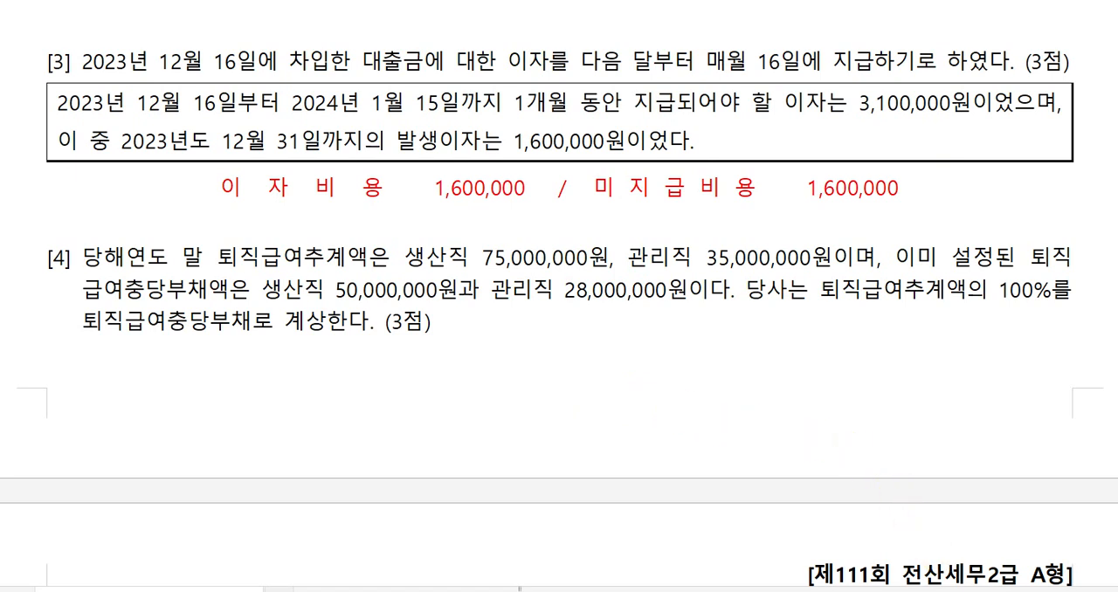
pyautogui.scroll(-1, 908, 555)
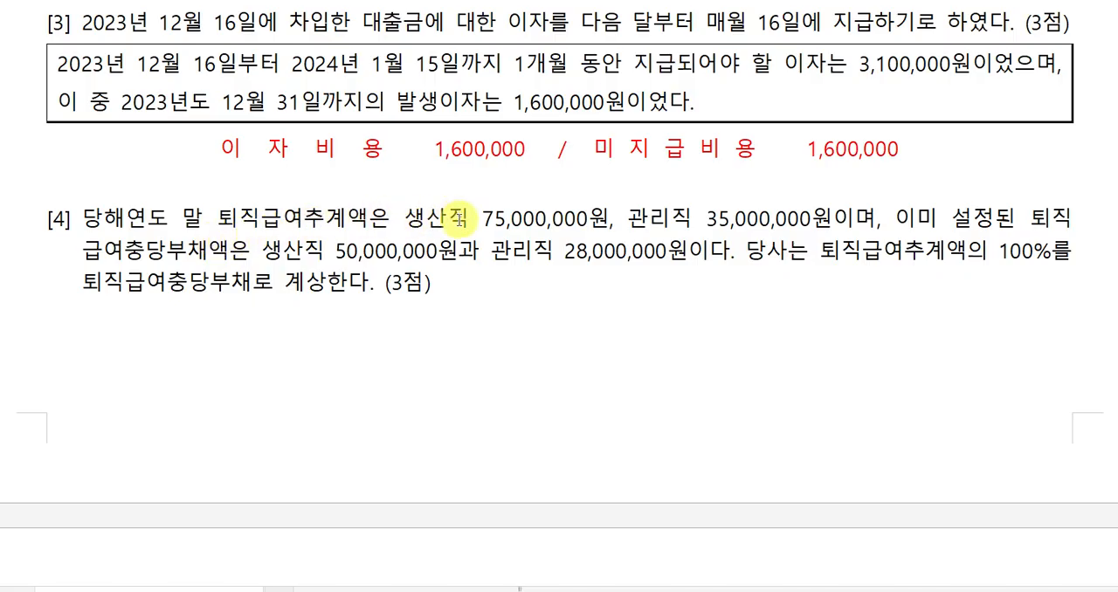
pyautogui.click(274, 315)
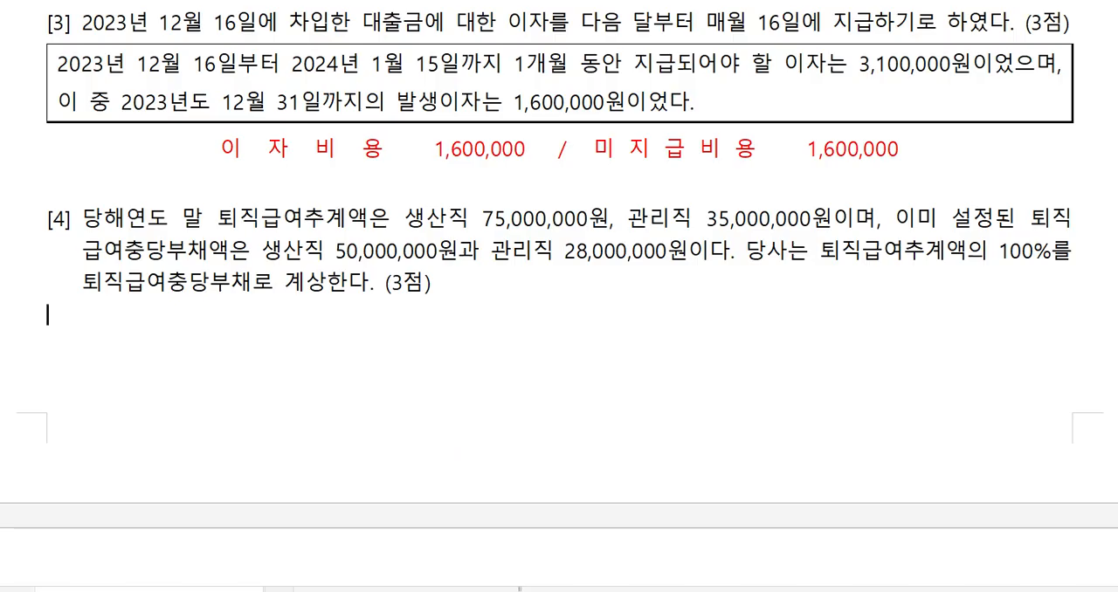
pyautogui.write('생산직 : ')
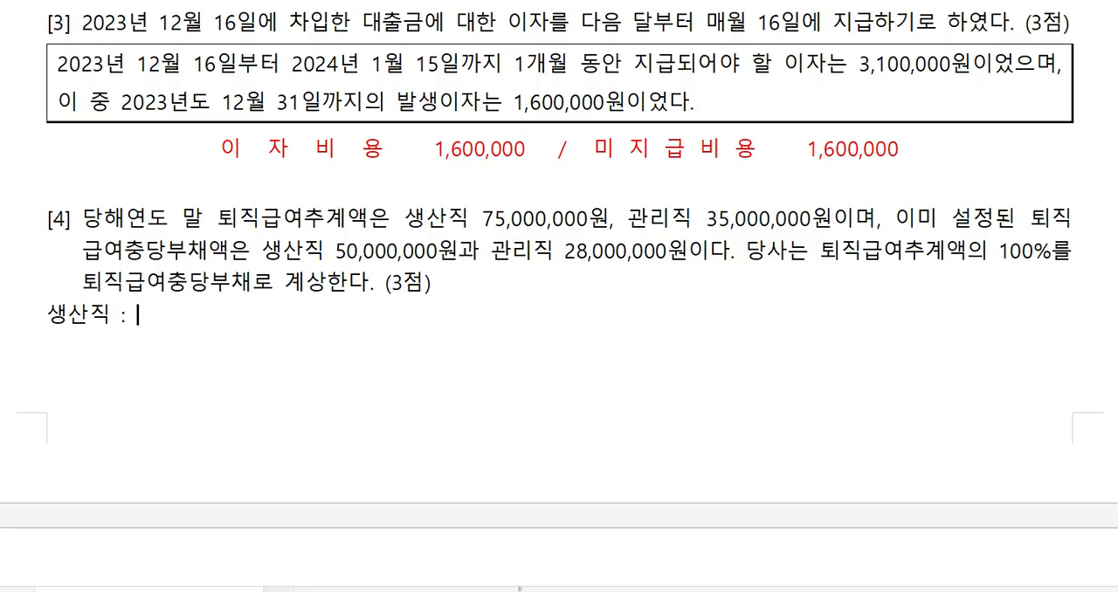
pyautogui.write('75,000,')
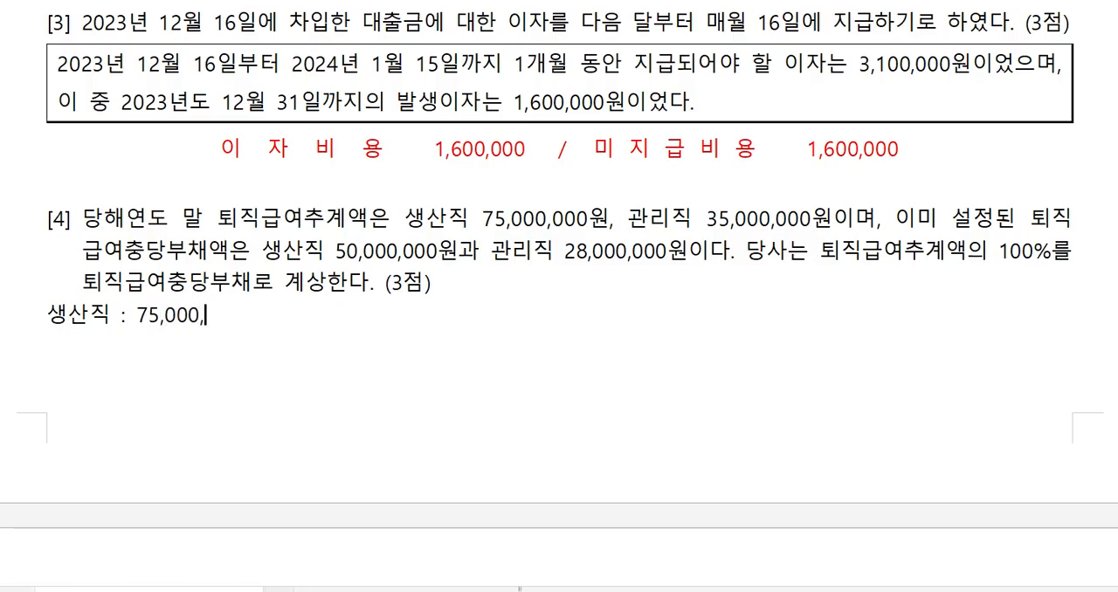
pyautogui.write('000 ')
pyautogui.write('관리직')
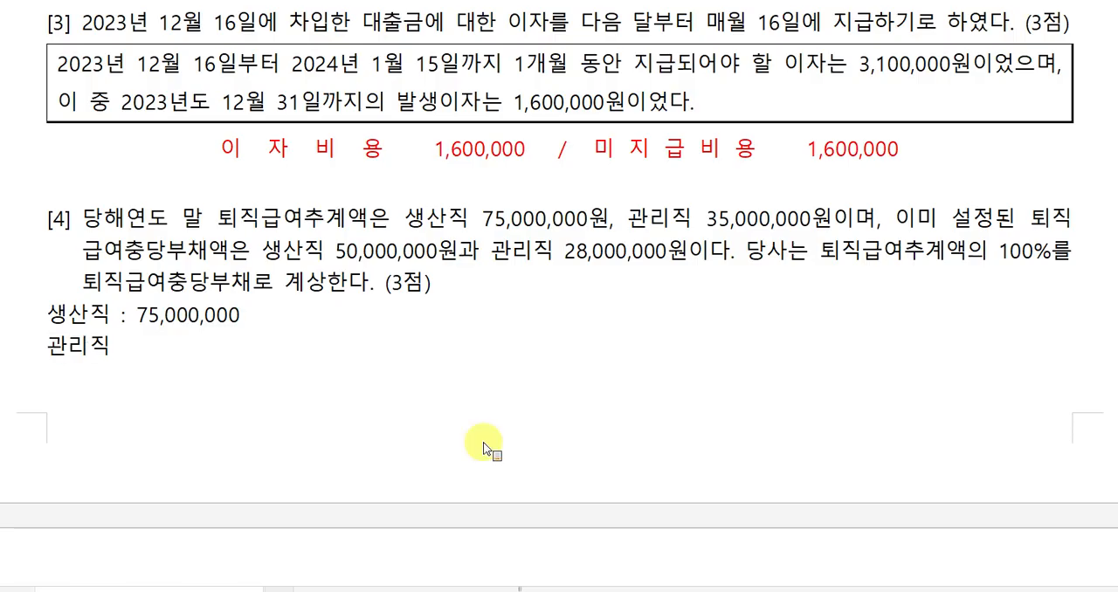
pyautogui.write(' : 35')
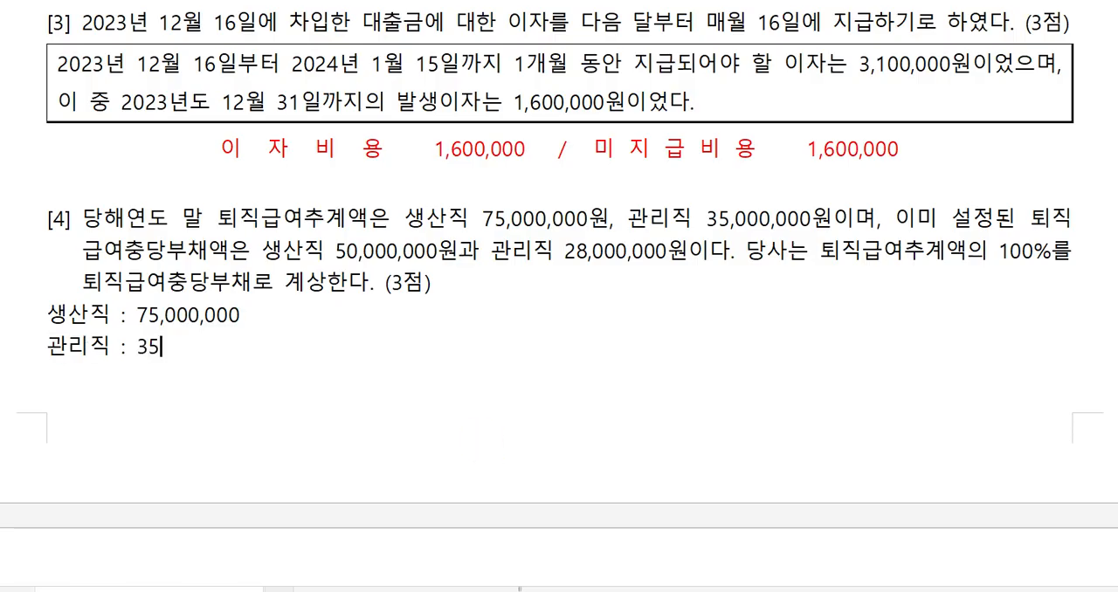
pyautogui.write(',000,000')
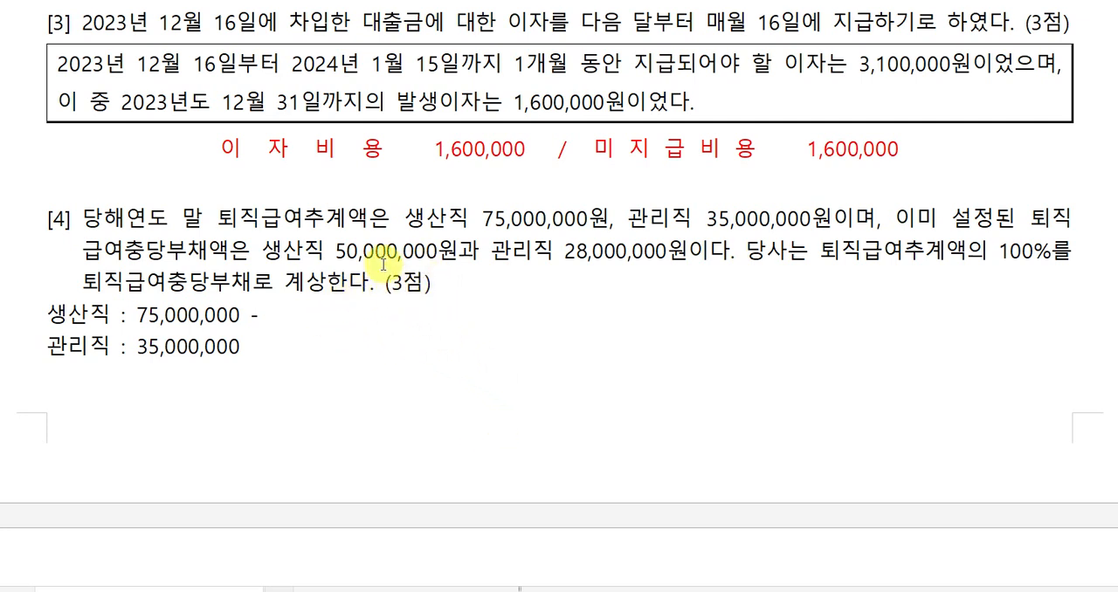
# Complete the 생산직 line below question [4] with the calculation "- 50,000,000 = 25,000,000".
pyautogui.write('50')
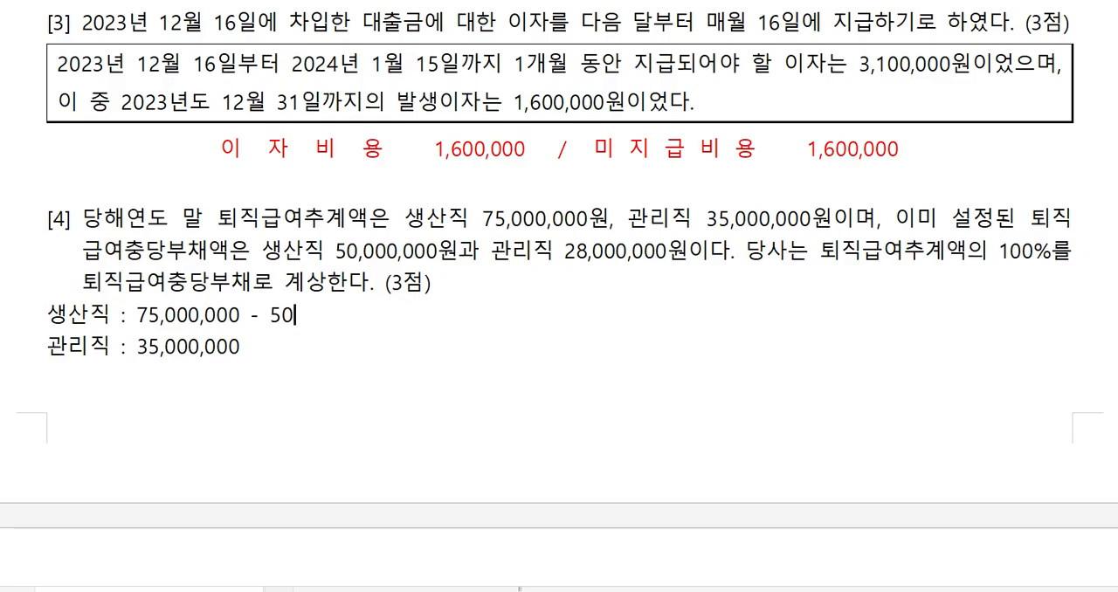
pyautogui.write(',000,000 =')
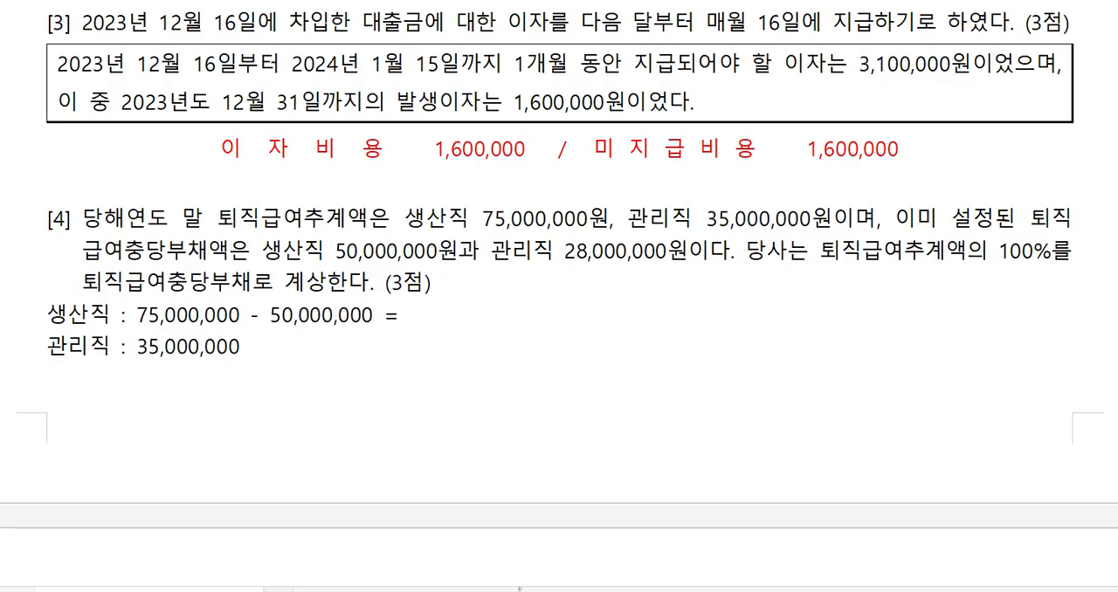
pyautogui.write(' 25')
pyautogui.write(',000,00')
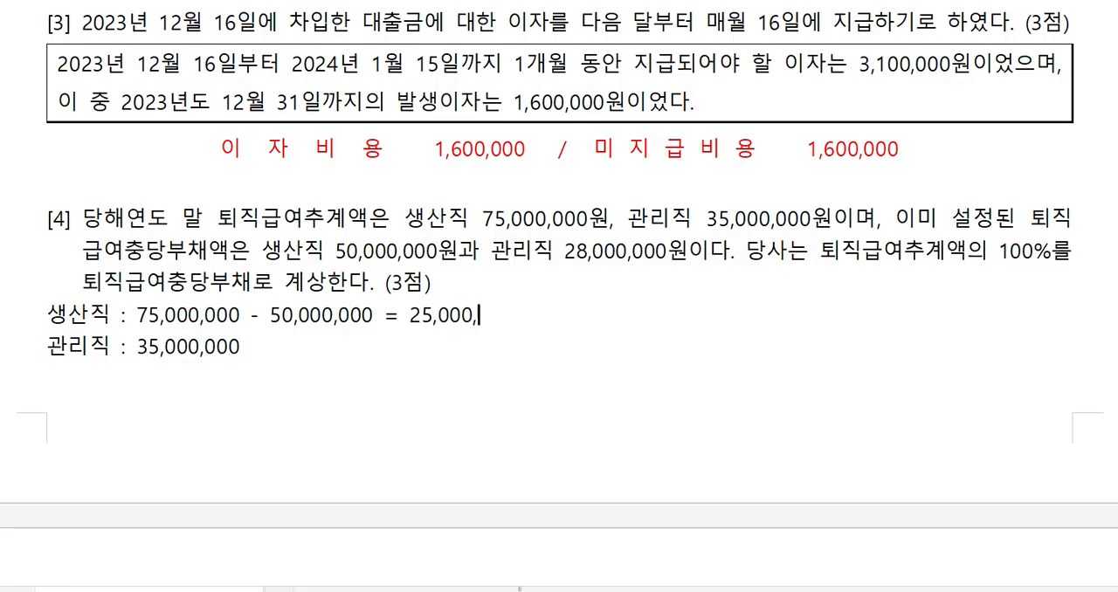
pyautogui.write('0 관리직 : 35,000,000 - ')
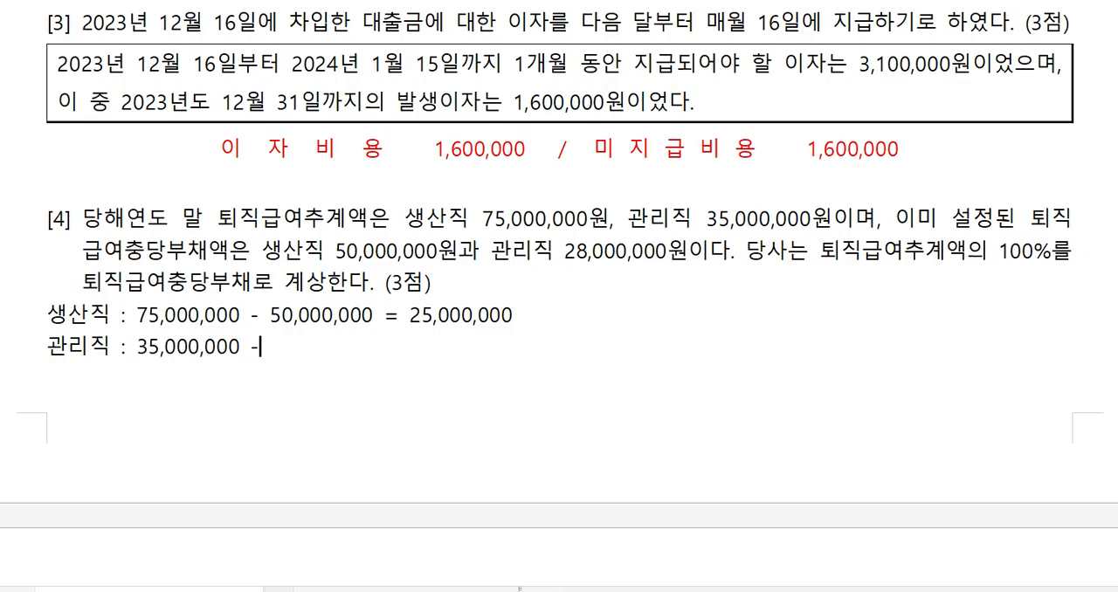
pyautogui.write('28,000,000 ')
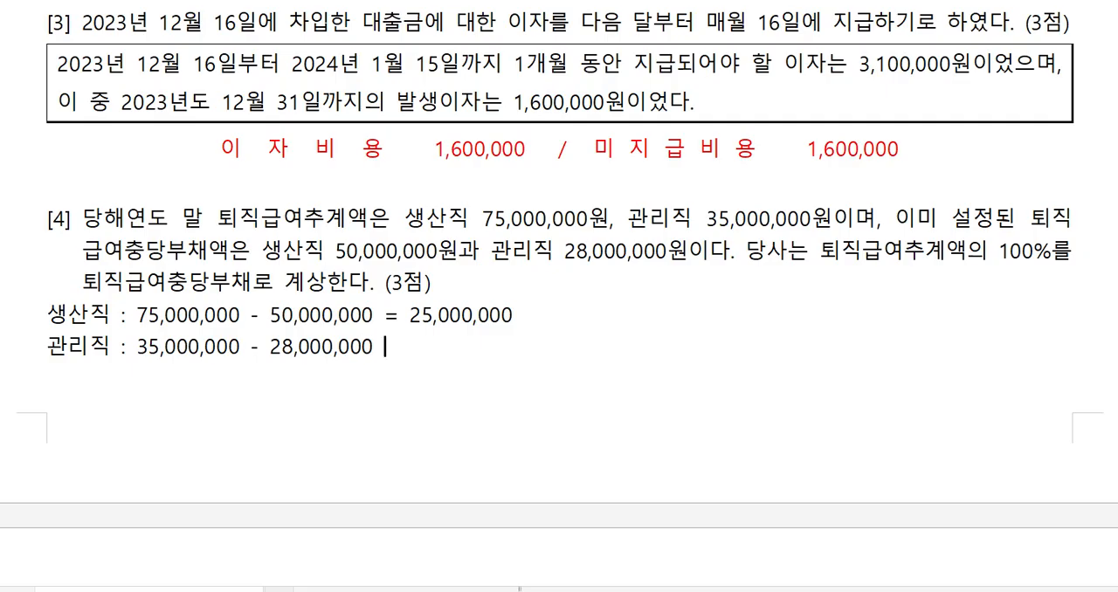
pyautogui.write('=')
# Complete the 관리직 line below question [4] with "- 28,000,000 = 7,000,000", aligning the result under the 생산직 amount.
pyautogui.write('7,000,00')
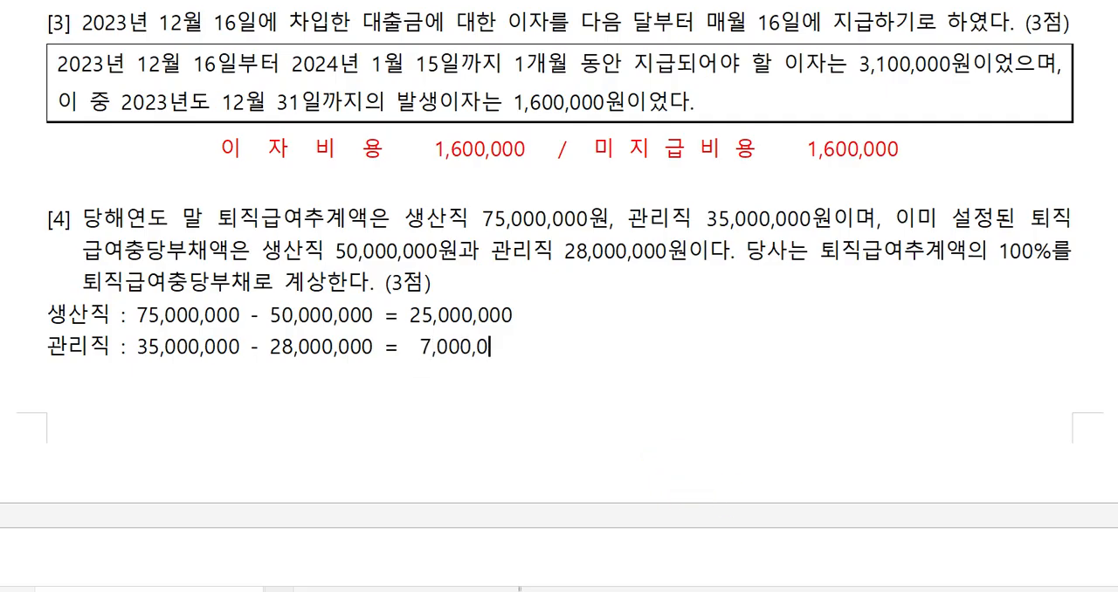
pyautogui.write('0')
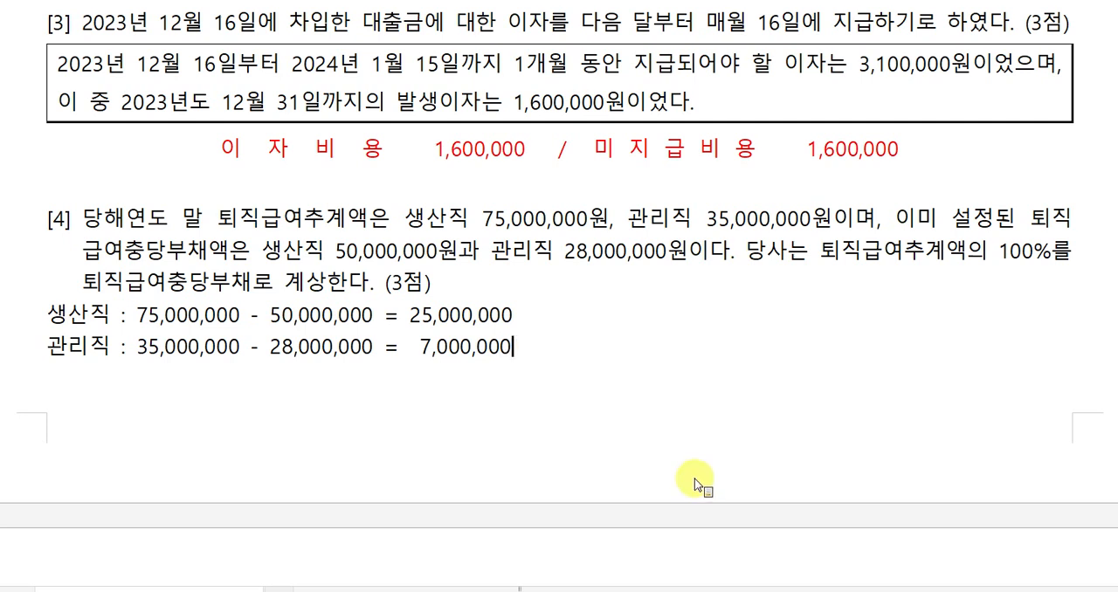
# Color the calculated amounts 25,000,000 and 7,000,000 below question [4] red.
pyautogui.moveTo(406, 312); pyautogui.dragTo(524, 313)
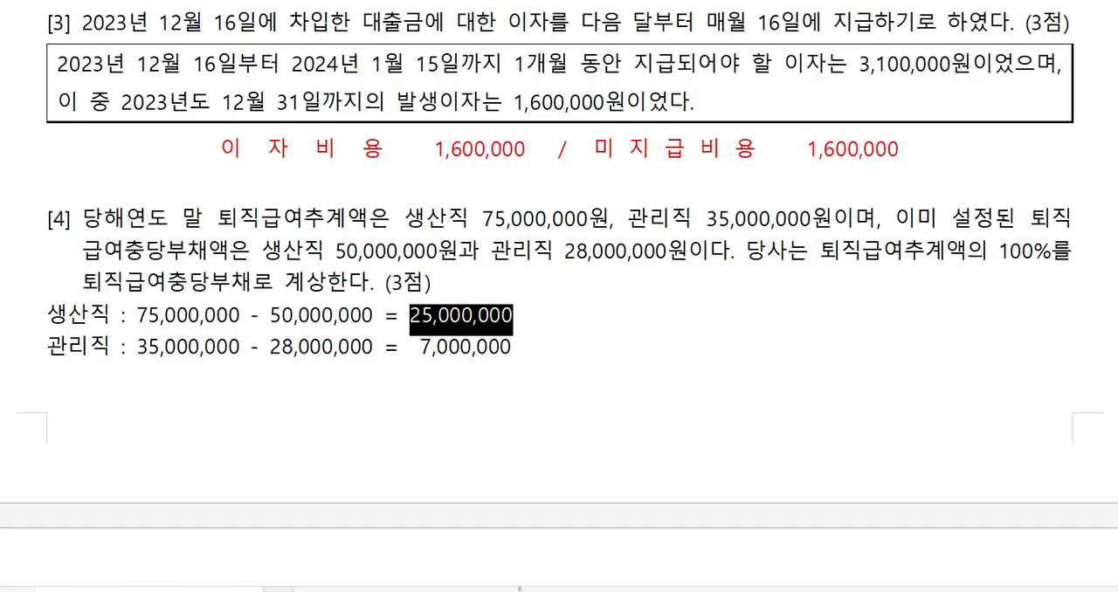
pyautogui.hotkey('ctrl', 'm')
pyautogui.press('r')
pyautogui.moveTo(417, 351); pyautogui.dragTo(524, 350)
pyautogui.hotkey('ctrl', 'm')
pyautogui.press('r')
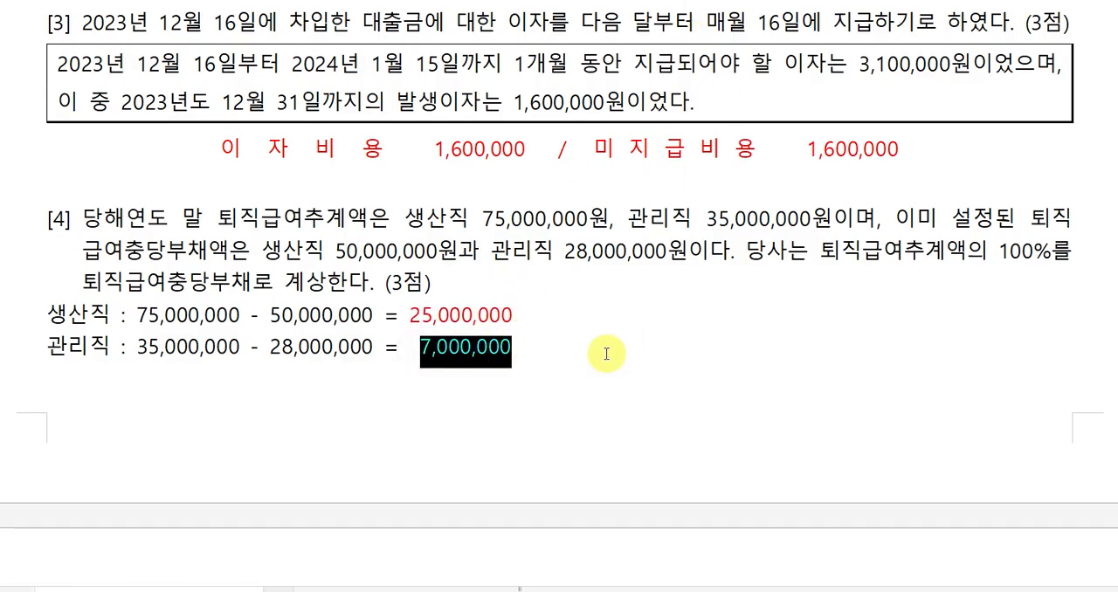
pyautogui.click(607, 353)
# Add the note "- 자동결산" after (3점) at the end of question [4] and color it red.
pyautogui.click(592, 290)
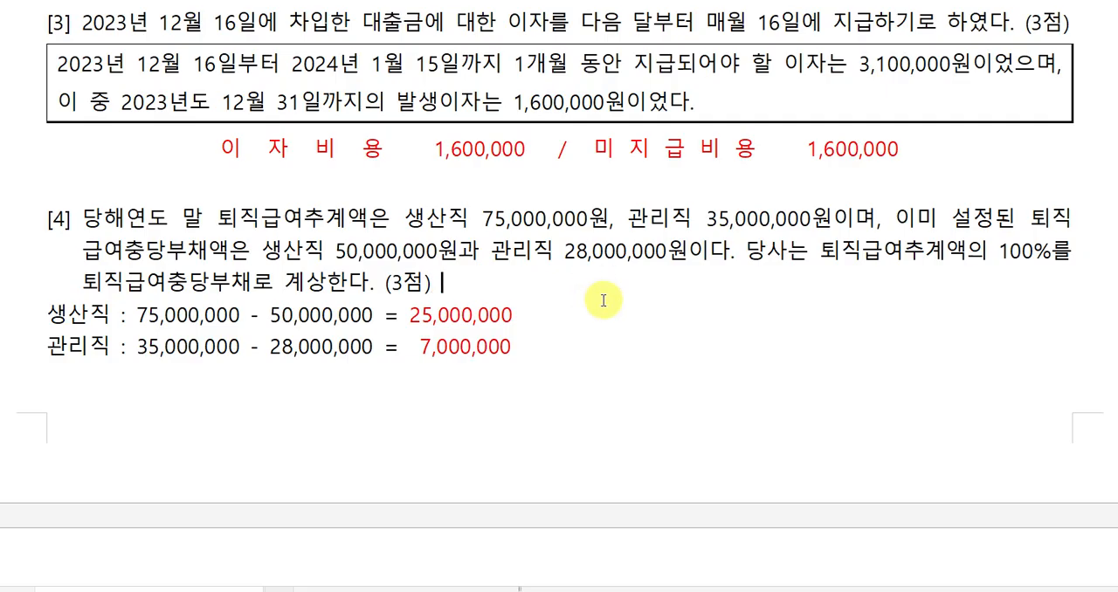
pyautogui.write('-')
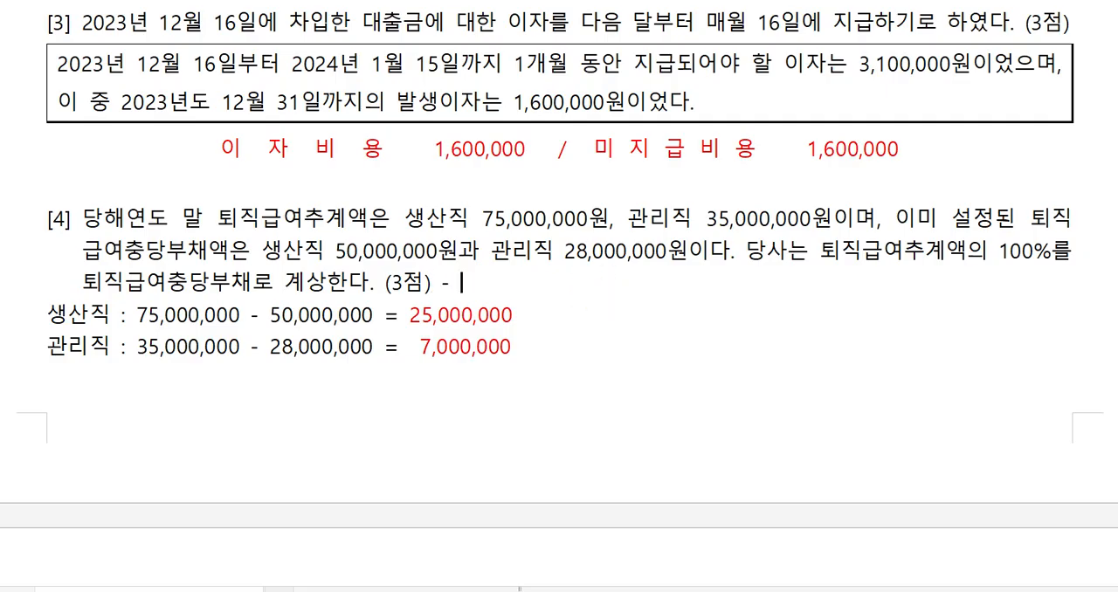
pyautogui.write(' 자동겸')
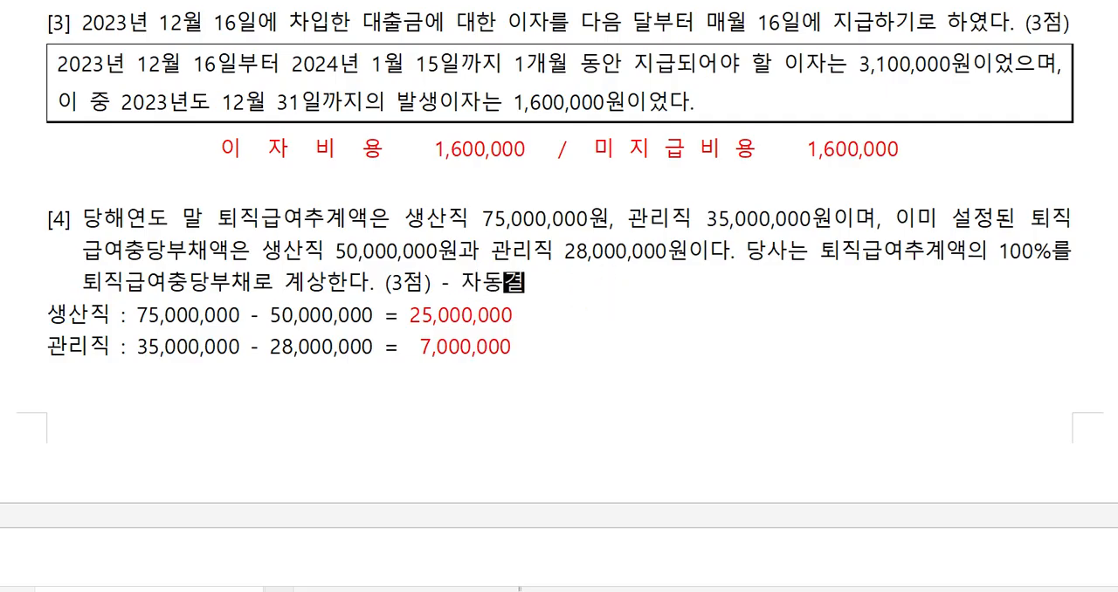
pyautogui.write('산')
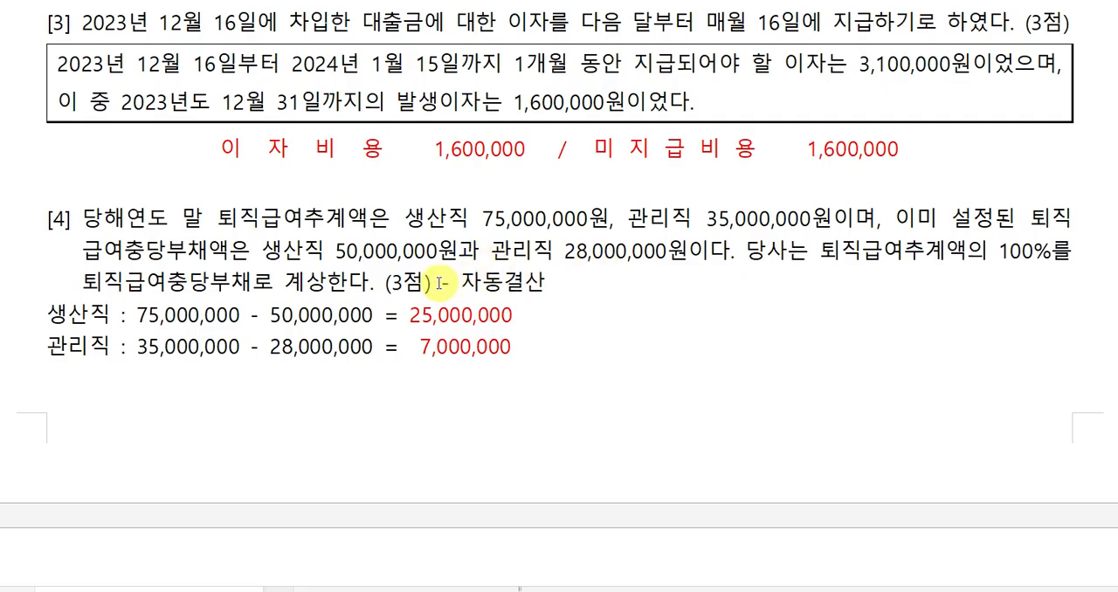
pyautogui.moveTo(441, 283); pyautogui.dragTo(545, 282)
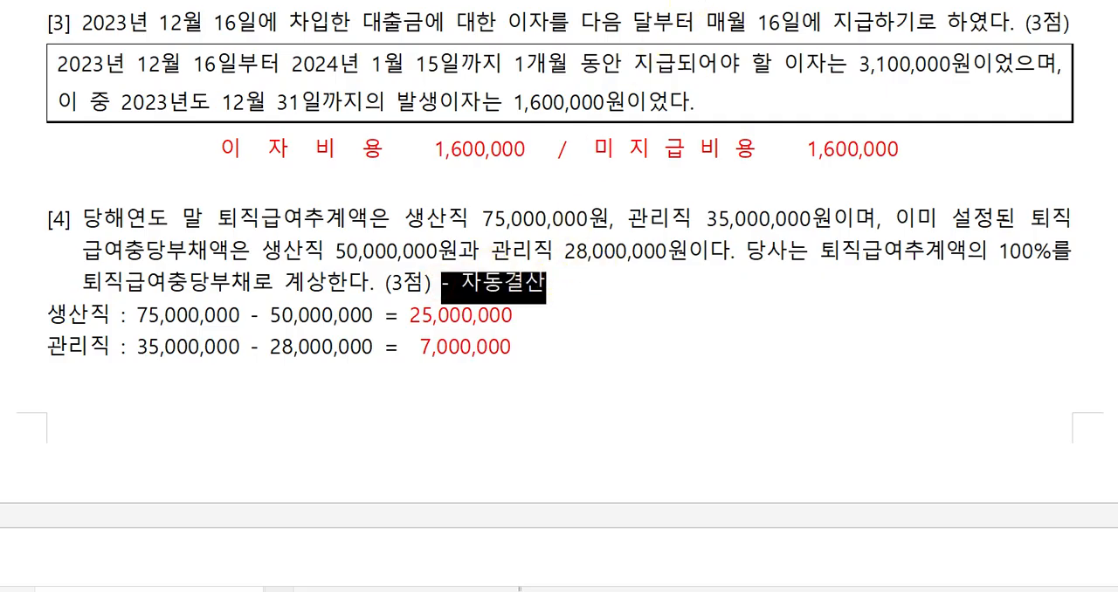
pyautogui.click(690, 0)
pyautogui.click(670, 290)
# In the answer table of question [5], enter the debit account 법인세등 with the amount 51,000,000.
pyautogui.scroll(-1, 623, 363)
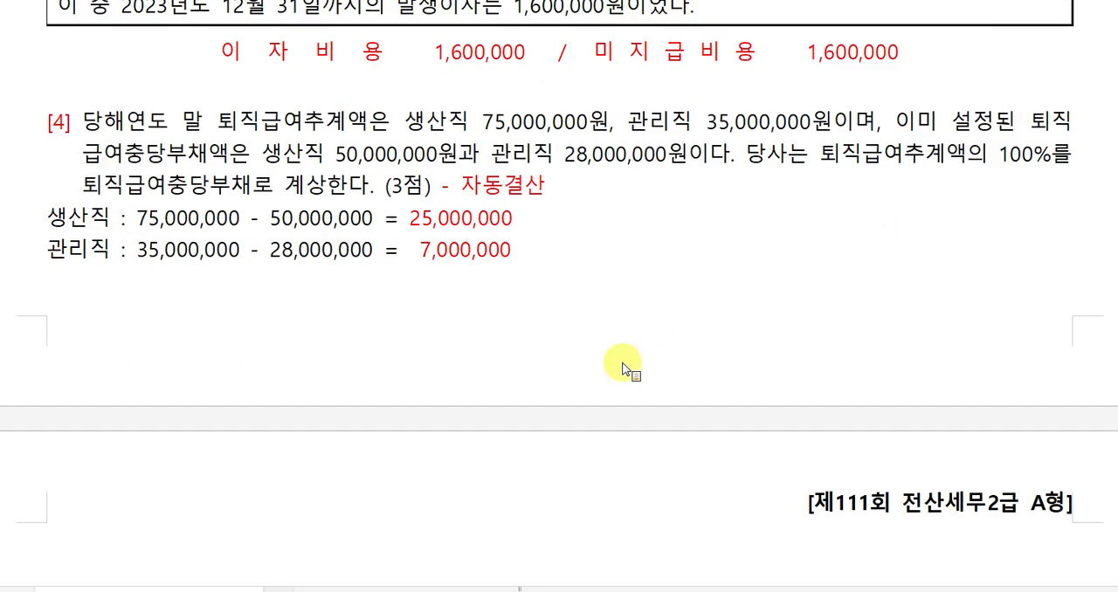
pyautogui.scroll(-3, 611, 367)
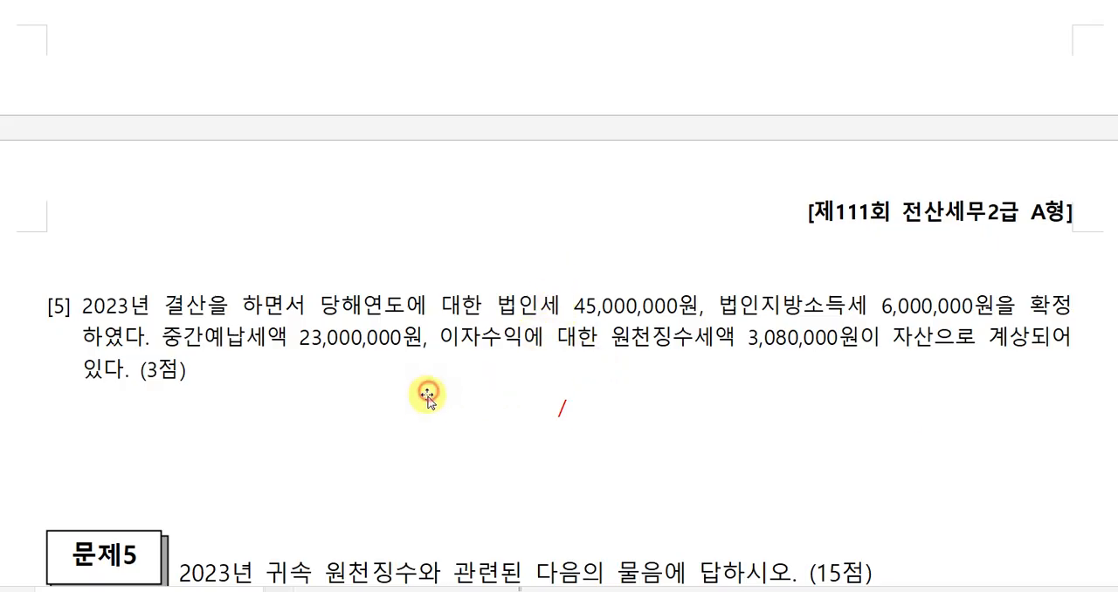
pyautogui.click(474, 461)
pyautogui.click(470, 411)
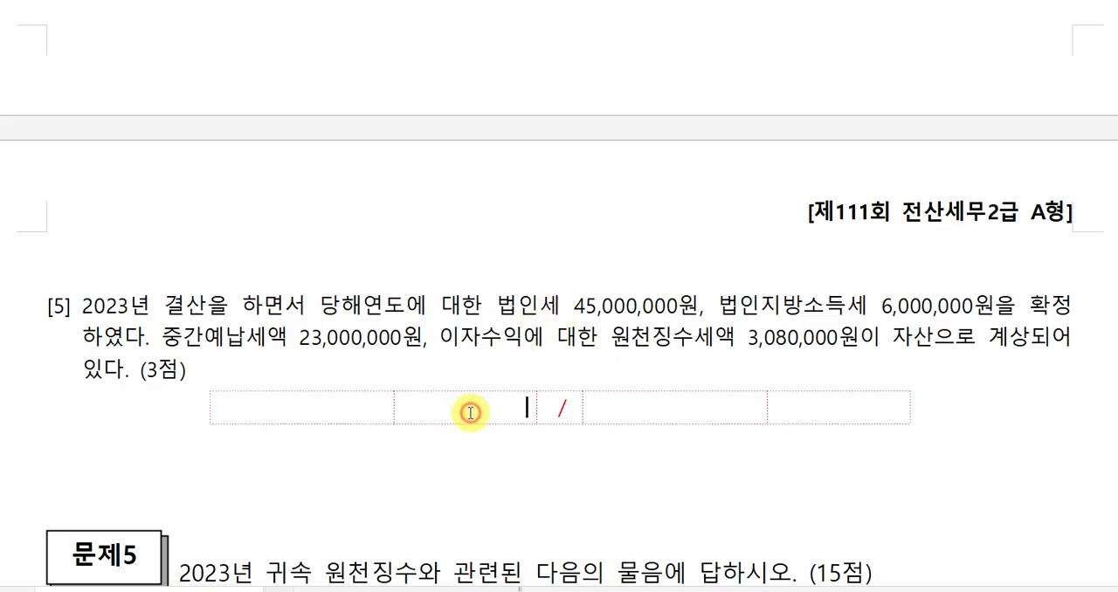
pyautogui.click(342, 407)
pyautogui.write('법인세등')
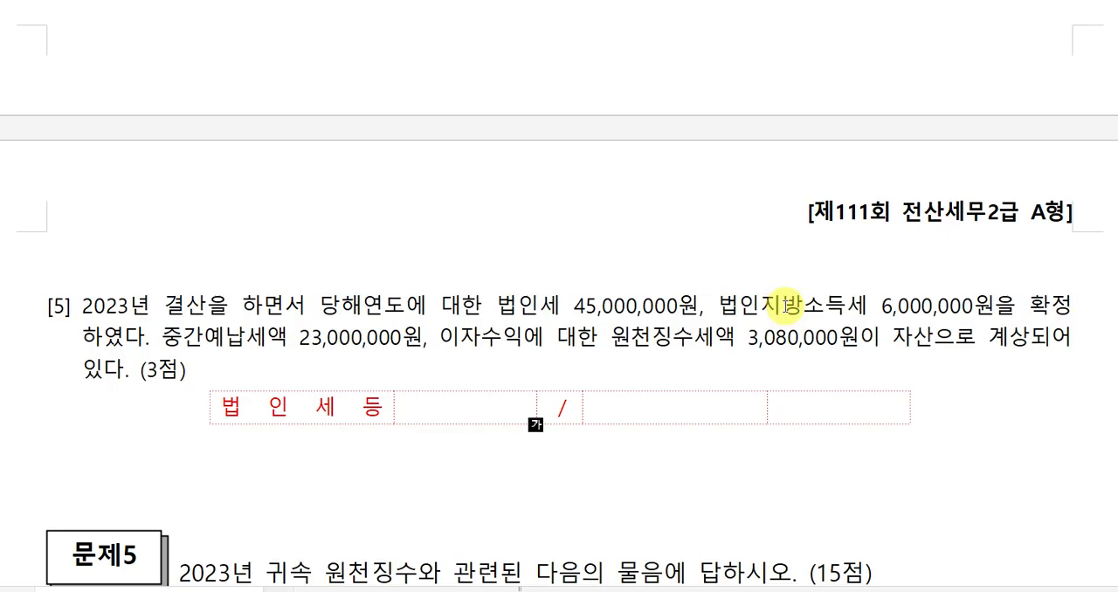
pyautogui.write('51,000')
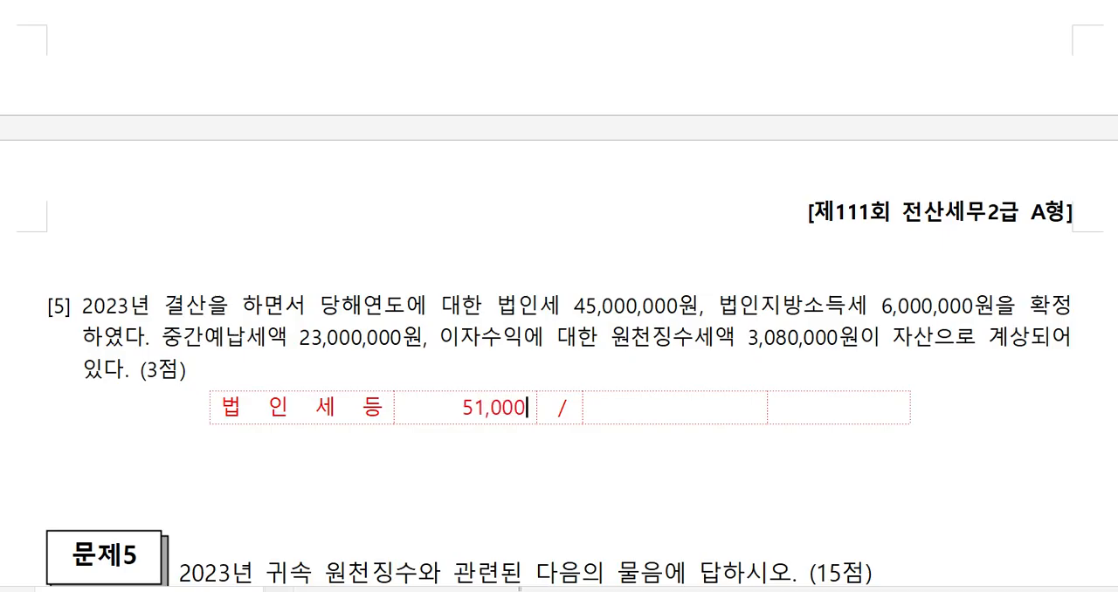
pyautogui.write(',000')
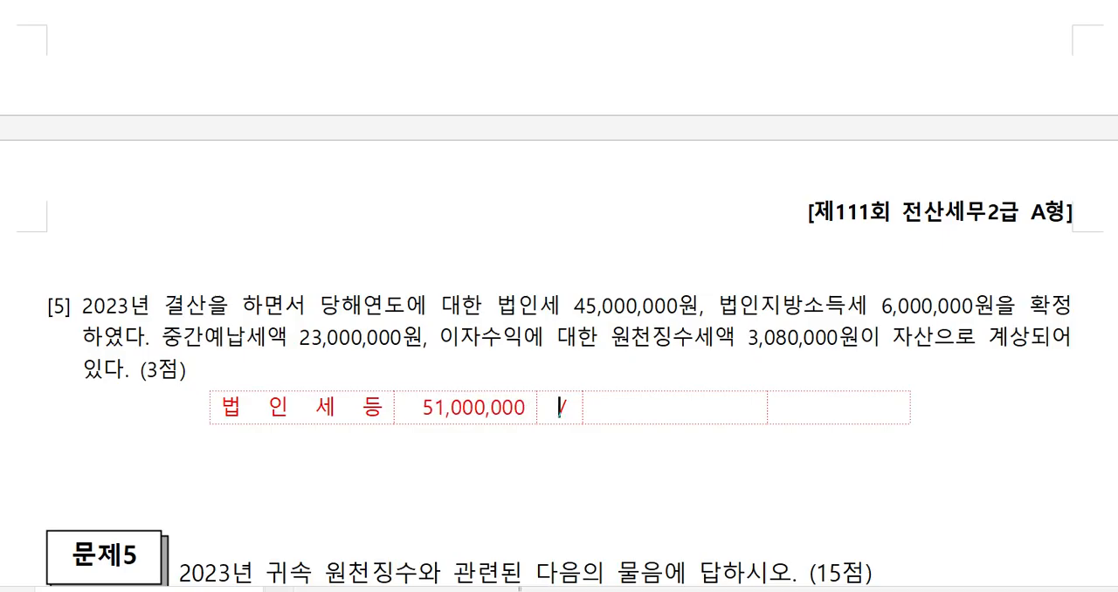
pyautogui.press('Right')
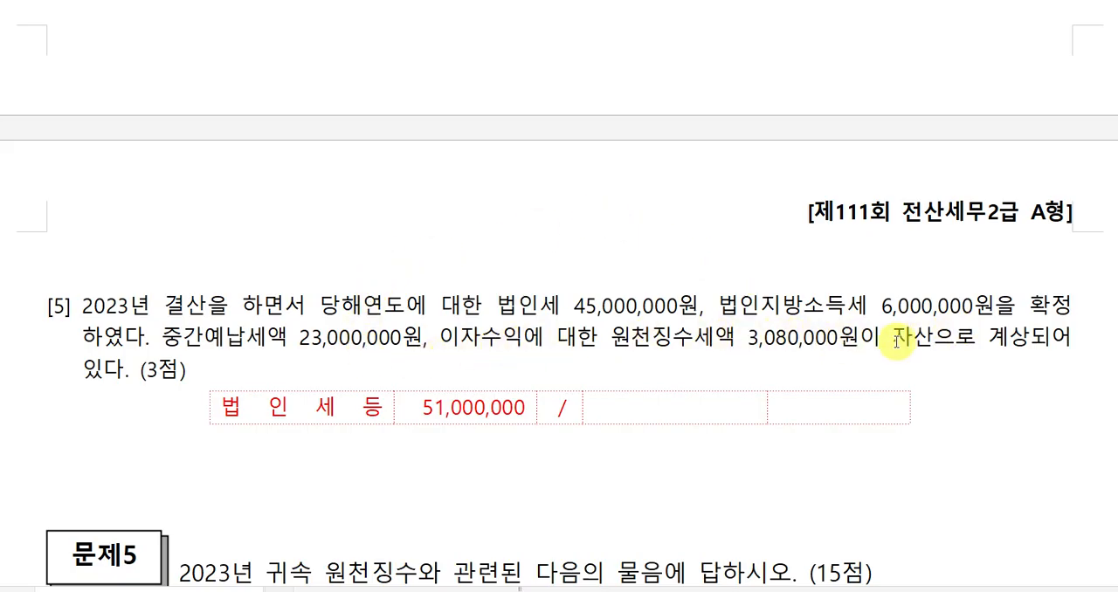
# Complete the credit side of question [5]'s answer table with the account 선납세금 and the amount 26,080,000.
pyautogui.click(892, 337)
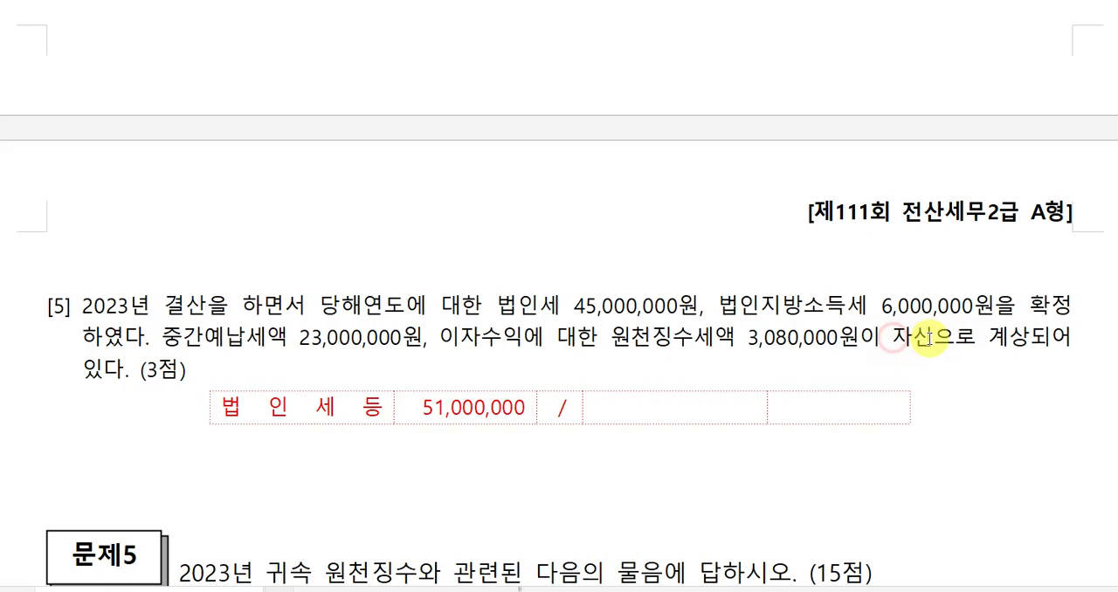
pyautogui.moveTo(924, 336); pyautogui.dragTo(928, 337)
pyautogui.click(629, 411)
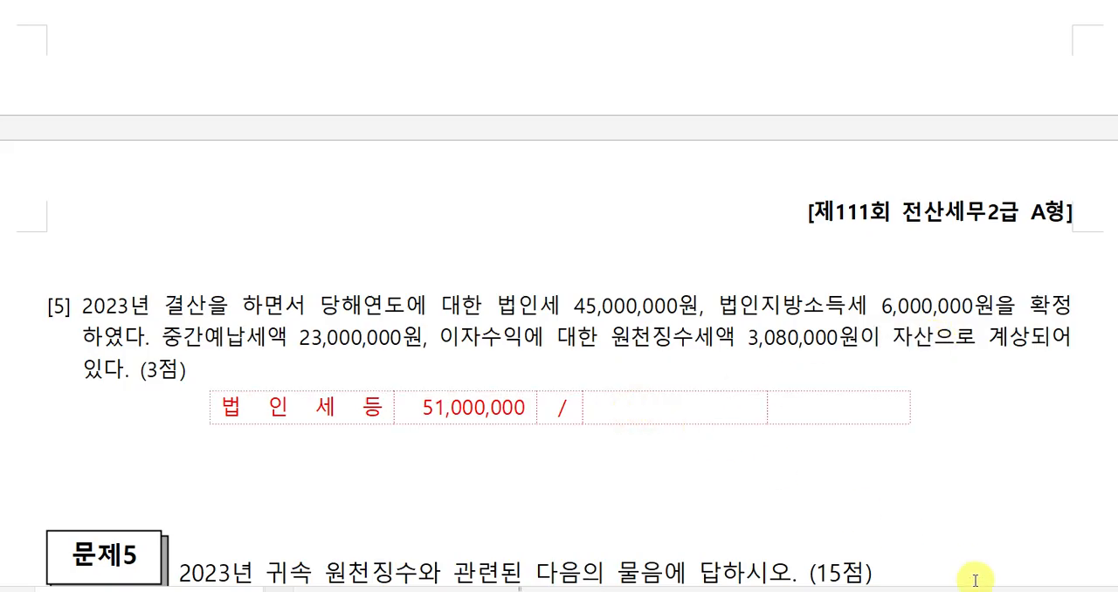
pyautogui.write('선납')
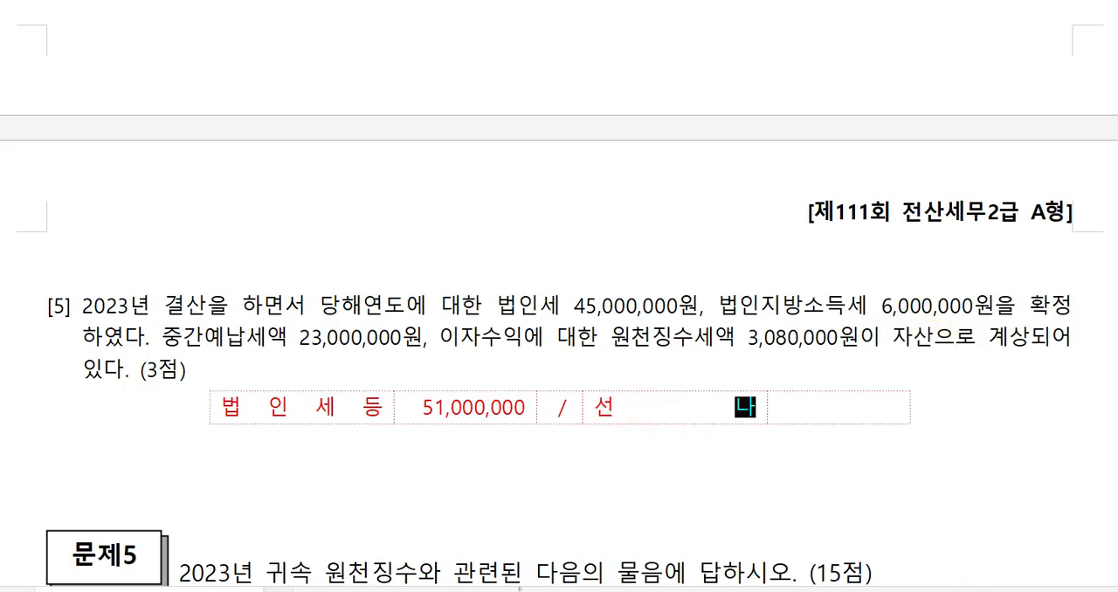
pyautogui.write('세금')
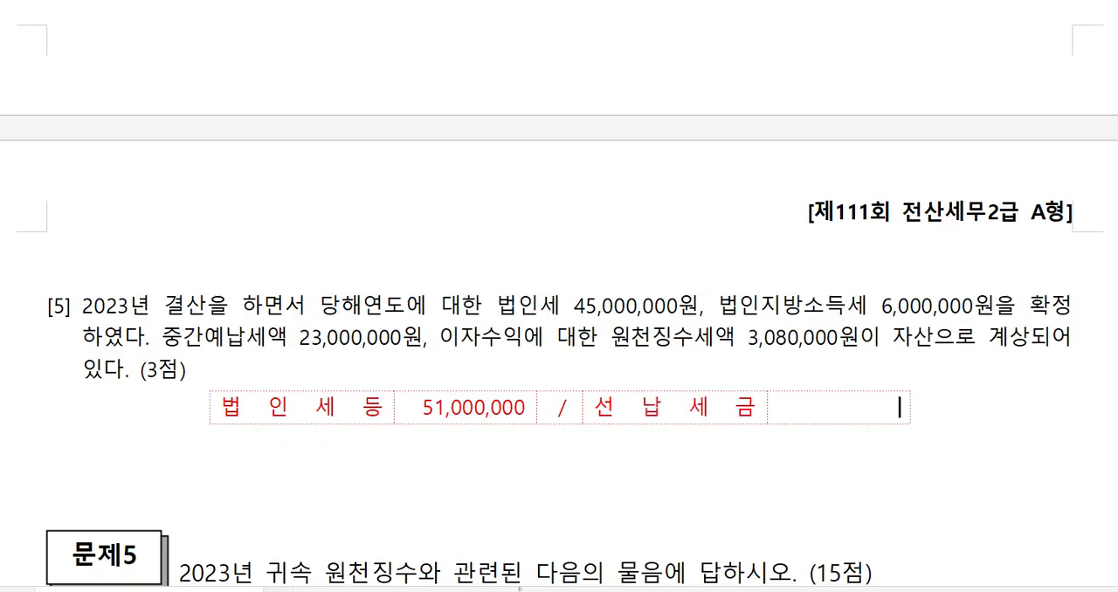
pyautogui.write('26,080')
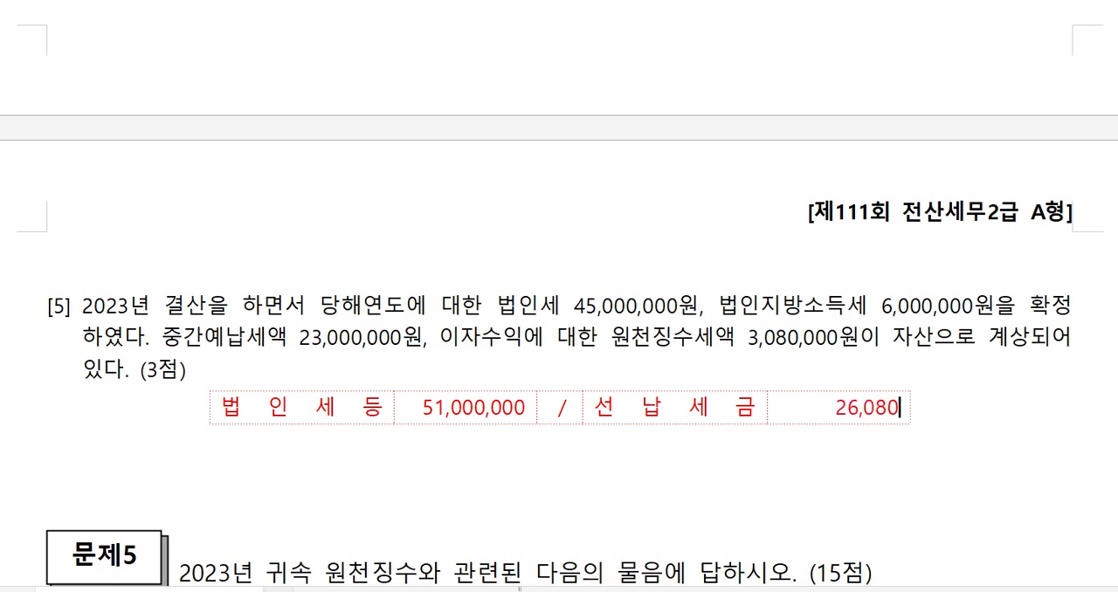
pyautogui.write(',000')
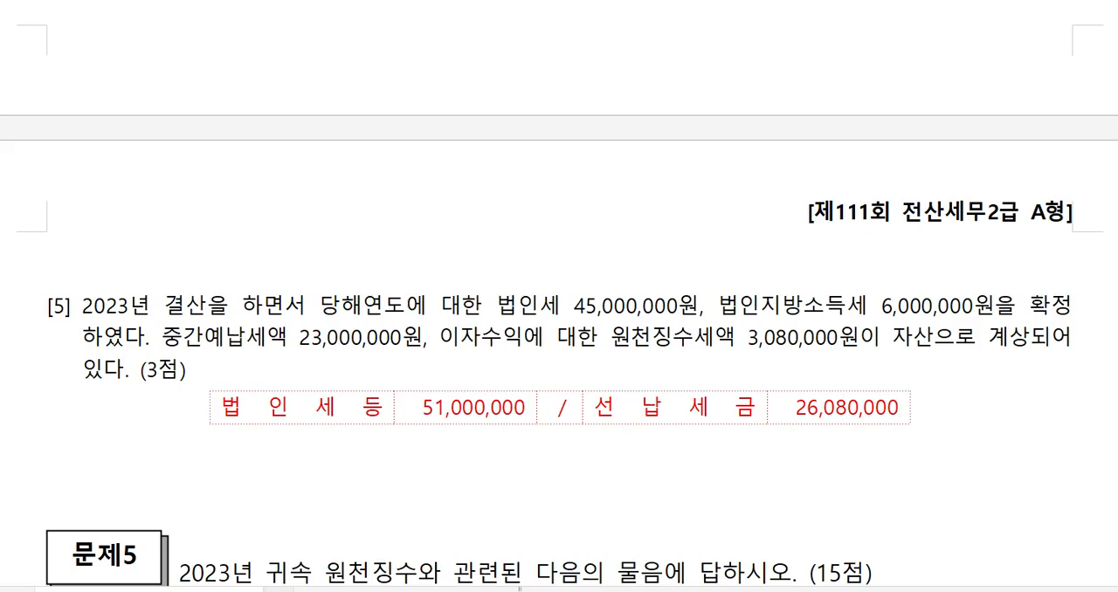
# Switch to 케이렙 and open 일반전표입력 for December 31, 2023.
pyautogui.scroll(15, 955, 572)
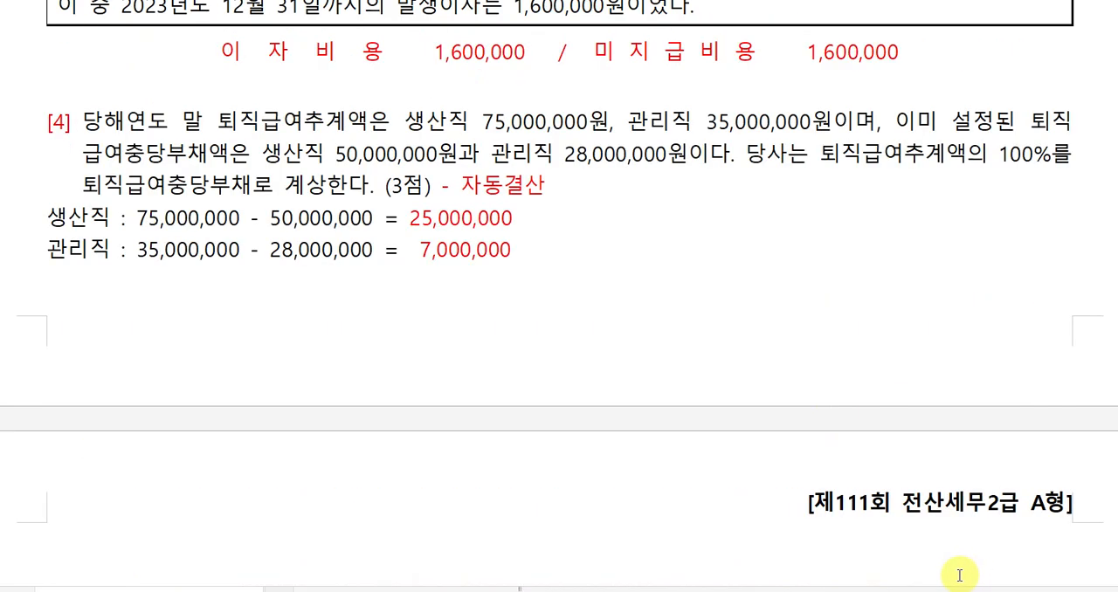
pyautogui.scroll(5, 845, 529)
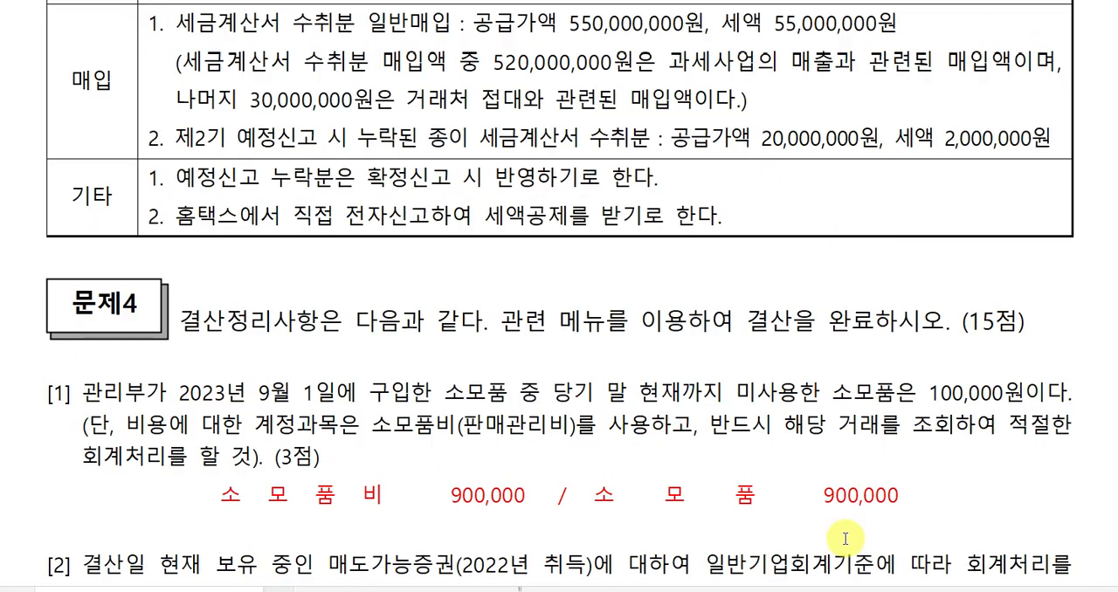
pyautogui.scroll(-6, 842, 527)
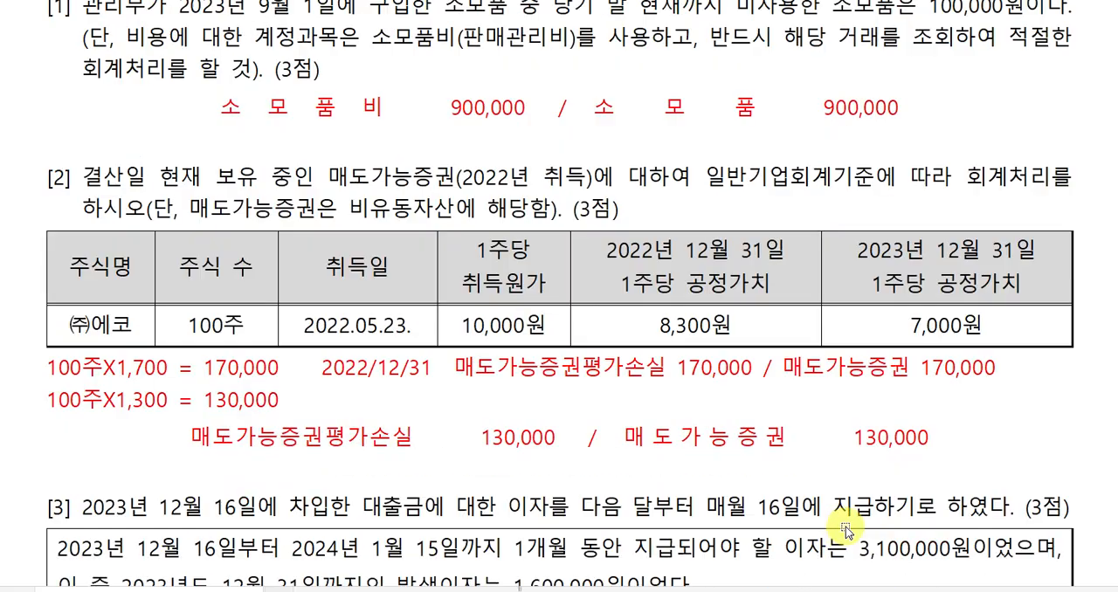
pyautogui.click(646, 591)
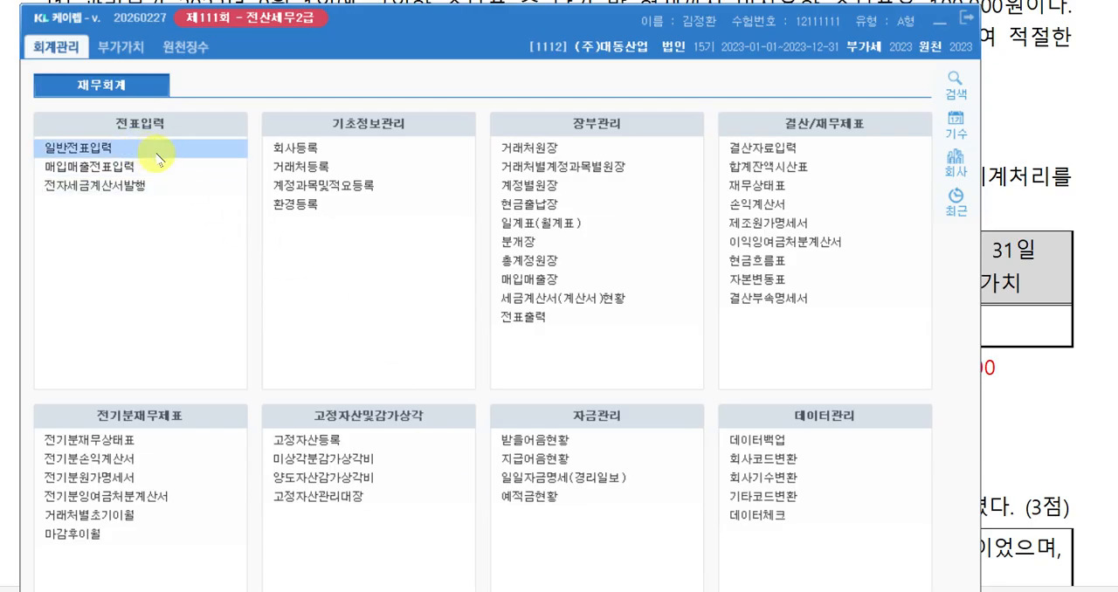
pyautogui.click(158, 158)
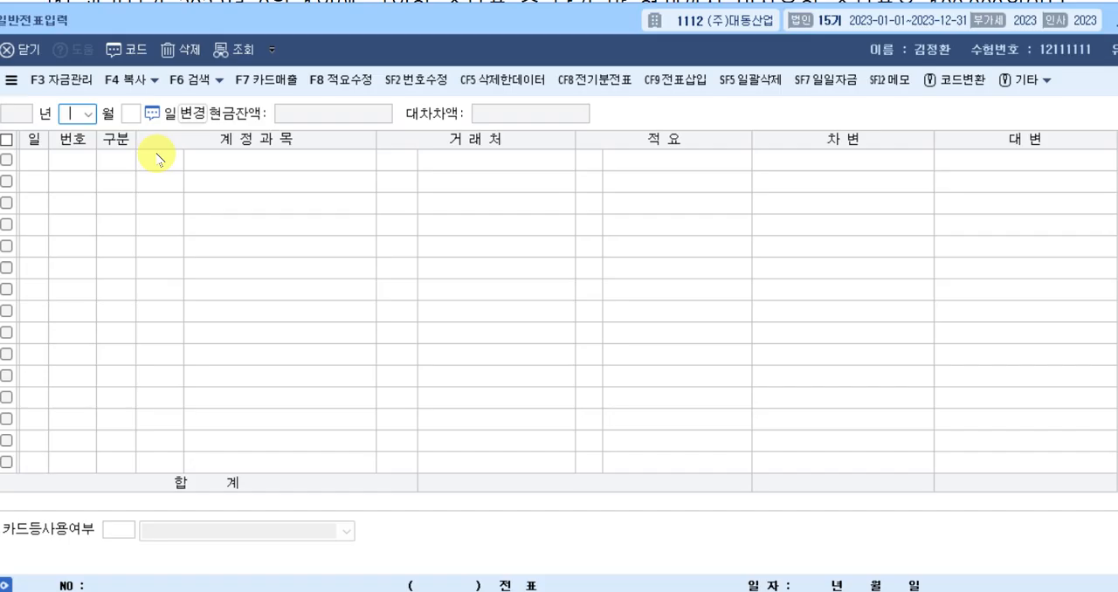
pyautogui.write('12')
pyautogui.press('Return')
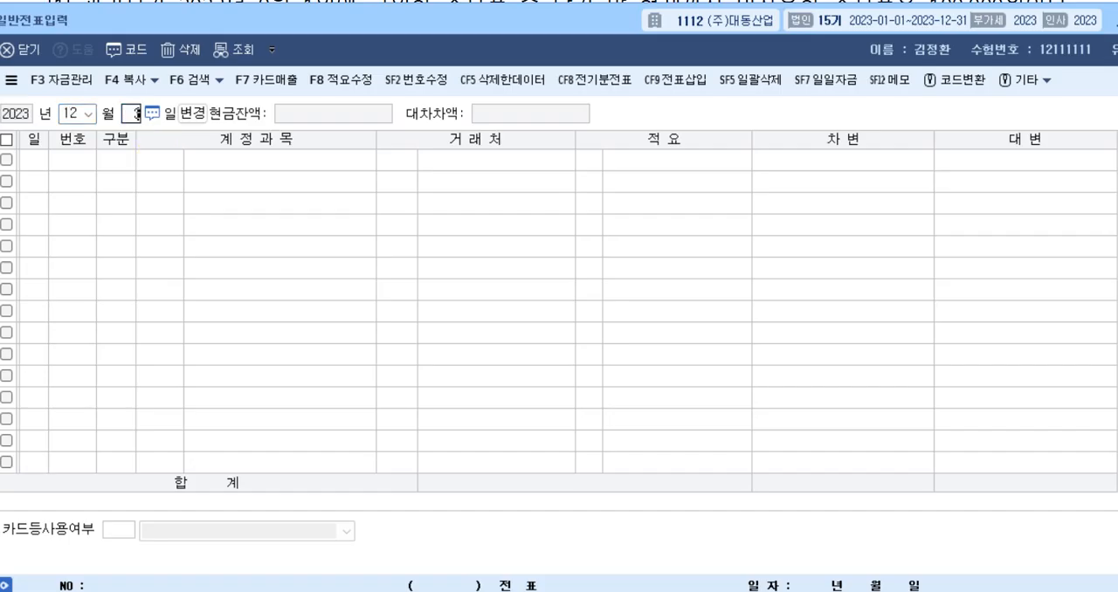
pyautogui.write('31')
pyautogui.press('Return')
# Enter the debit line of question [1]'s entry with account 0830 소모품비 (판매관리비) and the amount 900,000.
pyautogui.write('3')
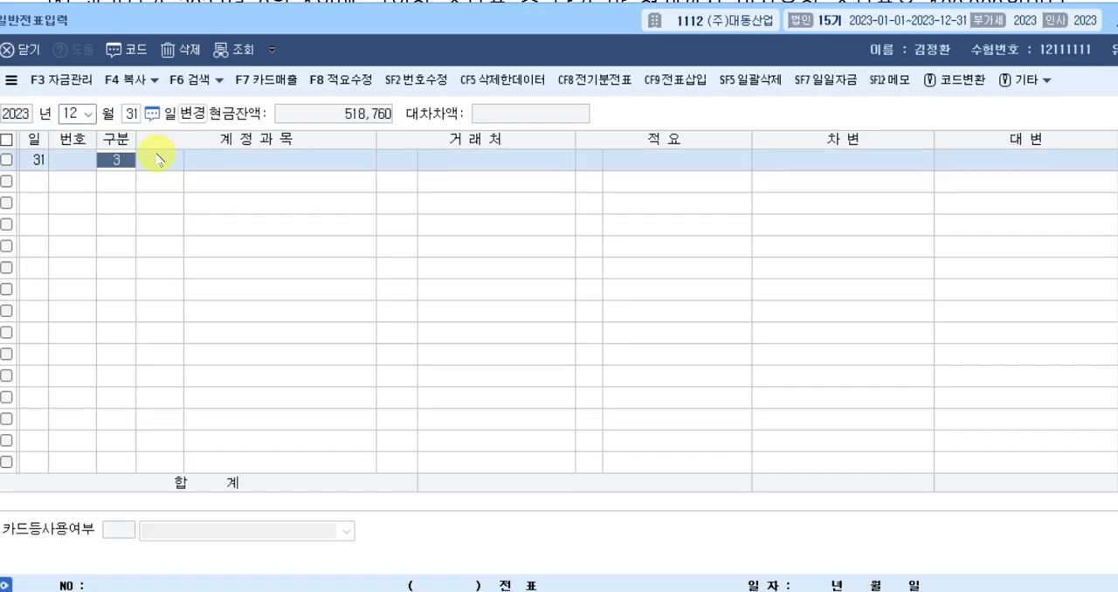
pyautogui.press('Return')
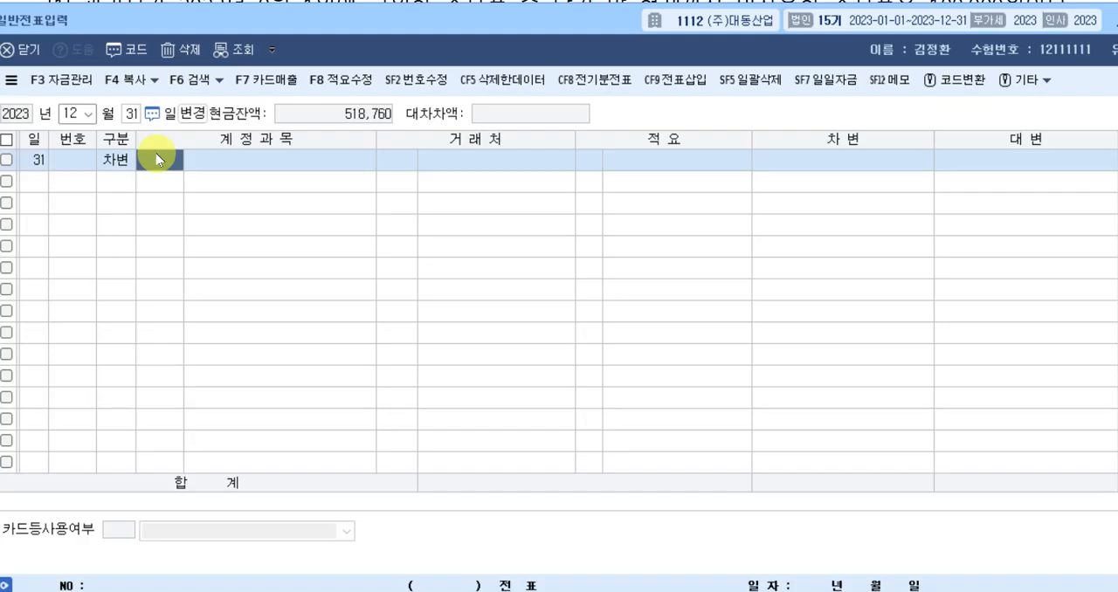
pyautogui.write('tha')
pyautogui.press('Return')
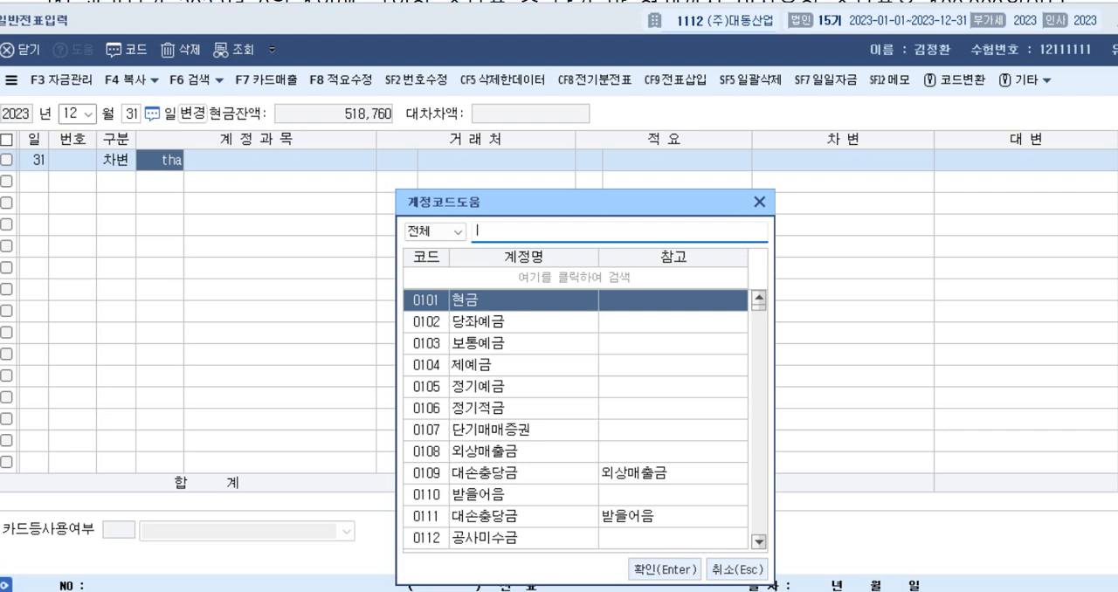
pyautogui.write('소모')
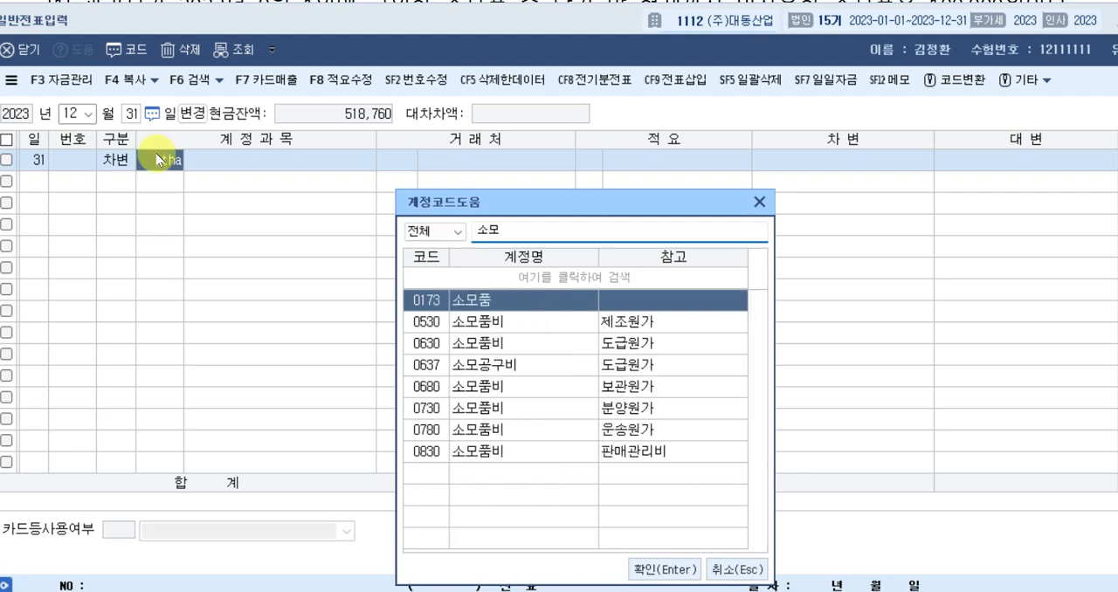
pyautogui.write('ㅣ')
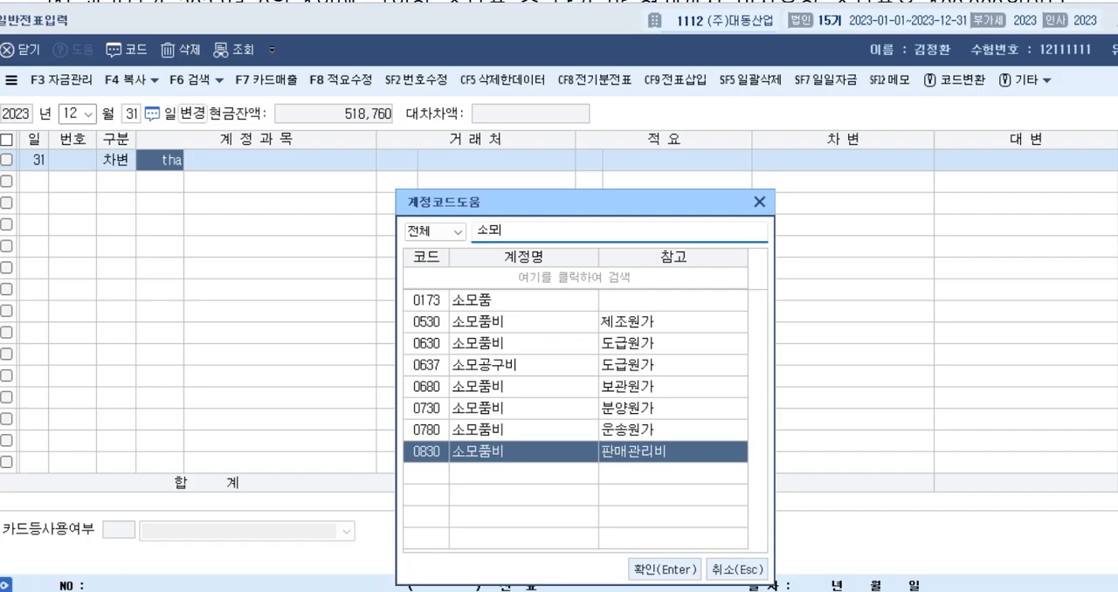
pyautogui.press('Return')
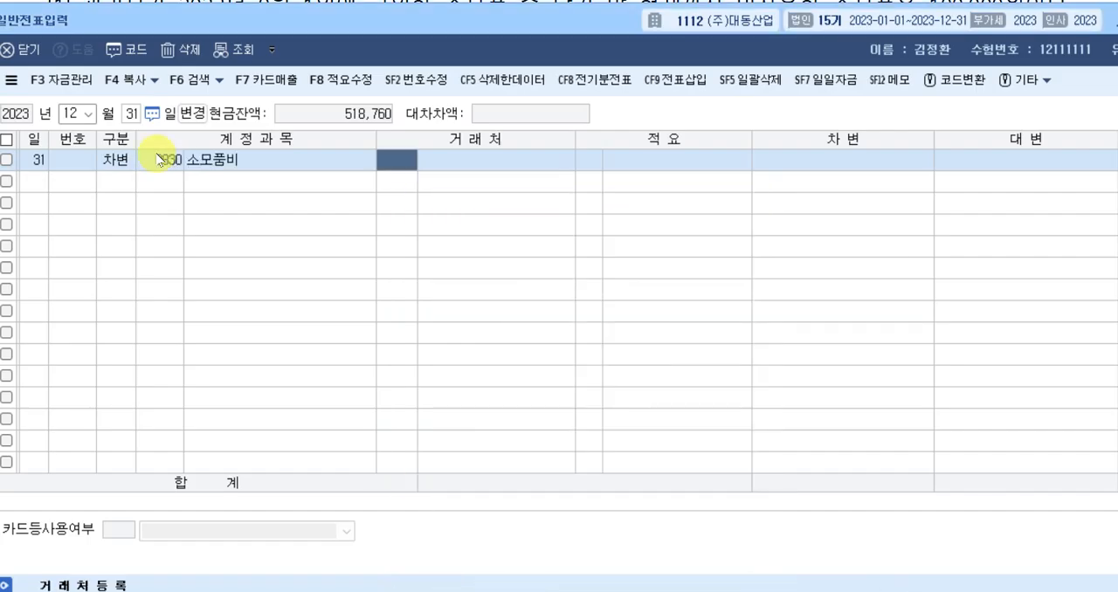
pyautogui.press('Return')
pyautogui.press('Return')
pyautogui.press('Return')
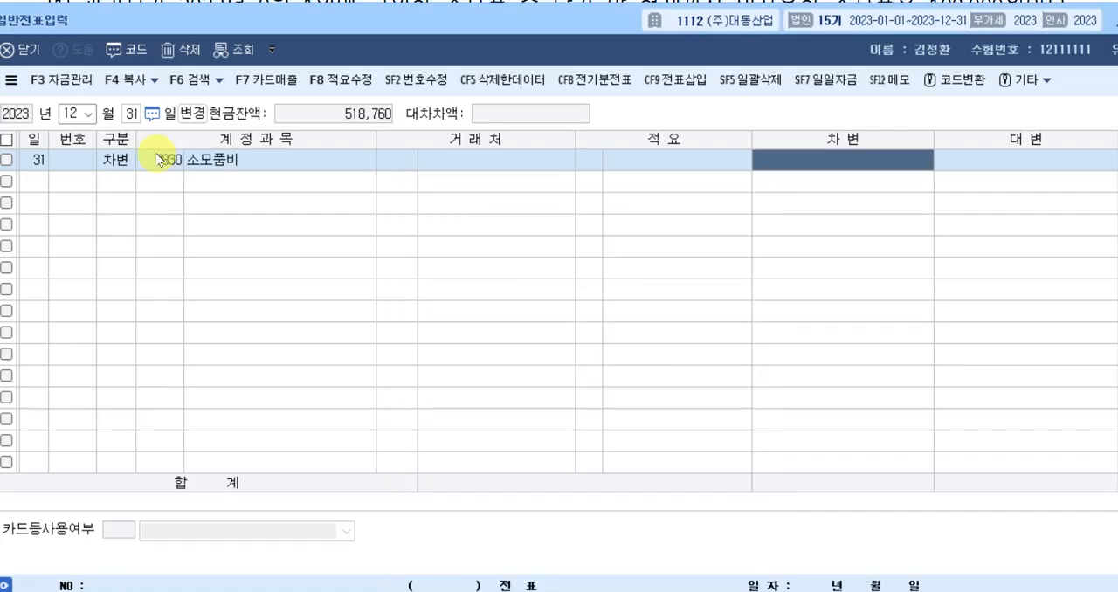
pyautogui.write('9000000')
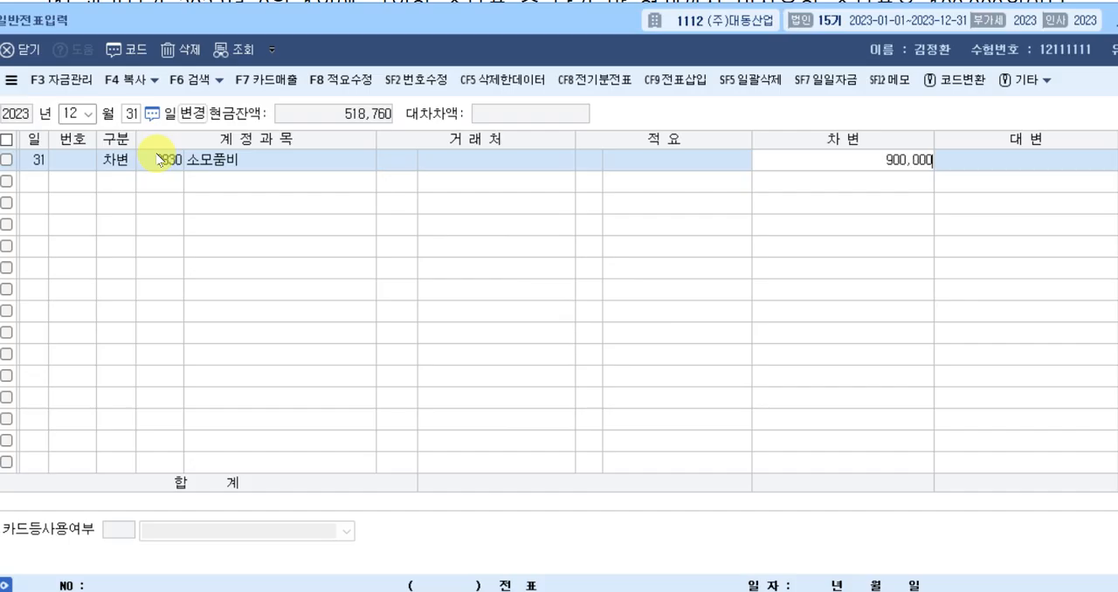
pyautogui.press('Return')
# Add the matching credit line with account 0173 소모품 for 900,000.
pyautogui.write('4')
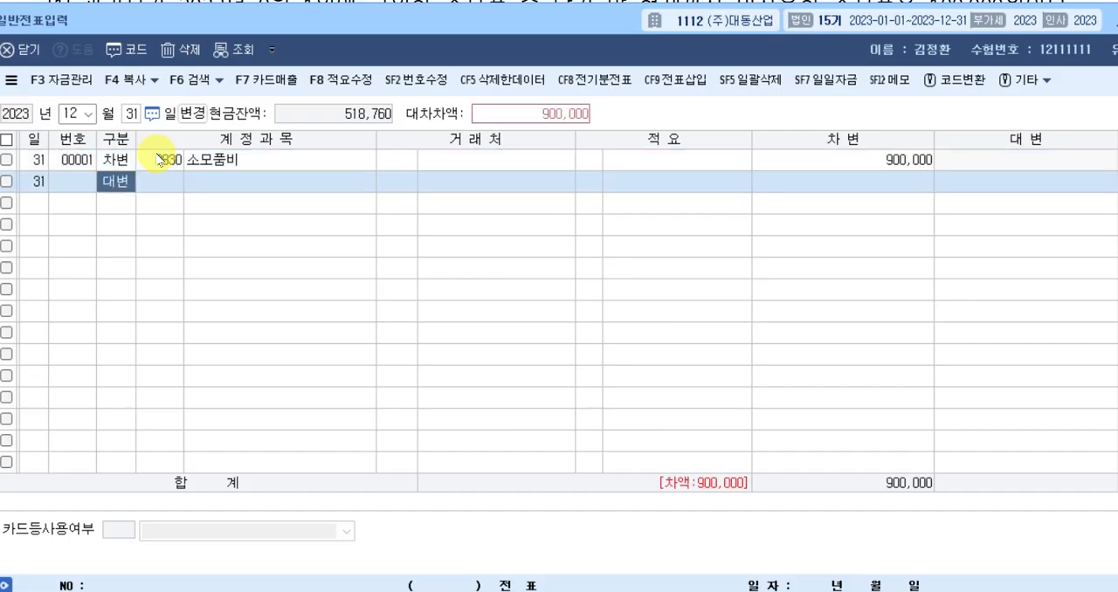
pyautogui.press('Return')
pyautogui.write('소모')
pyautogui.press('Return')
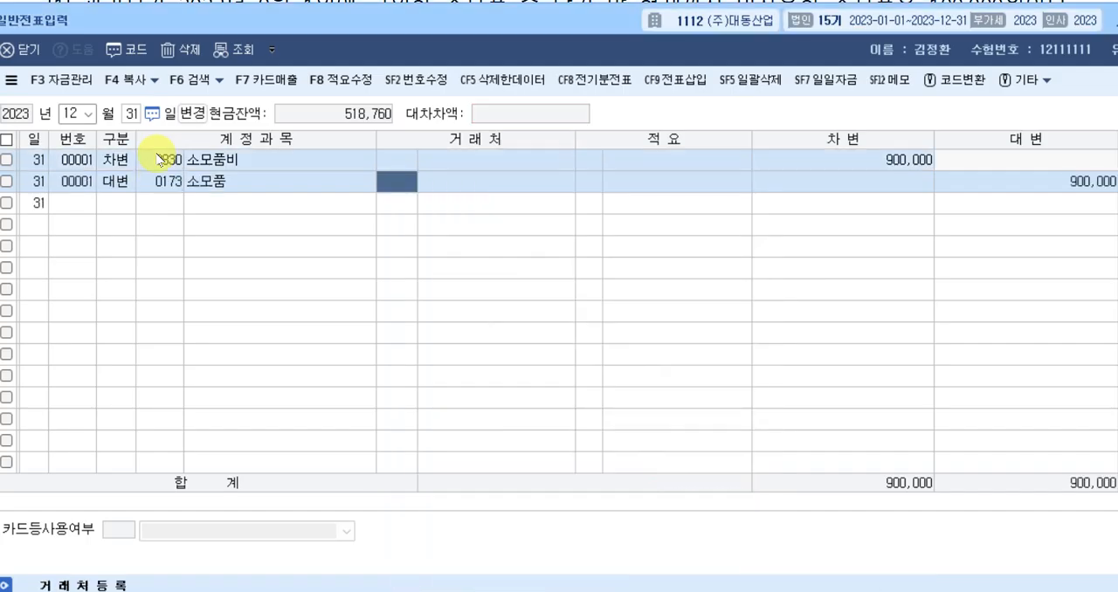
pyautogui.press('Down')
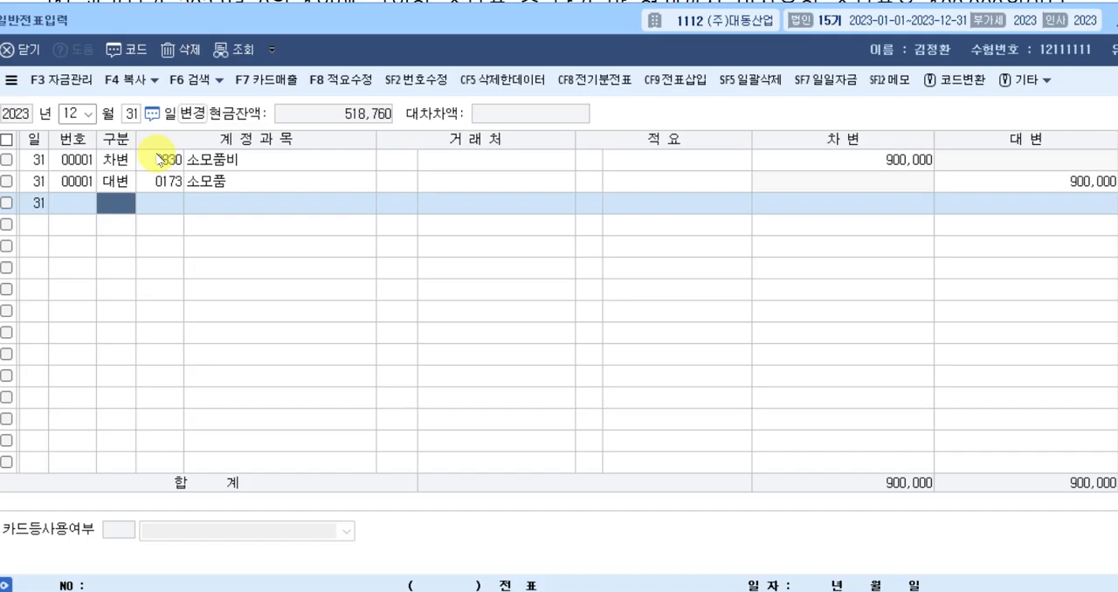
# Enter the debit line of question [2]'s entry with account 0395 매도가능증권평가손실 and the amount 130,000.
pyautogui.write('3')
pyautogui.press('Return')
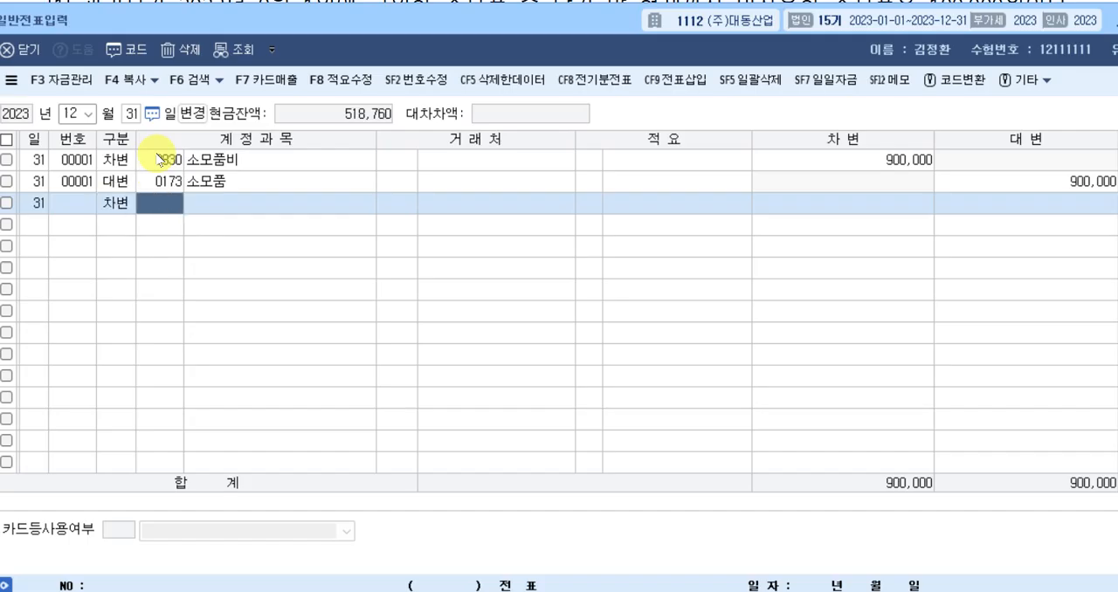
pyautogui.write('매도')
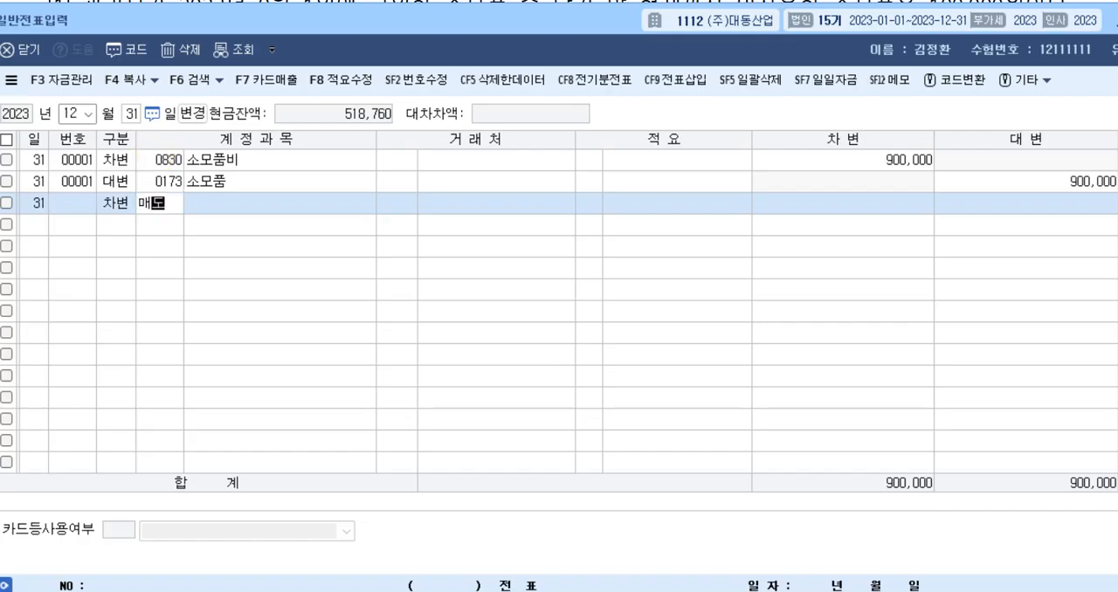
pyautogui.press('Return')
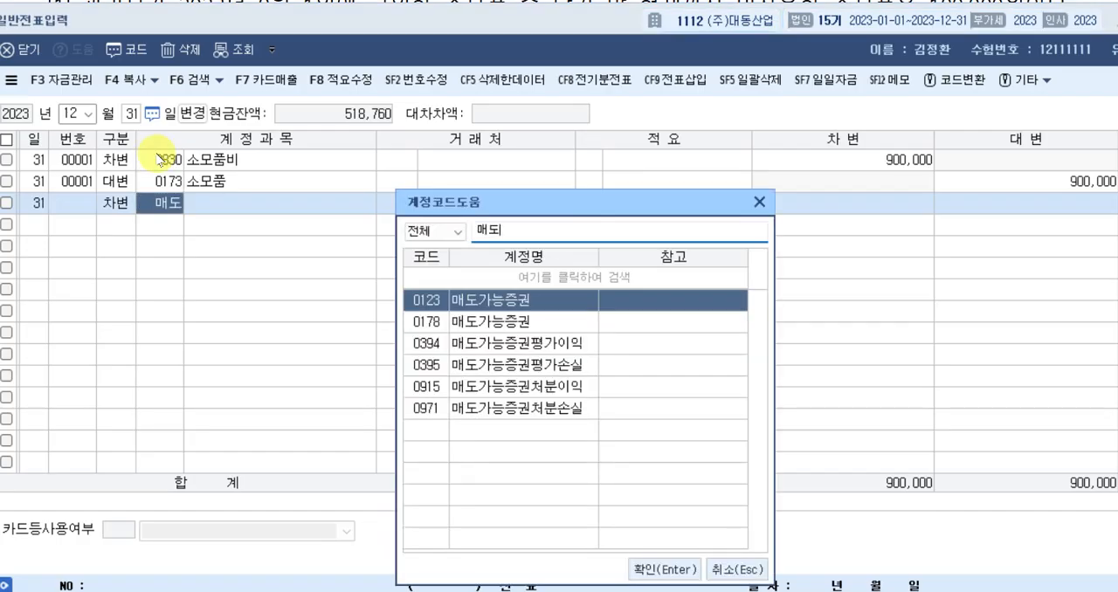
pyautogui.press('Down')
pyautogui.press('Down')
pyautogui.press('Down')
pyautogui.press('Return')
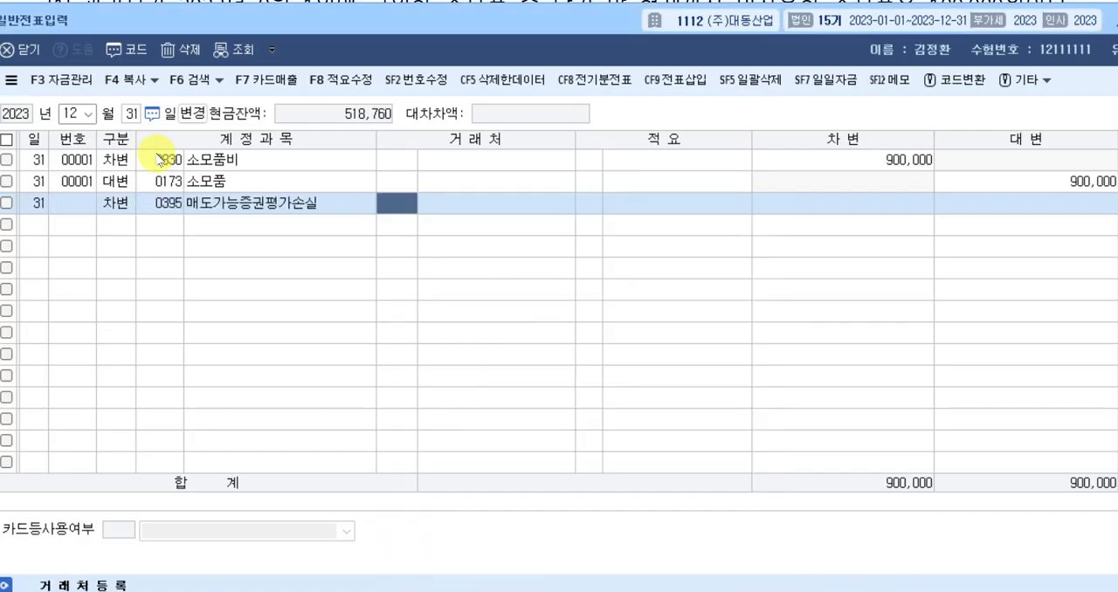
pyautogui.press('Return')
pyautogui.press('Return')
pyautogui.write('1300000')
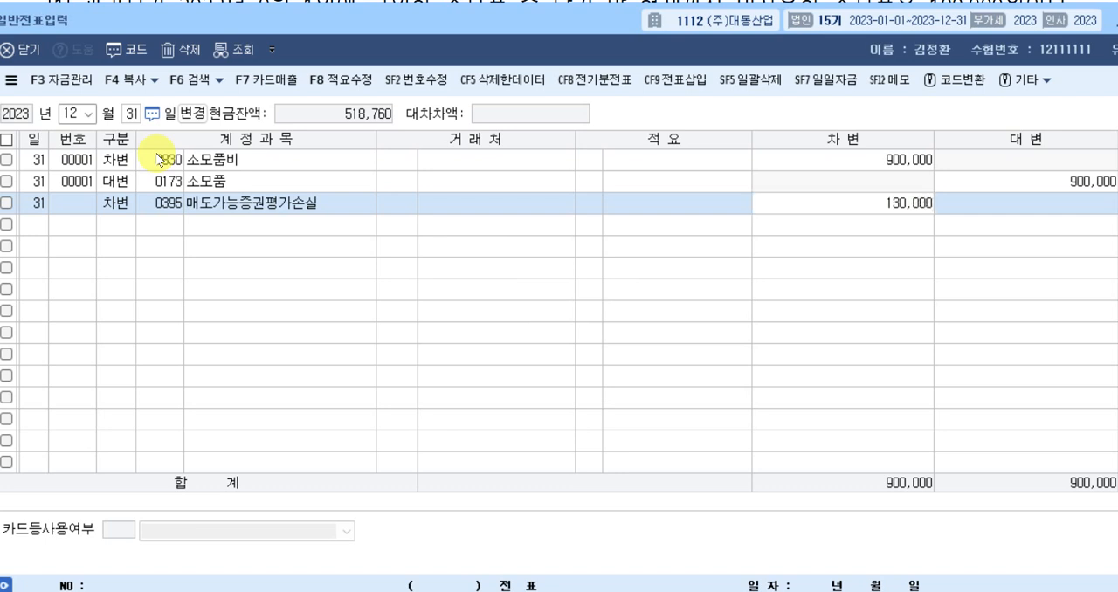
pyautogui.press('Return')
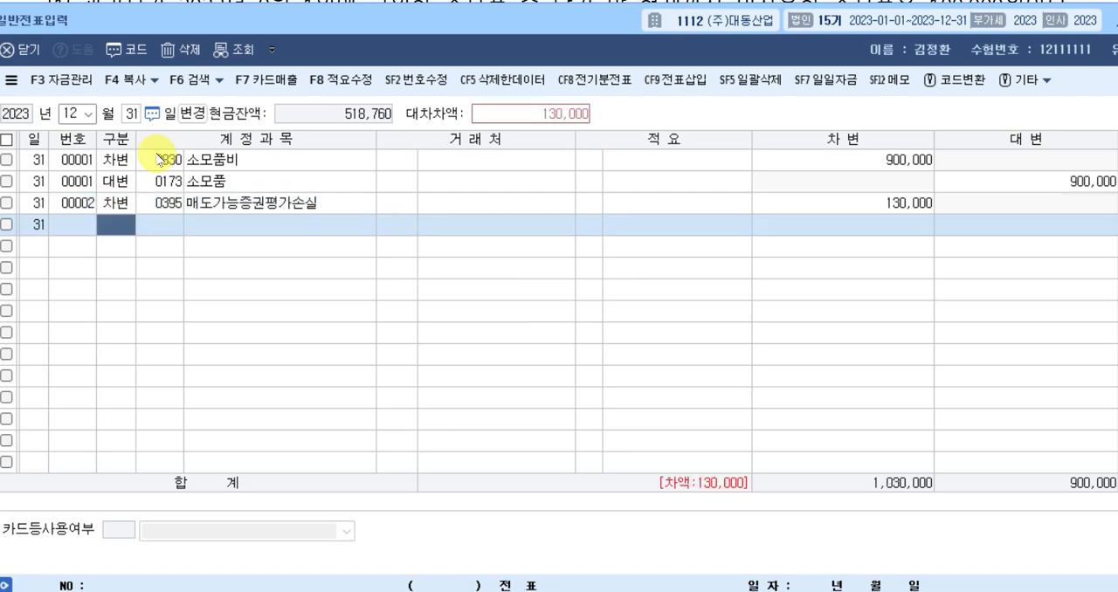
# Add the matching credit line with the non-current account 0178 매도가능증권 for 130,000.
pyautogui.write('4')
pyautogui.press('Return')
pyautogui.write('매도')
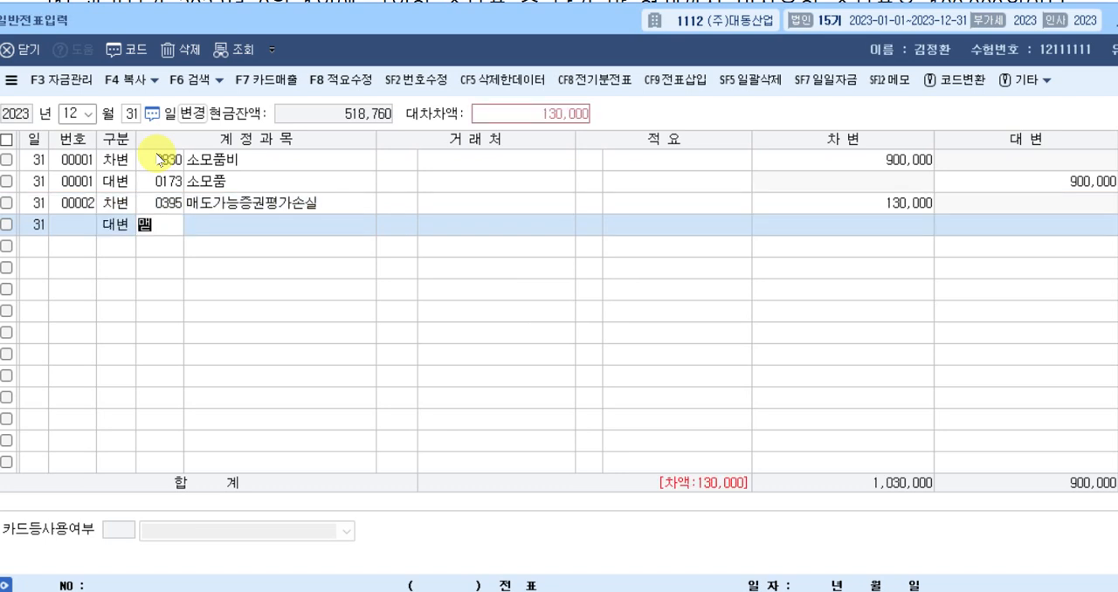
pyautogui.press('Return')
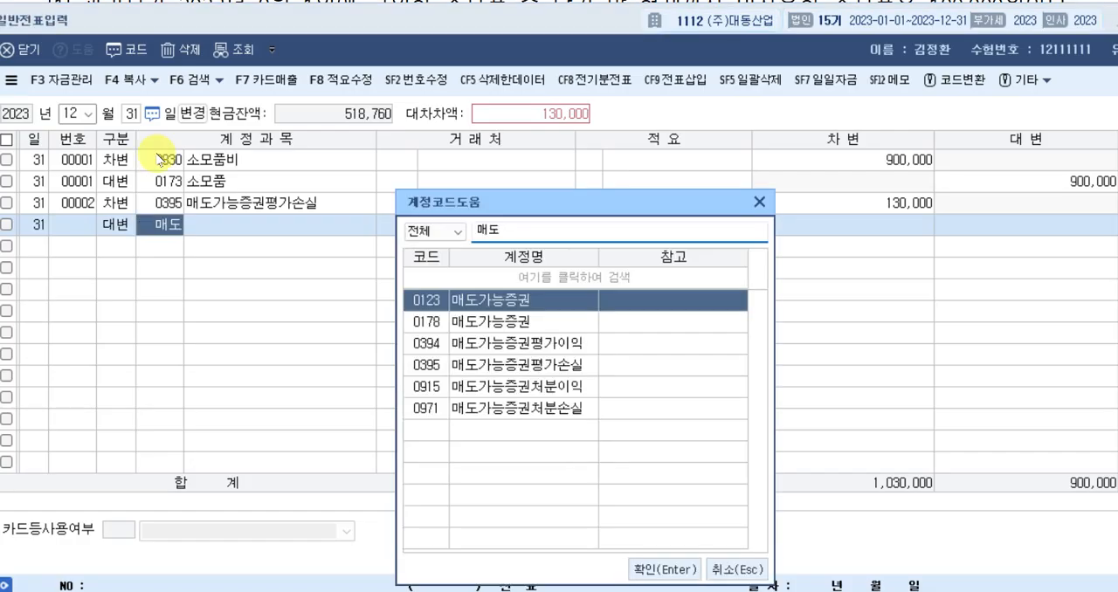
pyautogui.press('BackSpace')
pyautogui.press('Down')
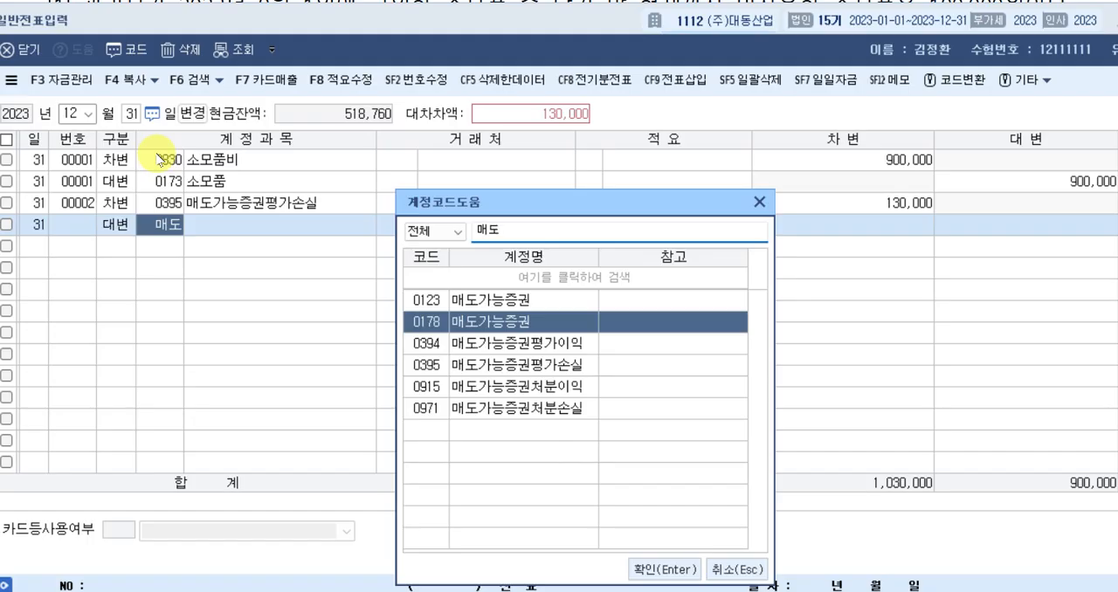
pyautogui.press('Return')
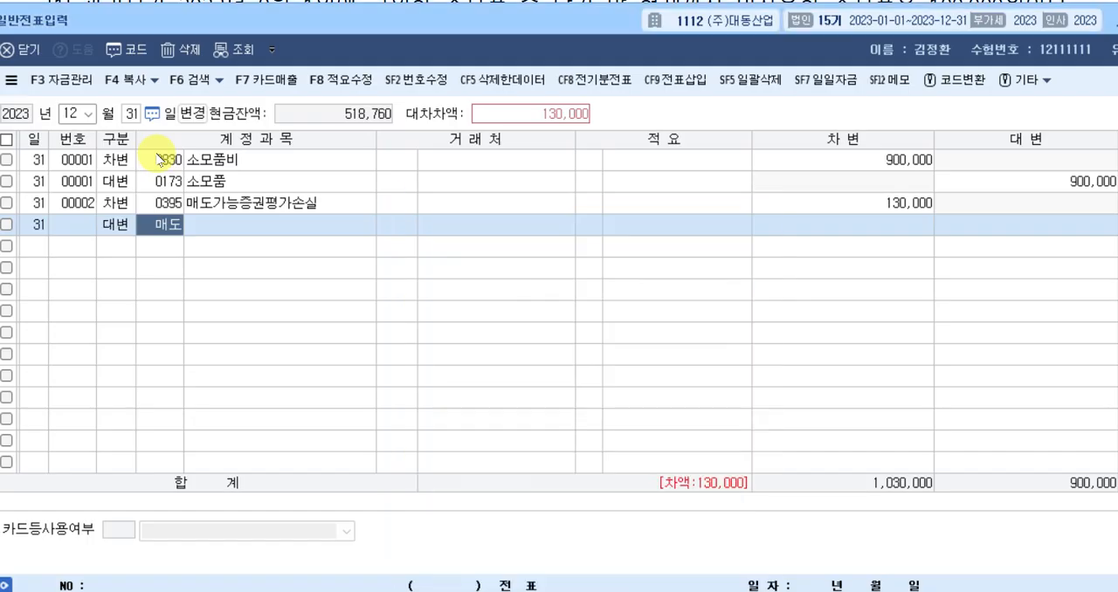
pyautogui.press('Return')
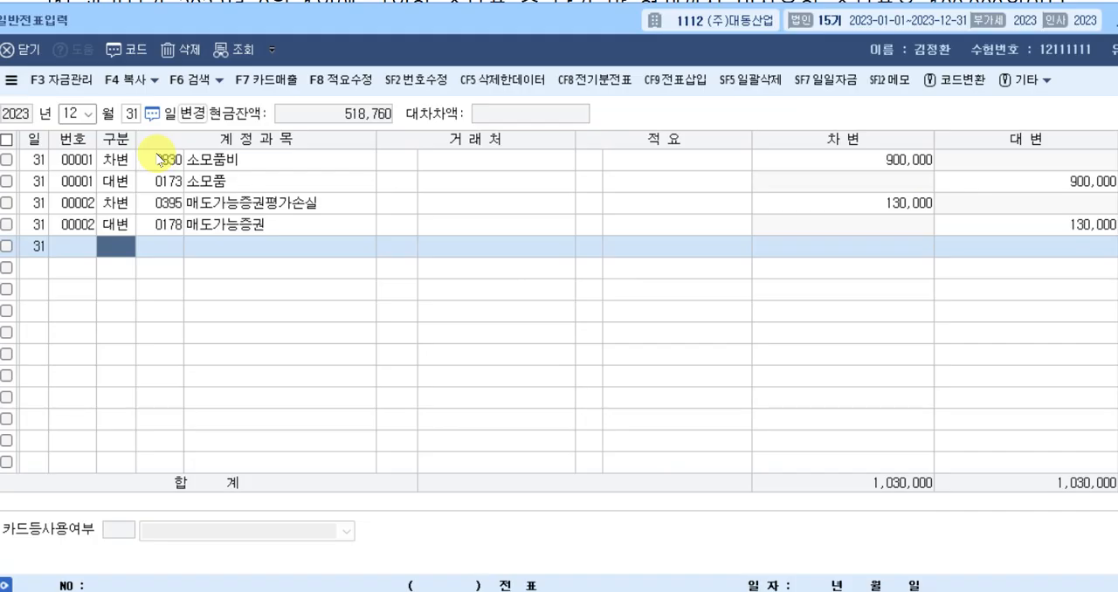
# Enter the debit line of question [3]'s entry with account 0951 이자비용 and the amount 1,600,000.
pyautogui.write('3')
pyautogui.press('Return')
pyautogui.write('이자')
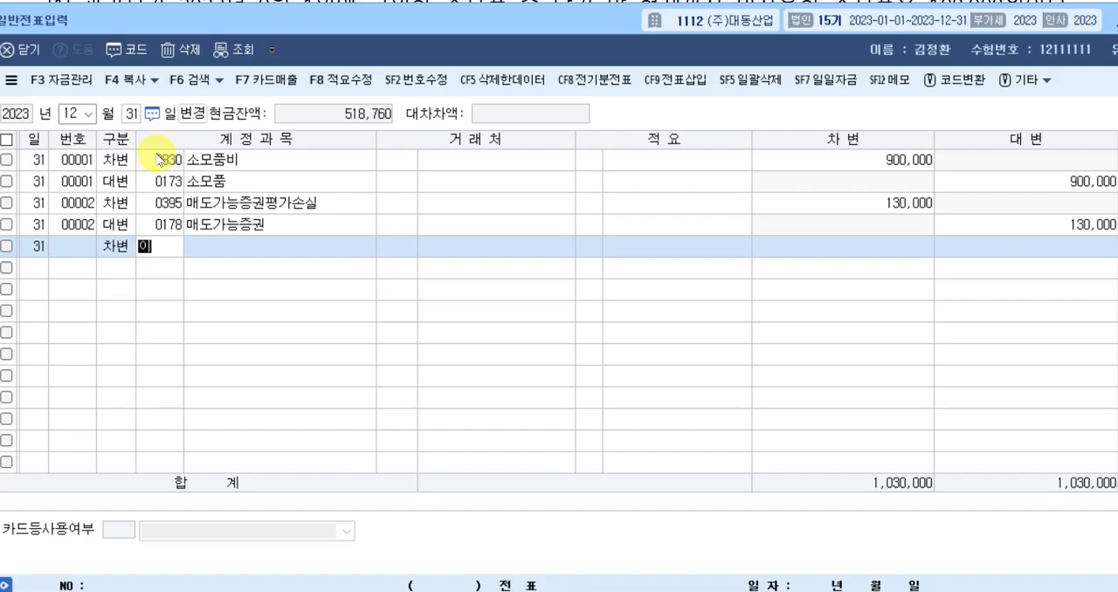
pyautogui.press('Return')
pyautogui.press('Down')
pyautogui.press('Down')
pyautogui.press('Down')
pyautogui.press('Down')
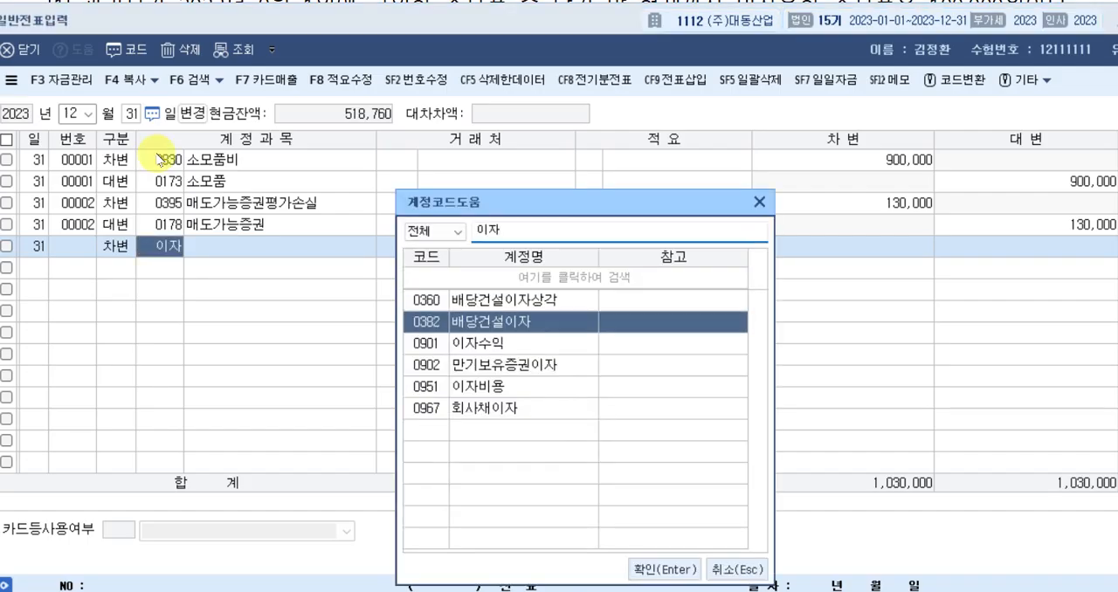
pyautogui.press('Return')
pyautogui.press('Return')
pyautogui.press('Return')
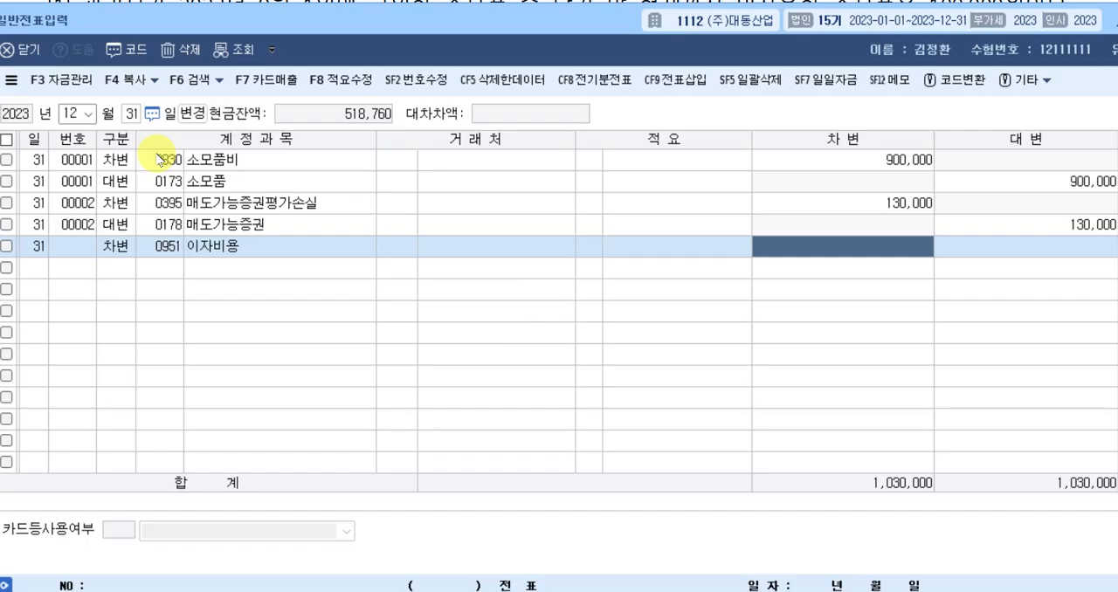
pyautogui.write('1600000')
pyautogui.press('Return')
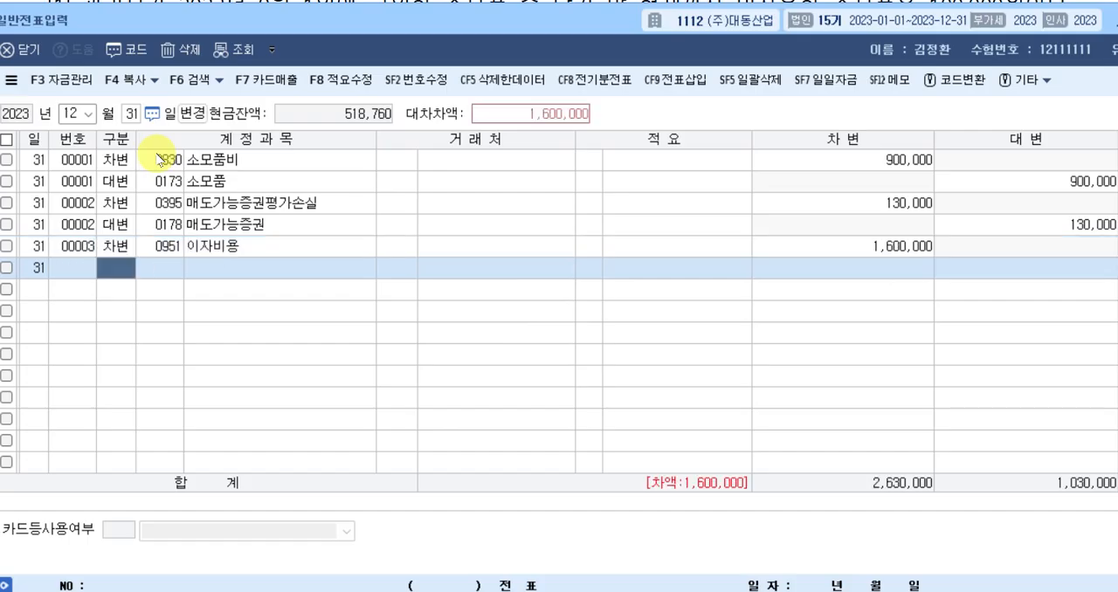
# Add the matching credit line with account 0262 미지급비용 for 1,600,000.
pyautogui.write('4')
pyautogui.write('미지')
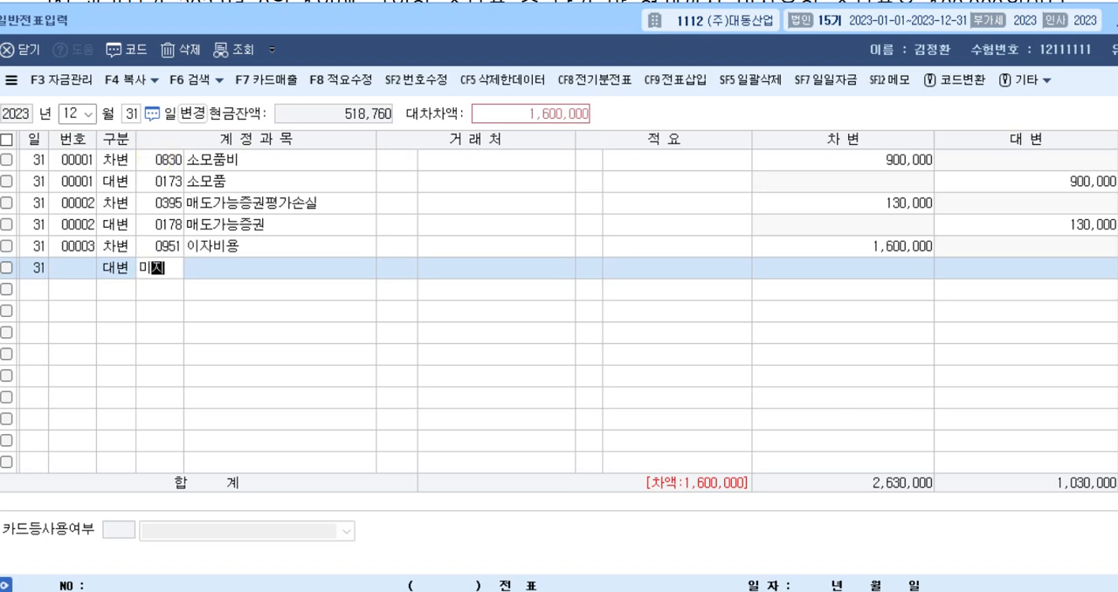
pyautogui.press('Return')
pyautogui.press('Down')
pyautogui.press('Down')
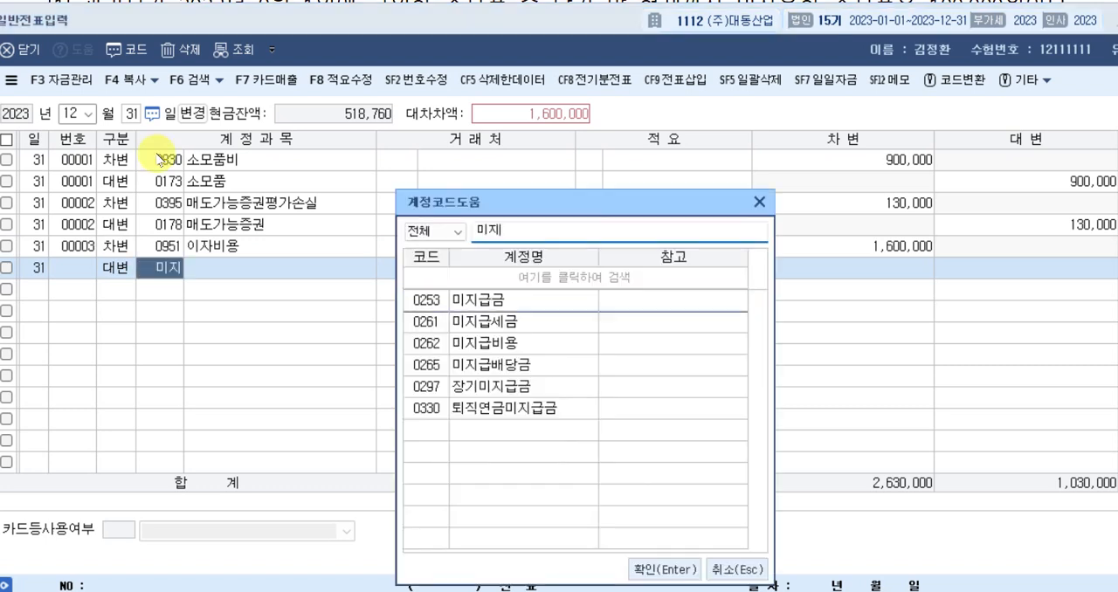
pyautogui.press('Return')
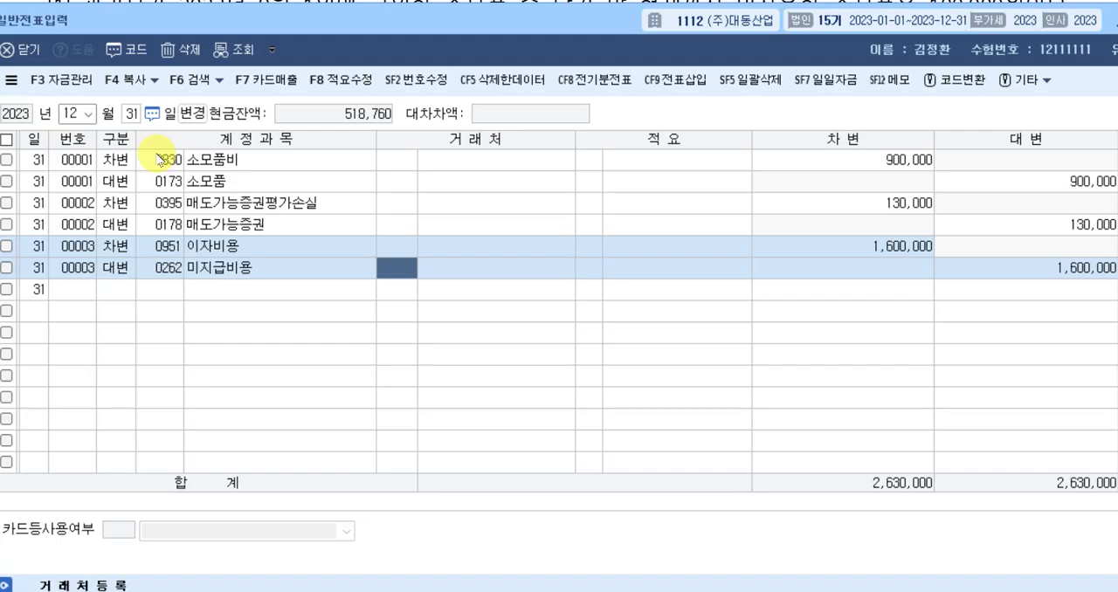
pyautogui.press('Return')
pyautogui.press('Return')
pyautogui.press('Return')
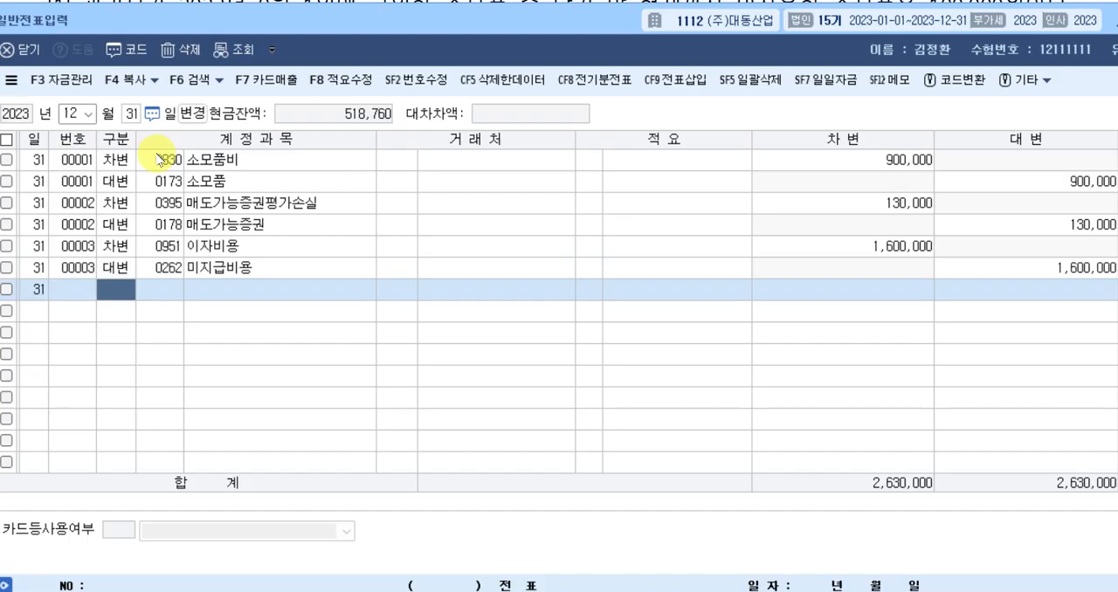
# Enter the debit line of question [5]'s entry with account 0998 법인세등 and the amount 51,000,000.
pyautogui.write('3')
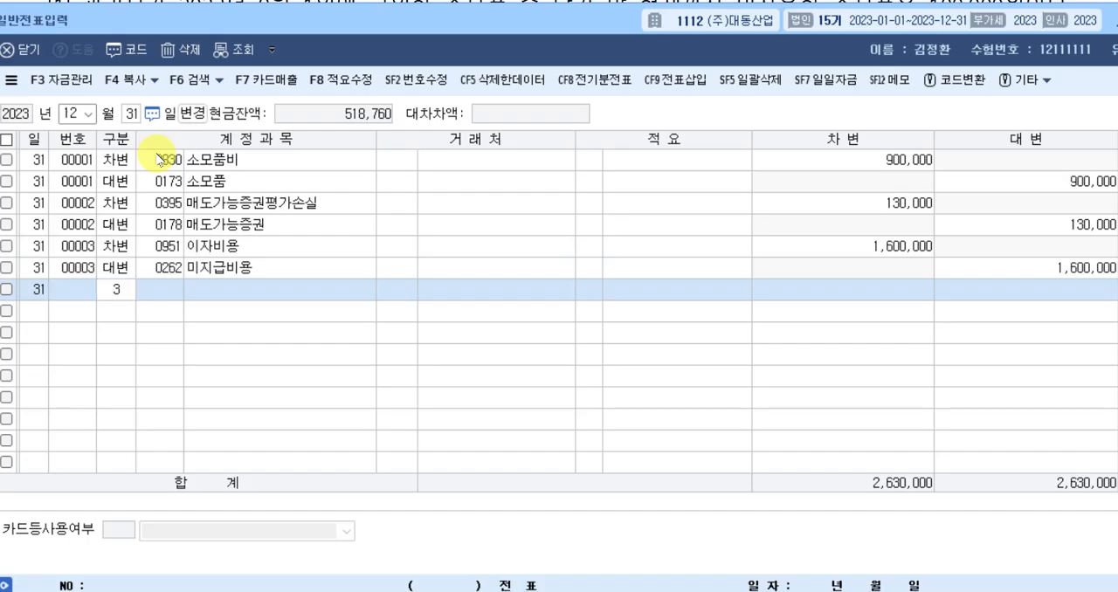
pyautogui.press('Return')
pyautogui.write('법인')
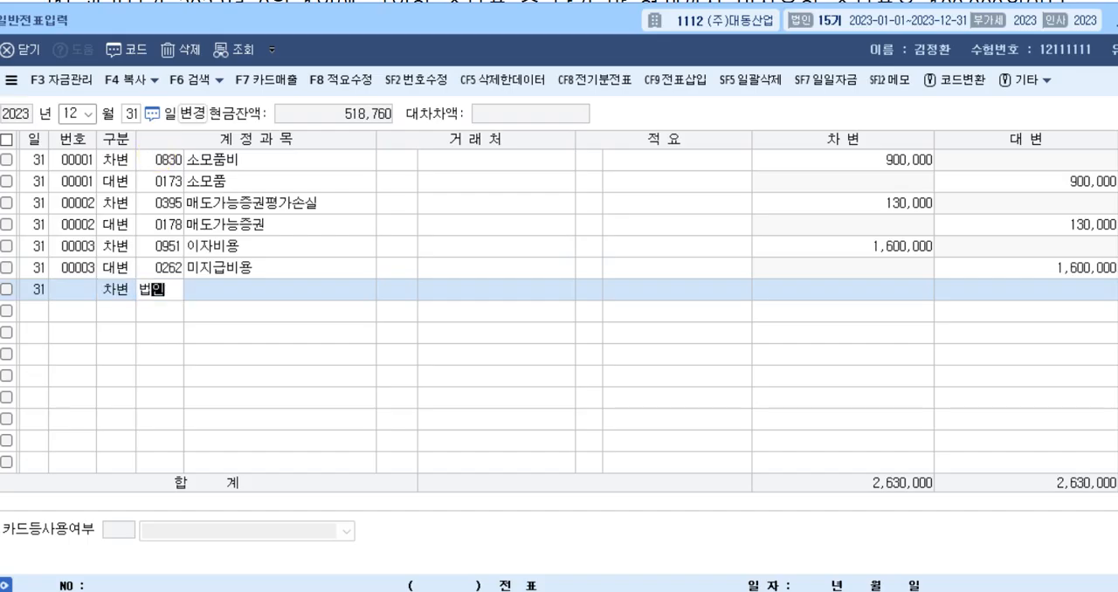
pyautogui.press('Return')
pyautogui.press('Down')
pyautogui.press('Down')
pyautogui.press('Down')
pyautogui.press('Down')
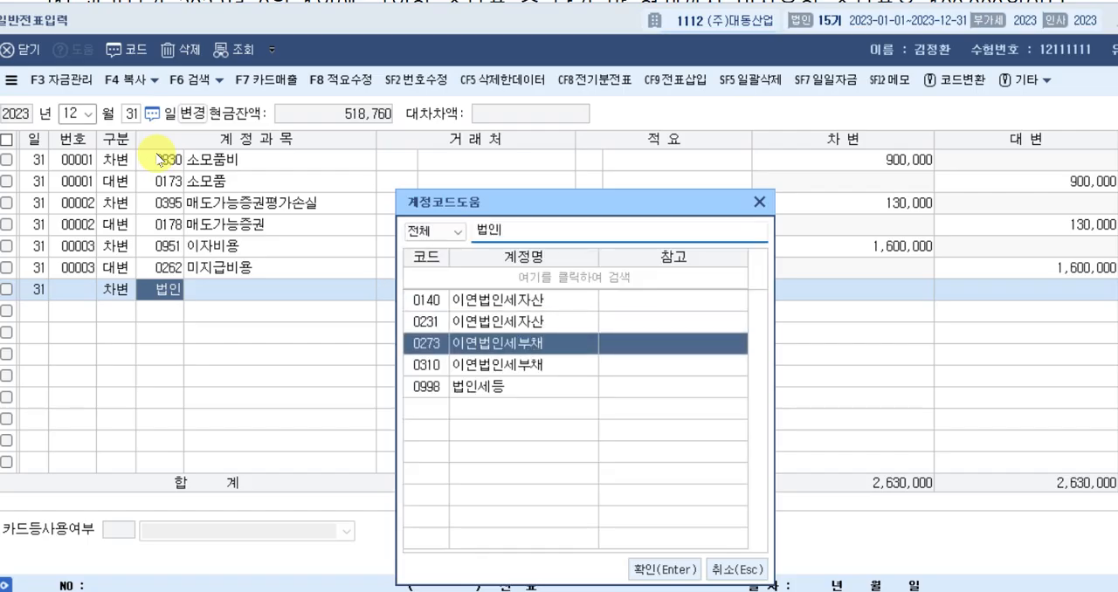
pyautogui.press('Return')
pyautogui.press('Return')
pyautogui.press('Return')
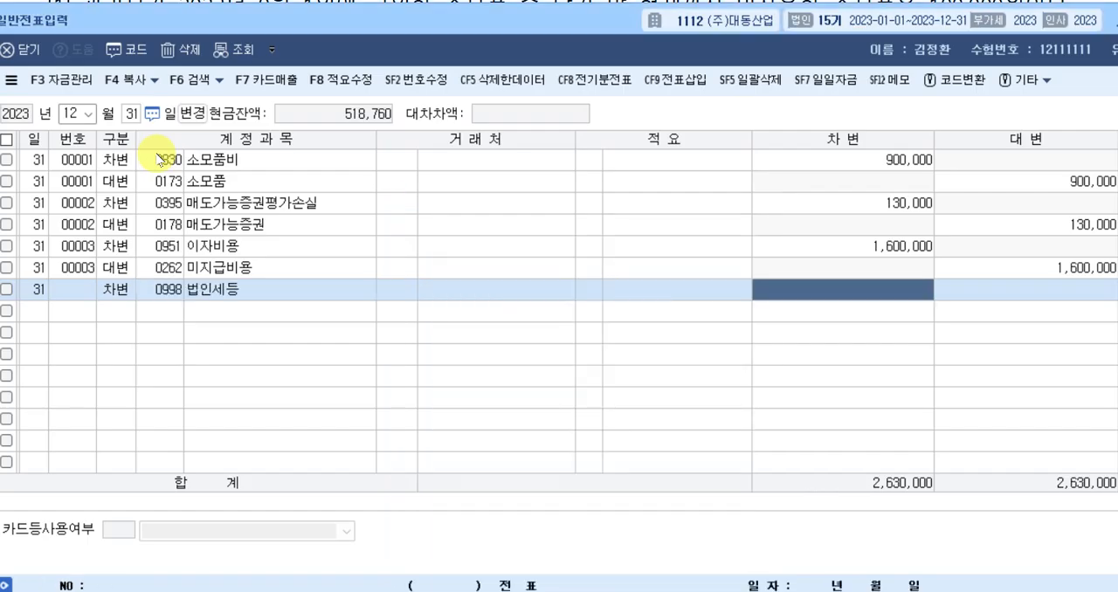
pyautogui.write('51000000')
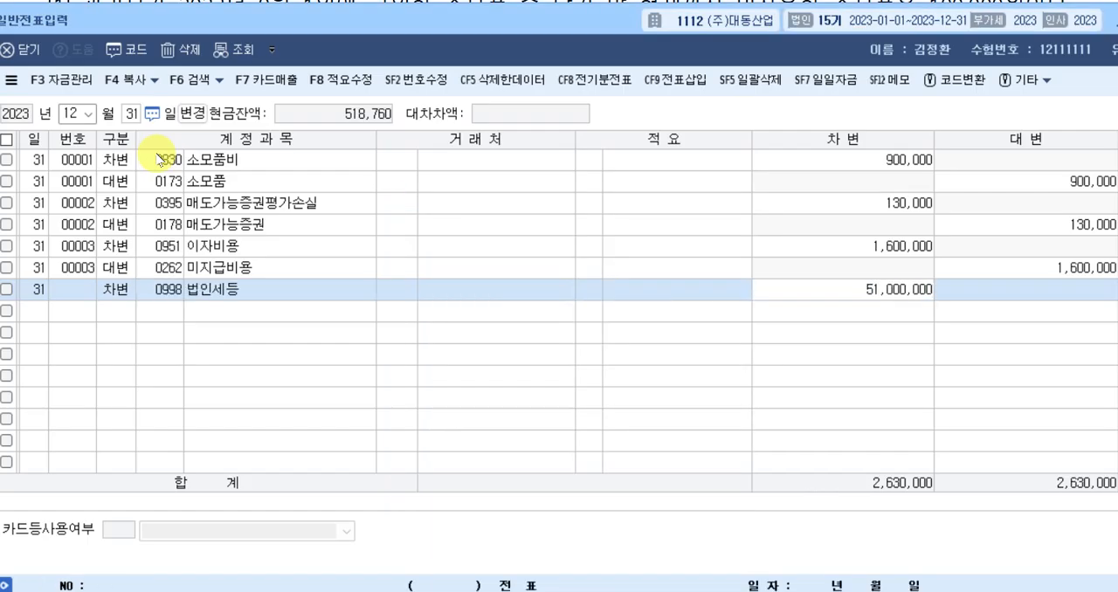
pyautogui.press('Return')
# Add a credit line with account 0136 선납세금 and set its amount to 26,080,000.
pyautogui.write('4')
pyautogui.press('Return')
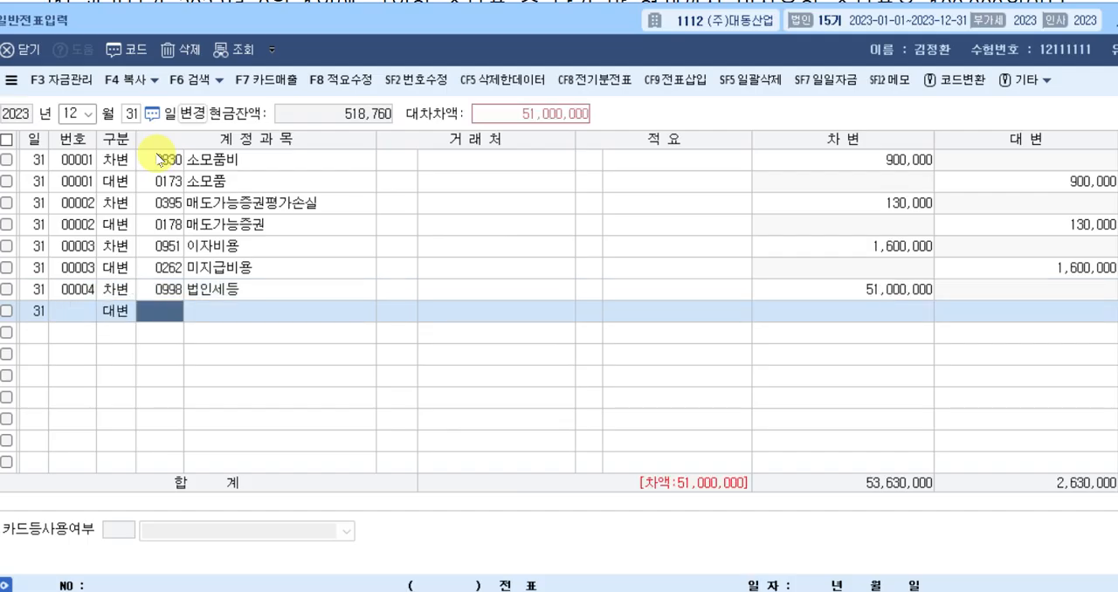
pyautogui.write('선납')
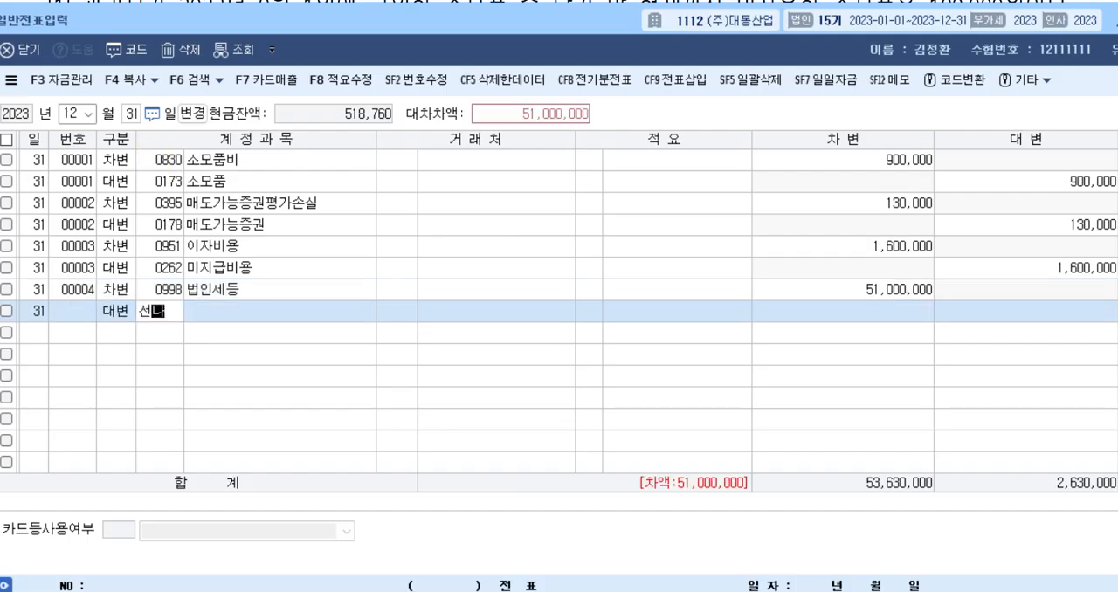
pyautogui.press('Return')
pyautogui.press('Return')
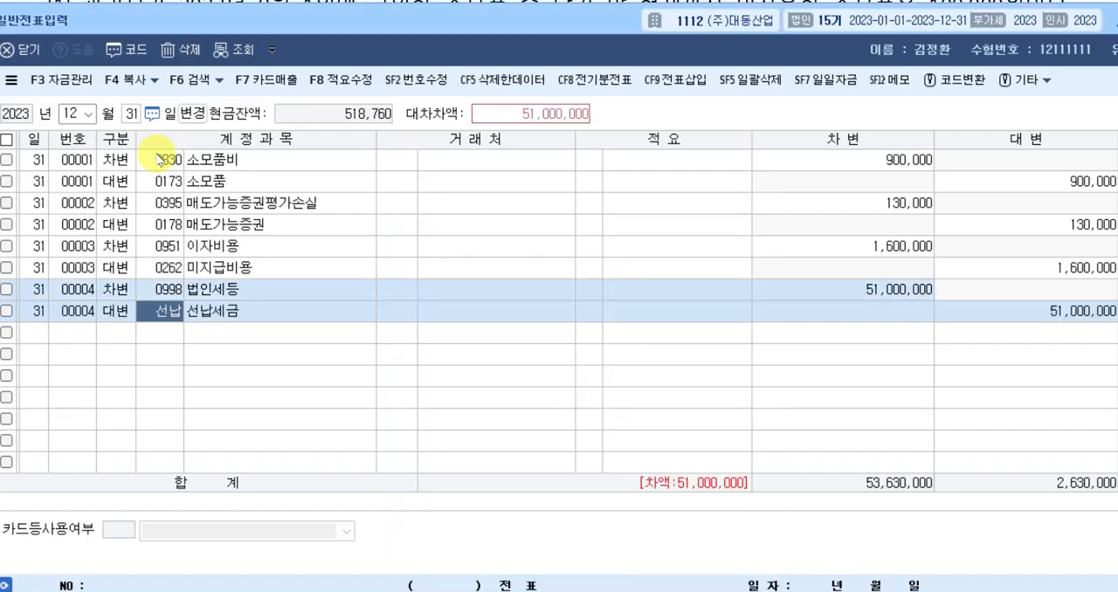
pyautogui.press('Return')
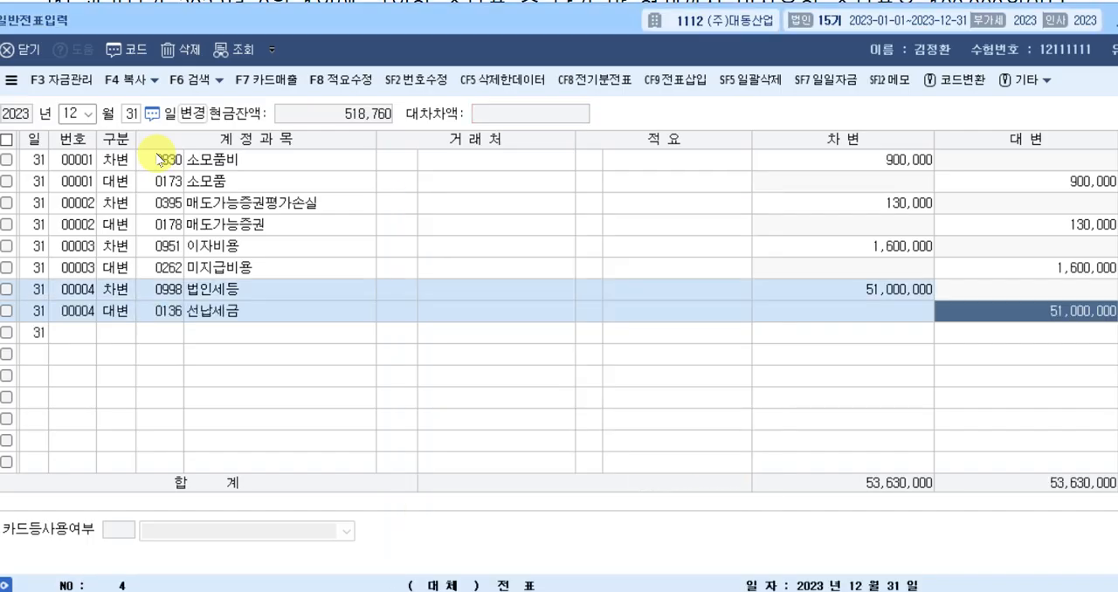
pyautogui.write('26')
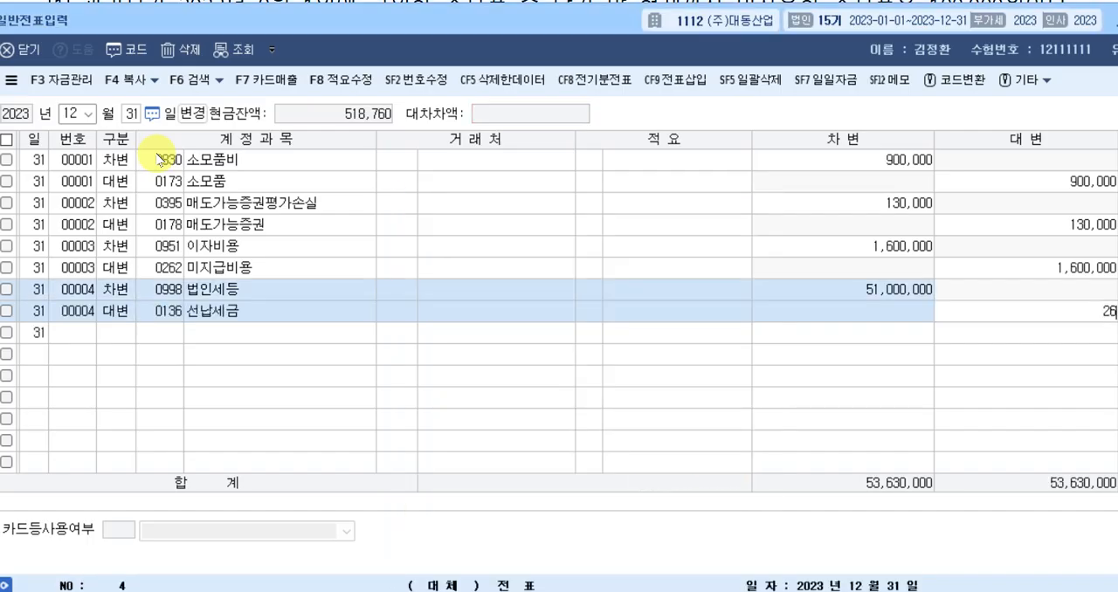
pyautogui.write(',080,000')
pyautogui.press('Return')
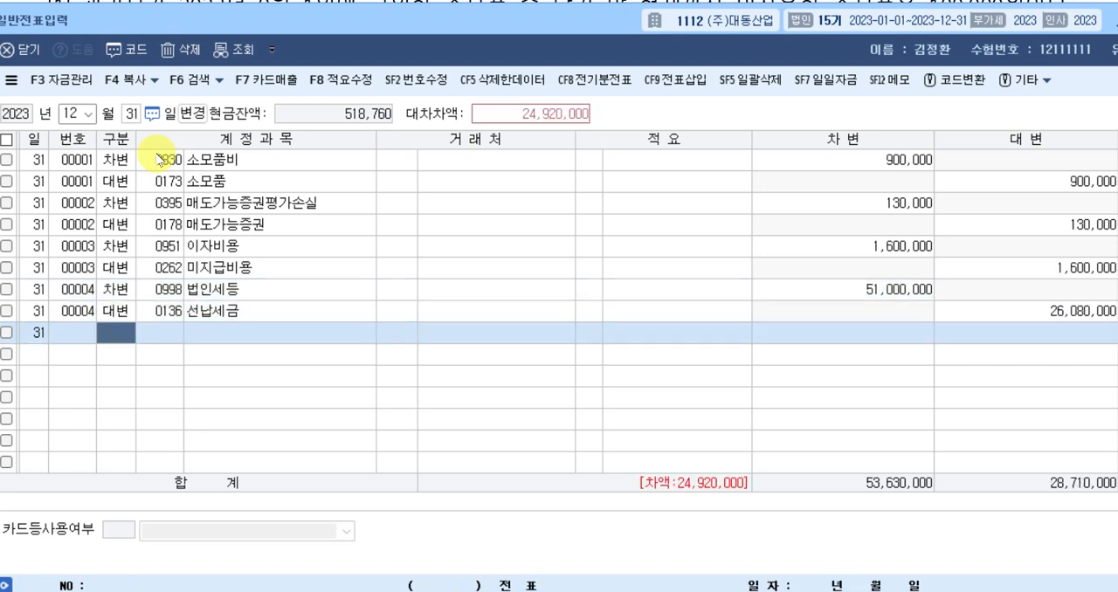
# Add a second credit line with account 0261 미지급세금 for the remaining 24,920,000.
pyautogui.write('4')
pyautogui.press('Return')
pyautogui.write('미지')
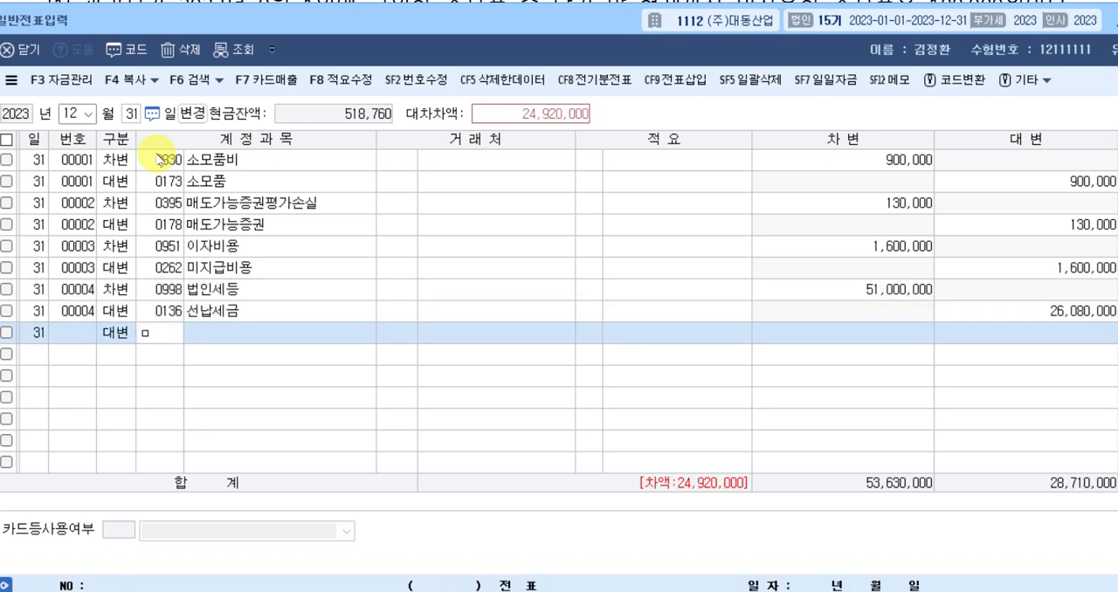
pyautogui.press('Return')
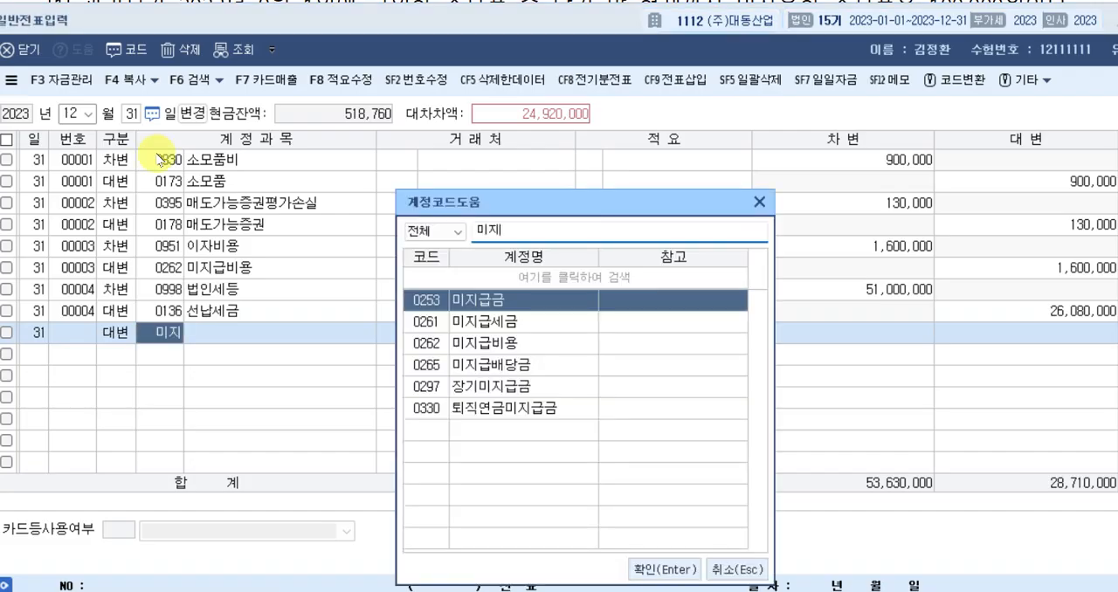
pyautogui.press('Down')
pyautogui.press('Return')
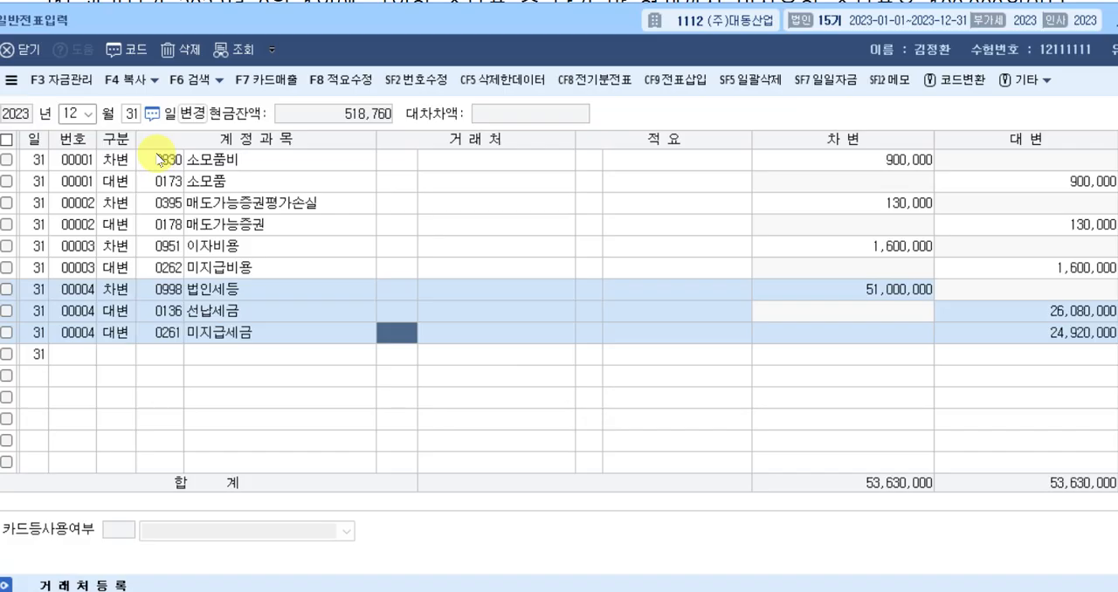
pyautogui.press('Return')
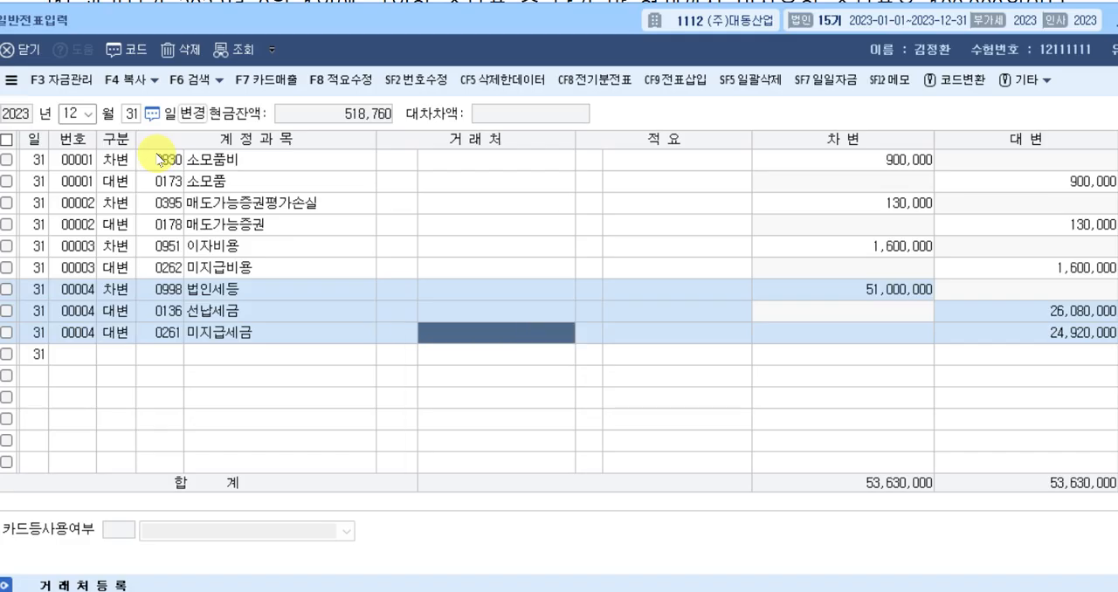
pyautogui.press('Return')
pyautogui.press('Return')
pyautogui.press('Return')
pyautogui.press('Return')
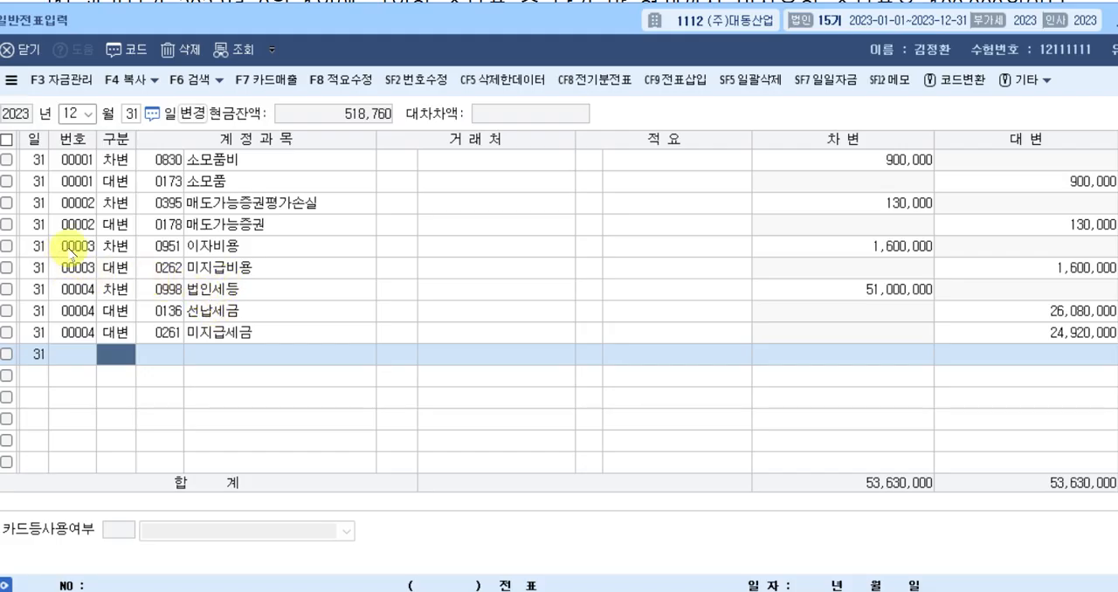
# Switch to the exam document and add 미지급세금 on a new line below 선납세금 in question [5]'s answer table.
pyautogui.click(2, 183)
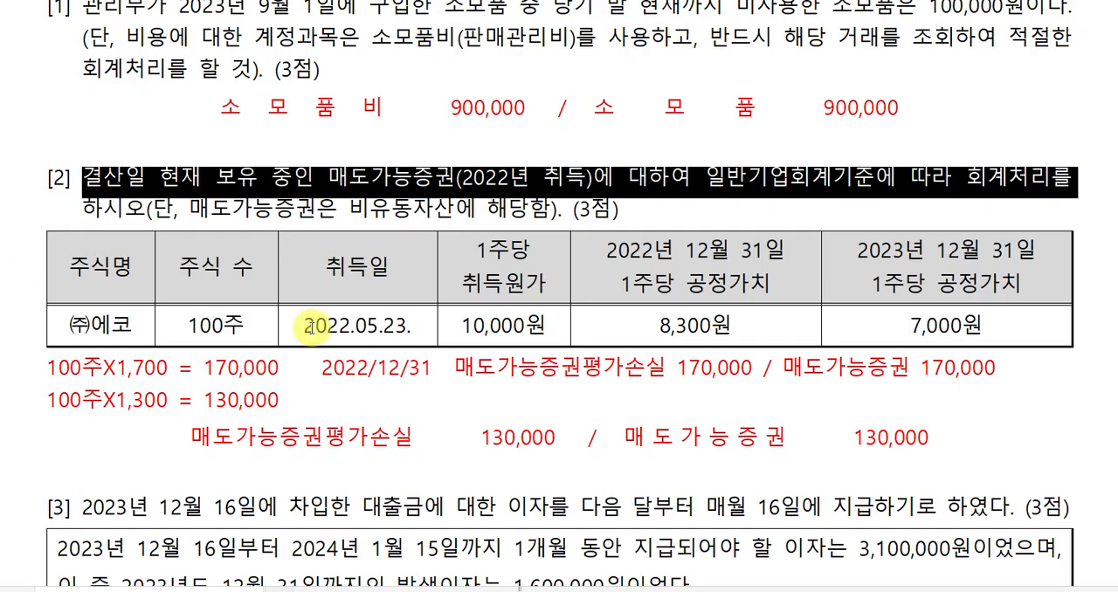
pyautogui.scroll(-5, 524, 381)
pyautogui.scroll(-5, 524, 380)
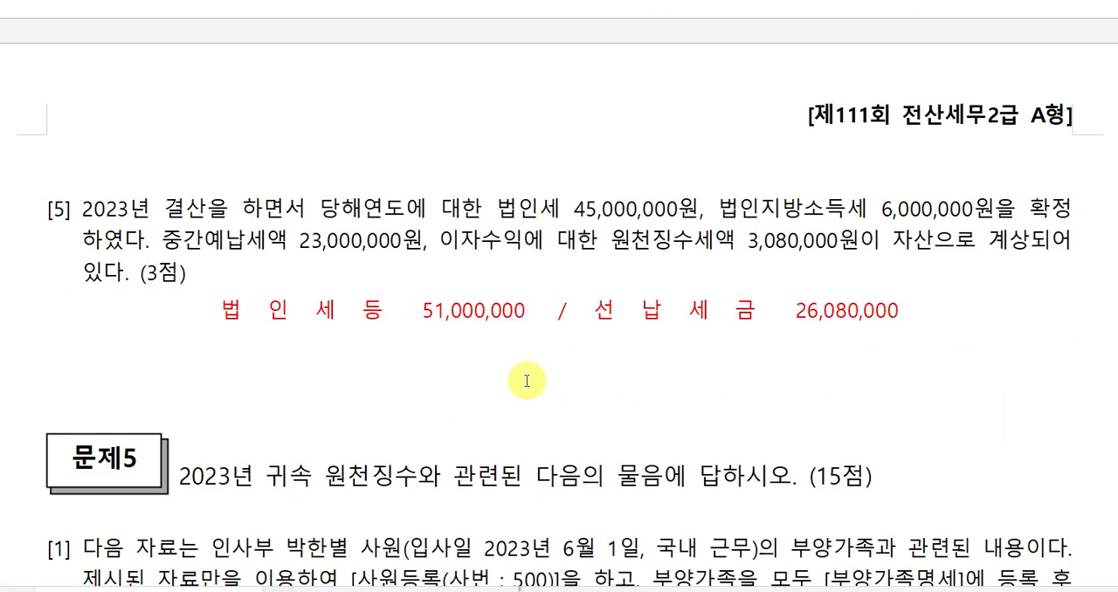
pyautogui.click(917, 311)
pyautogui.press('Up')
pyautogui.press('Down')
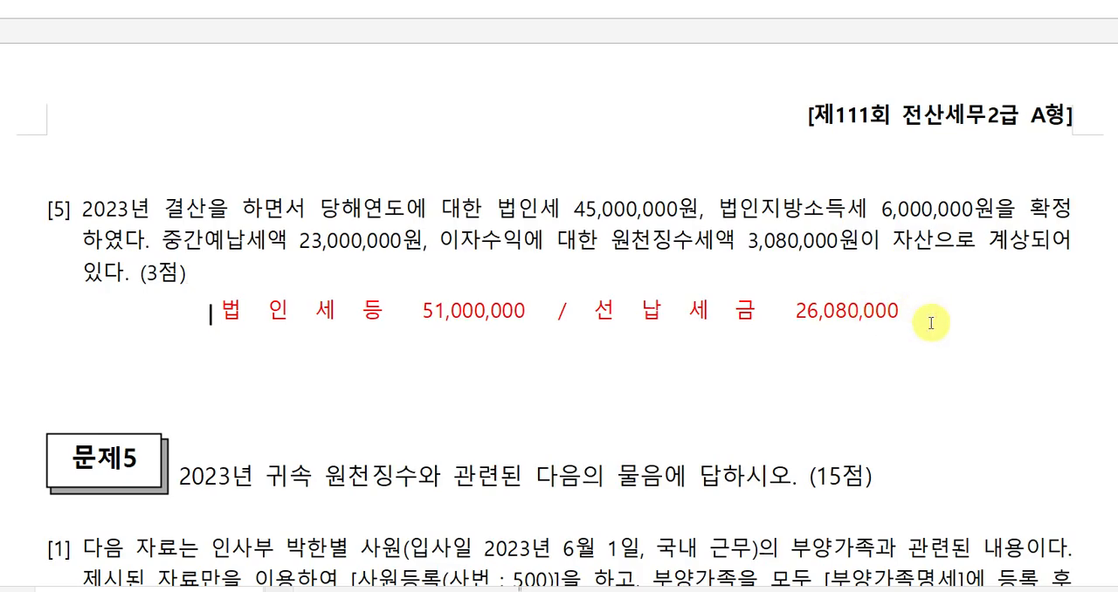
pyautogui.click(768, 344)
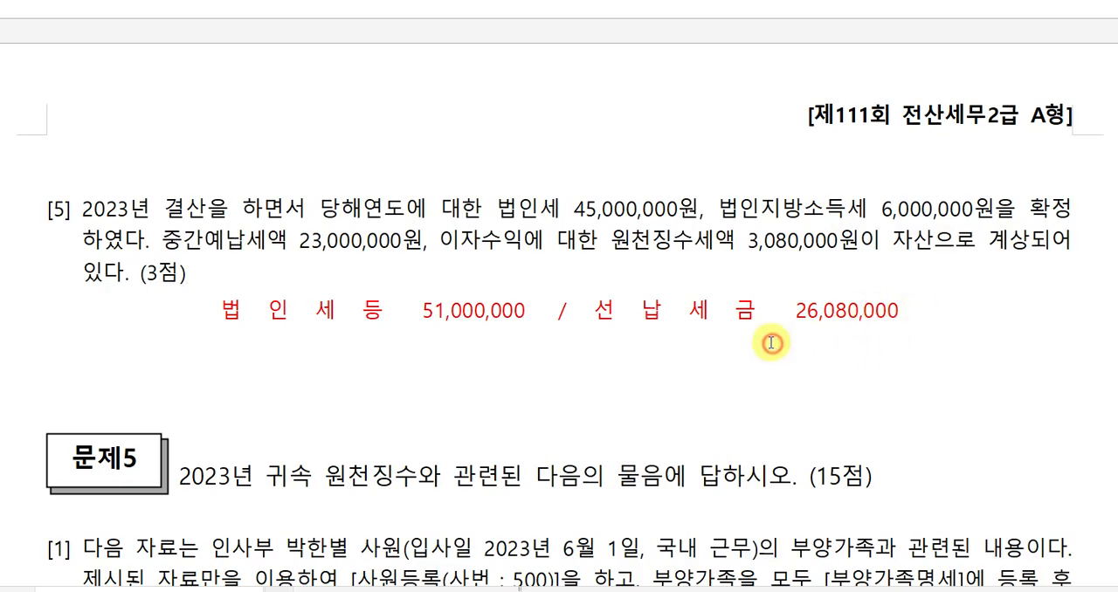
pyautogui.click(692, 312)
pyautogui.press('Right')
pyautogui.press('Right')
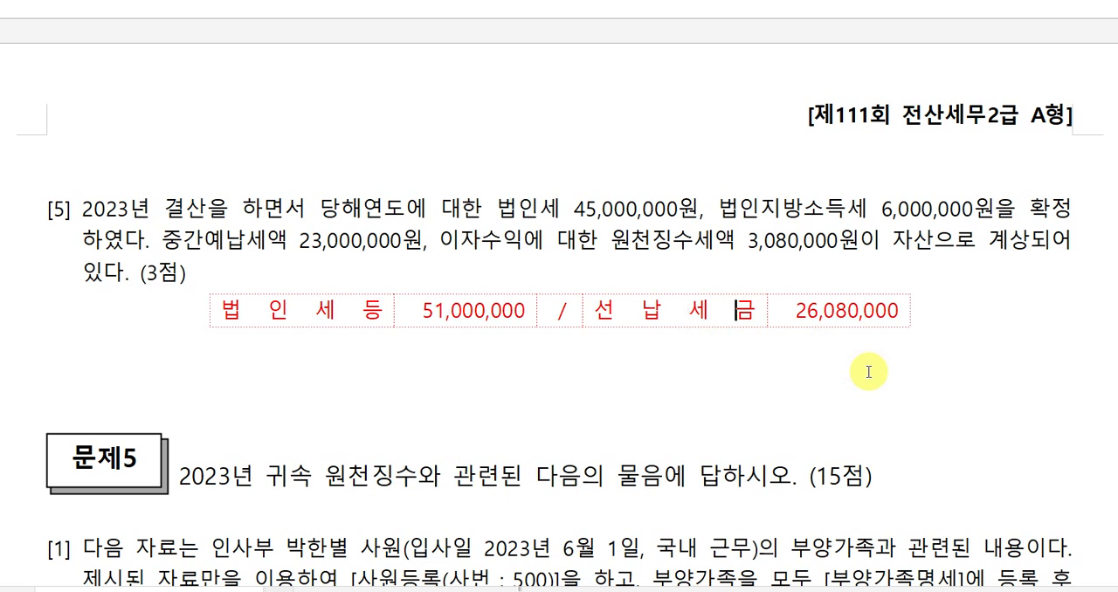
pyautogui.write('₩')
pyautogui.press('Return')
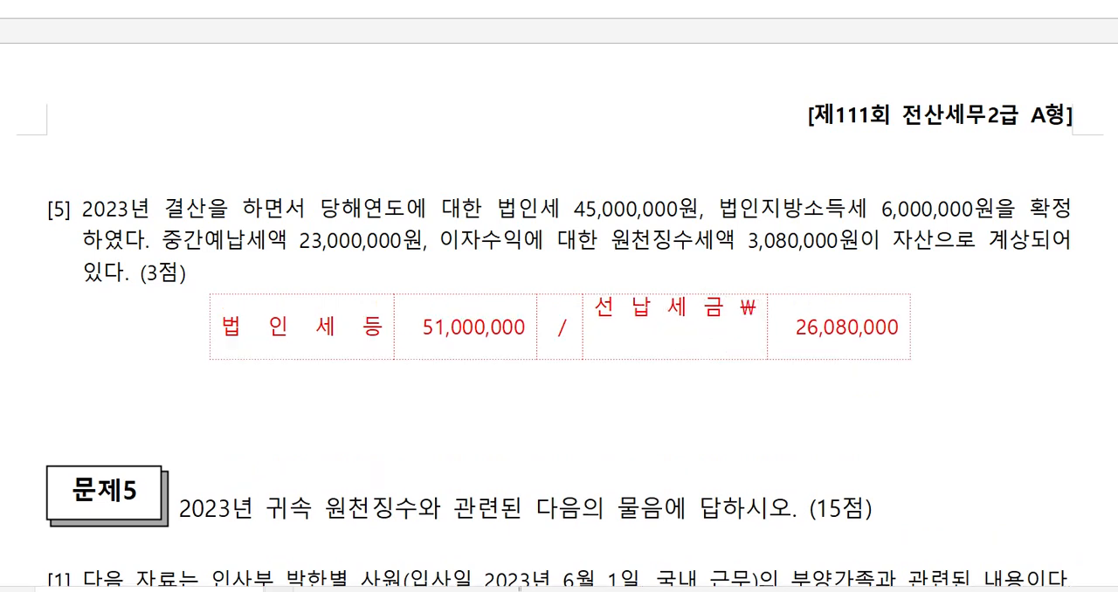
pyautogui.write('미지급세금')
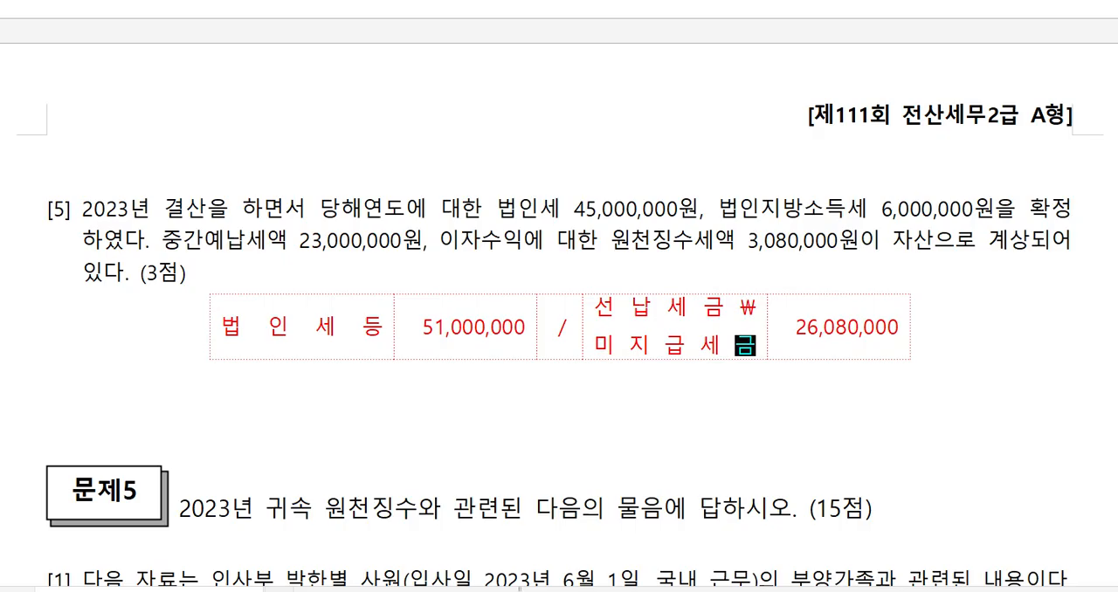
pyautogui.press('Up')
pyautogui.press('BackSpace')
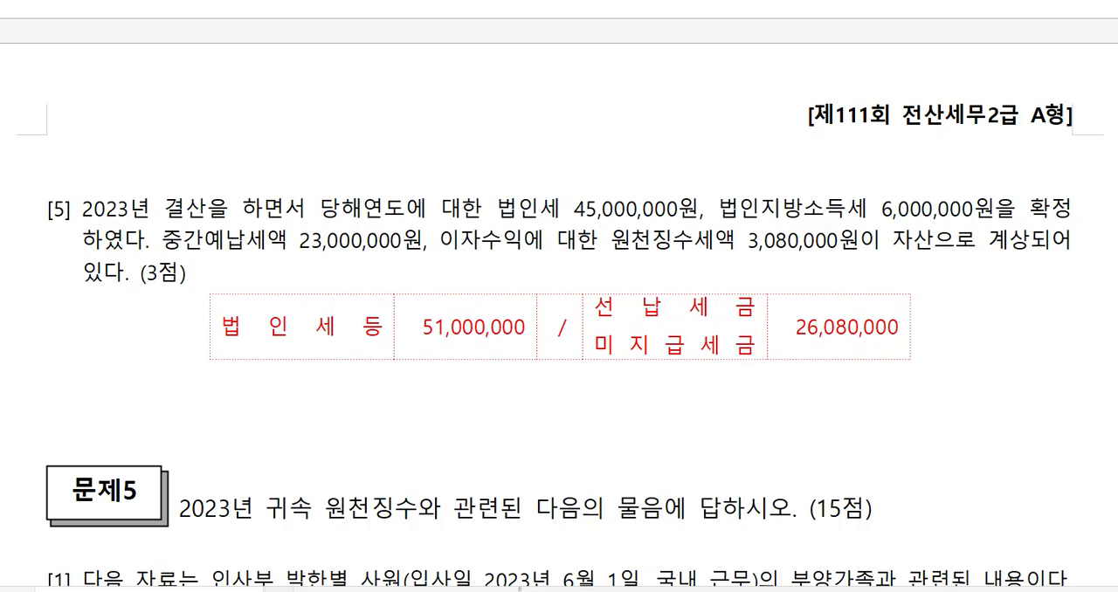
# Add the amount 24,920,000 on a new line below 26,080,000 in question [5]'s answer table.
pyautogui.press('Down')
pyautogui.press('Right')
pyautogui.press('End')
pyautogui.press('Return')
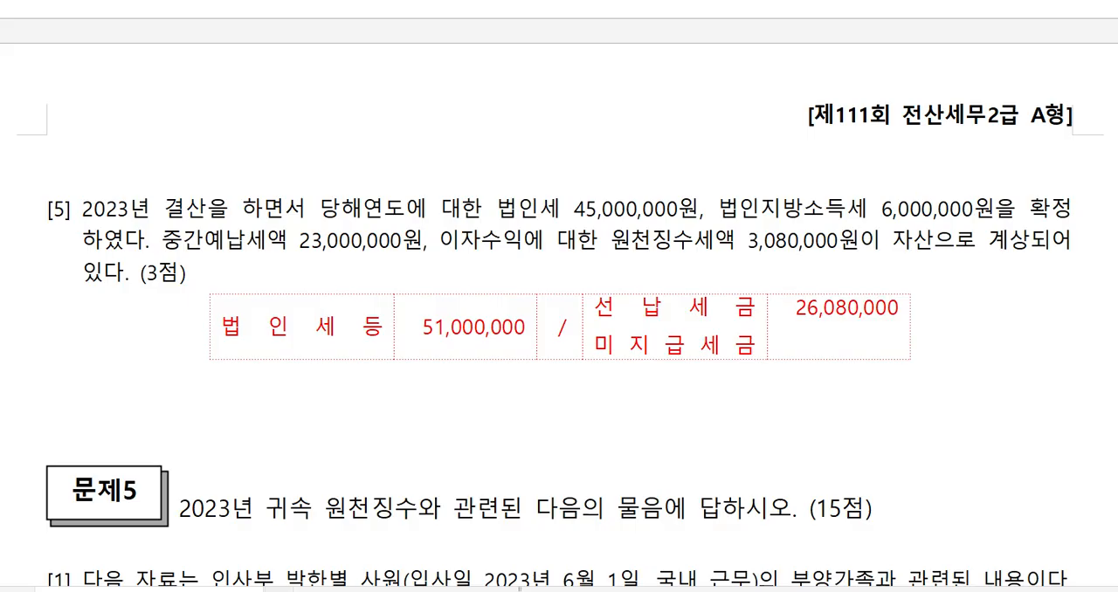
pyautogui.write('2')
pyautogui.write('4')
pyautogui.write('920+')
pyautogui.press('BackSpace')
pyautogui.press('BackSpace')
pyautogui.press('BackSpace')
pyautogui.press('BackSpace')
pyautogui.write(',920,000')
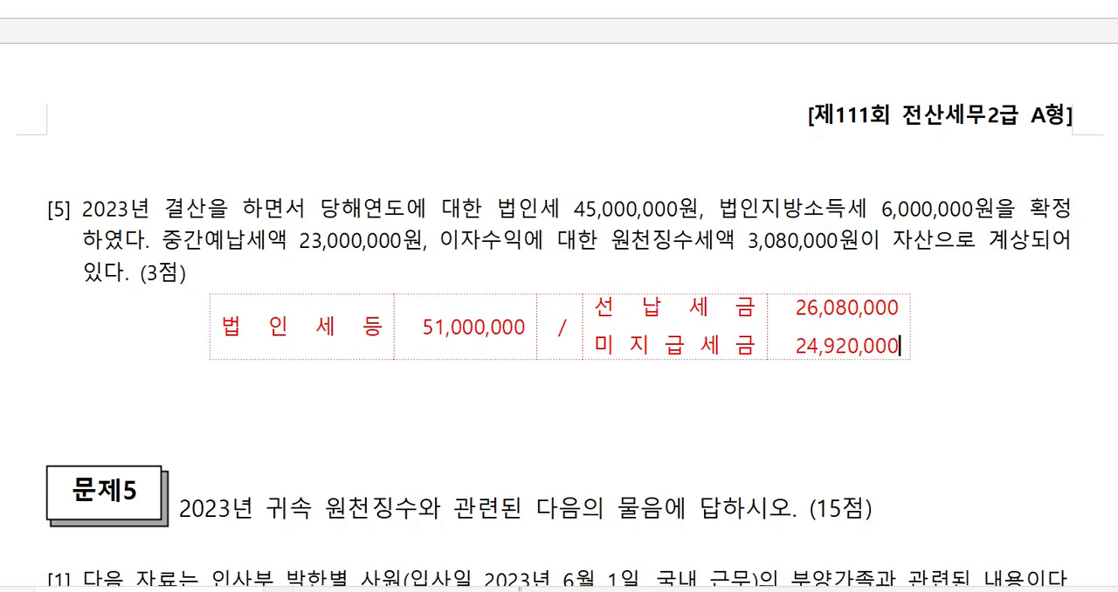
pyautogui.press('Return')
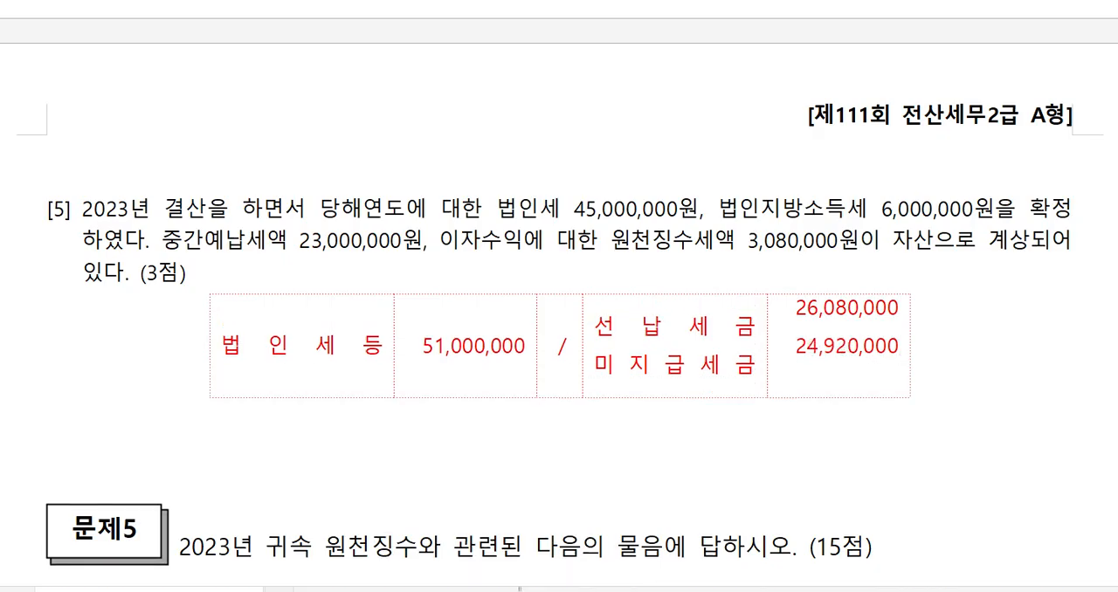
# Remove the surplus blank line from question [5]'s answer table in the exam document.
pyautogui.press('BackSpace')
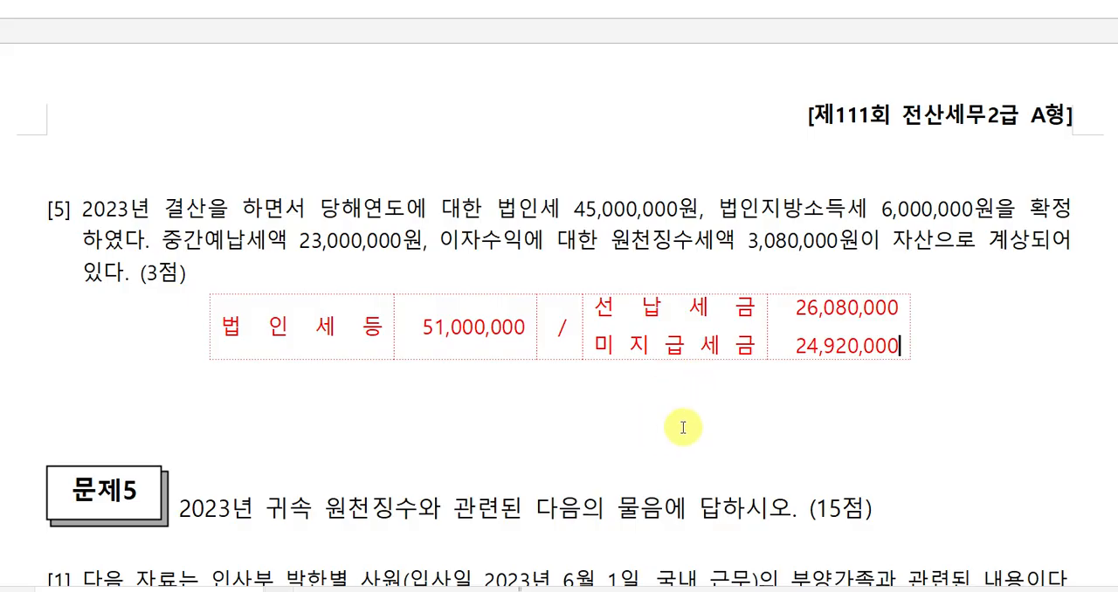
pyautogui.scroll(8, 656, 444)
pyautogui.scroll(-3, 655, 445)
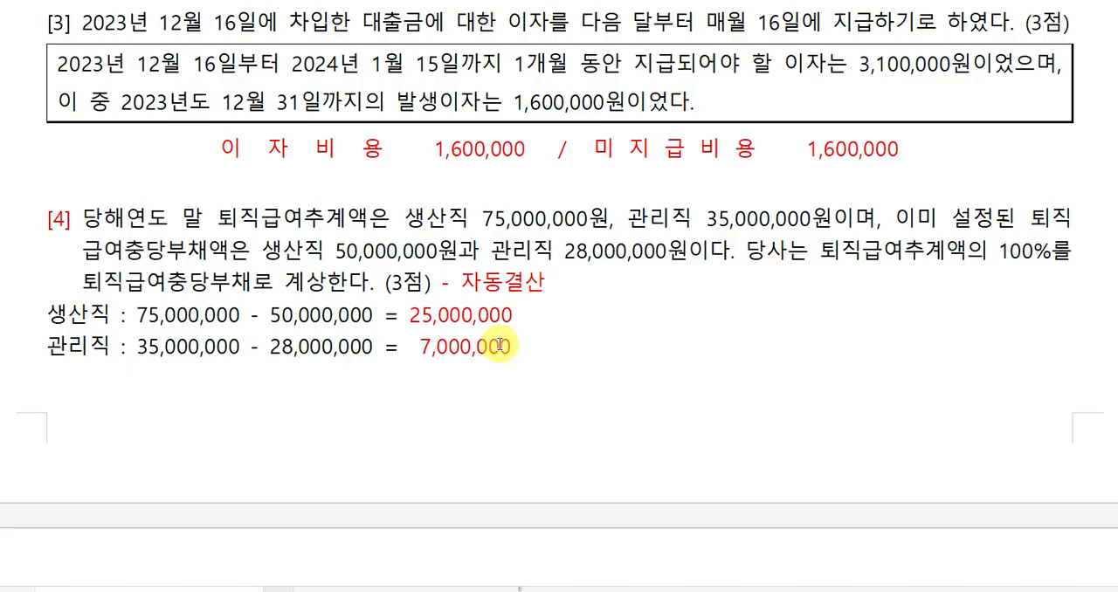
# Switch to 케이렙 and open 결산자료입력 for the period January to December 2023.
pyautogui.hotkey('alt', 'Tab')
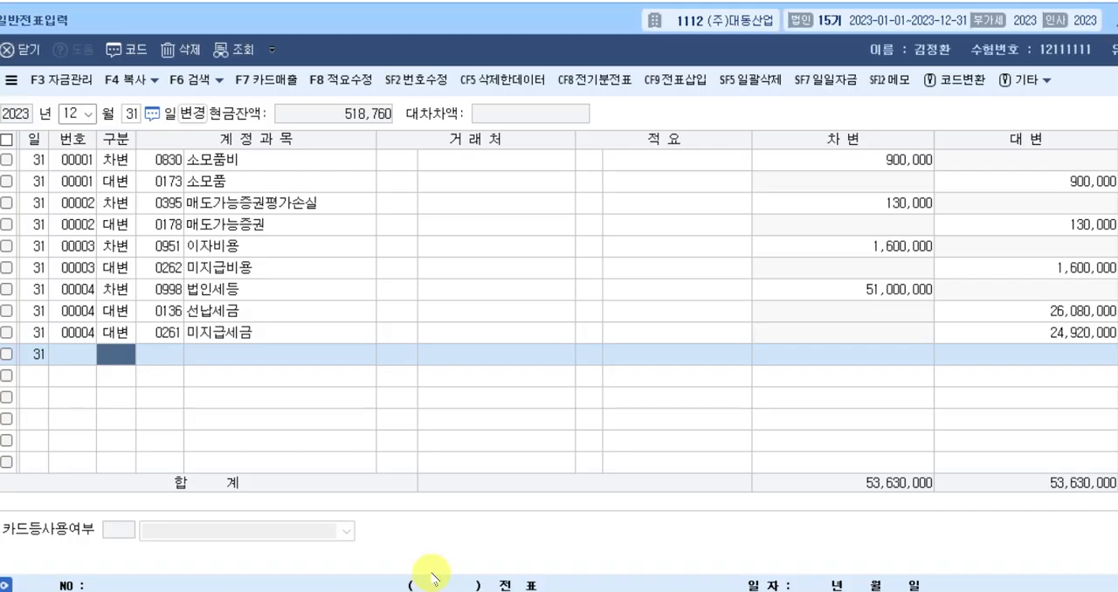
pyautogui.hotkey('alt', 'Tab')
pyautogui.scroll(-3, 506, 426)
pyautogui.hotkey('alt', 'Tab')
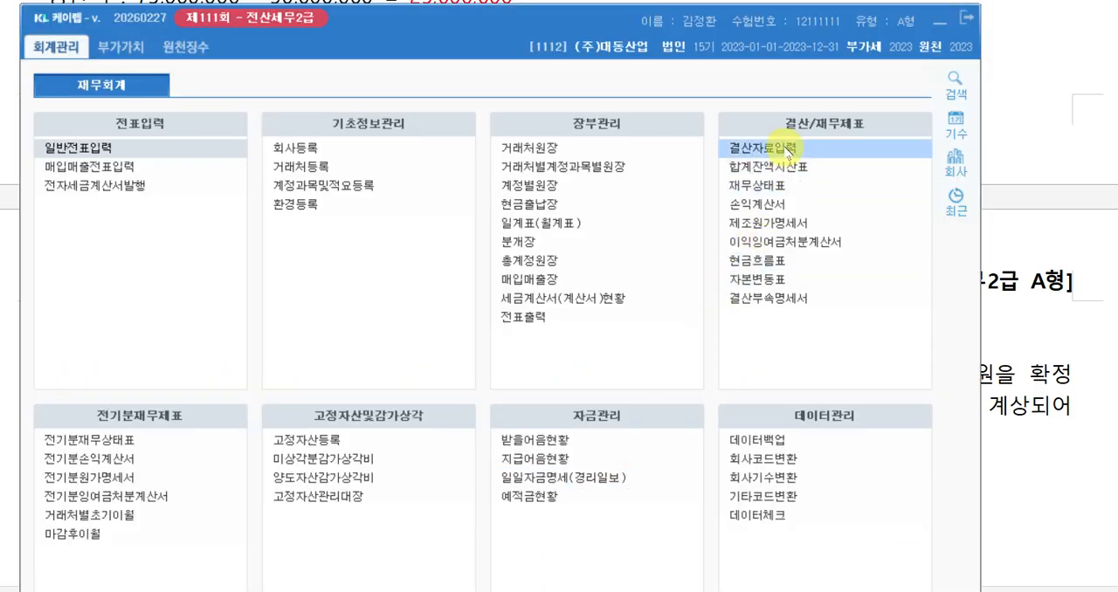
pyautogui.click(788, 150)
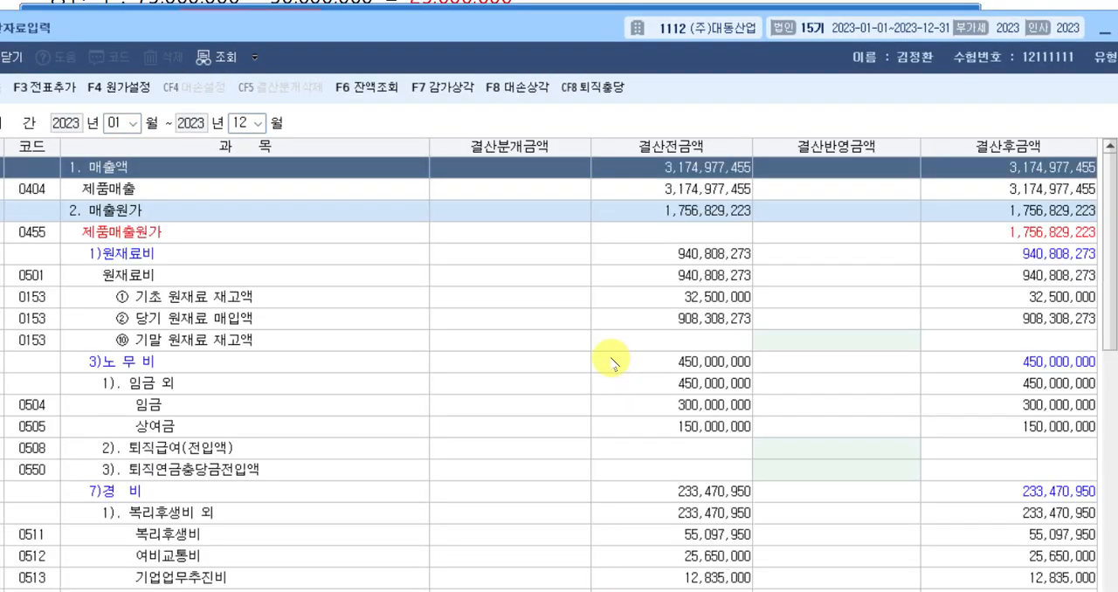
pyautogui.moveTo(512, 39)
pyautogui.mouseDown()
pyautogui.moveTo(564, 35)
pyautogui.moveTo(532, 38)
pyautogui.mouseUp()
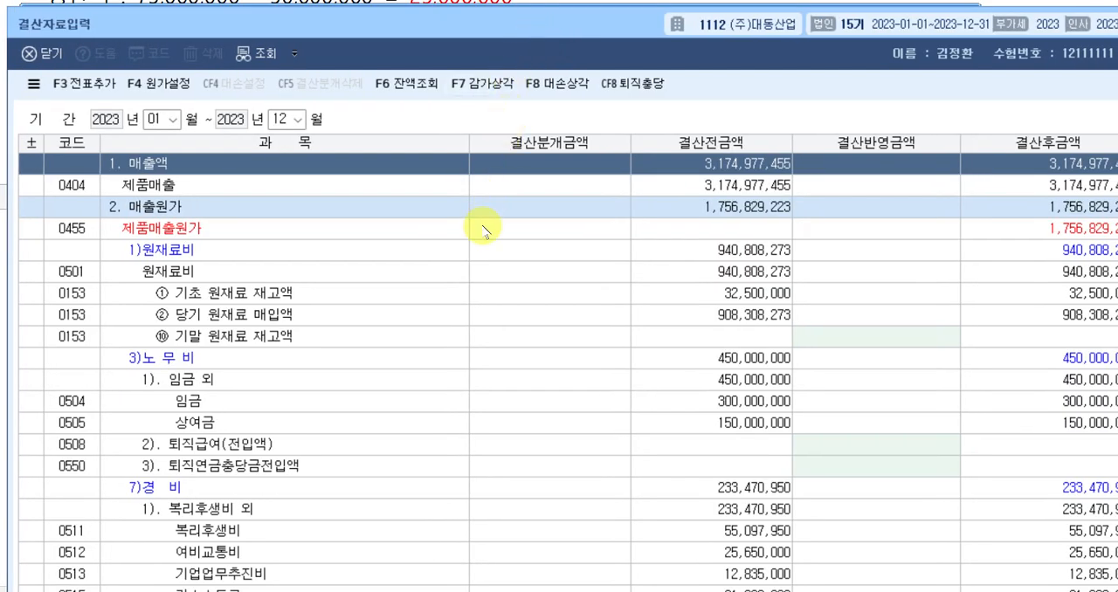
# Set the 결산반영금액 of 0508 퇴직급여(전입액) under 노무비 to 25,000,000.
pyautogui.scroll(-5, 476, 244)
pyautogui.scroll(-7, 467, 253)
pyautogui.scroll(2, 419, 258)
pyautogui.click(407, 311)
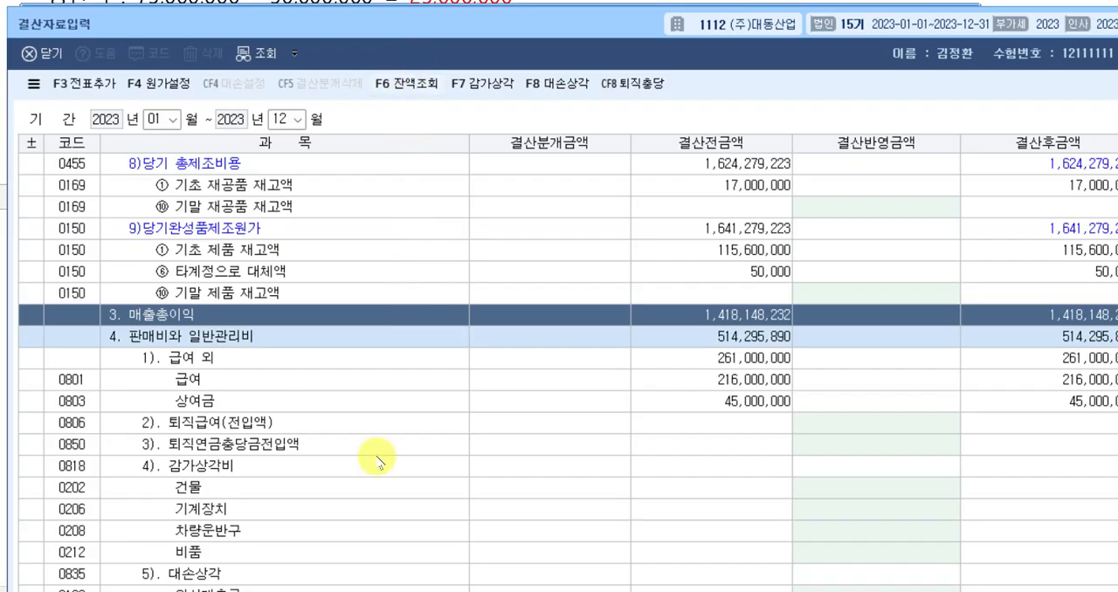
pyautogui.scroll(5, 498, 331)
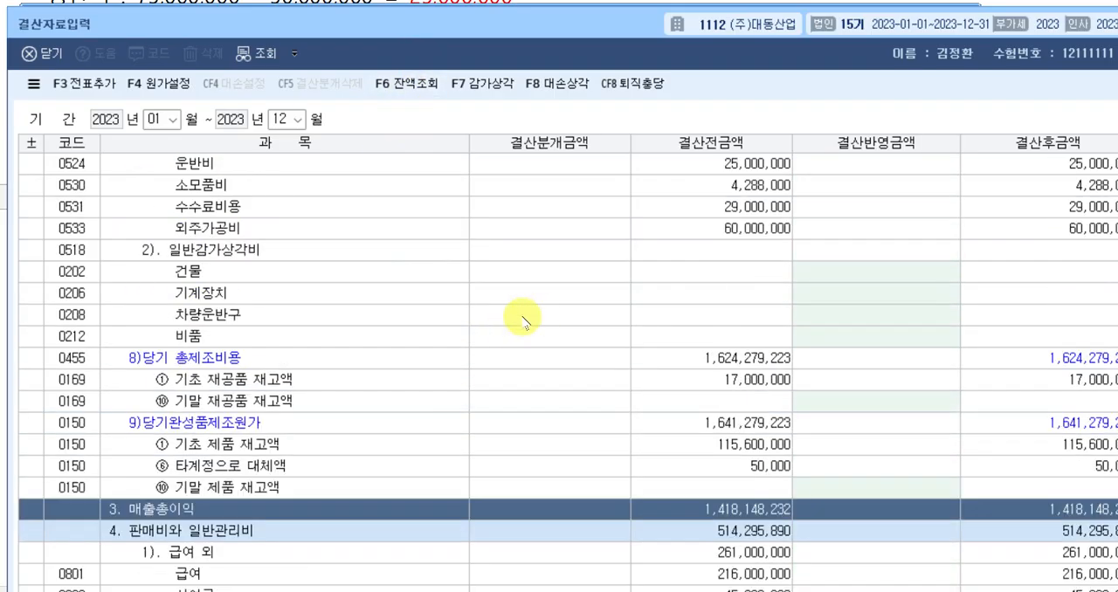
pyautogui.scroll(2, 545, 306)
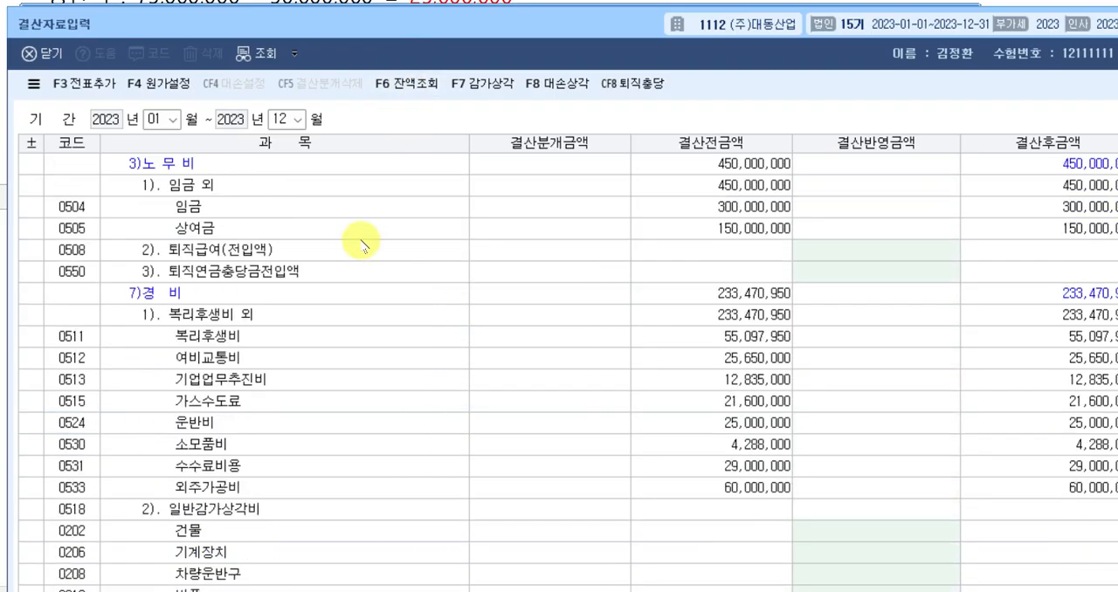
pyautogui.click(645, 256)
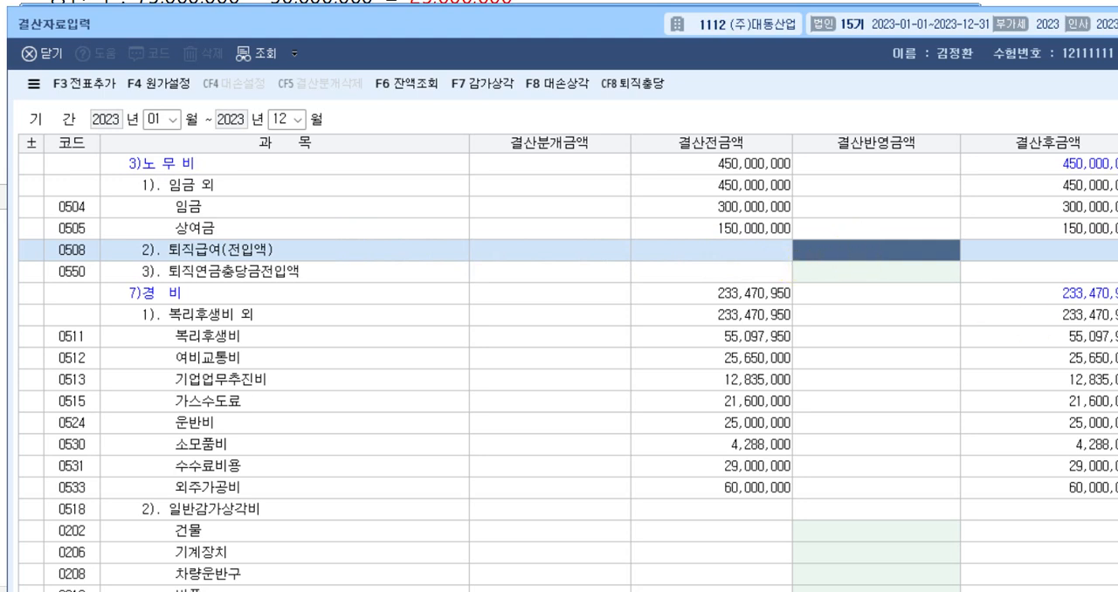
pyautogui.write('25000000')
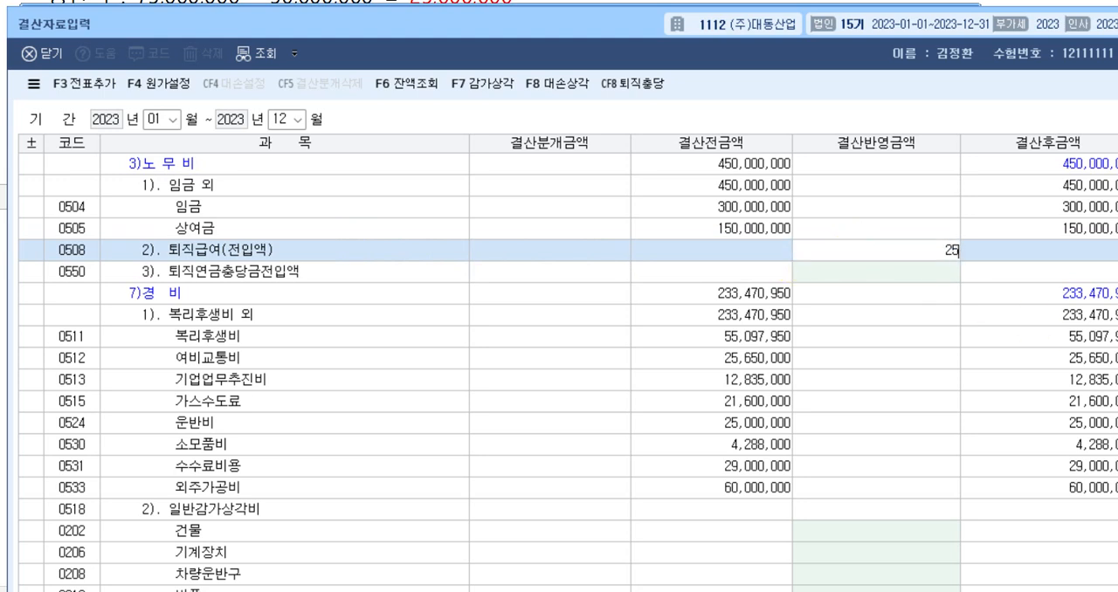
pyautogui.press('Return')
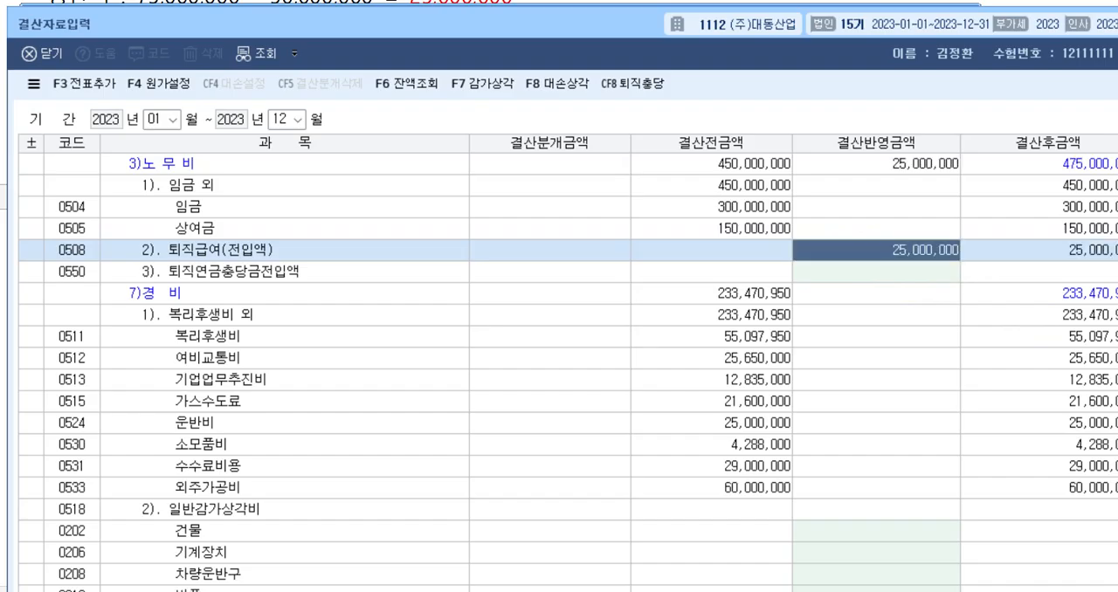
# Set the 결산반영금액 of 0806 퇴직급여(전입액) under 판매비와 일반관리비 to 7,000,000.
pyautogui.scroll(-6, 743, 428)
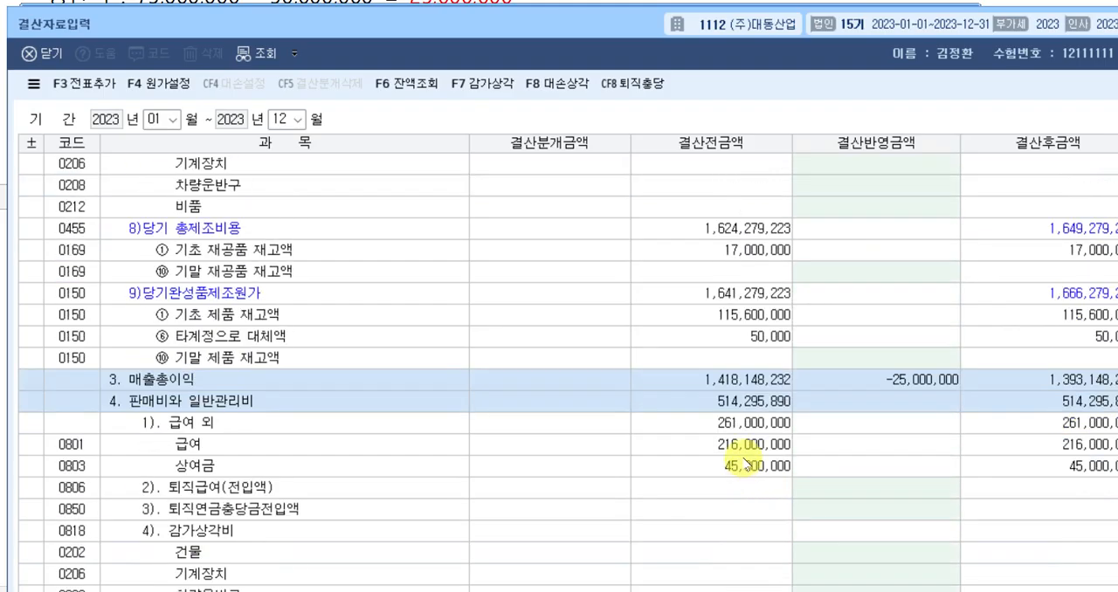
pyautogui.scroll(-2, 744, 455)
pyautogui.click(851, 358)
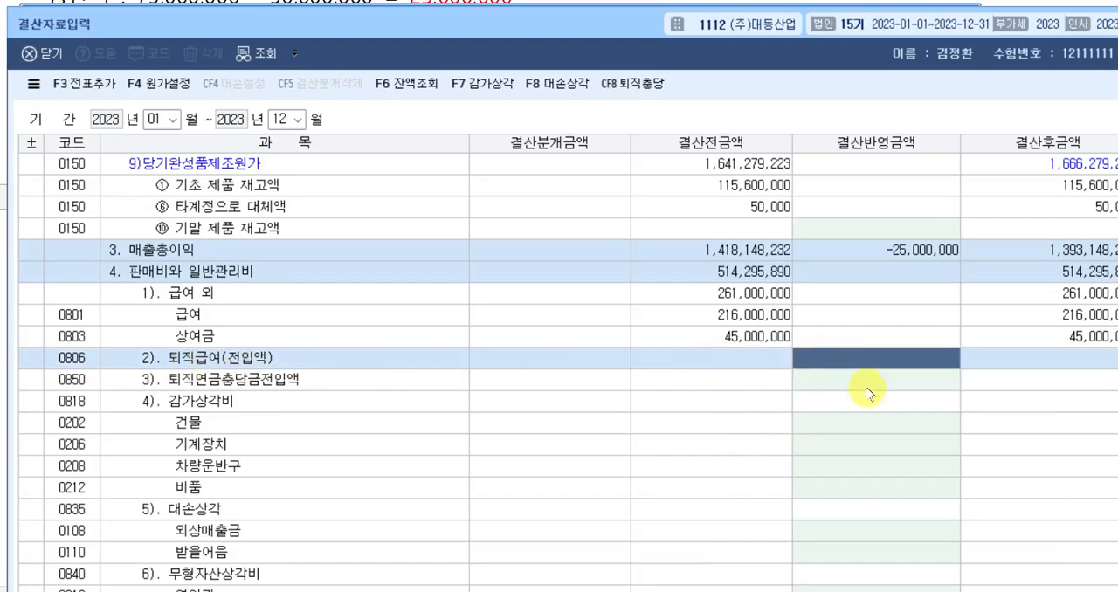
pyautogui.write('7000000')
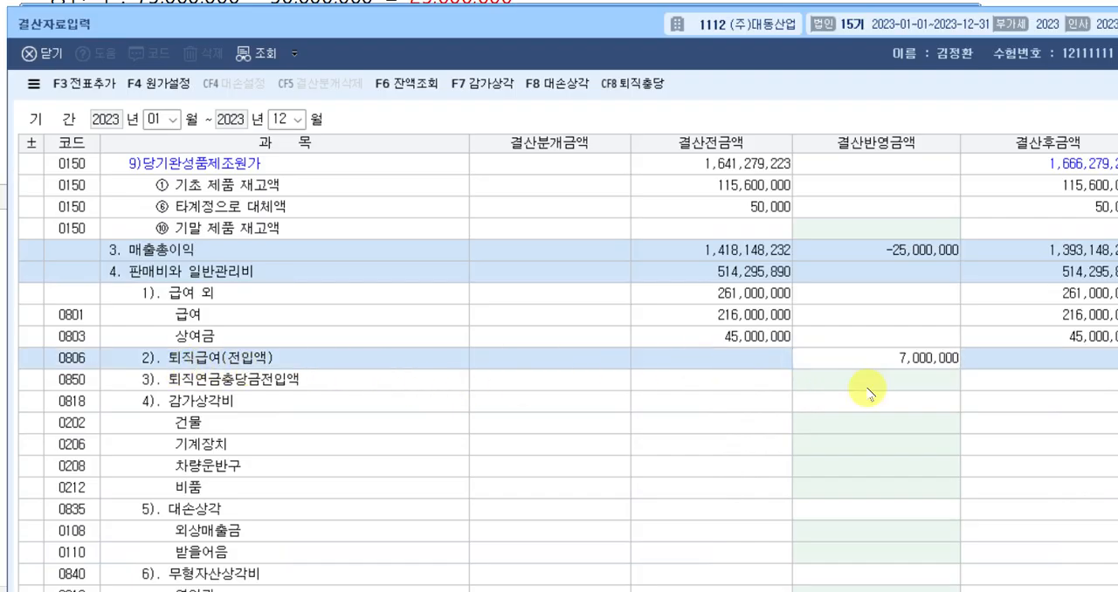
pyautogui.press('Return')
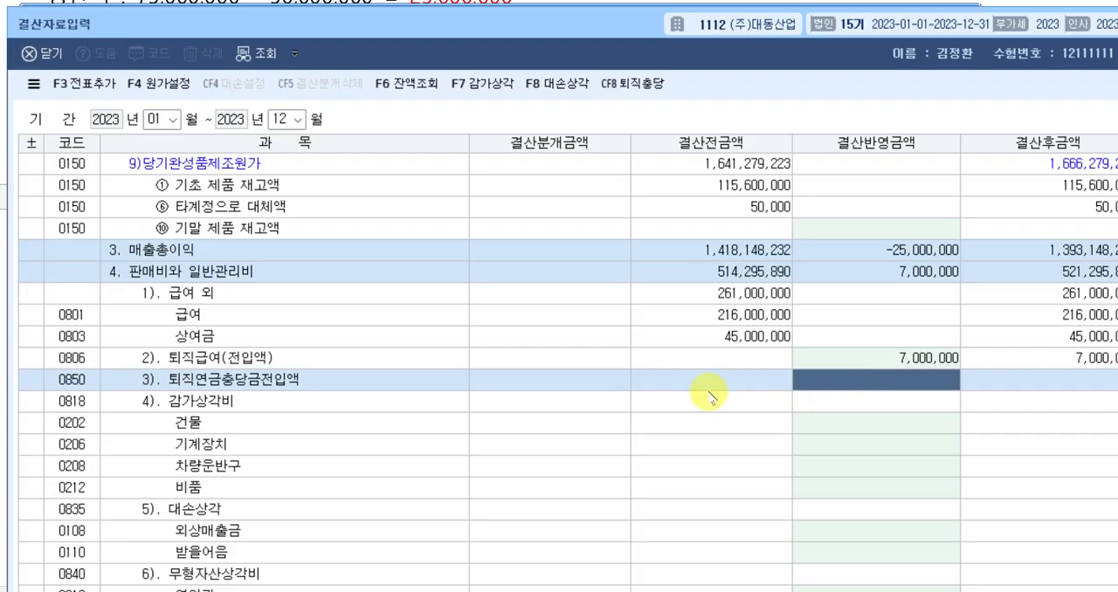
# Add the closing entries to the general vouchers with 전표추가, confirm, and close 결산자료입력.
pyautogui.click(90, 88)
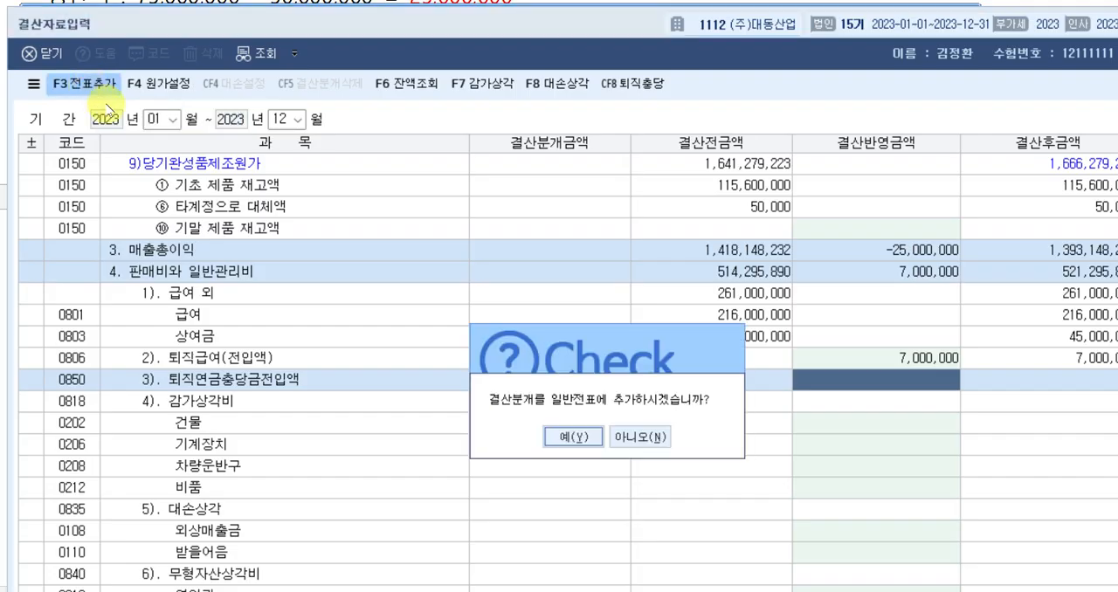
pyautogui.click(569, 434)
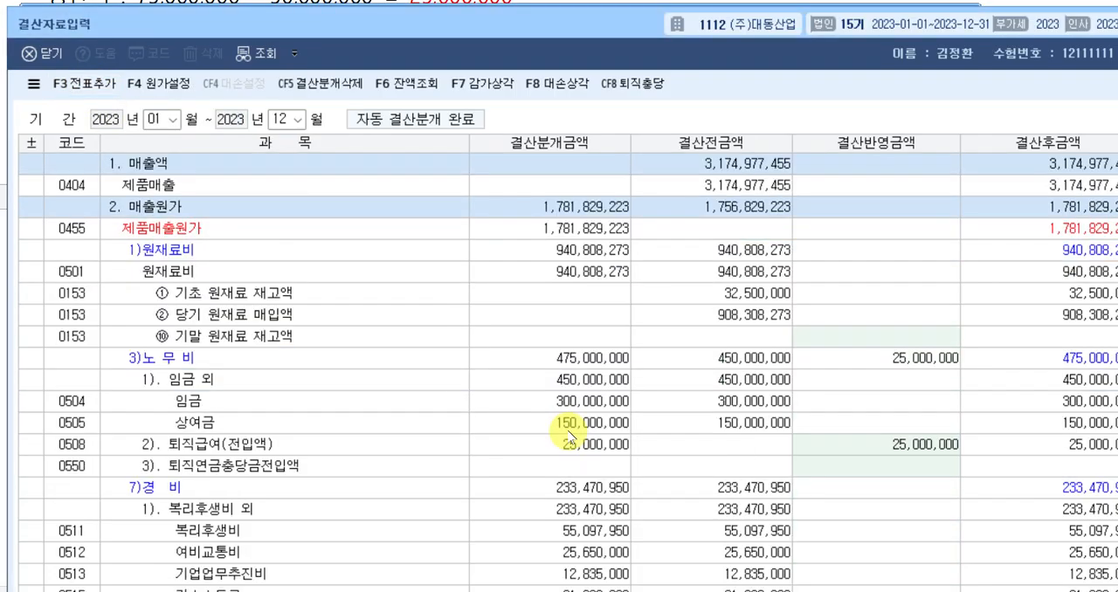
pyautogui.press('Escape')
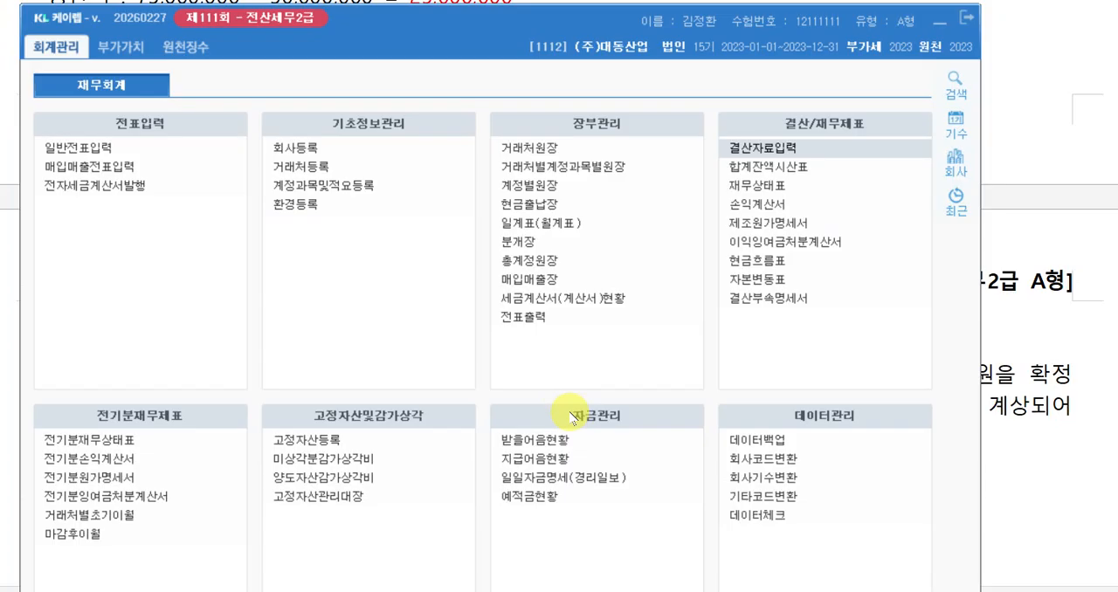
# Switch to the exam document and color the year 2023 red in the 문제5 heading.
pyautogui.click(1004, 327)
pyautogui.scroll(-5, 719, 379)
pyautogui.scroll(-4, 783, 387)
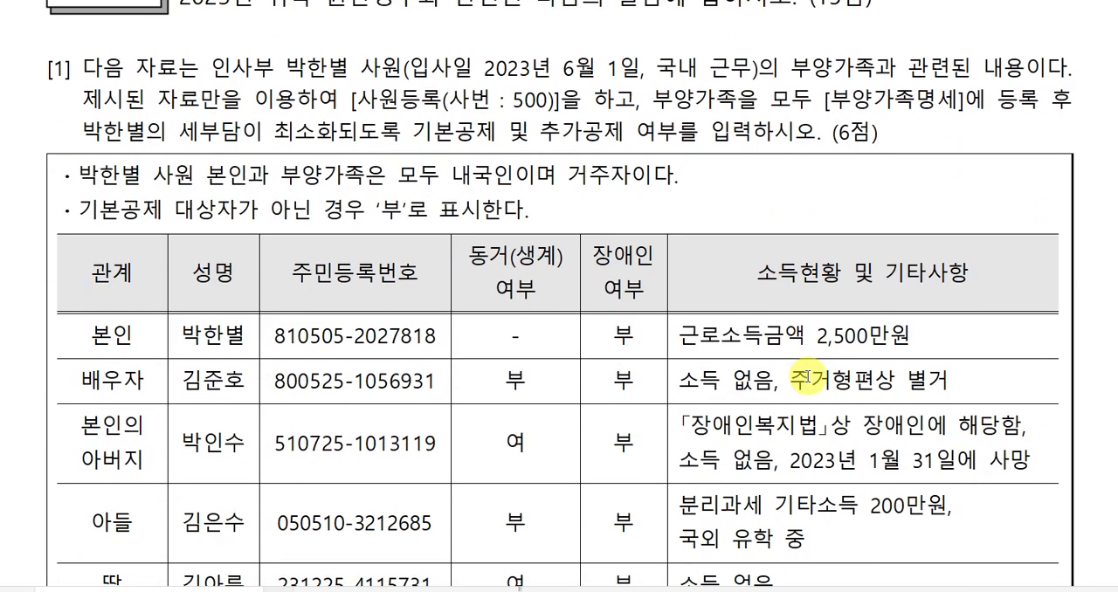
pyautogui.scroll(2, 740, 416)
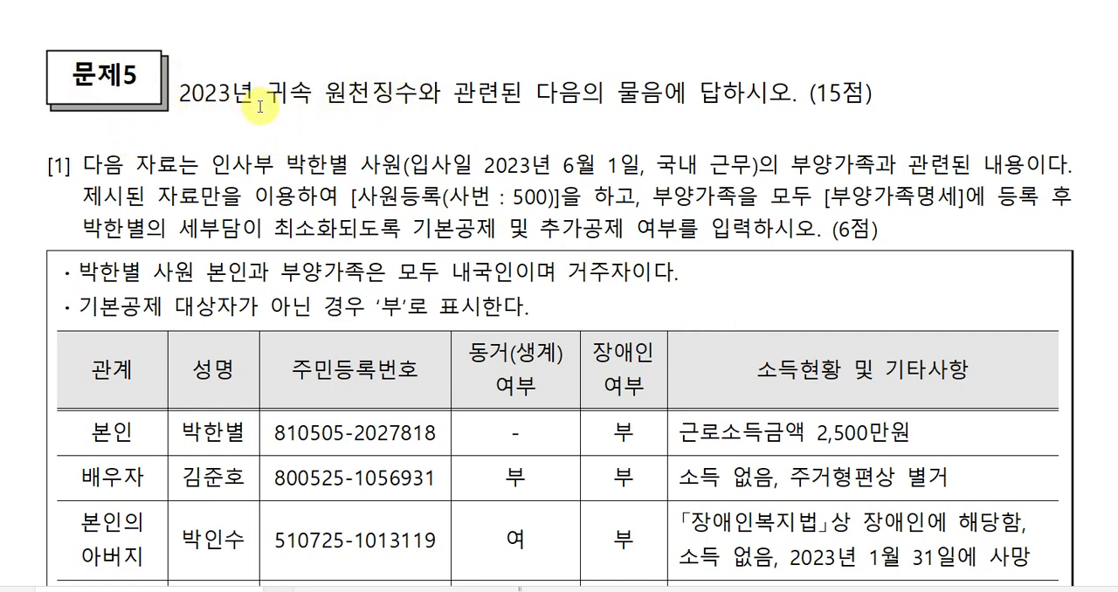
pyautogui.moveTo(230, 92); pyautogui.dragTo(179, 92)
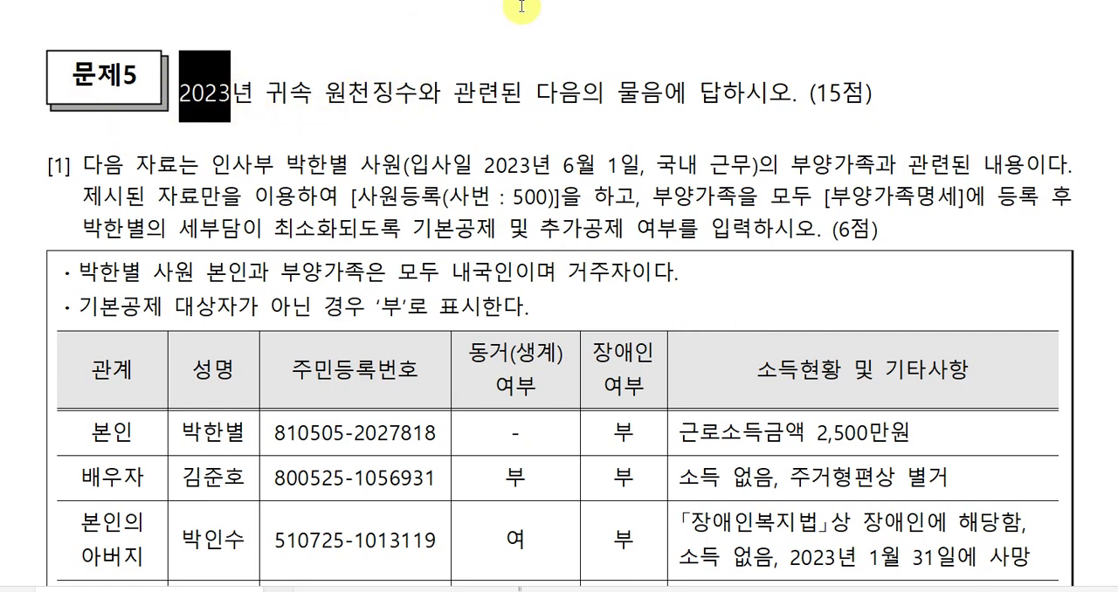
pyautogui.click(636, 2)
pyautogui.click(538, 153)
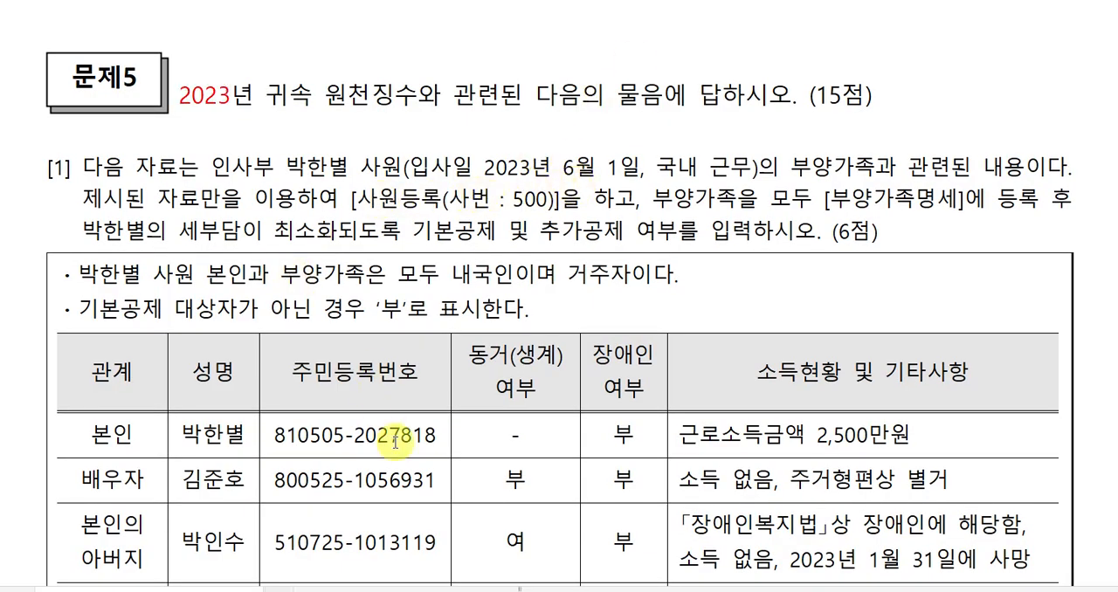
# Switch to 케이렙, open 사원등록 under 원천징수, and start a new employee record with 사번 500.
pyautogui.hotkey('alt', 'Tab')
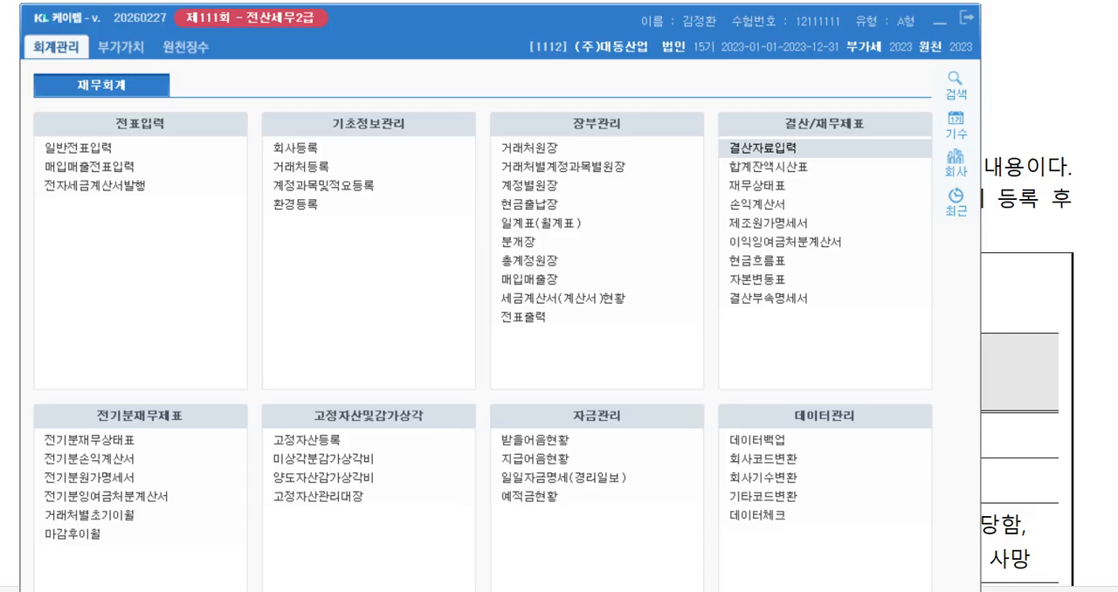
pyautogui.click(194, 56)
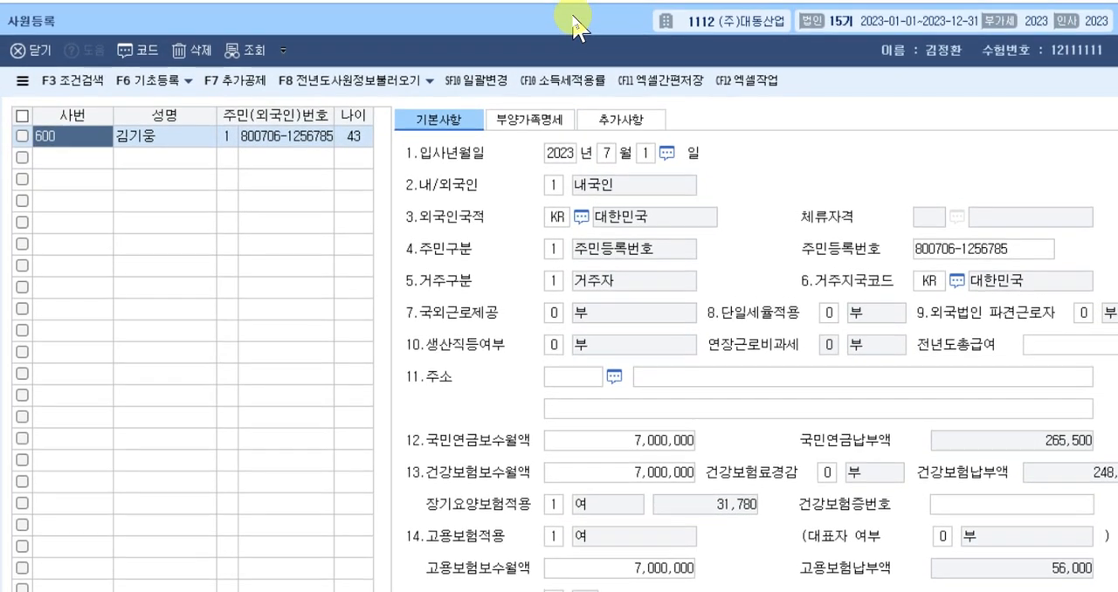
pyautogui.click(80, 159)
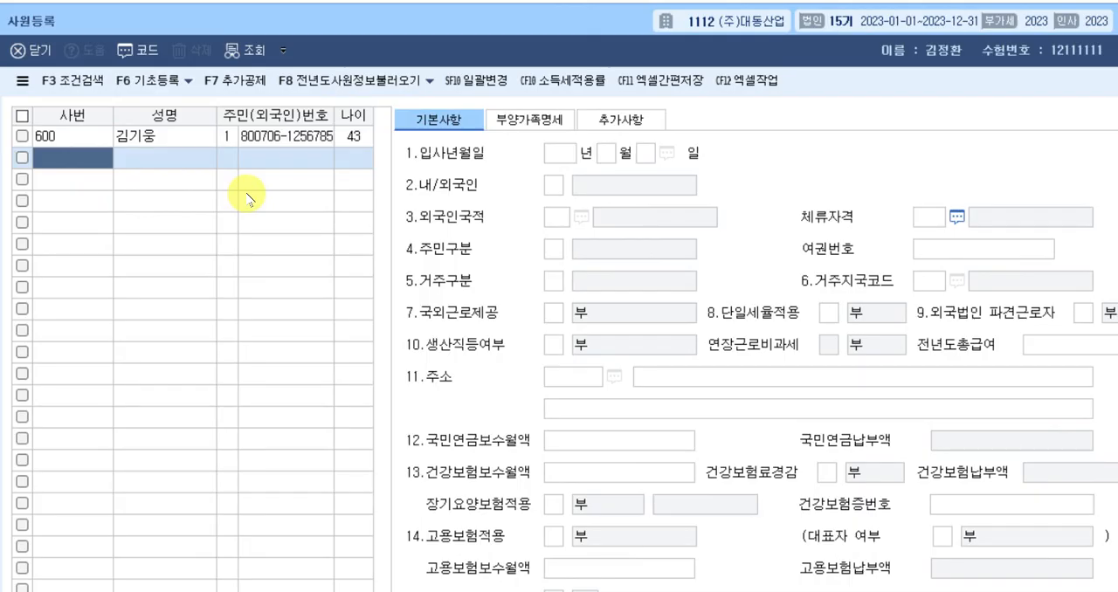
pyautogui.write('500')
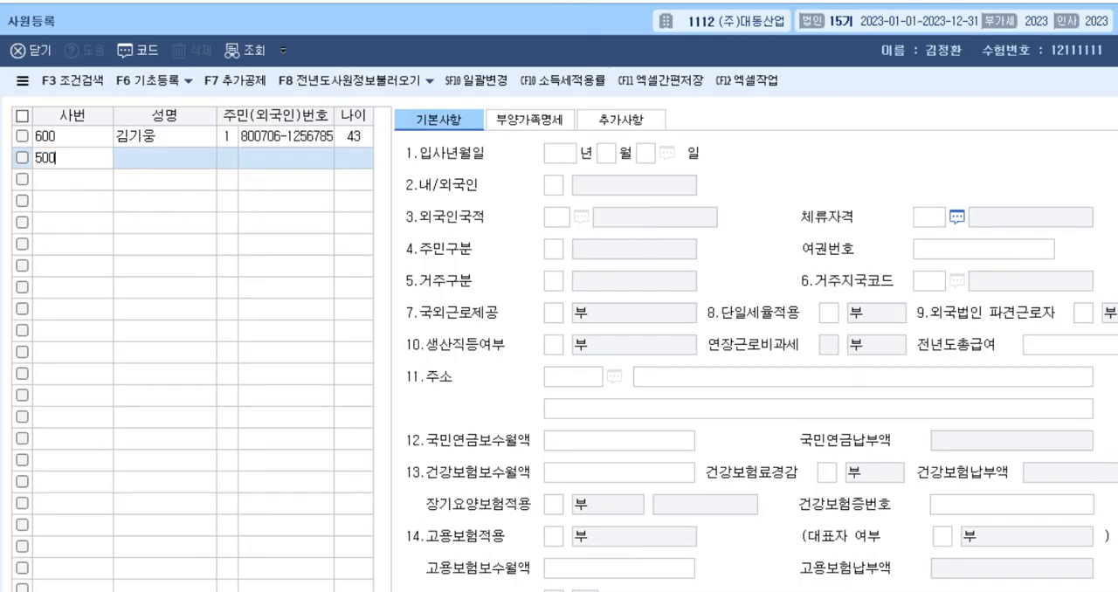
pyautogui.press('Return')
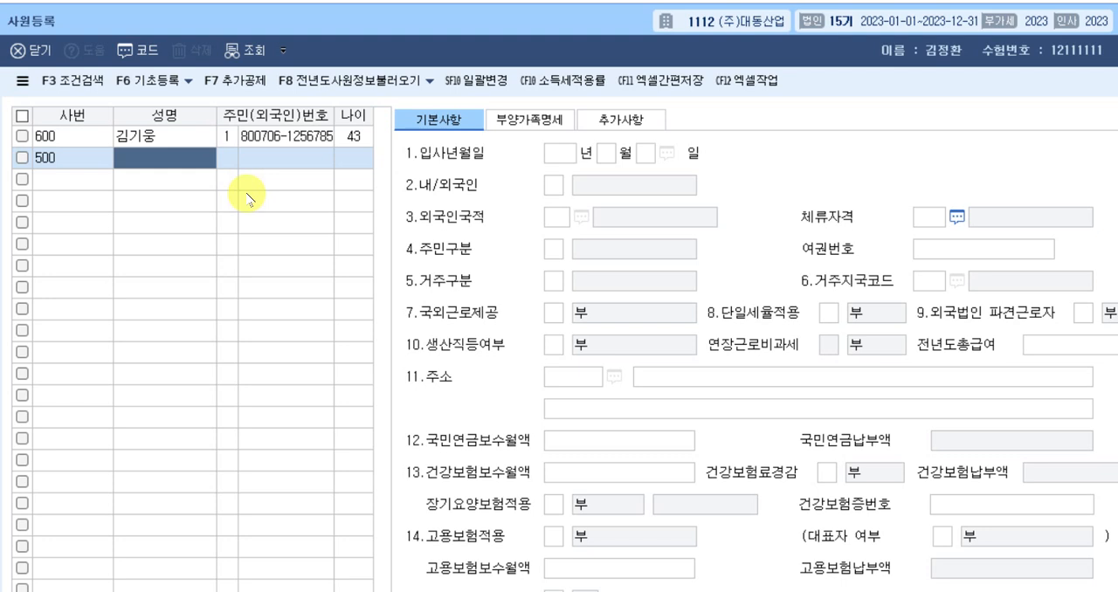
# Enter the employee's full name in Korean for record 500.
pyautogui.write('qkr')
pyautogui.press('BackSpace')
pyautogui.press('BackSpace')
pyautogui.press('BackSpace')
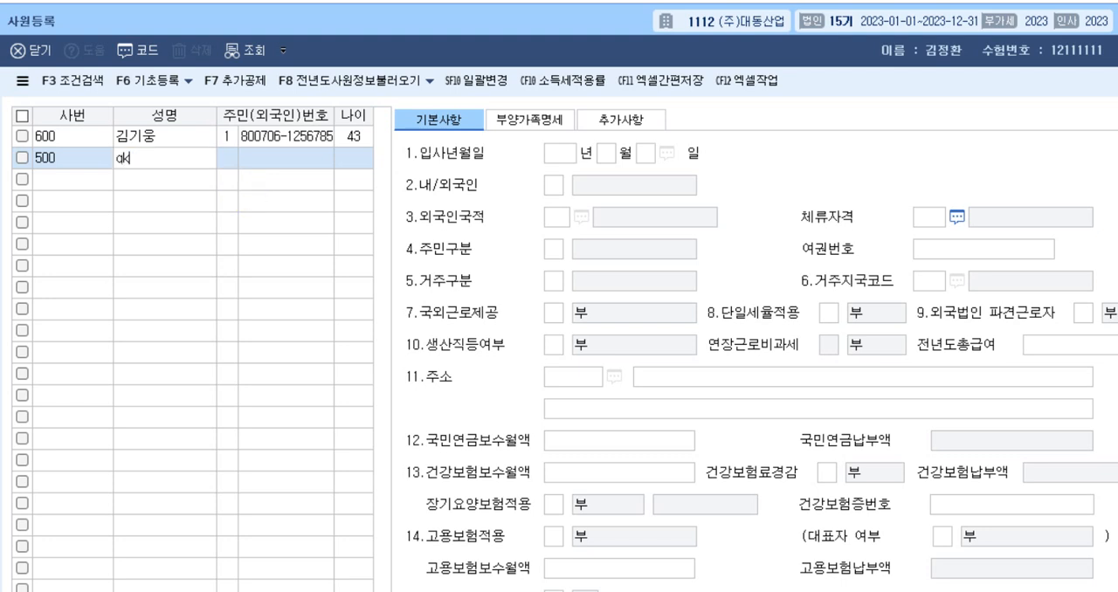
pyautogui.press('Return')
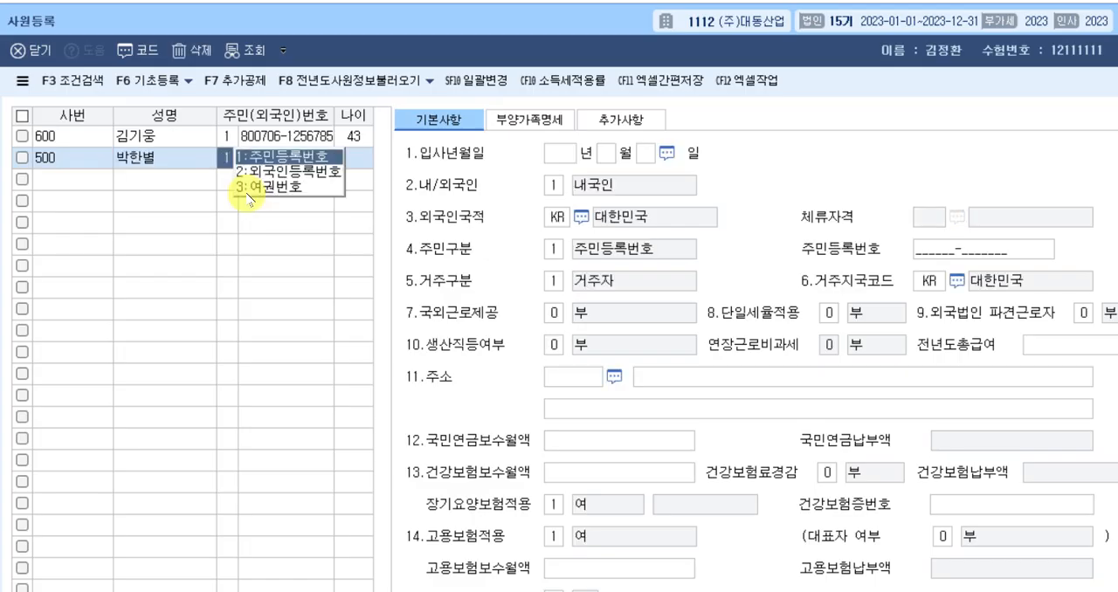
# Choose 주민등록번호 as employee 500's ID type and enter the resident registration number.
pyautogui.press('Return')
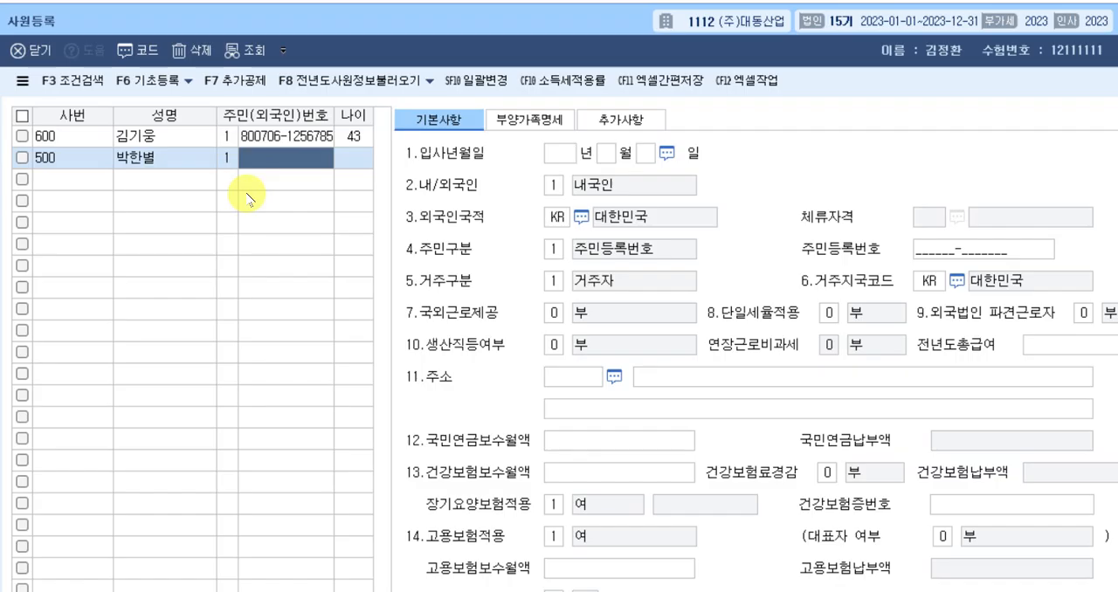
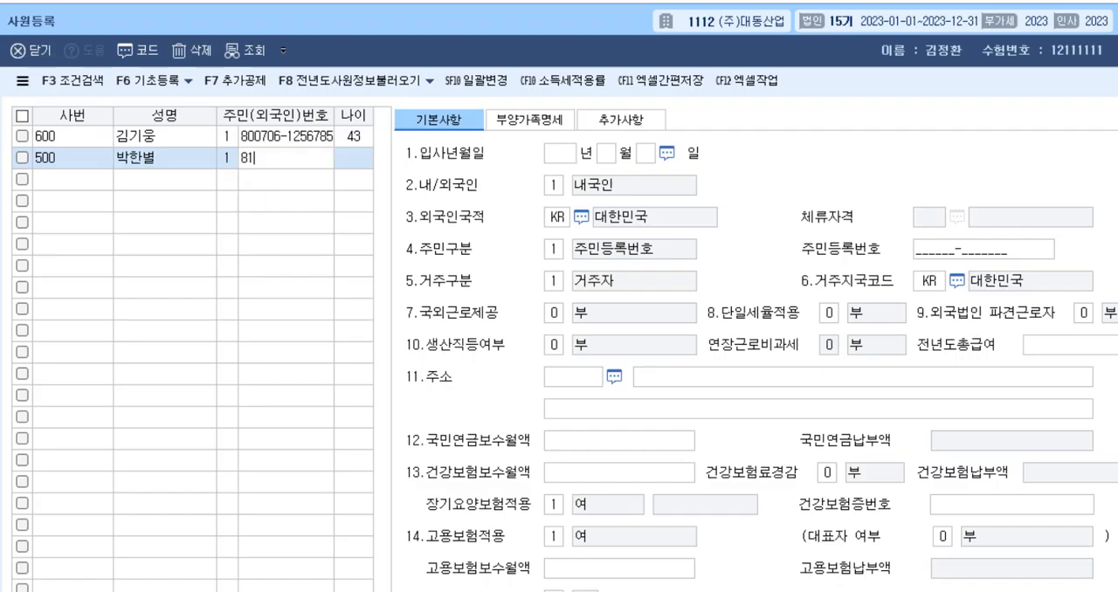
pyautogui.press('Return')
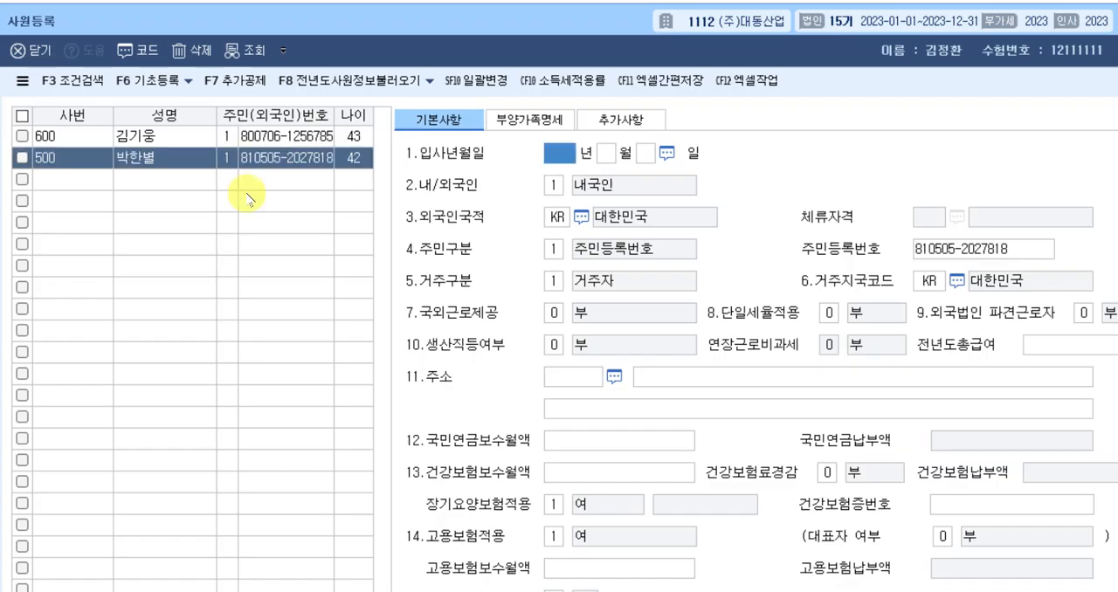
# Set employee 500's 입사년월일 to June 1, 2023, and keep 내국인 as the nationality type.
pyautogui.write('2023 년 ')
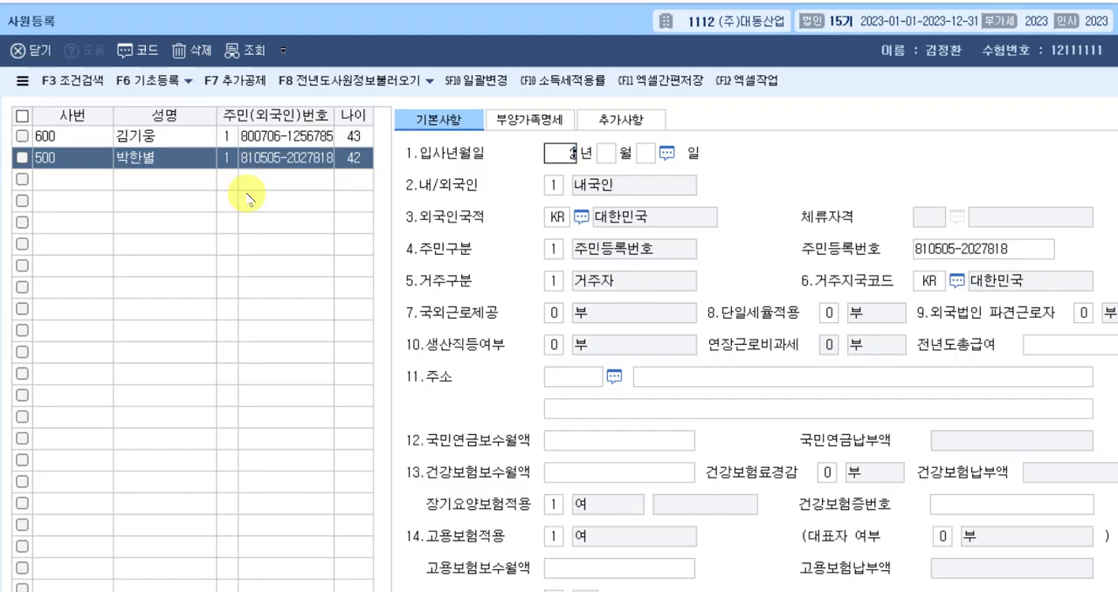
pyautogui.write('6')
pyautogui.press('Return')
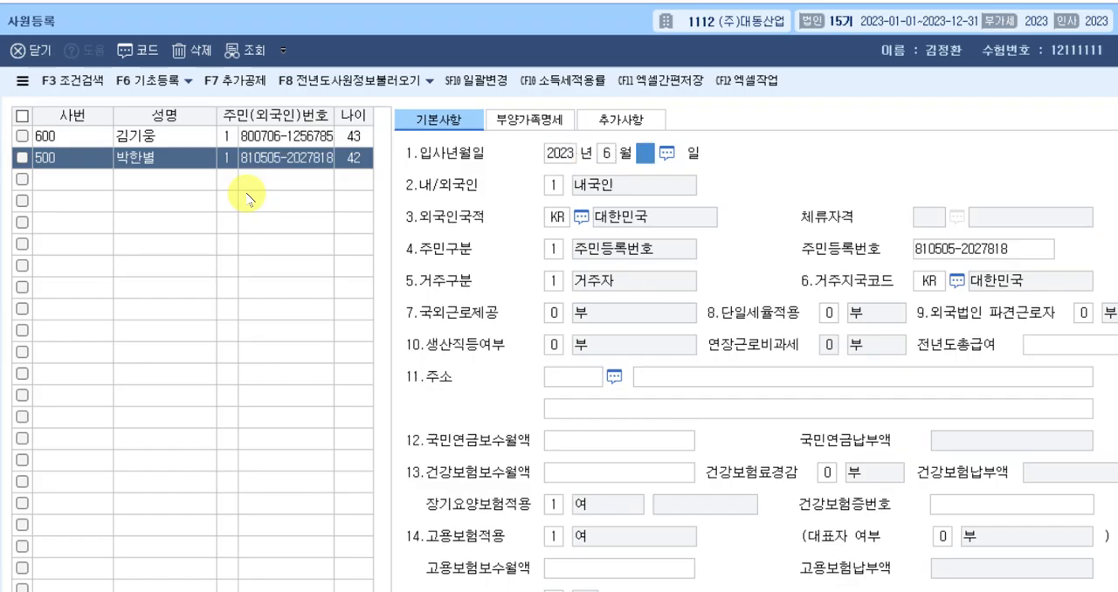
pyautogui.write('1')
pyautogui.press('Return')
pyautogui.press('Return')
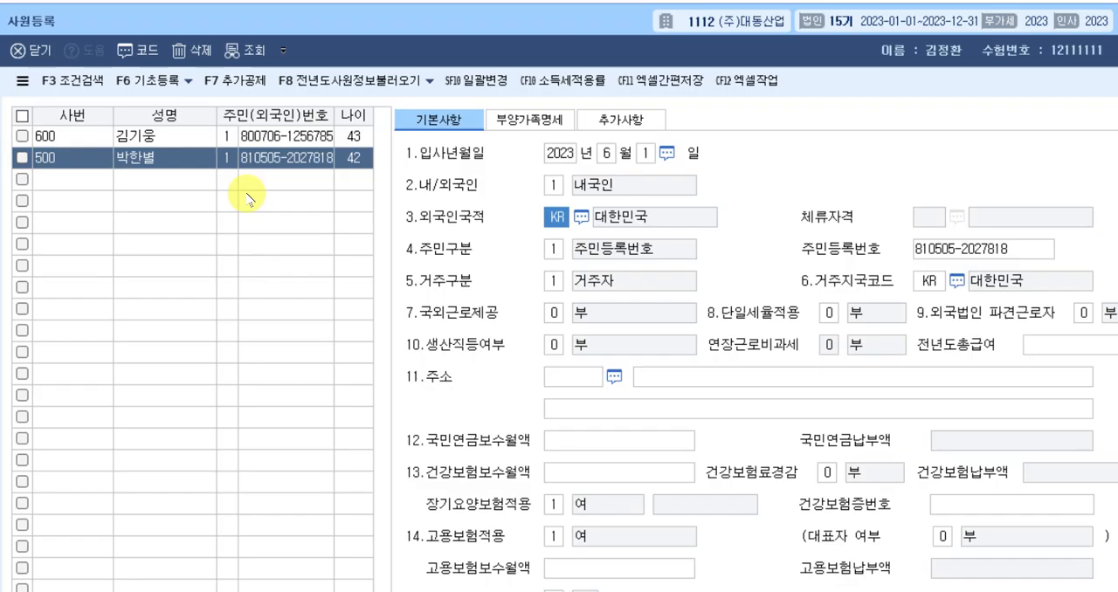
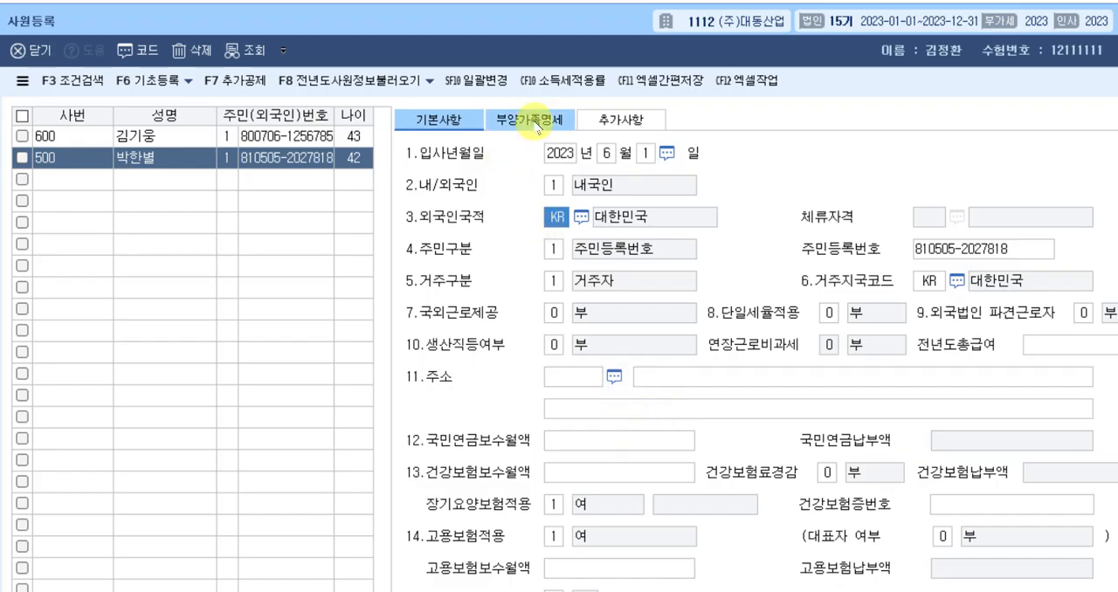
# Open employee 500's 부양가족명세, check the 문제5 [1] family details in the exam document, and set 부녀자 to 여 on the 본인 row.
pyautogui.click(528, 123)
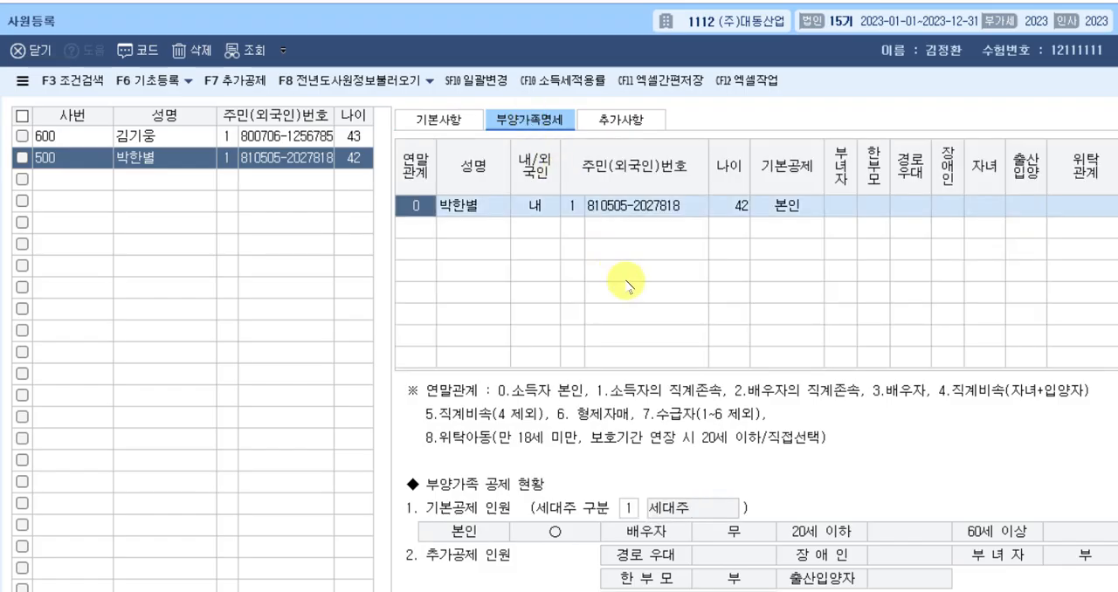
pyautogui.press('Return')
pyautogui.press('Return')
pyautogui.press('Return')
pyautogui.press('Return')
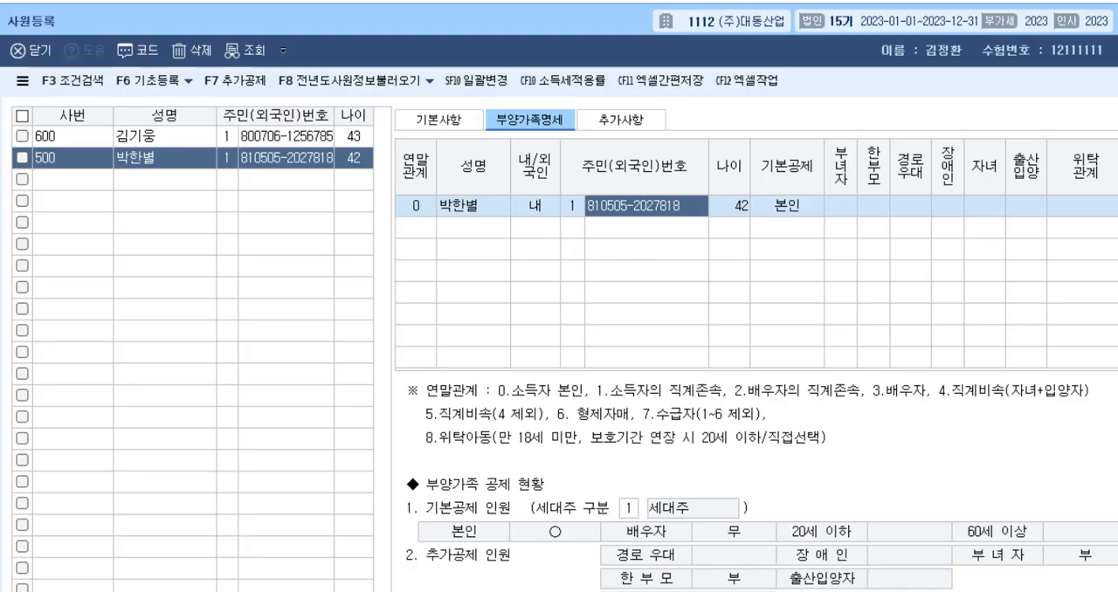
pyautogui.click(306, 591)
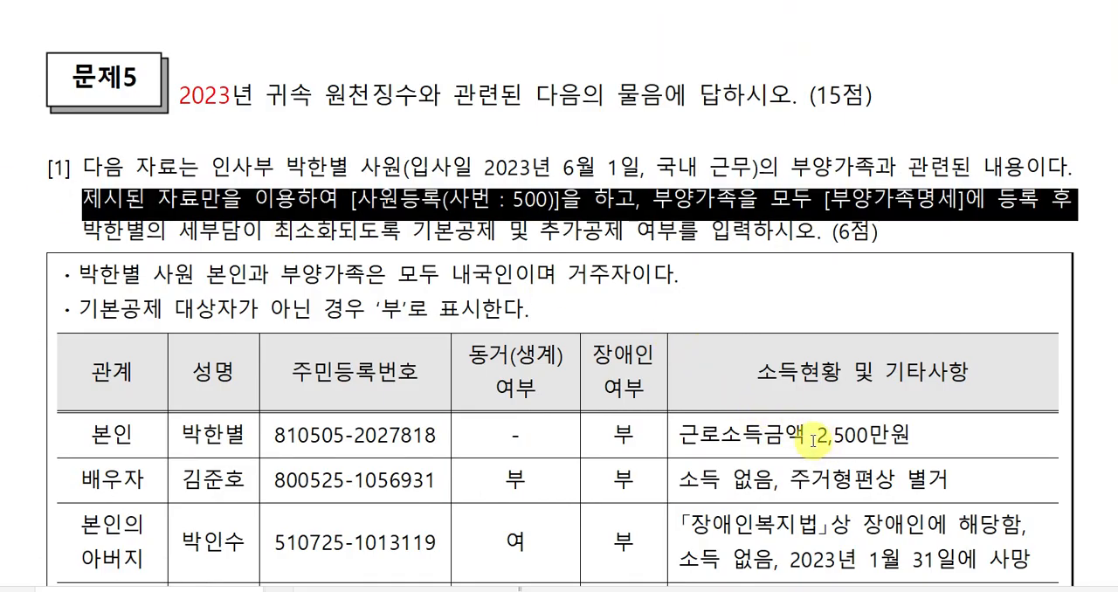
pyautogui.scroll(-2, 851, 432)
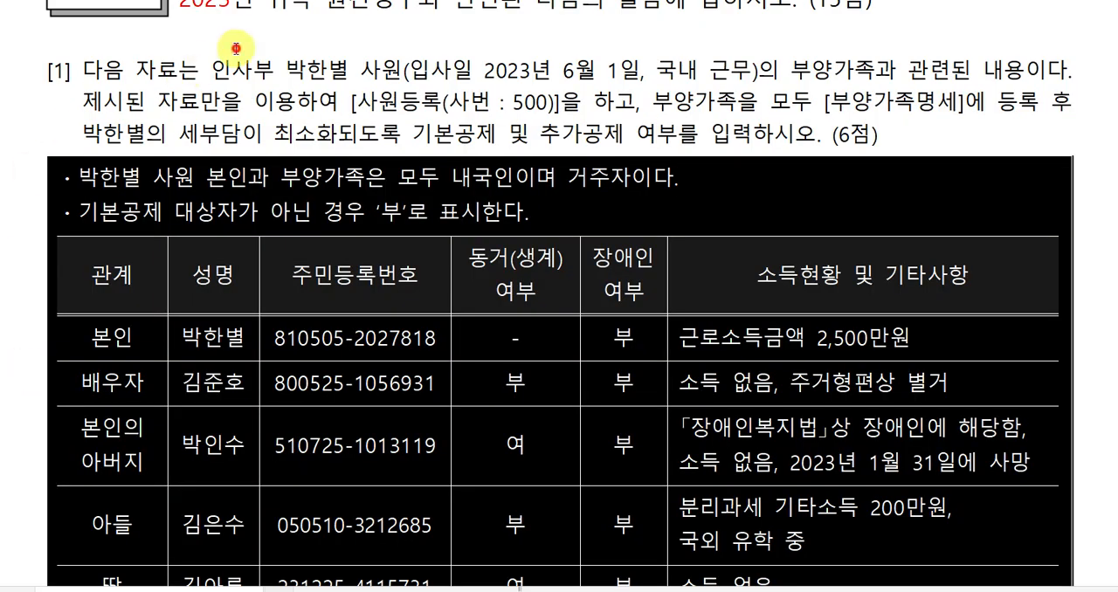
pyautogui.scroll(1, 237, 49)
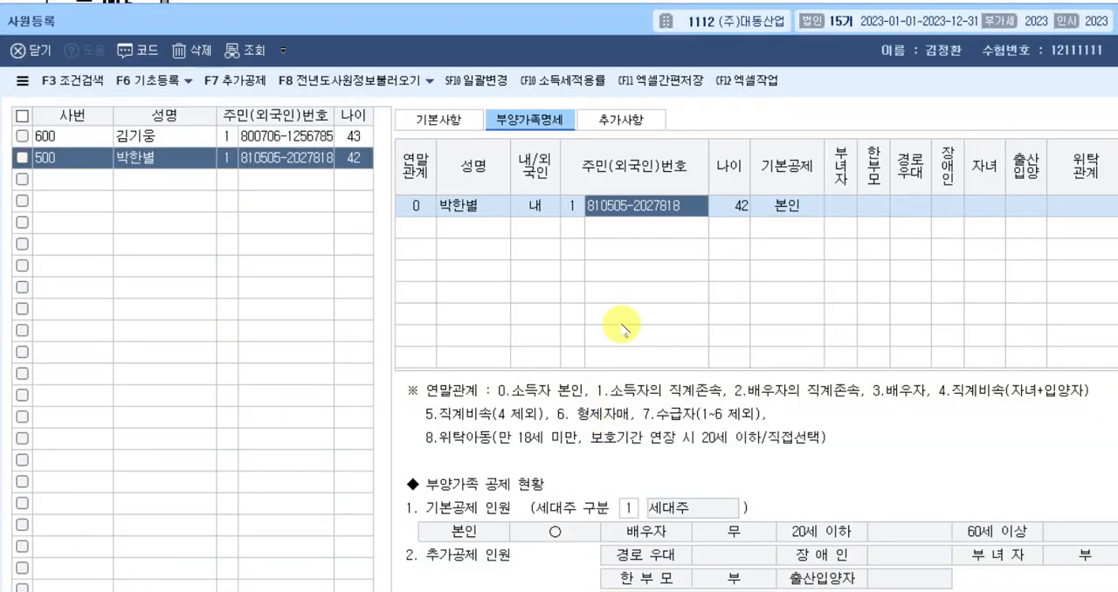
pyautogui.click(841, 207)
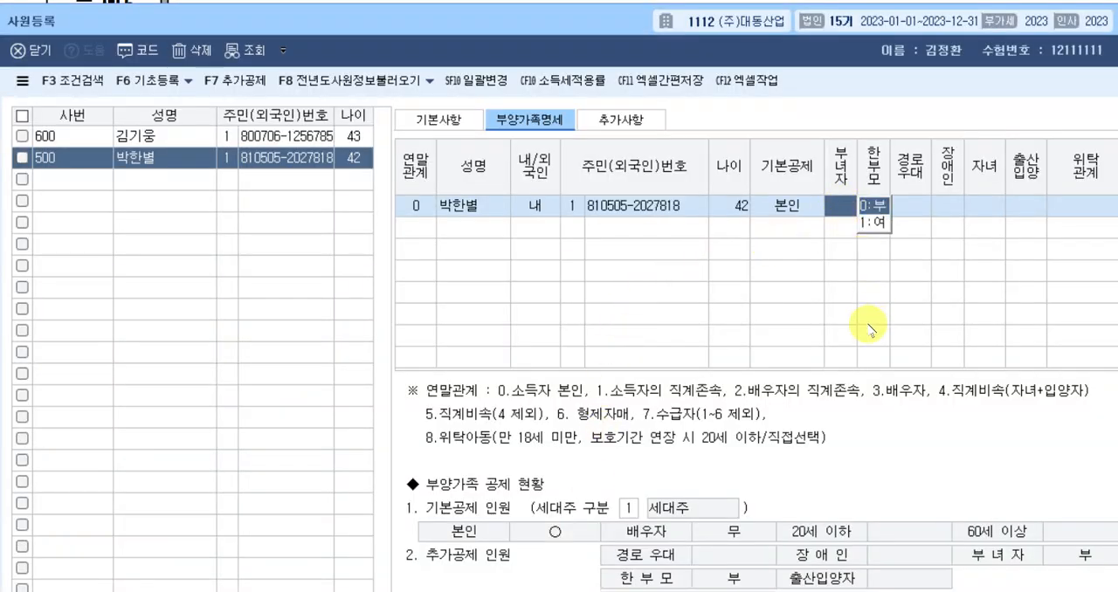
pyautogui.write('1')
pyautogui.press('Return')
pyautogui.press('Return')
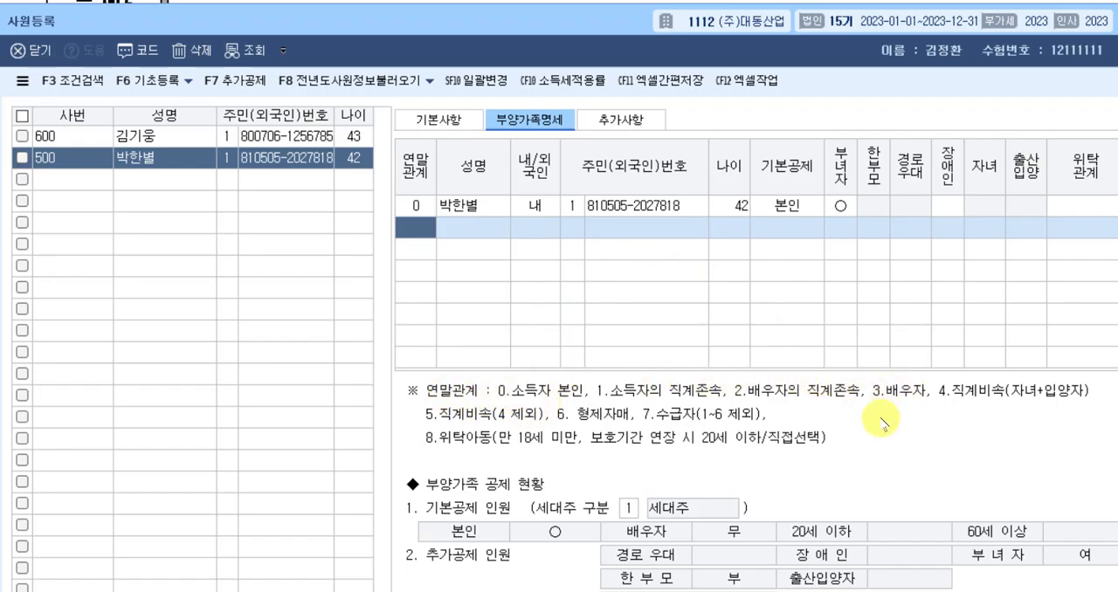
# Add a dependent row with 연말관계 3 (배우자), enter the spouse's full name, and use 내국인 with ID type 1.
pyautogui.write('3')
pyautogui.press('Return')
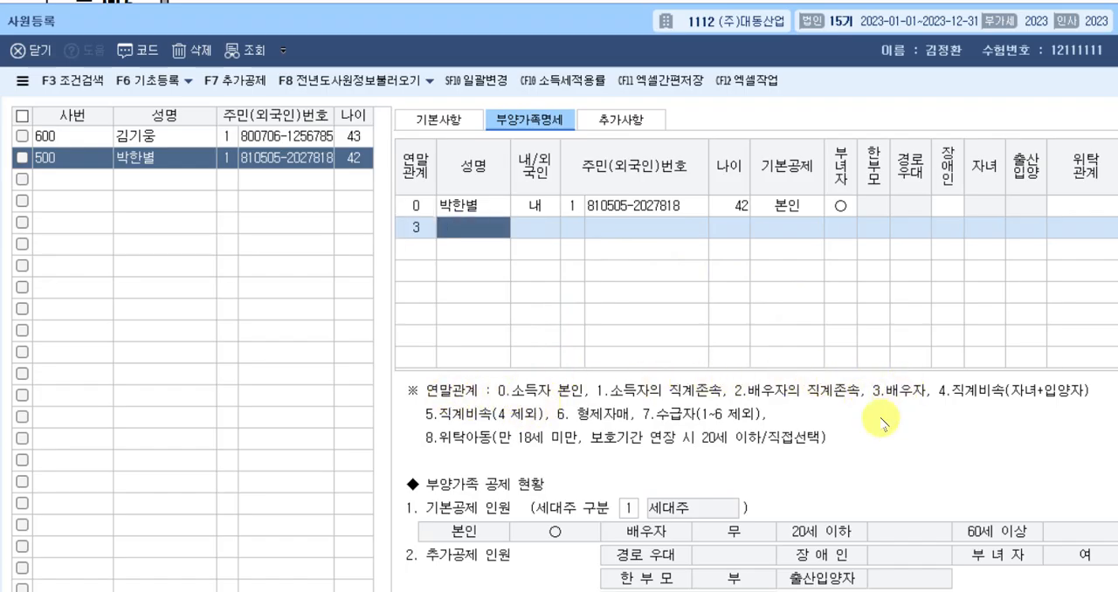
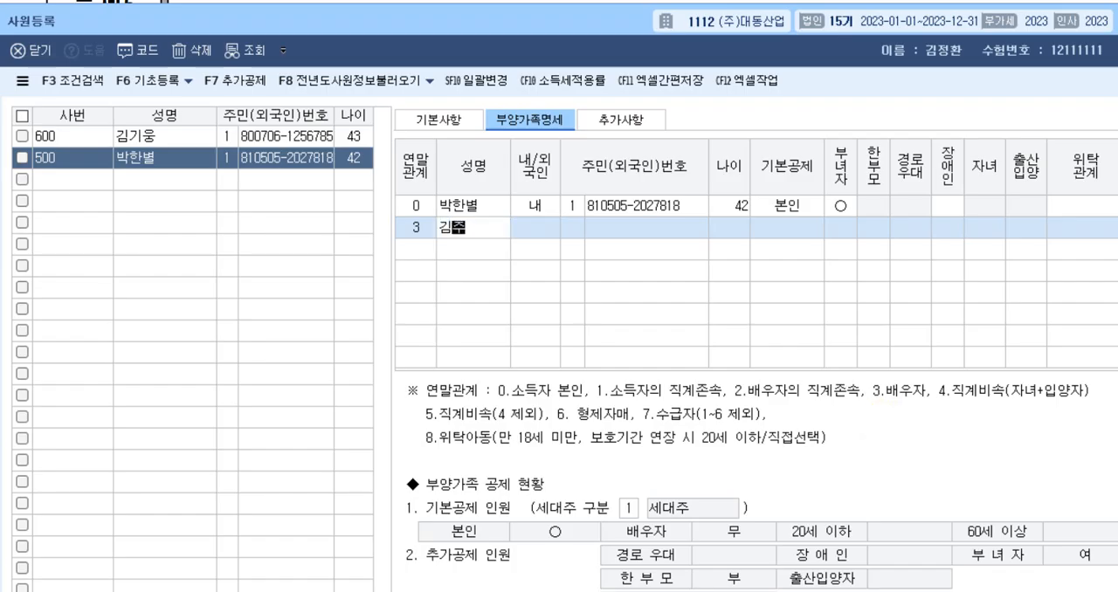
pyautogui.press('Return')
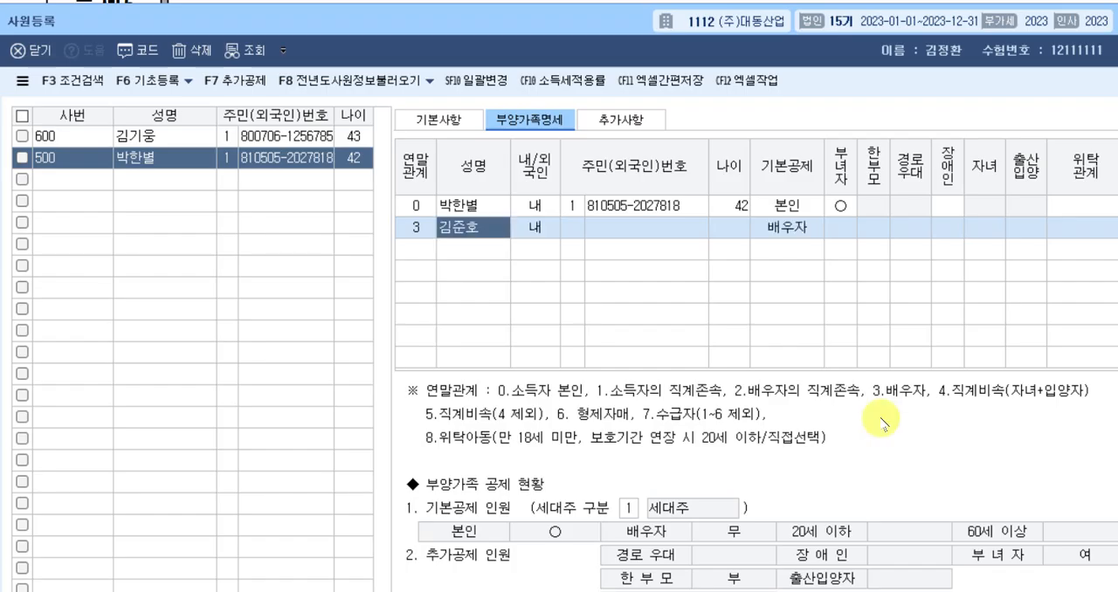
pyautogui.press('Return')
pyautogui.press('Return')
pyautogui.press('Return')
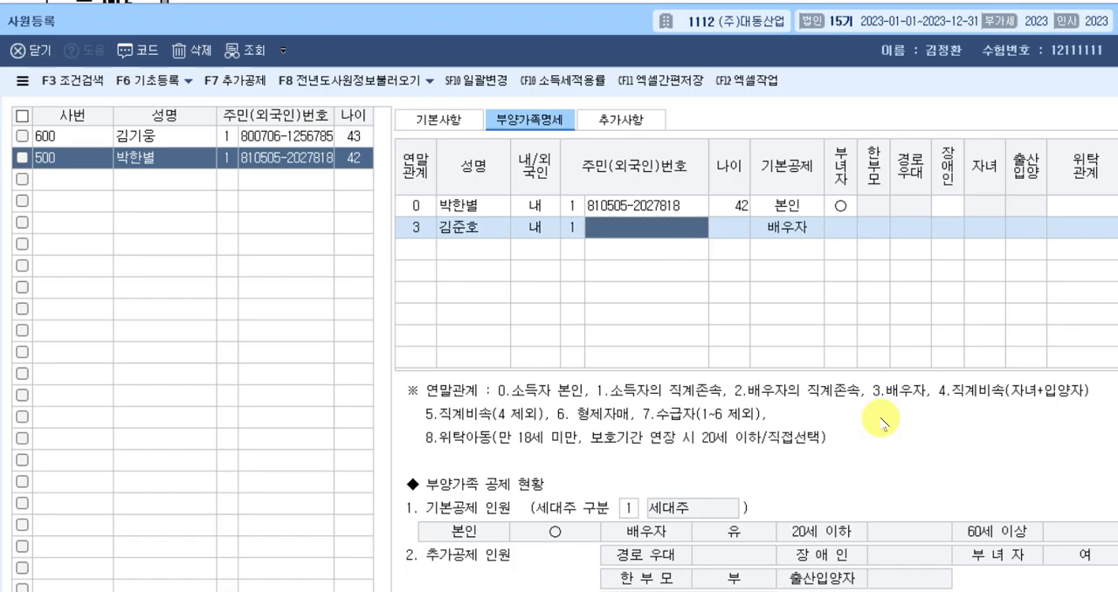
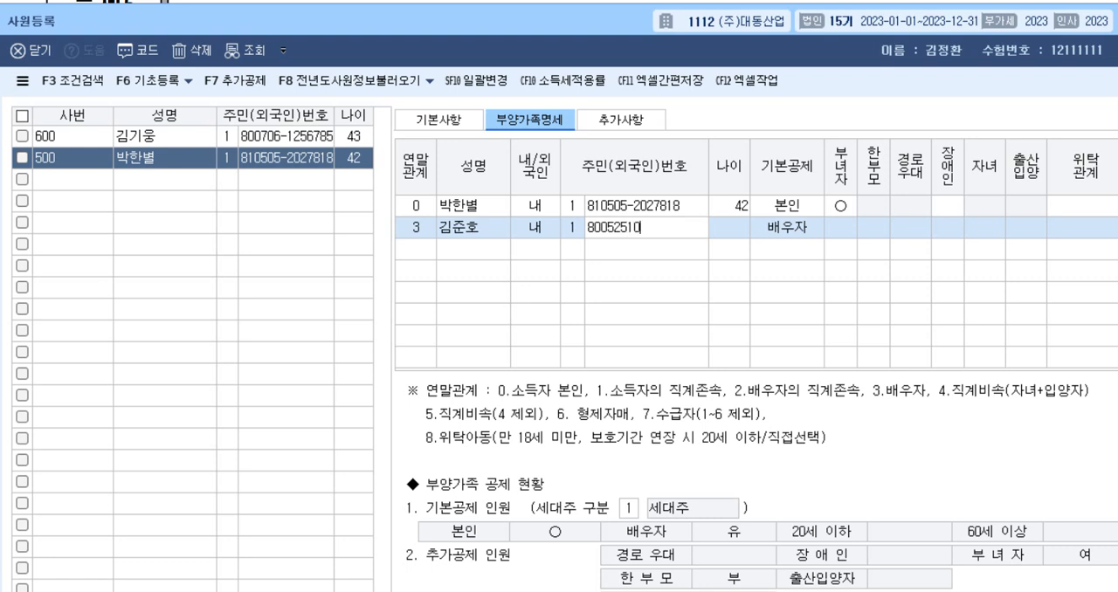
# Enter the spouse's resident registration number, keep 기본공제 as 배우자, and leave 장애인 as 부.
pyautogui.press('Return')
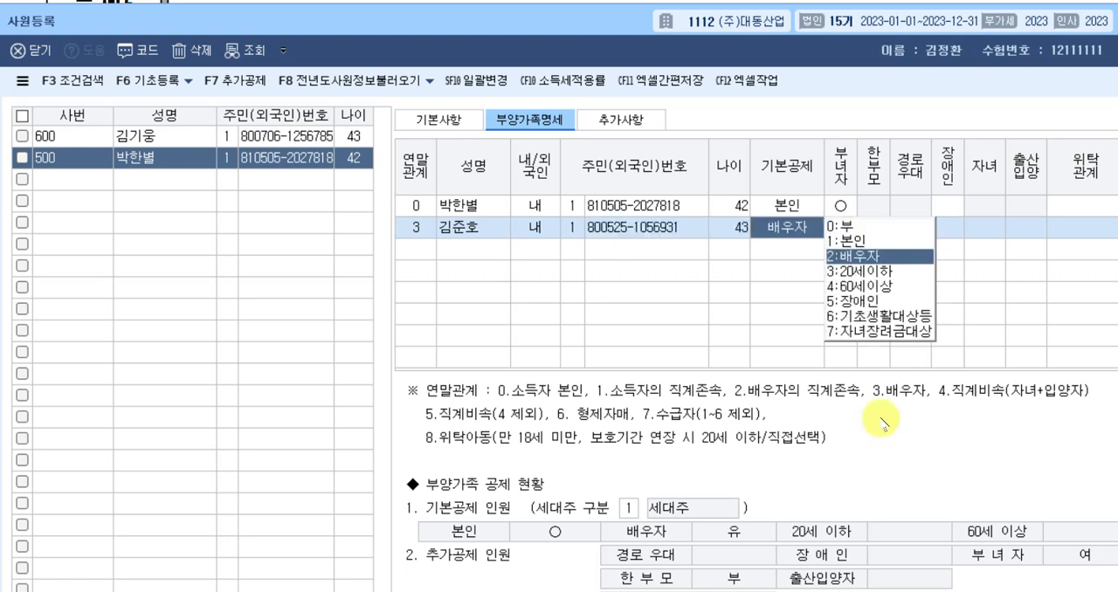
pyautogui.press('Return')
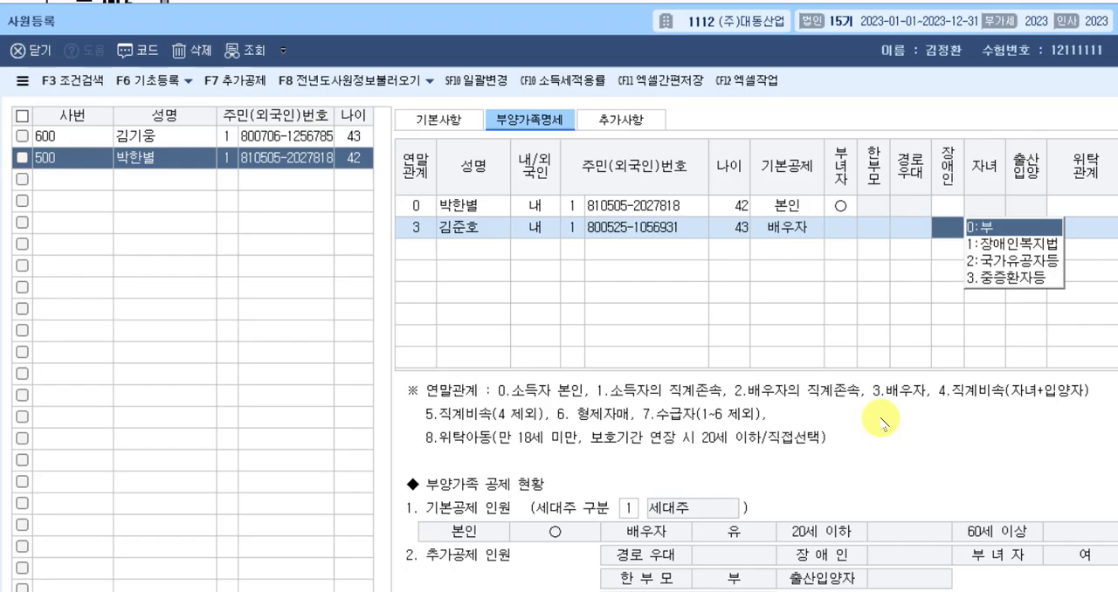
pyautogui.press('Return')
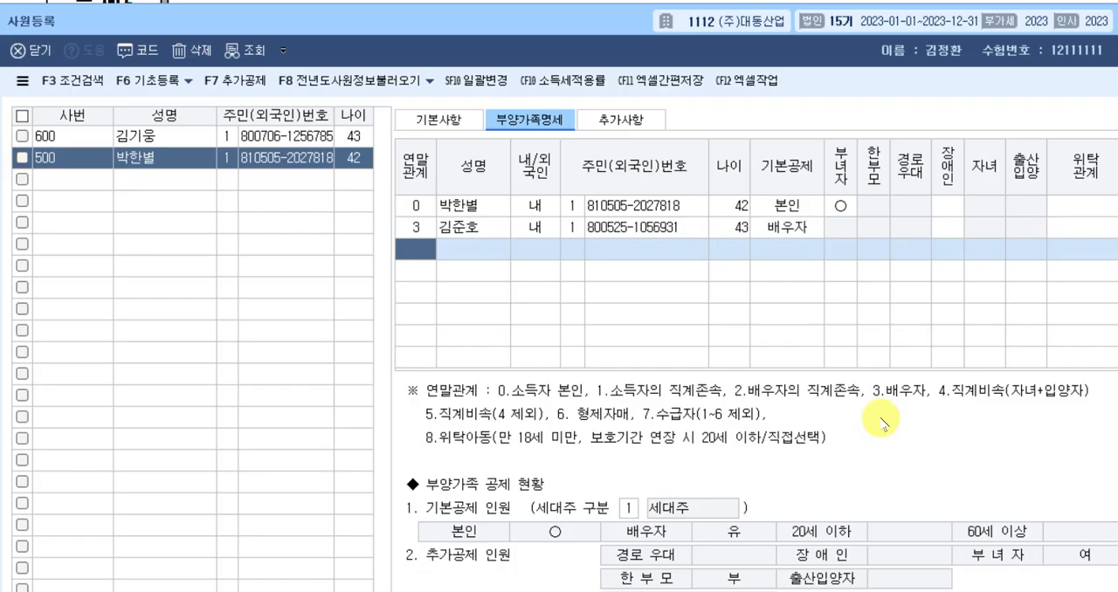
# Add a dependent row with 연말관계 1 (소득자의 직계존속), enter the father's full name, and use 내국인 with ID type 1.
pyautogui.write('1')
pyautogui.press('Return')
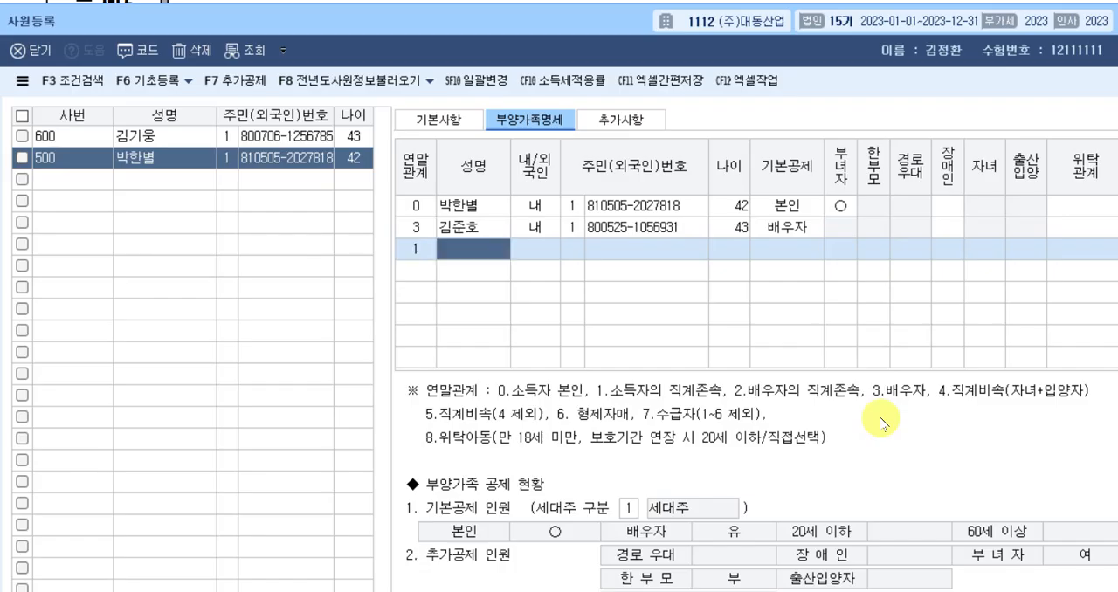
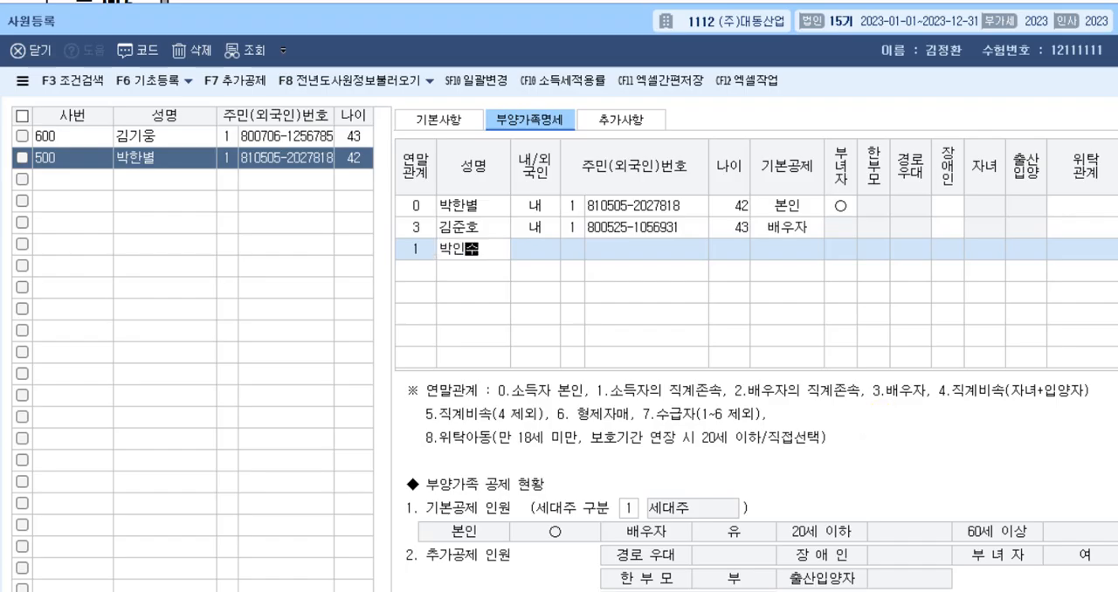
pyautogui.press('Return')
pyautogui.press('Return')
pyautogui.press('Return')
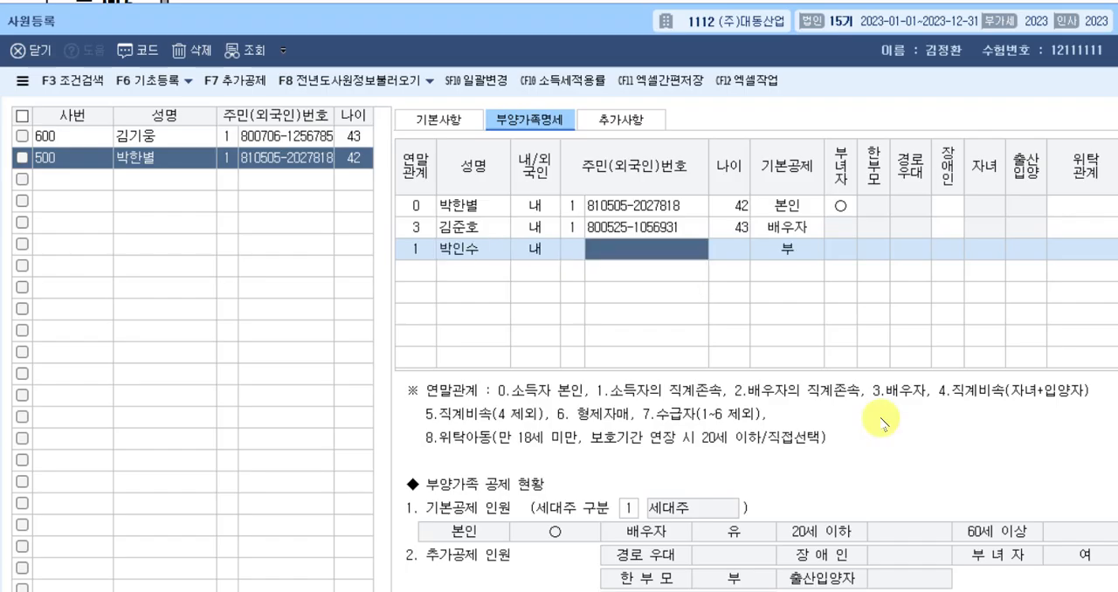
pyautogui.press('Left')
pyautogui.write('1')
pyautogui.press('Return')
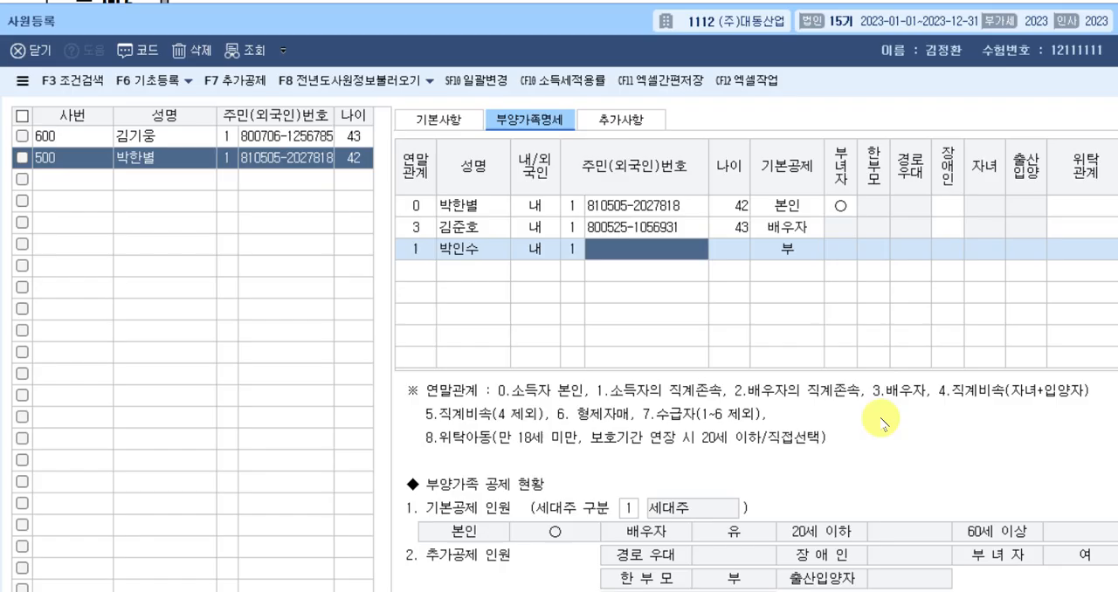
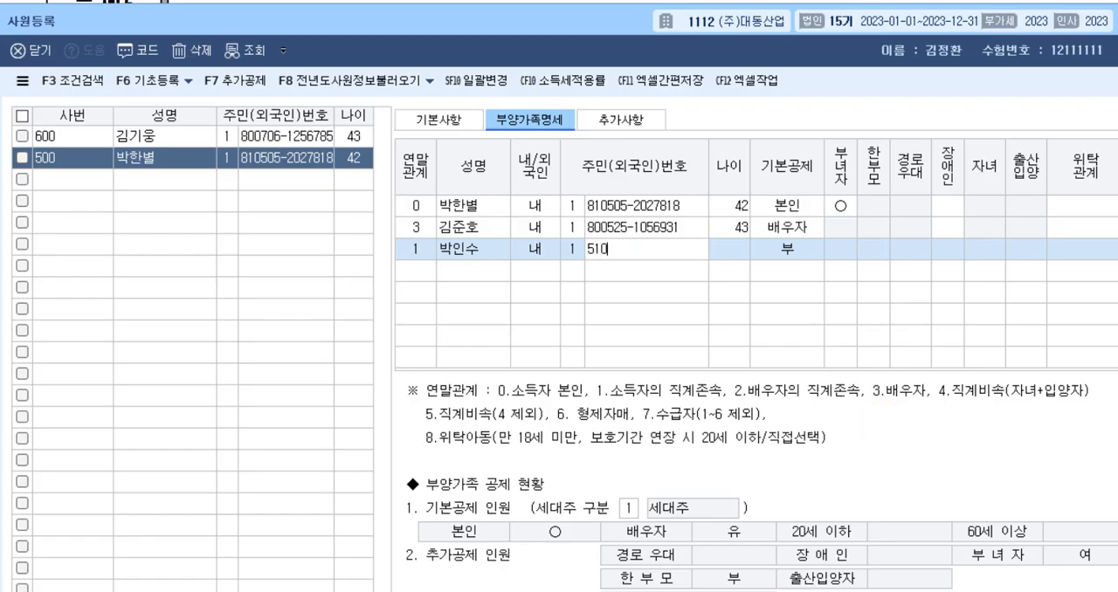
# Enter the father's resident registration number in the dependents list.
pyautogui.press('Return')
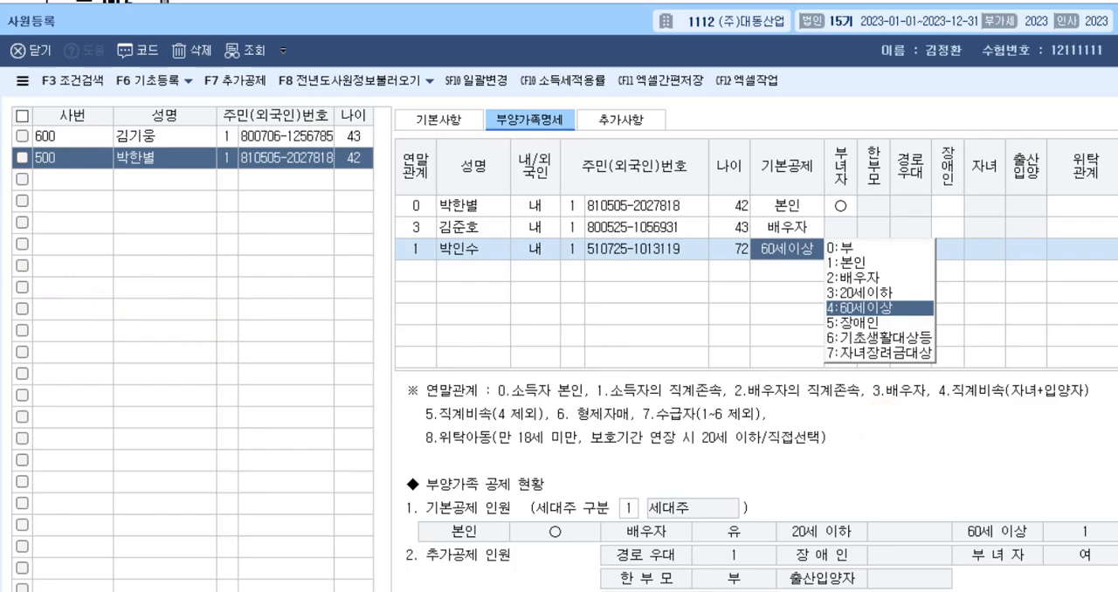
# Switch to the exam document and delete "2023년 1월 31일에 사망" from the father's row in the 문제5 [1] table.
pyautogui.click(1, 256)
pyautogui.click(249, 70)
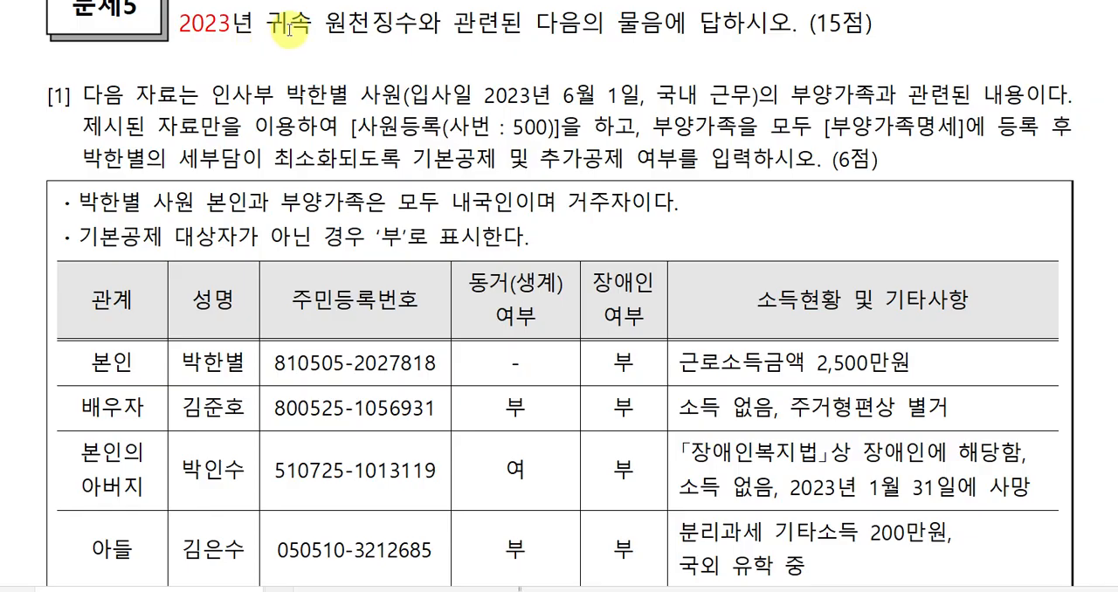
pyautogui.scroll(2, 288, 48)
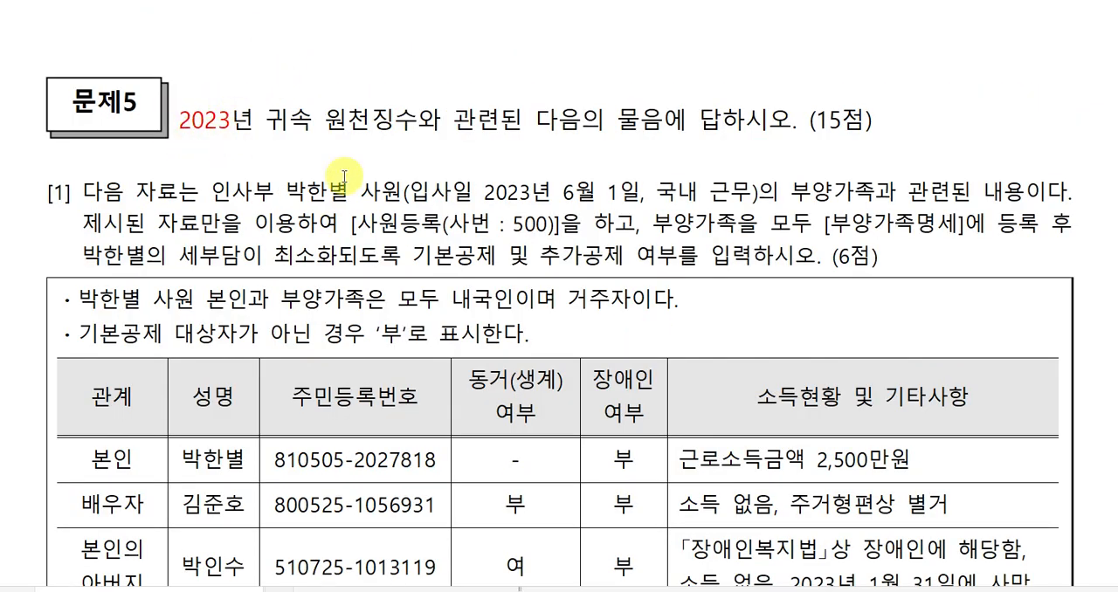
pyautogui.scroll(-4, 626, 296)
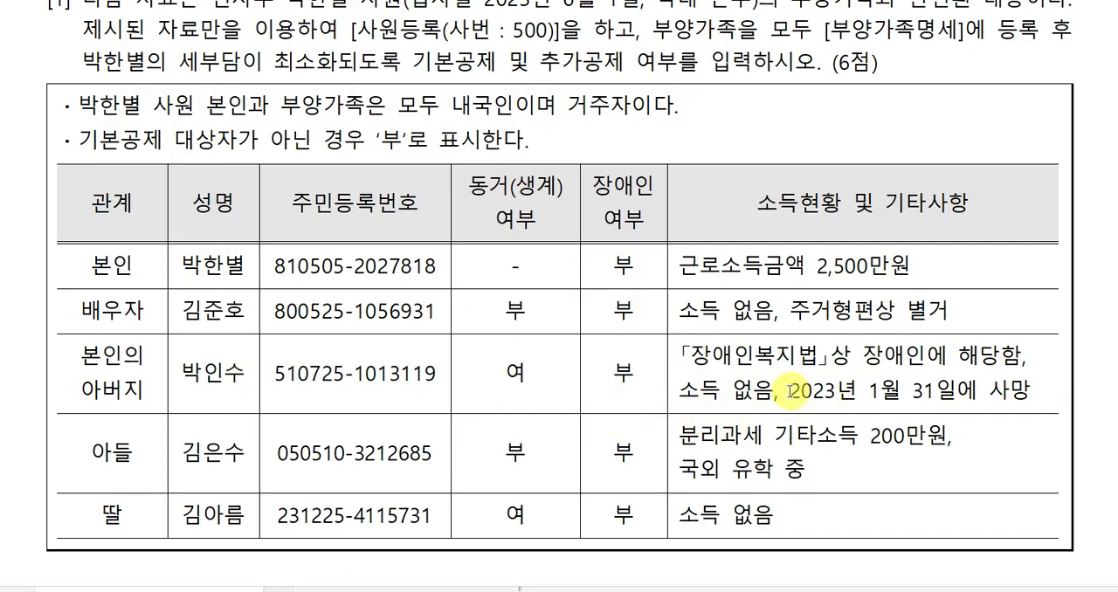
pyautogui.moveTo(789, 392); pyautogui.dragTo(1030, 385)
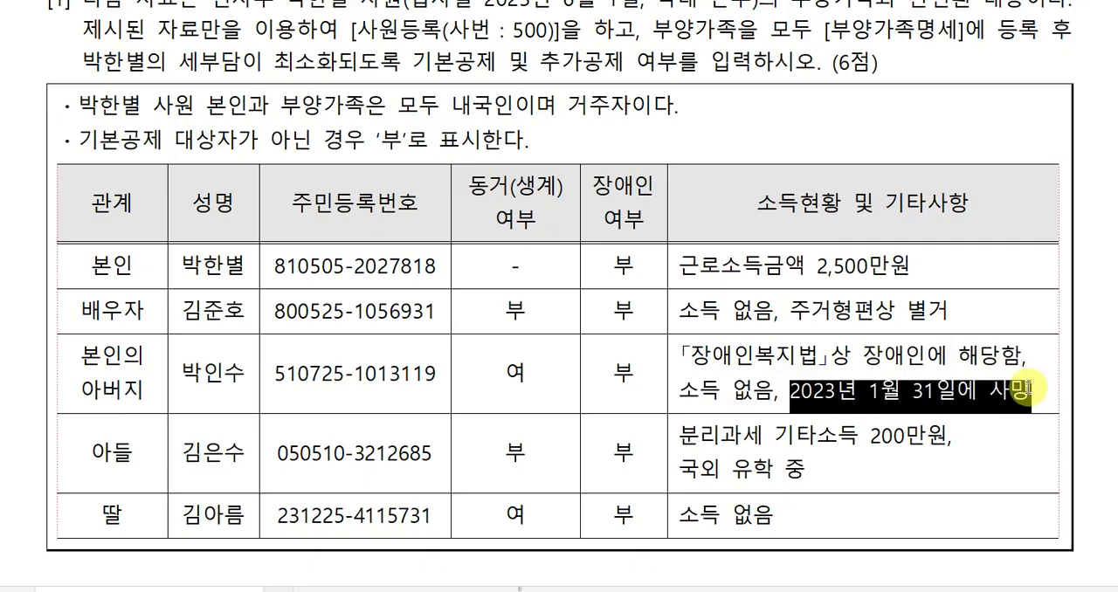
pyautogui.press('Delete')
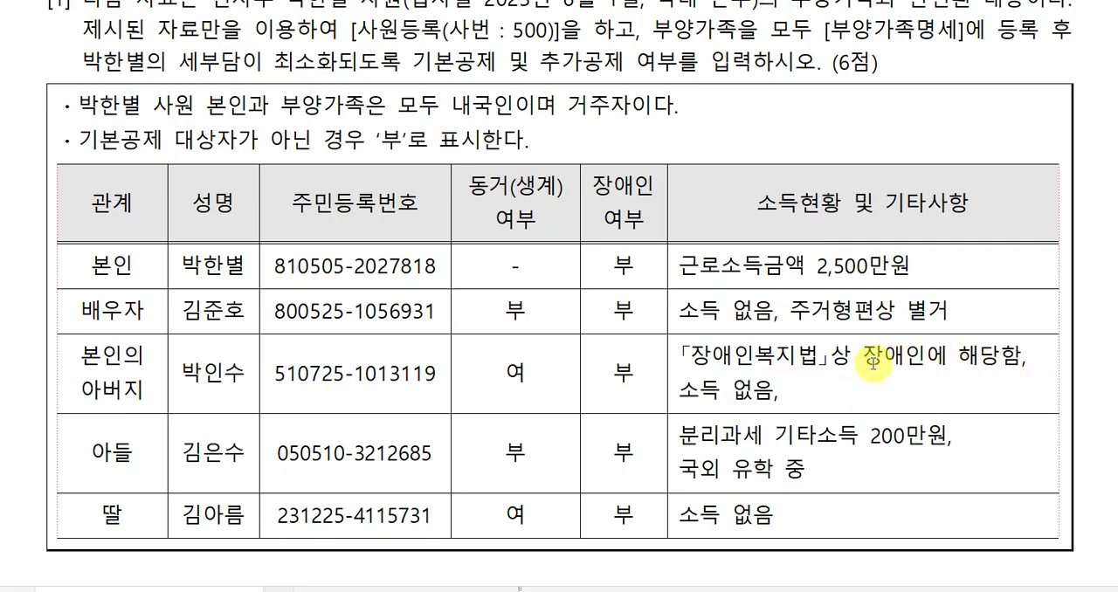
pyautogui.click(4, 375)
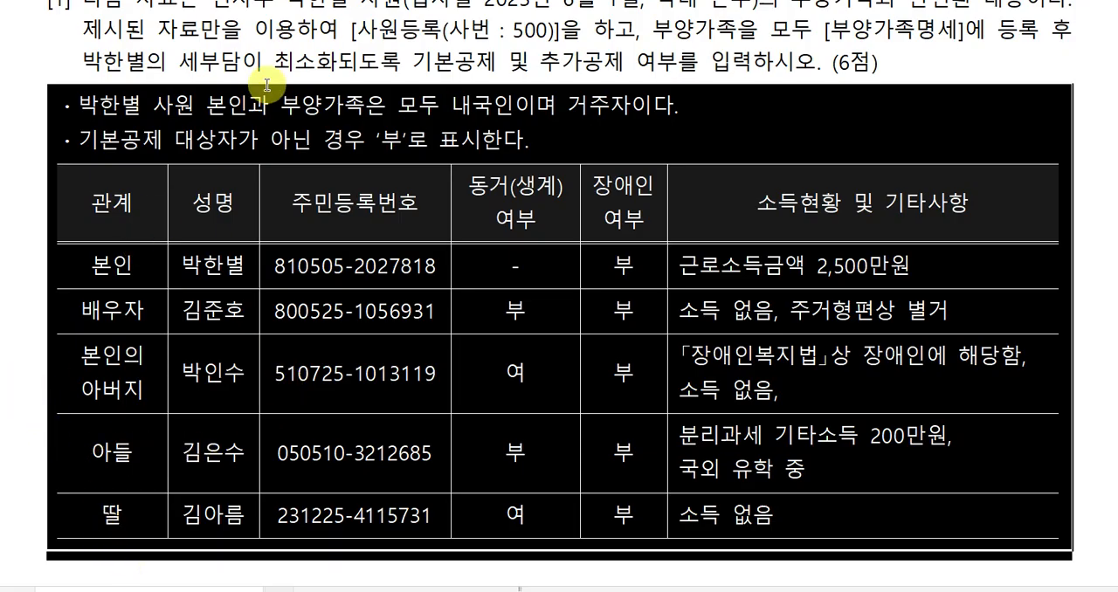
# Switch back to 케이렙, keep the father's 기본공제 as 60세이상, and set 장애인 to 1:장애인복지법.
pyautogui.hotkey('alt', 'Tab')
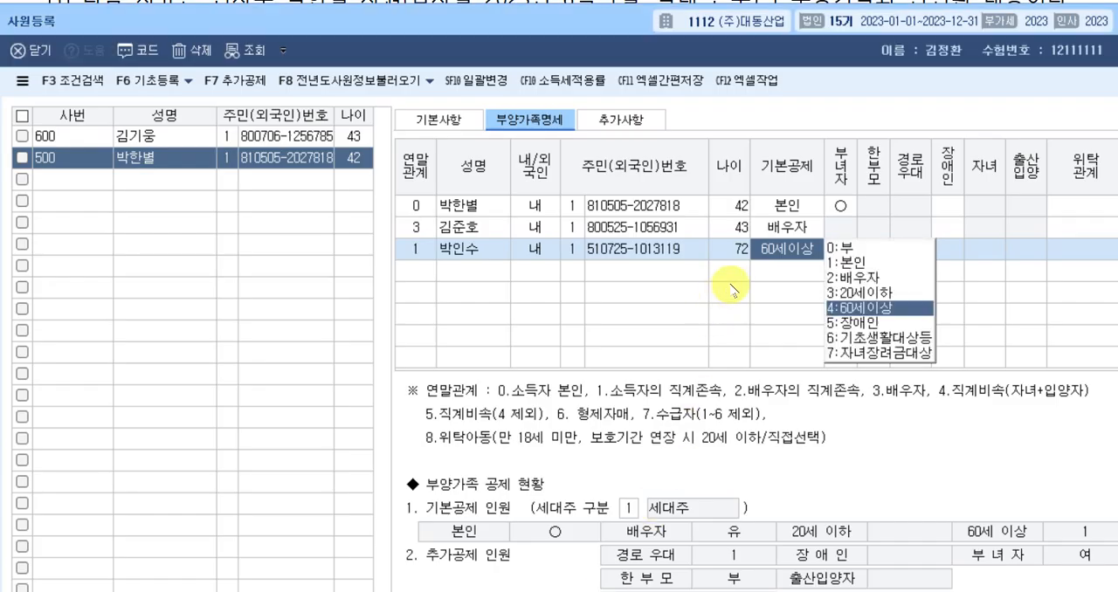
pyautogui.click(768, 273)
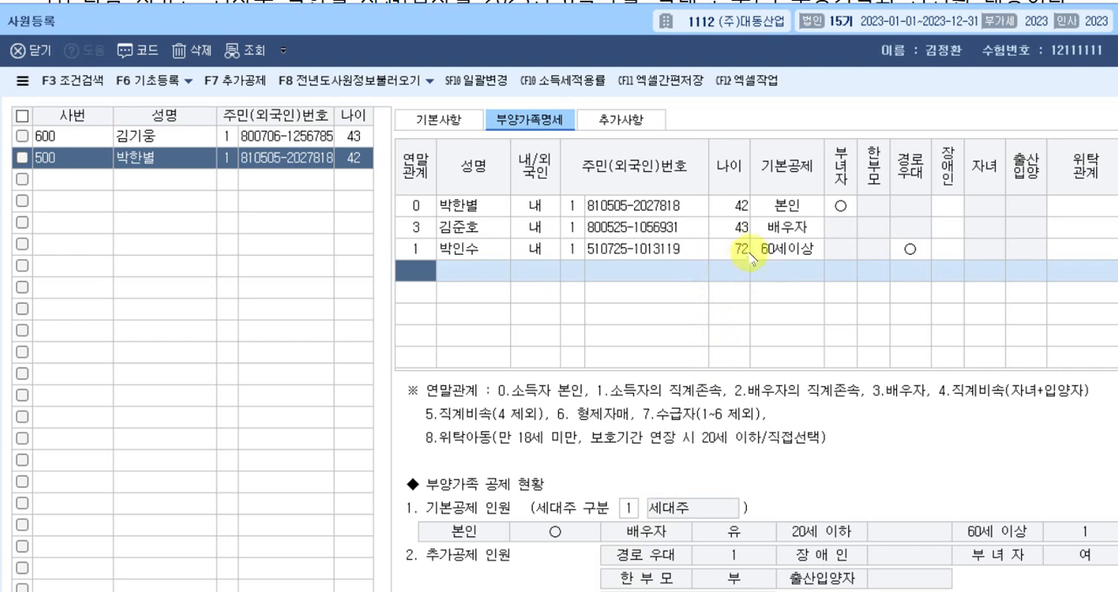
pyautogui.click(795, 255)
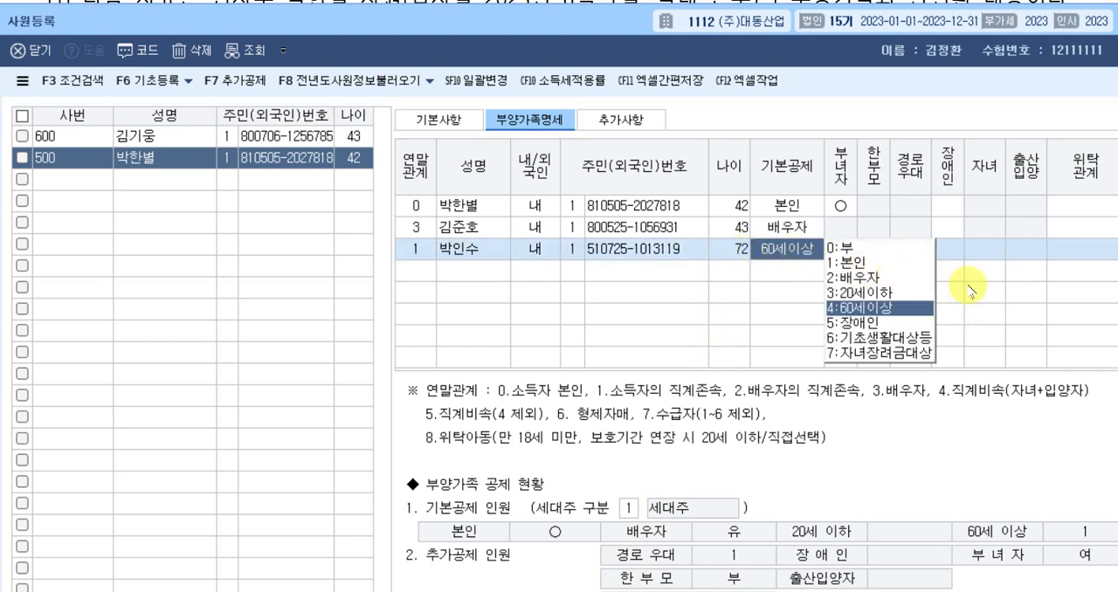
pyautogui.click(738, 252)
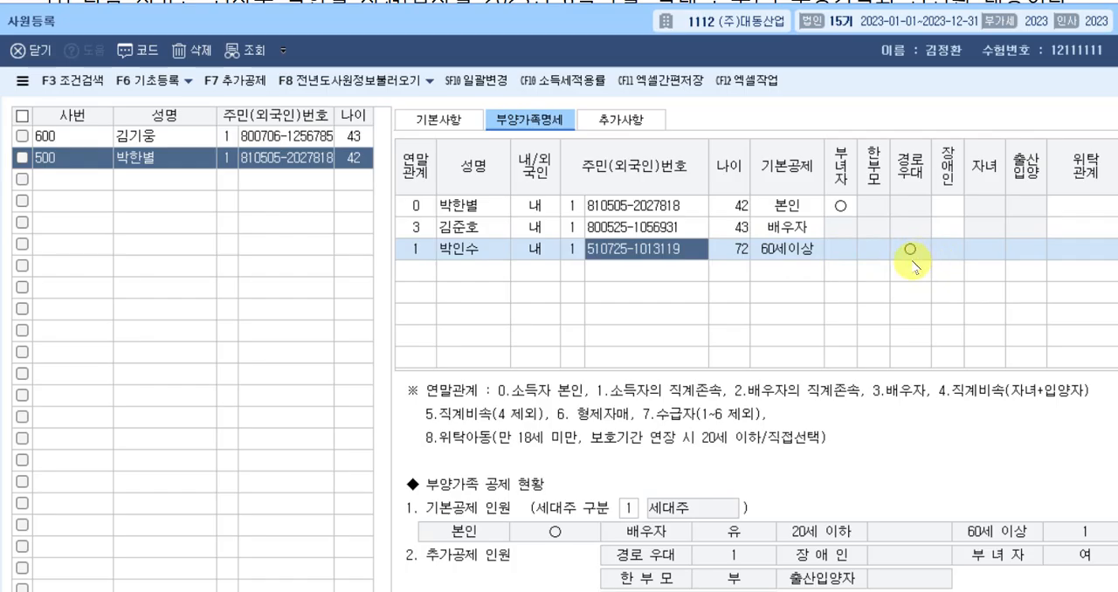
pyautogui.click(950, 251)
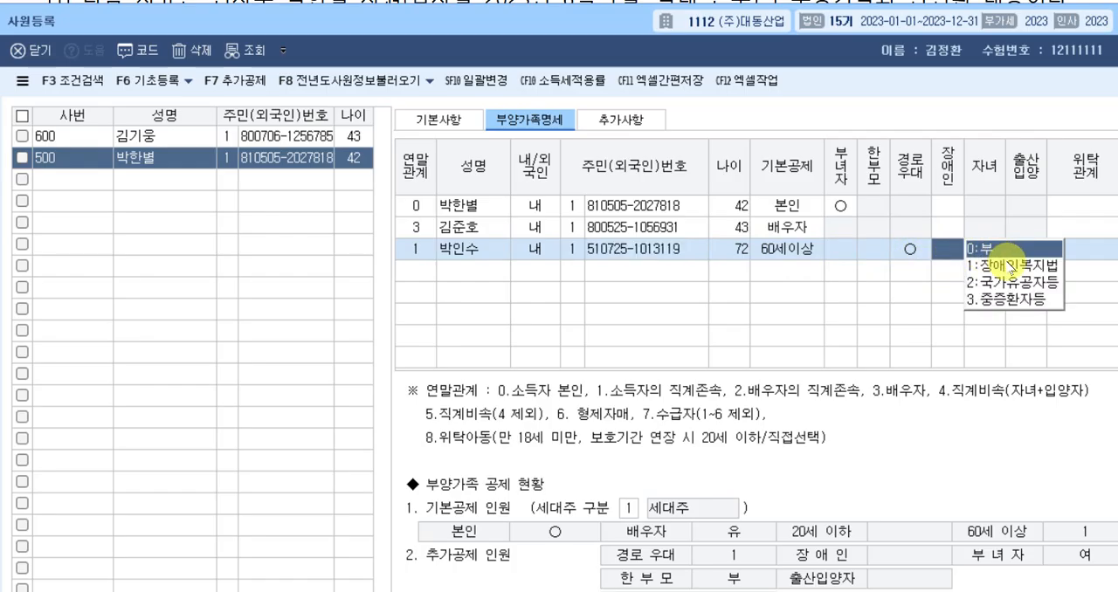
pyautogui.click(1010, 265)
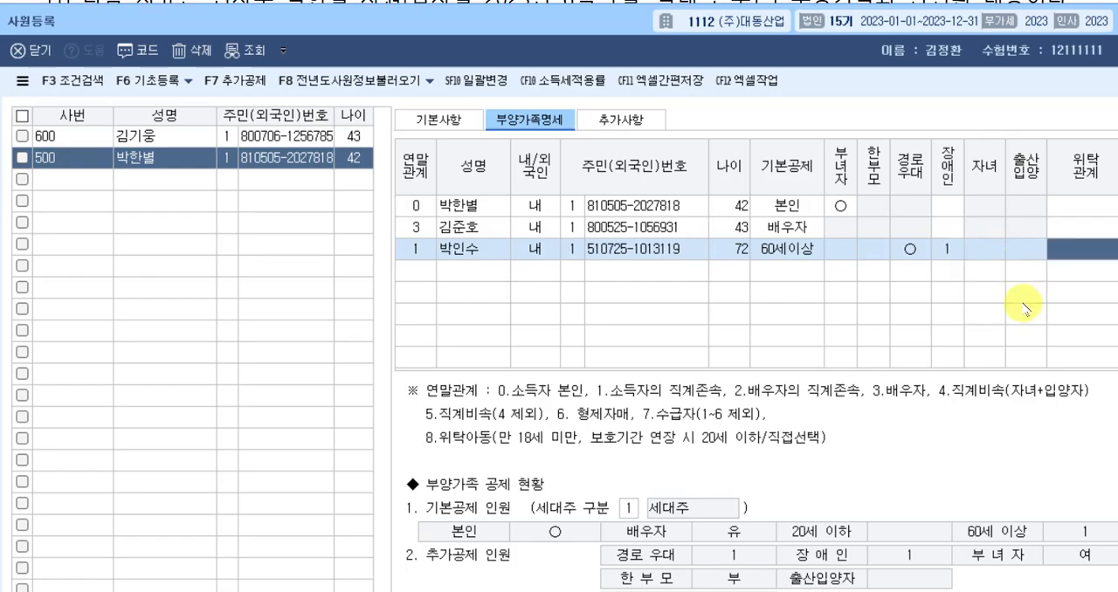
pyautogui.press('Return')
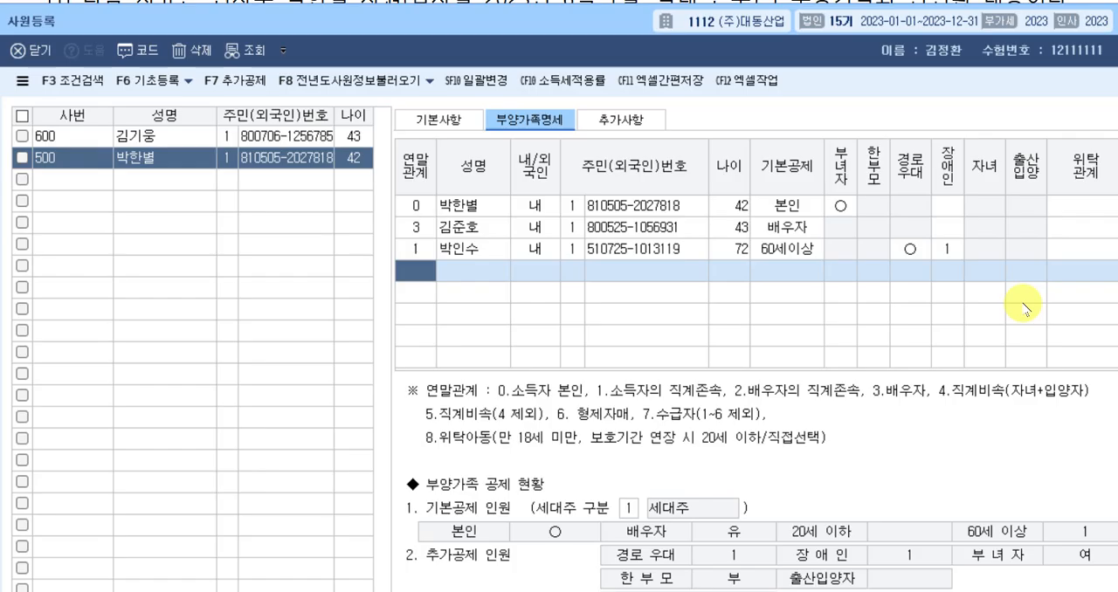
# Add a dependent row with 연말관계 4 (직계비속), enter the son's full name, and use 내국인 with ID type 1:주민등록번호.
pyautogui.write('4')
pyautogui.press('Return')
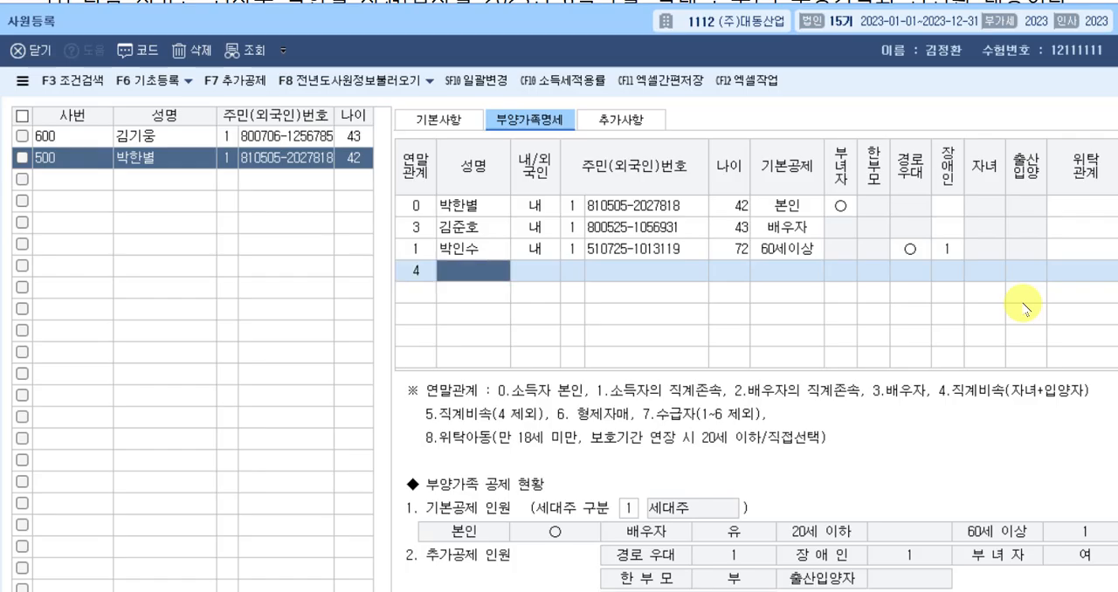
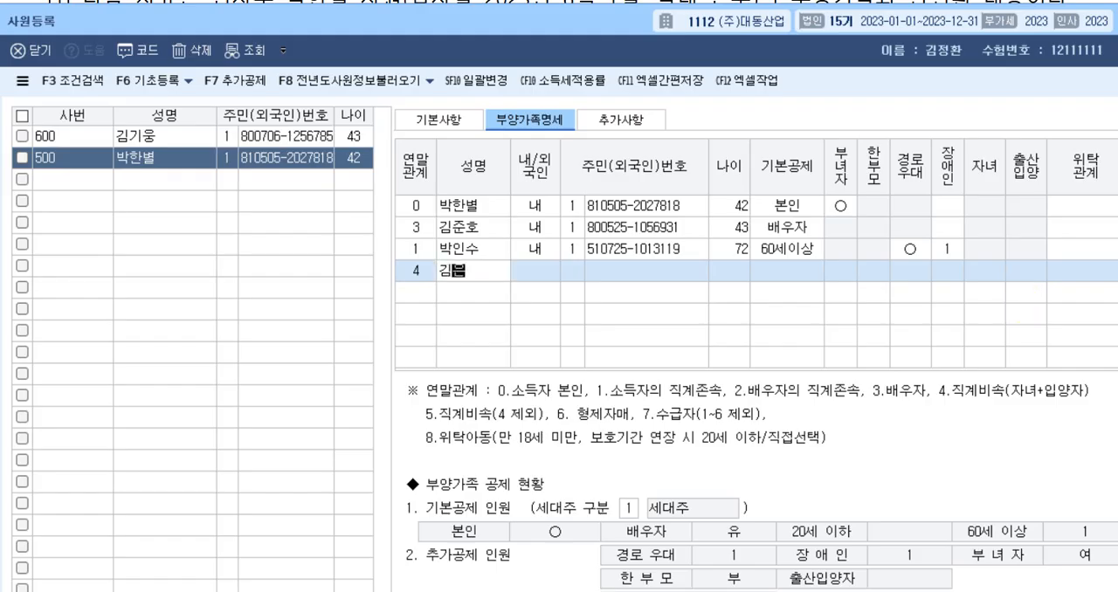
pyautogui.press('Return')
pyautogui.press('Return')
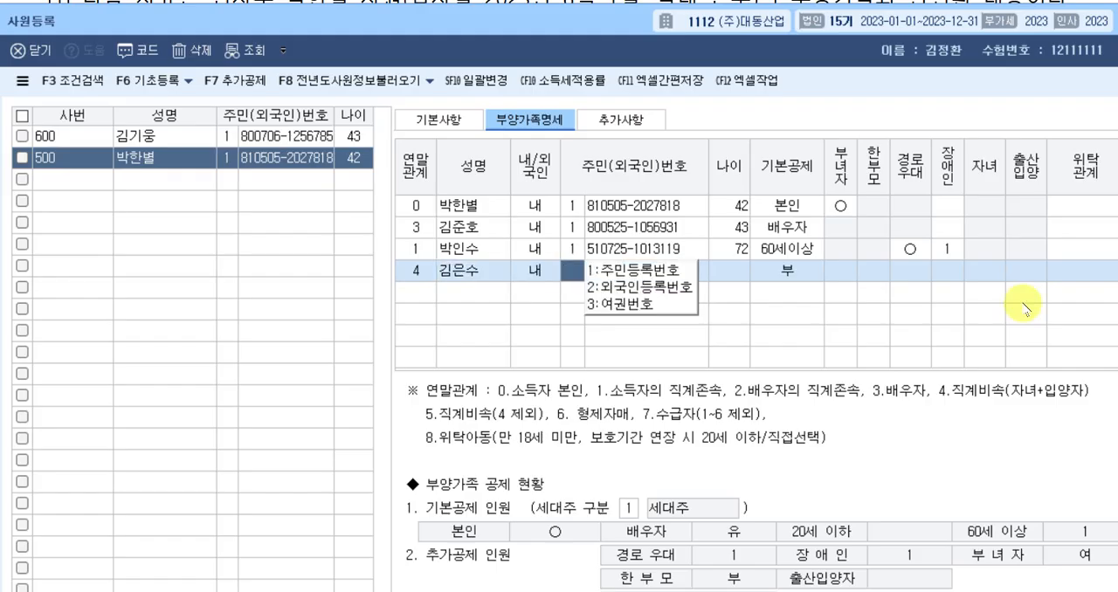
pyautogui.write('1')
pyautogui.press('Return')
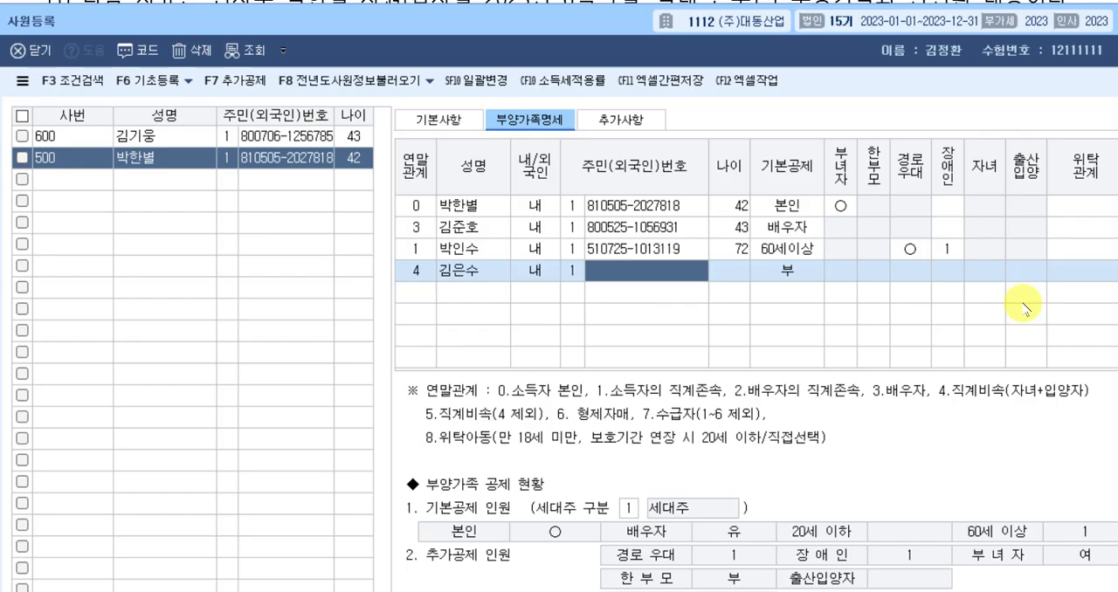
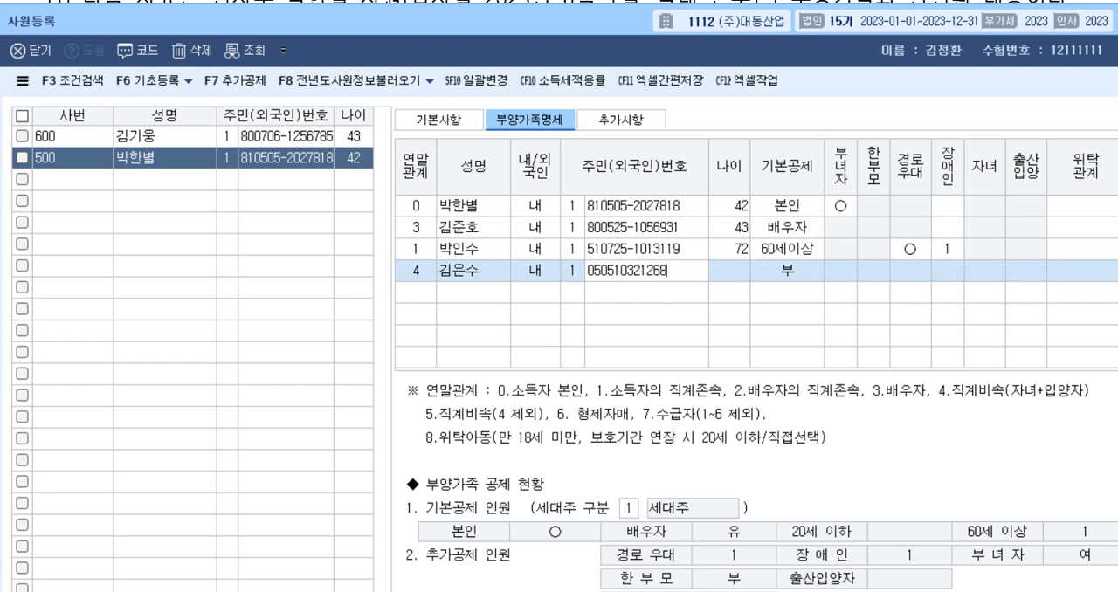
# Enter the son's resident registration number, keep his 기본공제 as 20세이하, and leave 장애인 as 0:부.
pyautogui.press('Return')
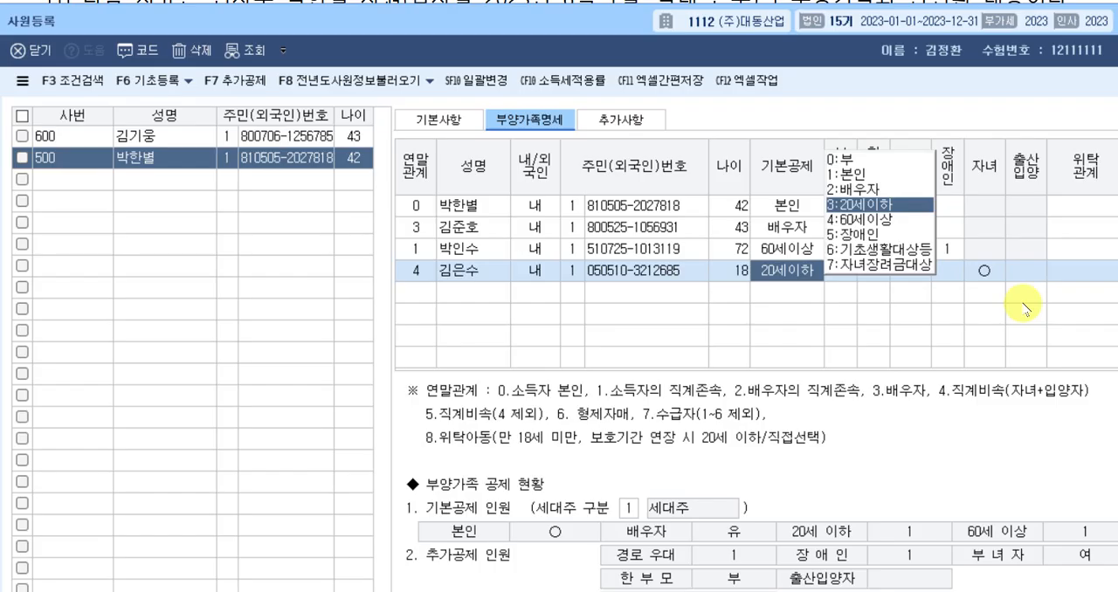
pyautogui.press('Return')
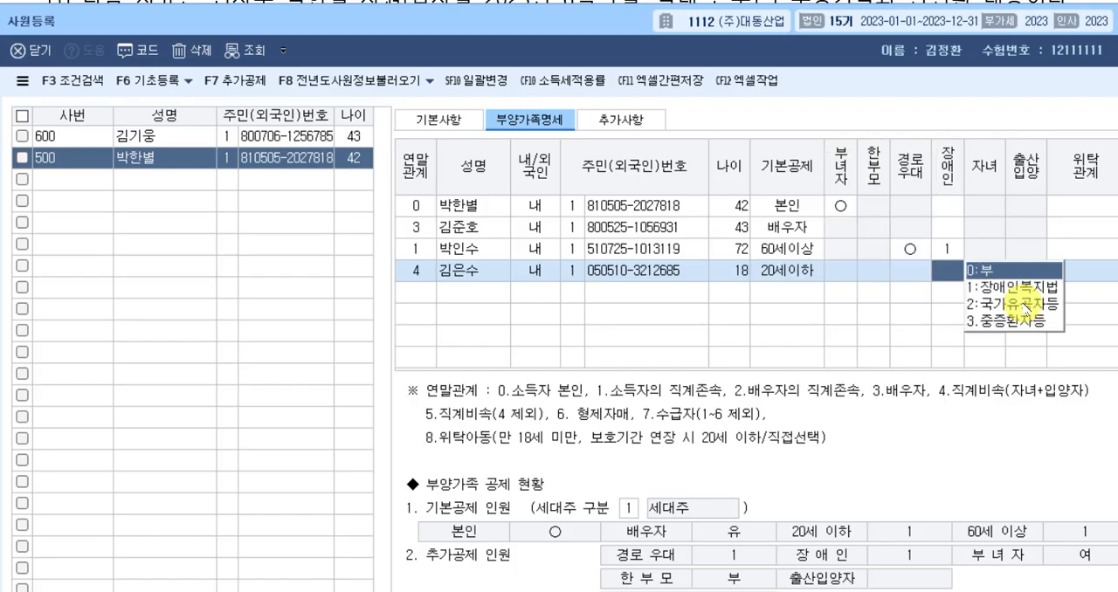
pyautogui.press('Return')
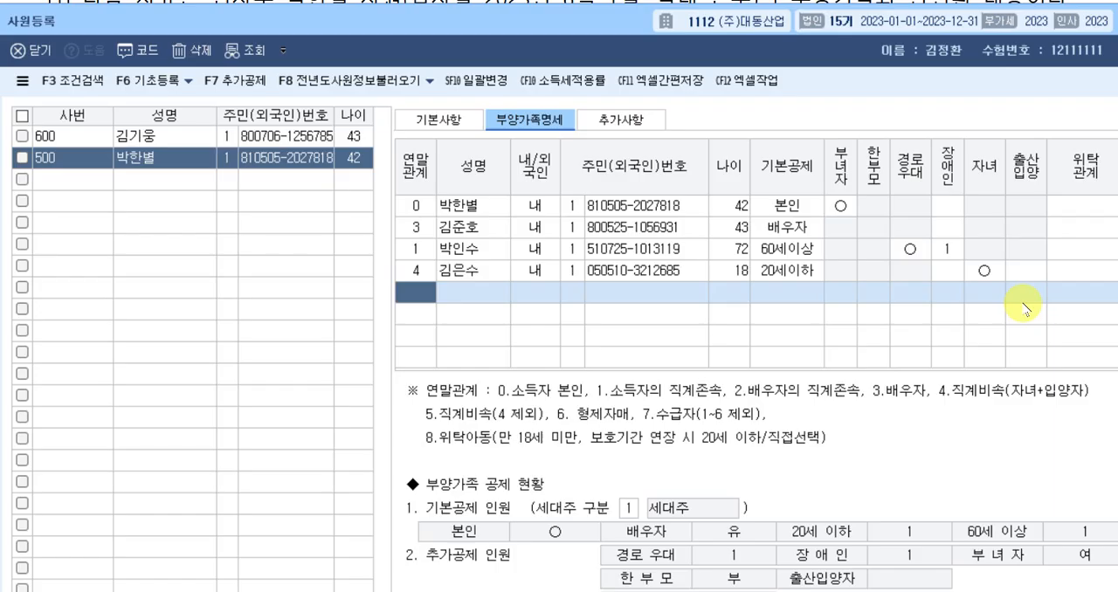
# Add another dependent row with 연말관계 4, enter the daughter's full name, and use 내국인 with ID type 1:주민등록번호.
pyautogui.write('4')
pyautogui.press('Return')
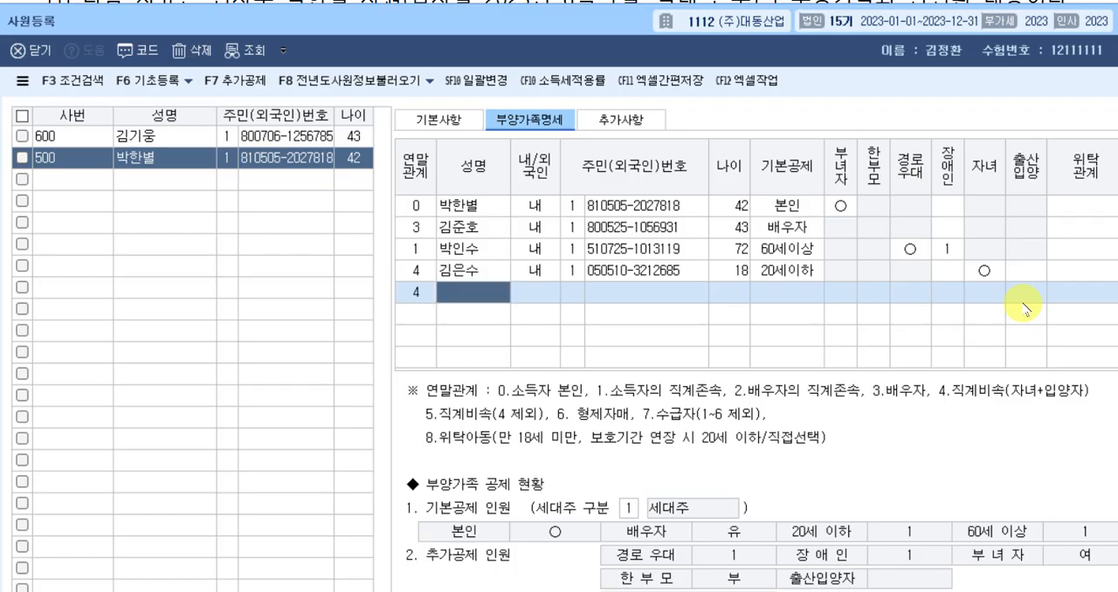
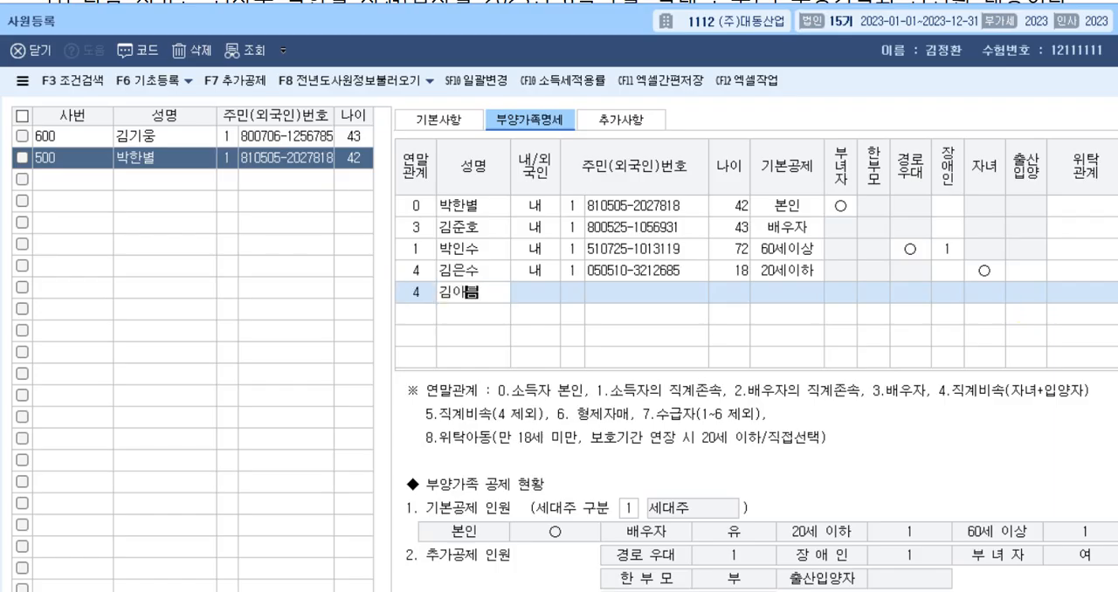
pyautogui.press('Return')
pyautogui.press('Return')
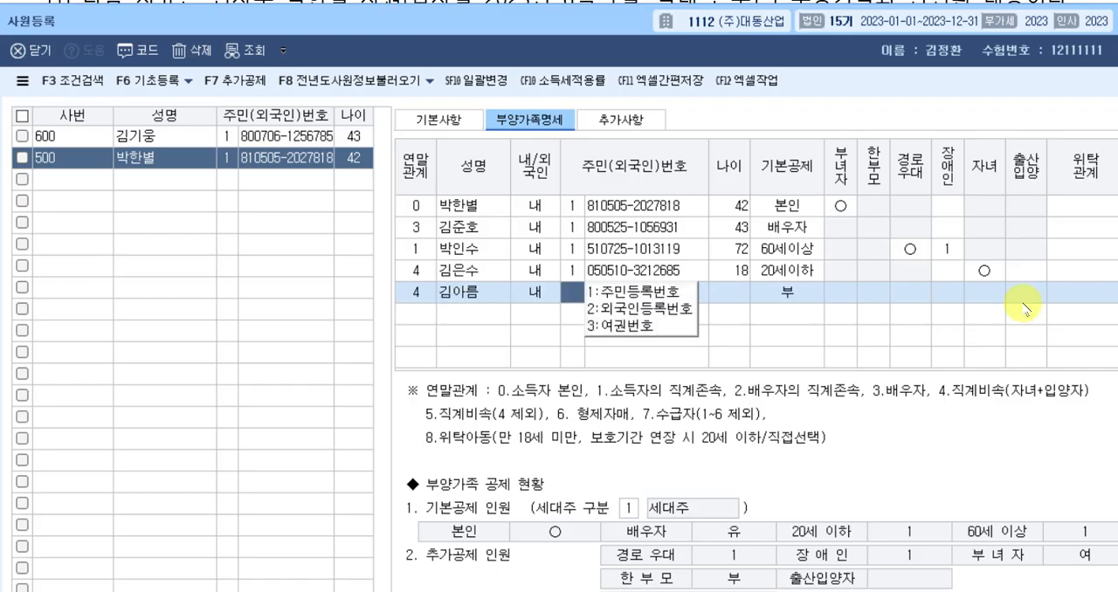
pyautogui.write('1')
pyautogui.press('Return')
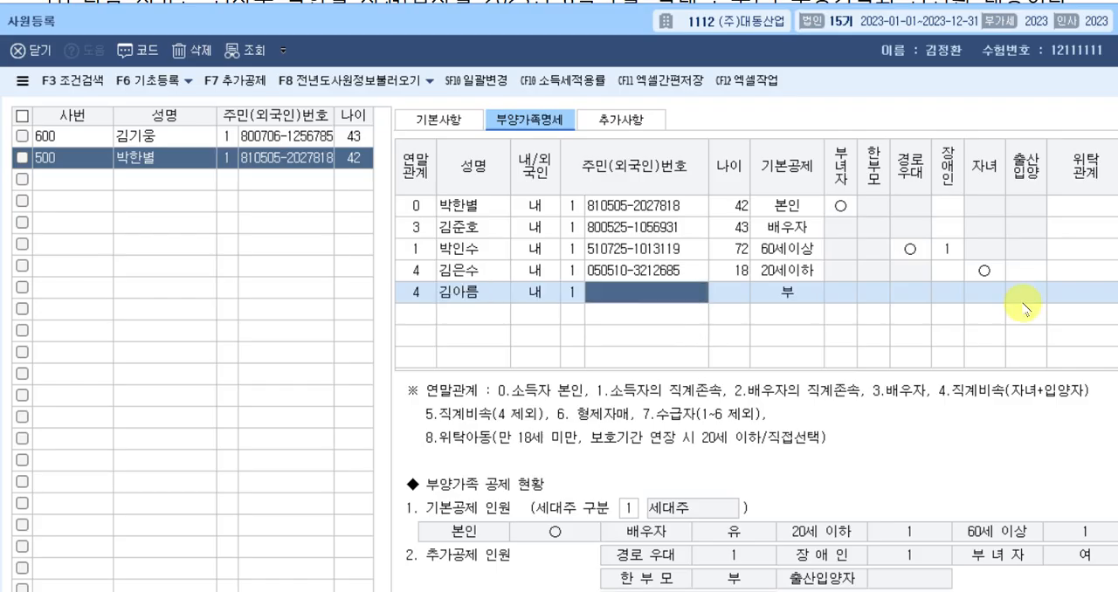
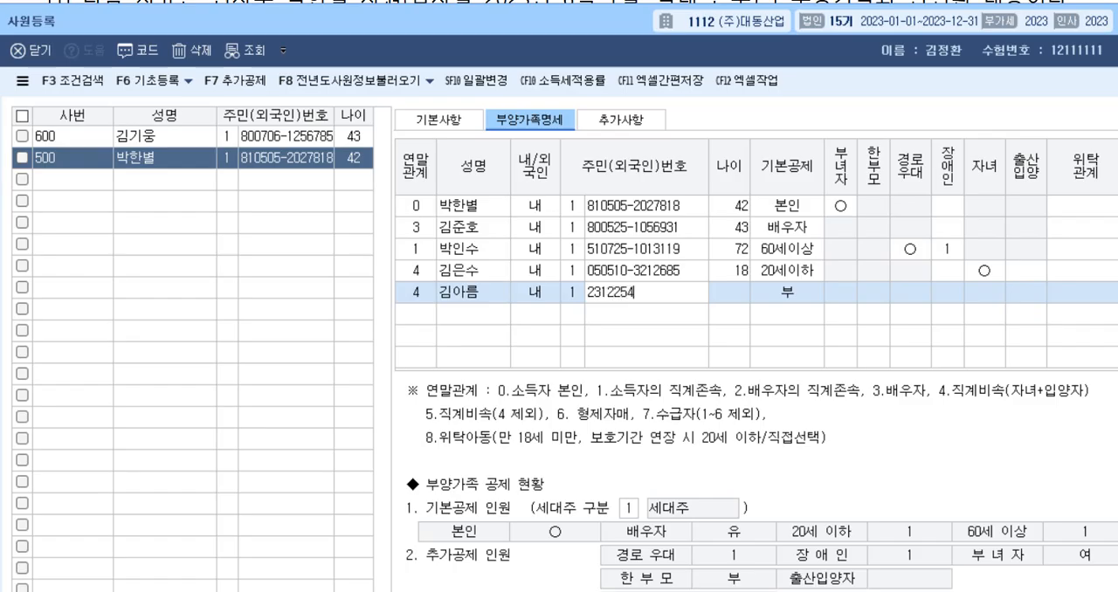
pyautogui.press('Return')
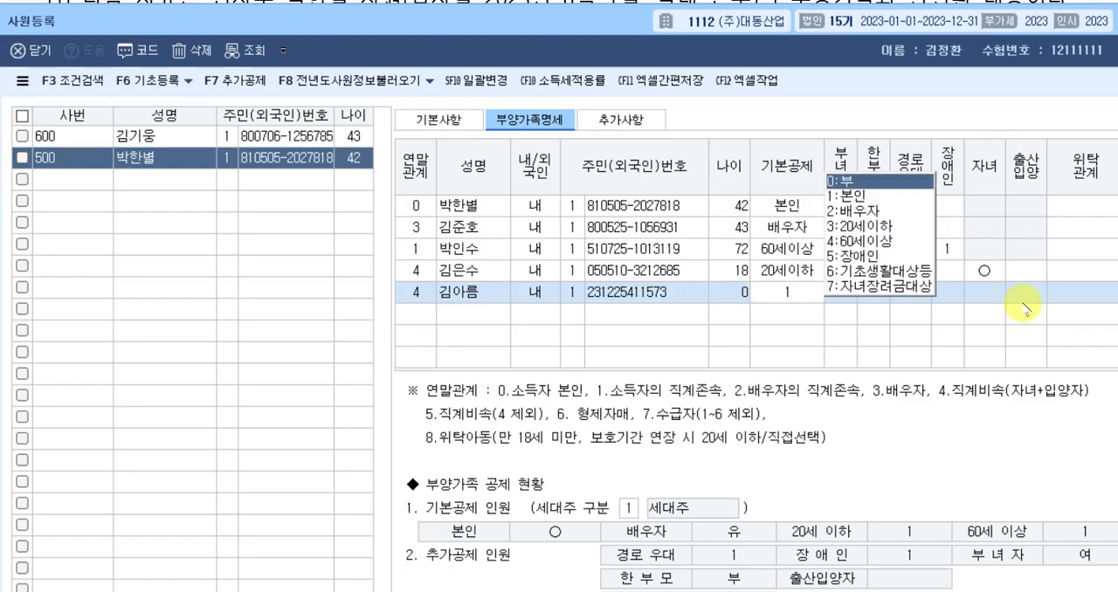
pyautogui.press('Return')
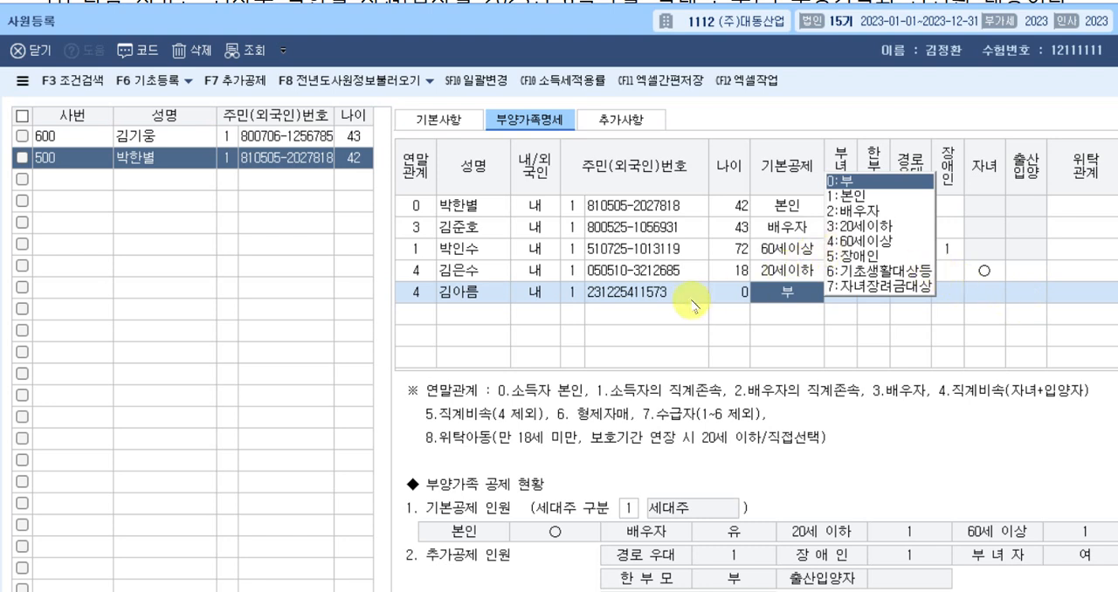
# Enter the daughter's complete resident registration number and set her 출산입양 to 2:둘째.
pyautogui.click(656, 295)
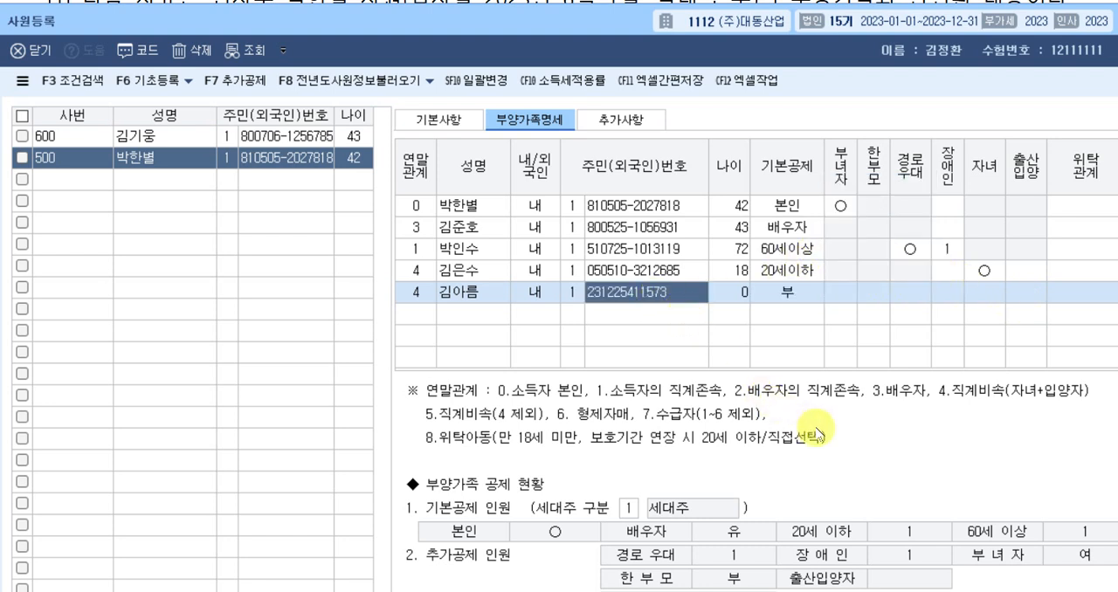
pyautogui.press('BackSpace')
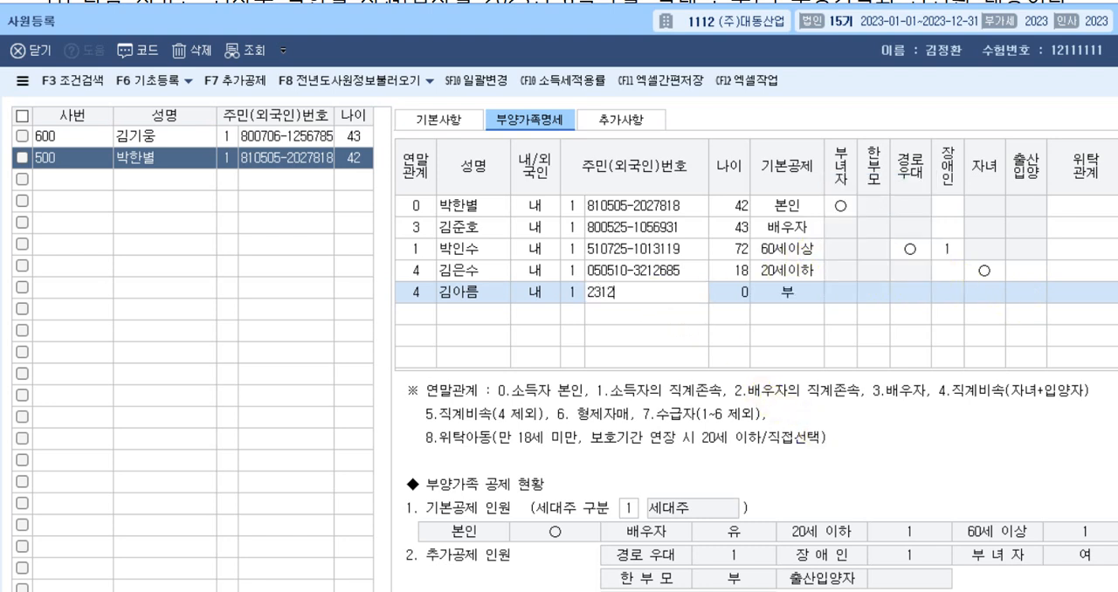
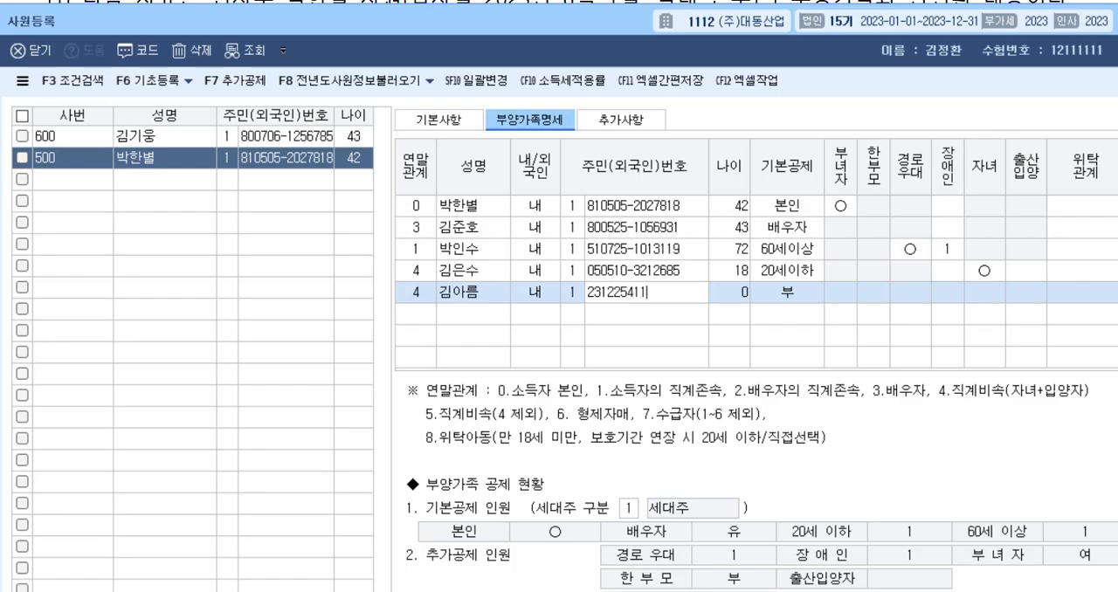
pyautogui.press('Return')
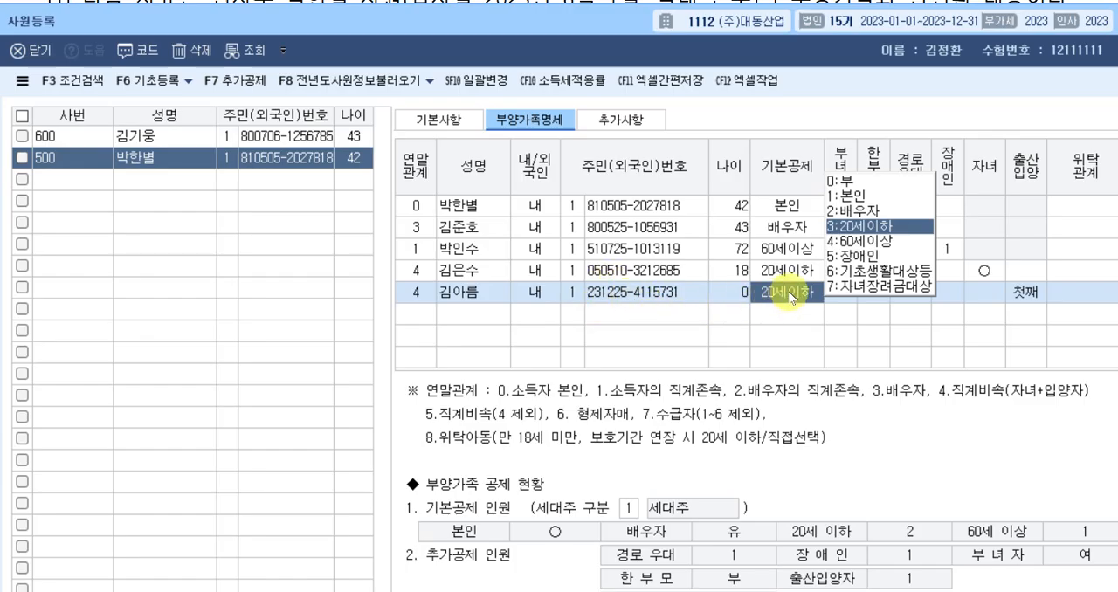
pyautogui.click(1026, 292)
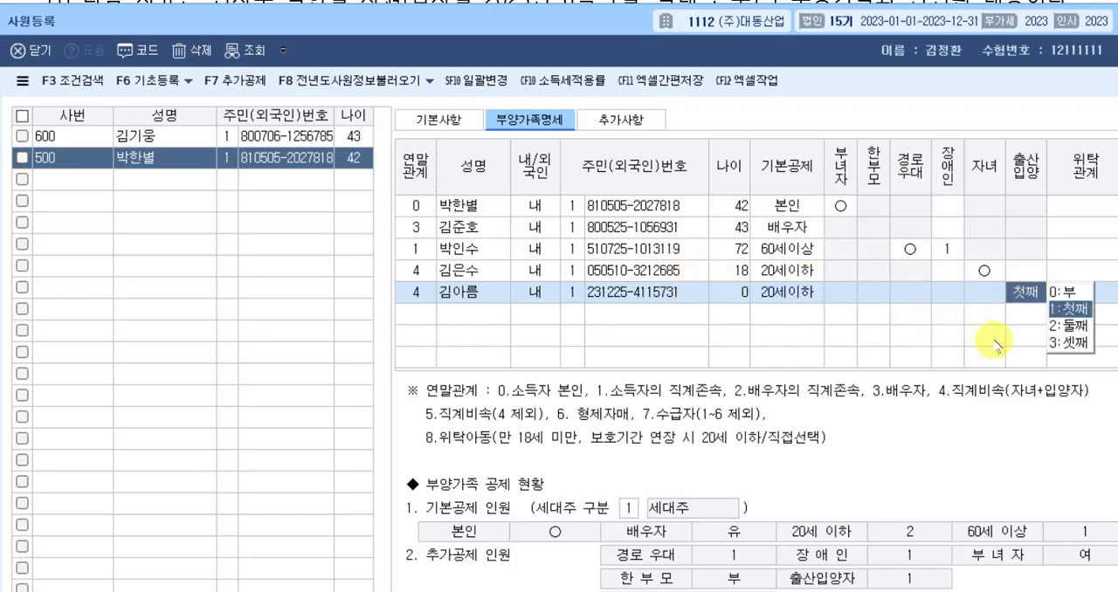
pyautogui.click(1068, 327)
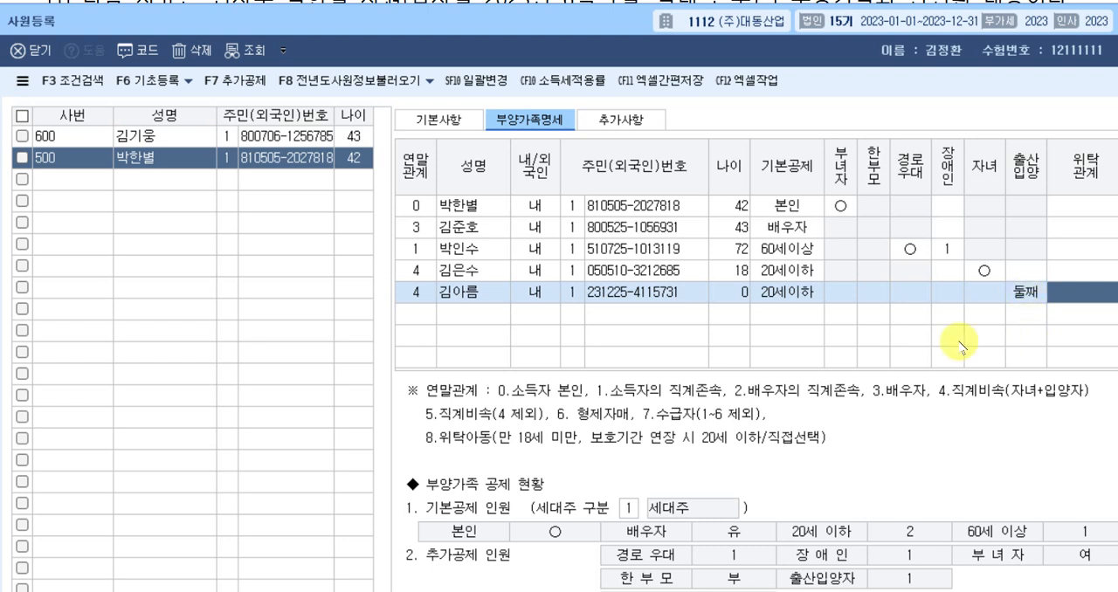
# Switch to the exam document and read the 문제5 [2] instructions and prior-workplace 근로소득원천징수영수증 for employee 600.
pyautogui.hotkey('alt', 'Tab')
pyautogui.click(897, 426)
pyautogui.click(897, 438)
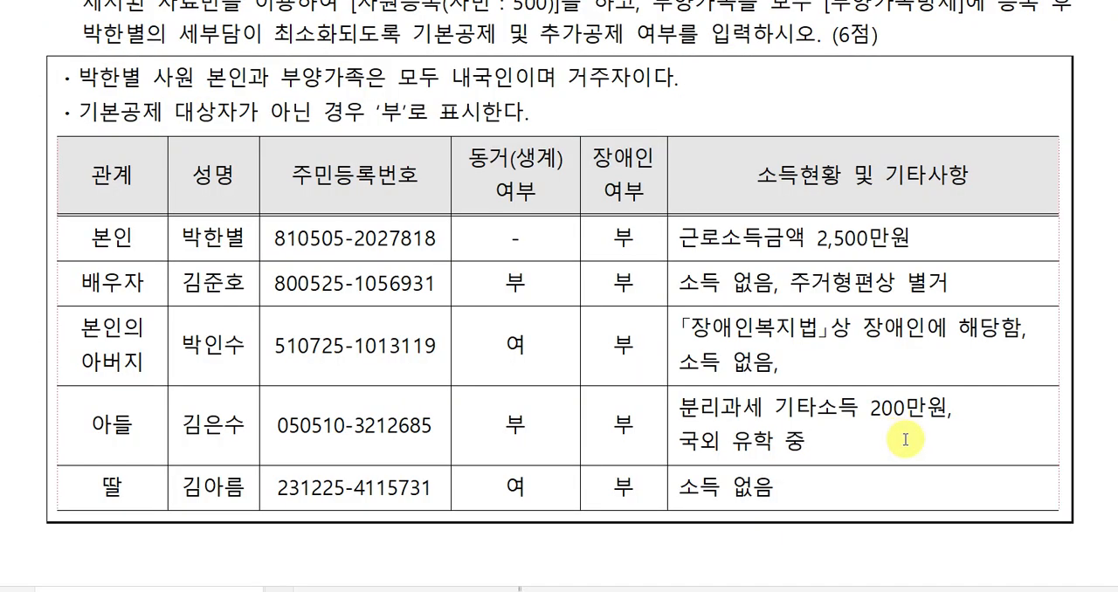
pyautogui.scroll(-10, 905, 439)
pyautogui.scroll(-5, 906, 446)
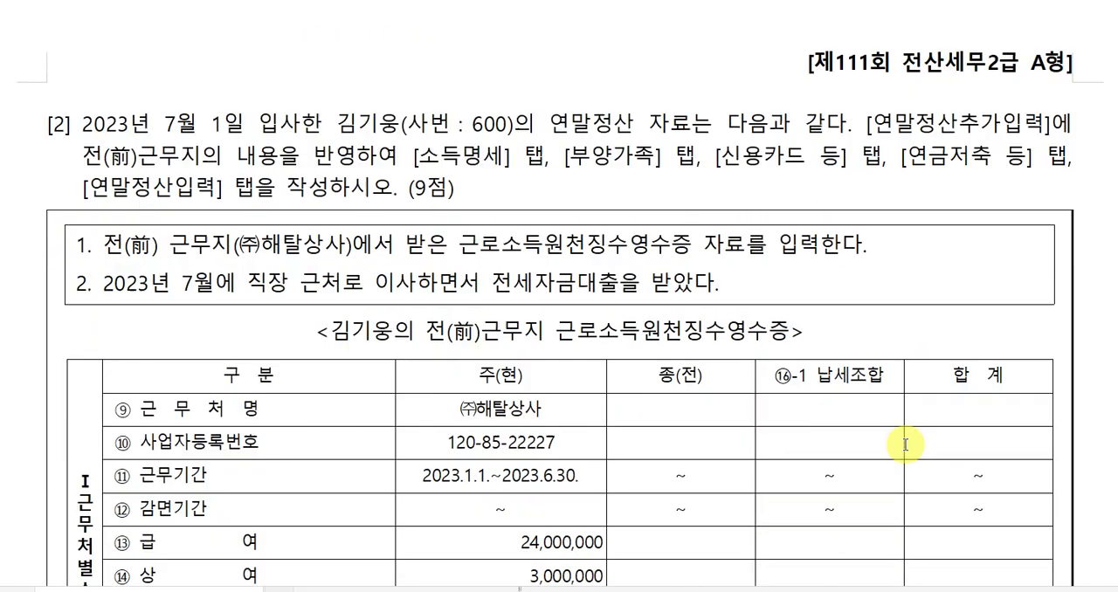
pyautogui.scroll(-2, 905, 445)
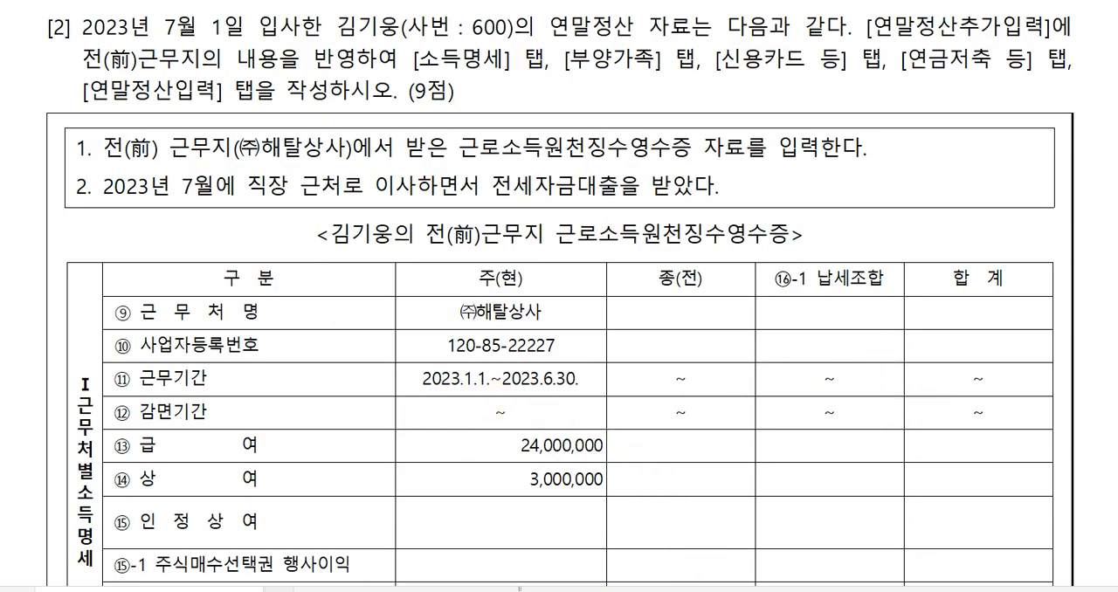
# Switch back to 케이렙, open 연말정산추가자료입력, and load employee 600 into the 계속 list.
pyautogui.click(720, 591)
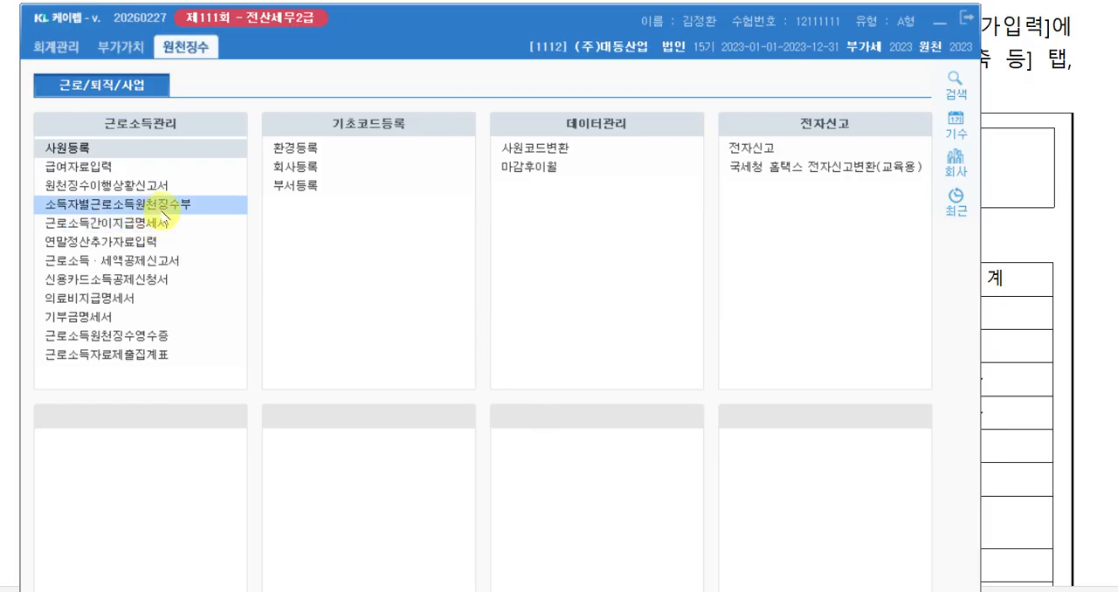
pyautogui.click(151, 247)
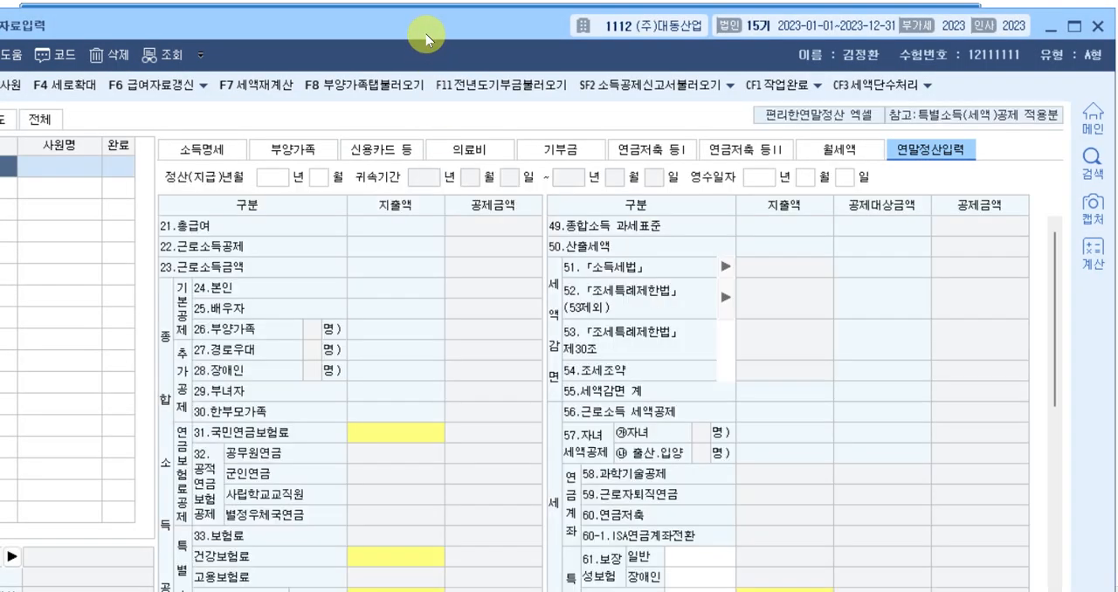
pyautogui.moveTo(426, 34); pyautogui.dragTo(509, 33)
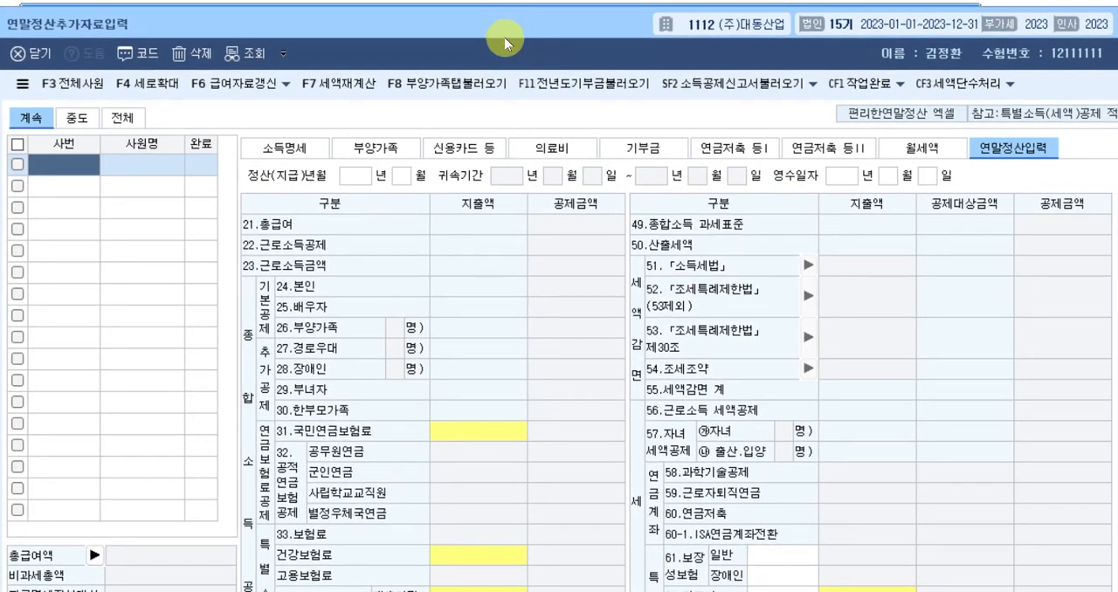
pyautogui.press('F2')
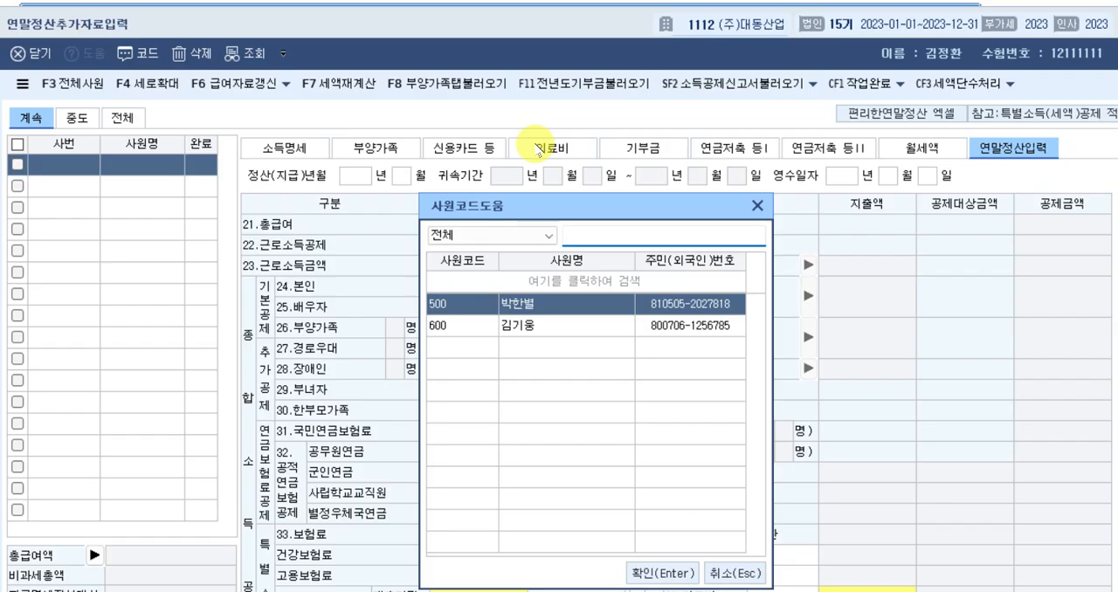
pyautogui.click(524, 330)
pyautogui.click(655, 572)
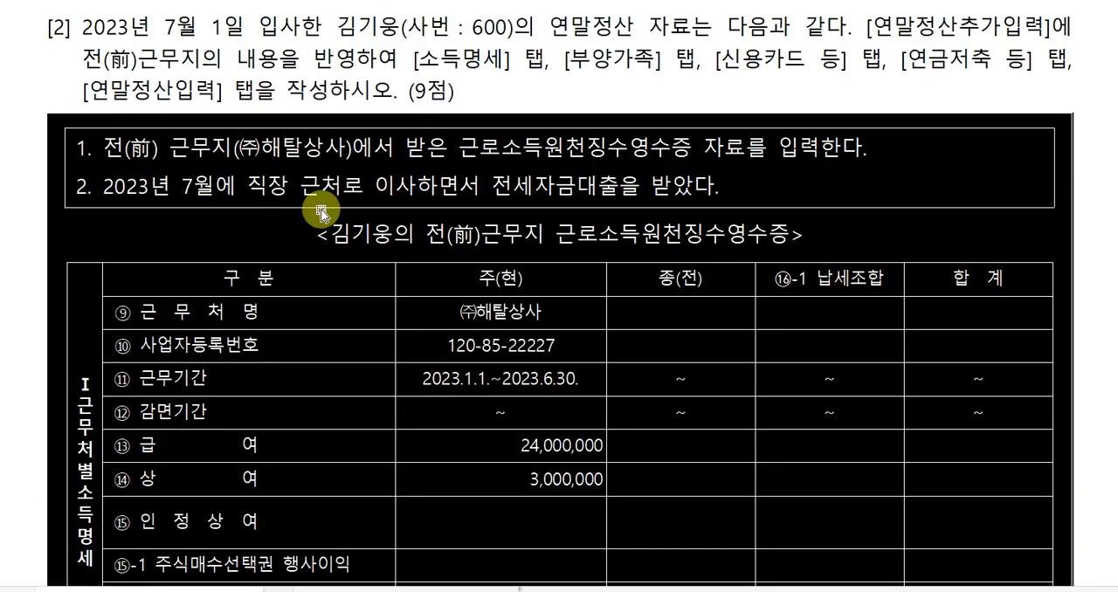
# In employee 600's 소득명세, enter (주)해탈상사 as the 종(전) 근무처명.
pyautogui.scroll(-3, 475, 385)
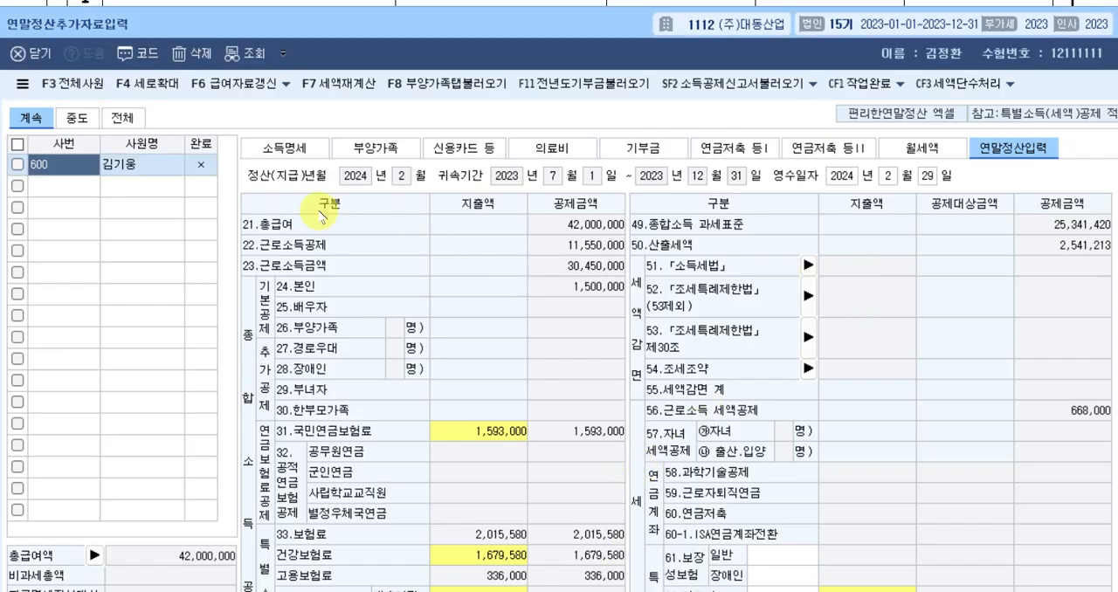
pyautogui.click(292, 157)
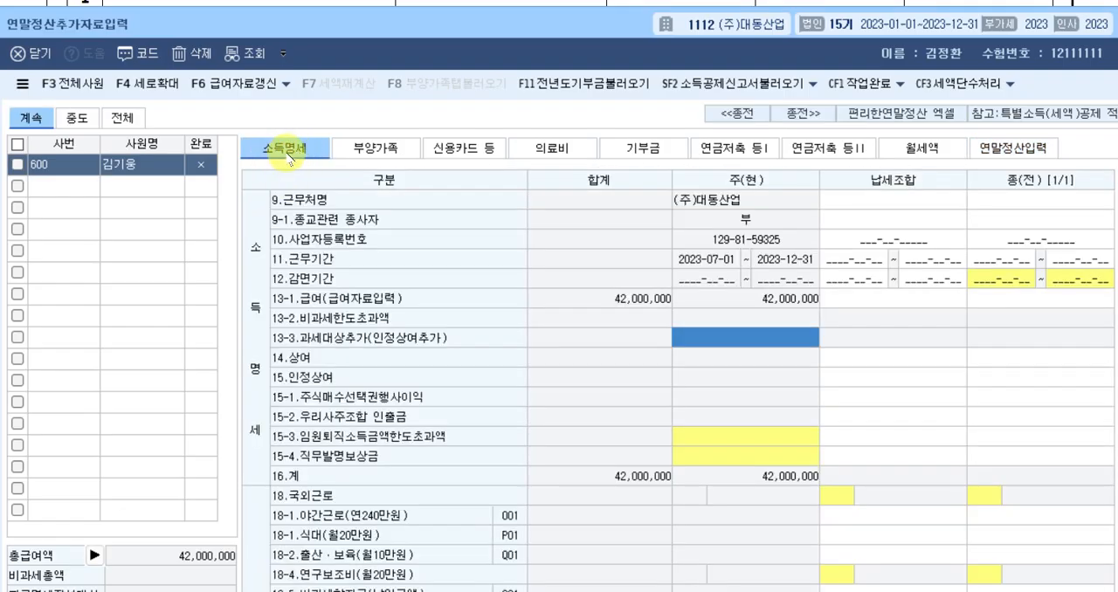
pyautogui.click(1020, 200)
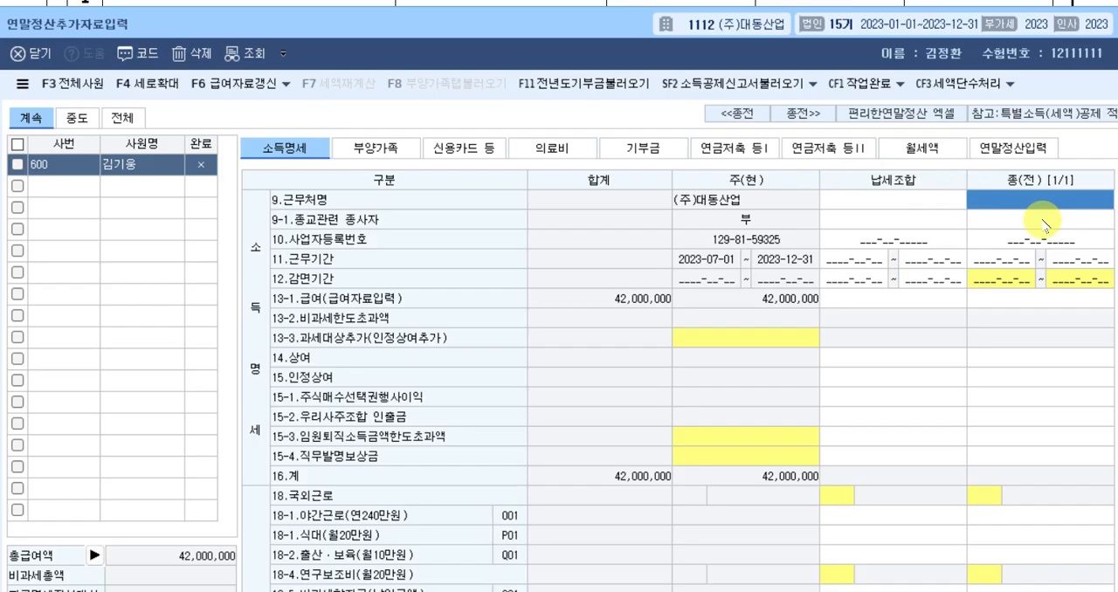
pyautogui.write('(ㅂ')
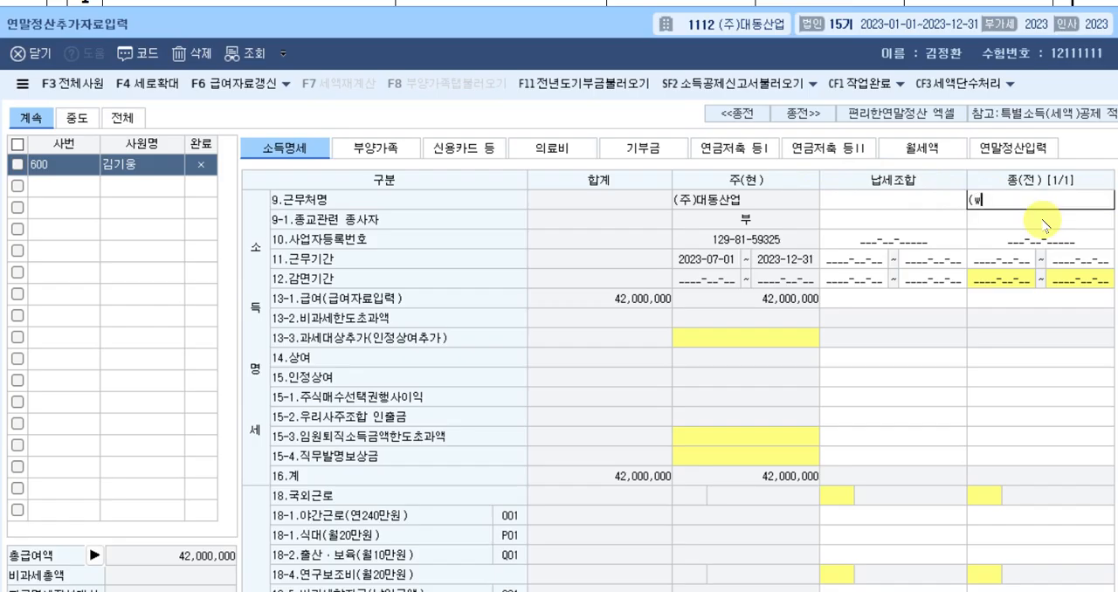
pyautogui.press('BackSpace')
pyautogui.write('주)')
pyautogui.write('해타')
pyautogui.write('ㄹ')
pyautogui.write('상사')
pyautogui.press('Return')
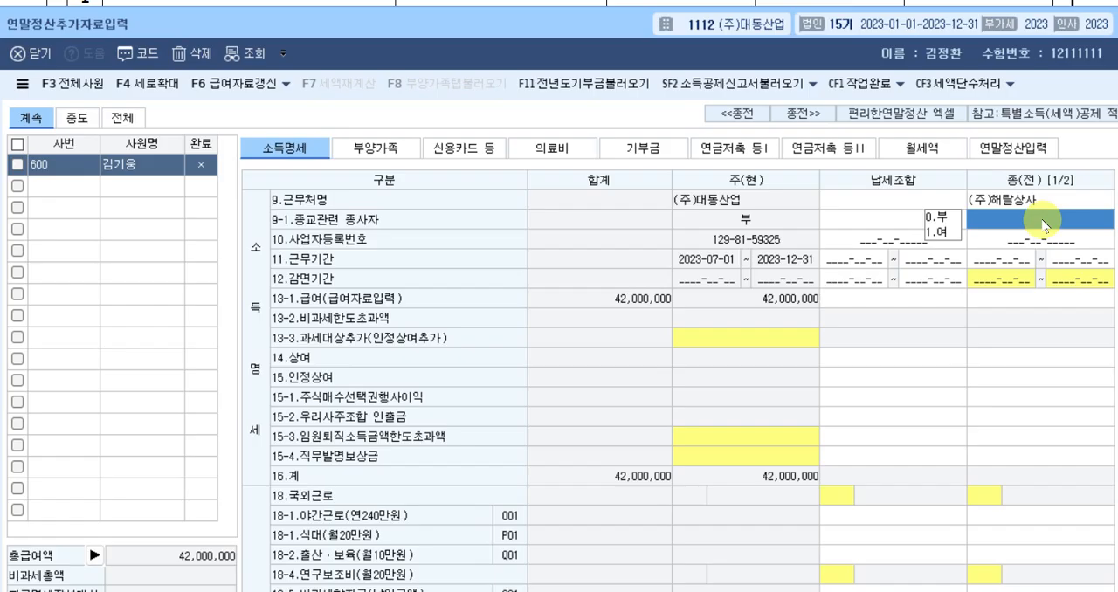
# Leave 종교관련 종사자 blank for the prior workplace and enter its 사업자등록번호 from the receipt.
pyautogui.press('Return')
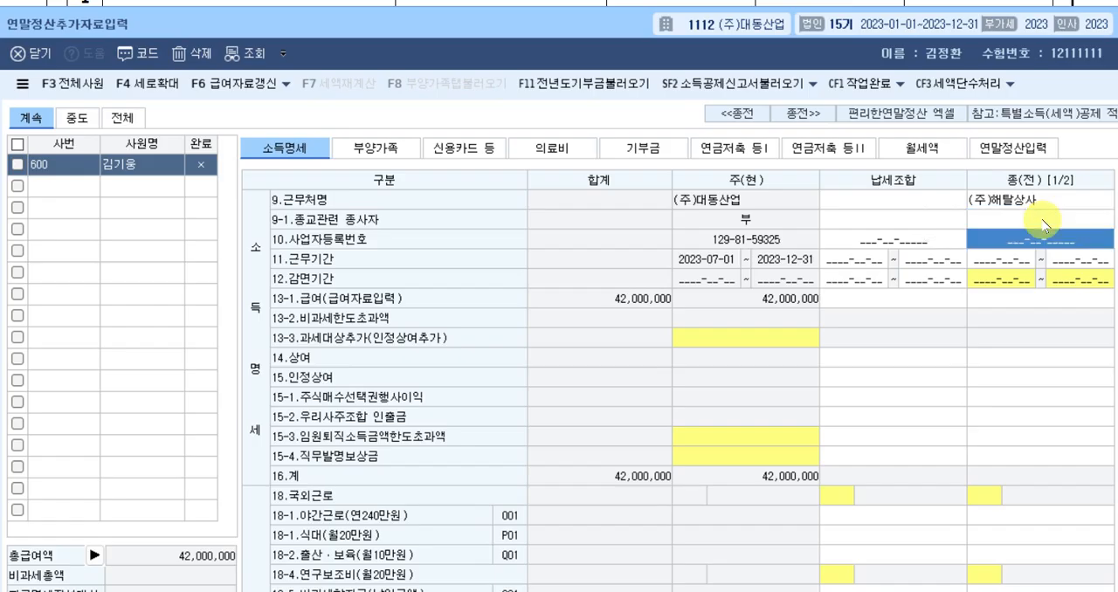
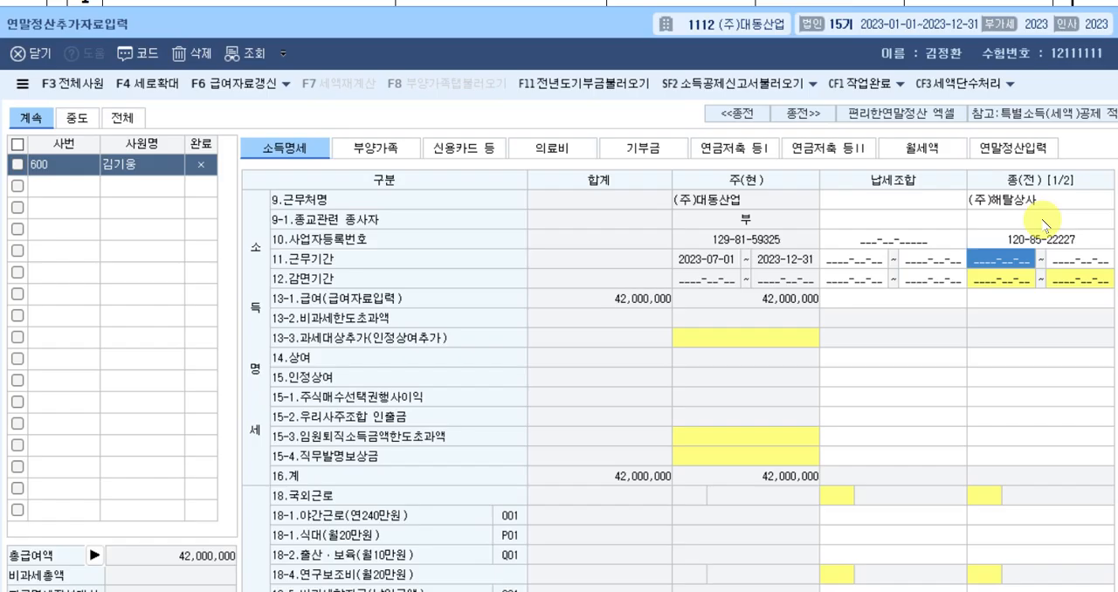
pyautogui.write('202301')
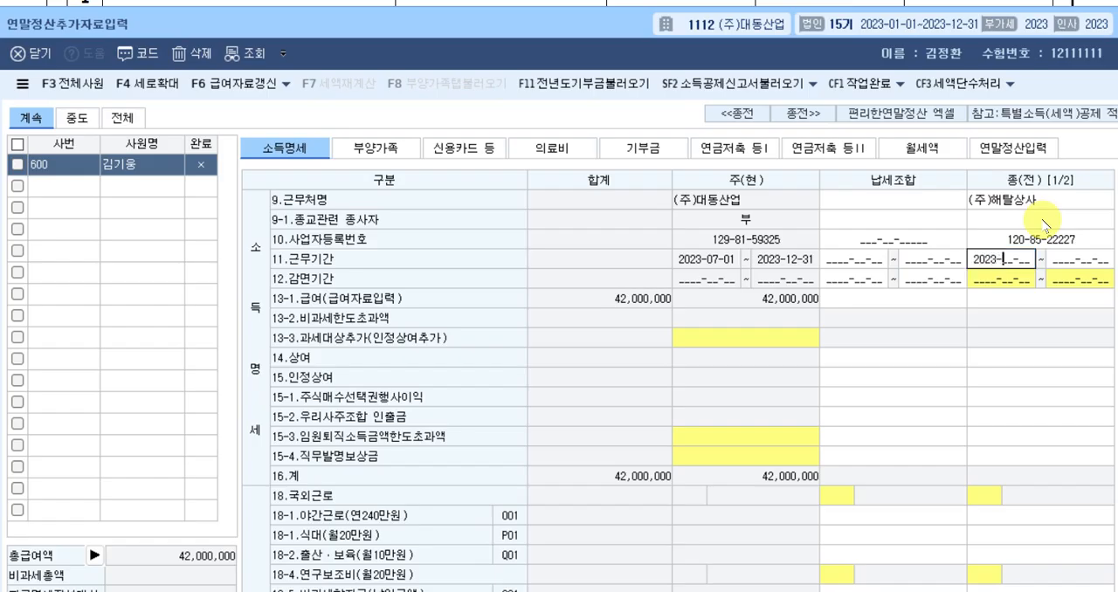
pyautogui.write('01')
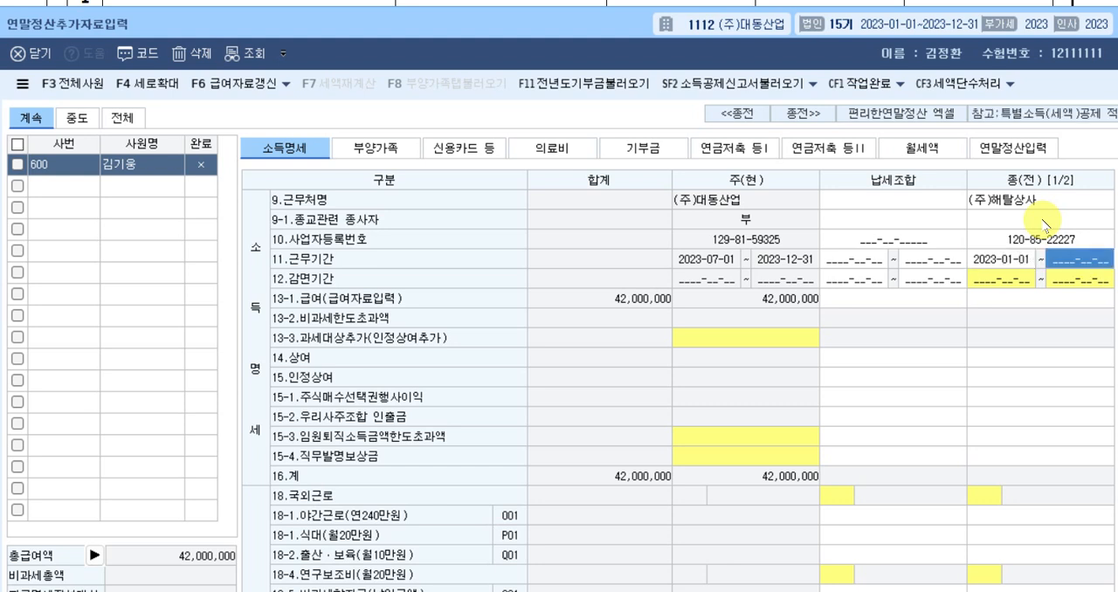
pyautogui.write('2023-__-__')
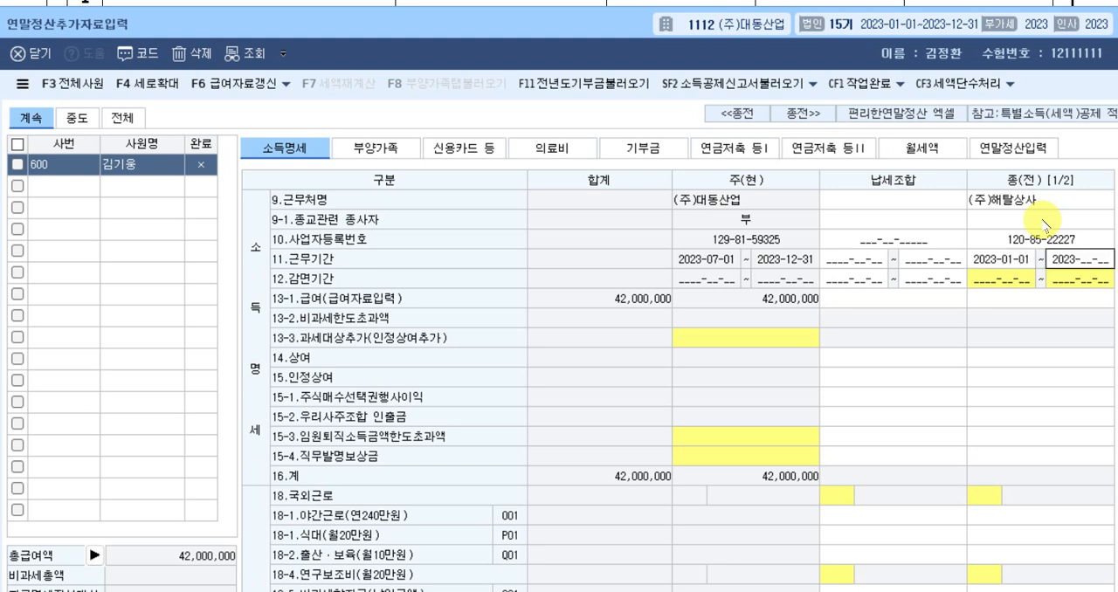
pyautogui.write('063')
pyautogui.write('06')
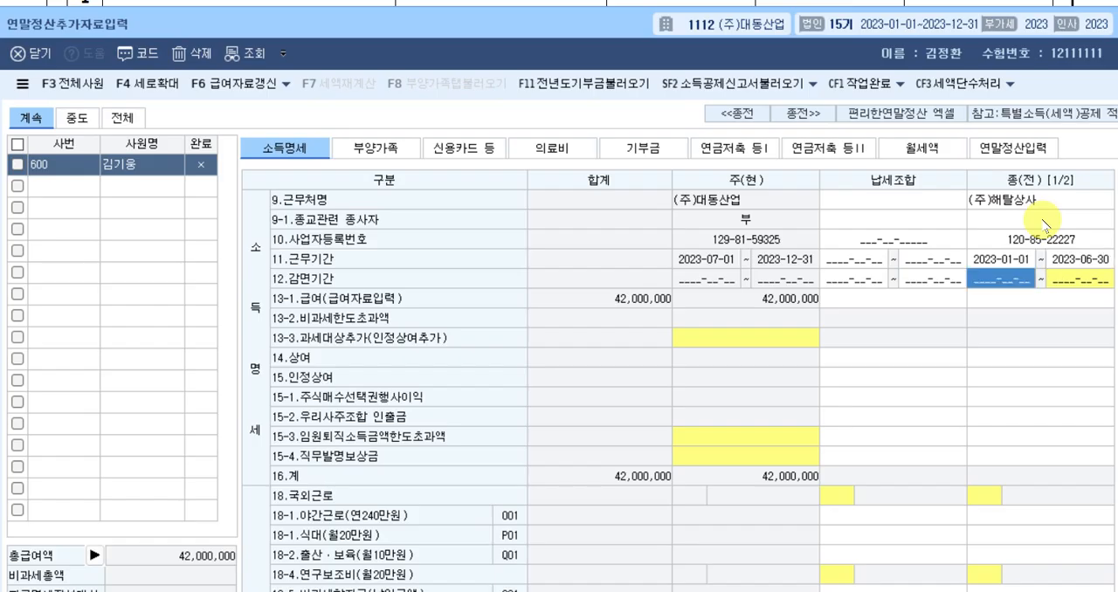
# Set the prior workplace's 근무기간 to 2023-01-01 through 2023-06-30, leaving its 감면기간 empty.
pyautogui.press('Return')
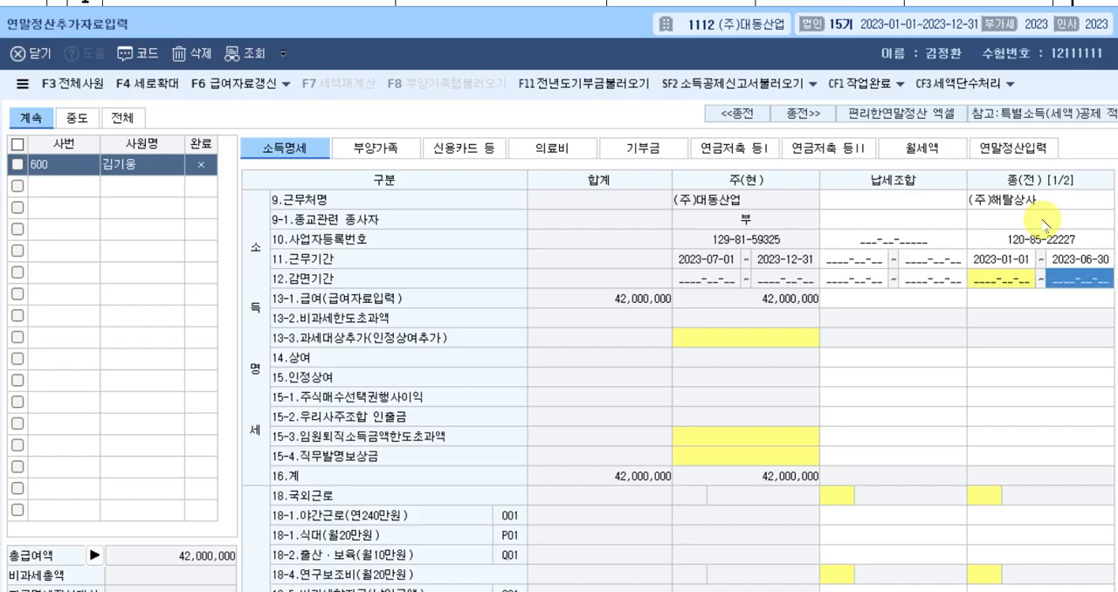
pyautogui.press('Return')
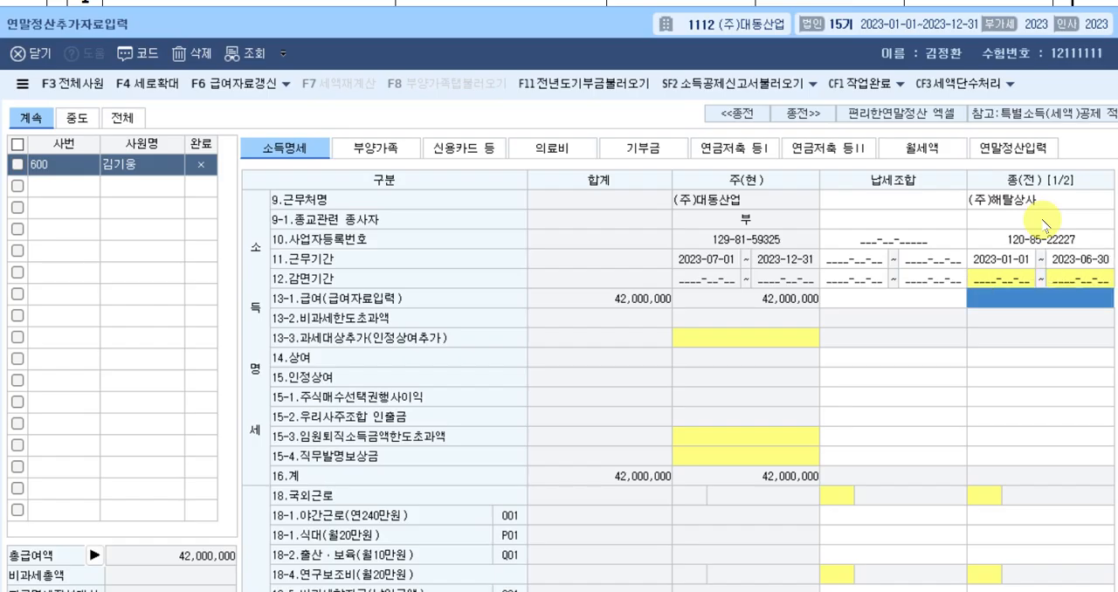
# Enter the prior workplace's 급여 of 24,000,000 and 상여 of 3,000,000.
pyautogui.write('24000000')
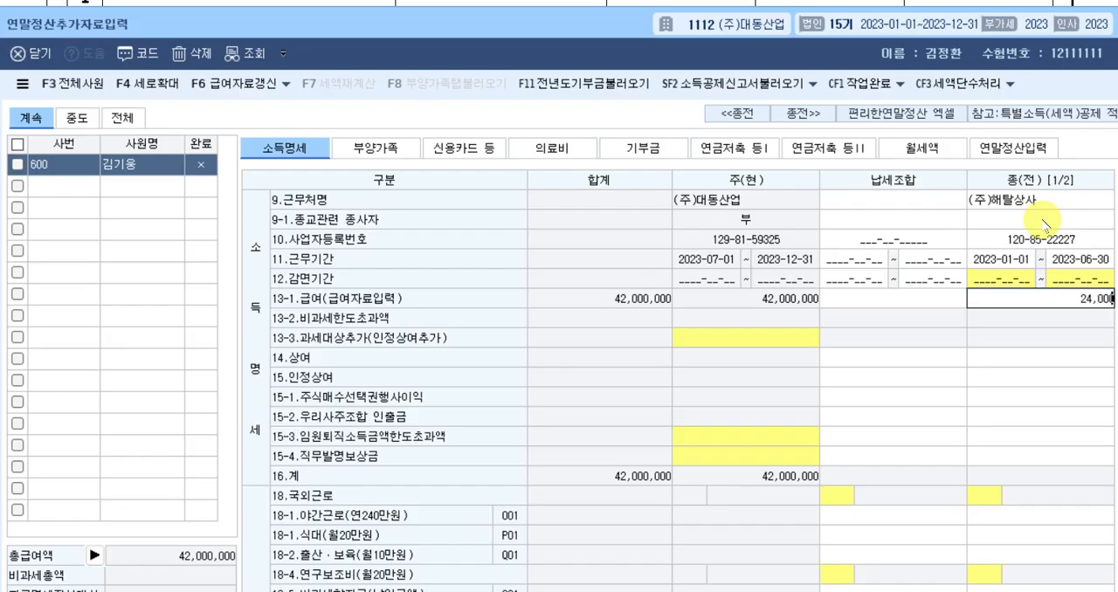
pyautogui.press('Return')
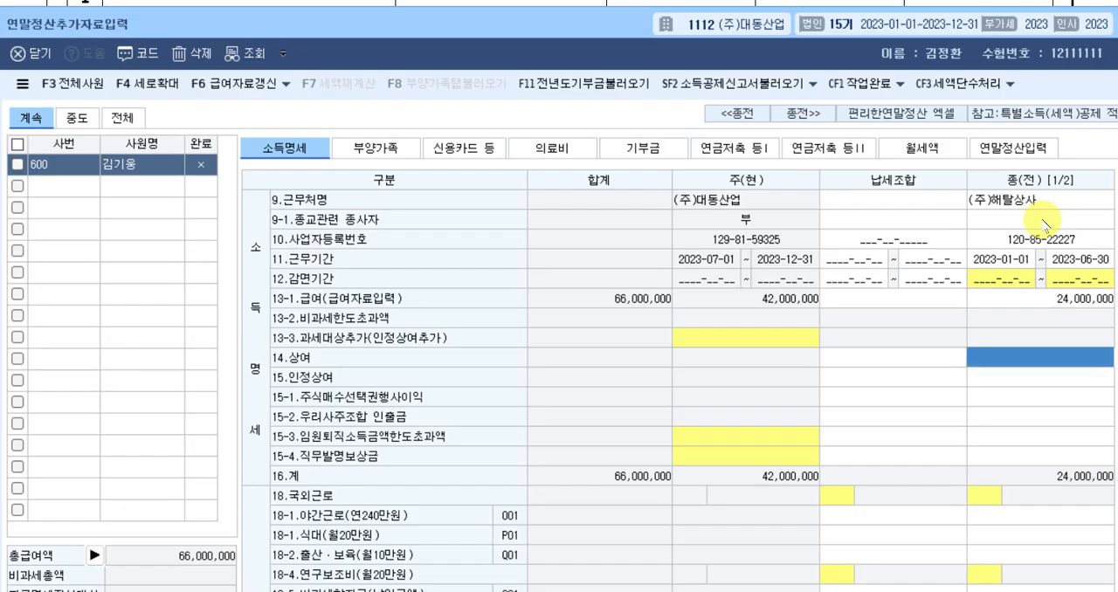
pyautogui.write('3000000')
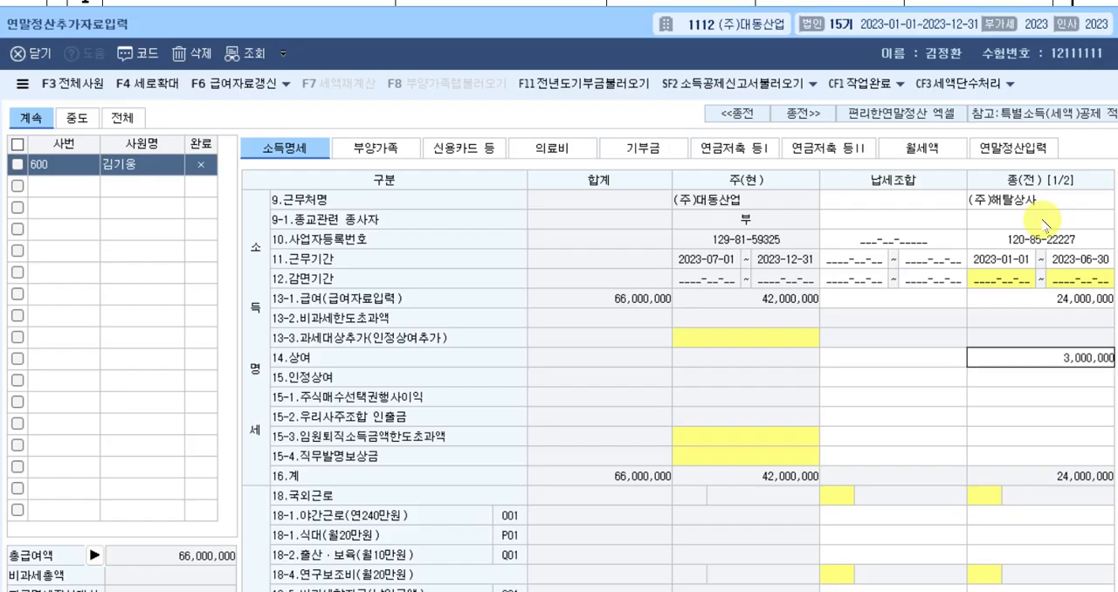
pyautogui.press('Return')
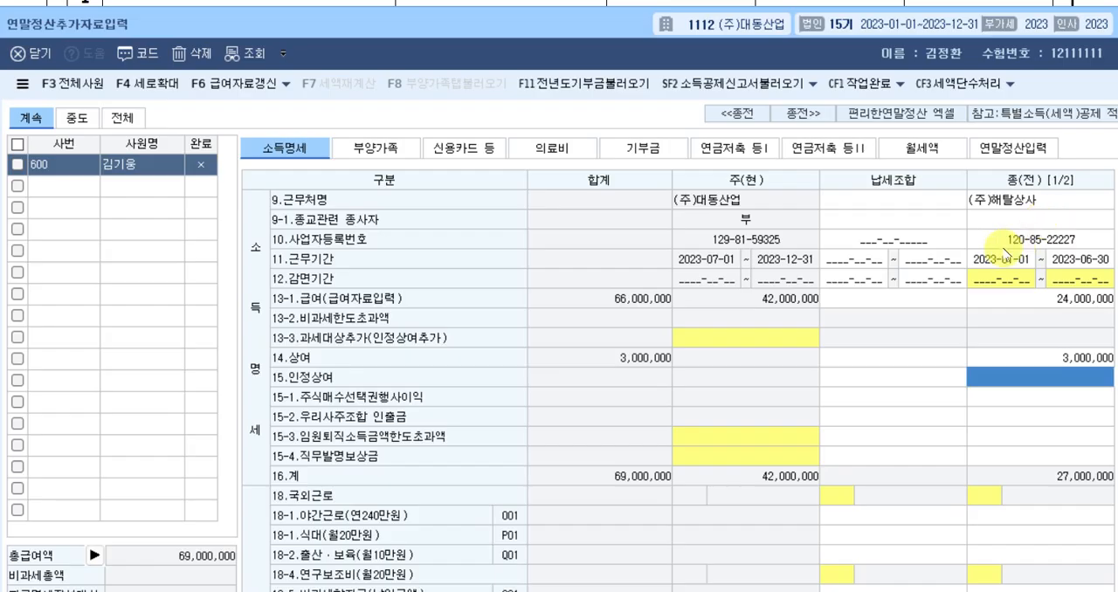
# Enter 600,000 as the prior workplace's non-taxable 18-2 출산·보육 (Q01) allowance.
pyautogui.scroll(-4, 1004, 288)
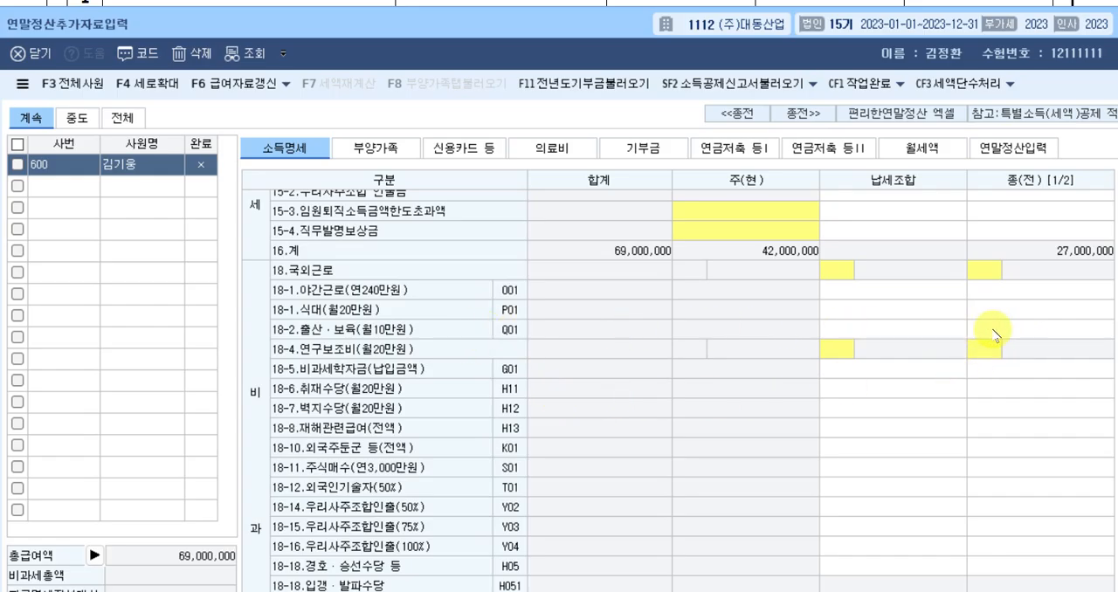
pyautogui.click(1027, 335)
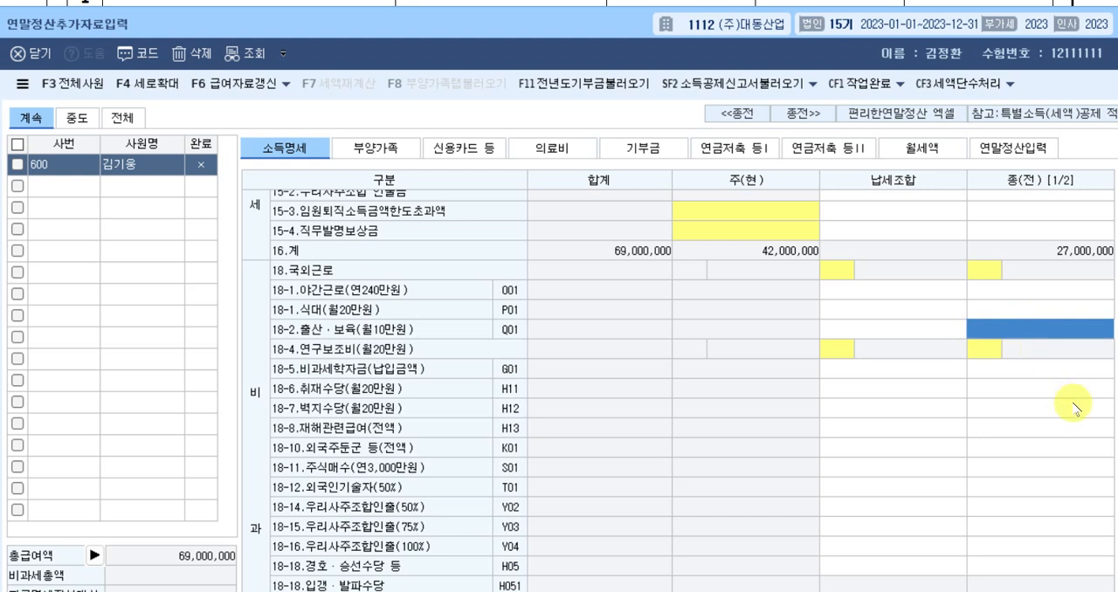
pyautogui.write('6000000')
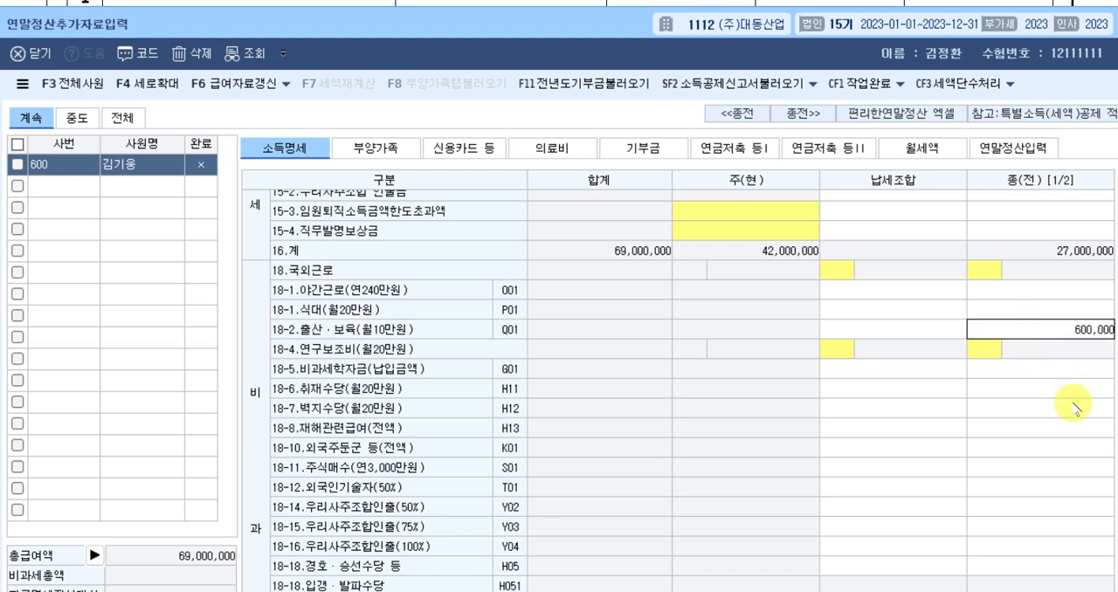
pyautogui.press('Return')
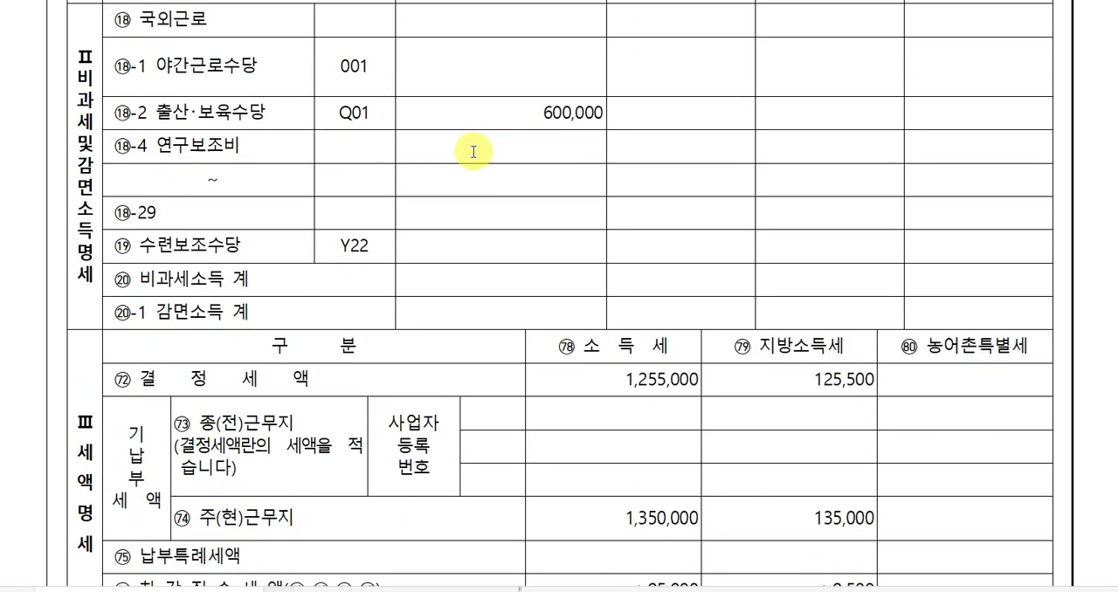
# Switch to the exam document and read the prior-workplace receipt's 세액명세 and social insurance premiums.
pyautogui.scroll(3, 472, 152)
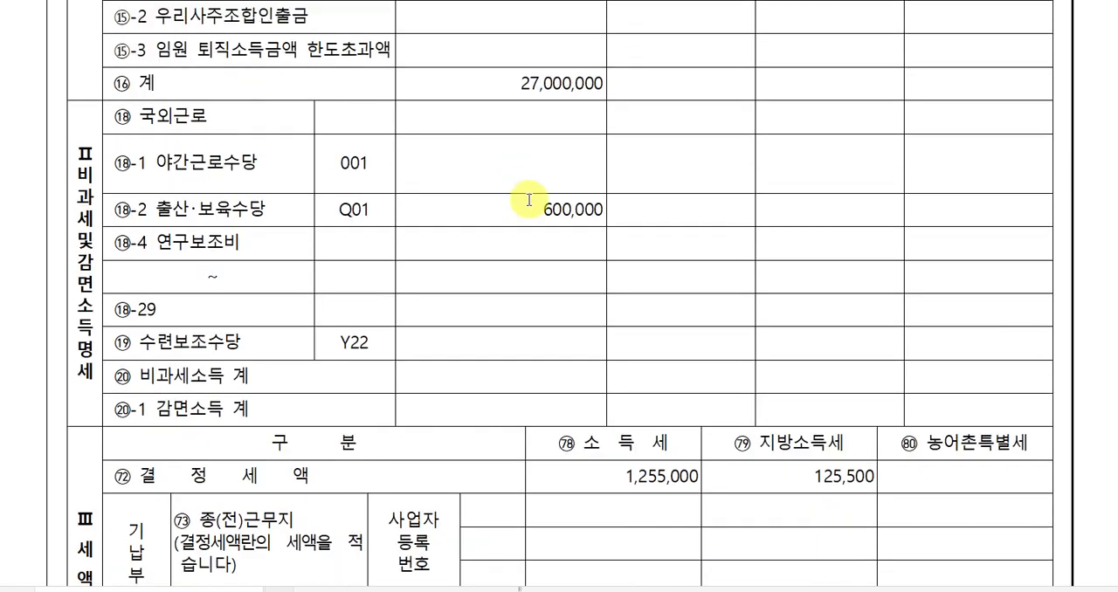
pyautogui.click(528, 205)
pyautogui.scroll(-15, 530, 210)
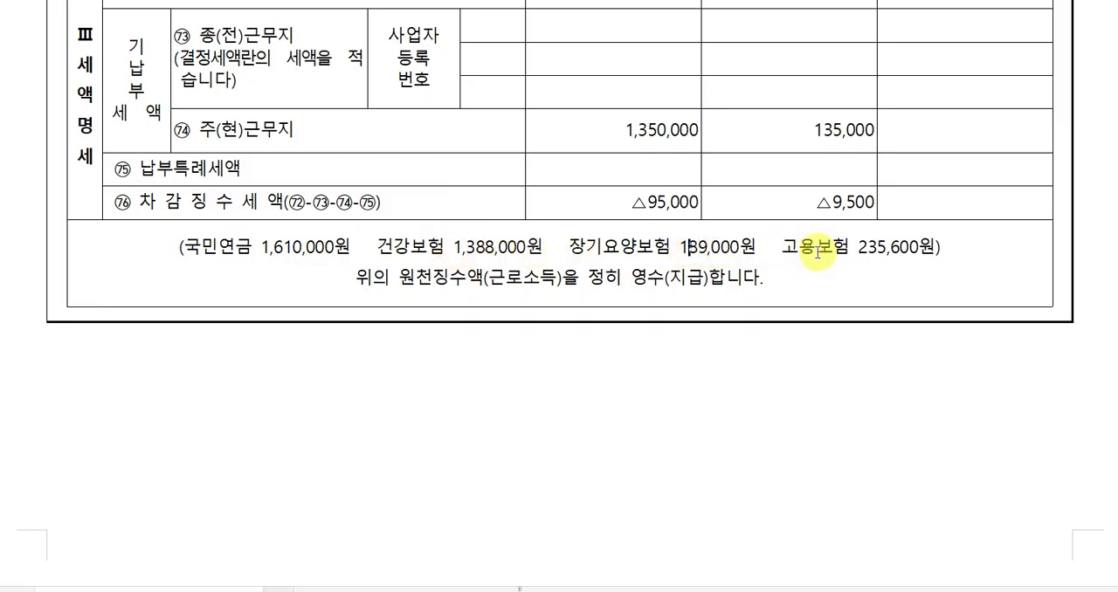
pyautogui.scroll(1, 831, 278)
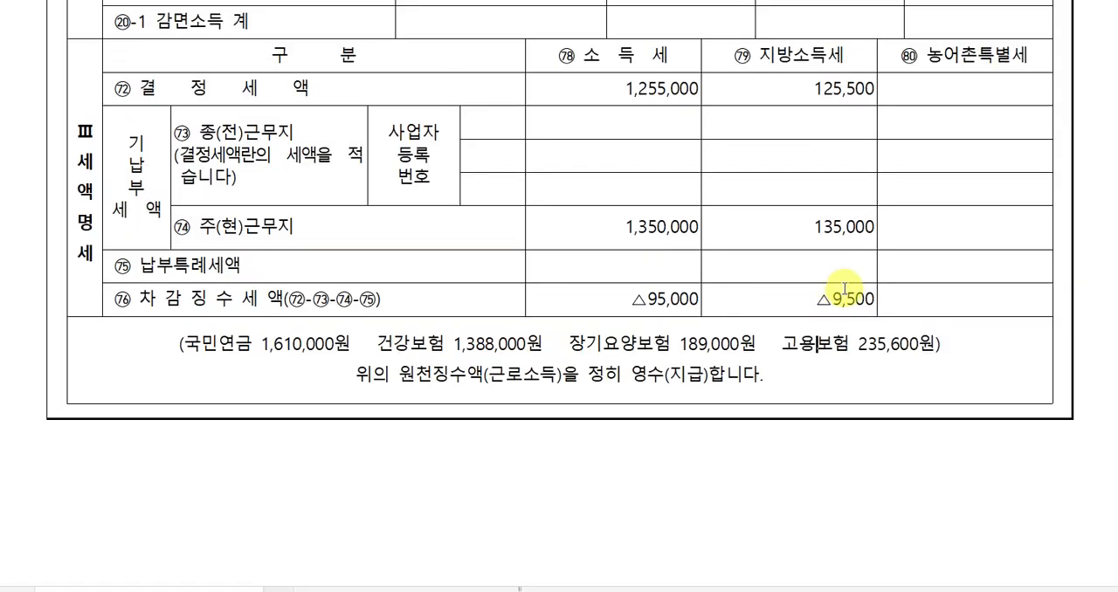
# Switch back to 케이렙 and enter 1,388,000 as the 종(전) 건강보험료(직장) in 공제보험료명세.
pyautogui.hotkey('alt', 'Tab')
pyautogui.scroll(-10, 851, 486)
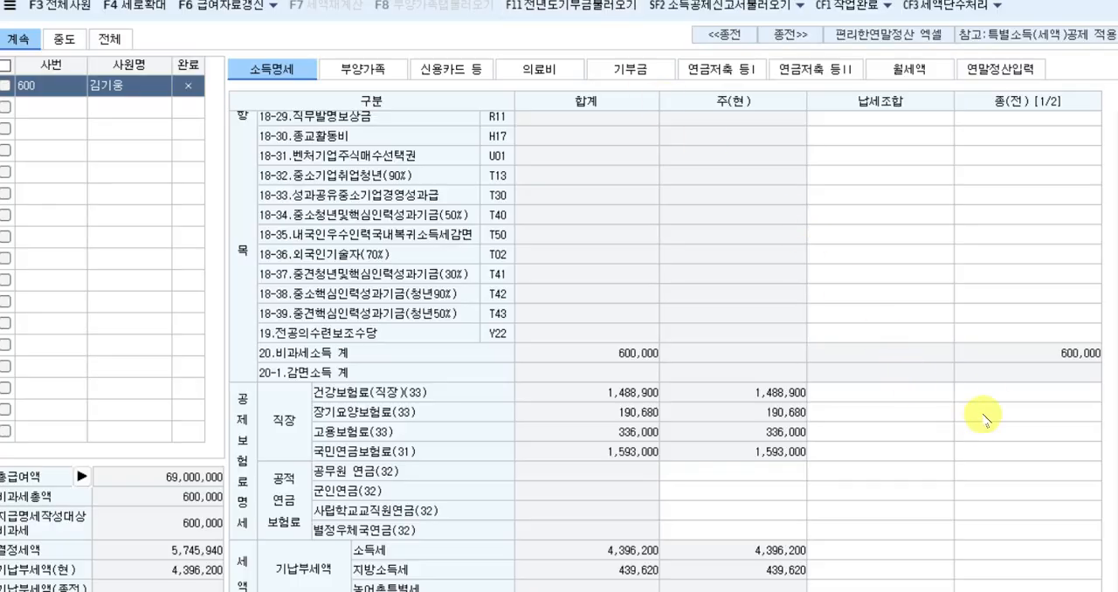
pyautogui.click(1005, 398)
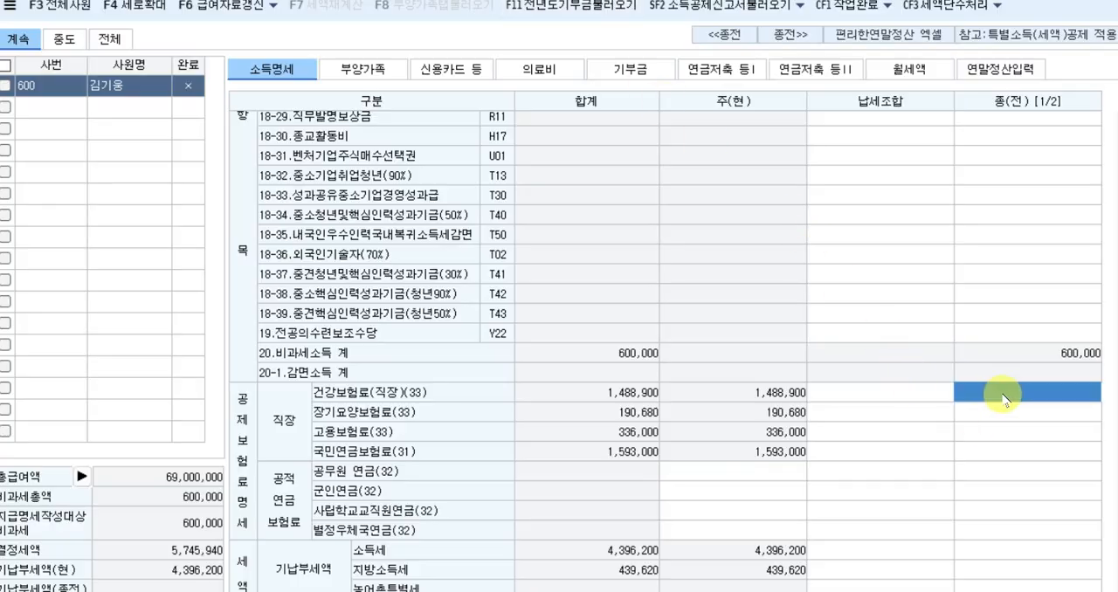
pyautogui.write('1,')
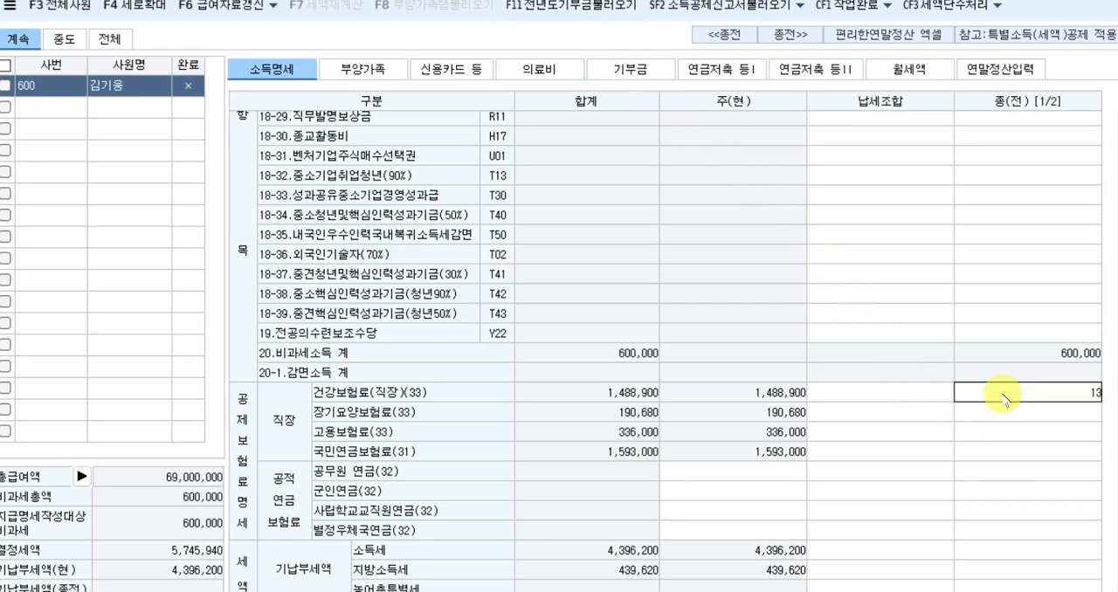
pyautogui.write('388,000')
pyautogui.press('Return')
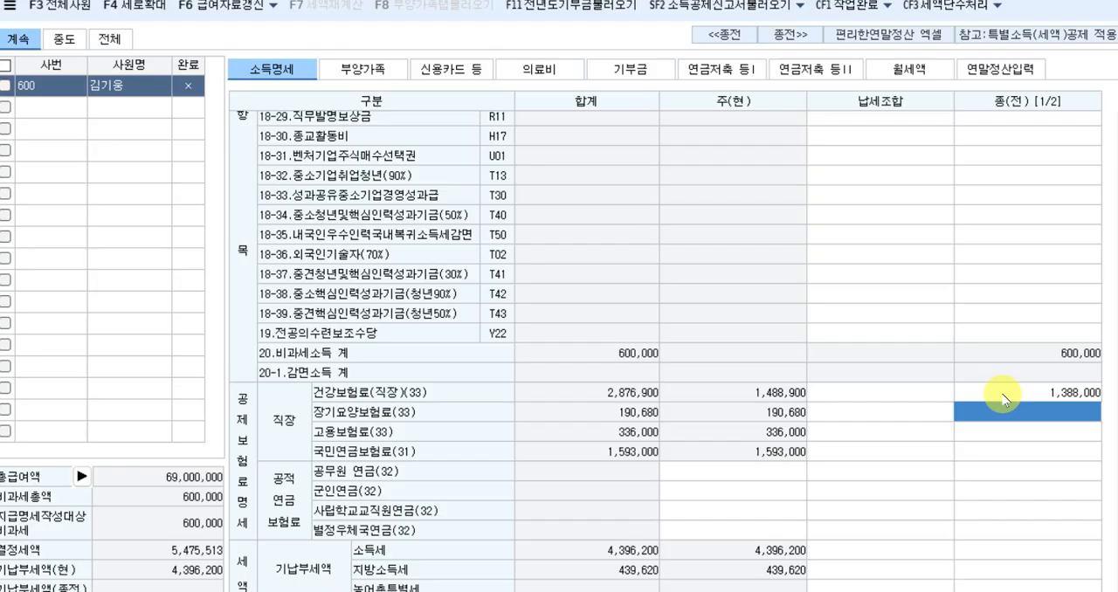
# Set the prior workplace's 장기요양보험료 to 189,000 and 고용보험료 to 235,600.
pyautogui.write('18')
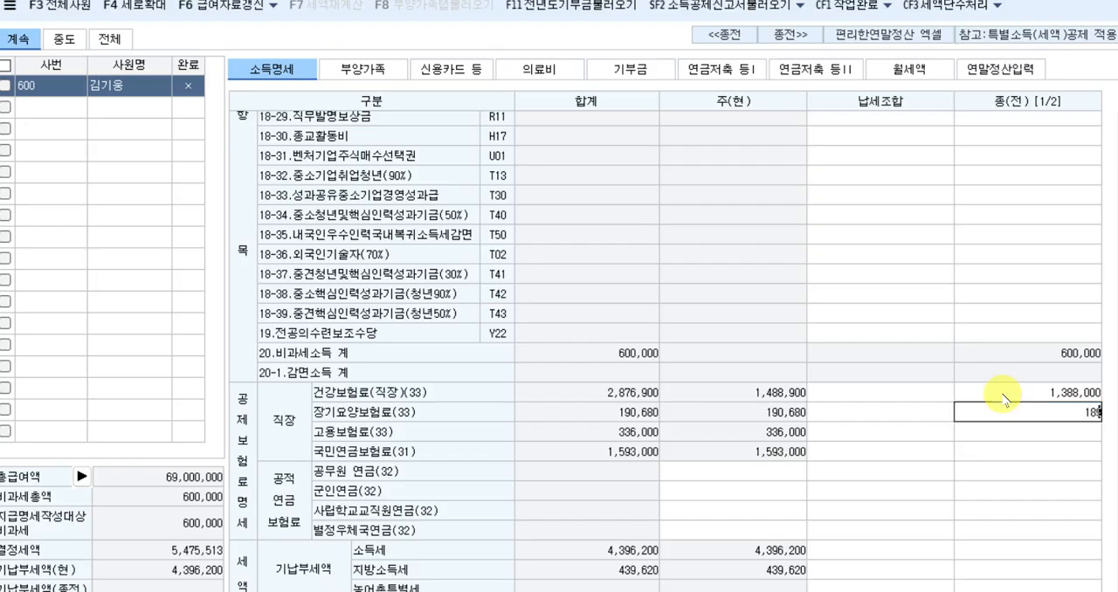
pyautogui.write('9,000')
pyautogui.press('Return')
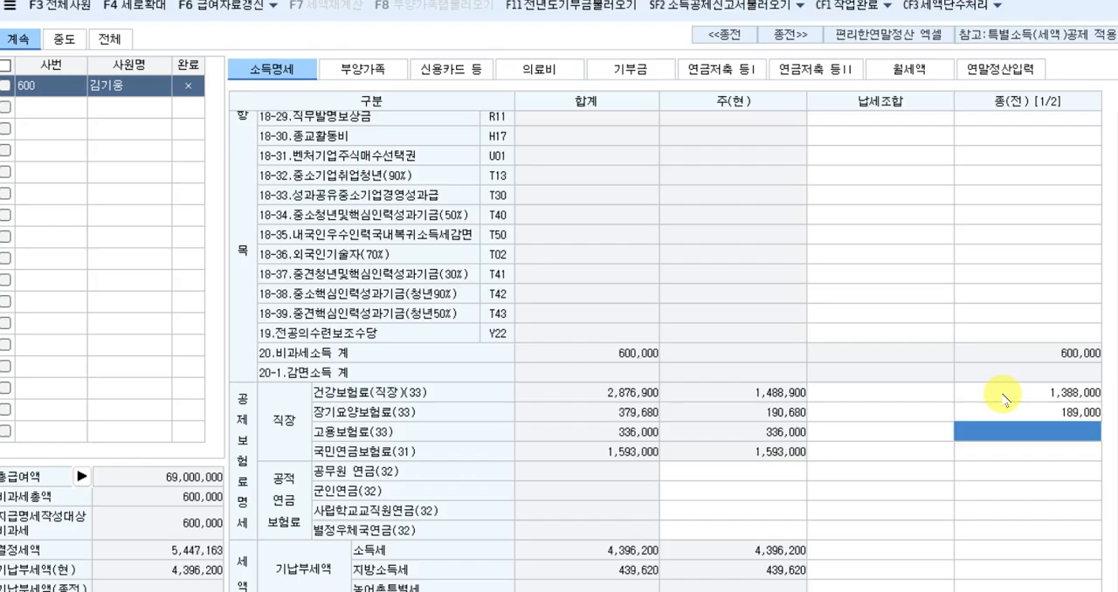
pyautogui.write('23')
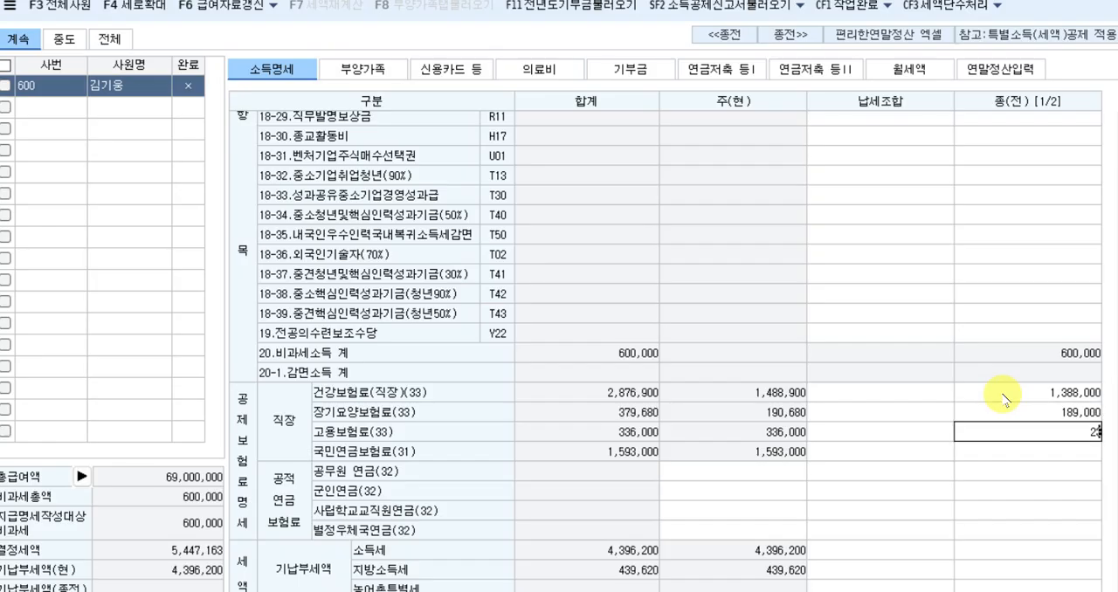
pyautogui.write('5,600')
pyautogui.press('Return')
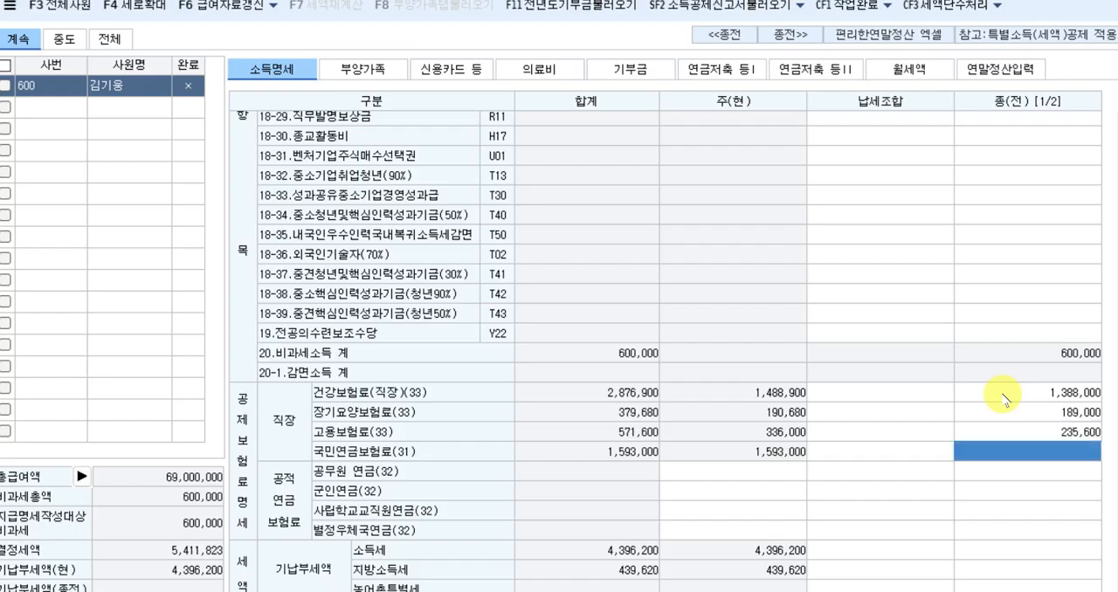
# Enter 1,640,000 as the prior workplace's 국민연금보험료.
pyautogui.write('1')
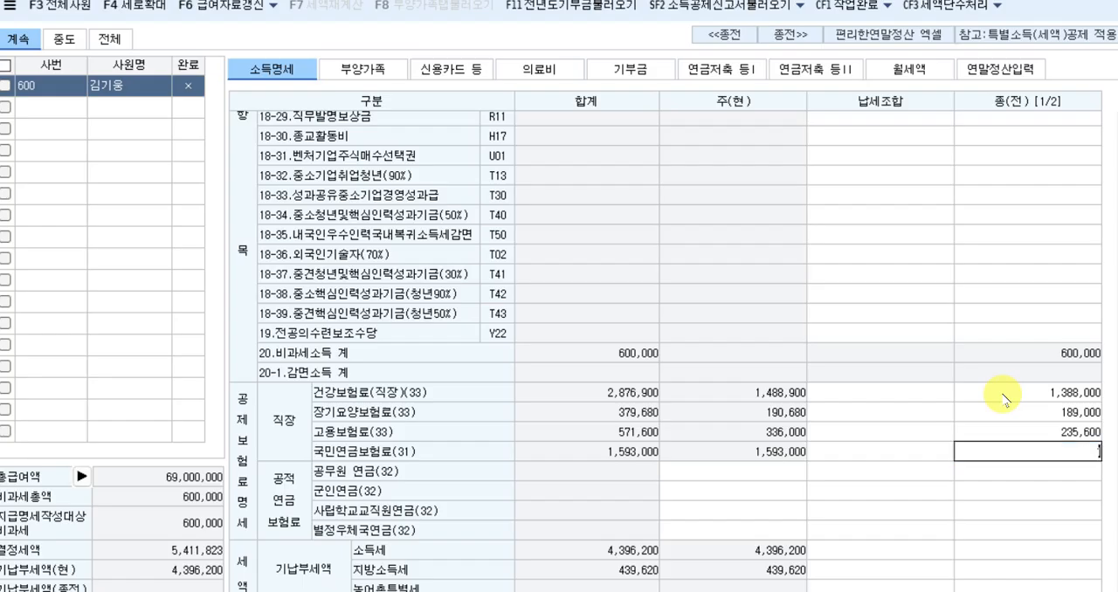
pyautogui.write(',640,000')
pyautogui.press('Return')
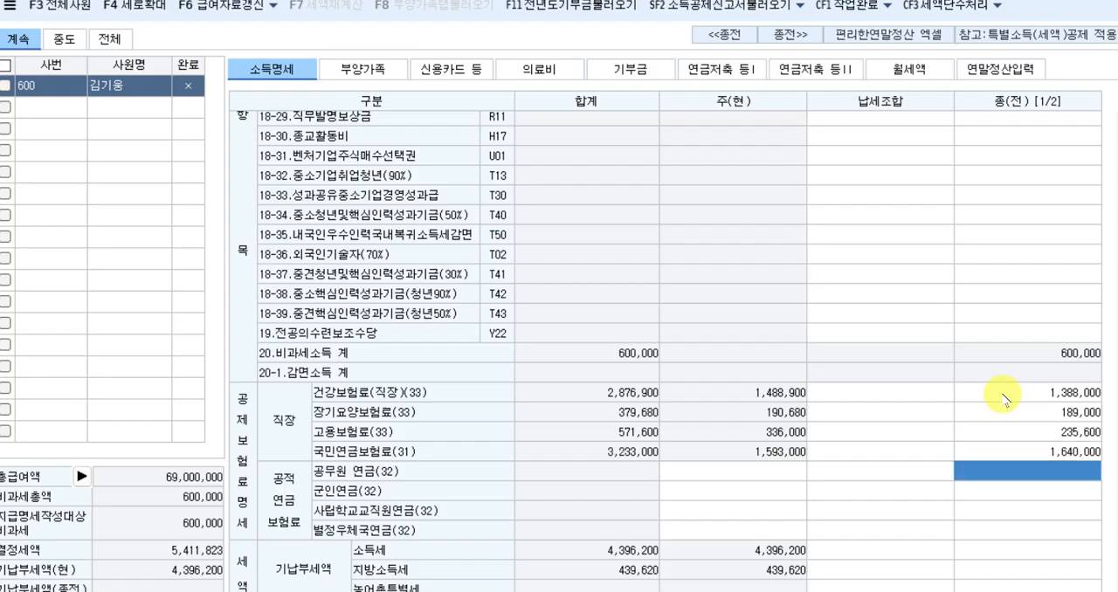
# Correct the prior workplace's 국민연금보험료 to 1,610,000.
pyautogui.write('1,6')
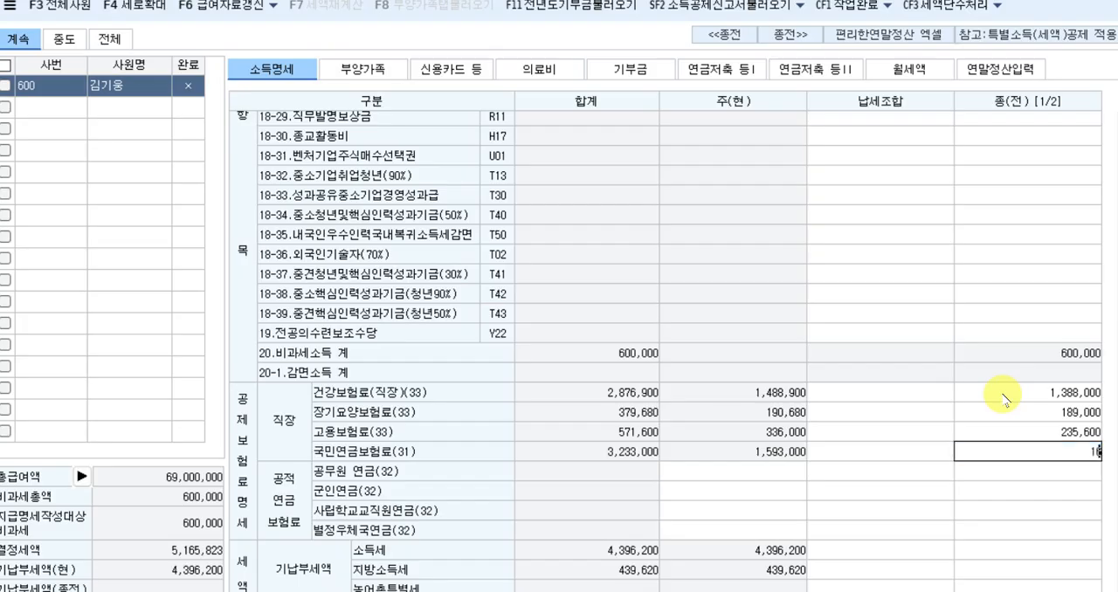
pyautogui.write('10,000')
pyautogui.press('Return')
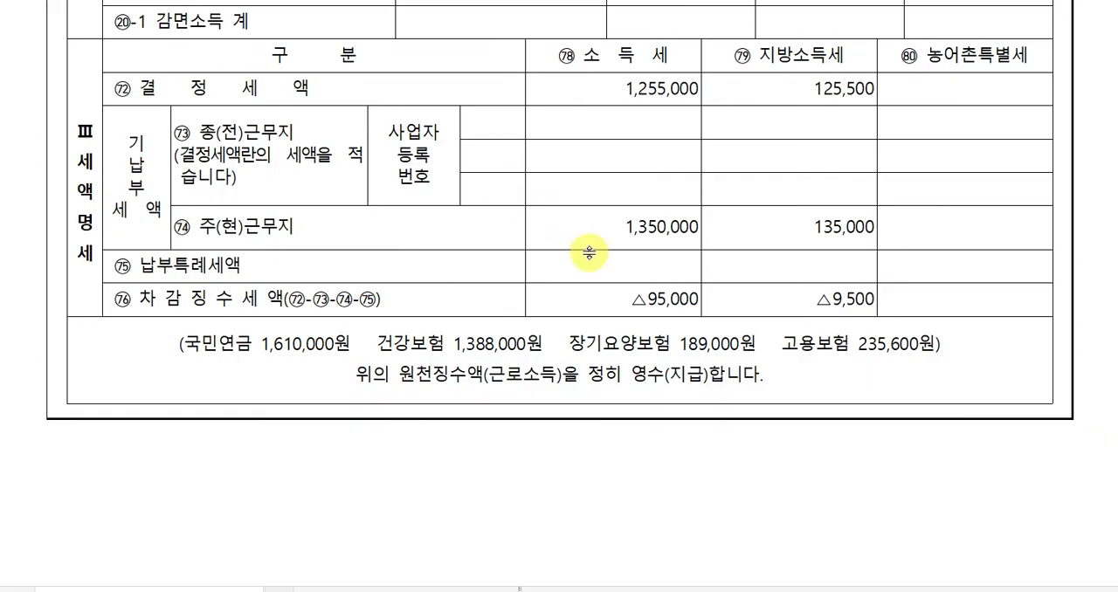
# Switch to the exam document and examine the prior-workplace receipt's 결정세액 for 소득세 and 지방소득세, including the 기납부세액 rows and insurance premiums.
pyautogui.scroll(2, 590, 253)
pyautogui.click(625, 324)
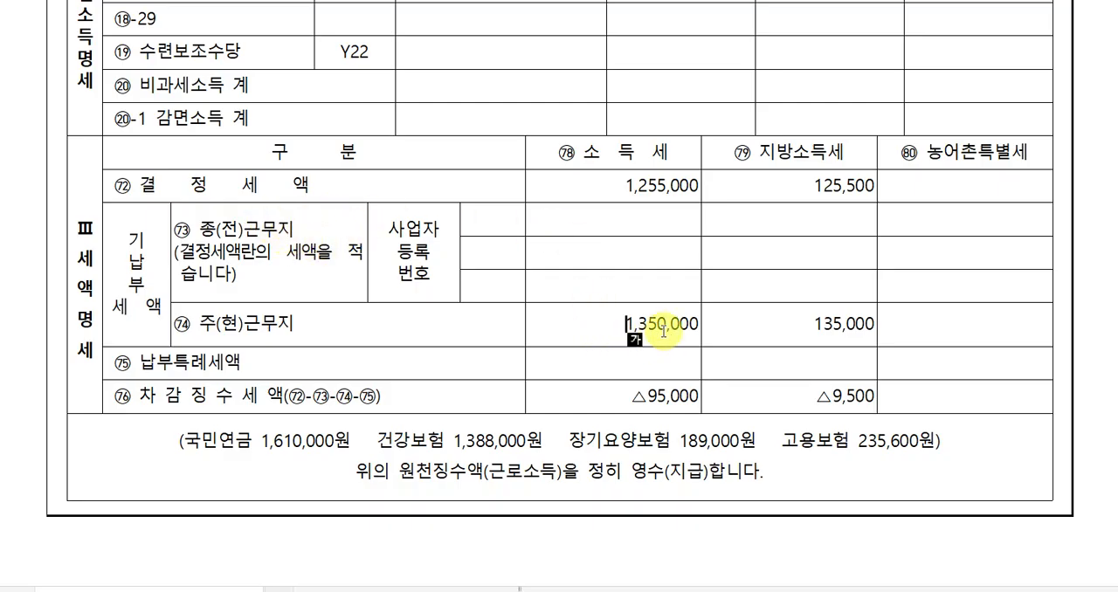
pyautogui.scroll(9, 655, 327)
pyautogui.scroll(2, 583, 334)
pyautogui.scroll(-2, 501, 305)
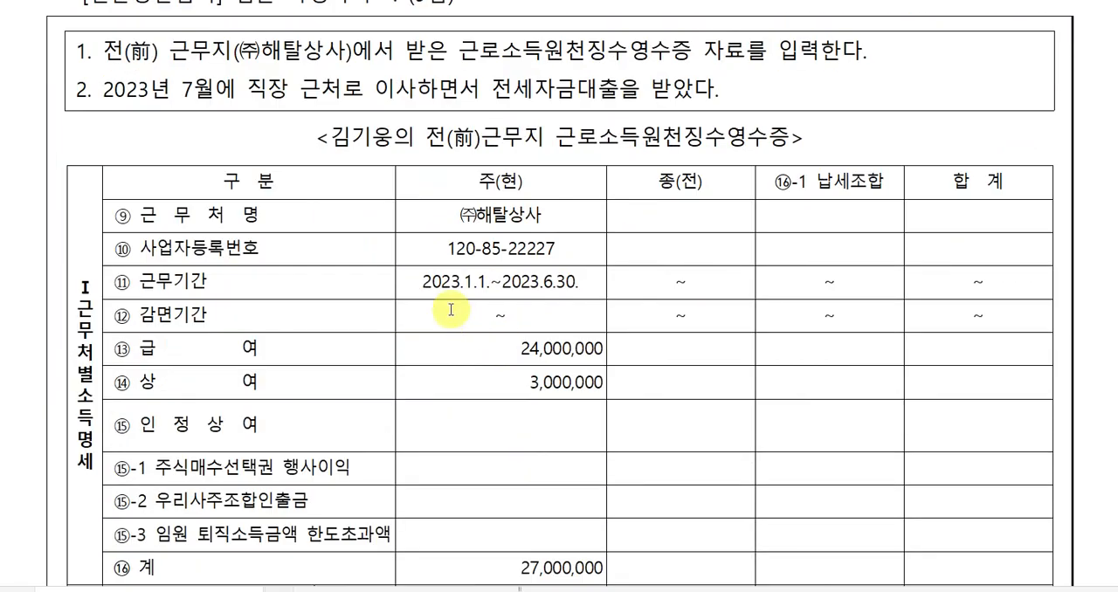
pyautogui.scroll(-9, 491, 297)
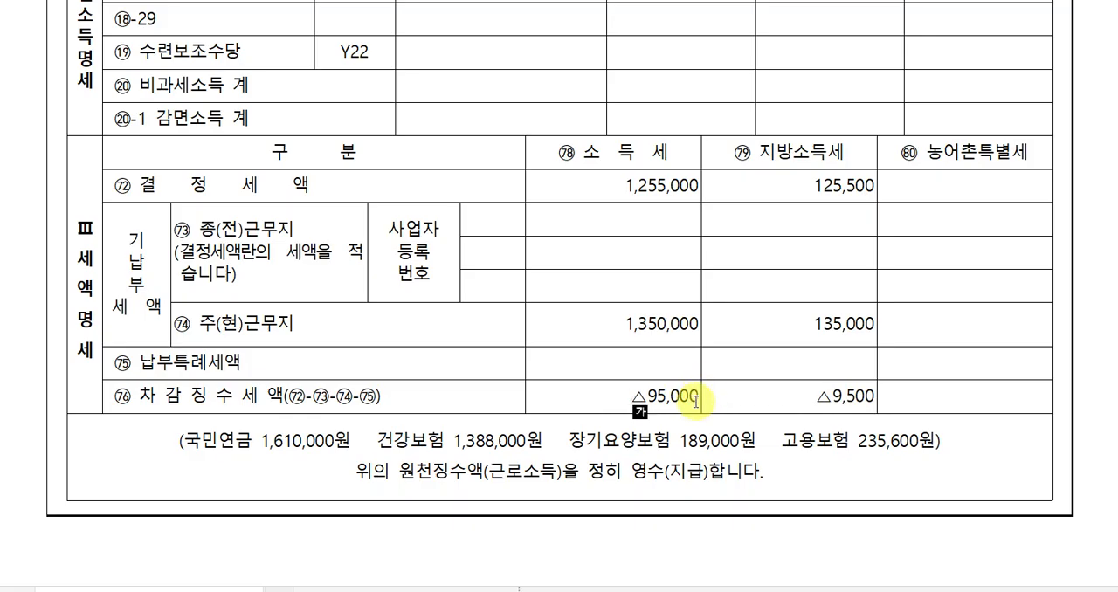
pyautogui.moveTo(591, 184); pyautogui.dragTo(762, 199)
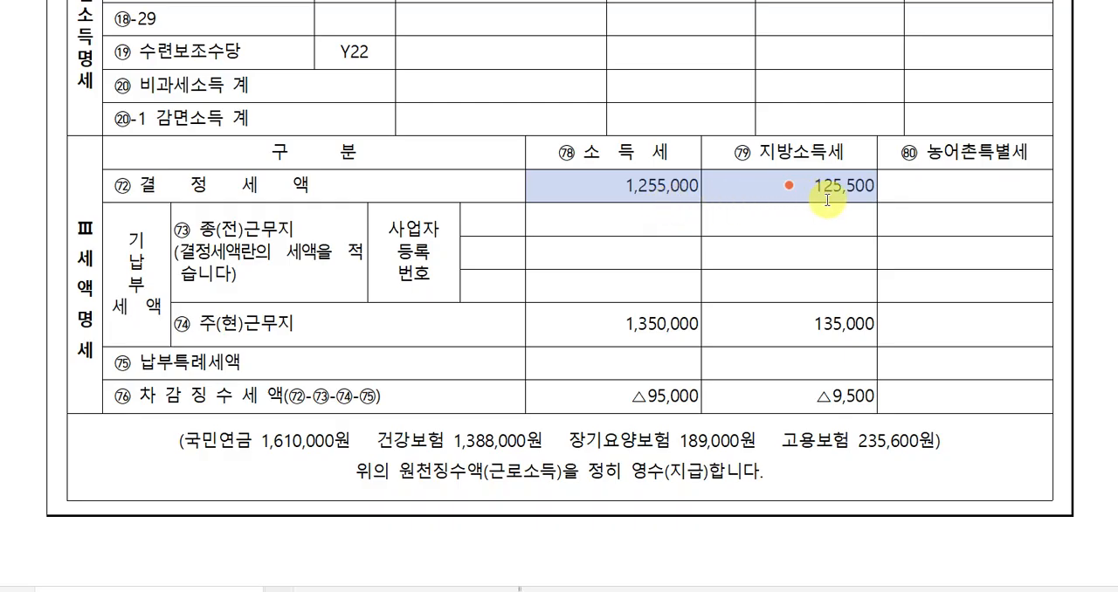
pyautogui.click(666, 185)
pyautogui.moveTo(665, 186); pyautogui.dragTo(818, 184)
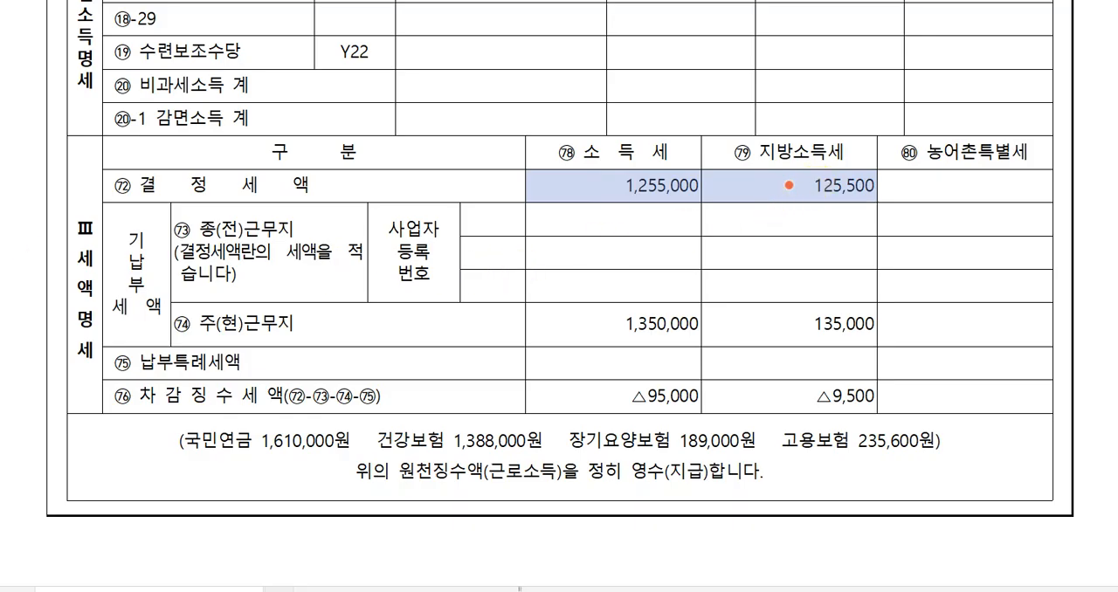
pyautogui.click(524, 591)
pyautogui.click(1005, 443)
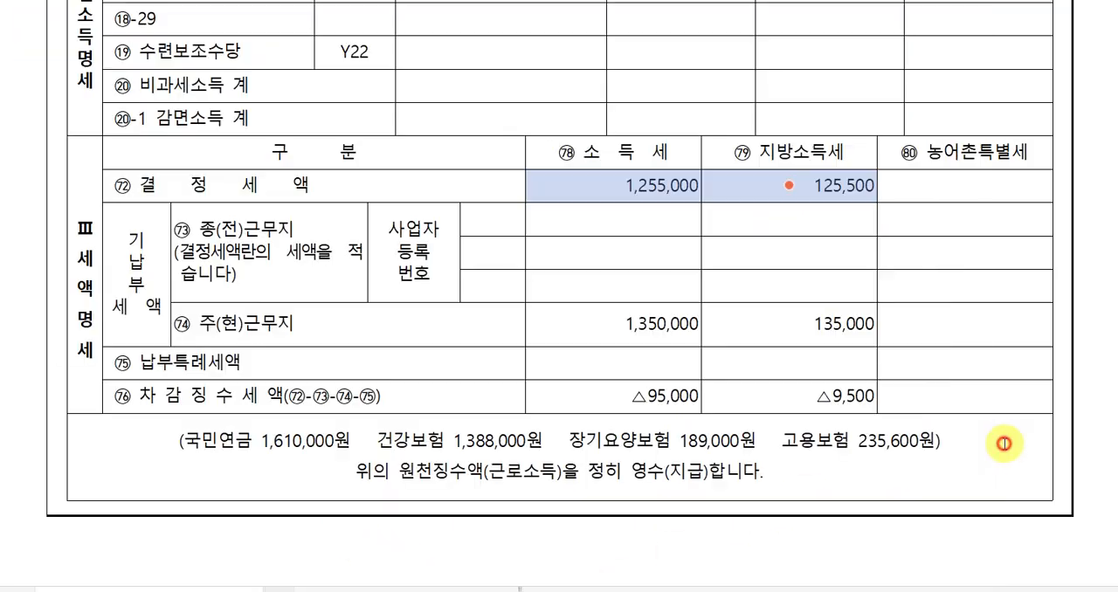
pyautogui.click(1005, 443)
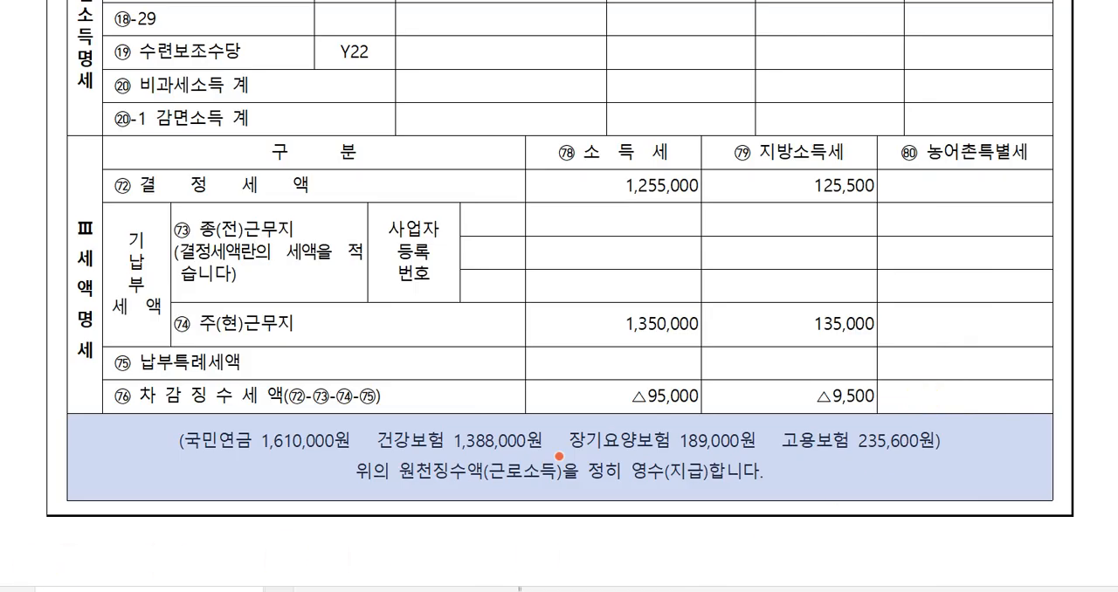
# Switch back to 케이렙 and enter the prior workplace's 기납부세액: 소득세 1,255,000 and 지방소득세 125,500.
pyautogui.click(526, 591)
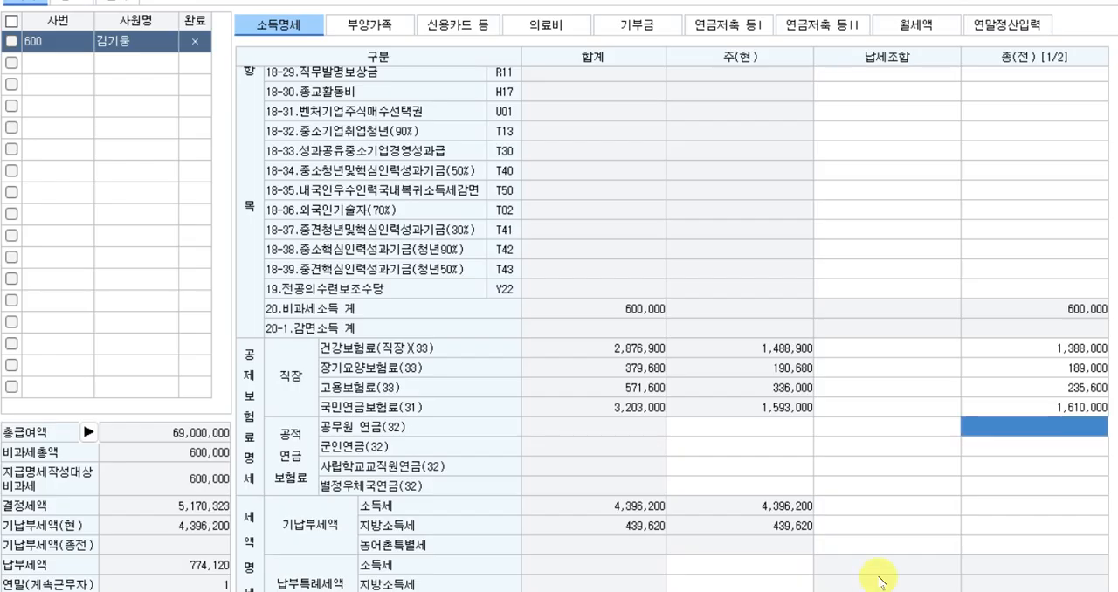
pyautogui.click(1001, 507)
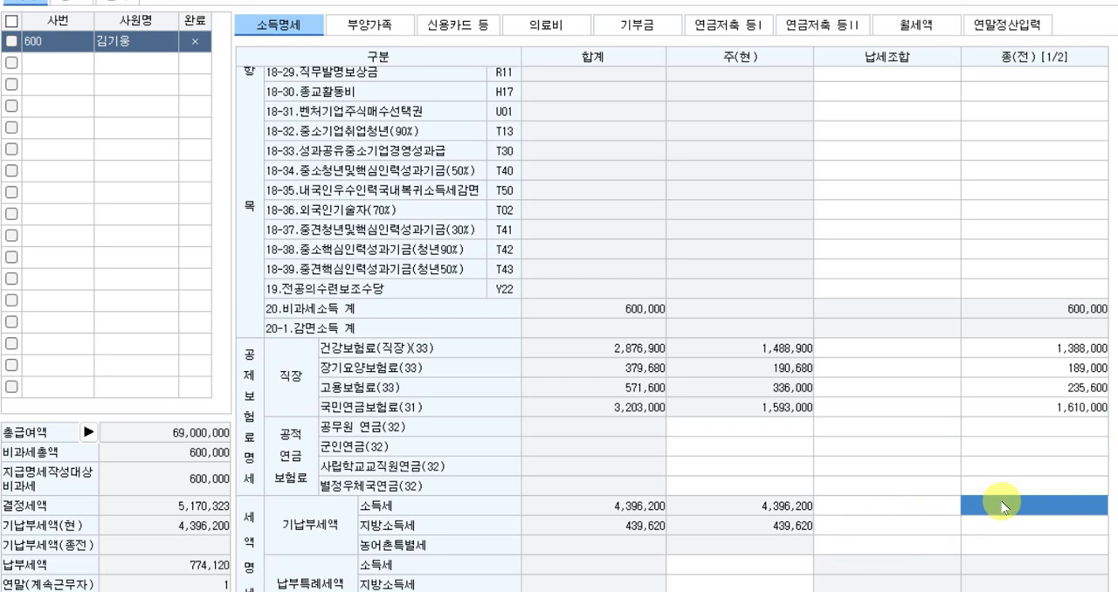
pyautogui.click(1001, 506)
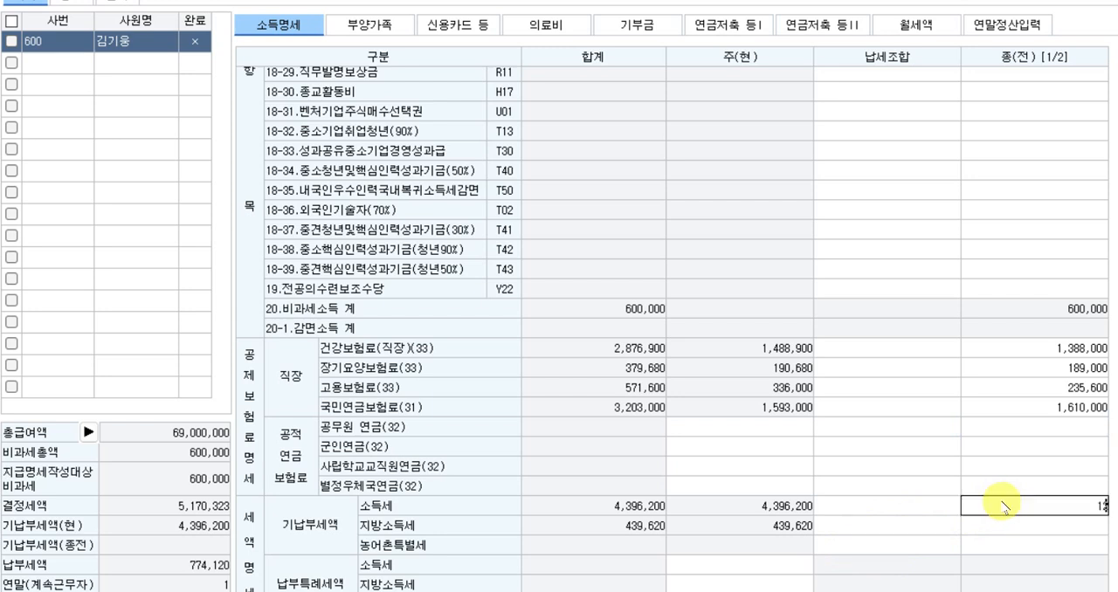
pyautogui.write('1,255,000')
pyautogui.press('Return')
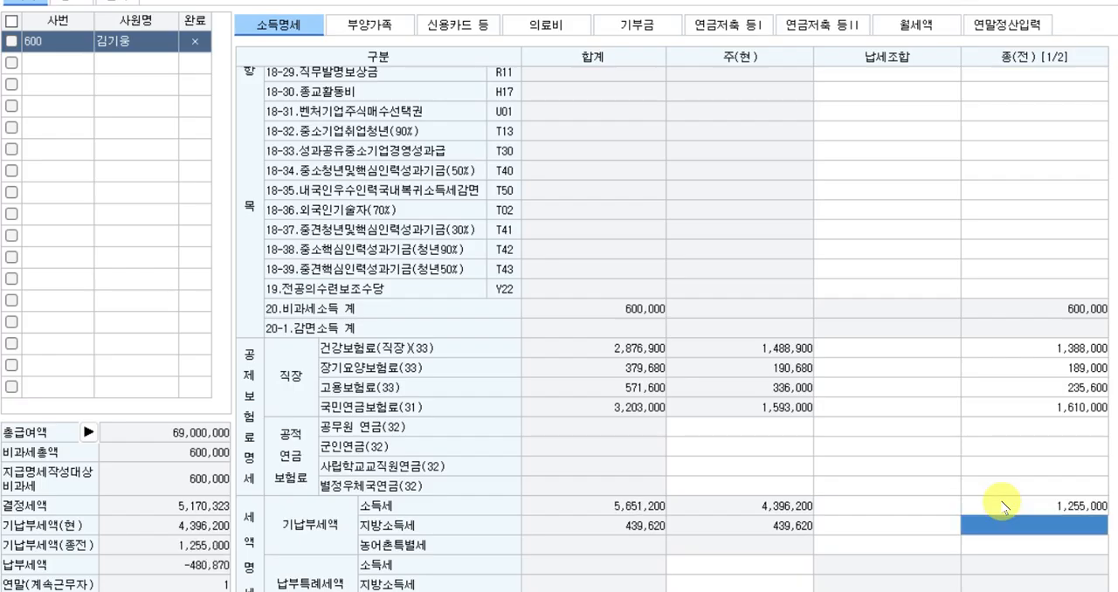
pyautogui.write('1')
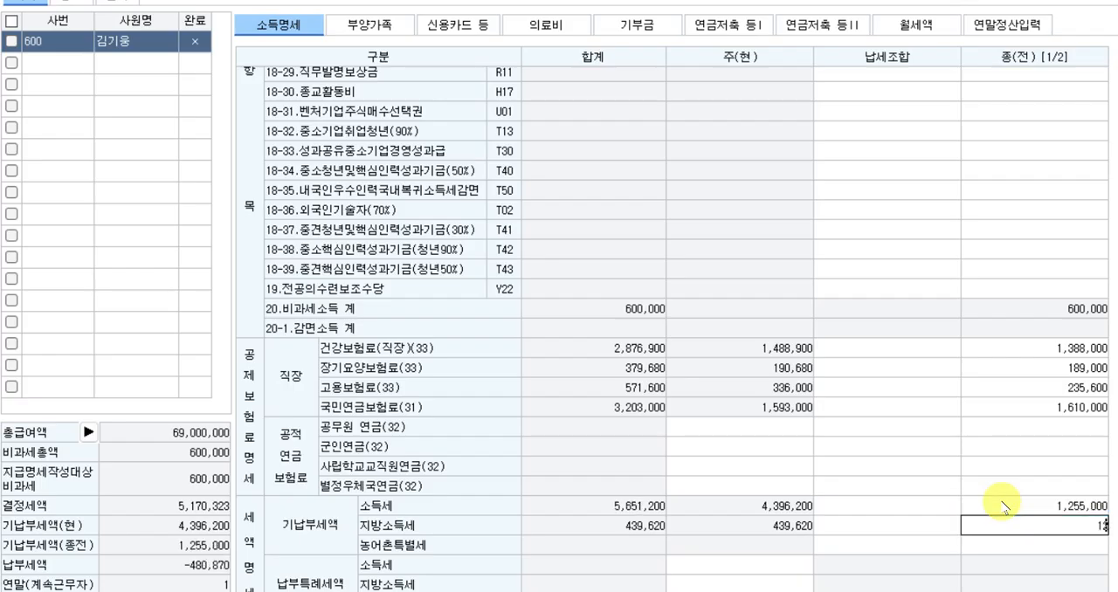
pyautogui.write('25,500')
pyautogui.press('Return')
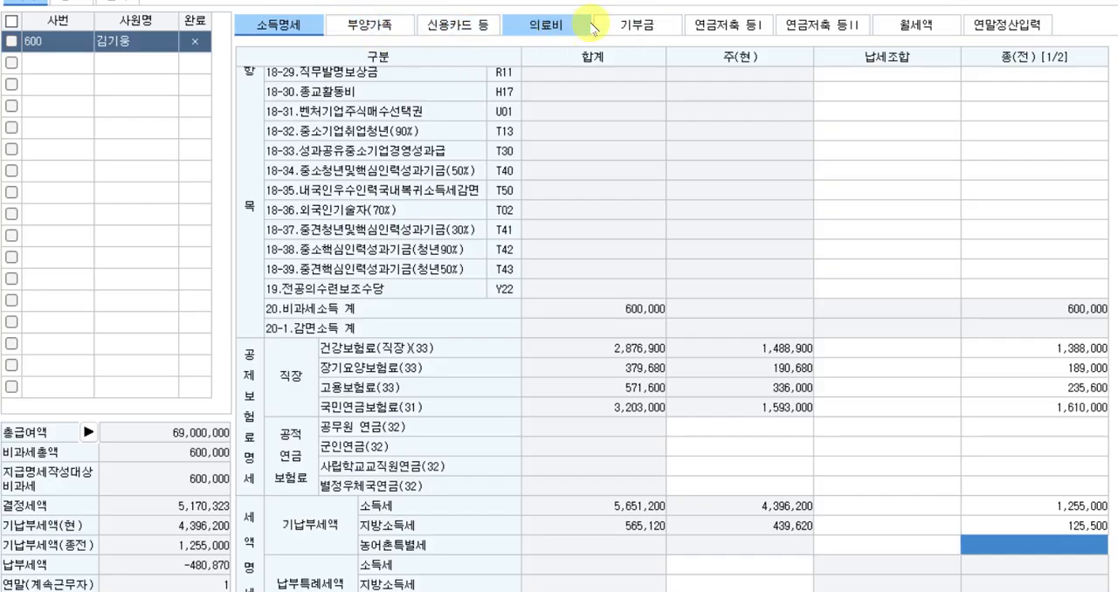
# Open the 부양가족 data of employee 600.
pyautogui.click(383, 36)
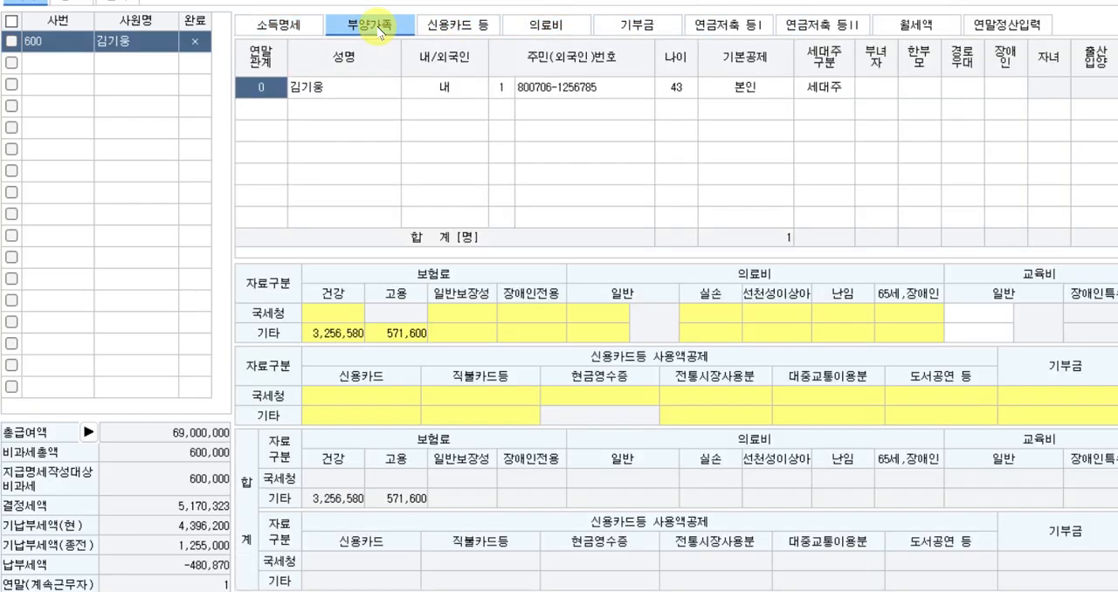
pyautogui.click(337, 112)
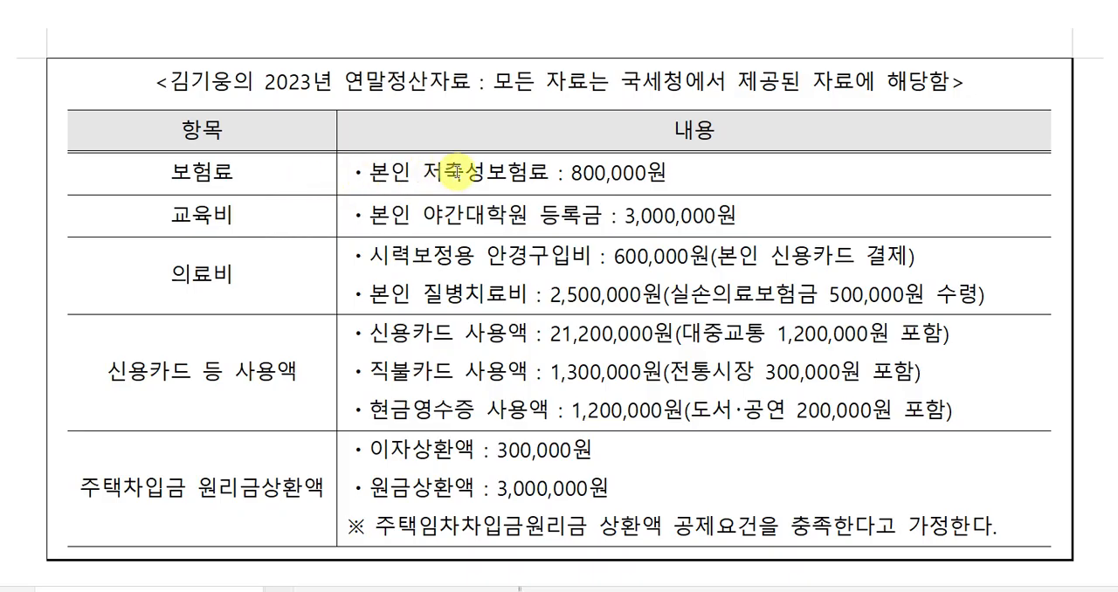
pyautogui.click(703, 173)
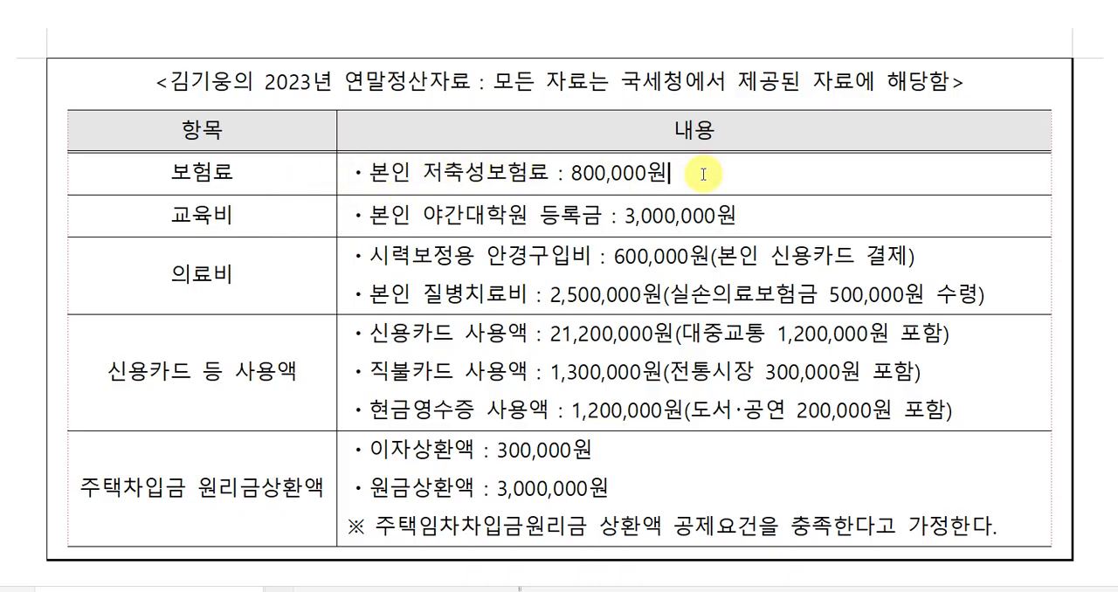
pyautogui.hotkey('shift', 'Left')
pyautogui.press('F9')
pyautogui.press('Right')
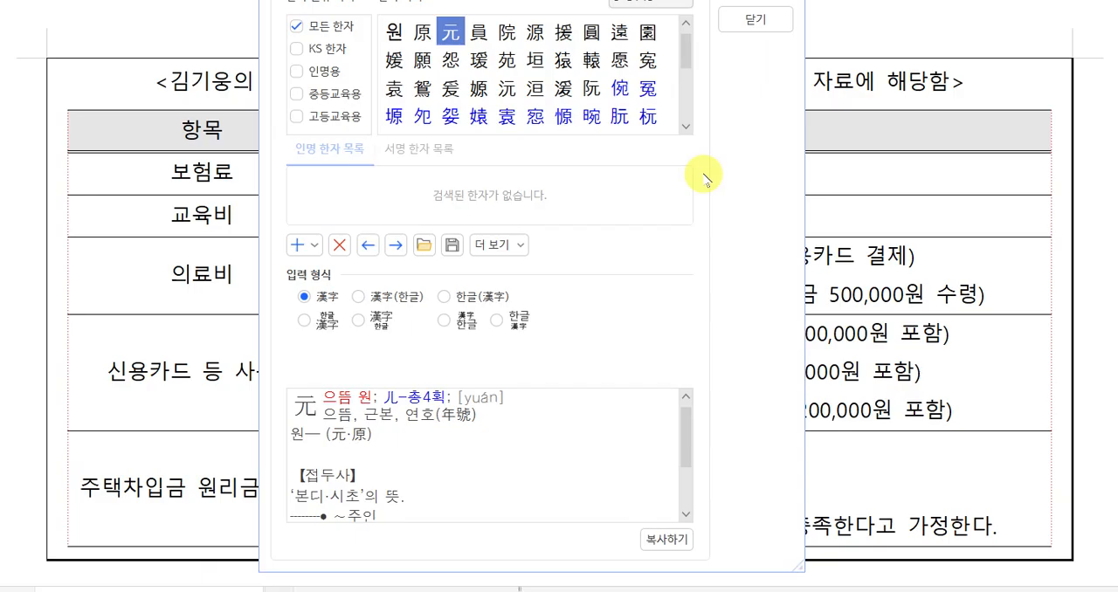
pyautogui.click(755, 19)
# In the exam document, add a red X after the 본인 저축성보험료 amount.
pyautogui.click(714, 166)
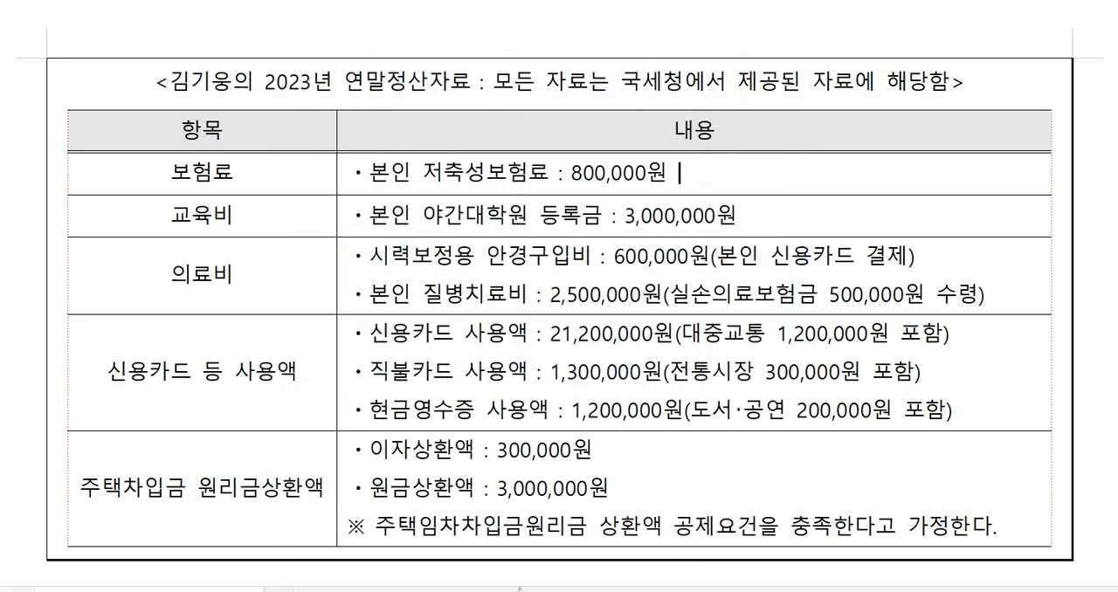
pyautogui.write('X')
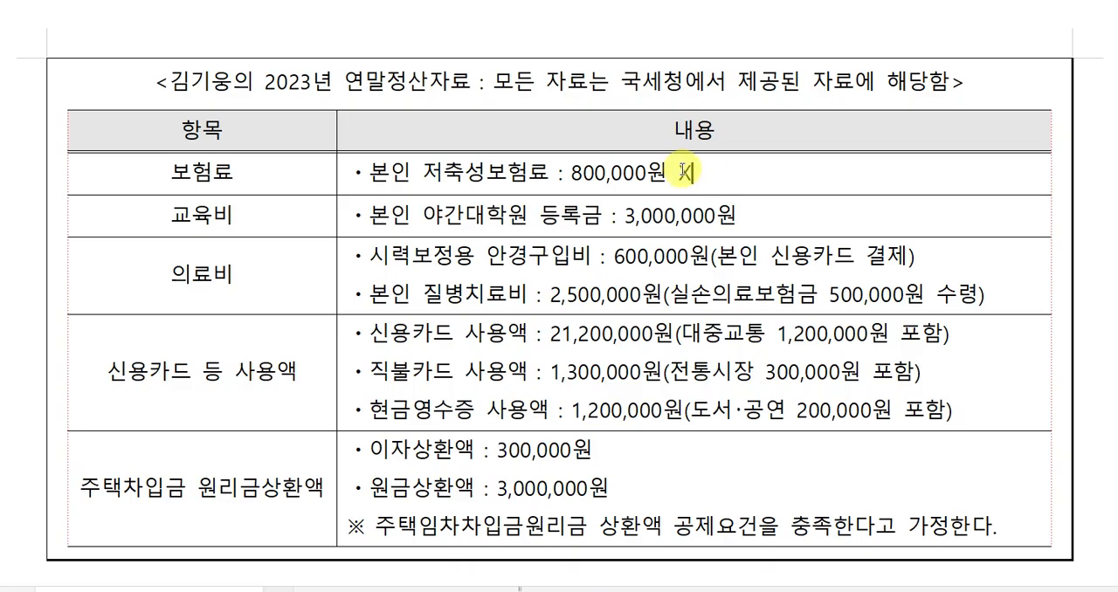
pyautogui.moveTo(698, 169); pyautogui.dragTo(676, 172)
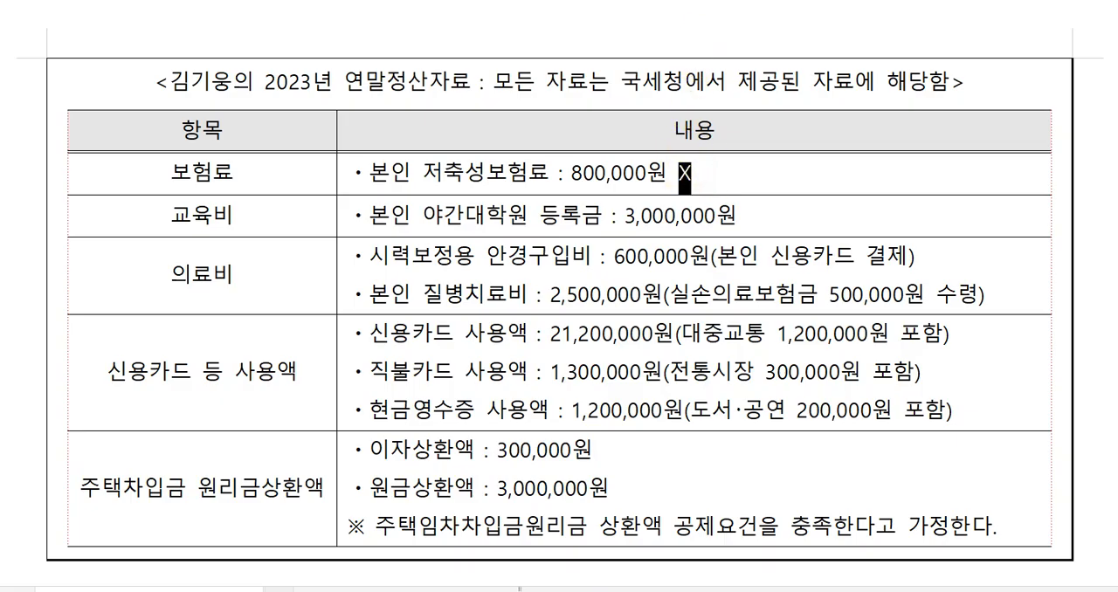
pyautogui.click(736, 2)
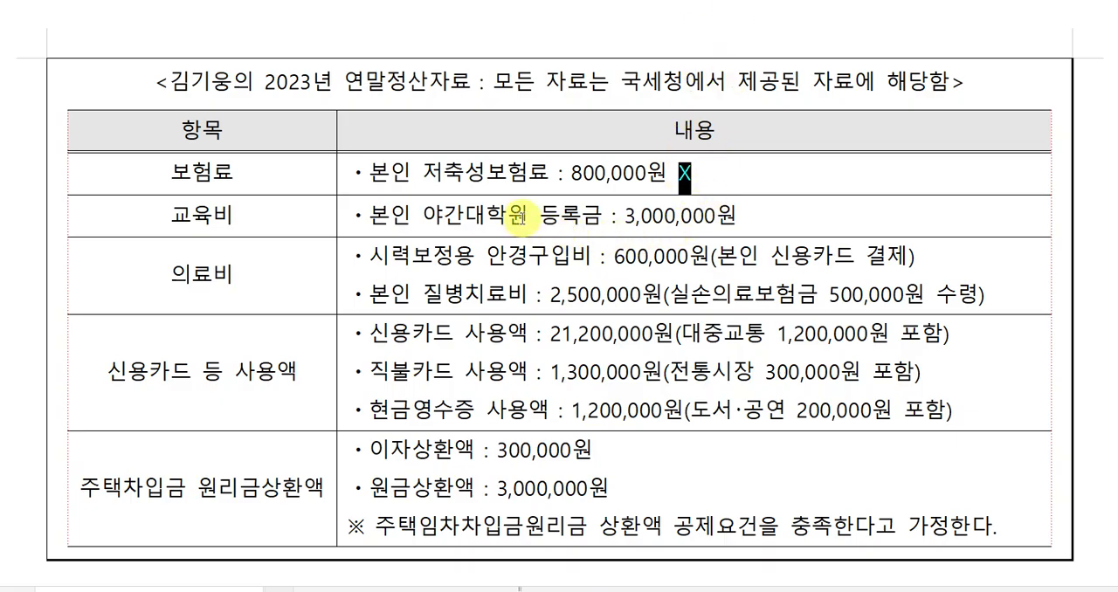
pyautogui.click(767, 213)
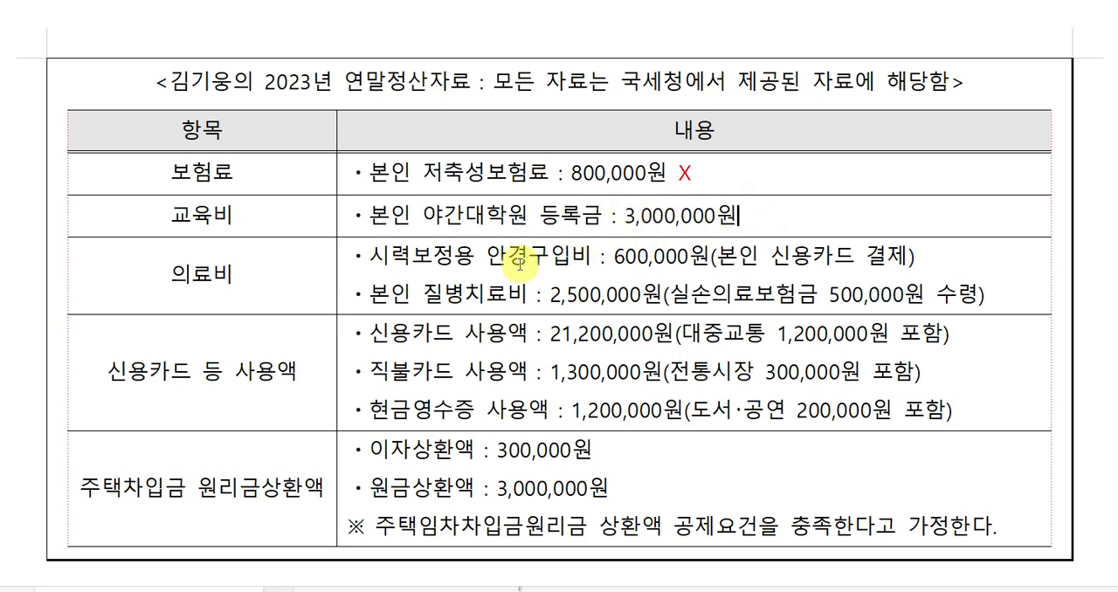
# Change the 시력보정용 안경구입비 amount in the exam document to 500,000원 and look over the remaining 연말정산자료 items.
pyautogui.click(616, 256)
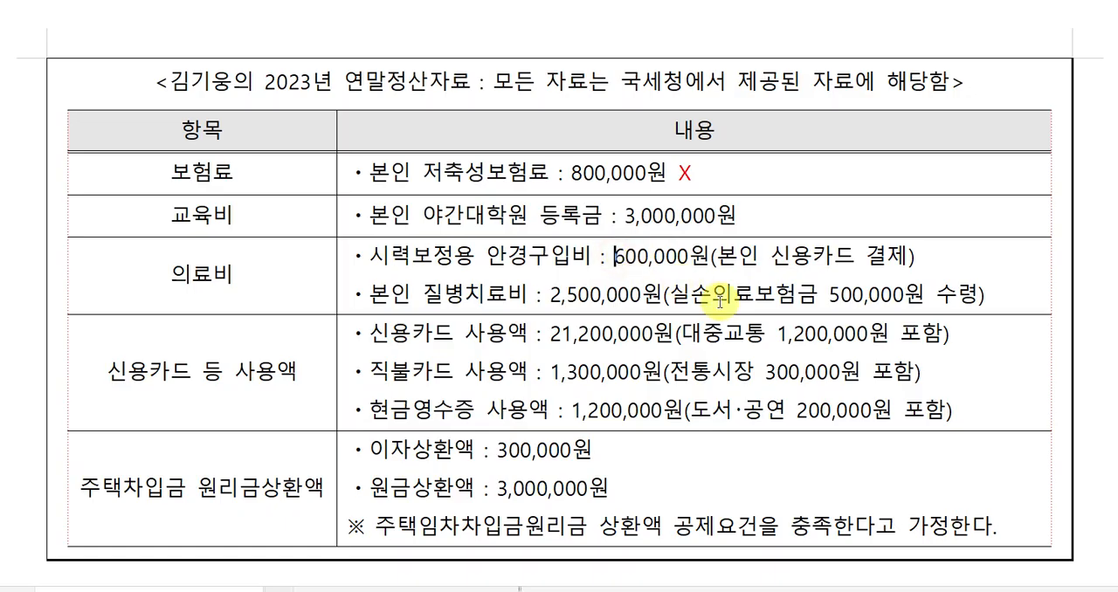
pyautogui.write('5')
pyautogui.press('Delete')
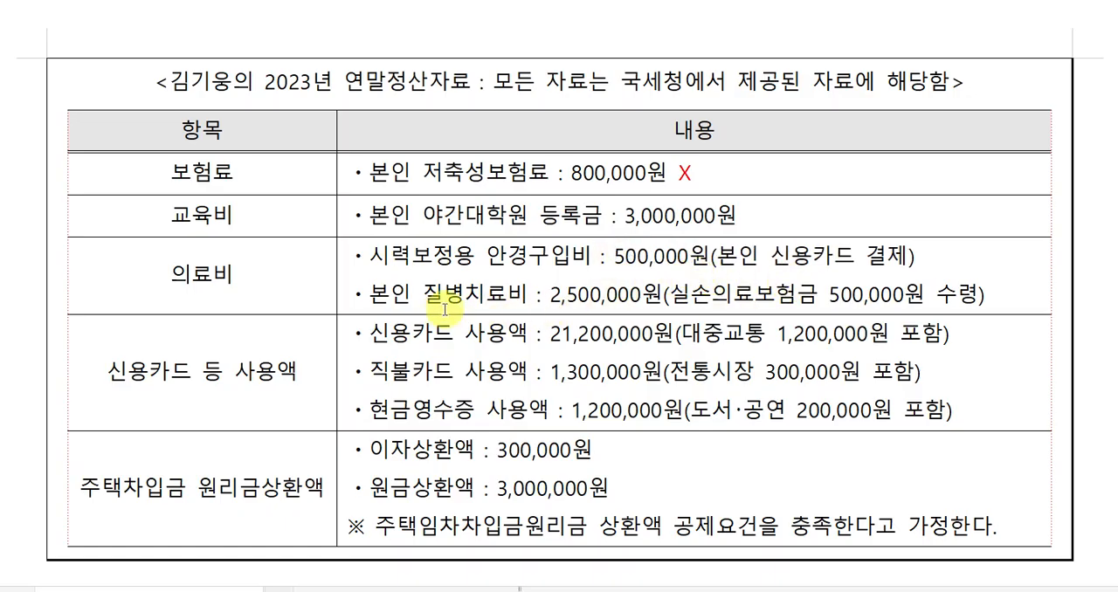
pyautogui.click(376, 299)
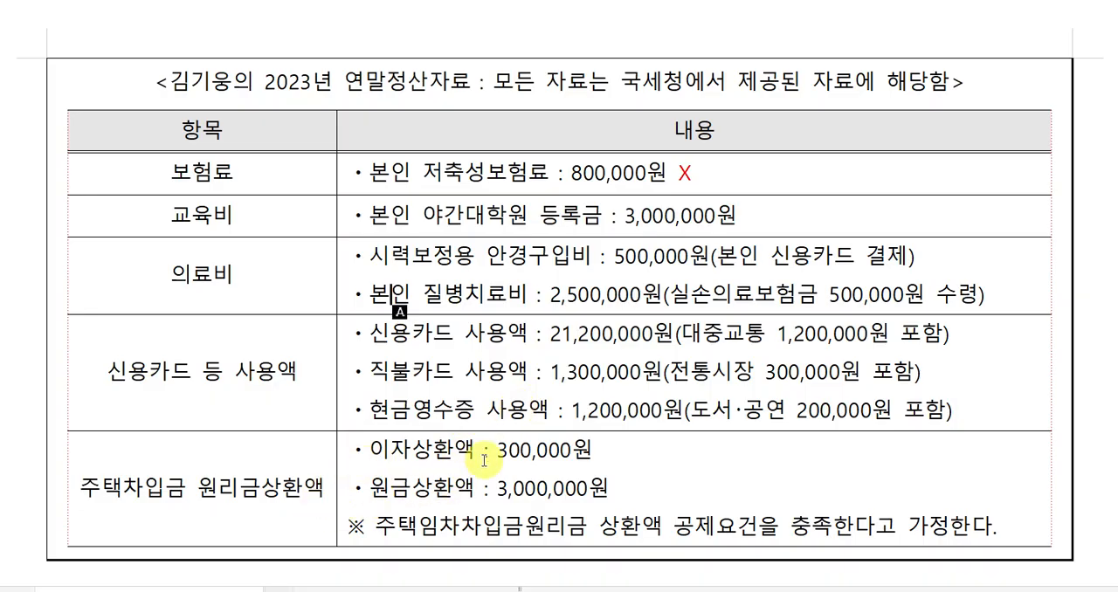
pyautogui.scroll(-2, 471, 472)
pyautogui.scroll(2, 463, 406)
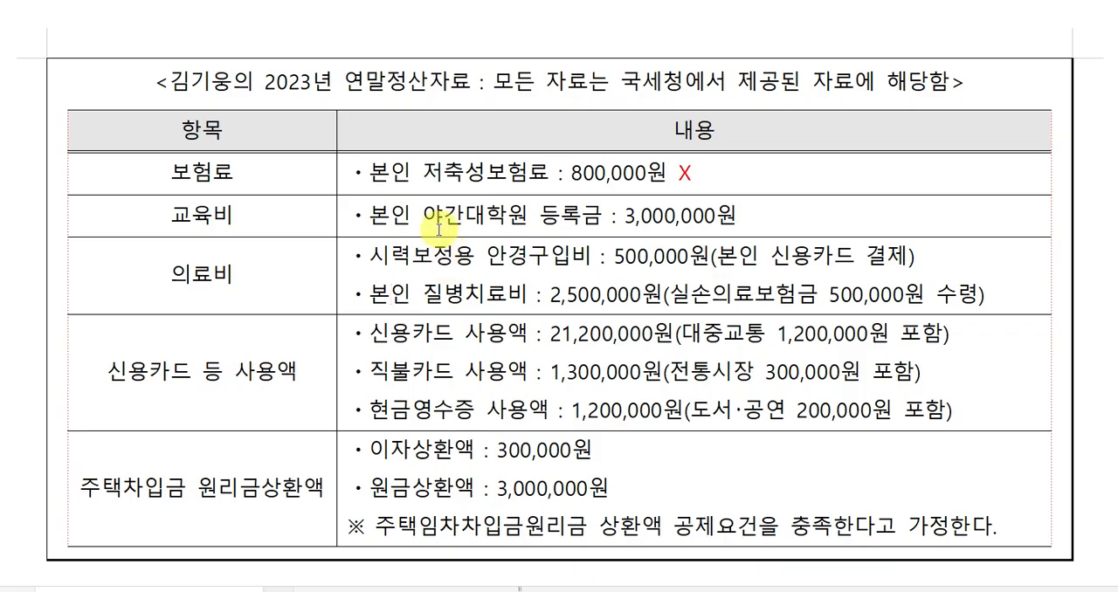
# Switch to 케이렙 and enter 3,000,000 as the employee's own 국세청 일반 교육비, classified as 4.본인.
pyautogui.click(599, 590)
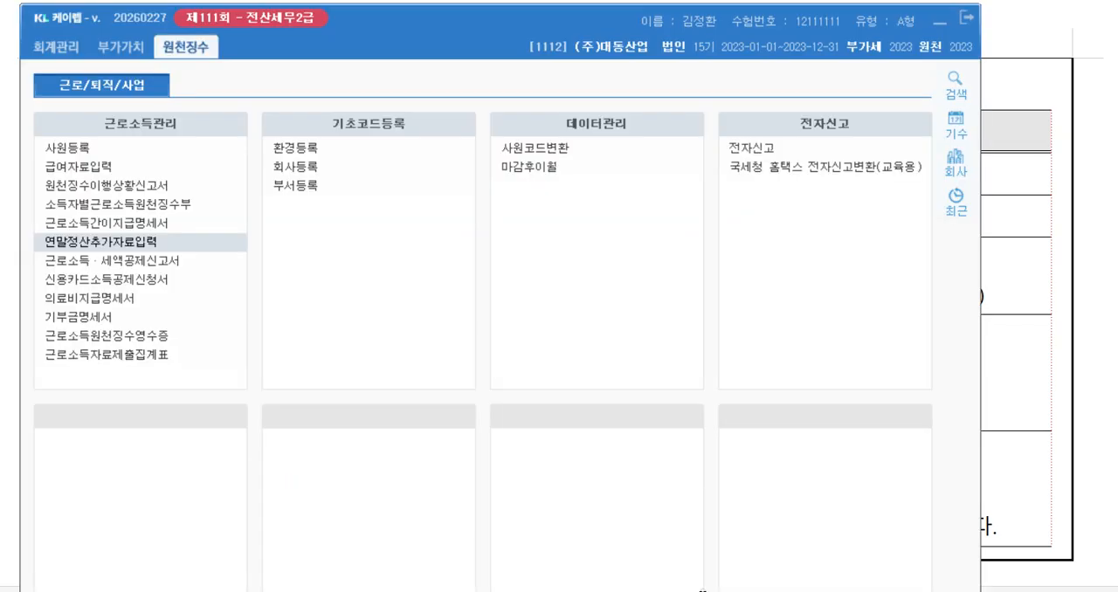
pyautogui.click(1038, 481)
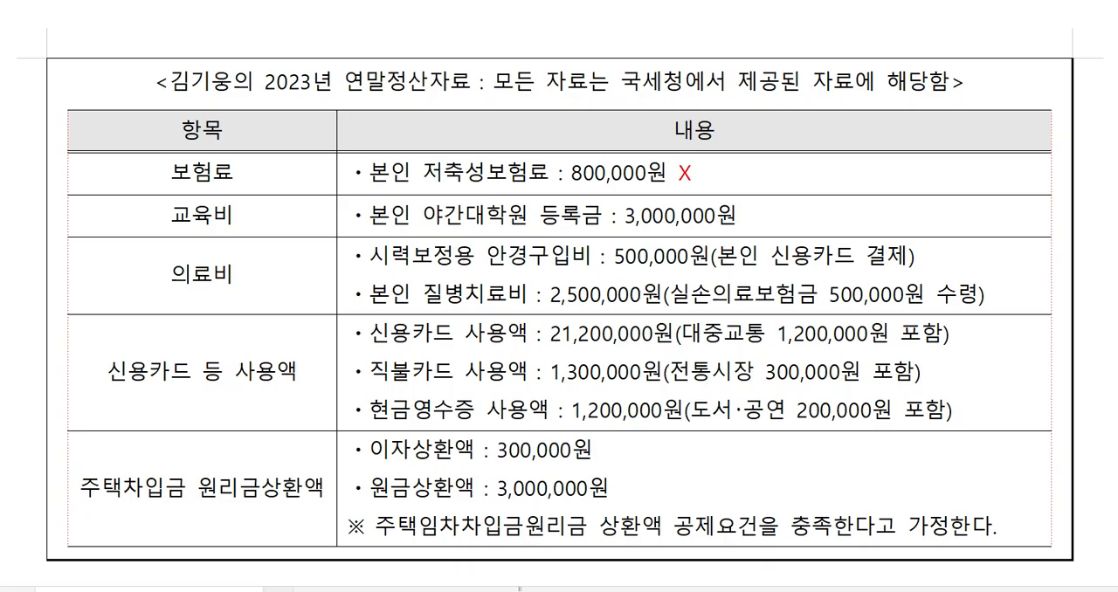
pyautogui.click(599, 590)
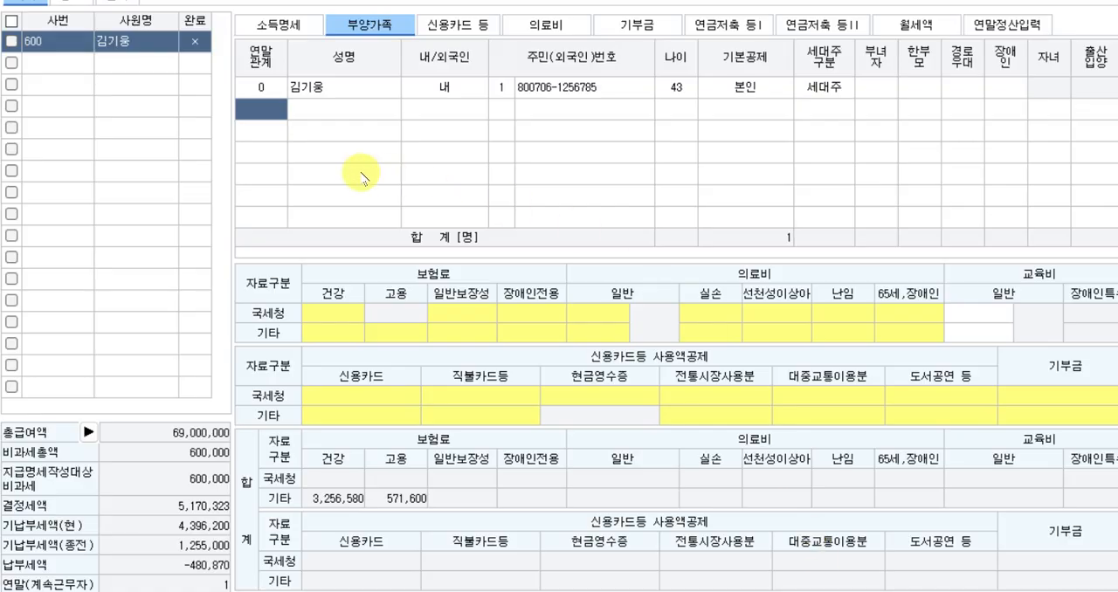
pyautogui.click(337, 89)
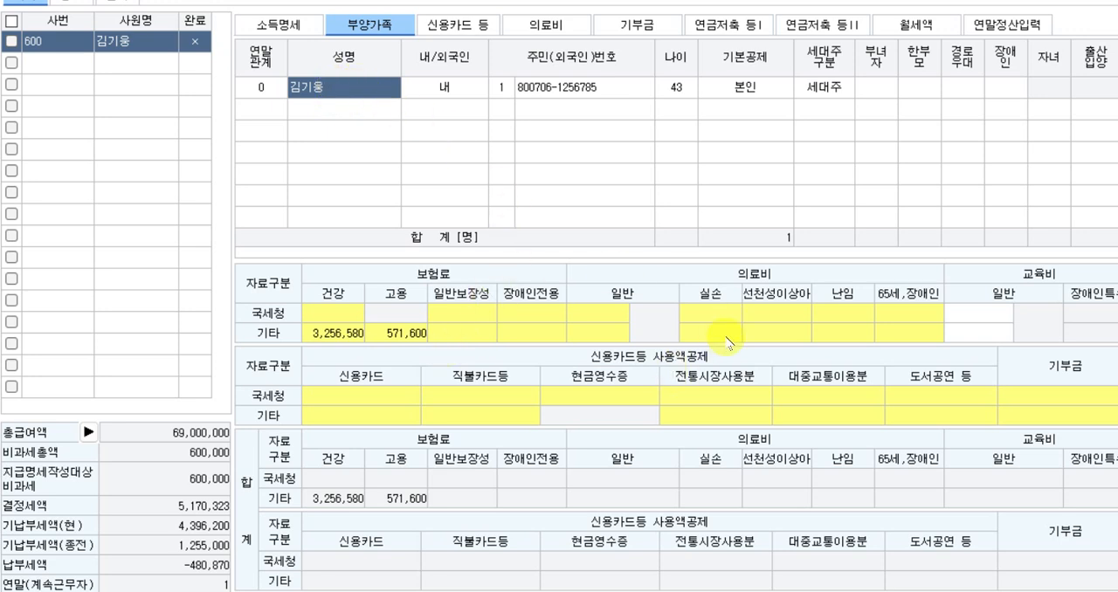
pyautogui.click(991, 314)
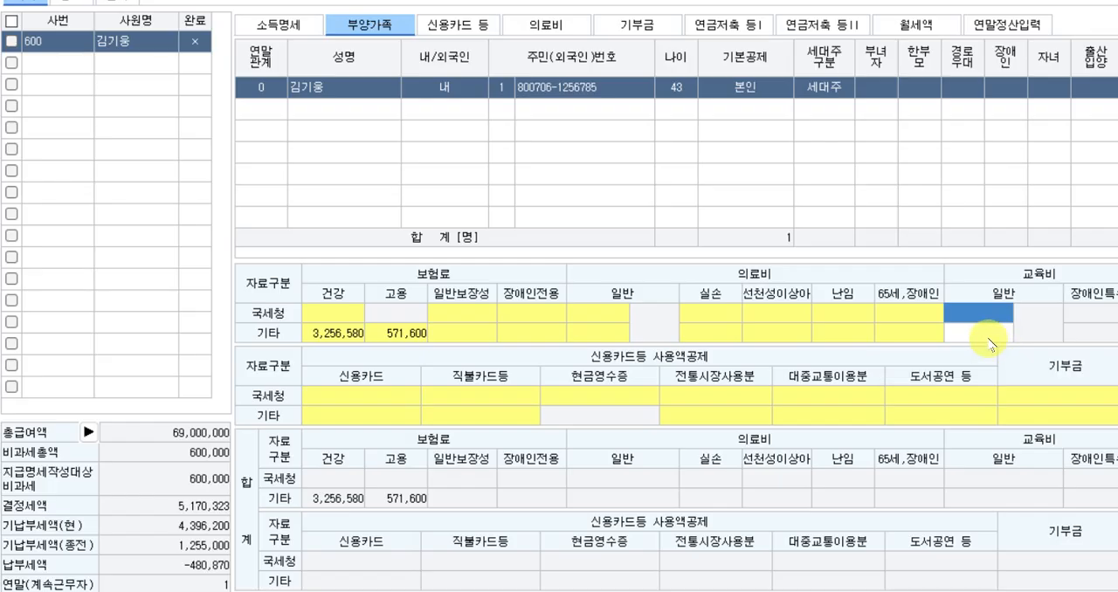
pyautogui.click(991, 319)
pyautogui.write('3,000,000')
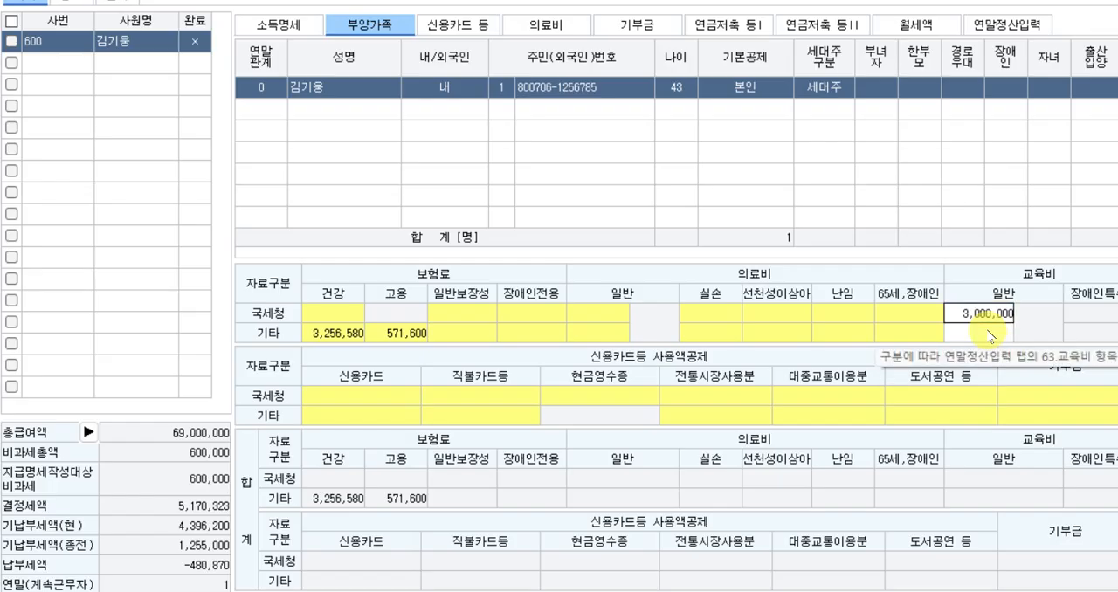
pyautogui.press('Return')
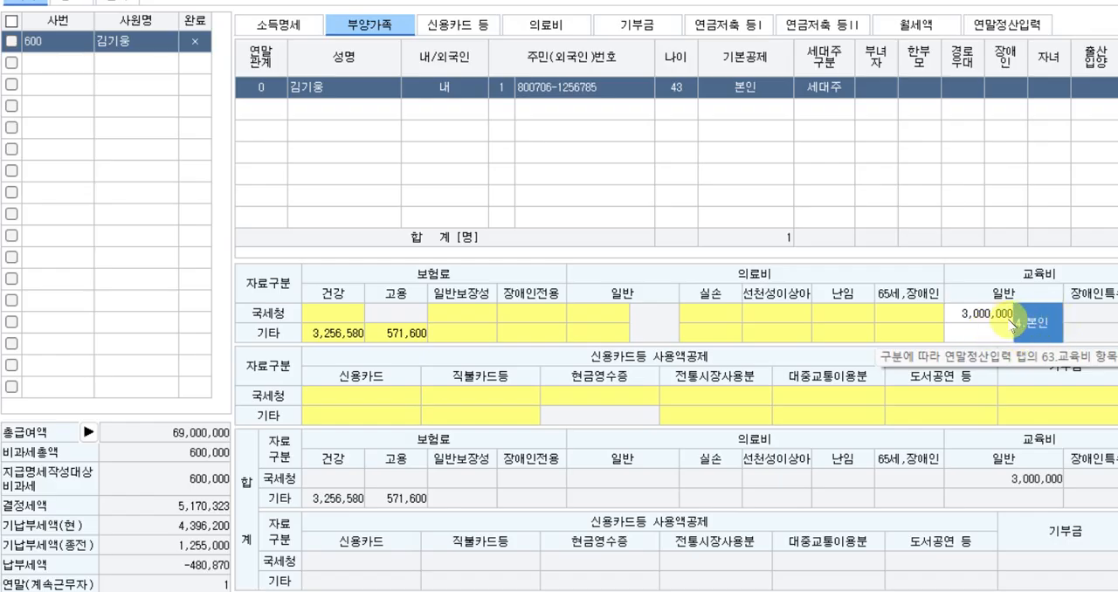
# Add the employee to the 의료비 지급명세서 with 증빙코드 1.국세청장.
pyautogui.click(545, 30)
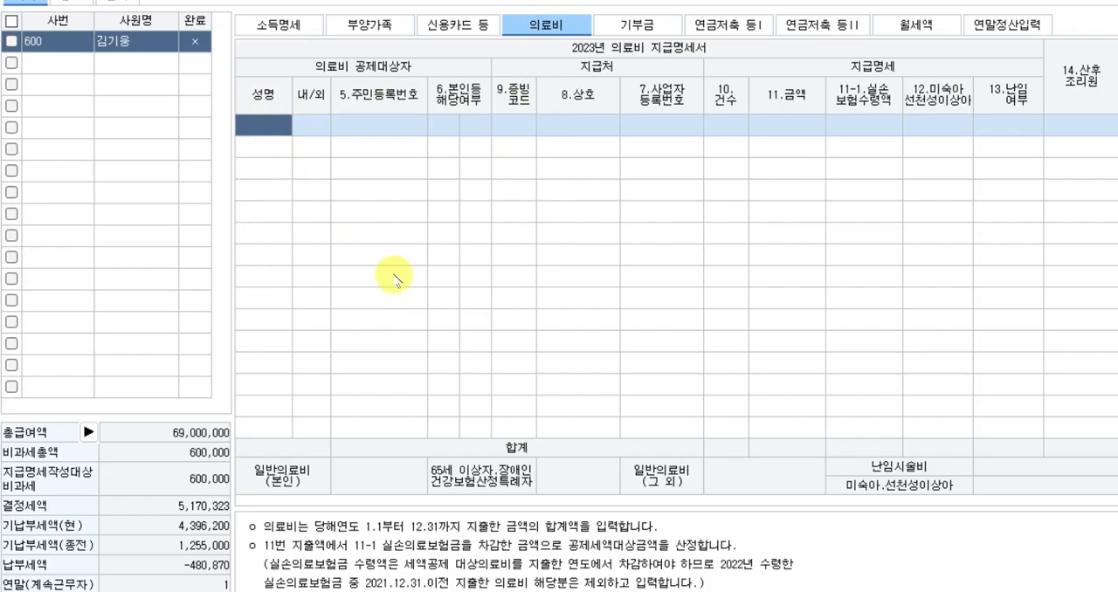
pyautogui.press('F2')
pyautogui.press('Return')
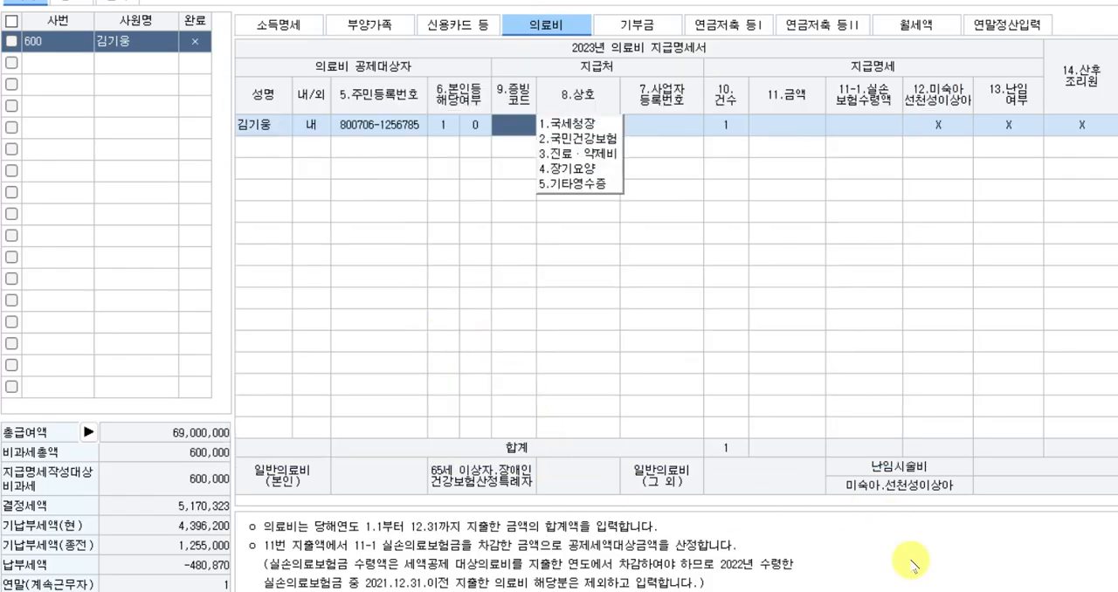
pyautogui.click(874, 590)
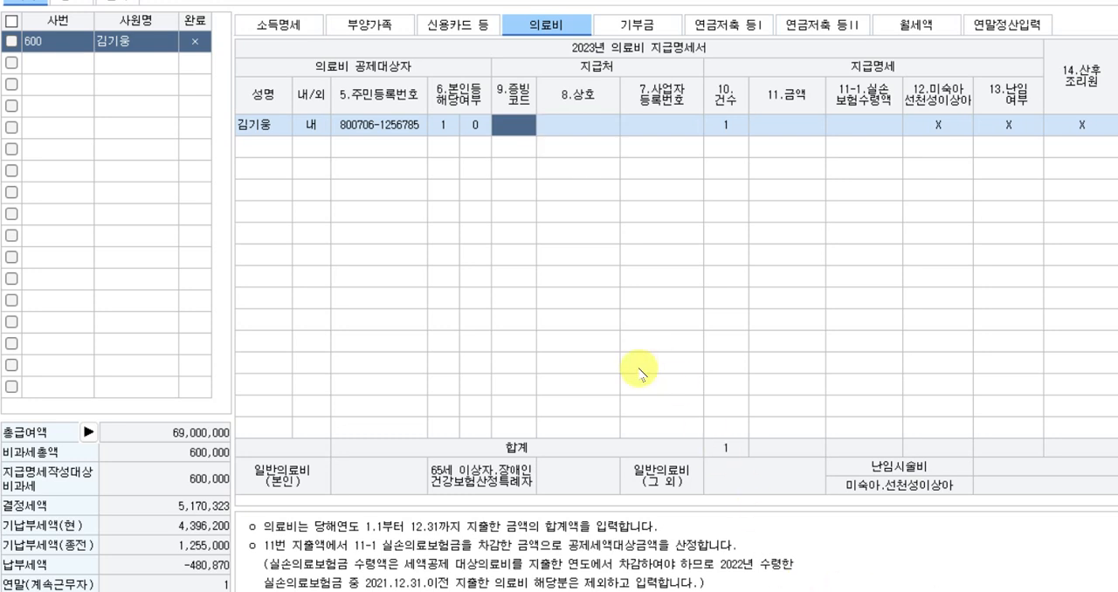
pyautogui.click(515, 131)
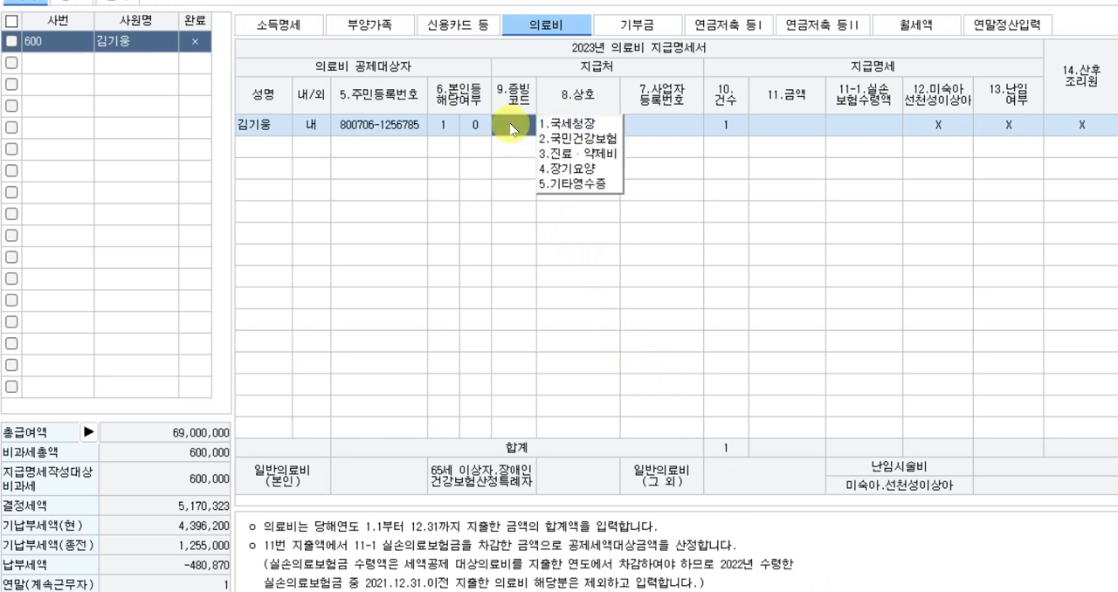
pyautogui.click(564, 124)
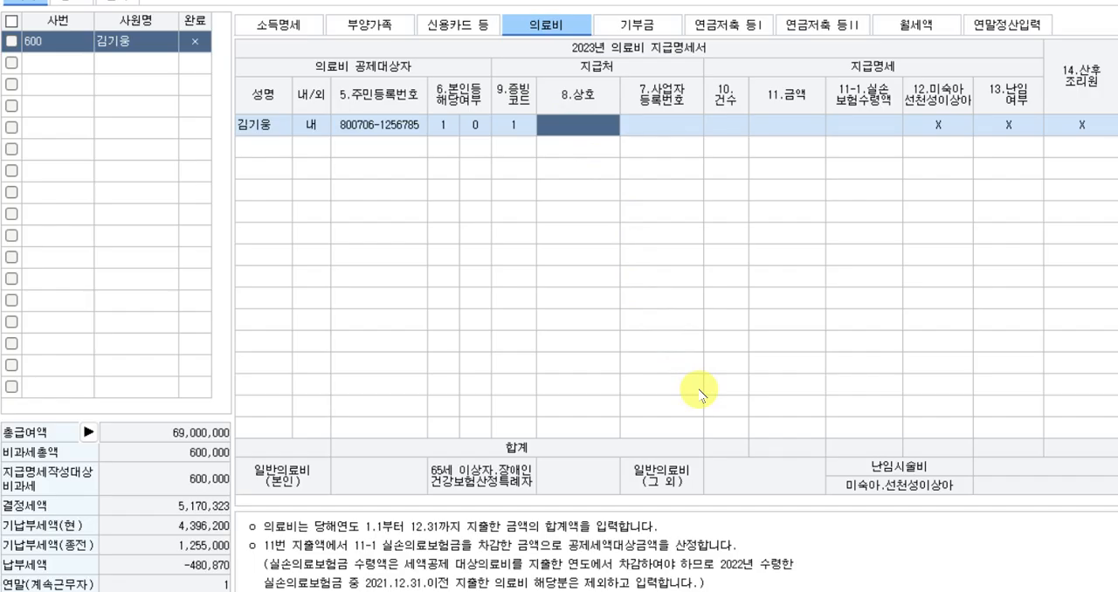
# Set the 금액 of the first 의료비 entry to 500,000, leaving 상호 and 사업자등록번호 blank.
pyautogui.press('Return')
pyautogui.press('Return')
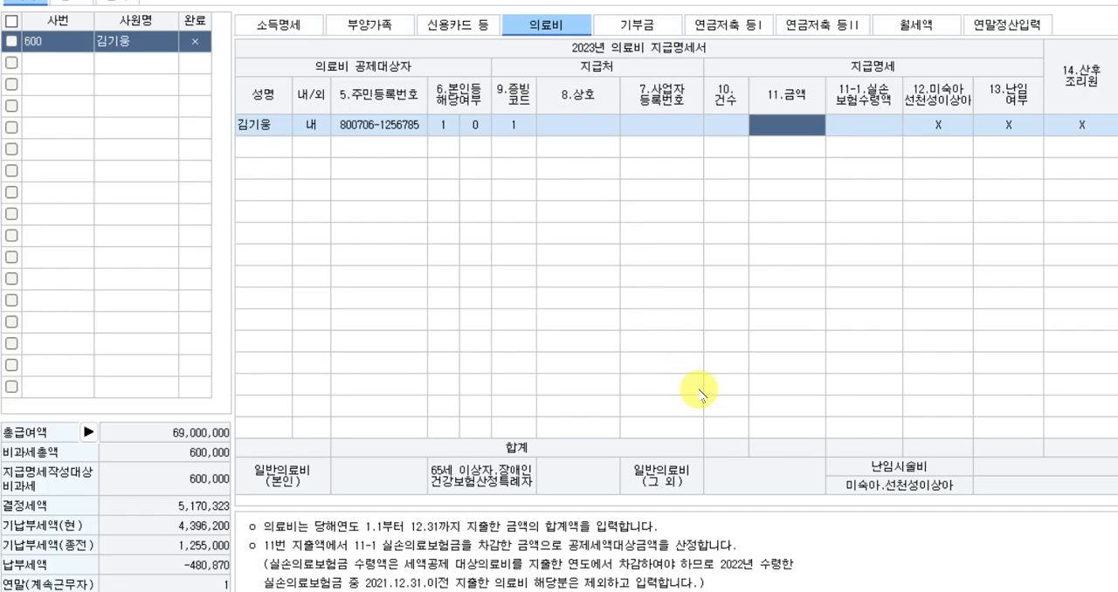
pyautogui.write('5000')
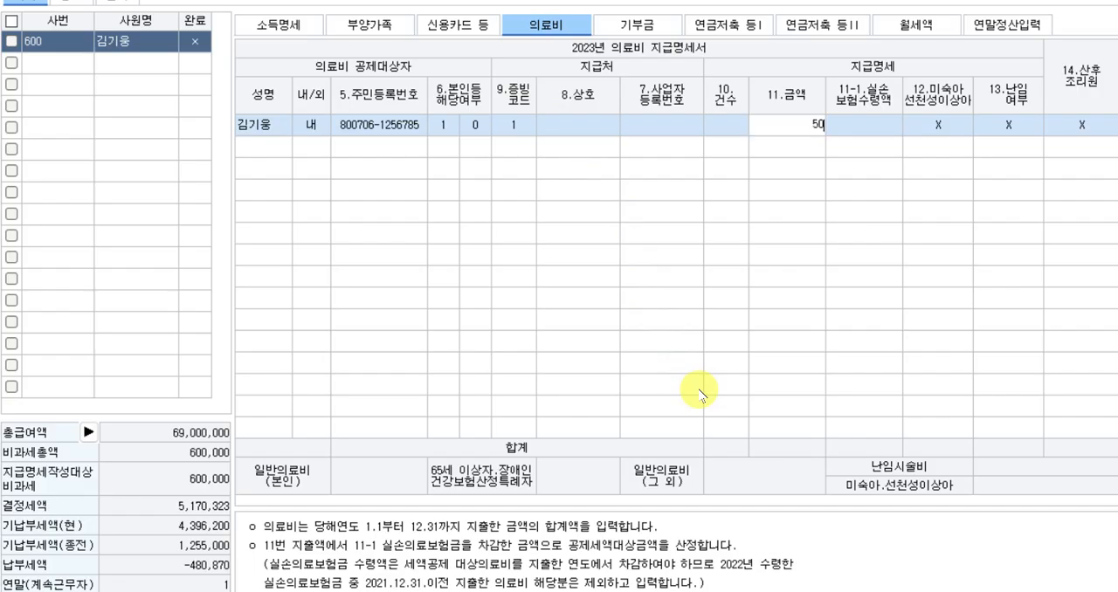
pyautogui.press('BackSpace')
pyautogui.press('BackSpace')
pyautogui.press('BackSpace')
pyautogui.press('BackSpace')
pyautogui.write('500000')
pyautogui.press('Return')
pyautogui.press('Return')
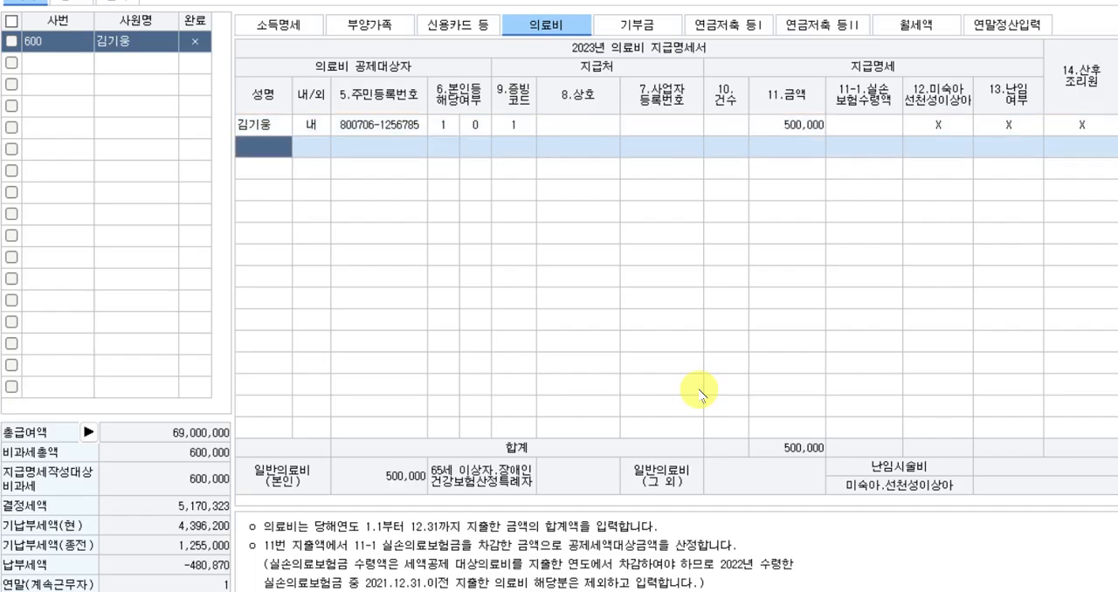
# Add a second 의료비 entry for the employee with 증빙코드 1.국세청장 and 금액 2,500,000.
pyautogui.press('F2')
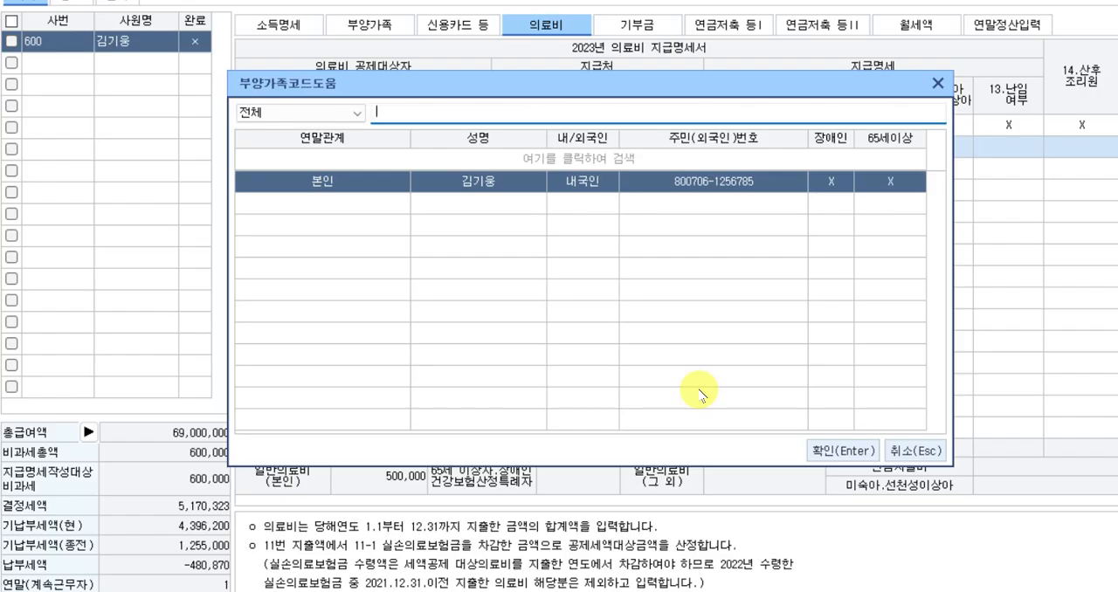
pyautogui.press('Return')
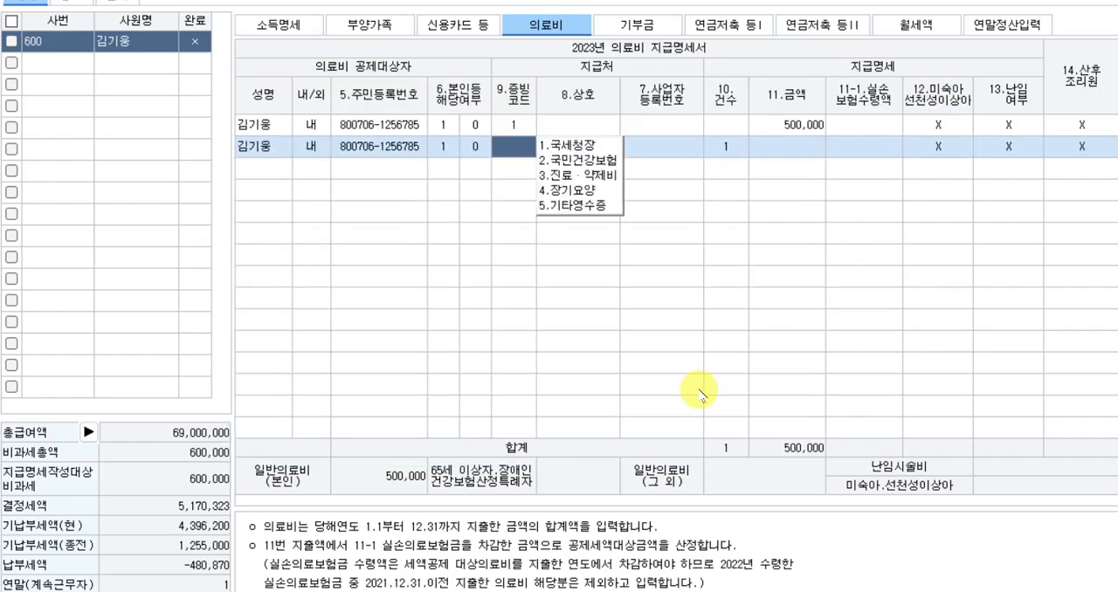
pyautogui.write('1')
pyautogui.press('Return')
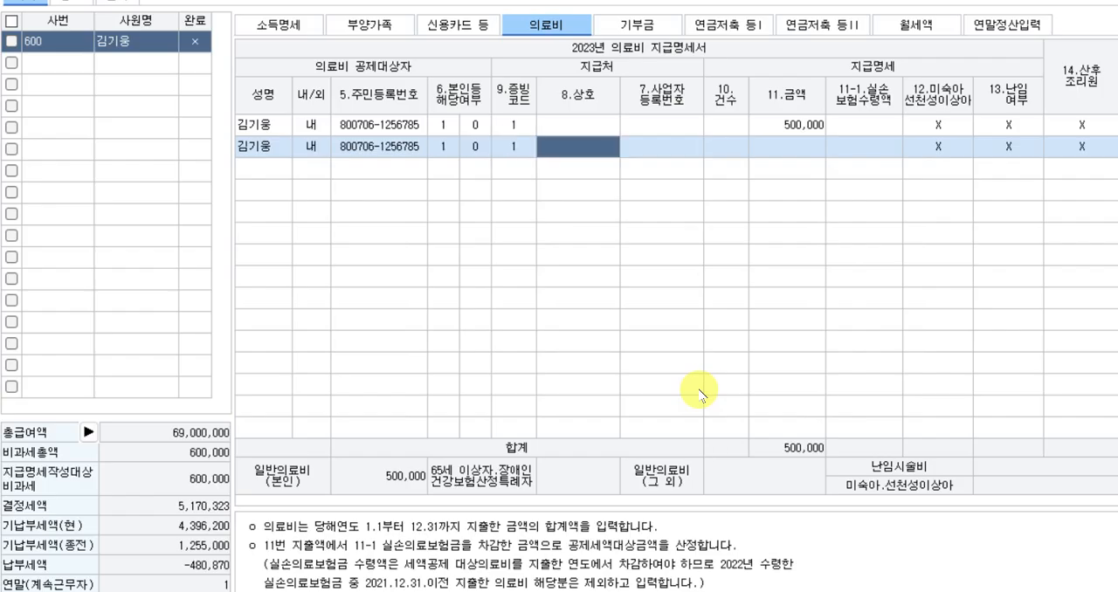
pyautogui.press('Return')
pyautogui.press('Return')
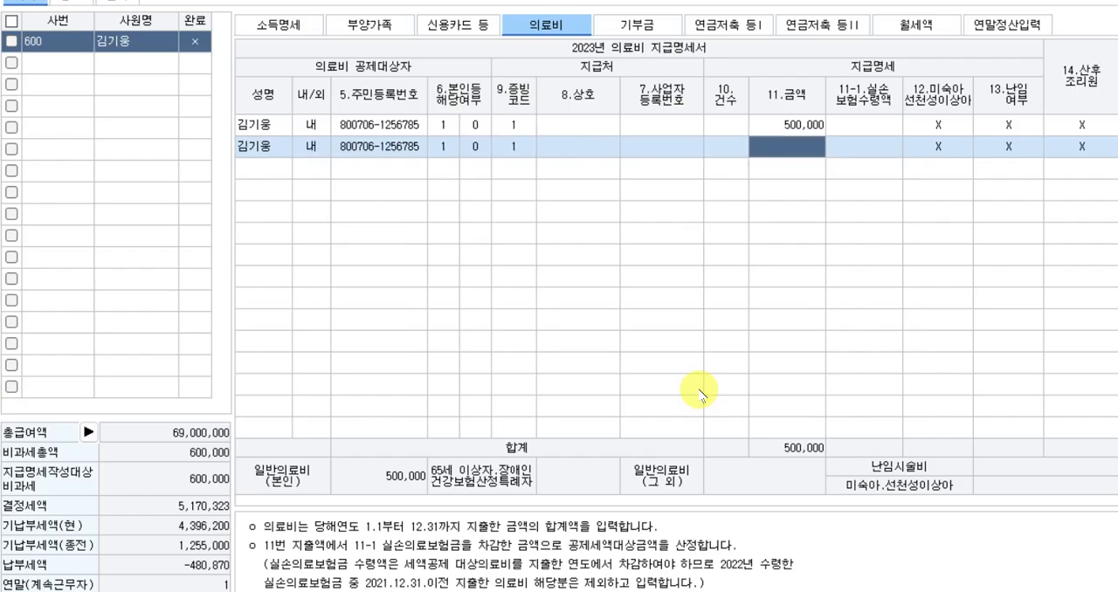
pyautogui.write('2500000')
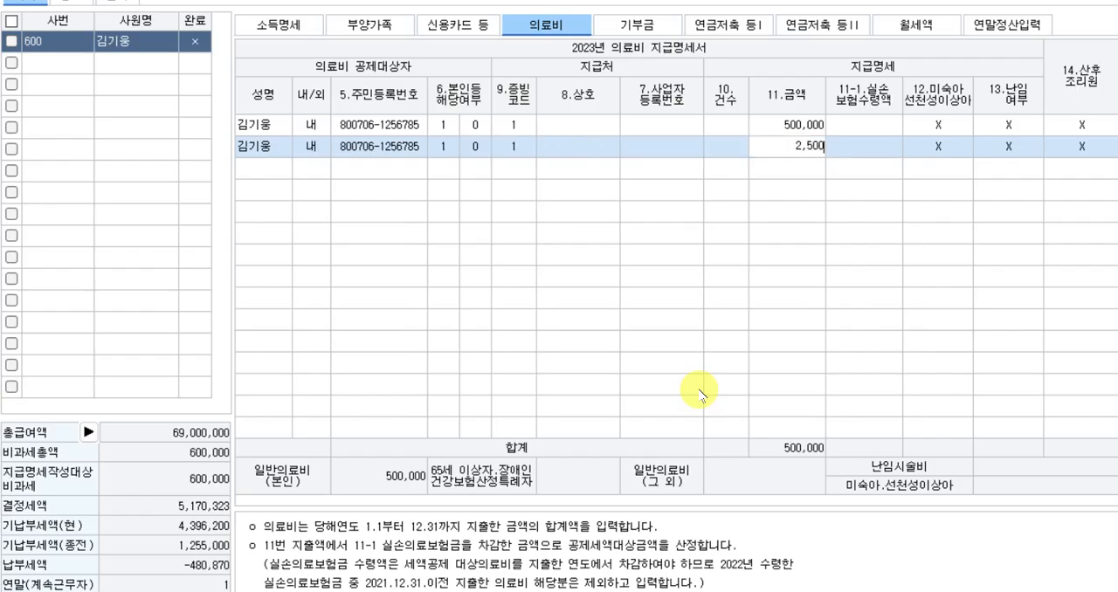
pyautogui.press('Return')
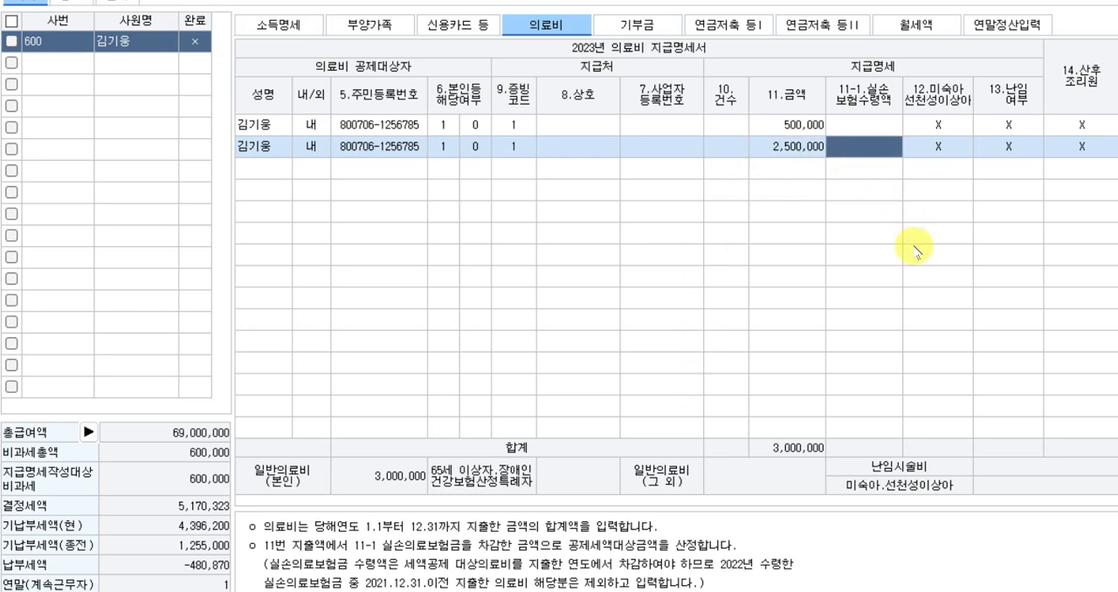
# Enter 500,000 as the 실손보험수령액 of the second 의료비 entry.
pyautogui.write('500,000')
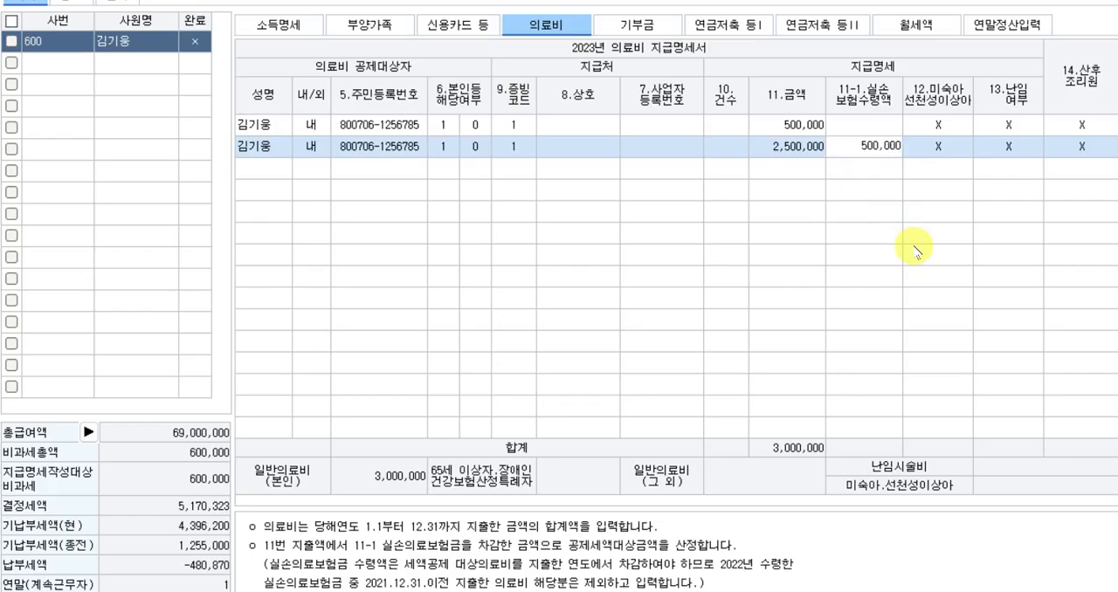
pyautogui.press('Return')
pyautogui.press('Return')
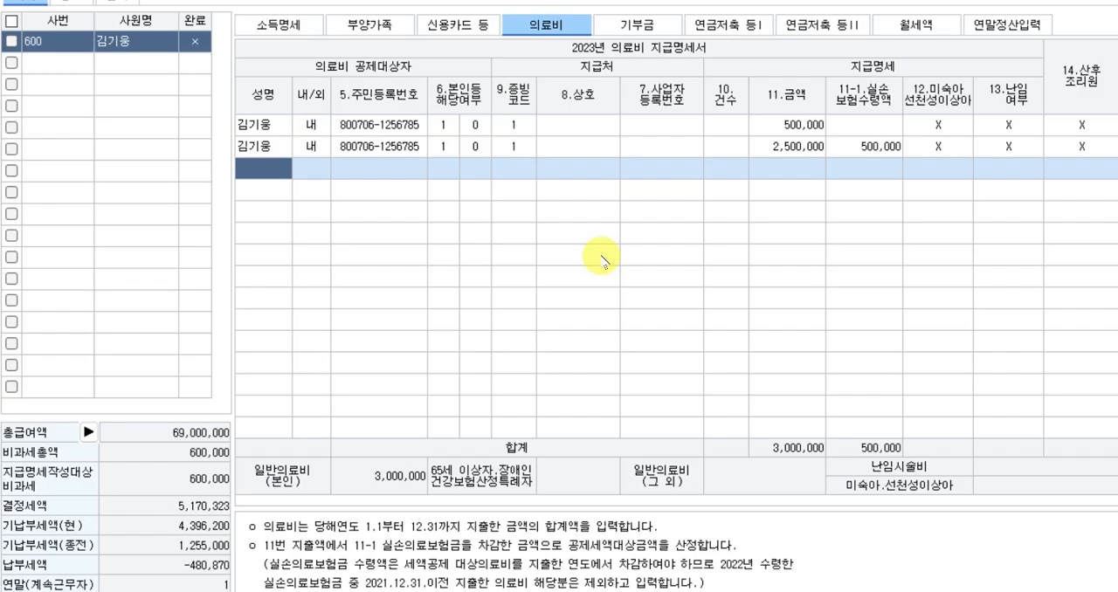
# In the 신용카드 등 data, enter 1,200,000 as the employee's 국세청 대중교통 amount.
pyautogui.click(450, 25)
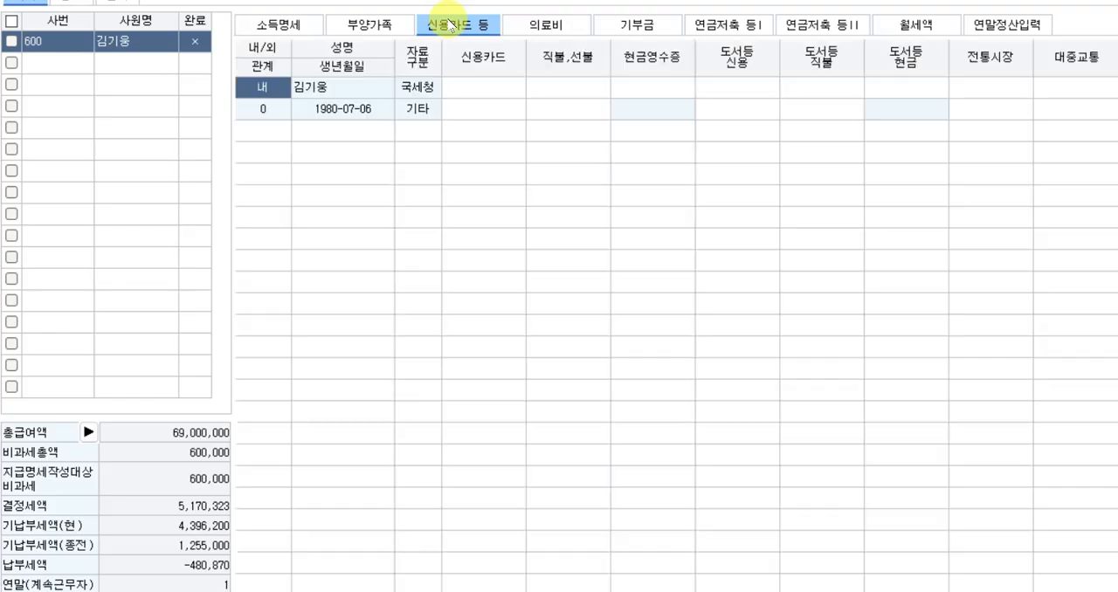
pyautogui.click(483, 88)
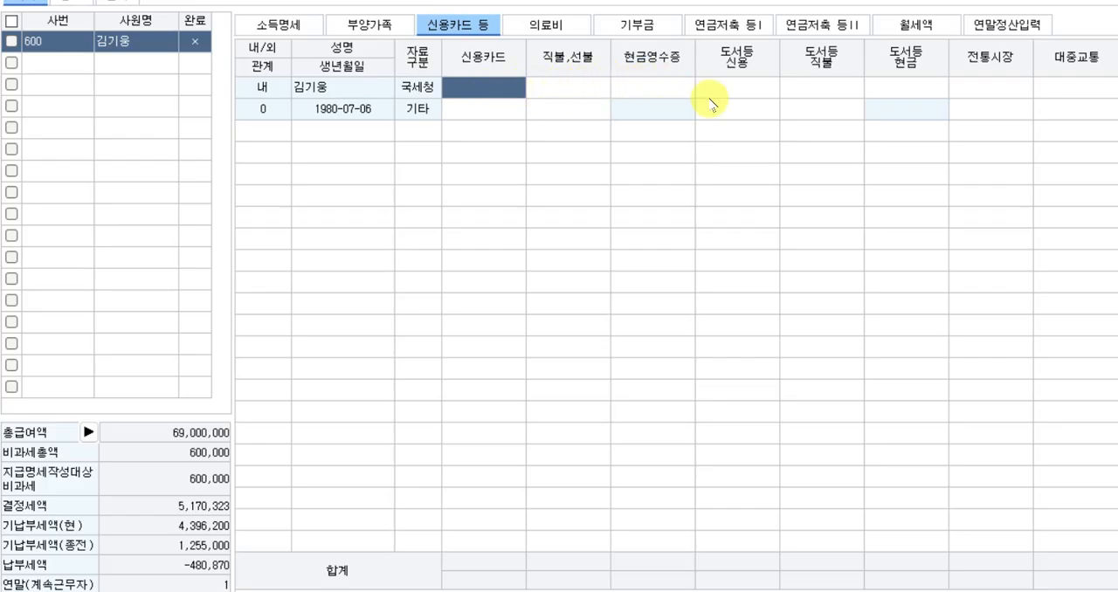
pyautogui.click(1057, 86)
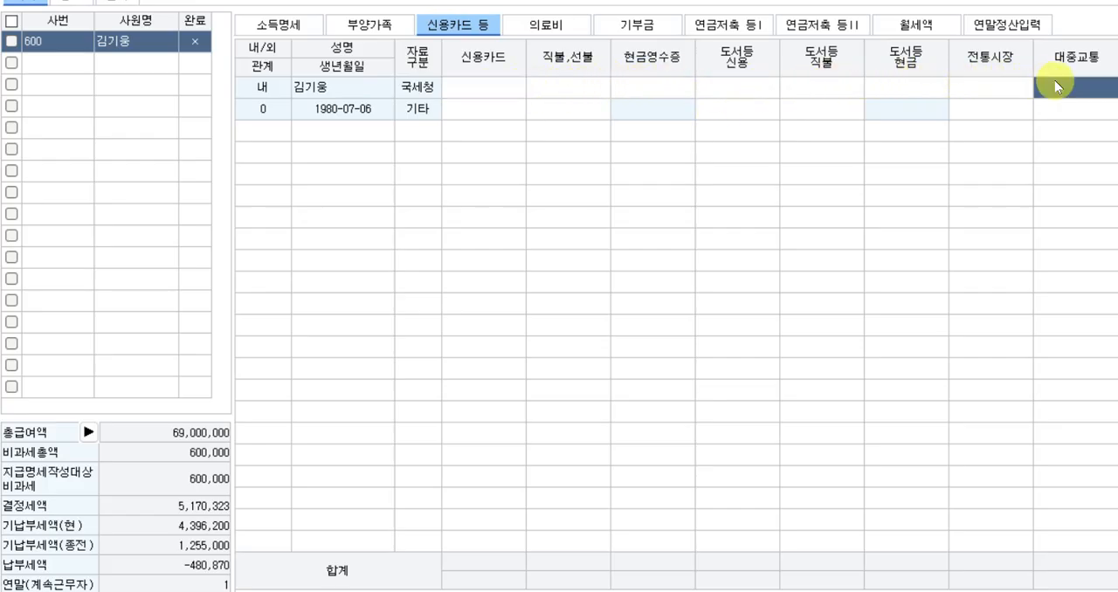
pyautogui.write('1,2')
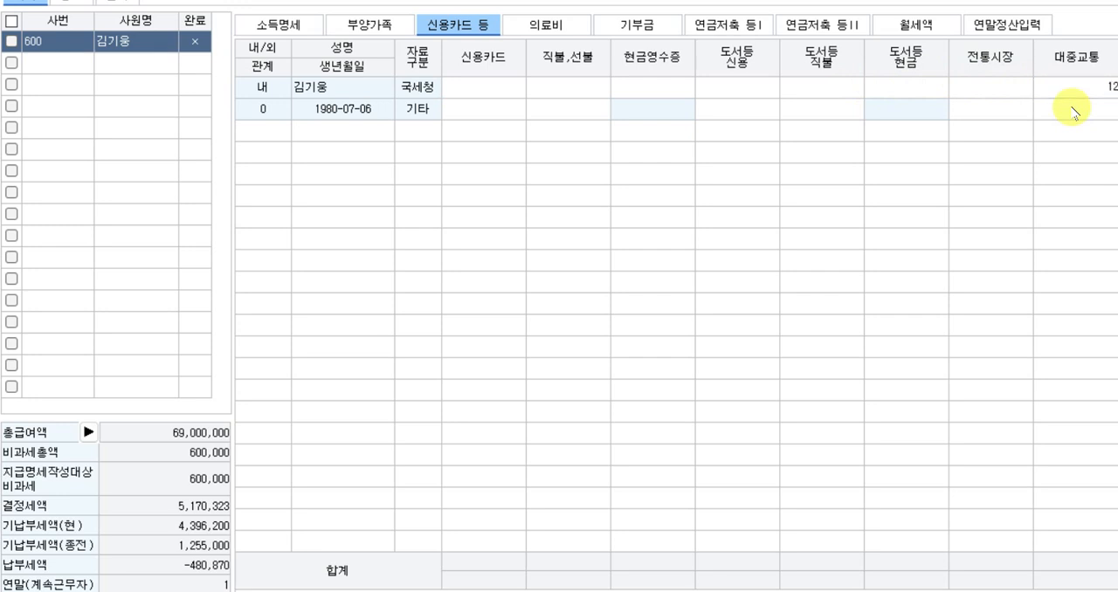
pyautogui.write('00,000')
pyautogui.press('Return')
# Enter 20,000,000 as the employee's 국세청 신용카드 amount.
pyautogui.press('Up')
pyautogui.press('Right')
pyautogui.press('Right')
pyautogui.press('Right')
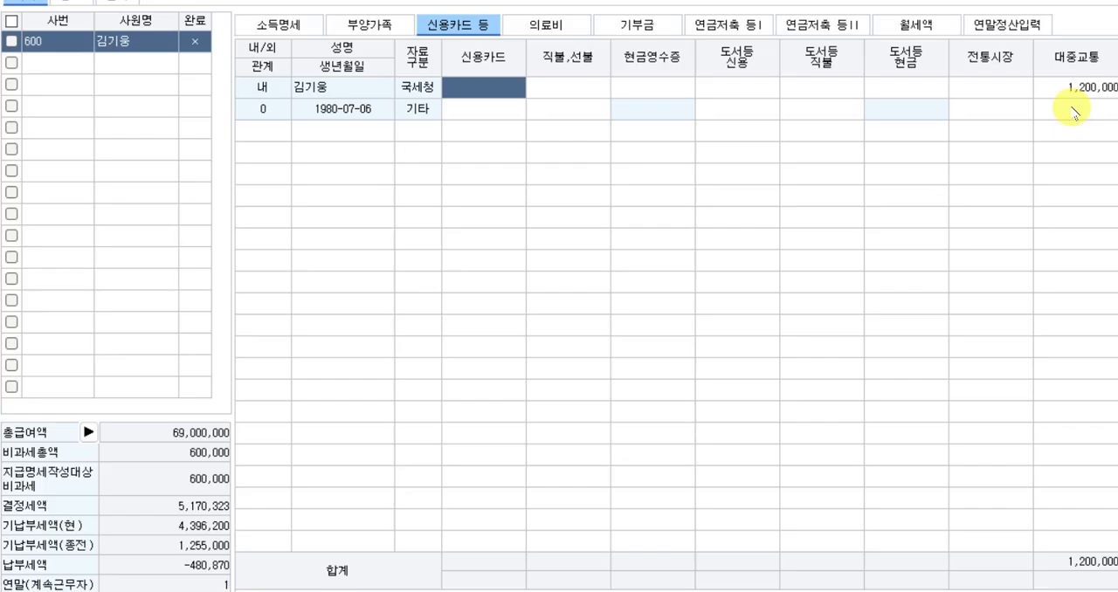
pyautogui.write('20000000')
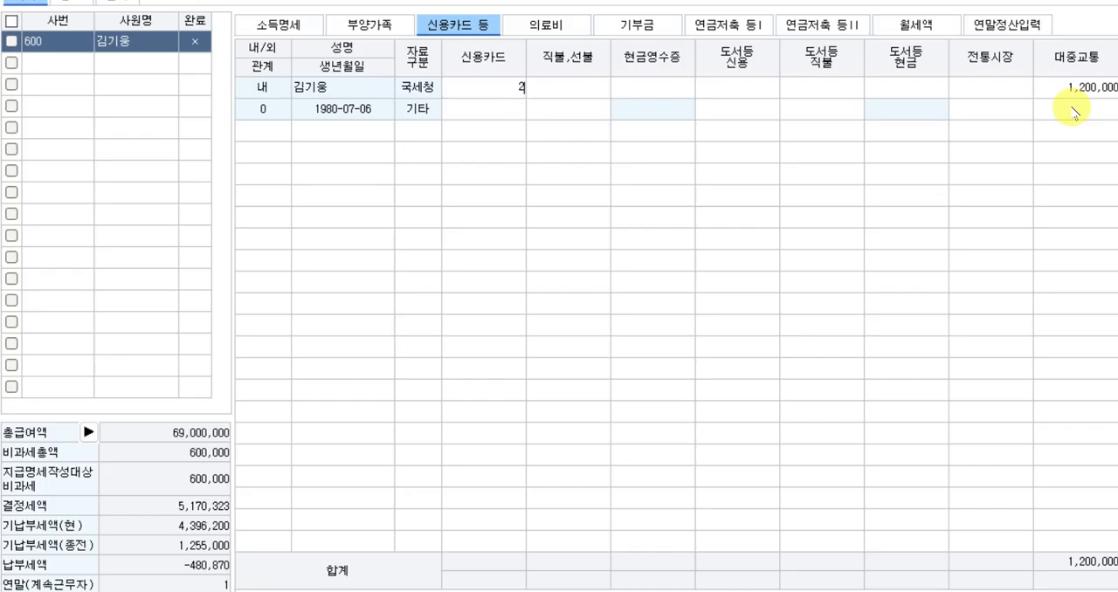
pyautogui.press('Return')
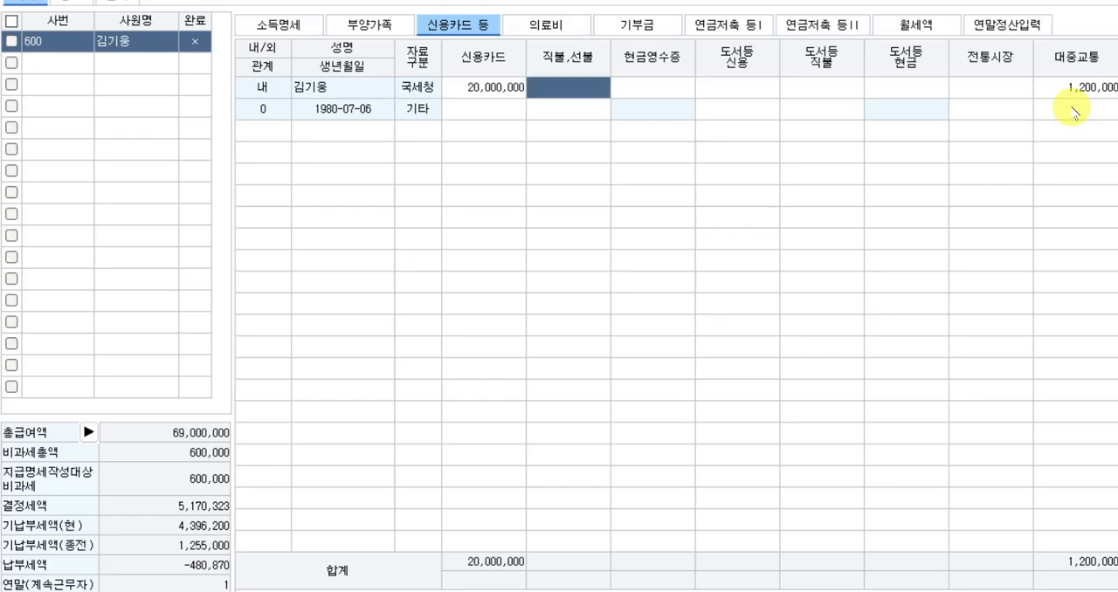
# Enter 300,000 as the employee's 국세청 전통시장 amount.
pyautogui.press('Return')
pyautogui.press('Return')
pyautogui.press('Return')
pyautogui.press('Return')
pyautogui.press('Return')
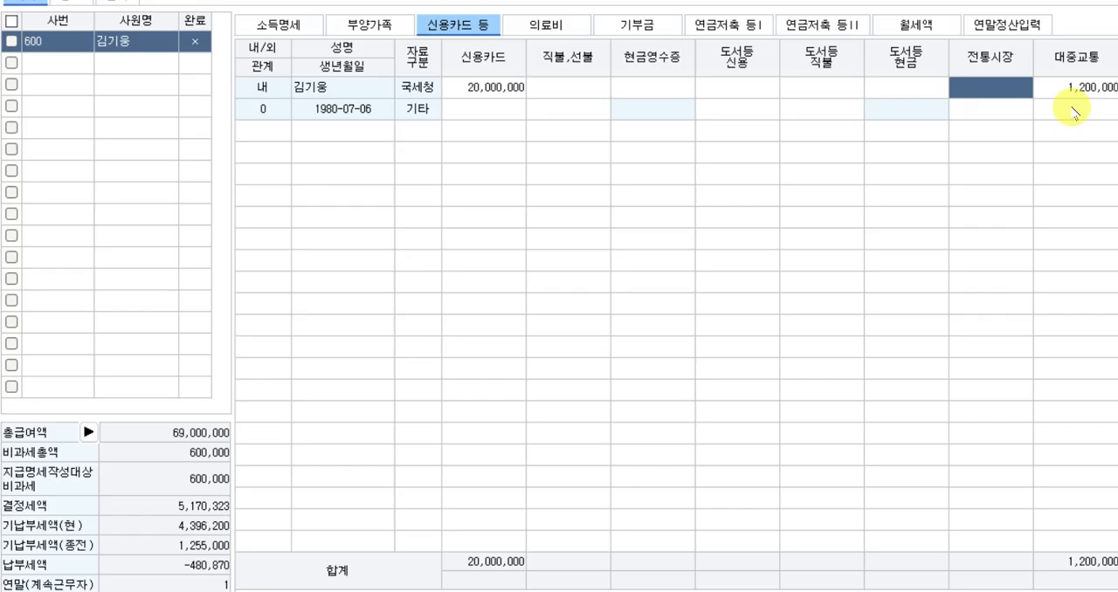
pyautogui.write('3000000')
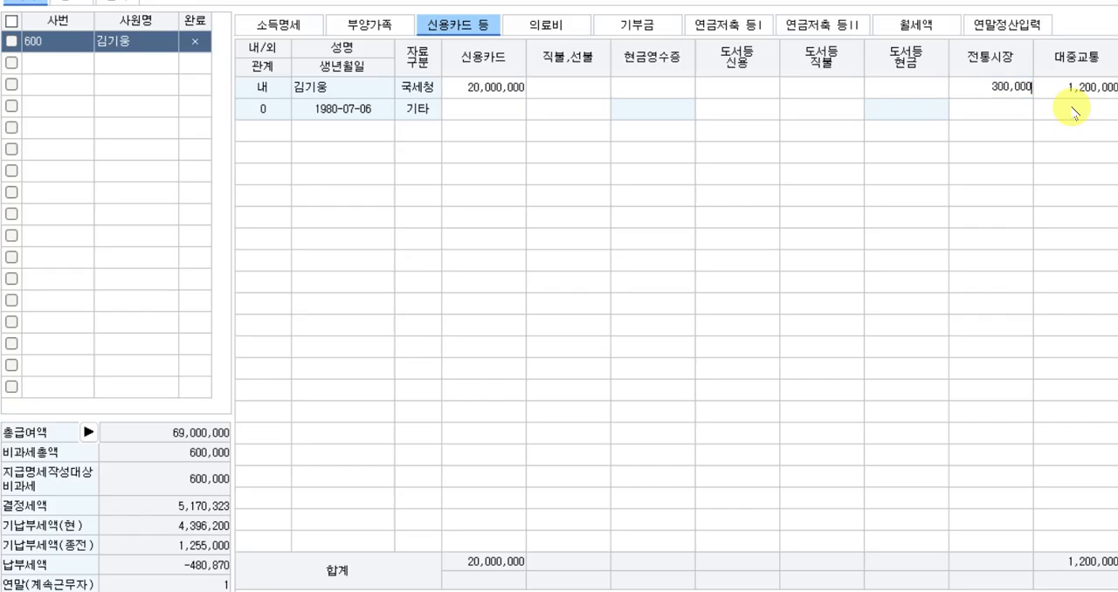
pyautogui.press('Return')
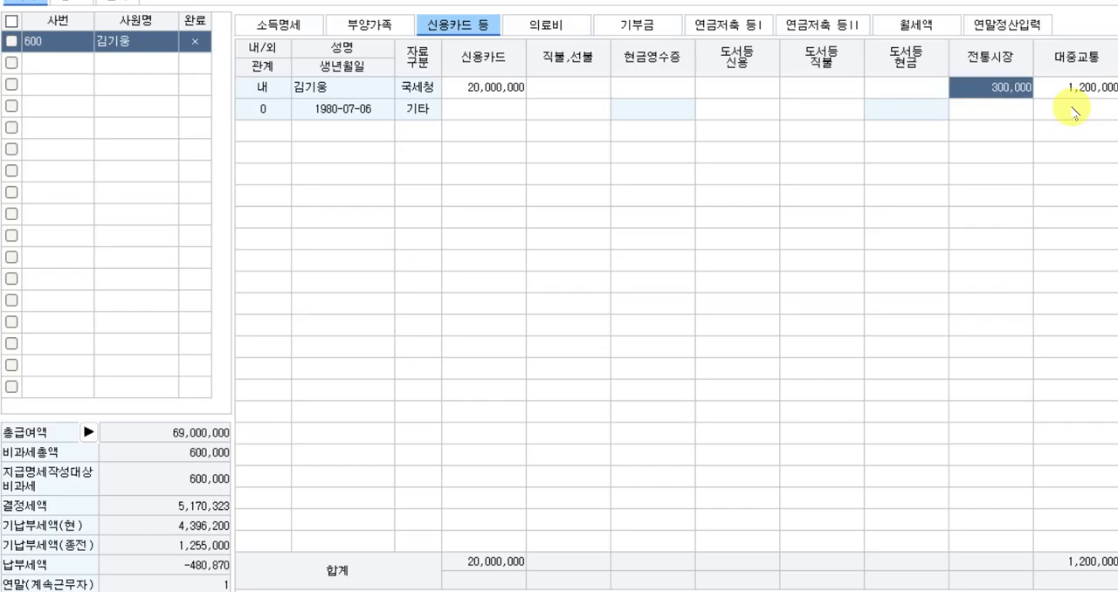
pyautogui.press('Return')
# Enter 1,000,000 as the employee's 국세청 직불,선불 card amount.
pyautogui.press('Left')
pyautogui.press('Left')
pyautogui.press('Left')
pyautogui.press('Left')
pyautogui.press('Left')
pyautogui.press('Left')
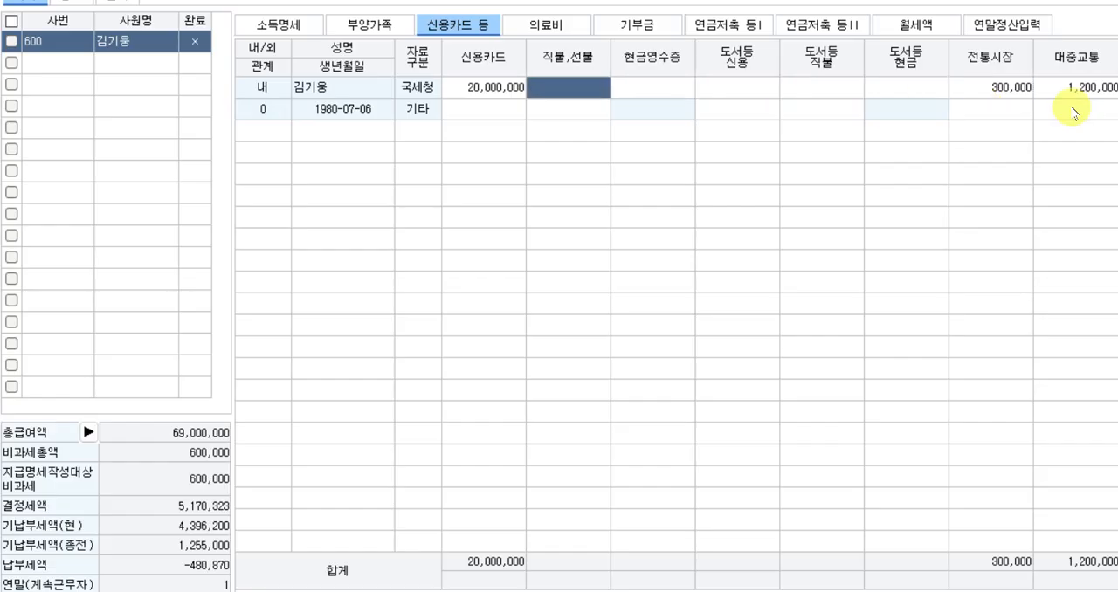
pyautogui.write('1000000')
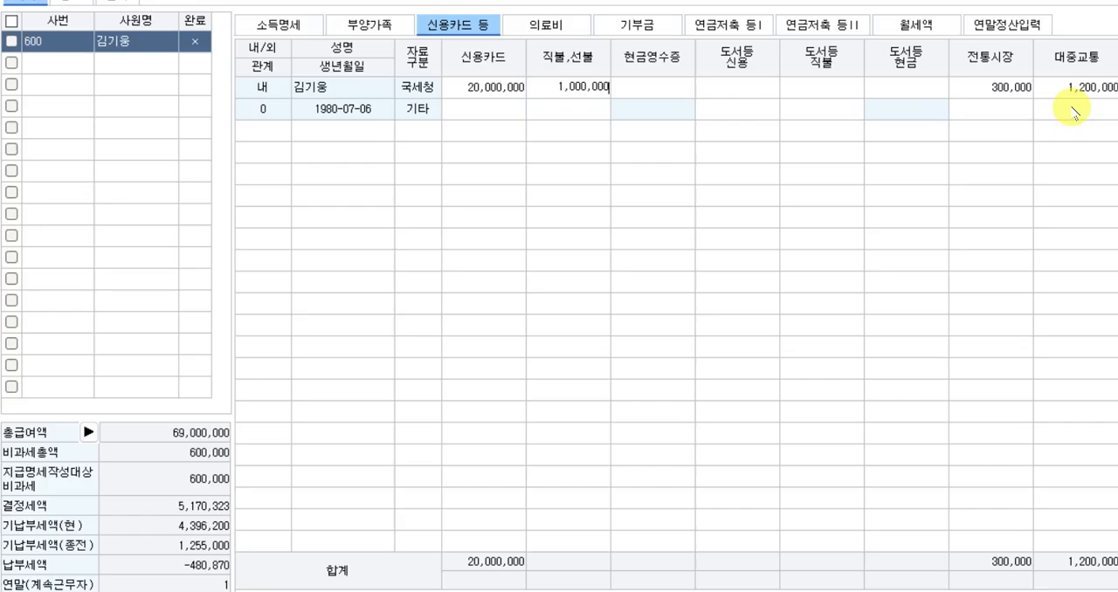
pyautogui.press('Return')
pyautogui.press('Return')
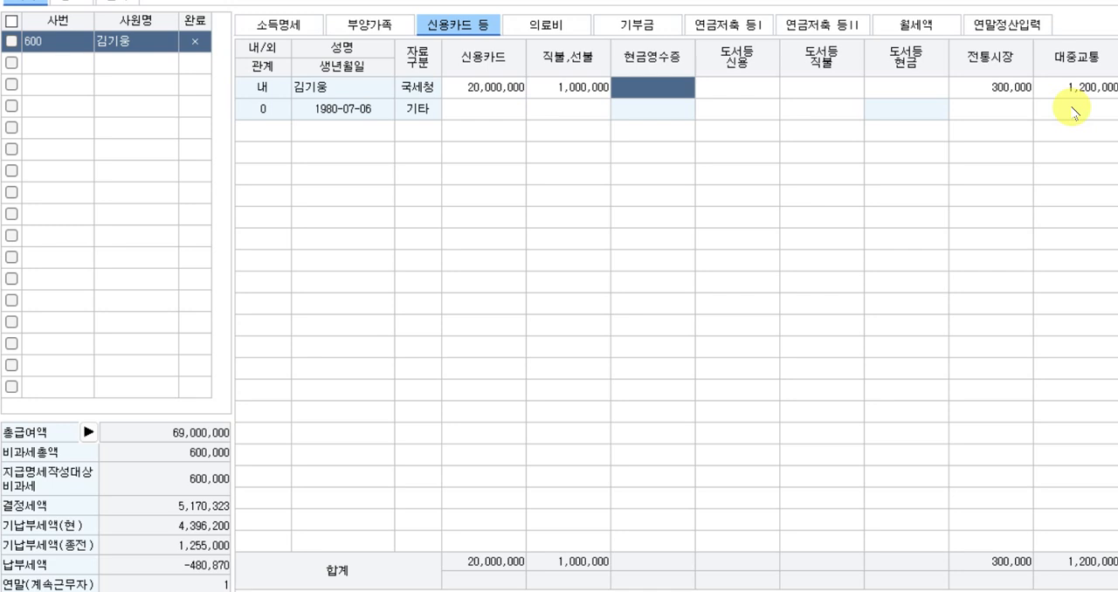
# Enter 200,000 as the employee's 국세청 도서등 신용 amount.
pyautogui.press('Return')
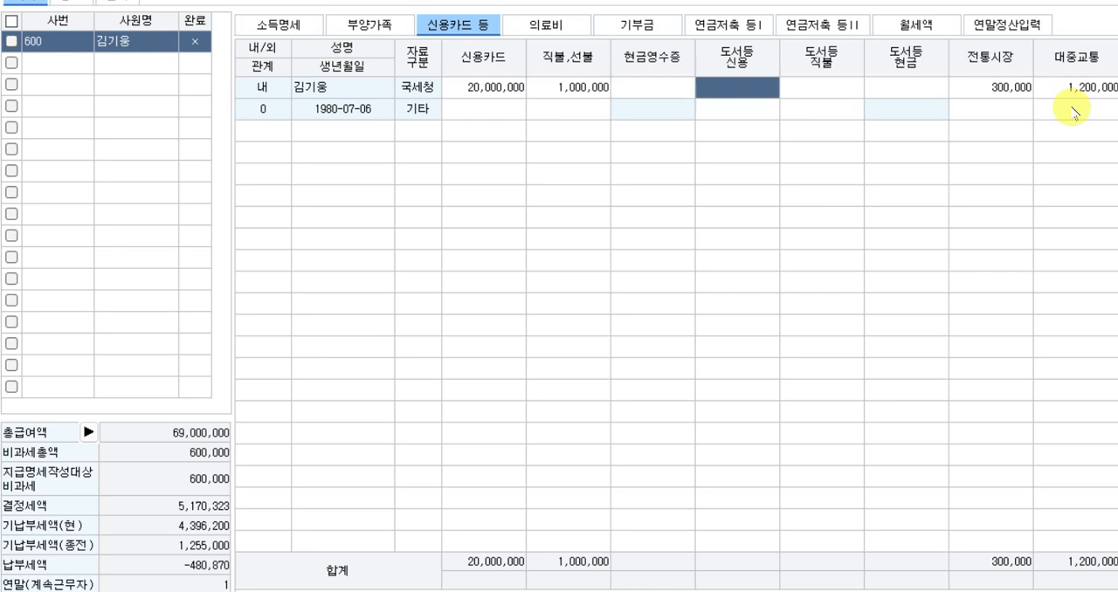
pyautogui.write('200')
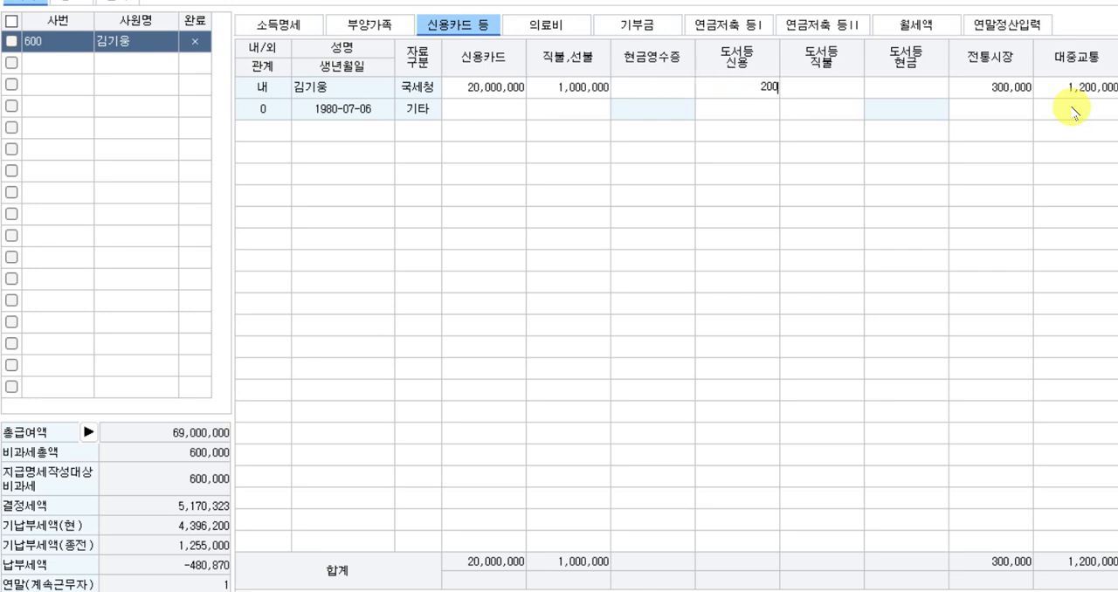
pyautogui.write(',000')
pyautogui.press('Return')
pyautogui.press('Return')
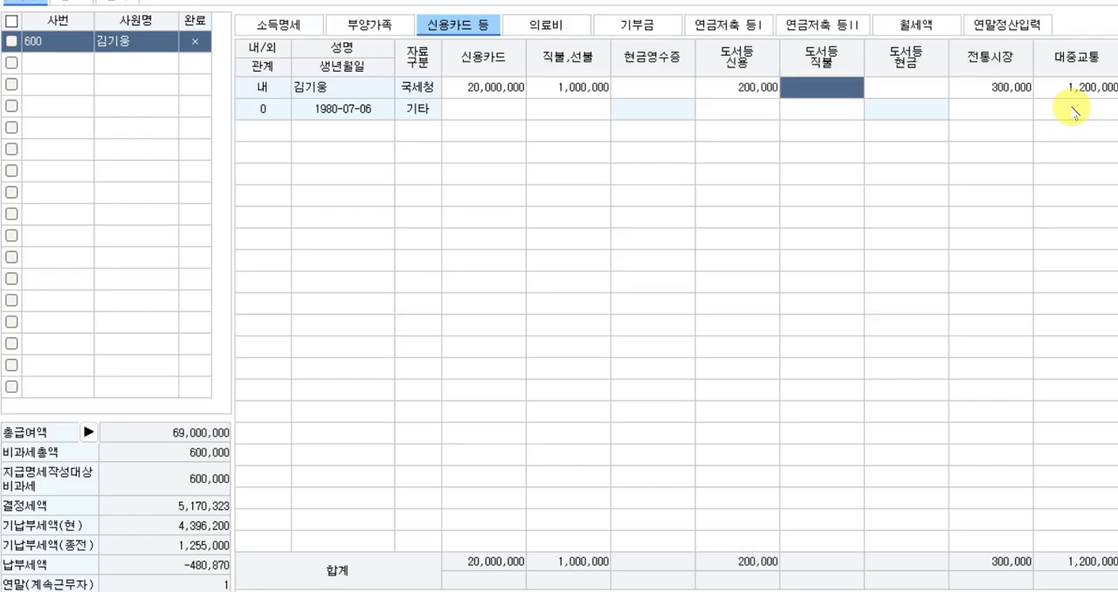
# Enter 1,000,000 as the employee's 국세청 현금영수증 amount.
pyautogui.press('Left')
pyautogui.press('Left')
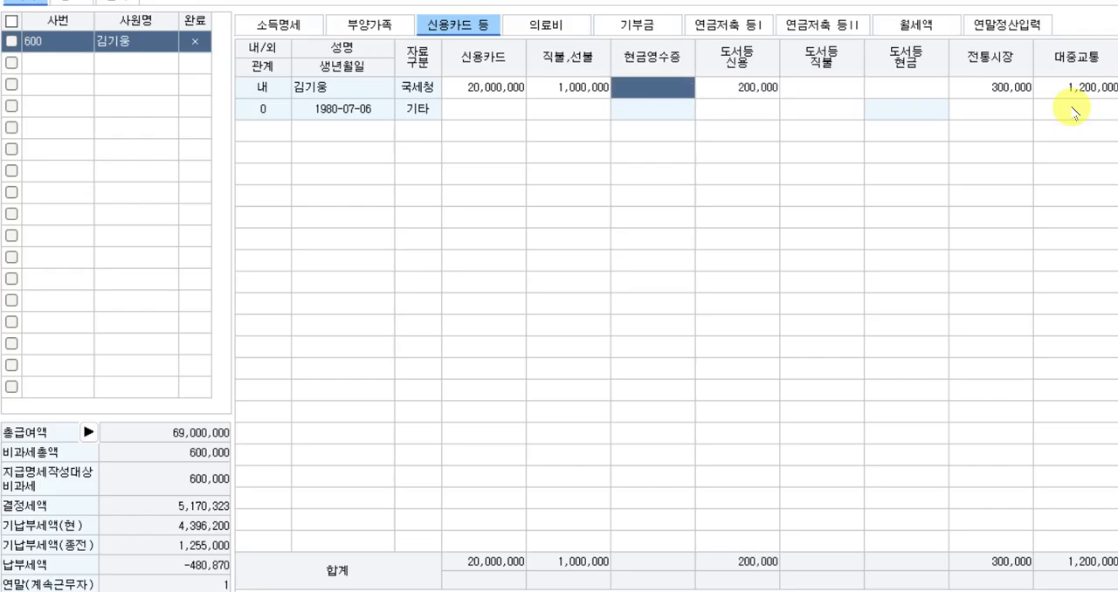
pyautogui.write('1000000')
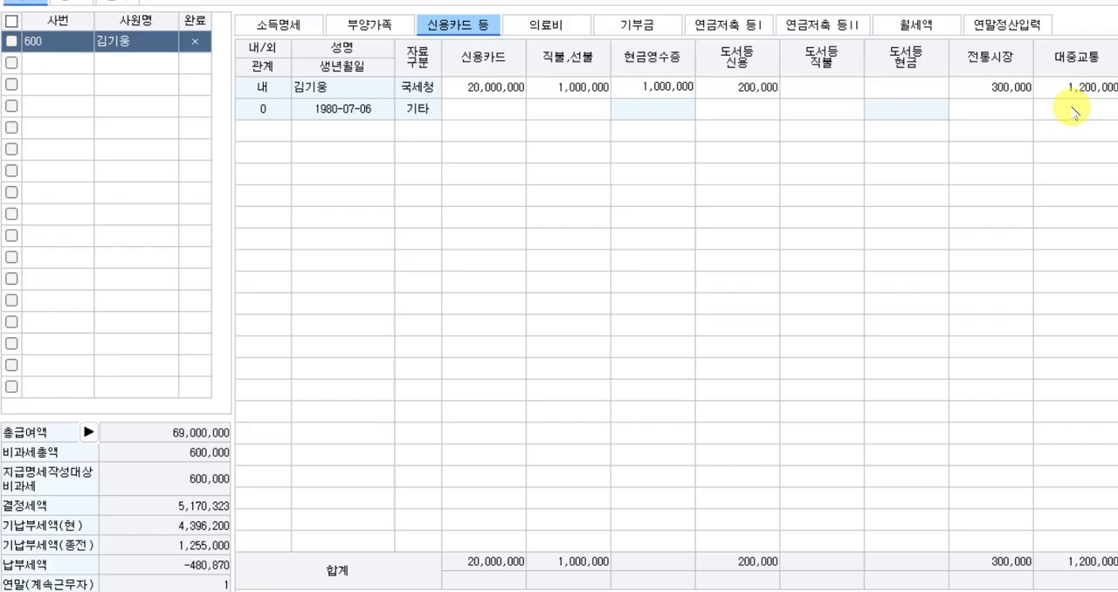
pyautogui.press('Return')
pyautogui.press('Return')
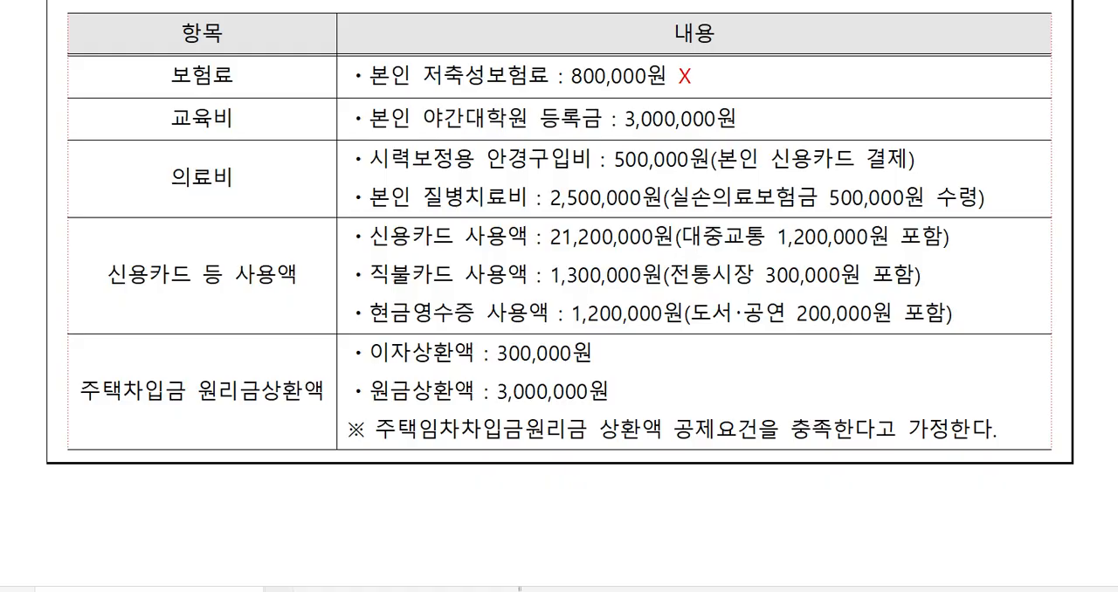
# In 연말정산입력, record 3,300,000 as the 대출기관 주택임차차입금 원리금상환액 in the 34.주택차입금 deduction details.
pyautogui.hotkey('alt', 'Tab')
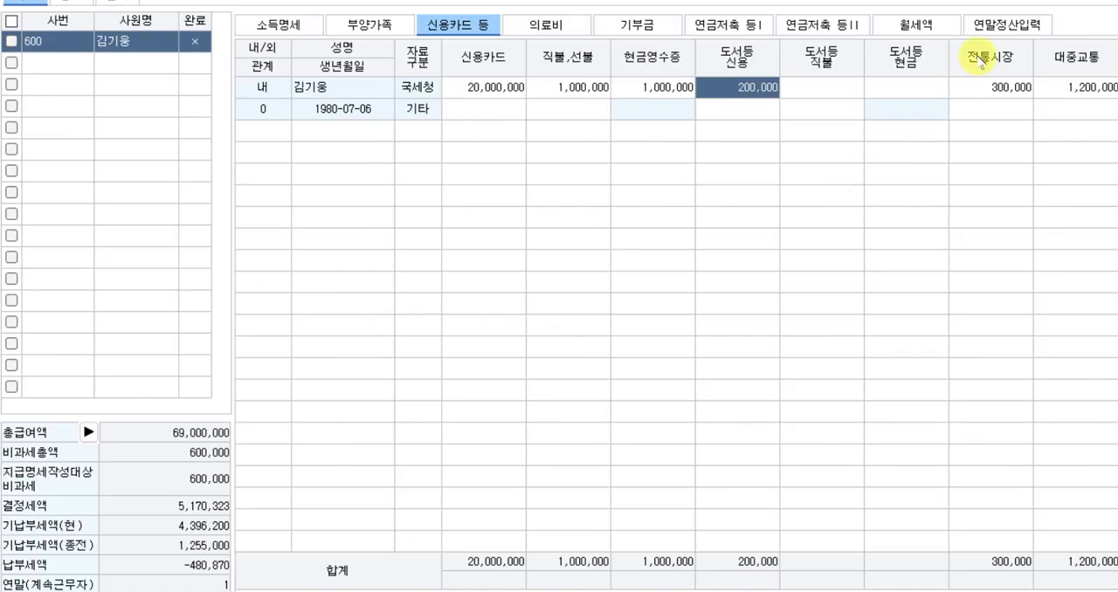
pyautogui.click(1002, 26)
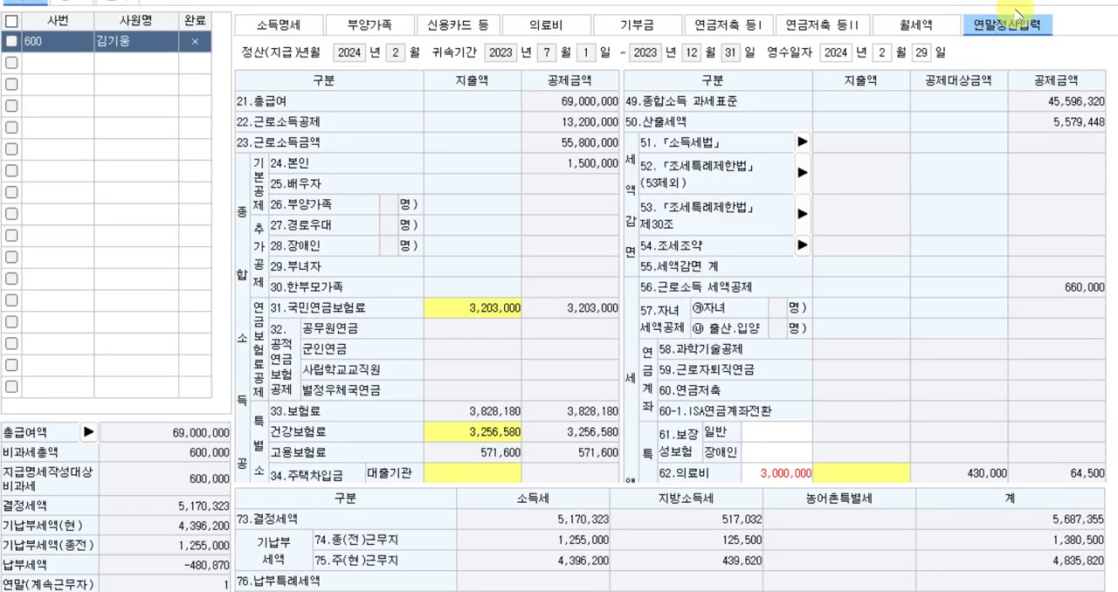
pyautogui.scroll(-3, 366, 384)
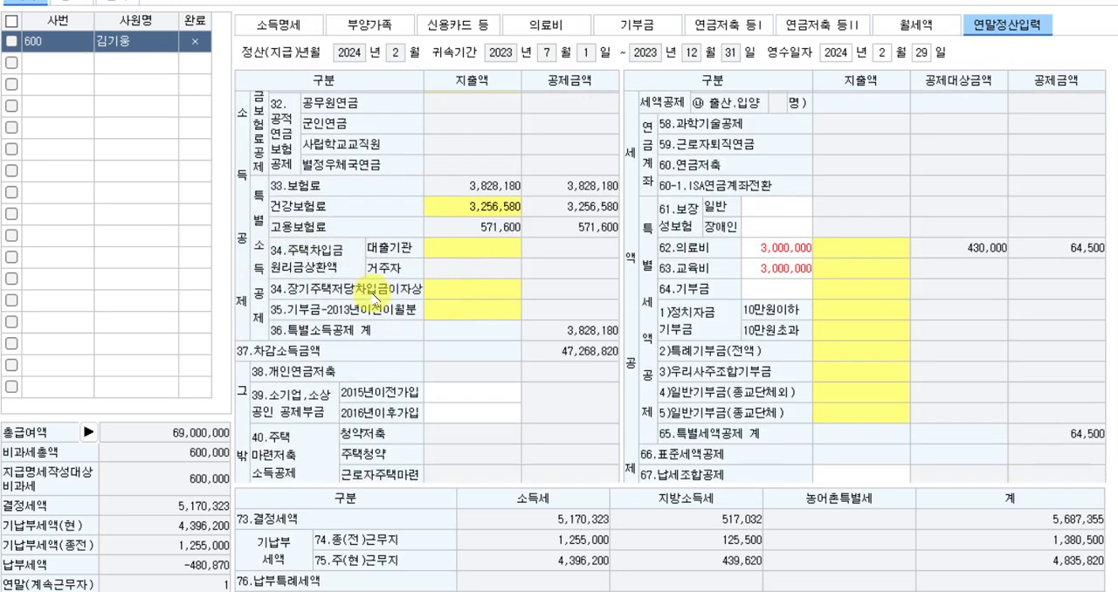
pyautogui.click(473, 294)
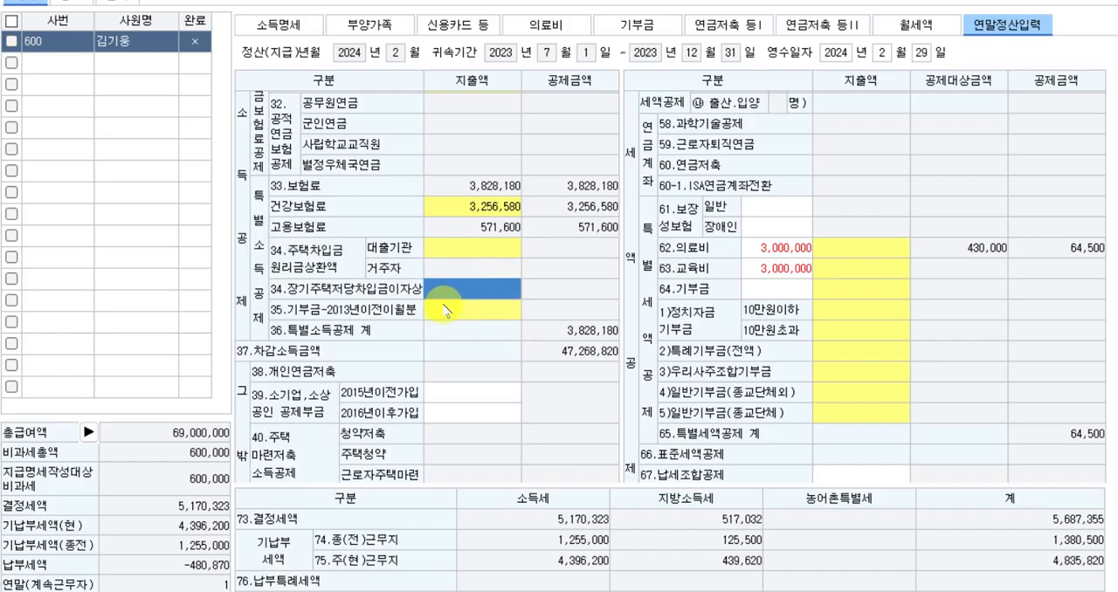
pyautogui.doubleClick(503, 315)
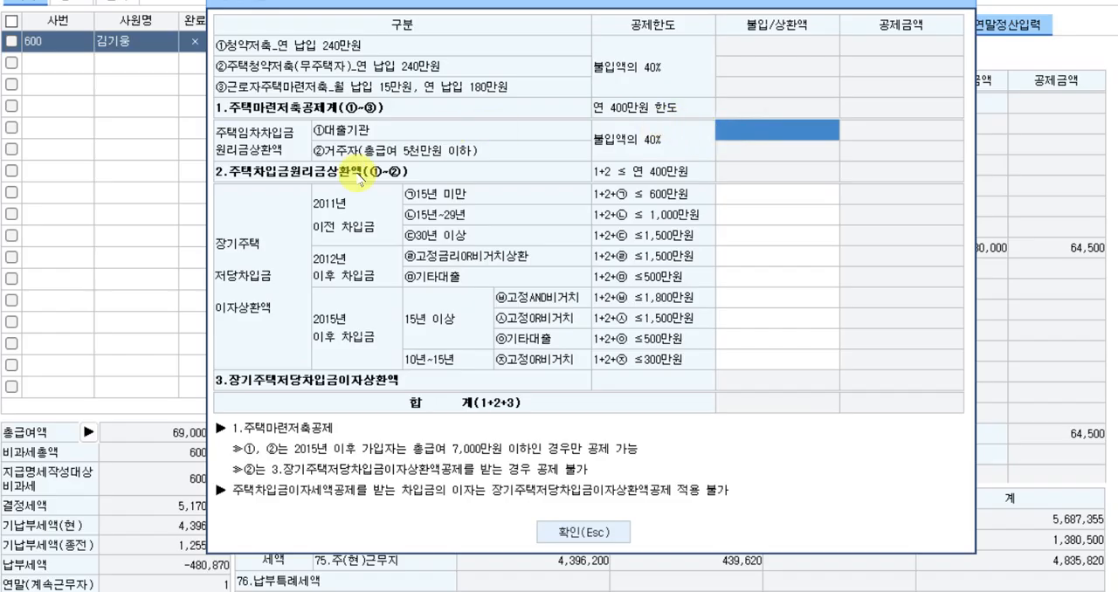
pyautogui.hotkey('alt', 'Tab')
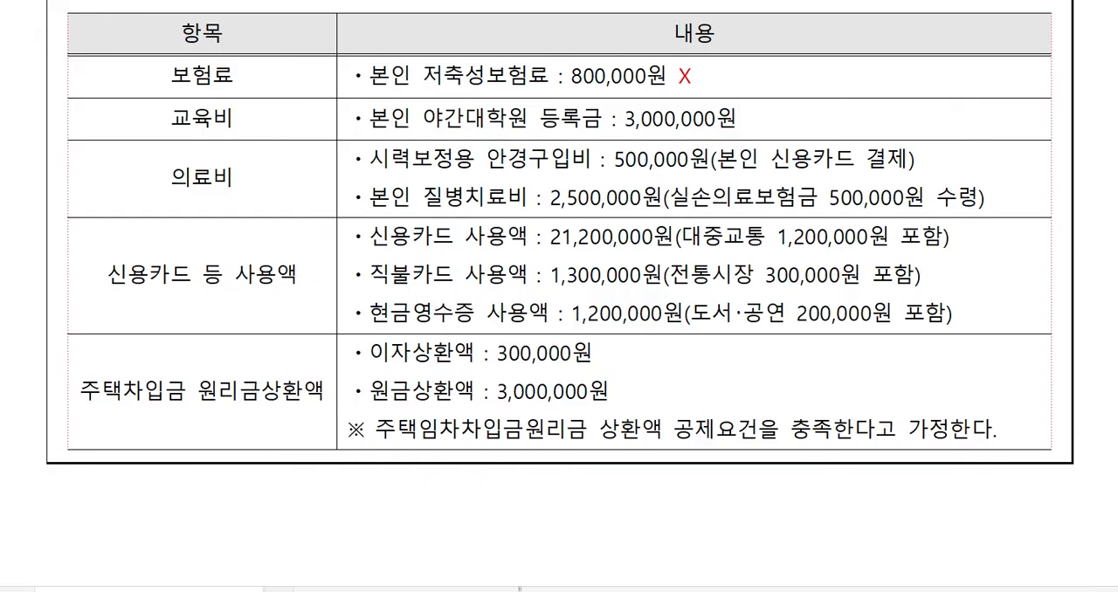
pyautogui.click(537, 354)
pyautogui.hotkey('alt', 'Tab')
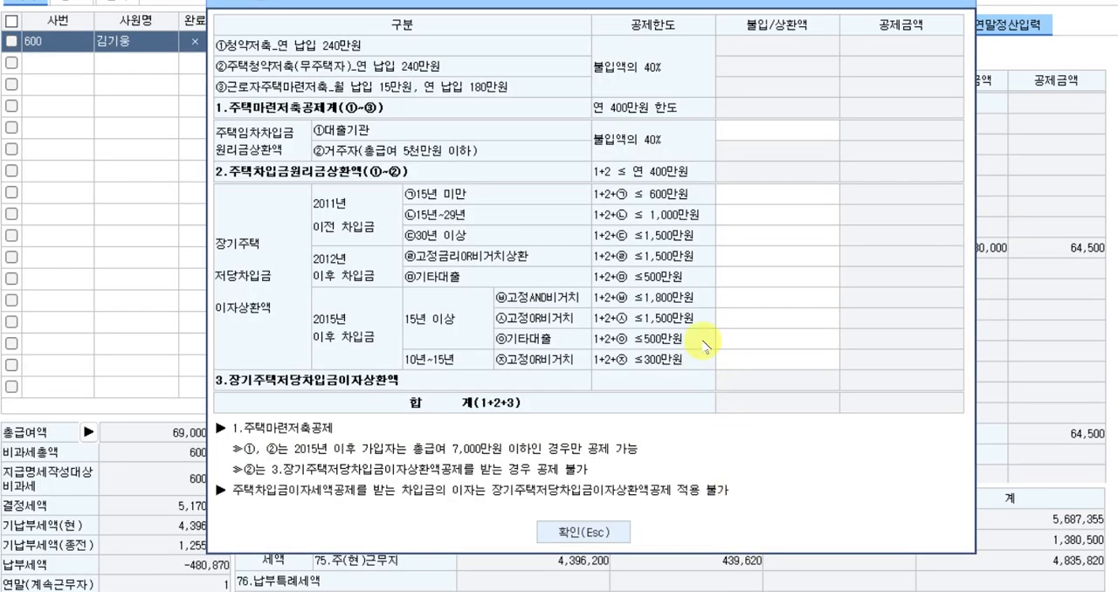
pyautogui.click(774, 131)
pyautogui.write('3,300,000')
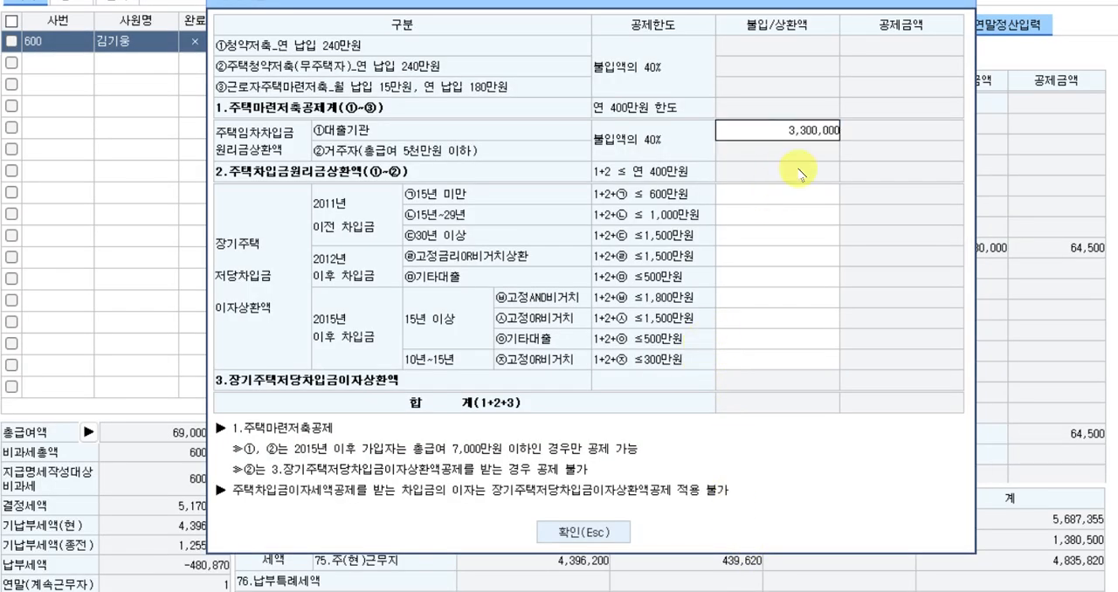
pyautogui.press('Return')
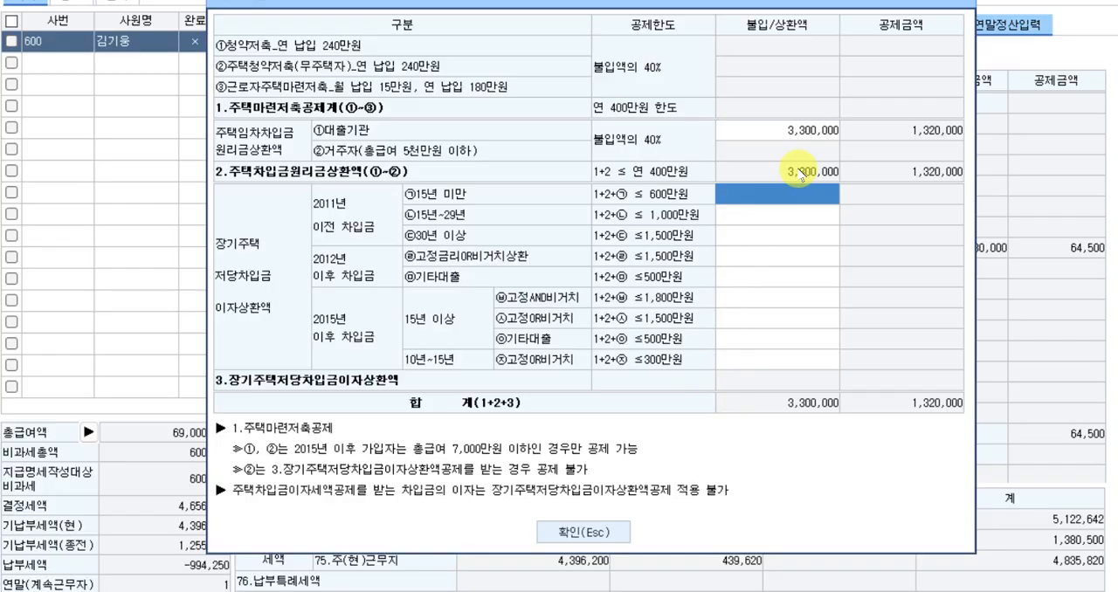
pyautogui.click(581, 528)
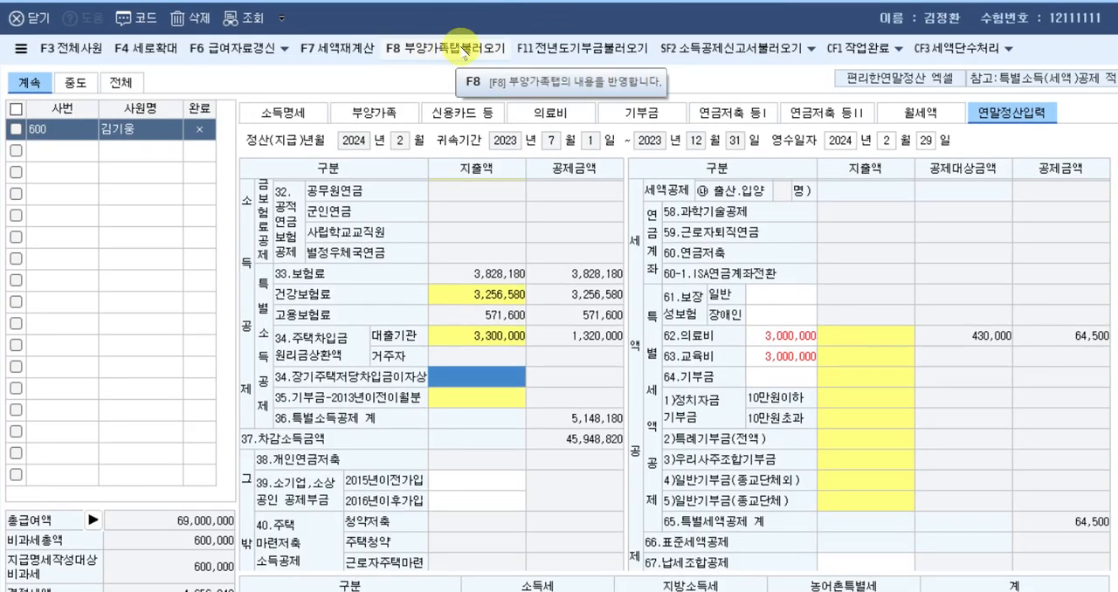
# Load the 부양가족 tab's expenses into 연말정산입력, check the 신용카드 등 사용액 deduction, and return to the exam document.
pyautogui.click(456, 57)
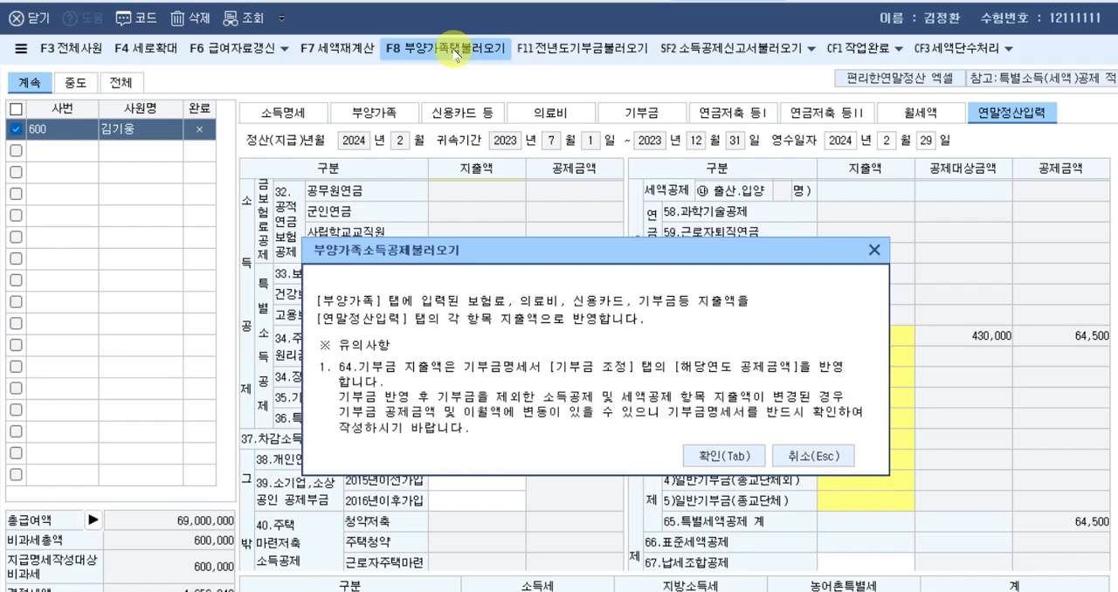
pyautogui.click(722, 456)
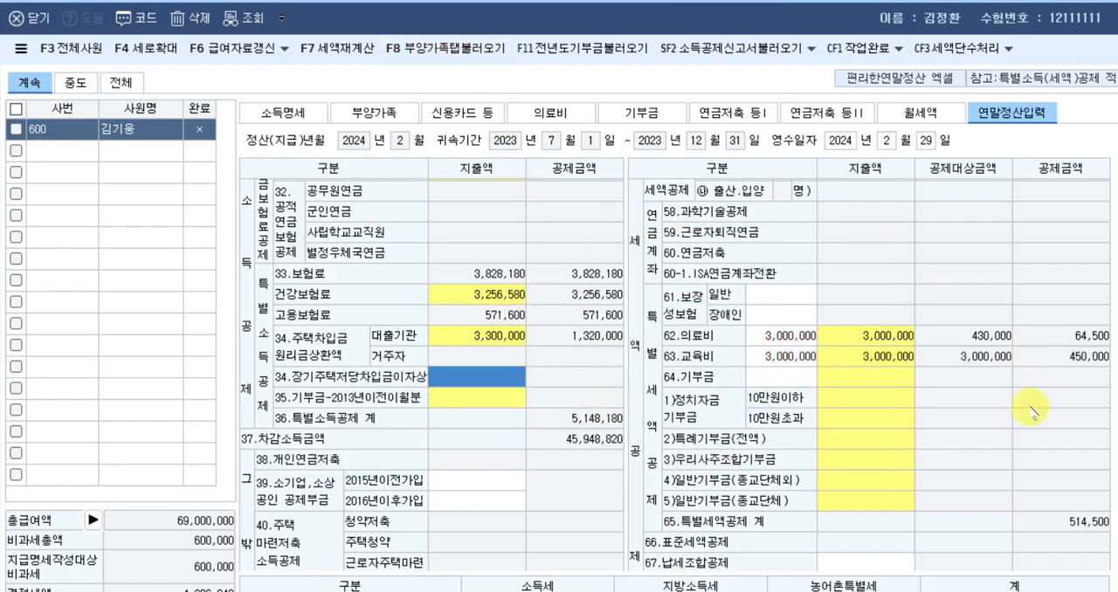
pyautogui.scroll(-3, 648, 403)
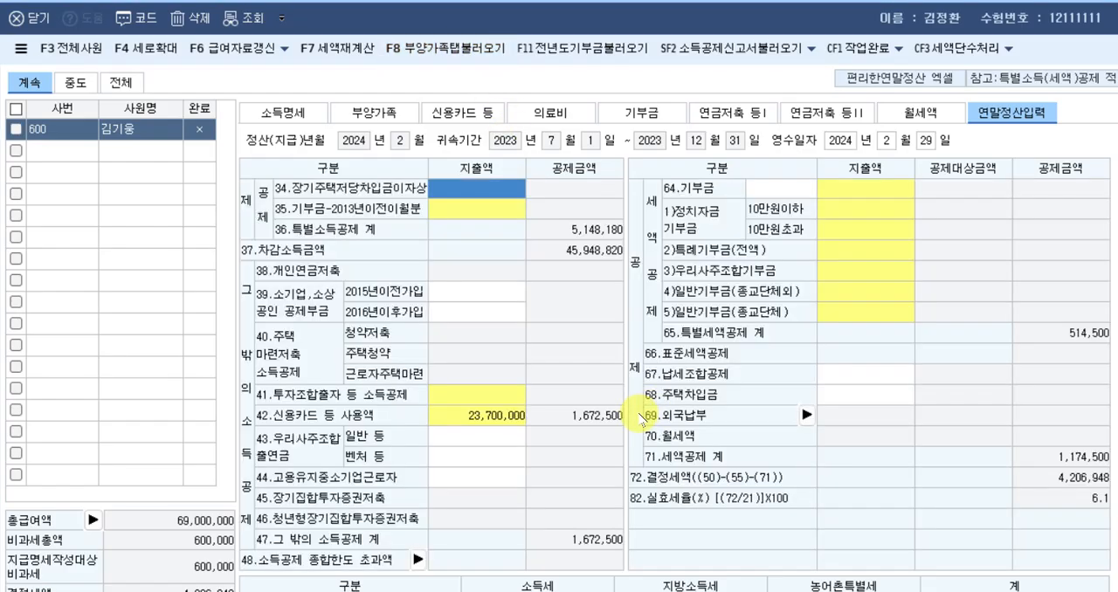
pyautogui.hotkey('alt', 'Tab')
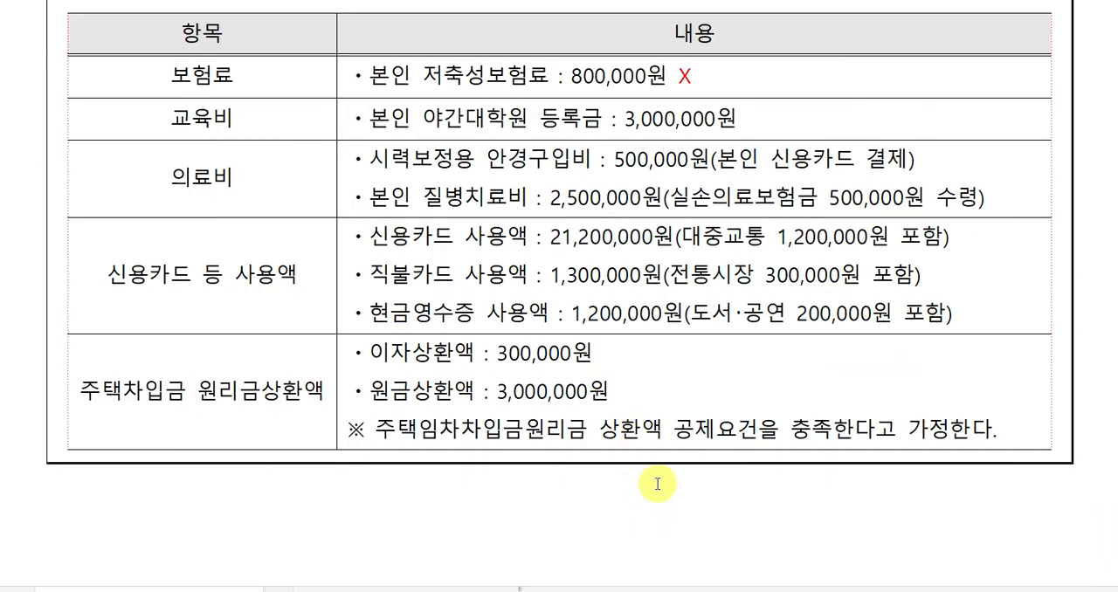
pyautogui.scroll(-4, 667, 481)
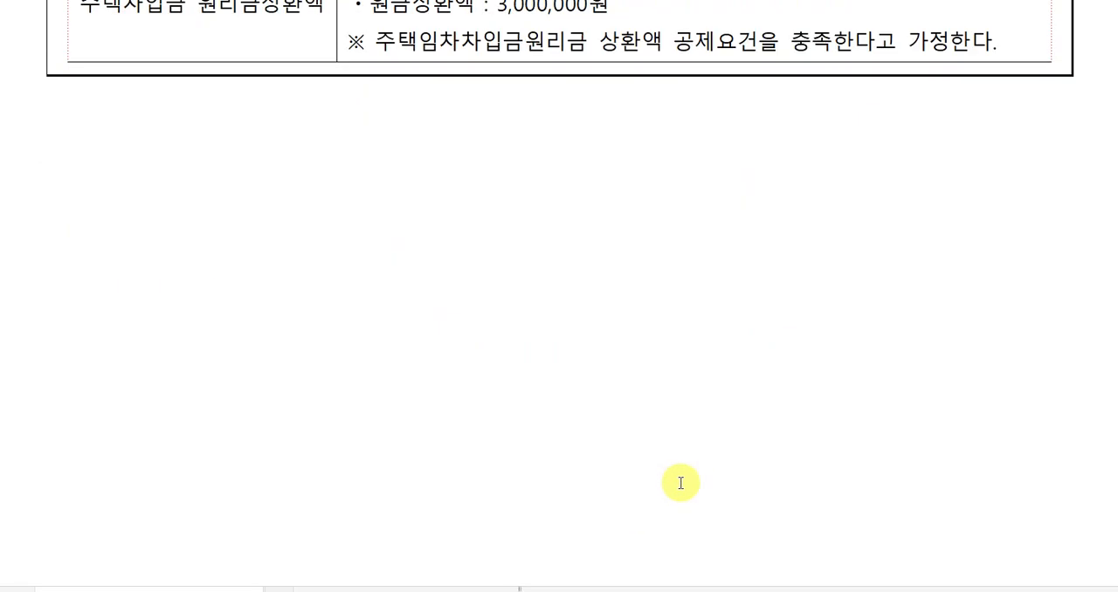